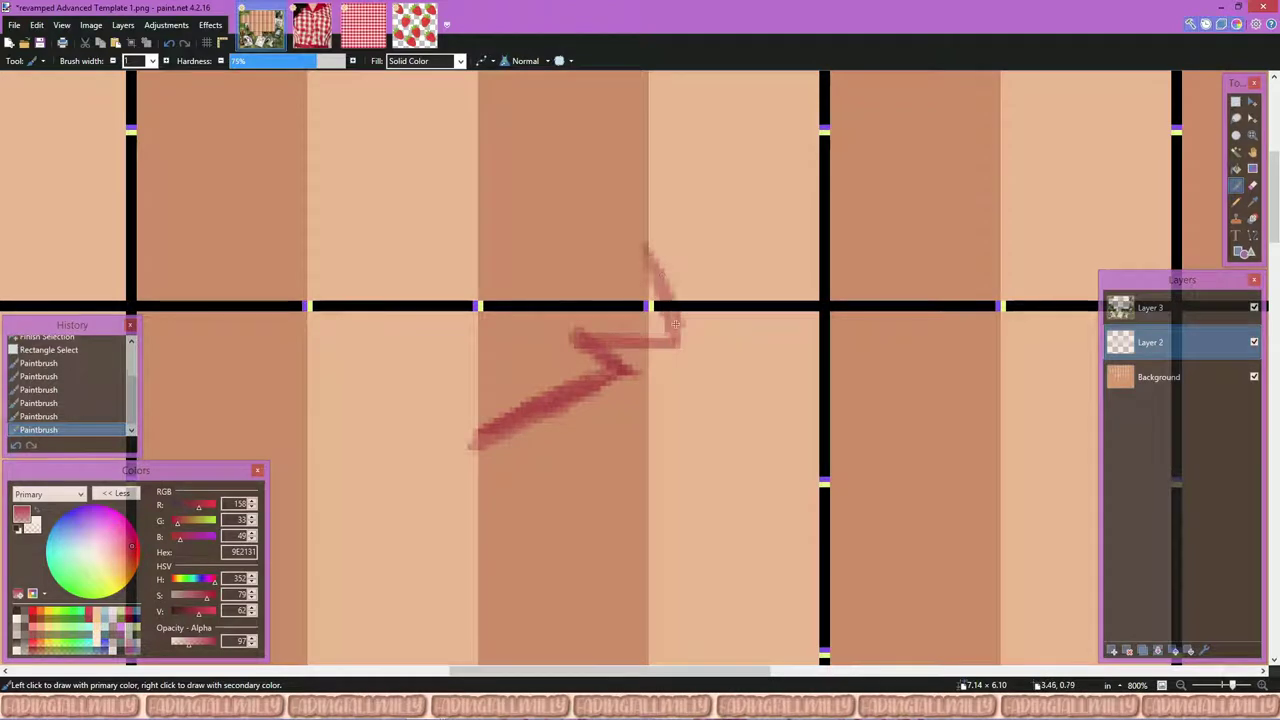
Step: Undo the last brush stroke and paint a curve down to the outer corner of the dark red zigzag line on Layer 2
{"action": "key", "text": "ctrl+z"}
{"action": "mouse_move", "coordinate": [620, 242]}
{"action": "left_mouse_down"}
{"action": "mouse_move", "coordinate": [689, 313]}
{"action": "mouse_move", "coordinate": [620, 238]}
{"action": "left_mouse_up"}
{"action": "scroll", "coordinate": [614, 235], "scroll_direction": "down", "scroll_amount": 2}
{"action": "scroll", "coordinate": [661, 334], "scroll_direction": "up", "scroll_amount": 4}
{"action": "scroll", "coordinate": [640, 370], "scroll_direction": "down", "scroll_amount": 4}
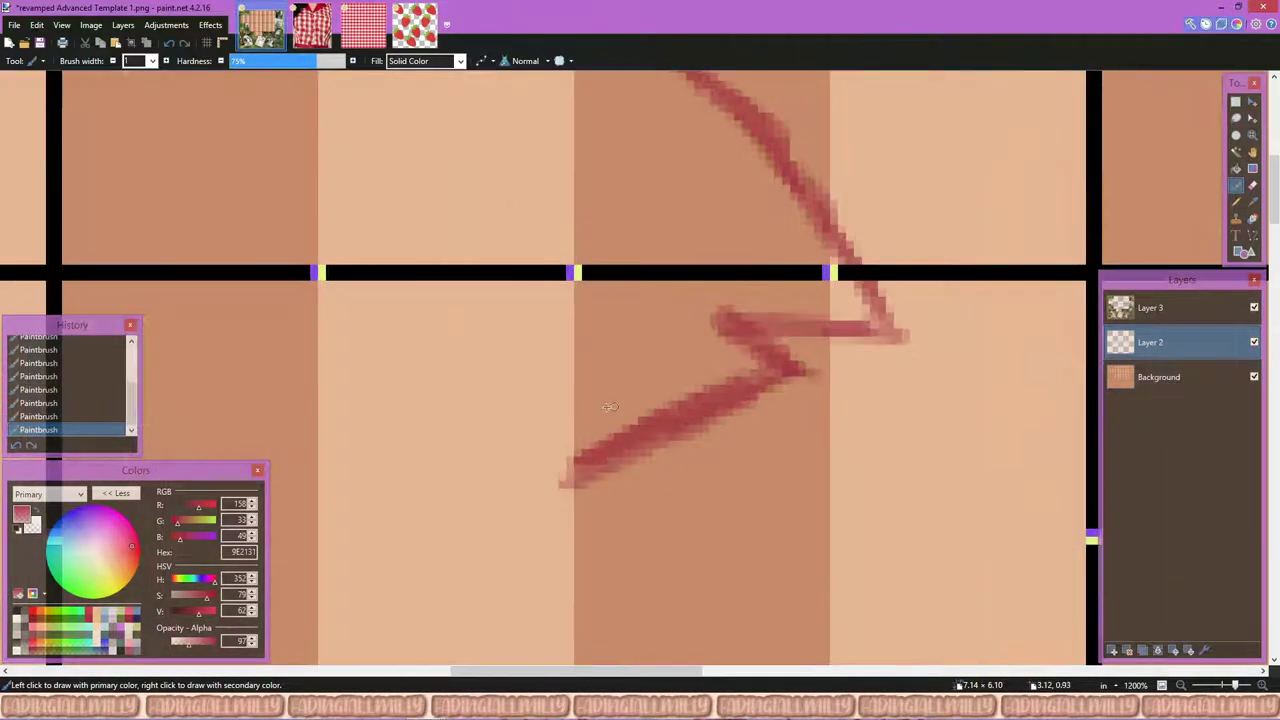
Step: Thin the upper curve by erasing along its edges with a 3-pixel eraser
{"action": "key", "text": "e"}
{"action": "key", "text": "x"}
{"action": "scroll", "coordinate": [507, 148], "scroll_direction": "up", "scroll_amount": 5}
{"action": "left_click_drag", "start_coordinate": [507, 148], "coordinate": [792, 452]}
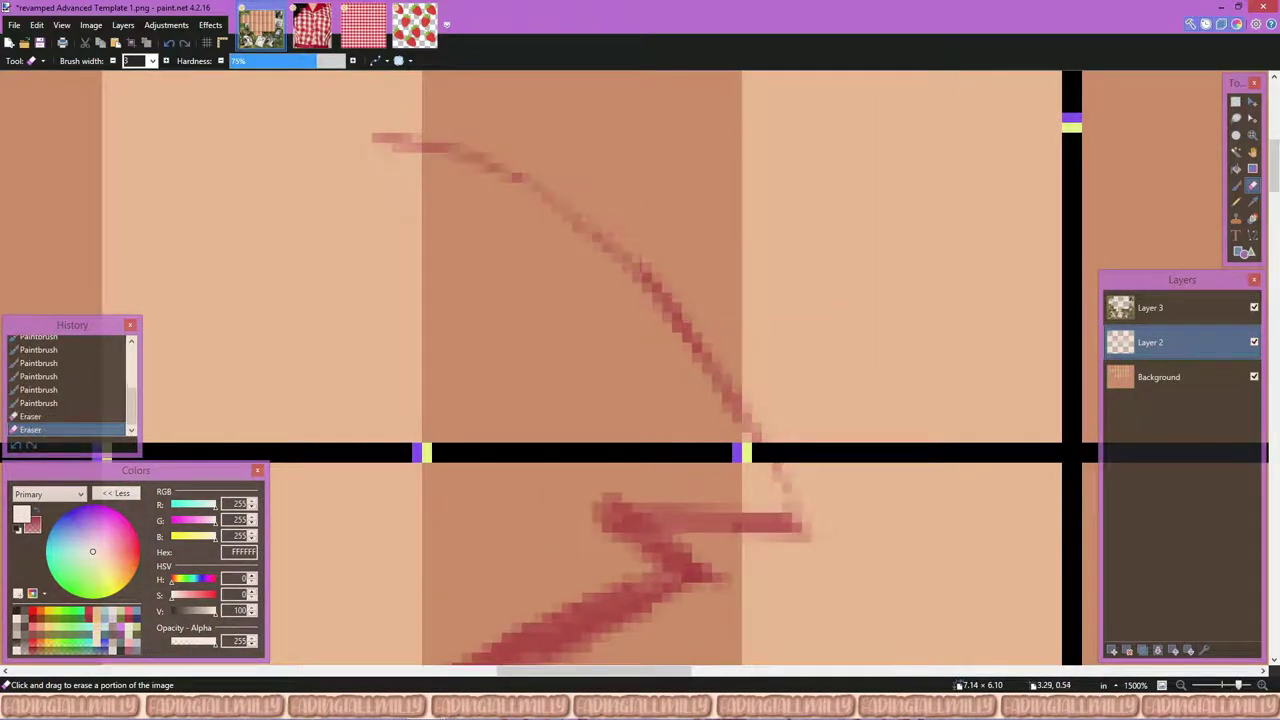
Step: Repaint the faint lower end of the upper curve in dark red 9E2131 with a 1-pixel brush
{"action": "key", "text": "b"}
{"action": "key", "text": "x"}
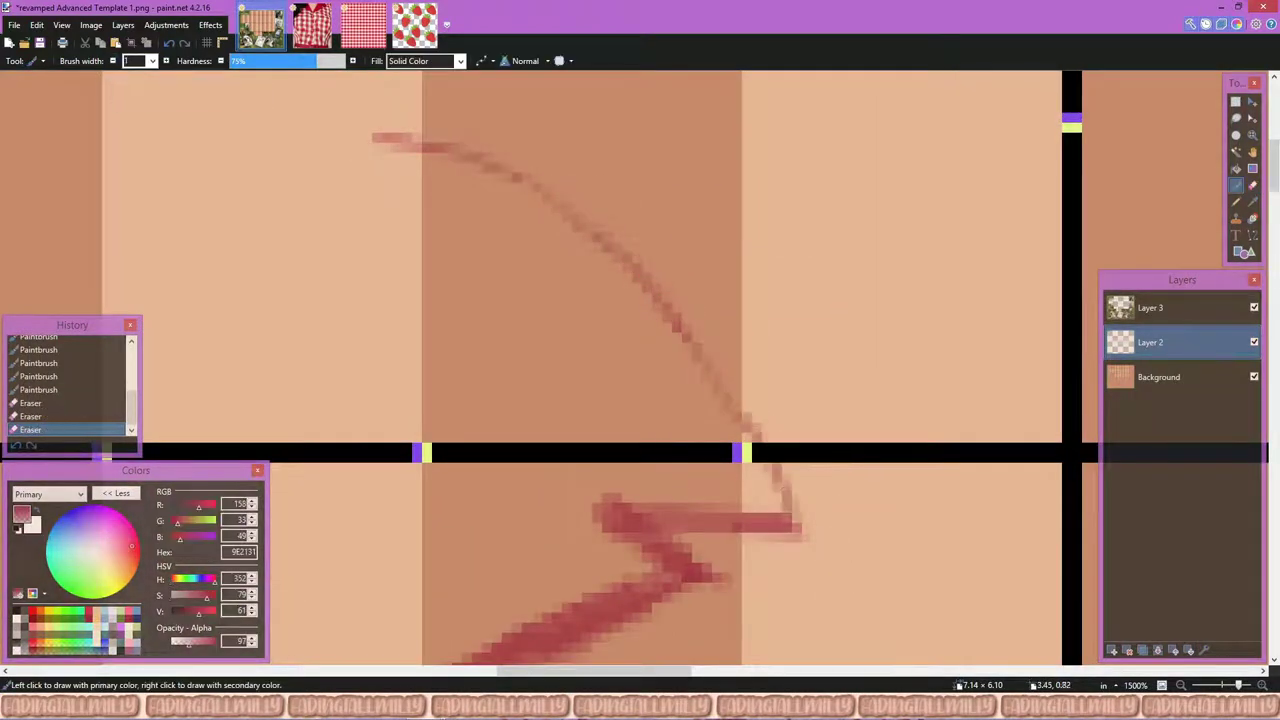
{"action": "left_click_drag", "start_coordinate": [765, 465], "coordinate": [795, 525]}
{"action": "left_click_drag", "start_coordinate": [750, 424], "coordinate": [675, 332]}
Step: Erase the soft edges around the curve's lower end and corner with a 1-pixel eraser, undoing unwanted strokes
{"action": "key", "text": "e"}
{"action": "key", "text": "x"}
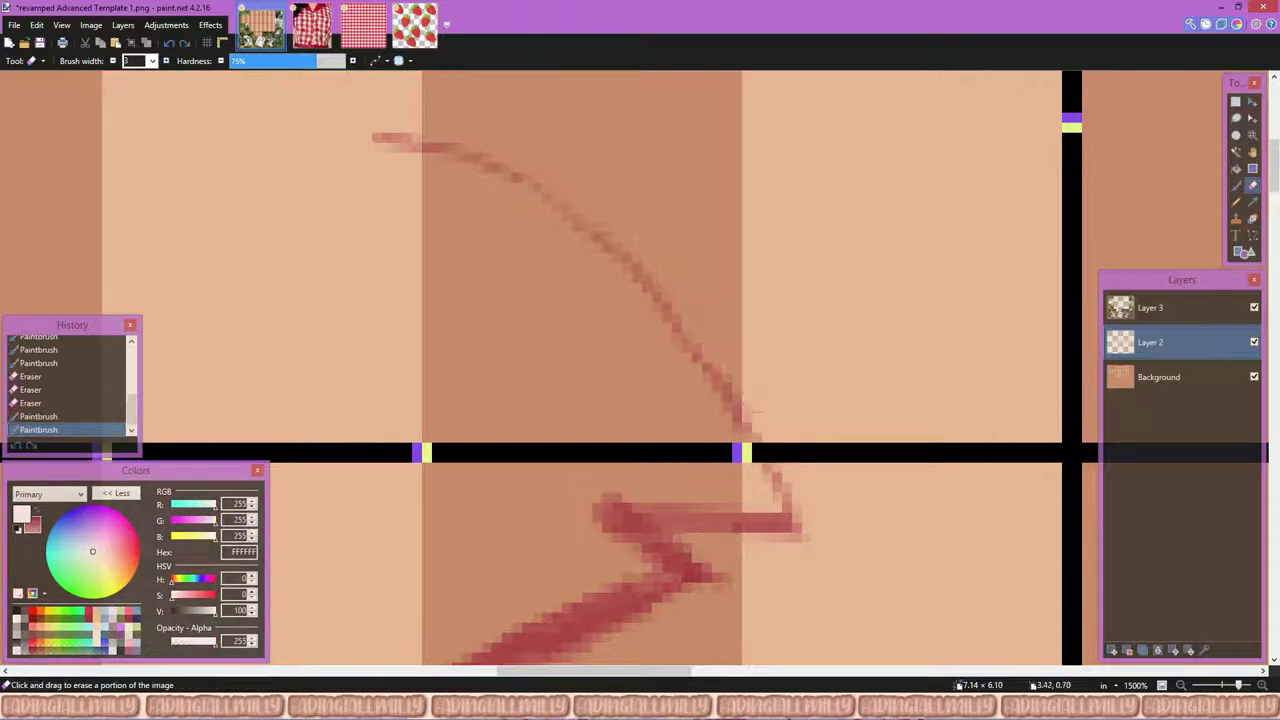
{"action": "scroll", "coordinate": [817, 505], "scroll_direction": "up", "scroll_amount": 2}
{"action": "key", "text": "ctrl+z"}
{"action": "key", "text": "ctrl+z"}
{"action": "mouse_move", "coordinate": [766, 462]}
{"action": "left_mouse_down"}
{"action": "mouse_move", "coordinate": [515, 450]}
{"action": "mouse_move", "coordinate": [765, 465]}
{"action": "left_mouse_up"}
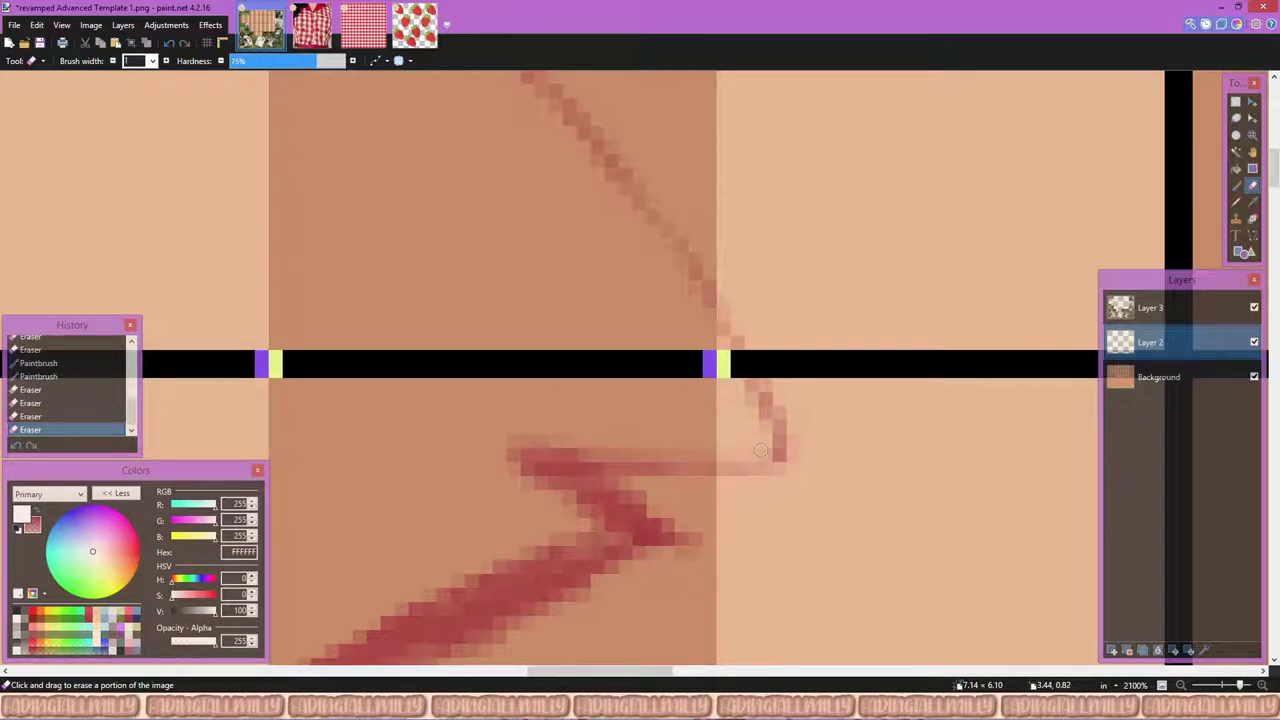
Step: Thin the horizontal line and the short diagonal below it with a 2-pixel eraser
{"action": "left_click_drag", "start_coordinate": [594, 455], "coordinate": [707, 462]}
{"action": "key", "text": "s"}
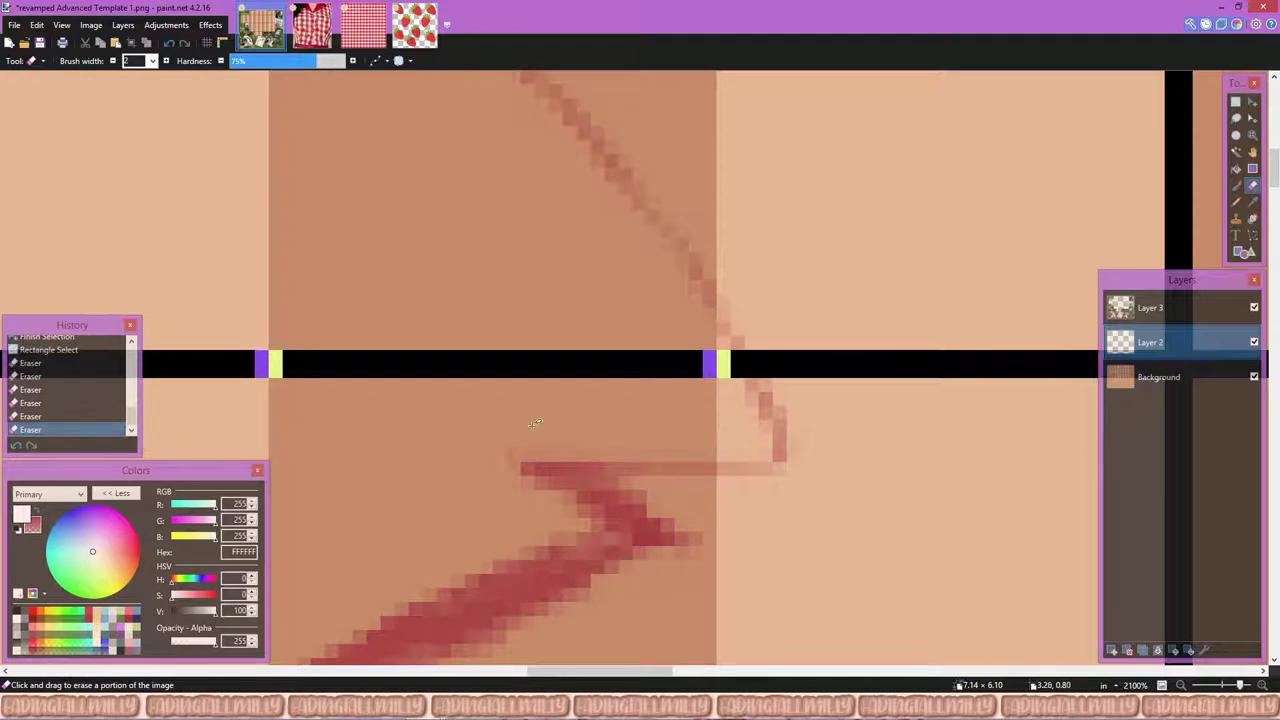
{"action": "scroll", "coordinate": [535, 425], "scroll_direction": "up", "scroll_amount": 1}
{"action": "left_click_drag", "start_coordinate": [505, 385], "coordinate": [683, 462]}
{"action": "scroll", "coordinate": [689, 473], "scroll_direction": "down", "scroll_amount": 1}
{"action": "key", "text": "ctrl+z"}
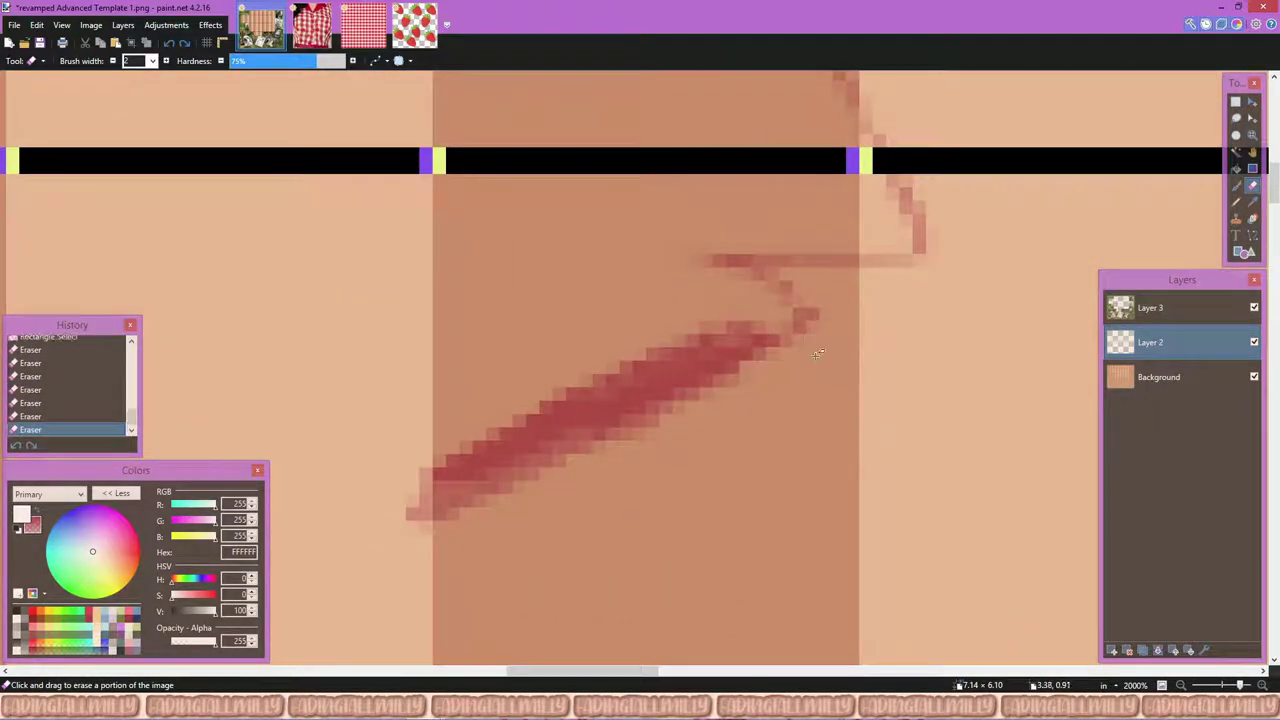
Step: Thin the long lower diagonal line by erasing along both of its edges
{"action": "mouse_move", "coordinate": [817, 354]}
{"action": "left_mouse_down"}
{"action": "mouse_move", "coordinate": [769, 338]}
{"action": "mouse_move", "coordinate": [591, 402]}
{"action": "mouse_move", "coordinate": [421, 490]}
{"action": "left_mouse_up"}
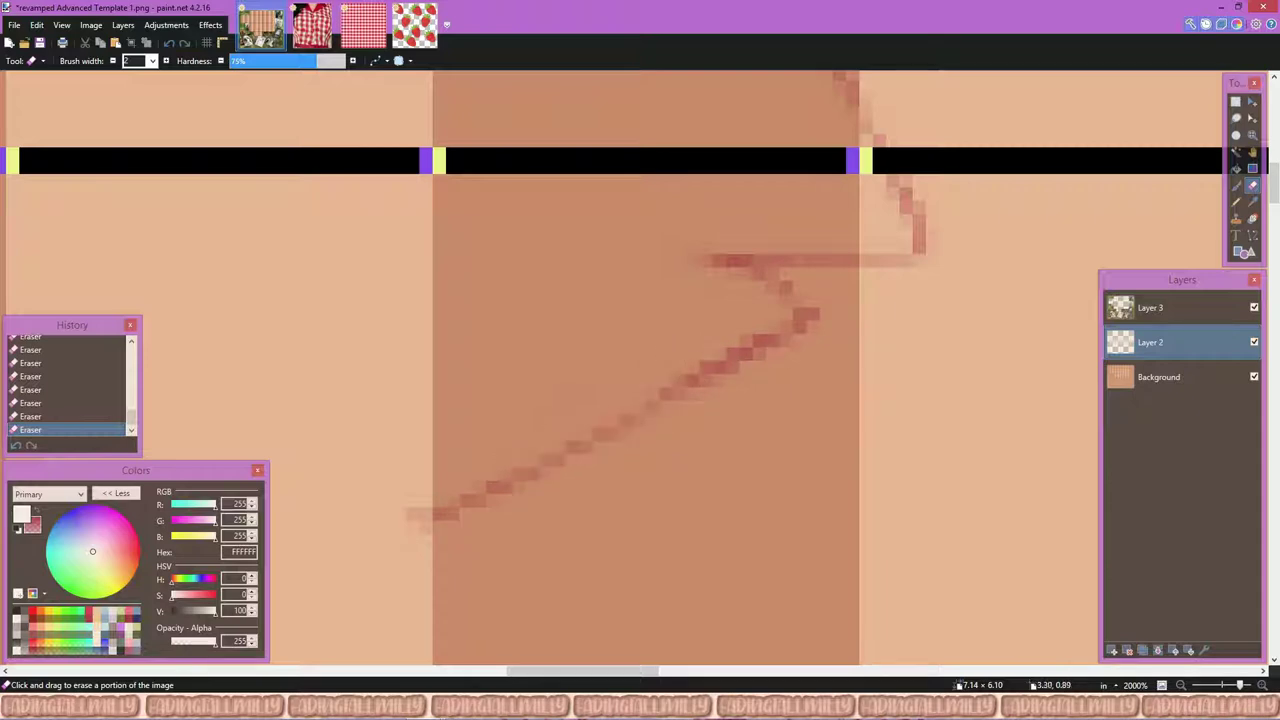
{"action": "key", "text": "ctrl+z"}
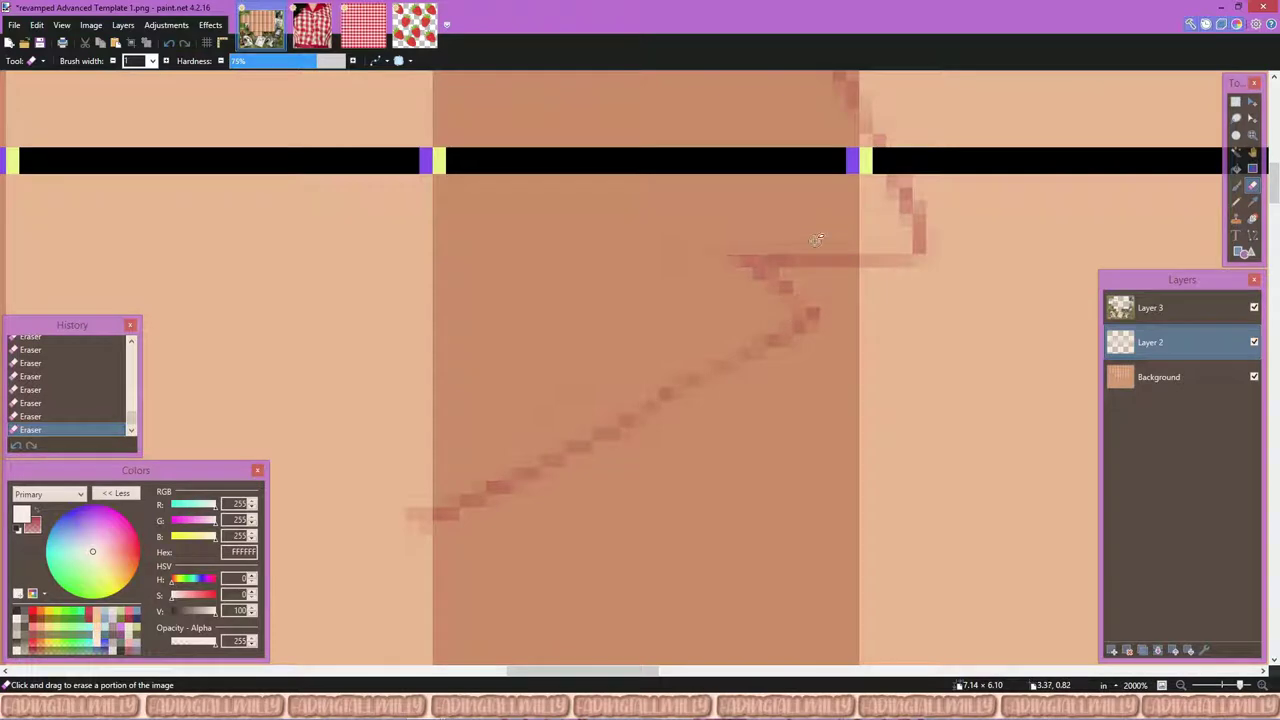
{"action": "scroll", "coordinate": [817, 240], "scroll_direction": "down", "scroll_amount": 5}
{"action": "scroll", "coordinate": [727, 312], "scroll_direction": "up", "scroll_amount": 7}
Step: Repaint the long lower diagonal as a smoother curve in dark red with a 1-pixel brush
{"action": "key", "text": "b"}
{"action": "key", "text": "x"}
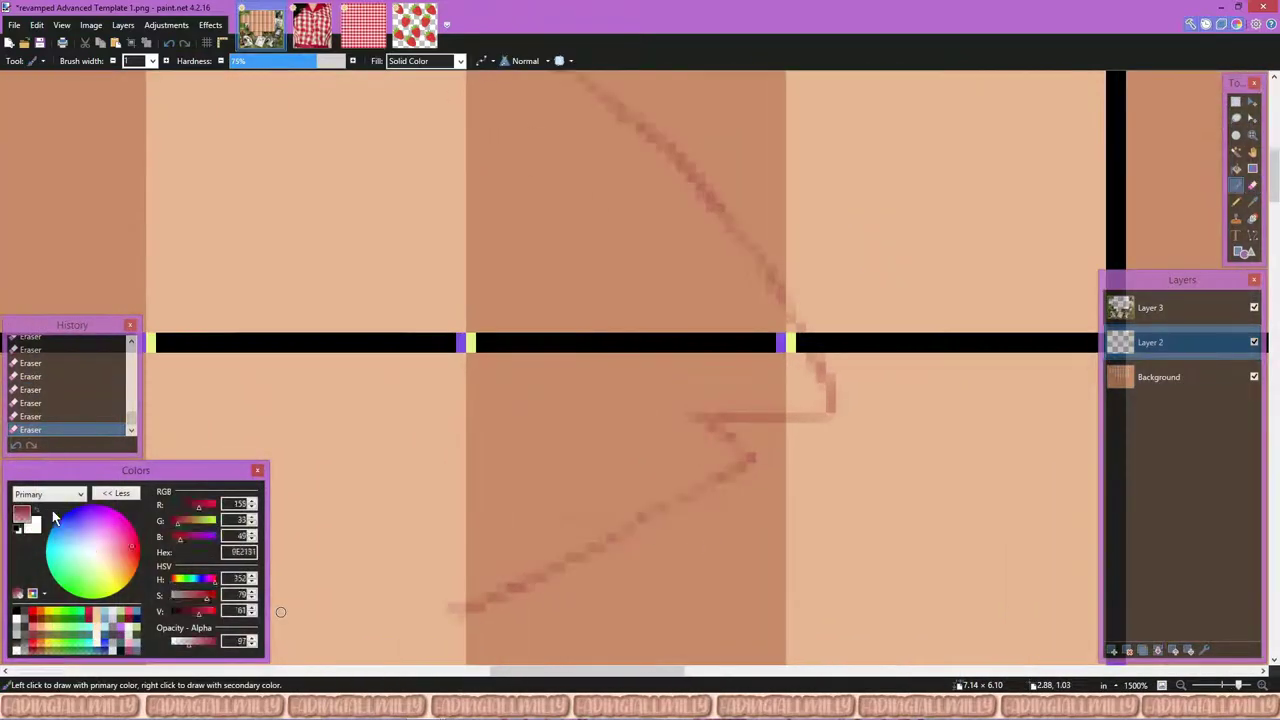
{"action": "scroll", "coordinate": [800, 300], "scroll_direction": "up", "scroll_amount": 3}
{"action": "left_click", "coordinate": [924, 285]}
{"action": "left_click_drag", "start_coordinate": [924, 285], "coordinate": [385, 553]}
Step: Thin the repainted lower curve along its full length with a 2-pixel eraser
{"action": "key", "text": "e"}
{"action": "key", "text": "x"}
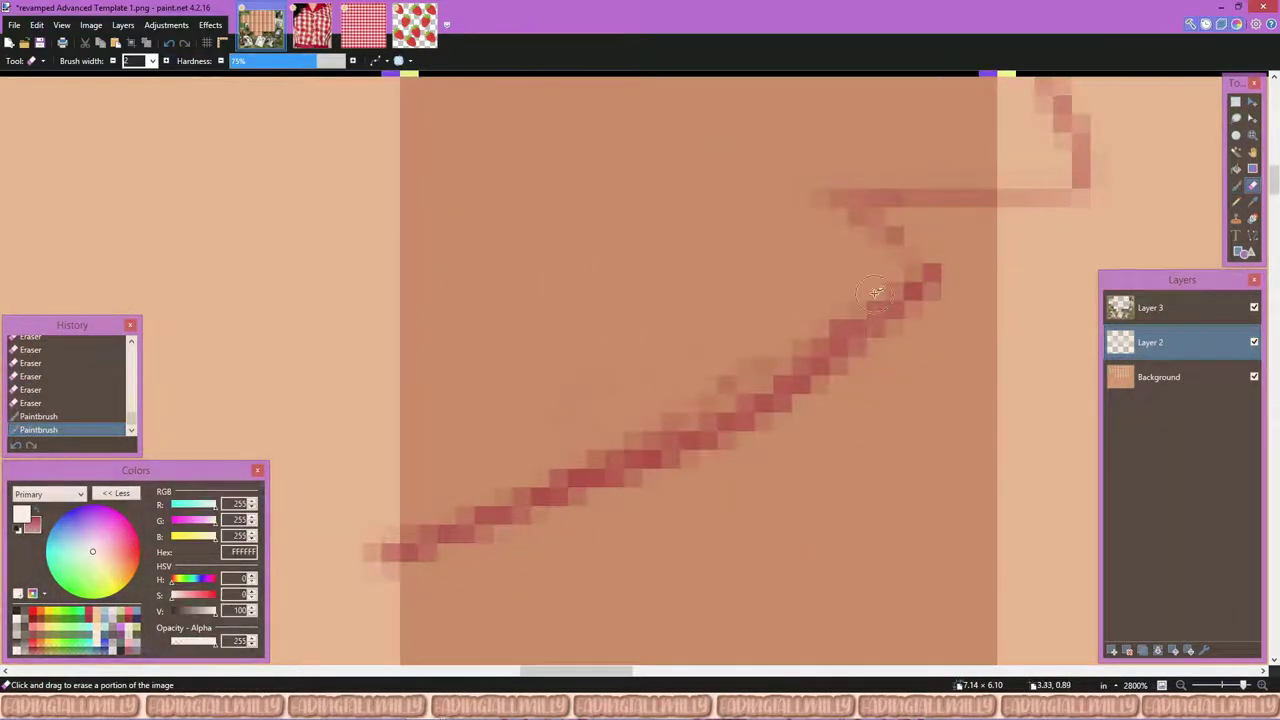
{"action": "mouse_move", "coordinate": [906, 282]}
{"action": "left_mouse_down"}
{"action": "mouse_move", "coordinate": [506, 508]}
{"action": "mouse_move", "coordinate": [680, 392]}
{"action": "left_mouse_up"}
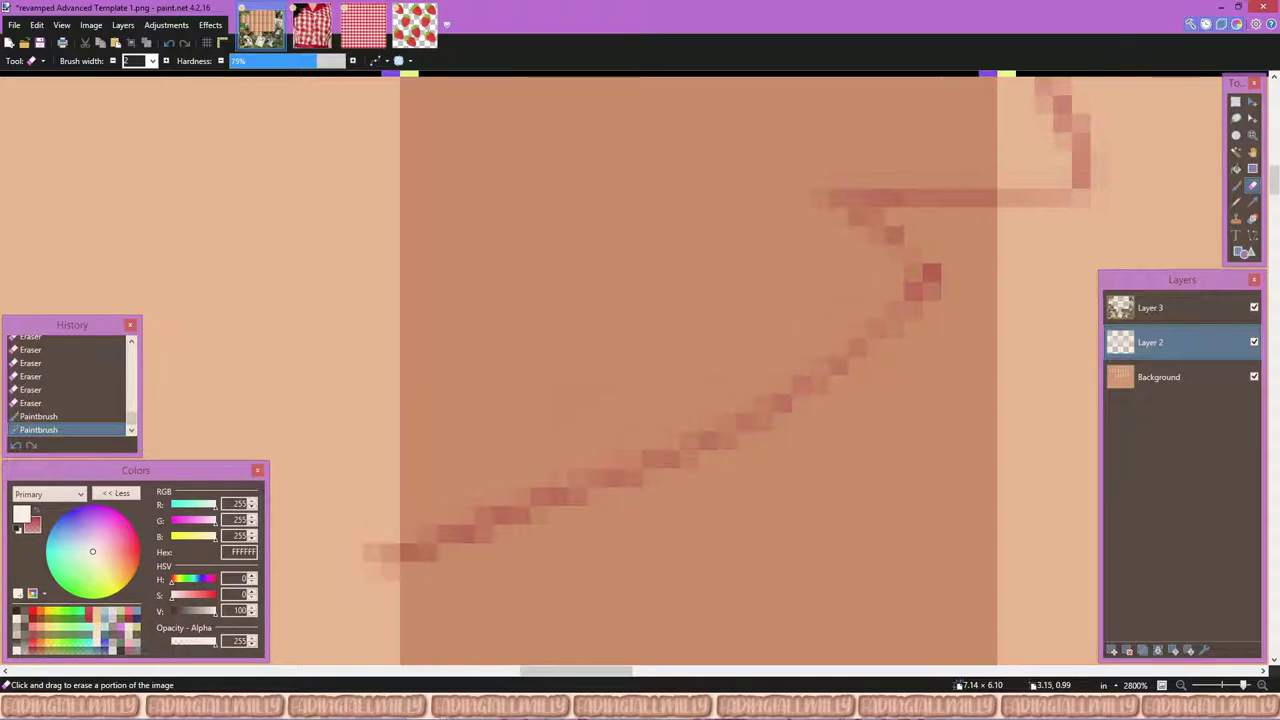
{"action": "left_click_drag", "start_coordinate": [430, 548], "coordinate": [395, 552]}
Step: Copy the drawn half of the outline, paste it and flip it horizontally onto the opposite side
{"action": "scroll", "coordinate": [766, 400], "scroll_direction": "down", "scroll_amount": 9}
{"action": "key", "text": "s"}
{"action": "left_click_drag", "start_coordinate": [700, 251], "coordinate": [871, 429]}
{"action": "key", "text": "ctrl+v"}
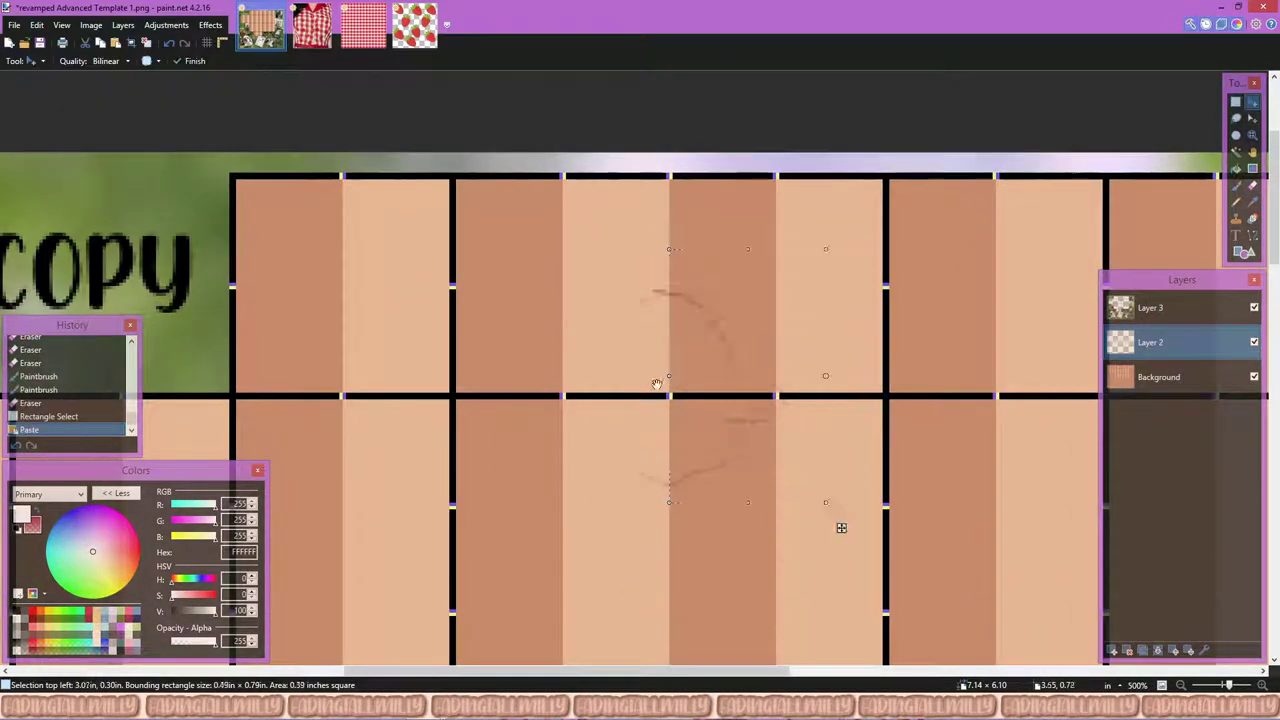
{"action": "left_click_drag", "start_coordinate": [825, 376], "coordinate": [513, 376]}
{"action": "key", "text": "s"}
Step: Select the mirrored half, shift it horizontally to line up with the original half, and deselect it
{"action": "scroll", "coordinate": [656, 384], "scroll_direction": "up", "scroll_amount": 1}
{"action": "left_click_drag", "start_coordinate": [480, 223], "coordinate": [674, 534]}
{"action": "key", "text": "m"}
{"action": "left_click_drag", "start_coordinate": [600, 420], "coordinate": [575, 420]}
{"action": "key", "text": "s"}
{"action": "left_click", "coordinate": [677, 537]}
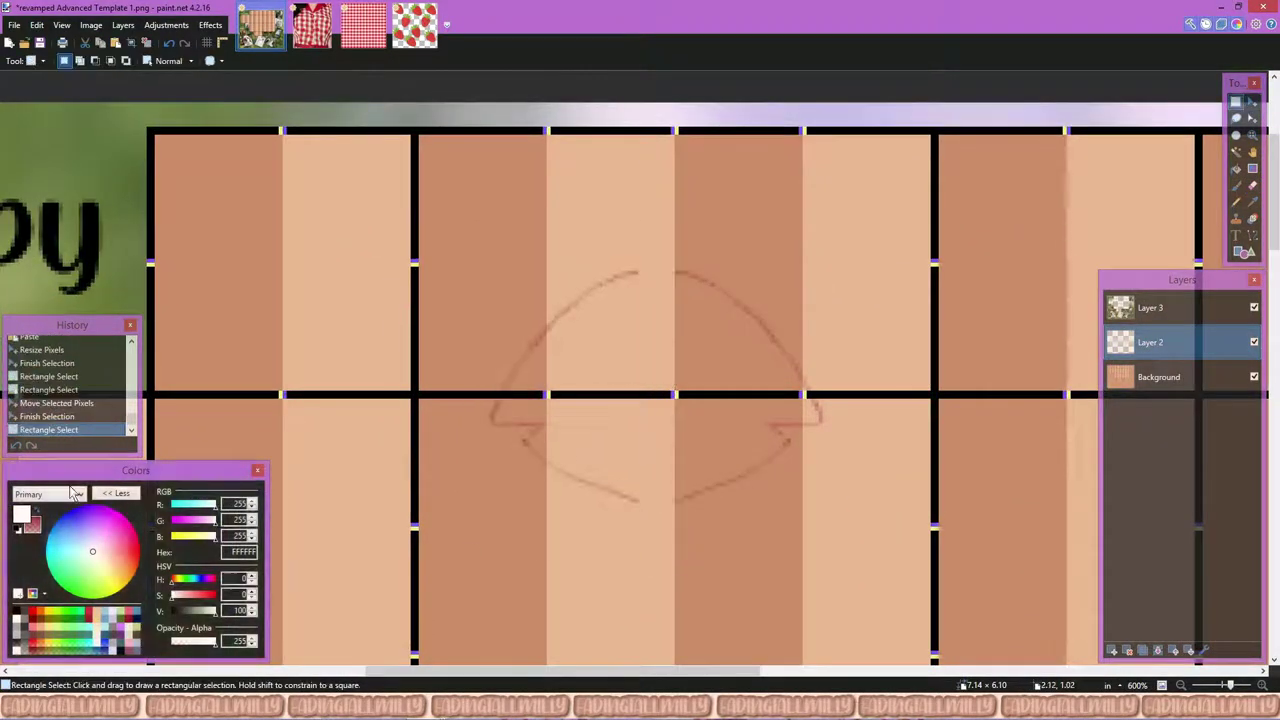
Step: Paint dark red strokes joining the two halves of the outline at its top and bottom centre
{"action": "key", "text": "x"}
{"action": "key", "text": "b"}
{"action": "scroll", "coordinate": [640, 300], "scroll_direction": "up", "scroll_amount": 5}
{"action": "scroll", "coordinate": [757, 234], "scroll_direction": "down", "scroll_amount": 3}
{"action": "left_click", "coordinate": [757, 234]}
{"action": "scroll", "coordinate": [742, 388], "scroll_direction": "up", "scroll_amount": 4}
{"action": "left_click_drag", "start_coordinate": [700, 380], "coordinate": [860, 404]}
{"action": "scroll", "coordinate": [800, 420], "scroll_direction": "down", "scroll_amount": 4}
{"action": "scroll", "coordinate": [800, 420], "scroll_direction": "up", "scroll_amount": 2}
{"action": "scroll", "coordinate": [800, 420], "scroll_direction": "down", "scroll_amount": 3}
Step: Thin the bottom centre join of the outline with a 2-pixel eraser
{"action": "key", "text": "e"}
{"action": "scroll", "coordinate": [805, 458], "scroll_direction": "up", "scroll_amount": 5}
{"action": "key", "text": "x"}
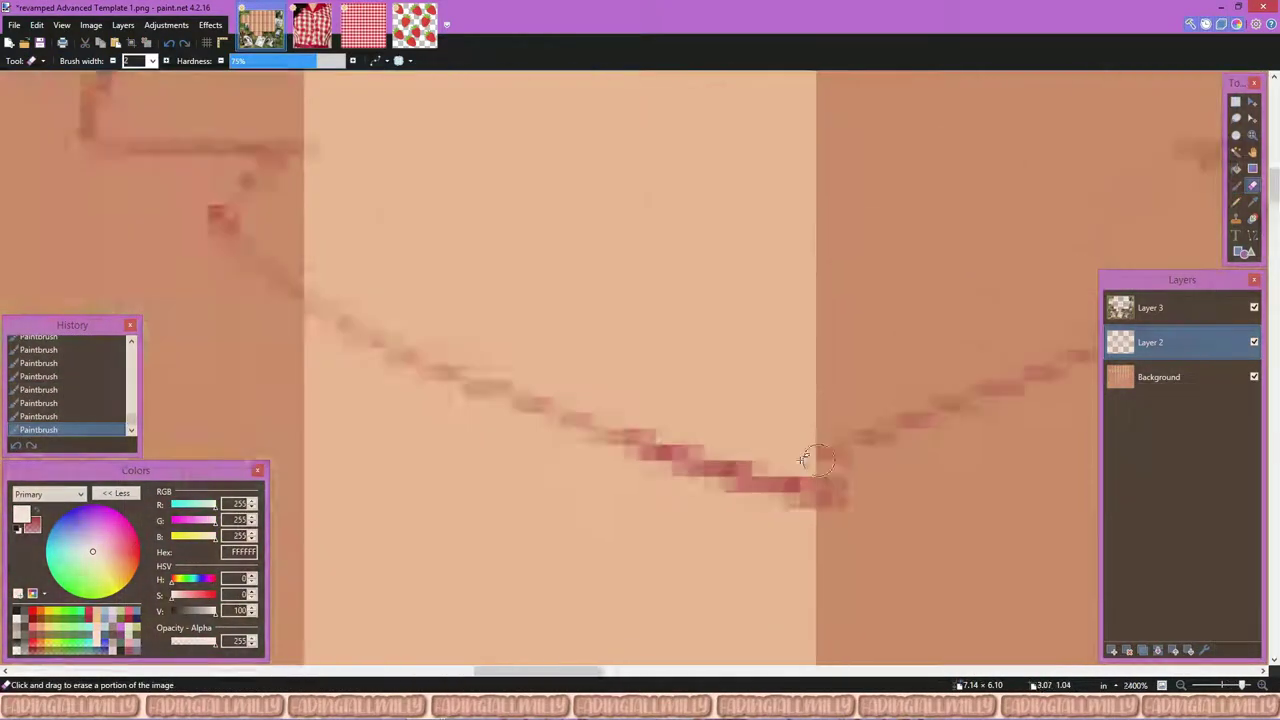
{"action": "mouse_move", "coordinate": [805, 458]}
{"action": "left_mouse_down"}
{"action": "mouse_move", "coordinate": [675, 535]}
{"action": "mouse_move", "coordinate": [751, 460]}
{"action": "mouse_move", "coordinate": [829, 563]}
{"action": "left_mouse_up"}
{"action": "scroll", "coordinate": [829, 563], "scroll_direction": "down", "scroll_amount": 3}
Step: Thin the top centre join of the outline with the 2-pixel eraser, undoing and redoing the unwanted strokes
{"action": "scroll", "coordinate": [749, 531], "scroll_direction": "up", "scroll_amount": 4}
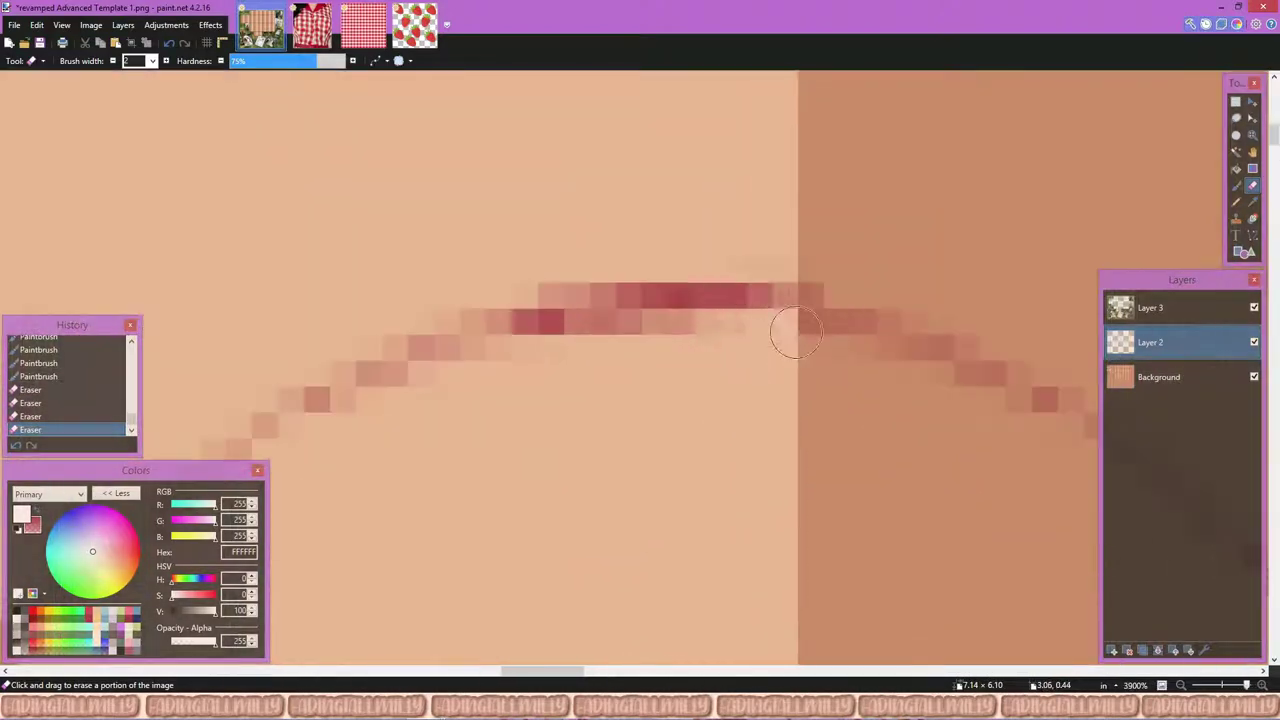
{"action": "mouse_move", "coordinate": [796, 333]}
{"action": "left_mouse_down"}
{"action": "mouse_move", "coordinate": [567, 361]}
{"action": "mouse_move", "coordinate": [484, 301]}
{"action": "mouse_move", "coordinate": [648, 268]}
{"action": "mouse_move", "coordinate": [589, 289]}
{"action": "left_mouse_up"}
{"action": "key", "text": "s"}
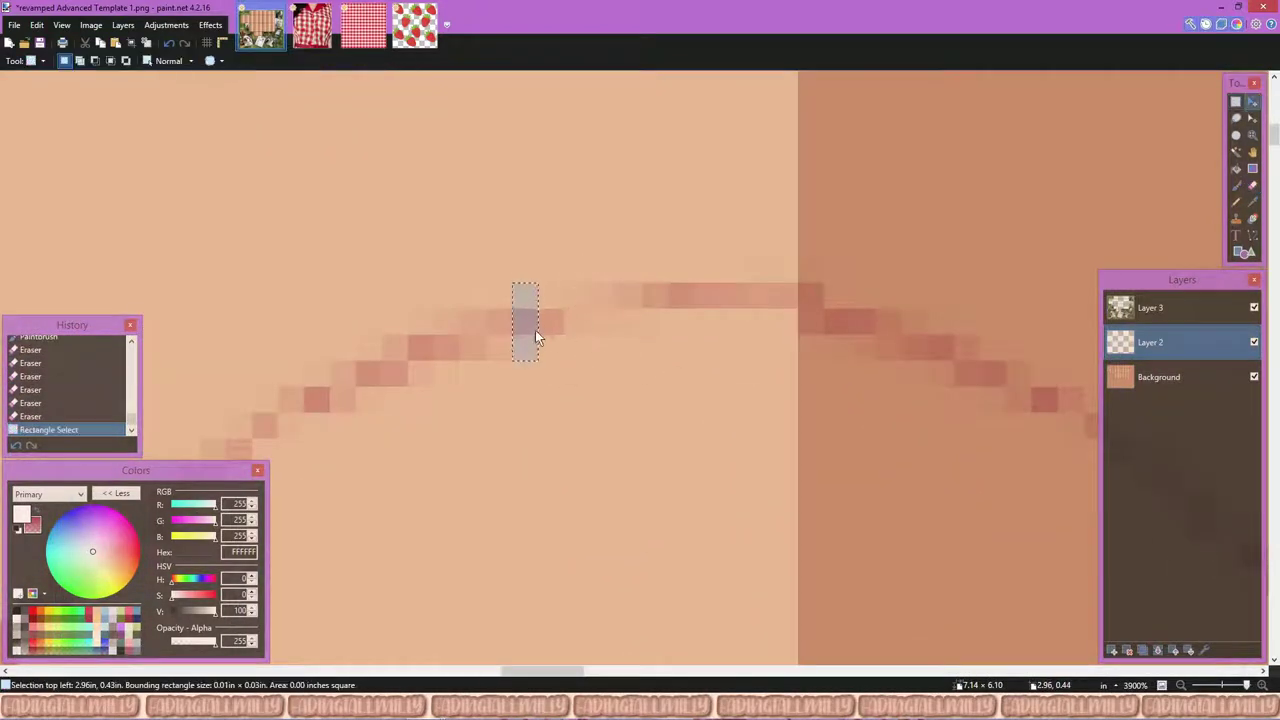
{"action": "key", "text": "ctrl+z"}
{"action": "key", "text": "ctrl+z"}
{"action": "key", "text": "e"}
{"action": "left_click_drag", "start_coordinate": [515, 300], "coordinate": [798, 293]}
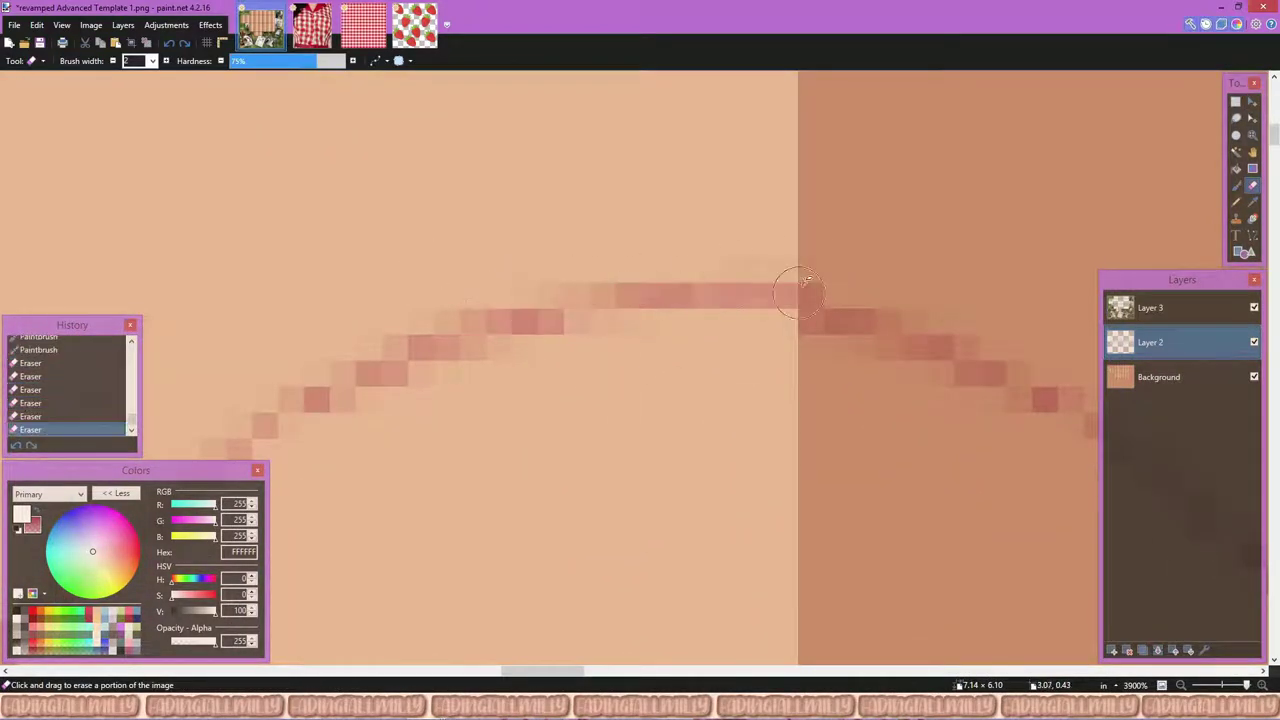
Step: Copy the cleaned left half of the outline, paste it and flip it horizontally over the right half
{"action": "scroll", "coordinate": [560, 350], "scroll_direction": "down", "scroll_amount": 5}
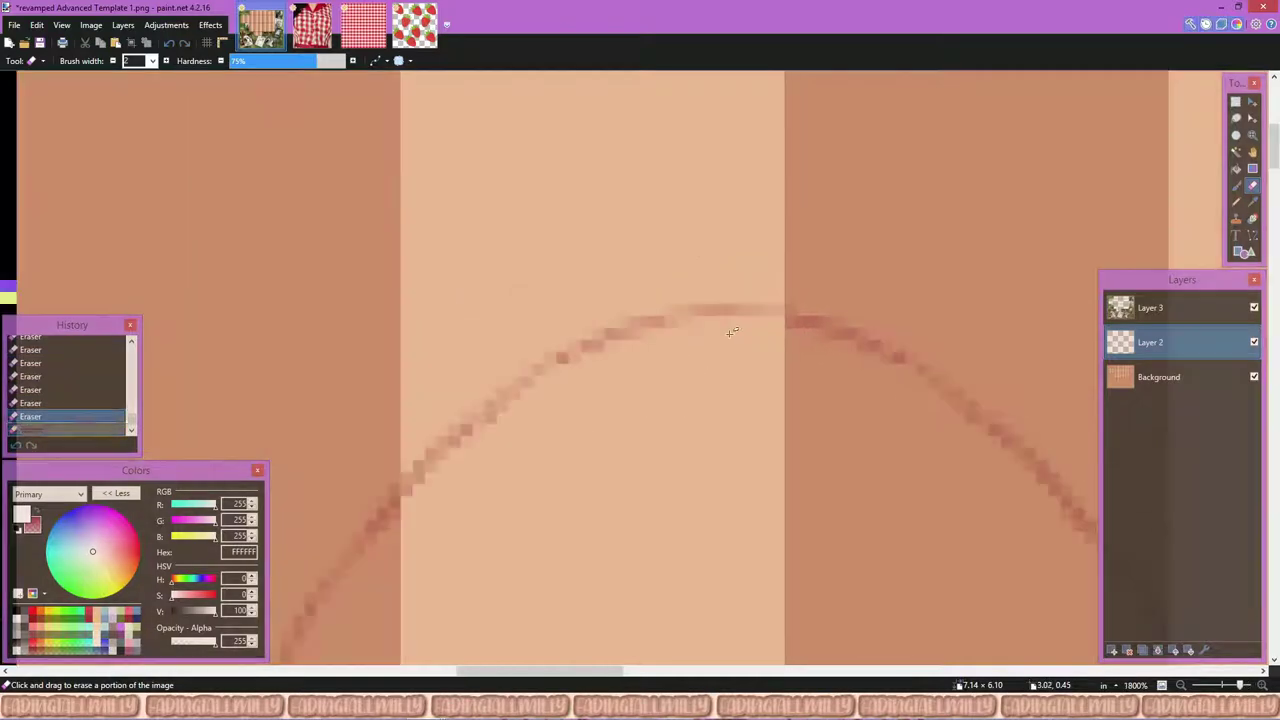
{"action": "key", "text": "s"}
{"action": "left_click_drag", "start_coordinate": [312, 178], "coordinate": [652, 597]}
{"action": "key", "text": "ctrl+c"}
{"action": "key", "text": "ctrl+v"}
{"action": "left_click_drag", "start_coordinate": [314, 388], "coordinate": [997, 430]}
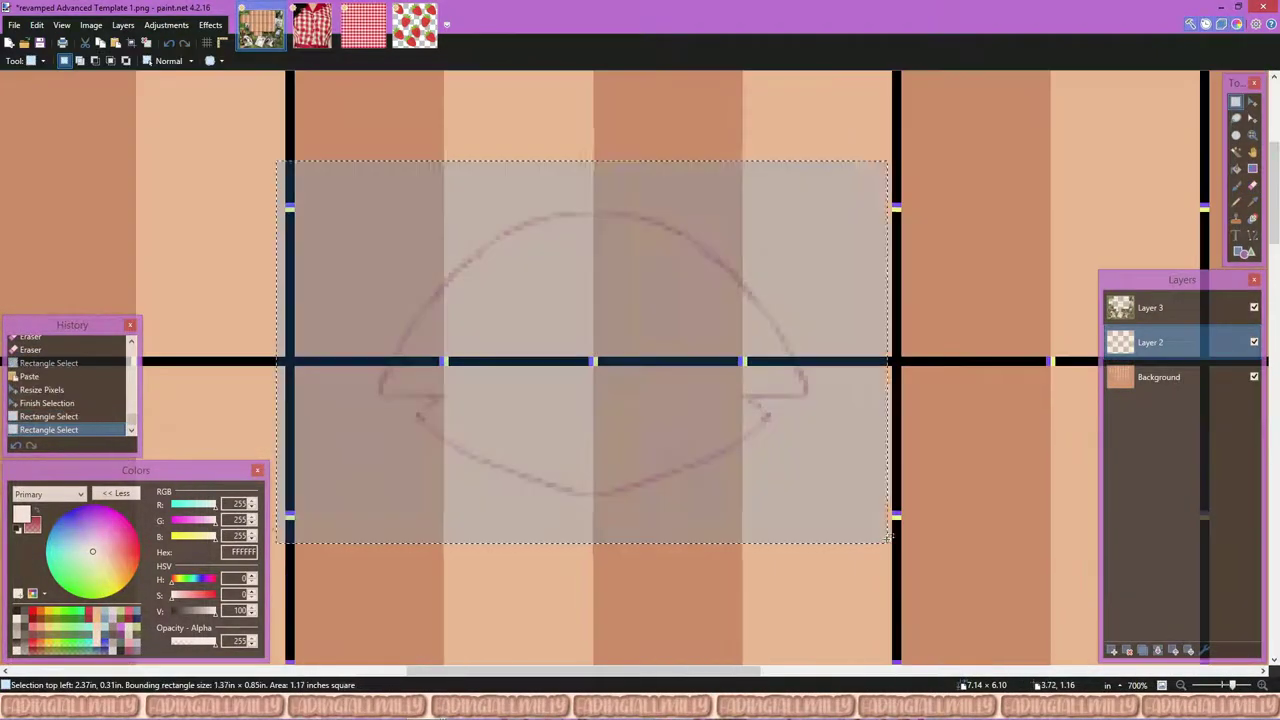
Step: Select the whole outline, move it slightly upward on the template, and finish the selection
{"action": "mouse_move", "coordinate": [930, 575]}
{"action": "left_mouse_down"}
{"action": "mouse_move", "coordinate": [894, 523]}
{"action": "mouse_move", "coordinate": [912, 508]}
{"action": "left_mouse_up"}
{"action": "key", "text": "Return"}
{"action": "key", "text": "s"}
{"action": "scroll", "coordinate": [666, 477], "scroll_direction": "down", "scroll_amount": 2}
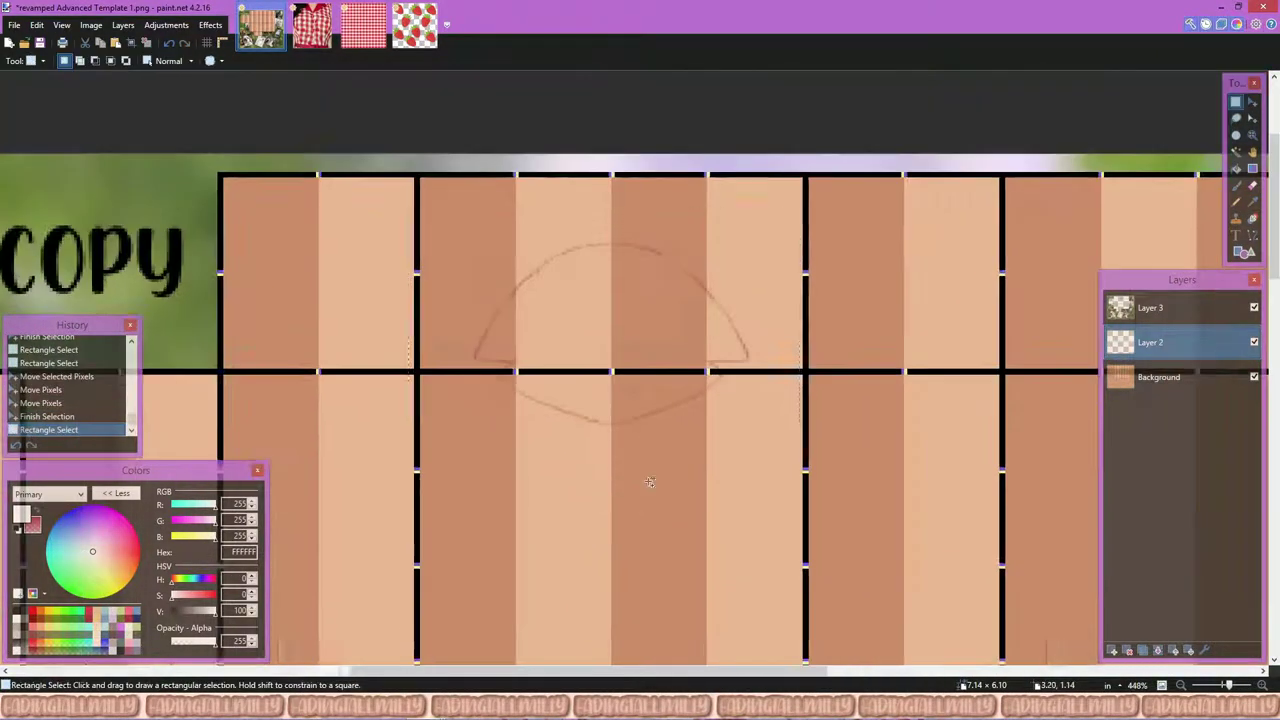
{"action": "left_click_drag", "start_coordinate": [800, 471], "coordinate": [403, 132]}
{"action": "scroll", "coordinate": [640, 370], "scroll_direction": "up", "scroll_amount": 6}
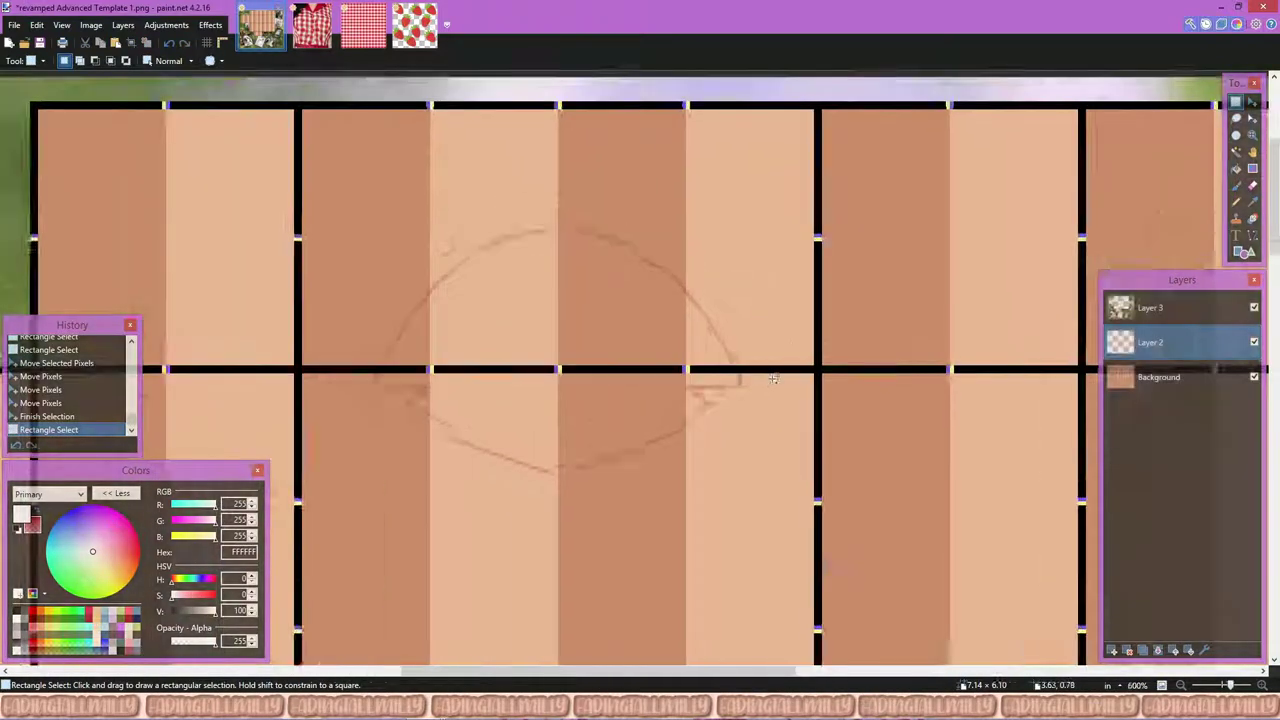
Step: Paint a slanted line across the outline's right corner, hide Layer 3, and extend the outer curve down to that line
{"action": "key", "text": "b"}
{"action": "left_click_drag", "start_coordinate": [495, 370], "coordinate": [825, 461]}
{"action": "scroll", "coordinate": [825, 461], "scroll_direction": "down", "scroll_amount": 1}
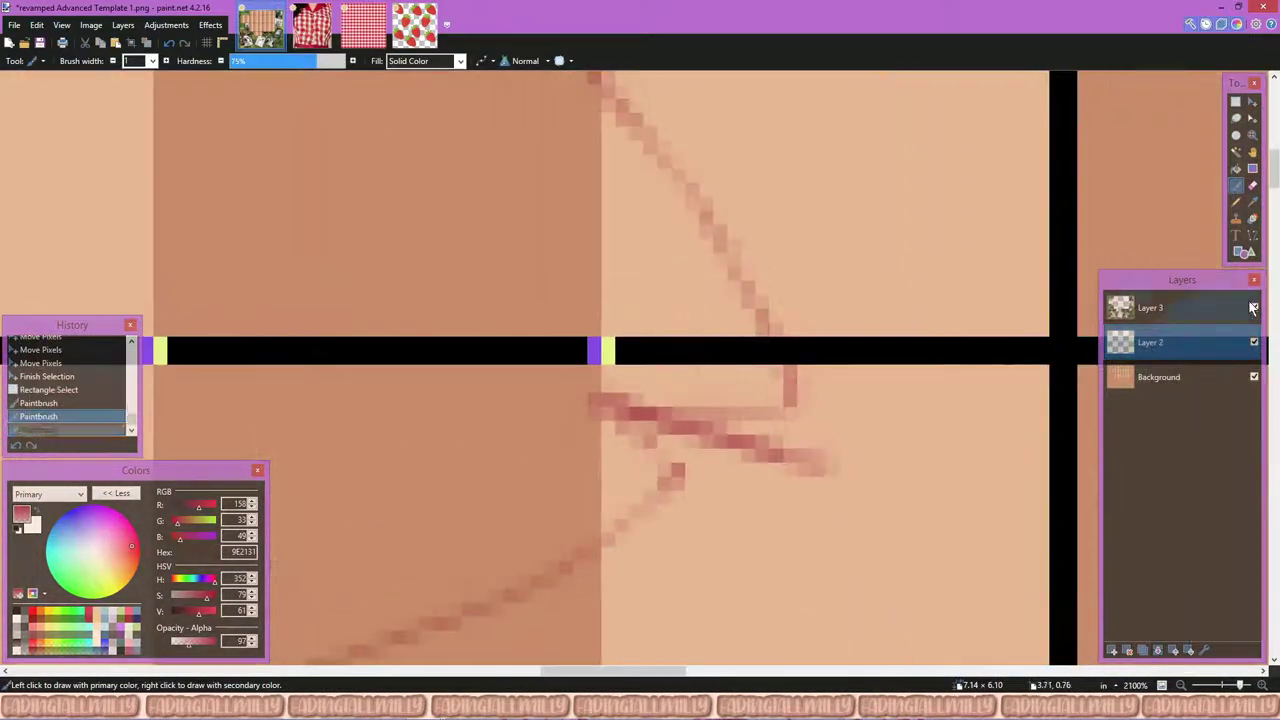
{"action": "left_click", "coordinate": [1254, 307]}
{"action": "left_click_drag", "start_coordinate": [766, 300], "coordinate": [829, 470]}
Step: Erase the excess paint around the reshaped right corner
{"action": "key", "text": "x"}
{"action": "key", "text": "e"}
{"action": "scroll", "coordinate": [760, 400], "scroll_direction": "up", "scroll_amount": 2}
{"action": "mouse_move", "coordinate": [680, 275]}
{"action": "left_mouse_down"}
{"action": "mouse_move", "coordinate": [730, 370]}
{"action": "mouse_move", "coordinate": [595, 400]}
{"action": "mouse_move", "coordinate": [790, 505]}
{"action": "mouse_move", "coordinate": [768, 560]}
{"action": "mouse_move", "coordinate": [732, 525]}
{"action": "left_mouse_up"}
Step: Copy a small block of pixels, move it to bridge the slanted line and the right corner, and deselect
{"action": "key", "text": "s"}
{"action": "key", "text": "m"}
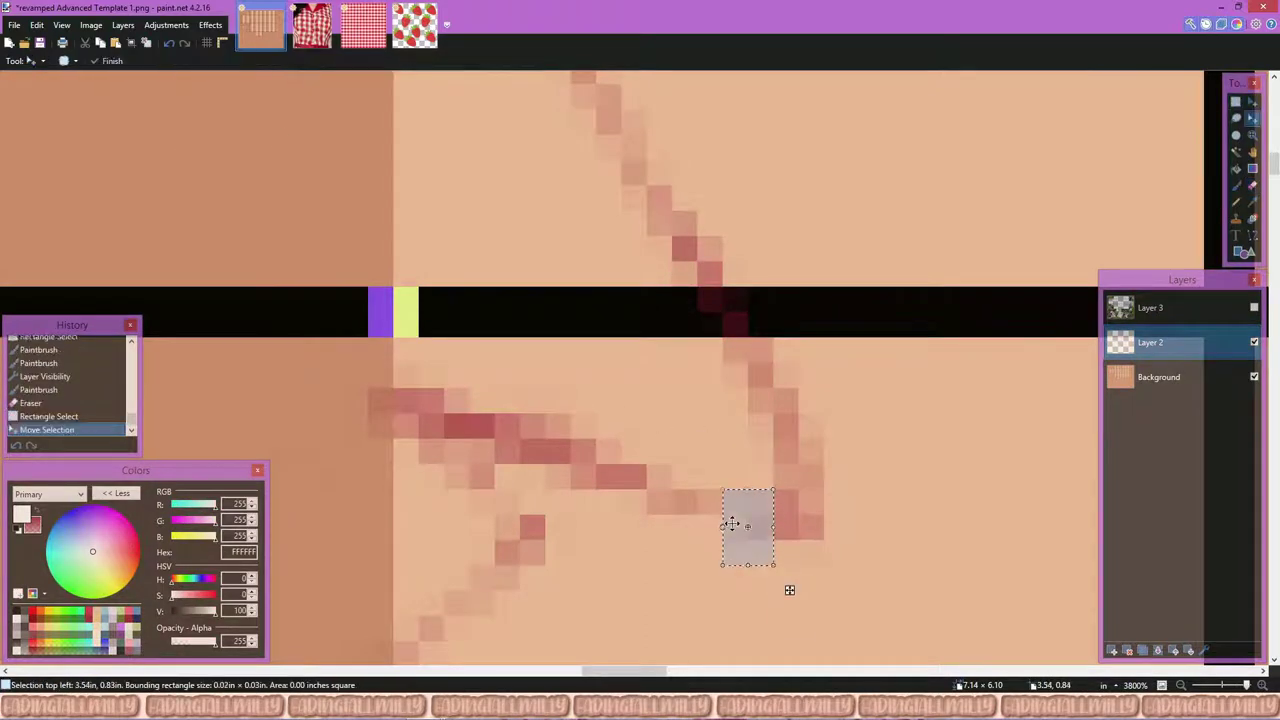
{"action": "key", "text": "ctrl+d"}
Step: Thin the slanted line and clean its inner tip with a 2-pixel eraser
{"action": "key", "text": "e"}
{"action": "key", "text": "x"}
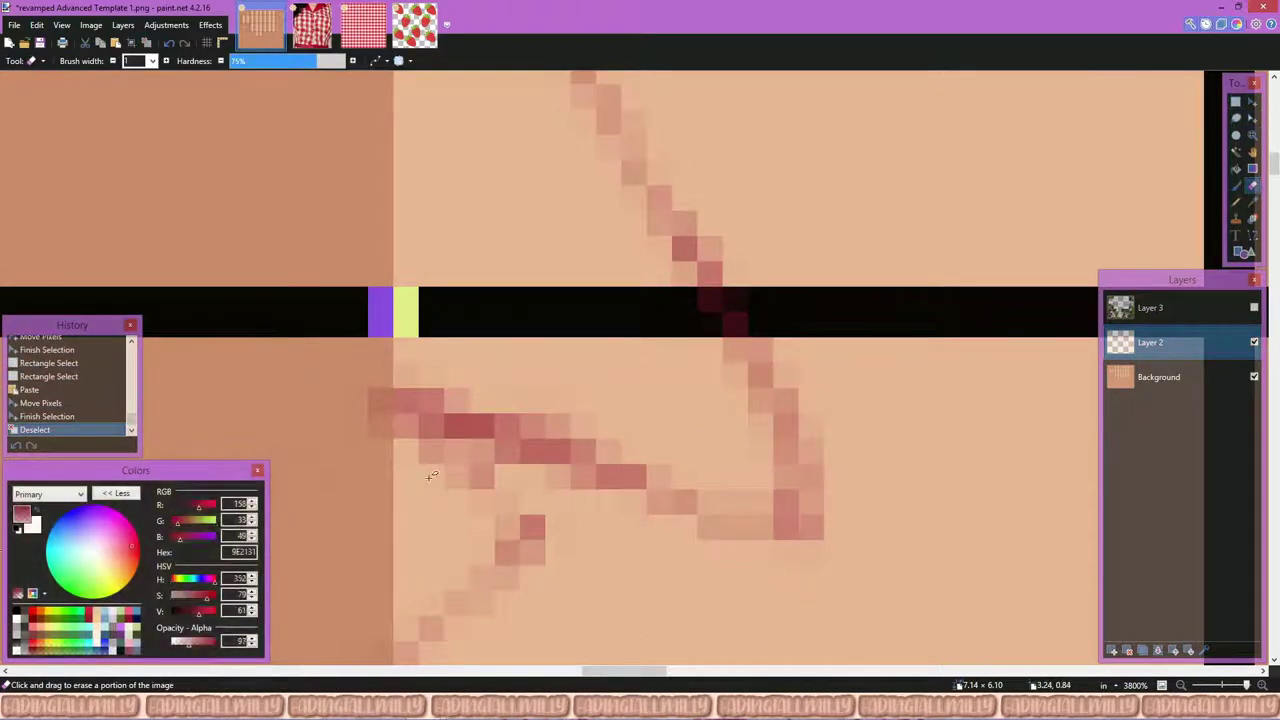
{"action": "key", "text": "x"}
{"action": "left_click", "coordinate": [375, 402]}
{"action": "left_click", "coordinate": [363, 410]}
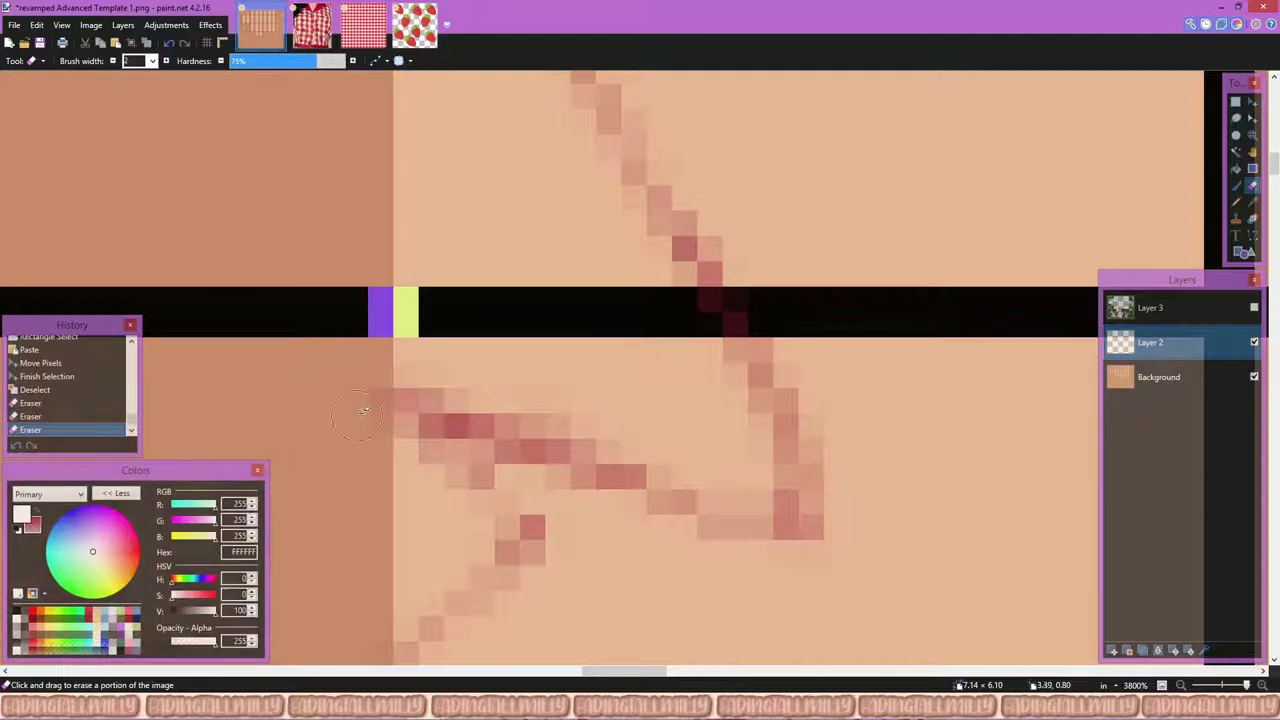
{"action": "left_click_drag", "start_coordinate": [442, 367], "coordinate": [603, 434]}
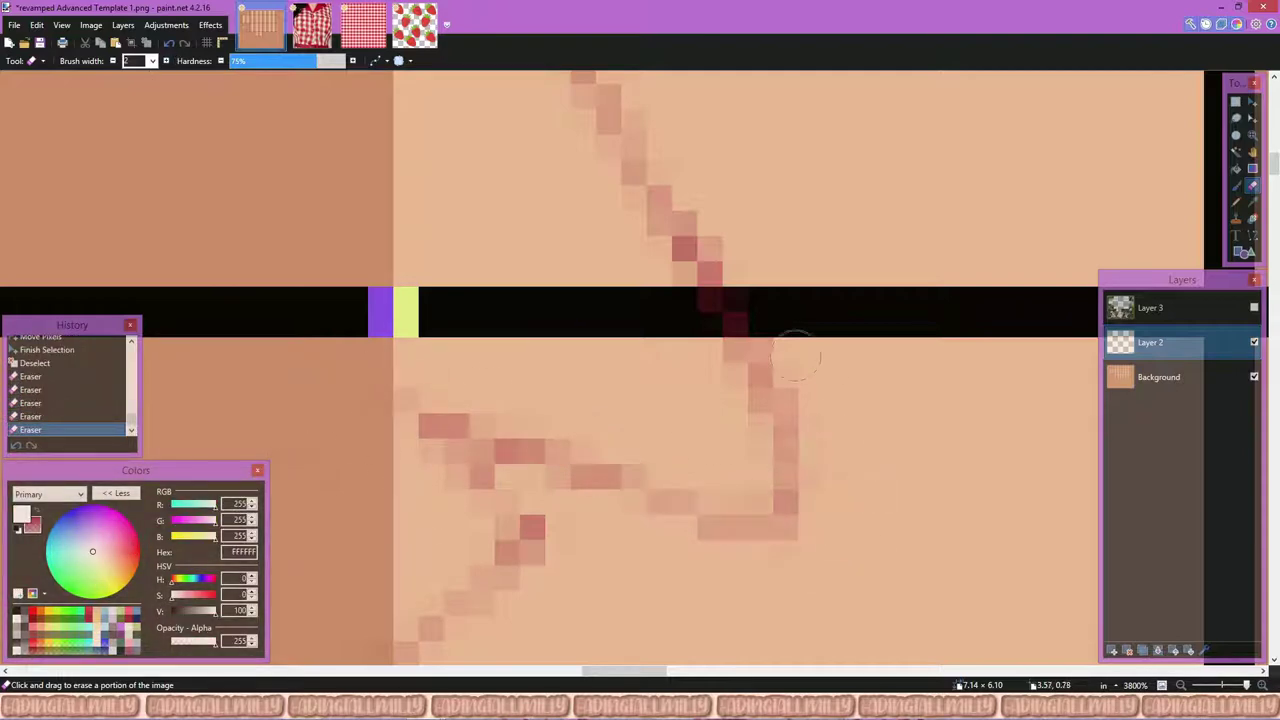
Step: Show Layer 3 again and soften the pixels inside the right corner with a 1-pixel eraser
{"action": "scroll", "coordinate": [724, 243], "scroll_direction": "down", "scroll_amount": 3}
{"action": "left_click", "coordinate": [1254, 307]}
{"action": "scroll", "coordinate": [700, 390], "scroll_direction": "up", "scroll_amount": 5}
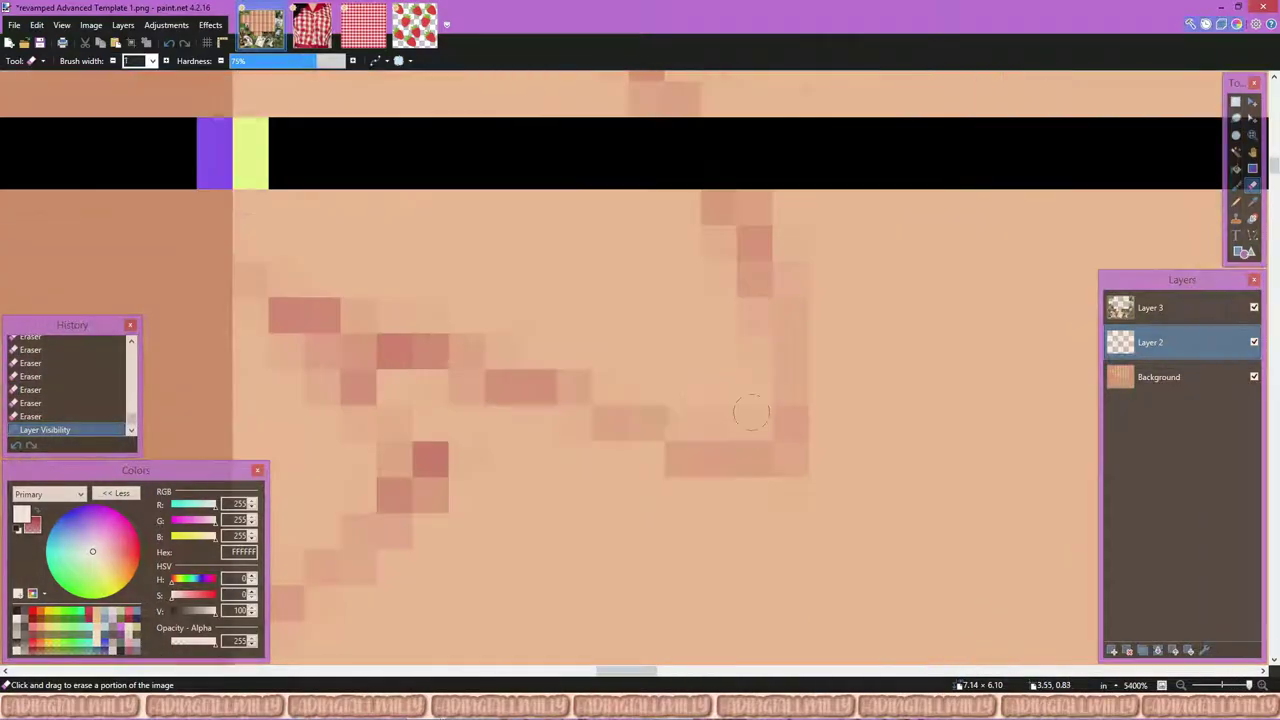
{"action": "left_click", "coordinate": [751, 412]}
{"action": "scroll", "coordinate": [840, 450], "scroll_direction": "down", "scroll_amount": 1}
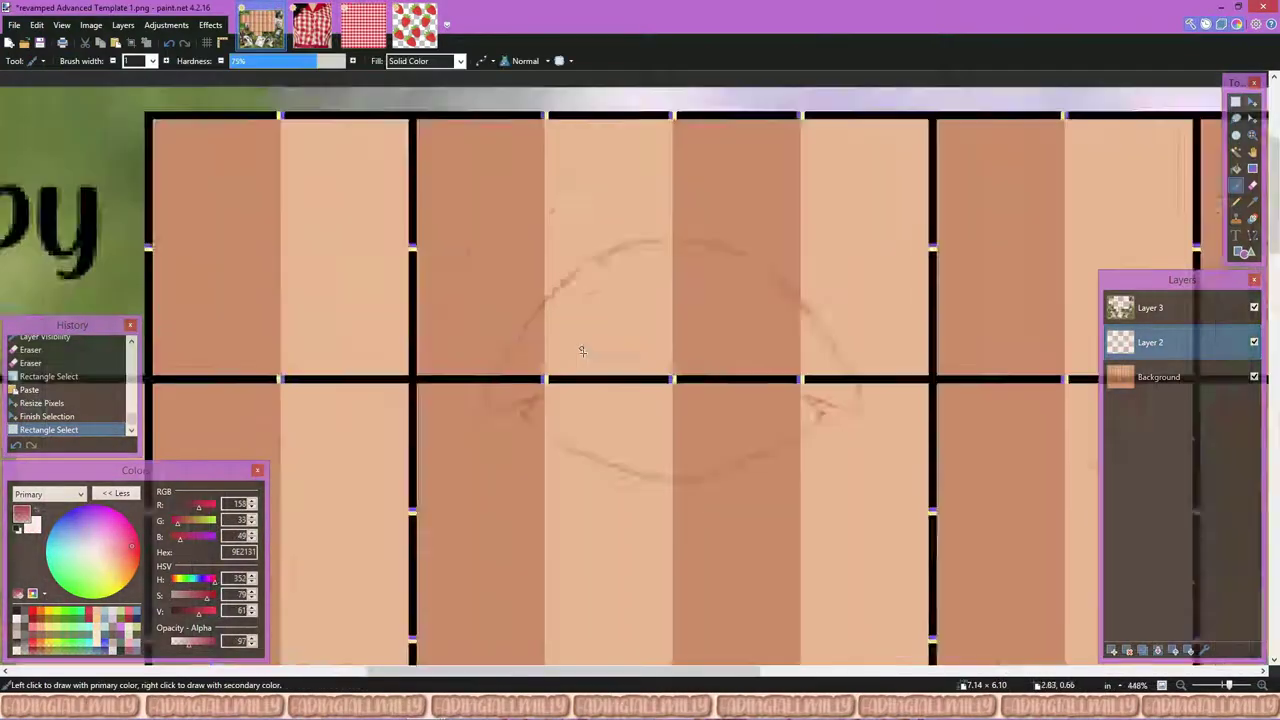
Step: Paint an inner curve in dark red from below the top centre, bulging left, down to the outline's bottom point
{"action": "scroll", "coordinate": [582, 351], "scroll_direction": "up", "scroll_amount": 3}
{"action": "mouse_move", "coordinate": [668, 192]}
{"action": "left_mouse_down"}
{"action": "mouse_move", "coordinate": [576, 242]}
{"action": "mouse_move", "coordinate": [563, 290]}
{"action": "left_mouse_up"}
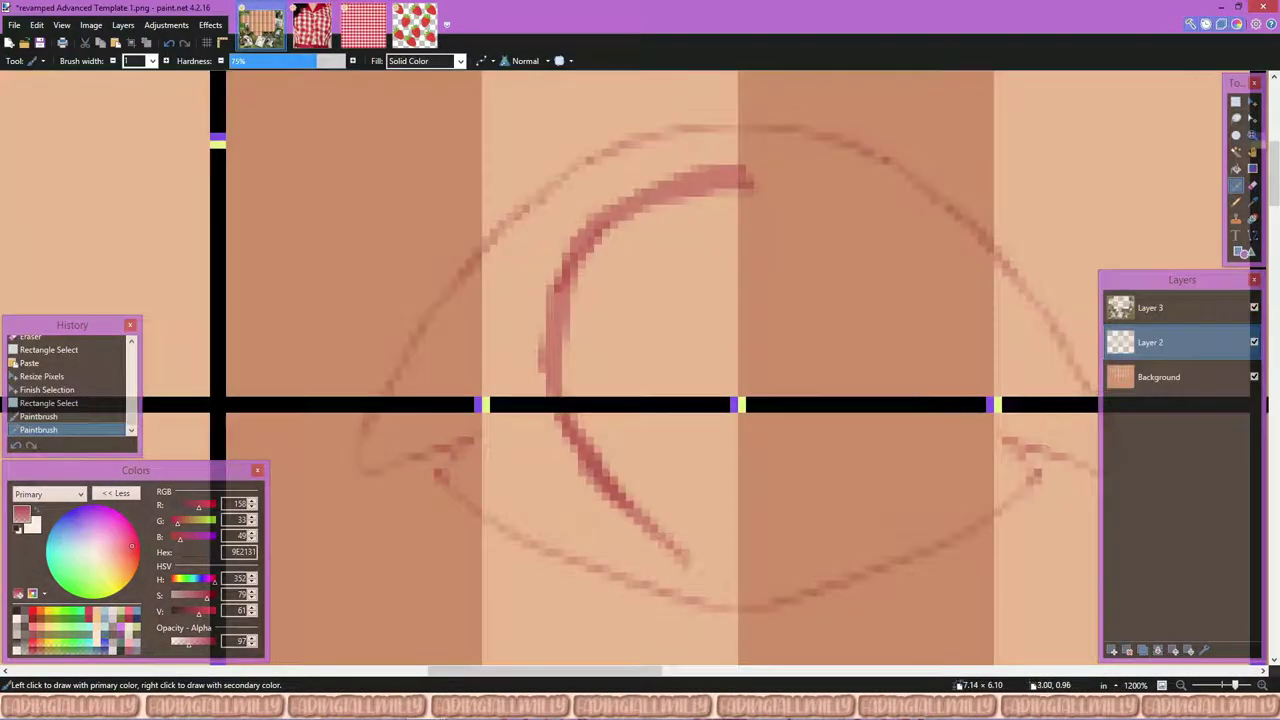
{"action": "left_click_drag", "start_coordinate": [557, 300], "coordinate": [562, 380]}
{"action": "scroll", "coordinate": [537, 381], "scroll_direction": "down", "scroll_amount": 1}
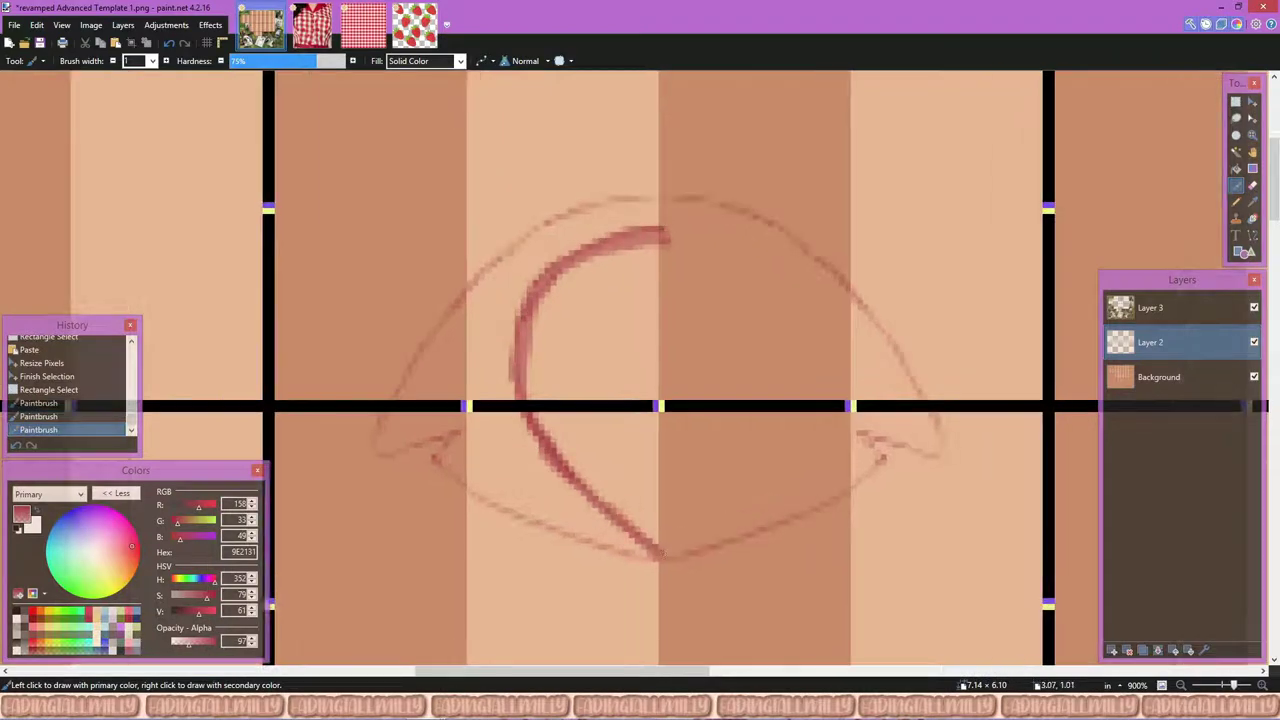
Step: Erase the stray pixels around the outline's left corner with a 1-pixel eraser
{"action": "scroll", "coordinate": [691, 460], "scroll_direction": "up", "scroll_amount": 3}
{"action": "key", "text": "x"}
{"action": "key", "text": "e"}
{"action": "scroll", "coordinate": [437, 325], "scroll_direction": "up", "scroll_amount": 3}
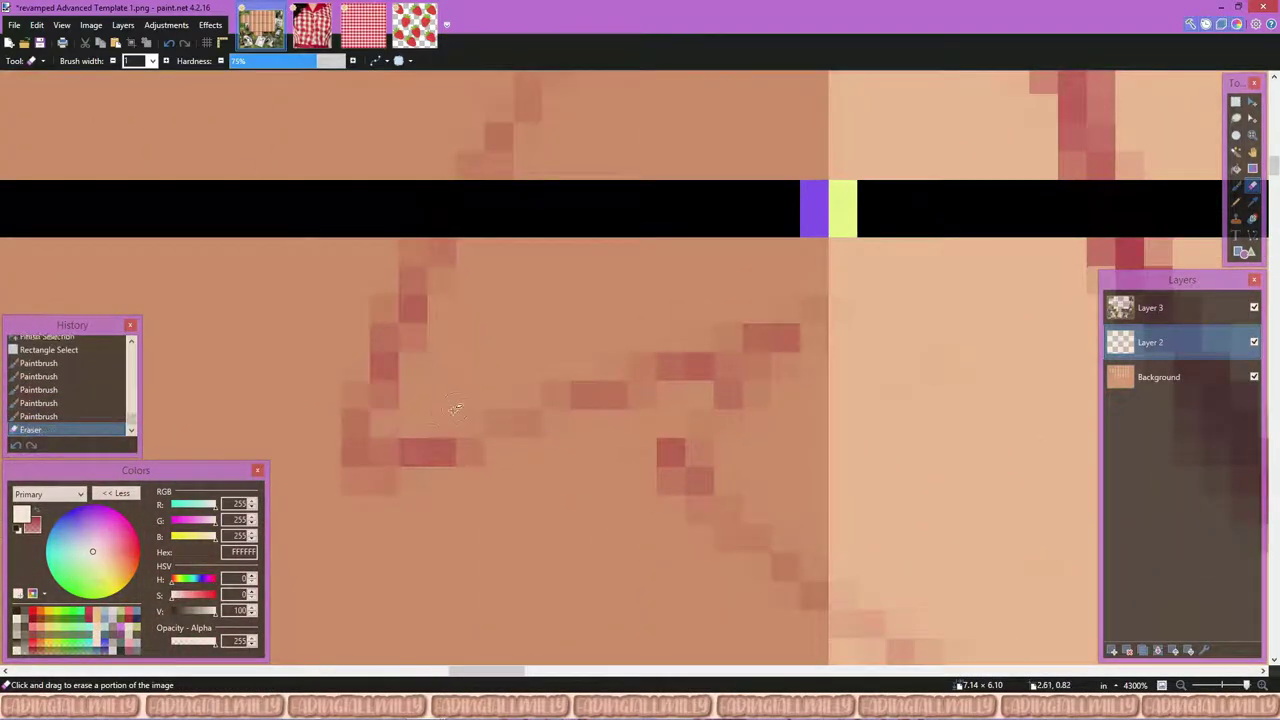
{"action": "left_click", "coordinate": [398, 499]}
{"action": "left_click", "coordinate": [398, 499]}
{"action": "scroll", "coordinate": [398, 499], "scroll_direction": "down", "scroll_amount": 7}
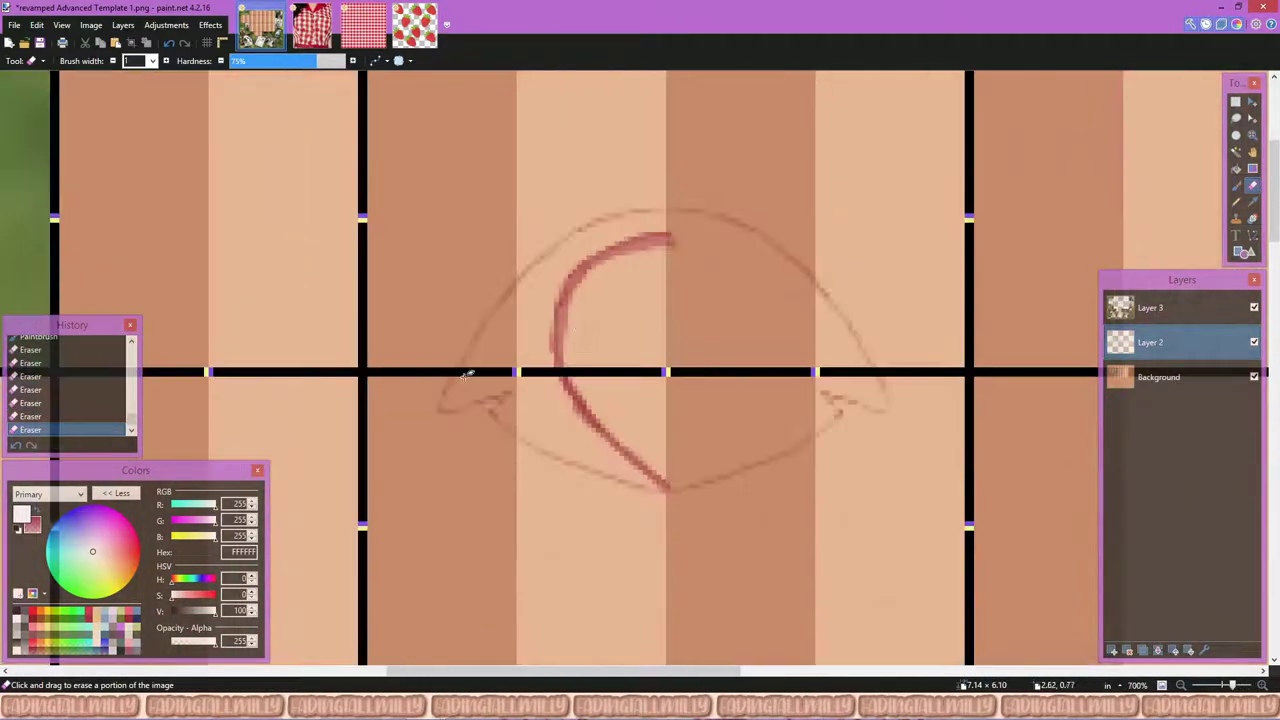
Step: Thin the upper part of the inner curve along its inside edge with a 4-pixel eraser
{"action": "scroll", "coordinate": [571, 257], "scroll_direction": "up", "scroll_amount": 6}
{"action": "mouse_move", "coordinate": [730, 190]}
{"action": "left_mouse_down"}
{"action": "mouse_move", "coordinate": [430, 315]}
{"action": "mouse_move", "coordinate": [537, 275]}
{"action": "mouse_move", "coordinate": [400, 443]}
{"action": "left_mouse_up"}
{"action": "key", "text": "ctrl+z"}
{"action": "scroll", "coordinate": [443, 294], "scroll_direction": "down", "scroll_amount": 1}
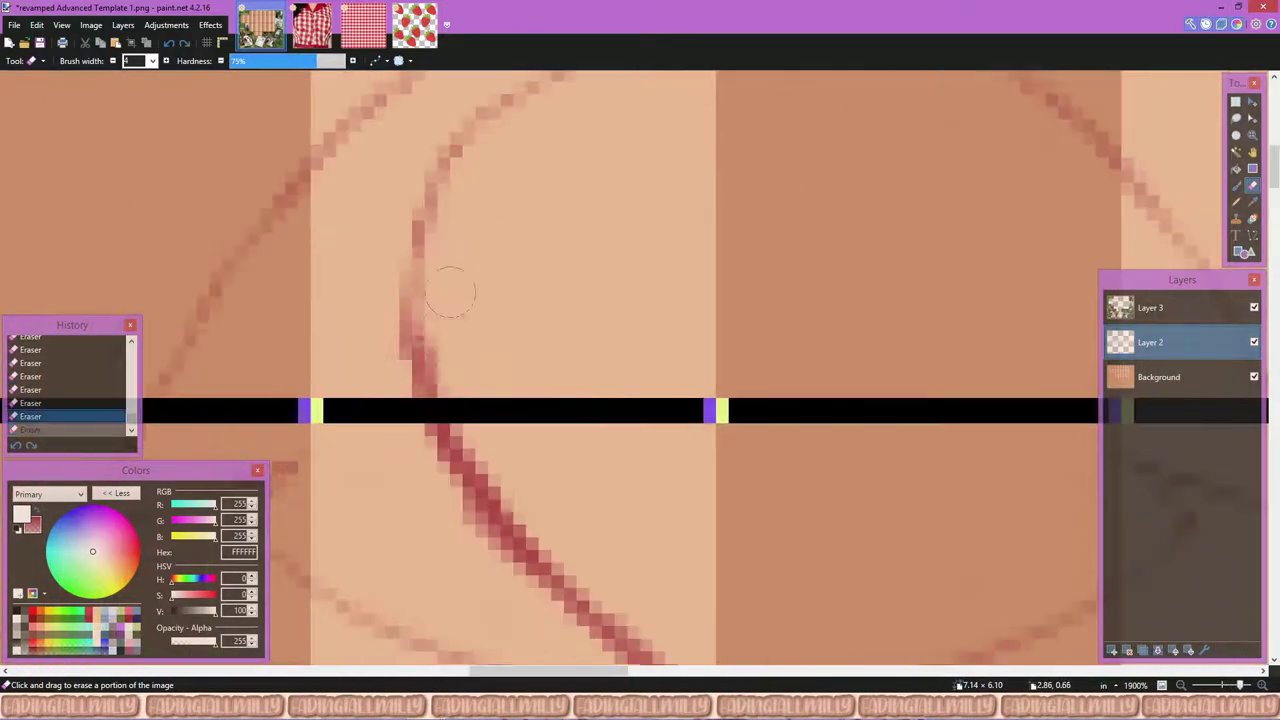
{"action": "scroll", "coordinate": [558, 165], "scroll_direction": "down", "scroll_amount": 3}
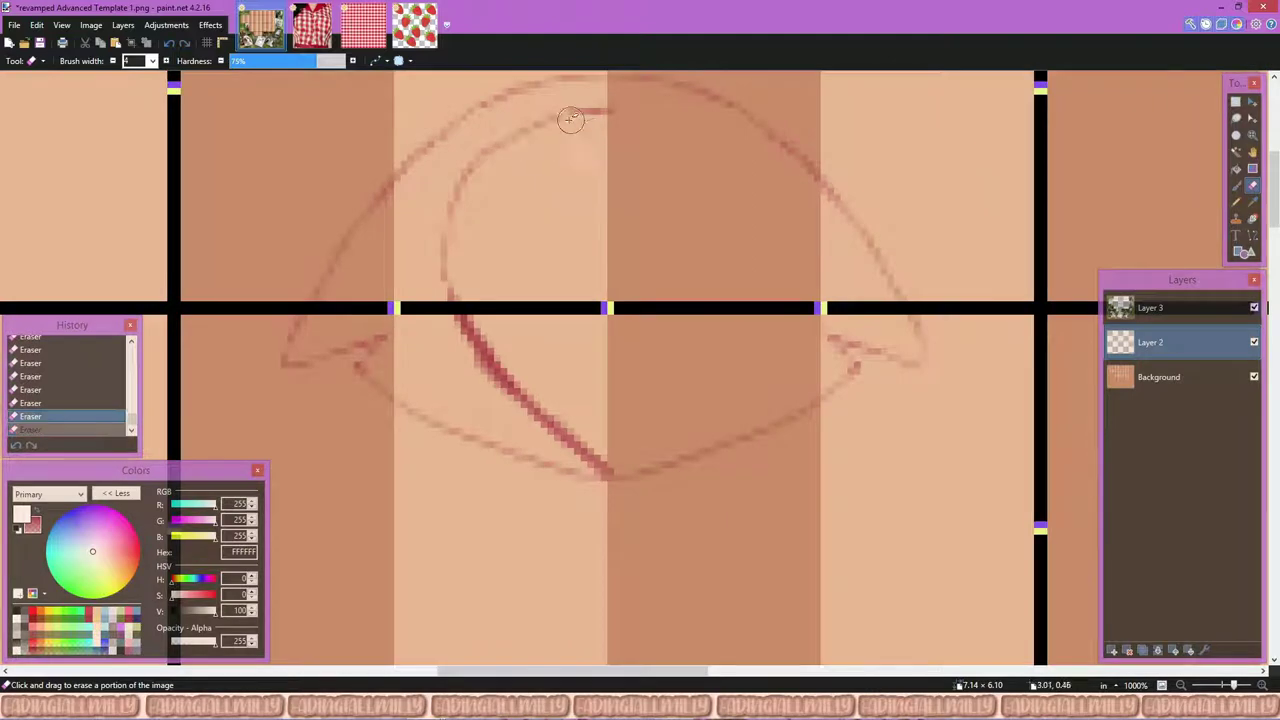
Step: Repaint the upper-left bend of the inner curve with a short dark red brush stroke
{"action": "scroll", "coordinate": [571, 118], "scroll_direction": "up", "scroll_amount": 3}
{"action": "key", "text": "b"}
{"action": "left_click_drag", "start_coordinate": [586, 114], "coordinate": [430, 180]}
Step: Thin the repainted bend into a narrow line with a 2-pixel eraser and even out the flat top end
{"action": "key", "text": "e"}
{"action": "scroll", "coordinate": [710, 215], "scroll_direction": "up", "scroll_amount": 2}
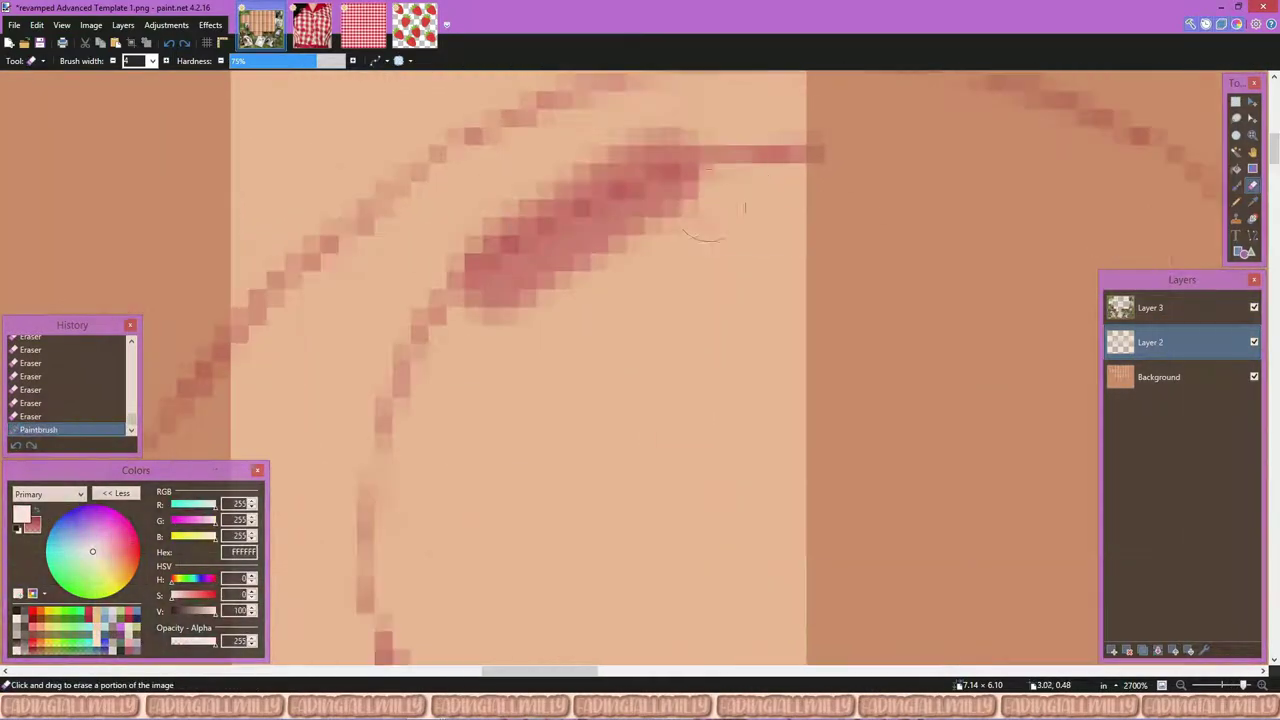
{"action": "mouse_move", "coordinate": [705, 220]}
{"action": "left_mouse_down"}
{"action": "mouse_move", "coordinate": [478, 366]}
{"action": "mouse_move", "coordinate": [677, 194]}
{"action": "left_mouse_up"}
{"action": "scroll", "coordinate": [660, 205], "scroll_direction": "up", "scroll_amount": 1}
{"action": "key", "text": "ctrl+z"}
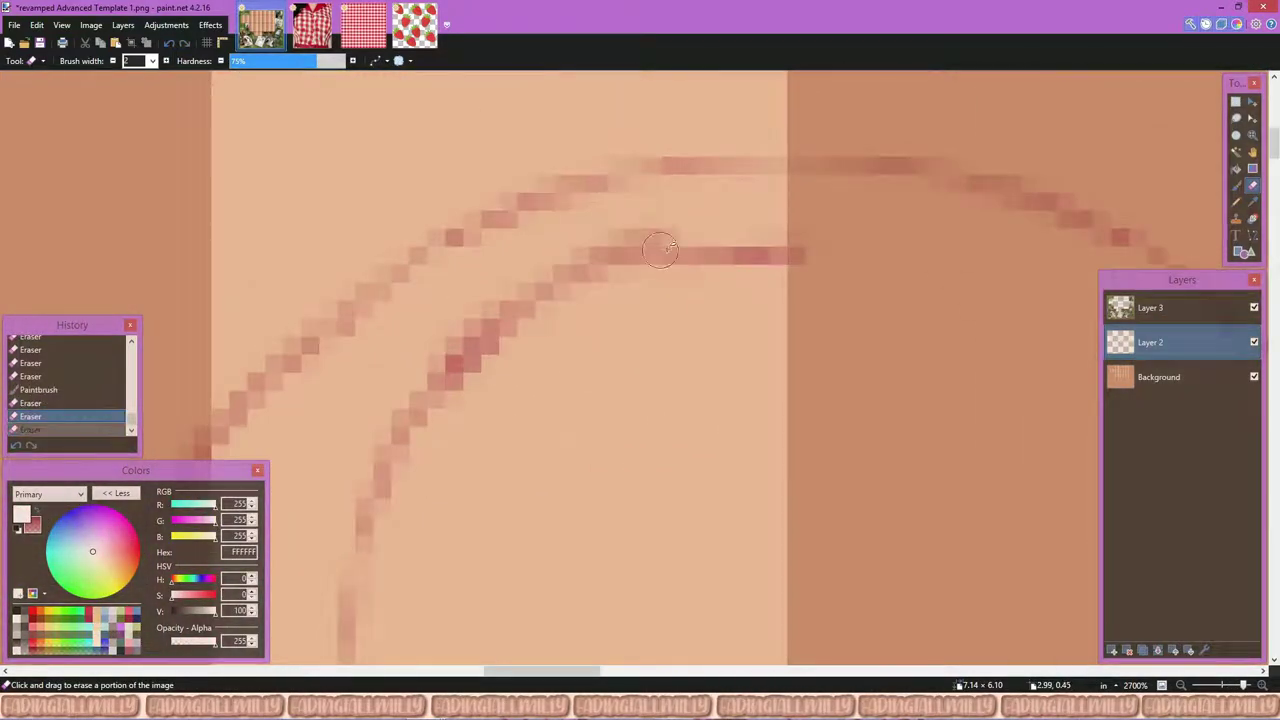
{"action": "mouse_move", "coordinate": [497, 293]}
{"action": "left_mouse_down"}
{"action": "mouse_move", "coordinate": [541, 346]}
{"action": "mouse_move", "coordinate": [500, 353]}
{"action": "left_mouse_up"}
{"action": "left_click_drag", "start_coordinate": [752, 262], "coordinate": [685, 256]}
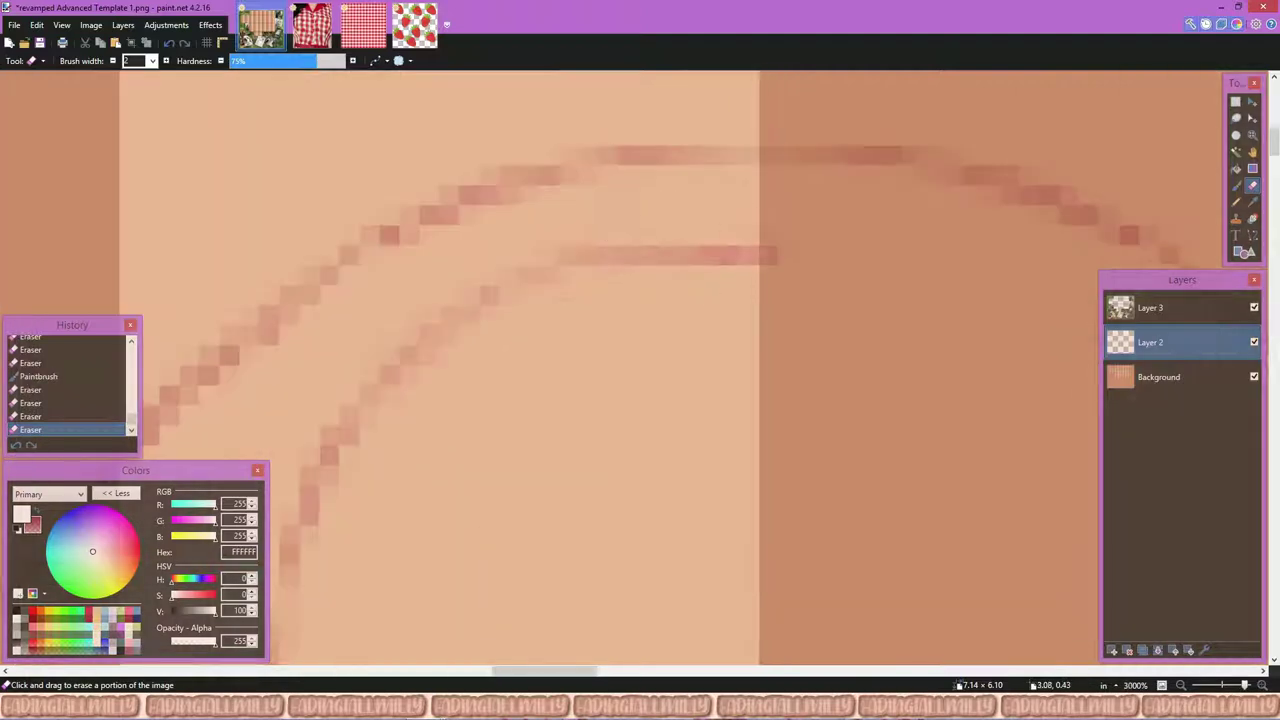
Step: Thin the inner curve's slanted lower line with a 3-pixel eraser and undo the unwanted edits
{"action": "scroll", "coordinate": [663, 406], "scroll_direction": "down", "scroll_amount": 4}
{"action": "scroll", "coordinate": [663, 406], "scroll_direction": "up", "scroll_amount": 3}
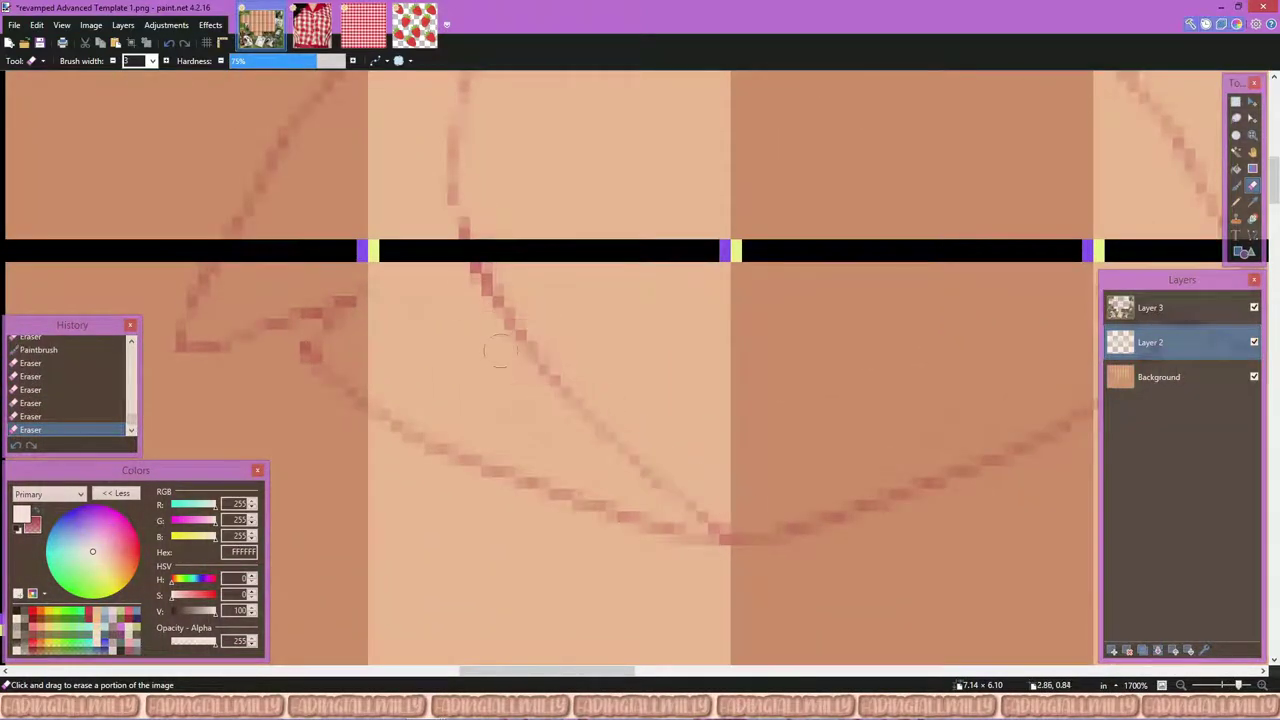
{"action": "key", "text": "ctrl+z"}
{"action": "key", "text": "ctrl+z"}
{"action": "key", "text": "ctrl+z"}
{"action": "key", "text": "ctrl+z"}
{"action": "key", "text": "ctrl+z"}
{"action": "key", "text": "ctrl+z"}
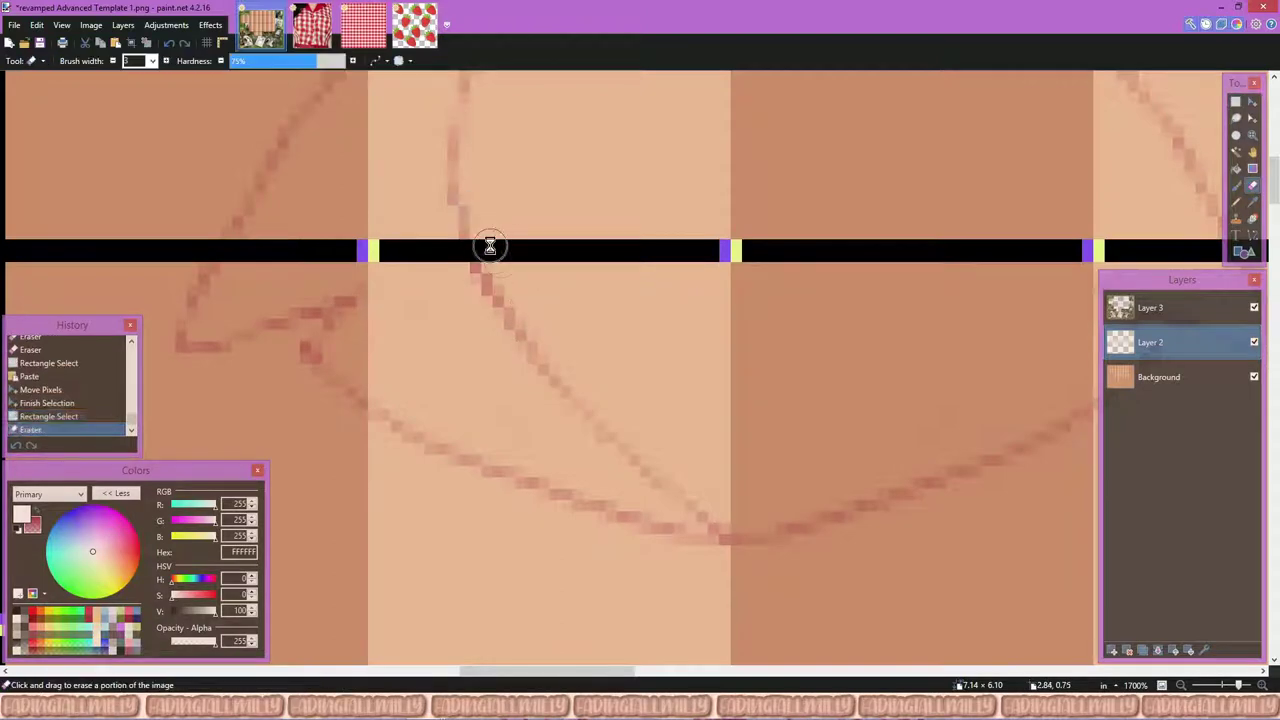
Step: Copy the left half of the shape and paste it mirrored onto the right half to complete the inner curve
{"action": "scroll", "coordinate": [527, 302], "scroll_direction": "down", "scroll_amount": 2}
{"action": "key", "text": "s"}
{"action": "left_click_drag", "start_coordinate": [323, 71], "coordinate": [644, 516]}
{"action": "key", "text": "ctrl+v"}
{"action": "key", "text": "s"}
{"action": "scroll", "coordinate": [663, 367], "scroll_direction": "down", "scroll_amount": 2}
{"action": "left_click", "coordinate": [663, 367]}
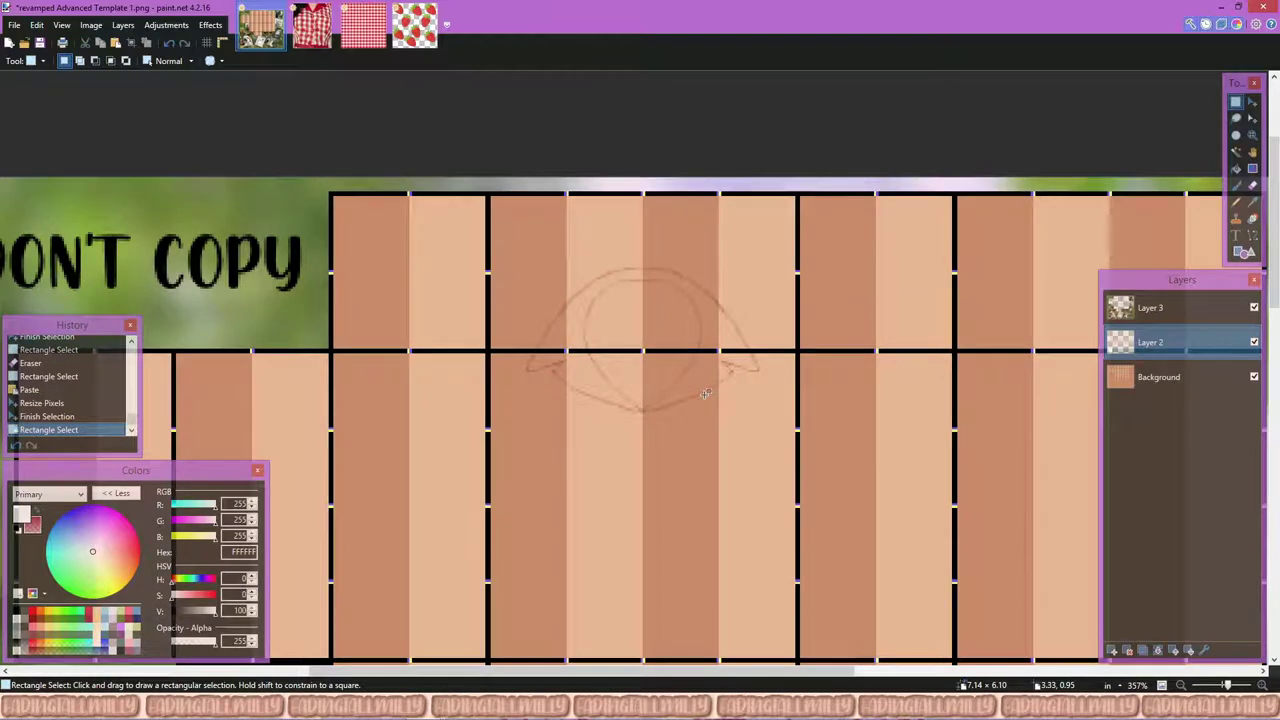
Step: Repaint the inner curve's lower-left slanted line in dark red 9E2131 down to the outline's bottom point
{"action": "left_click", "coordinate": [39, 511]}
{"action": "key", "text": "b"}
{"action": "scroll", "coordinate": [624, 382], "scroll_direction": "up", "scroll_amount": 4}
{"action": "left_click_drag", "start_coordinate": [437, 214], "coordinate": [712, 518]}
Step: Thin the repainted slanted line with a 3-pixel eraser
{"action": "key", "text": "e"}
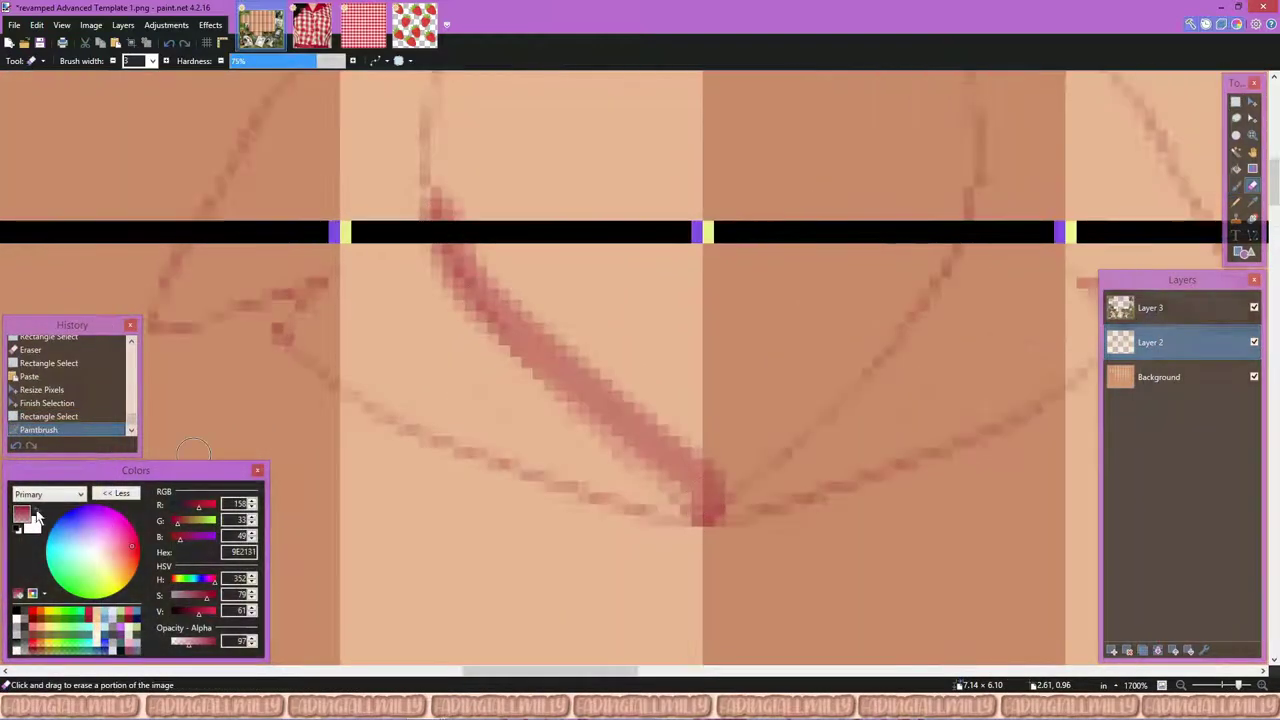
{"action": "left_click", "coordinate": [37, 512]}
{"action": "mouse_move", "coordinate": [435, 210]}
{"action": "left_mouse_down"}
{"action": "mouse_move", "coordinate": [535, 360]}
{"action": "mouse_move", "coordinate": [683, 485]}
{"action": "left_mouse_up"}
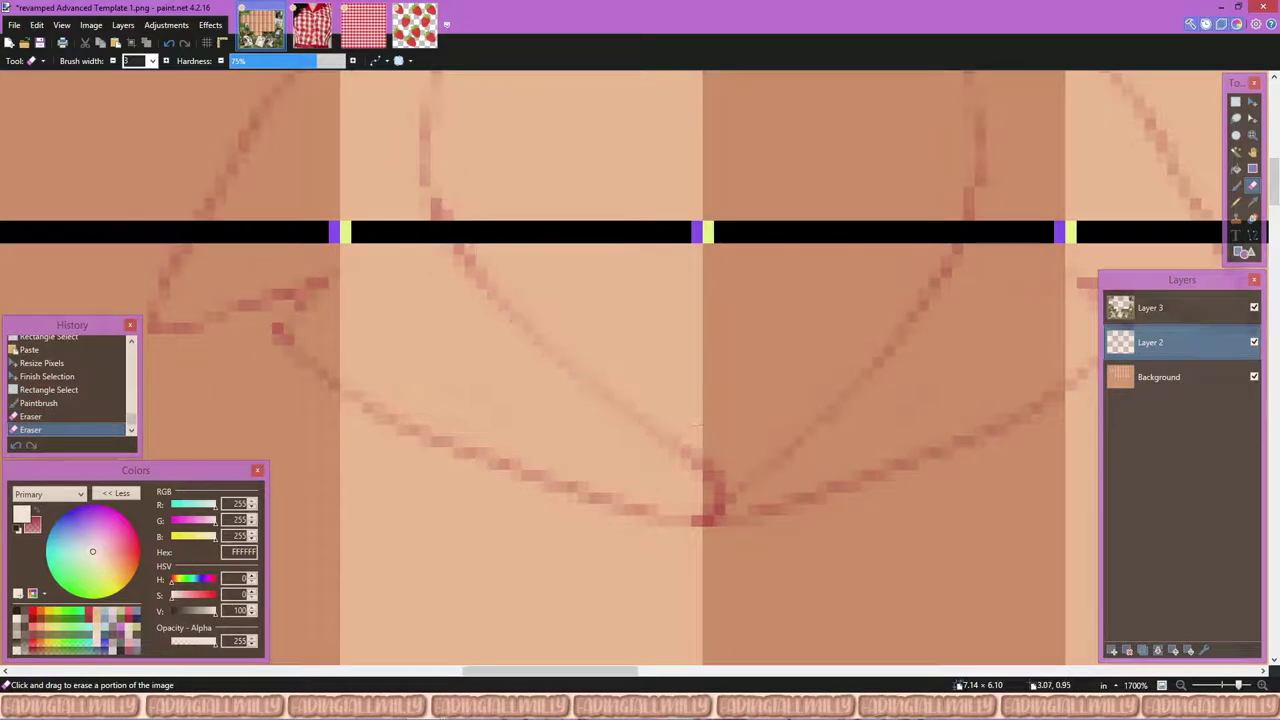
{"action": "scroll", "coordinate": [571, 371], "scroll_direction": "down", "scroll_amount": 3}
{"action": "scroll", "coordinate": [520, 357], "scroll_direction": "up", "scroll_amount": 2}
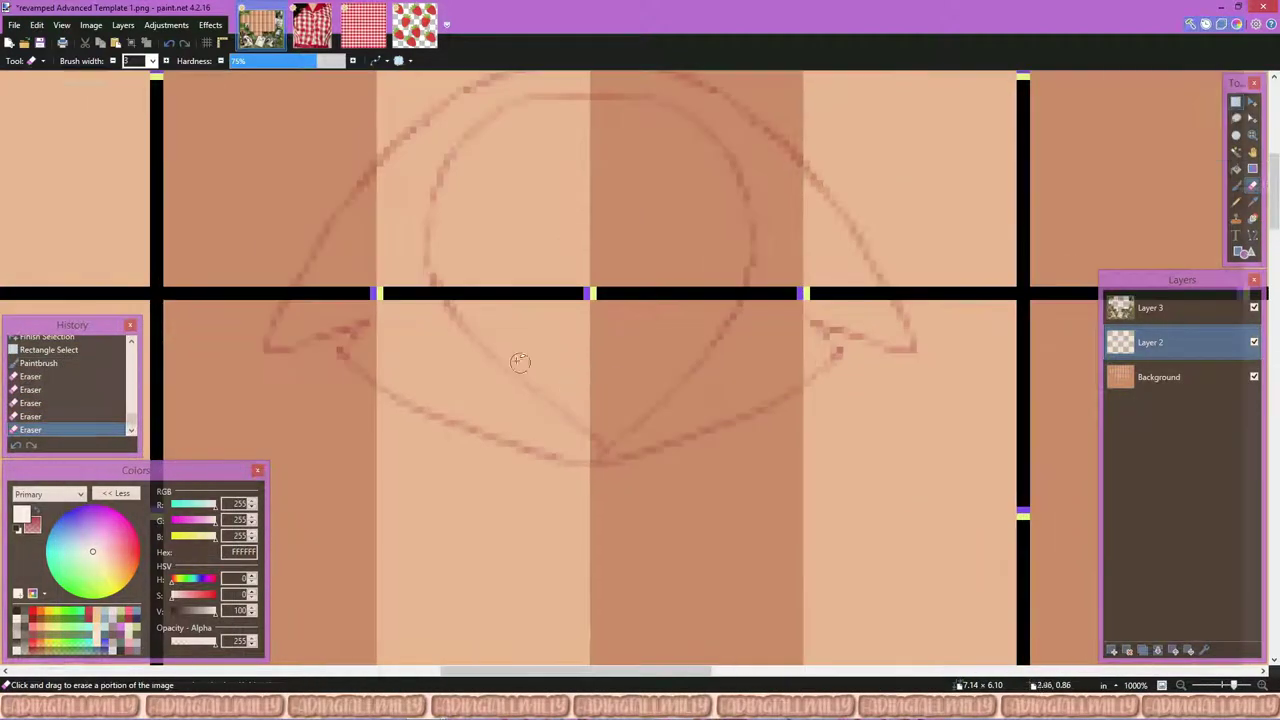
Step: Mirror the corrected left half of the shape onto the right half again
{"action": "key", "text": "s"}
{"action": "left_click_drag", "start_coordinate": [163, 163], "coordinate": [586, 551]}
{"action": "key", "text": "ctrl+v"}
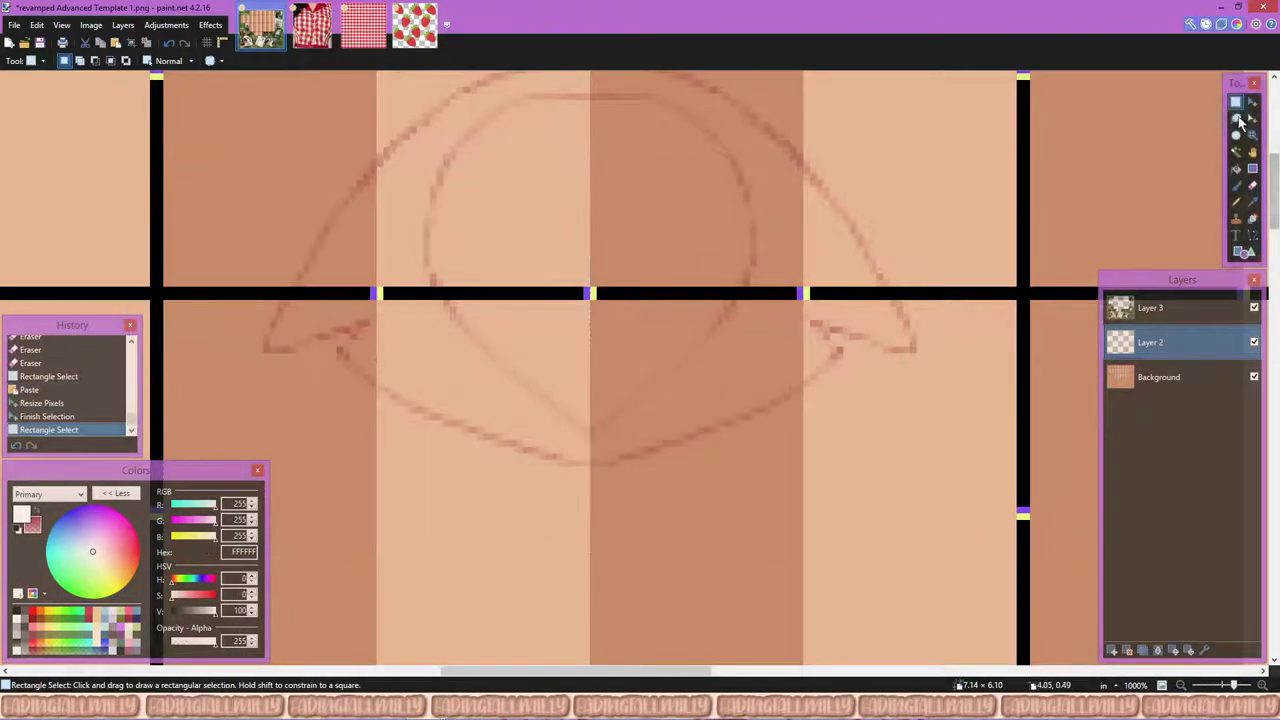
Step: Duplicate a lassoed piece of the left inner curve, merge it into Layer 2 and mirror the left half once more
{"action": "left_click", "coordinate": [1236, 118]}
{"action": "mouse_move", "coordinate": [460, 285]}
{"action": "left_mouse_down"}
{"action": "mouse_move", "coordinate": [560, 425]}
{"action": "mouse_move", "coordinate": [505, 290]}
{"action": "left_mouse_up"}
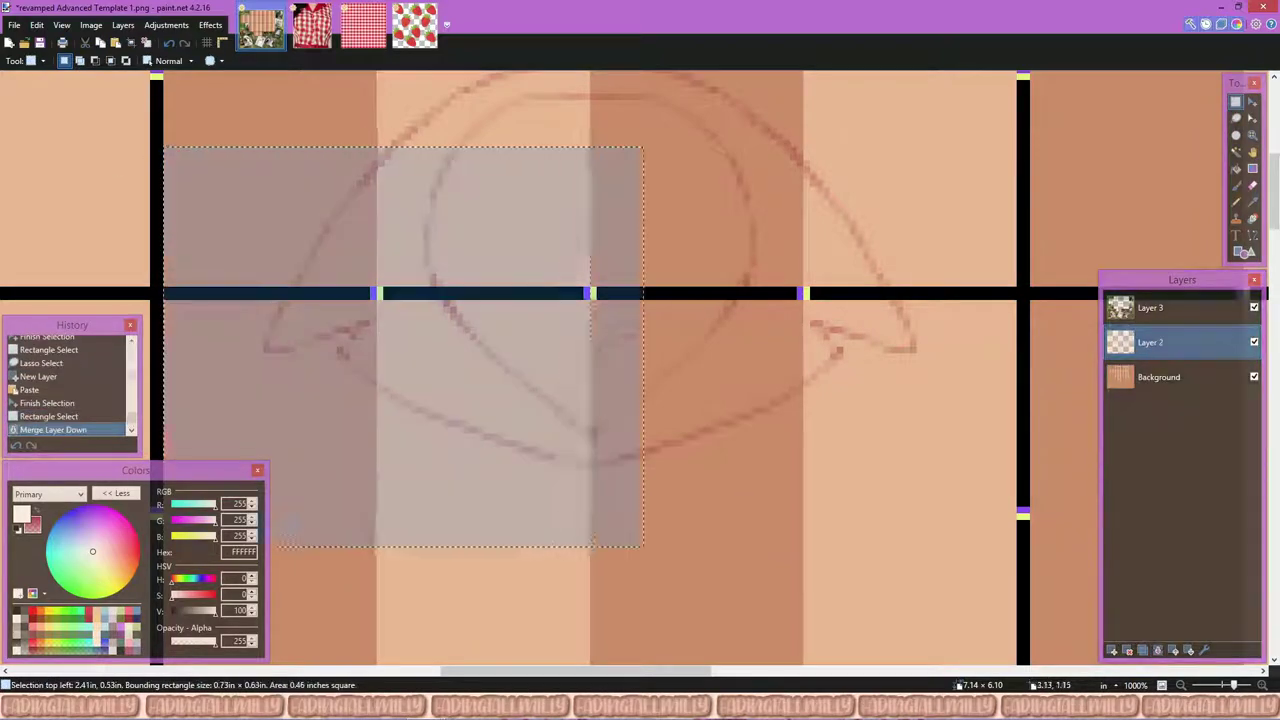
{"action": "scroll", "coordinate": [580, 377], "scroll_direction": "up", "scroll_amount": 8}
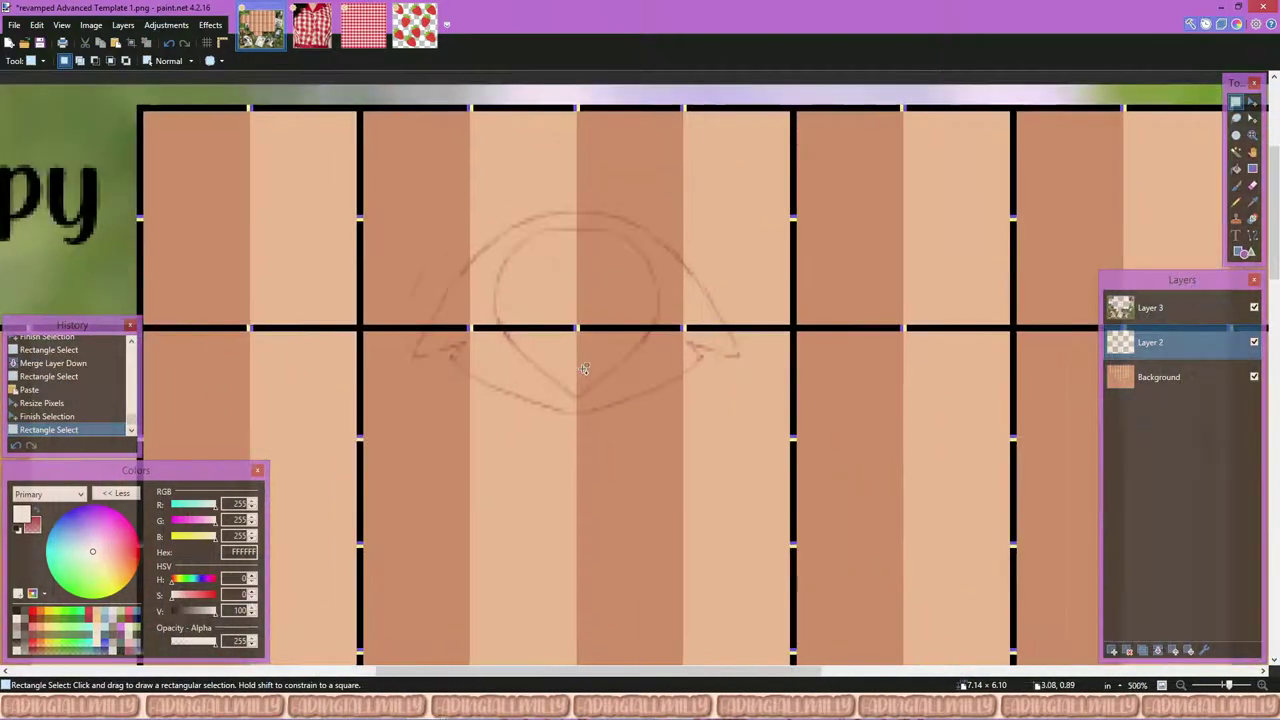
Step: Add a new layer above Layer 2 and paint a short dark red line joining the inner curve's tip to the outline's bottom
{"action": "key", "text": "b"}
{"action": "key", "text": "x"}
{"action": "key", "text": "ctrl+shift+n"}
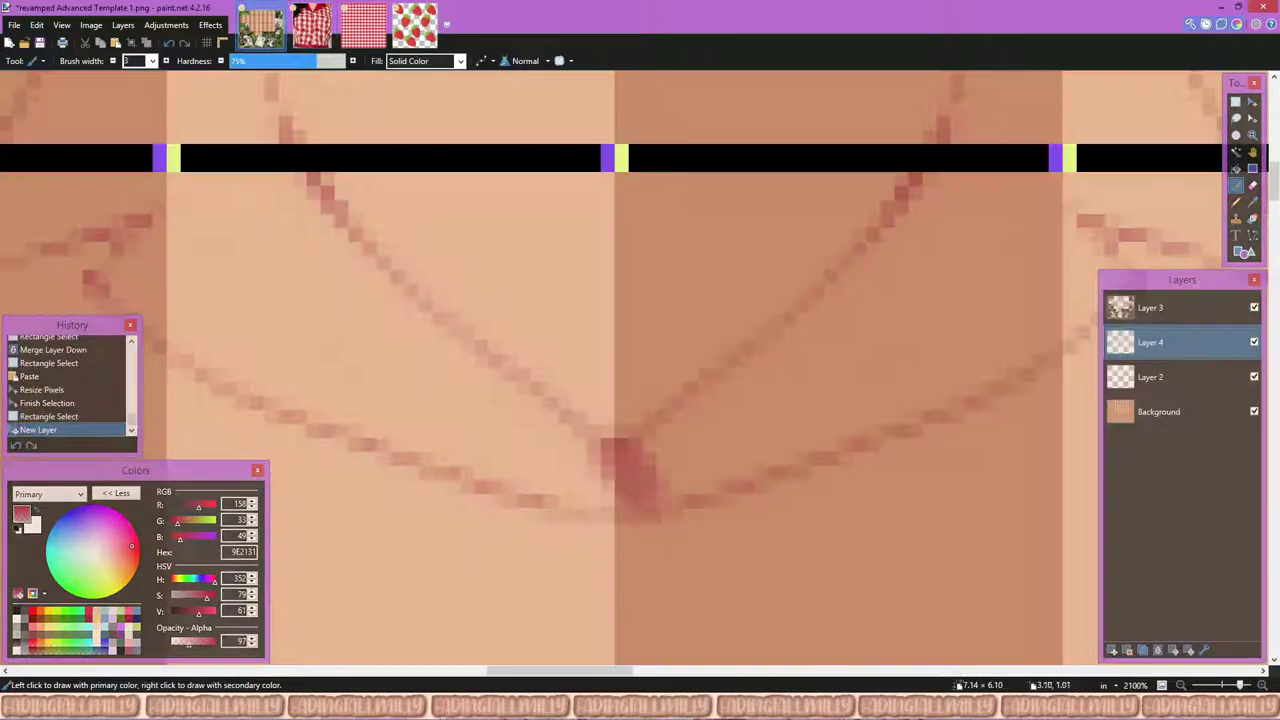
Step: Thin the short connecting line at the bottom tip with a 3-pixel eraser, redoing the unsatisfactory strokes
{"action": "key", "text": "e"}
{"action": "mouse_move", "coordinate": [620, 465]}
{"action": "left_mouse_down"}
{"action": "mouse_move", "coordinate": [563, 503]}
{"action": "mouse_move", "coordinate": [620, 479]}
{"action": "left_mouse_up"}
{"action": "key", "text": "x"}
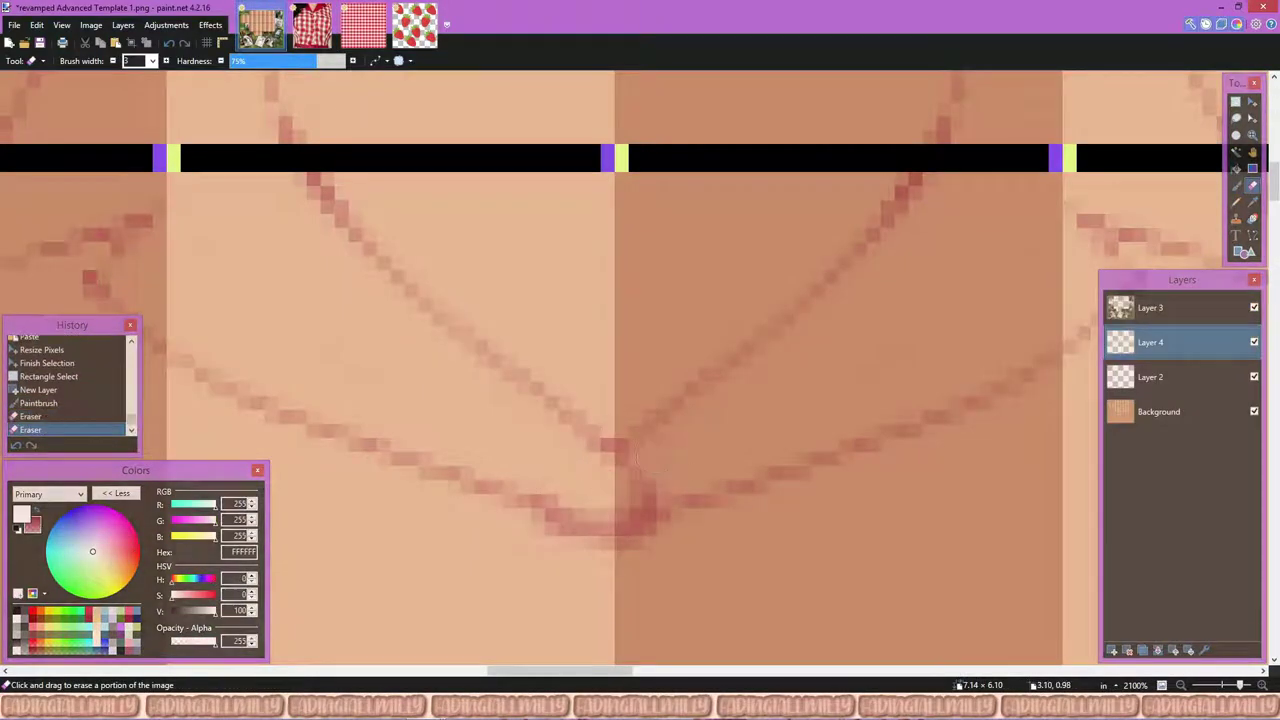
{"action": "key", "text": "ctrl+z"}
{"action": "key", "text": "ctrl+z"}
{"action": "left_click_drag", "start_coordinate": [545, 520], "coordinate": [645, 430]}
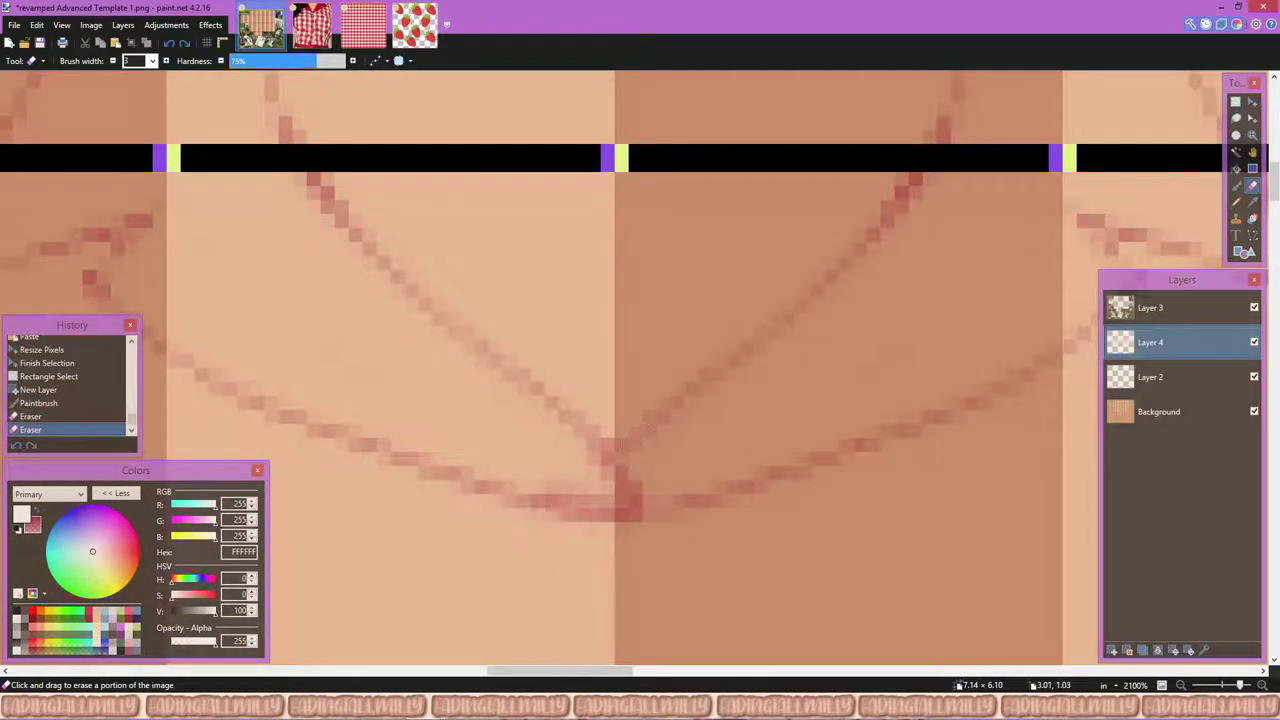
{"action": "scroll", "coordinate": [575, 472], "scroll_direction": "down", "scroll_amount": 10}
{"action": "scroll", "coordinate": [560, 430], "scroll_direction": "up", "scroll_amount": 5}
{"action": "scroll", "coordinate": [600, 440], "scroll_direction": "down", "scroll_amount": 8}
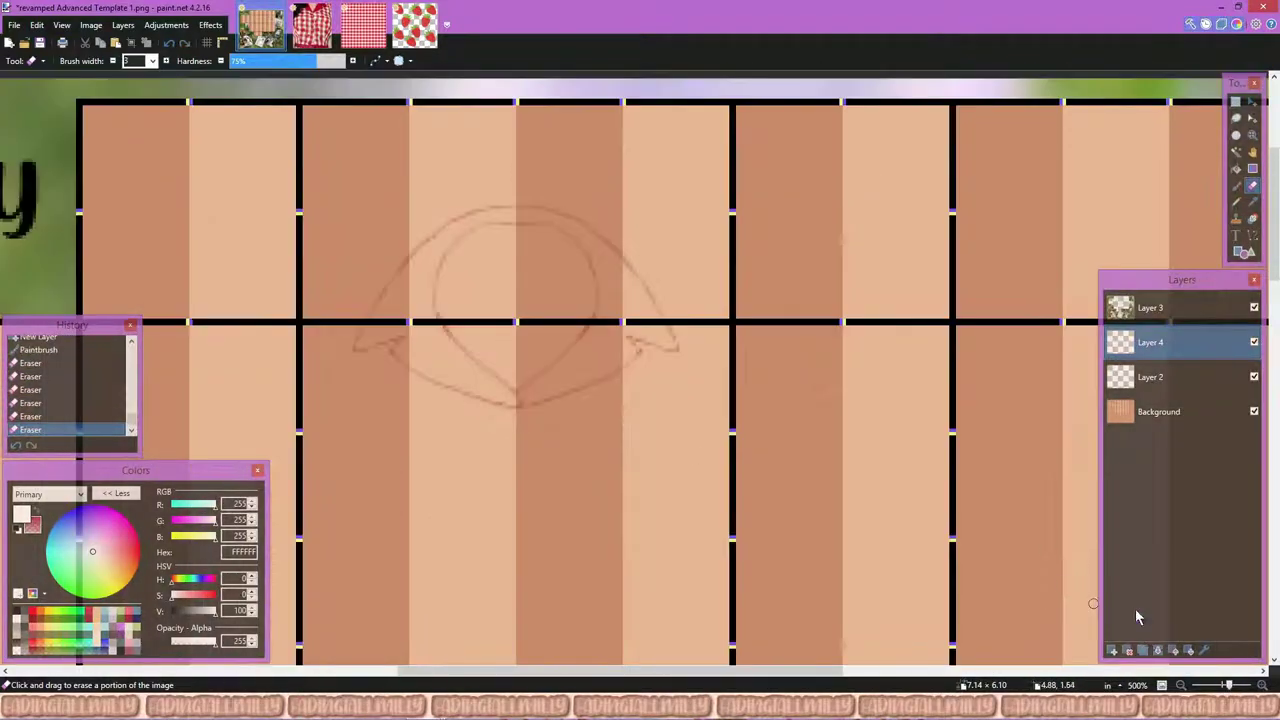
Step: Merge Layer 4 down into Layer 2 and check the strawberry gingham dress photo for reference
{"action": "key", "text": "ctrl+m"}
{"action": "scroll", "coordinate": [616, 454], "scroll_direction": "up", "scroll_amount": 3}
{"action": "scroll", "coordinate": [616, 454], "scroll_direction": "down", "scroll_amount": 1}
{"action": "left_click", "coordinate": [292, 32]}
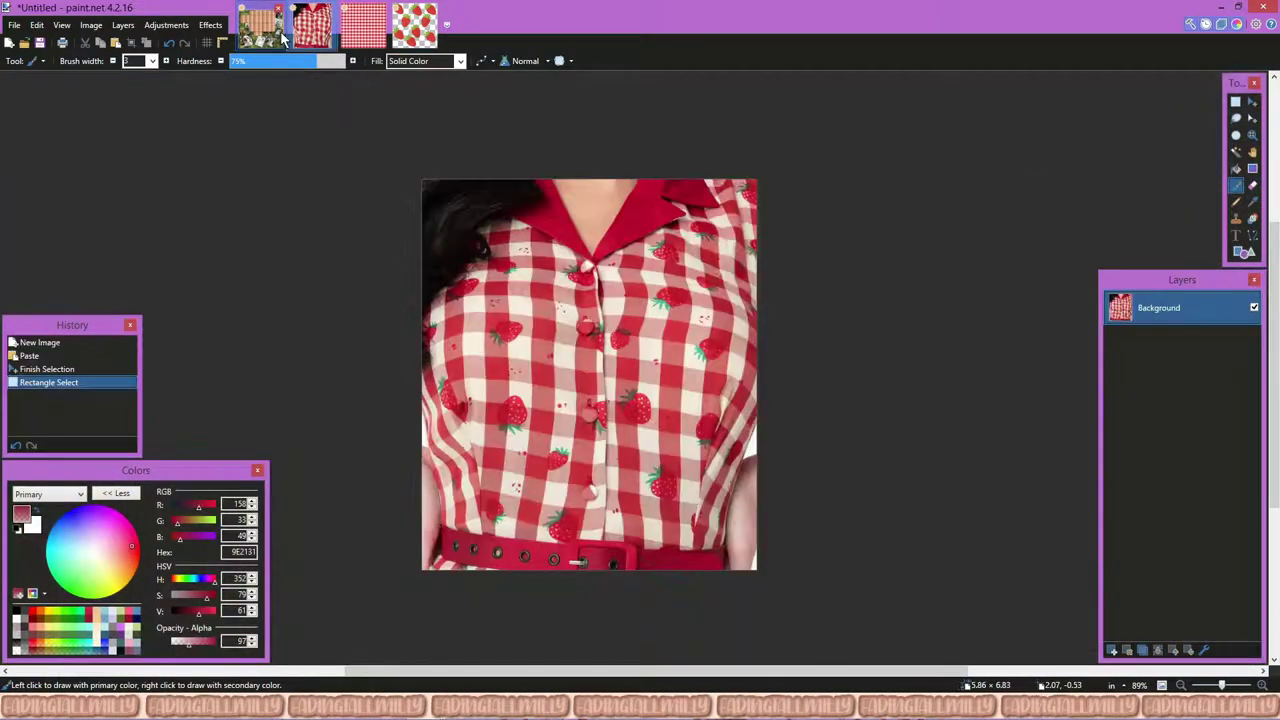
{"action": "left_click", "coordinate": [282, 35]}
Step: Paint a slightly wavy horizontal dark red line below the collar, from the front panel's left edge past its centre
{"action": "scroll", "coordinate": [398, 384], "scroll_direction": "up", "scroll_amount": 4}
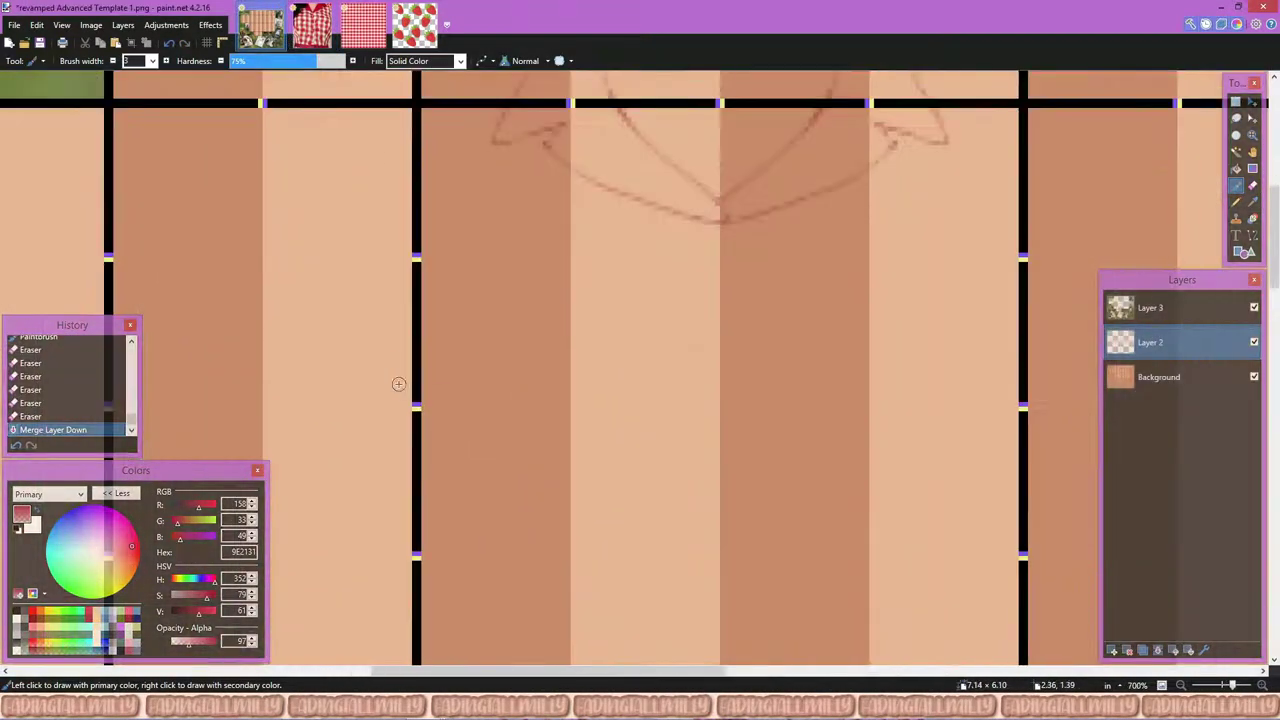
{"action": "key", "text": "ctrl+z"}
{"action": "left_click_drag", "start_coordinate": [397, 386], "coordinate": [513, 390]}
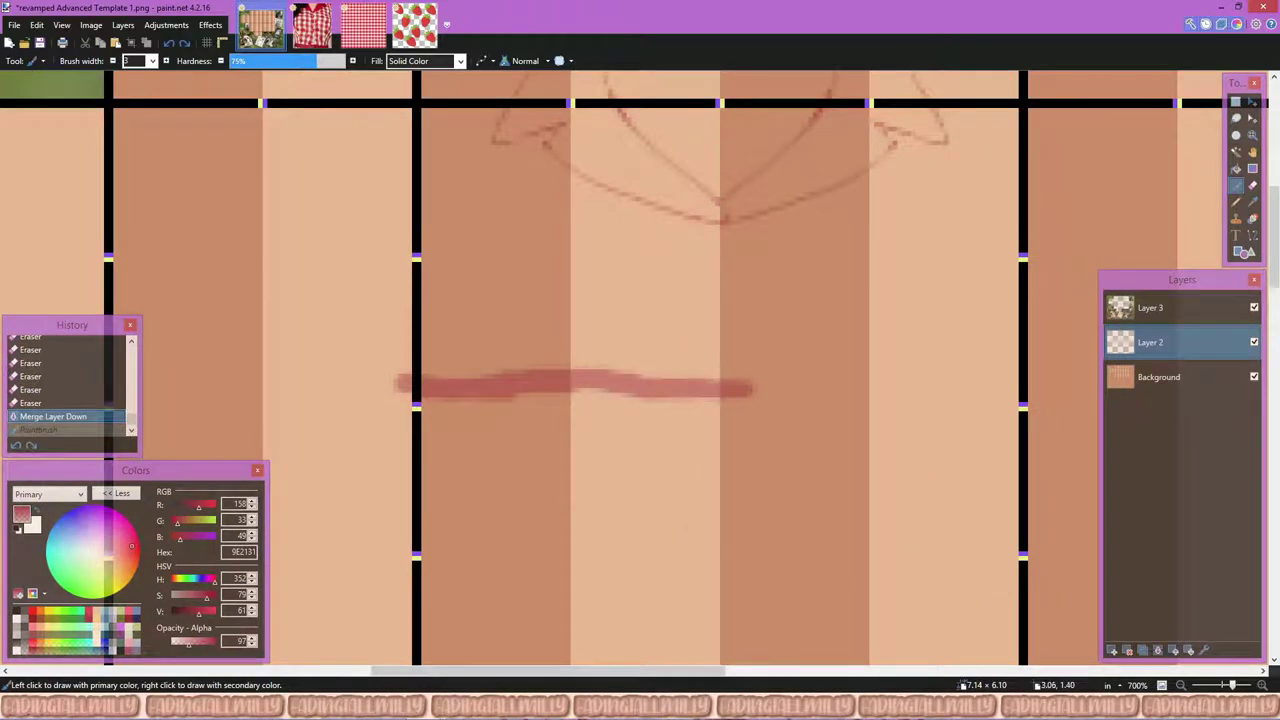
Step: Thin the wavy horizontal line with a 3-pixel eraser and clear the part beyond the panel's left edge
{"action": "key", "text": "e"}
{"action": "key", "text": "x"}
{"action": "scroll", "coordinate": [432, 385], "scroll_direction": "up", "scroll_amount": 3}
{"action": "mouse_move", "coordinate": [412, 378]}
{"action": "left_mouse_down"}
{"action": "mouse_move", "coordinate": [881, 381]}
{"action": "mouse_move", "coordinate": [586, 375]}
{"action": "mouse_move", "coordinate": [875, 362]}
{"action": "left_mouse_up"}
{"action": "key", "text": "ctrl+z"}
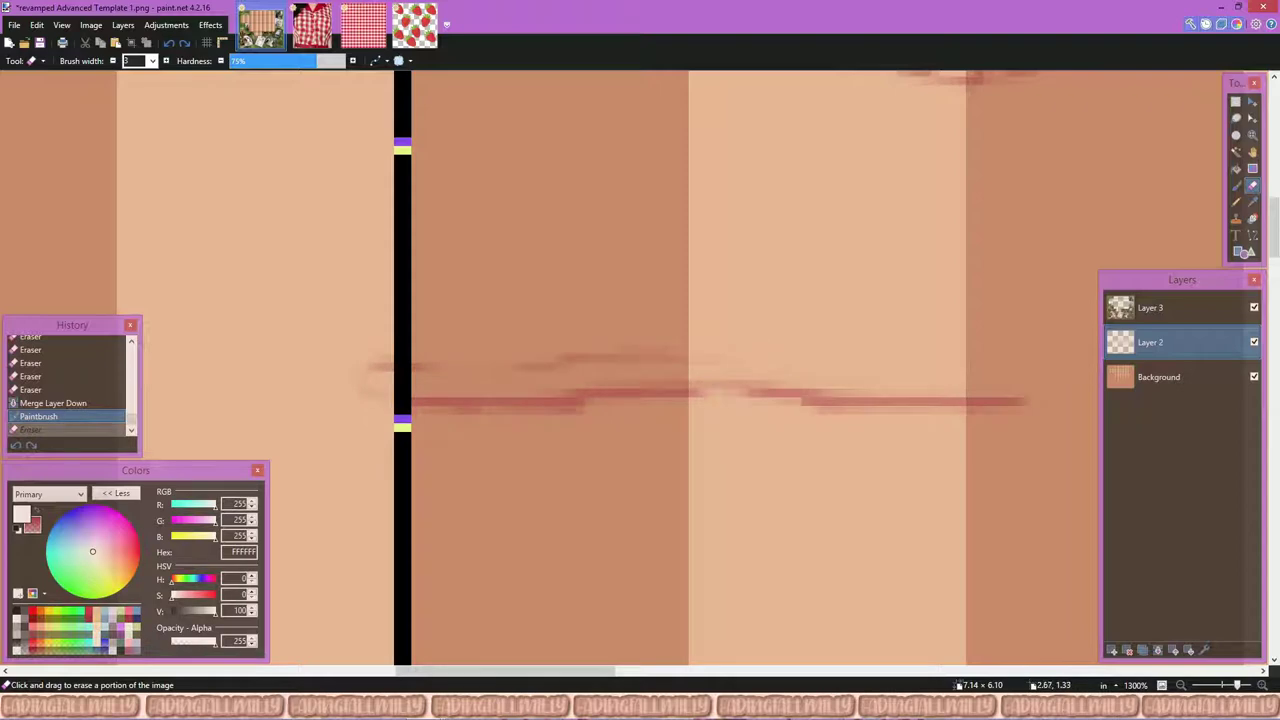
{"action": "left_click_drag", "start_coordinate": [360, 381], "coordinate": [498, 380]}
{"action": "scroll", "coordinate": [505, 430], "scroll_direction": "up", "scroll_amount": 1}
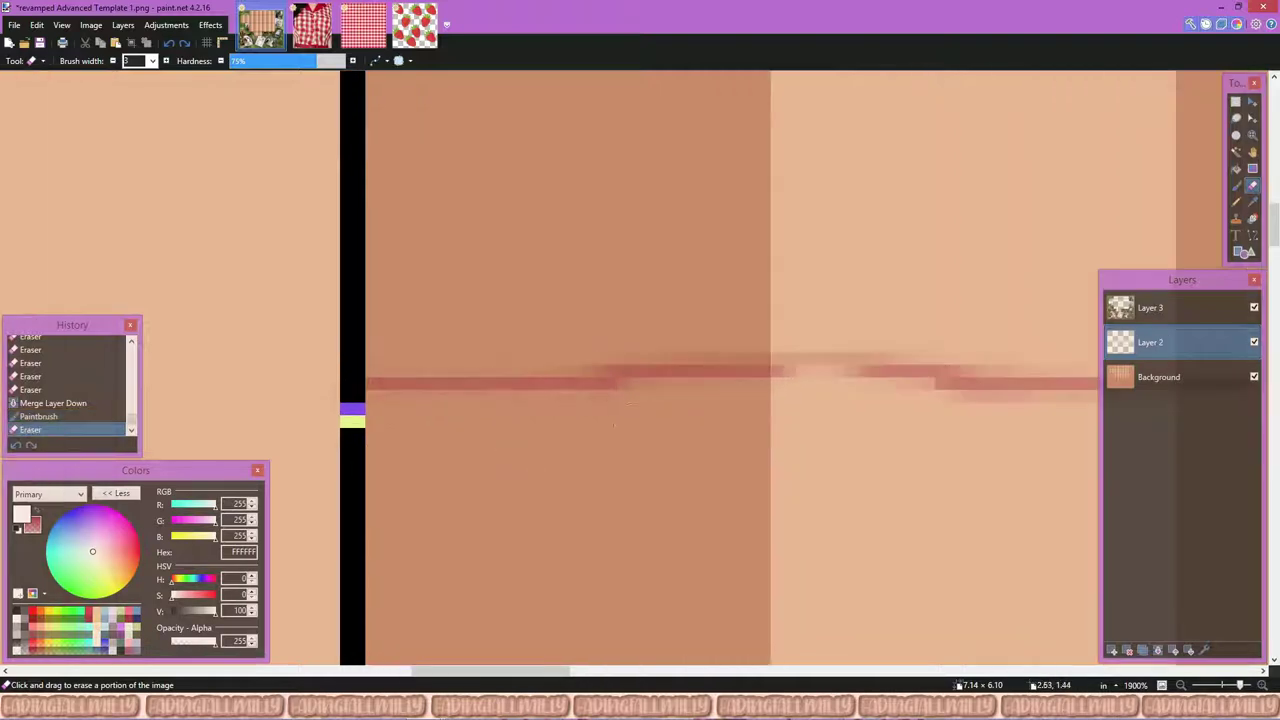
{"action": "scroll", "coordinate": [504, 411], "scroll_direction": "up", "scroll_amount": 1}
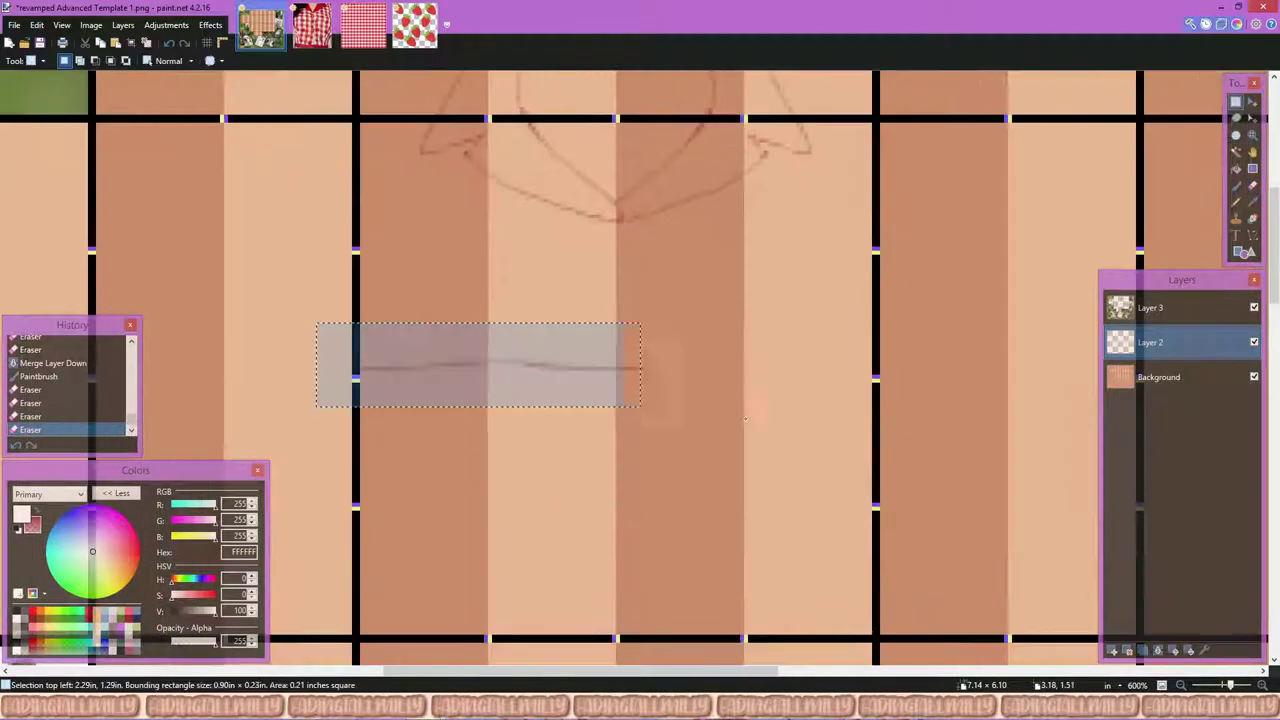
Step: Copy the left half of the horizontal line and paste it mirrored across the right half of the front panel
{"action": "left_click", "coordinate": [771, 420]}
{"action": "left_click_drag", "start_coordinate": [357, 329], "coordinate": [571, 386]}
{"action": "key", "text": "ctrl+v"}
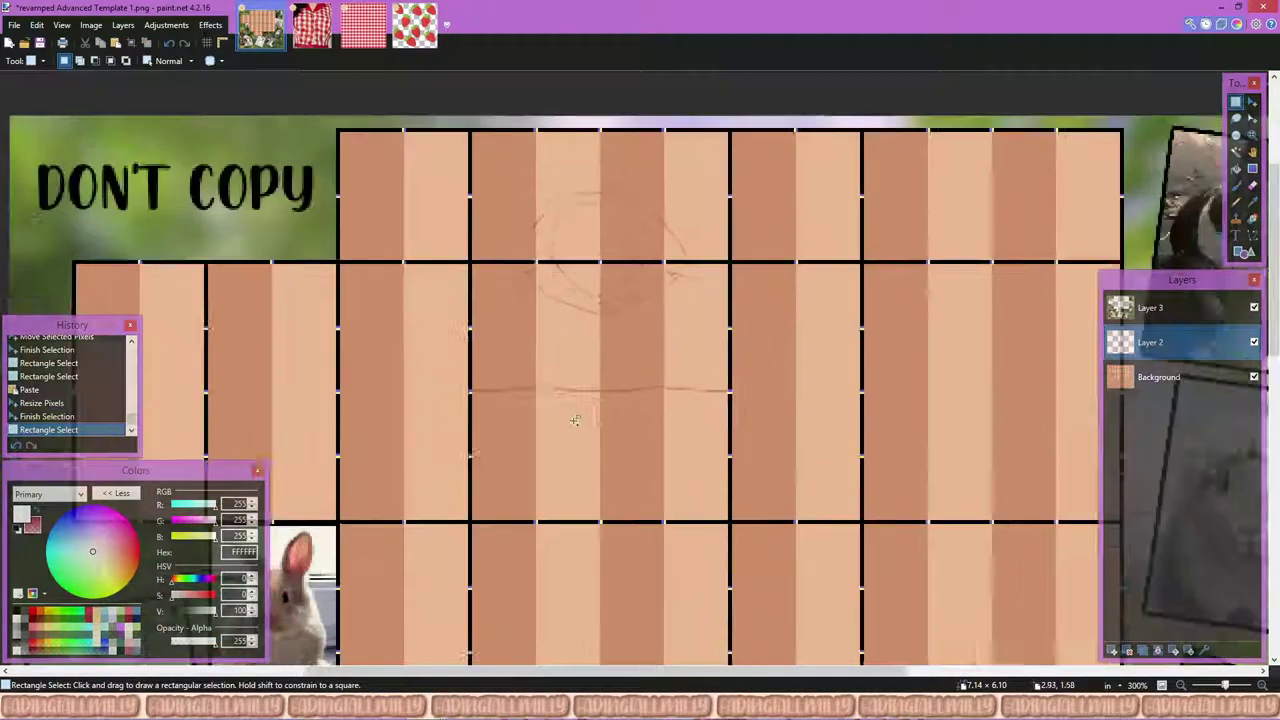
Step: Paste copies of the horizontal line to extend it from the front panel to the template's right edge
{"action": "left_click_drag", "start_coordinate": [437, 373], "coordinate": [953, 409]}
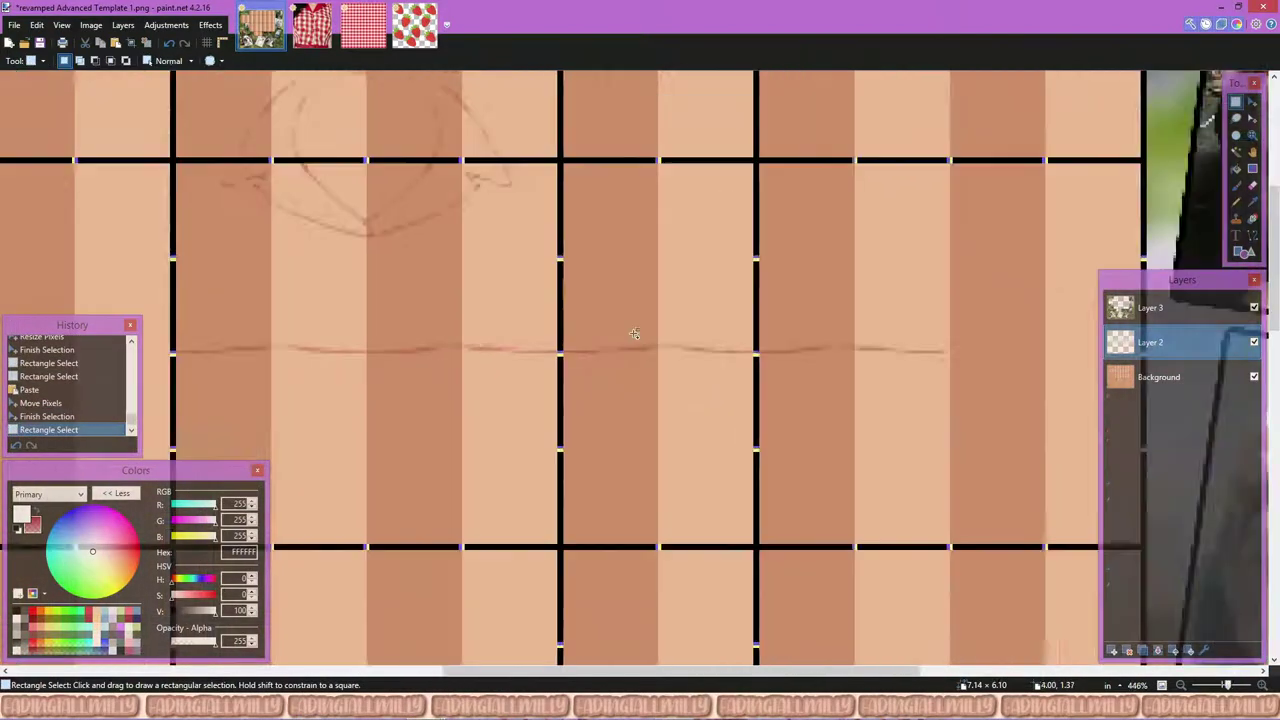
{"action": "left_click_drag", "start_coordinate": [224, 312], "coordinate": [656, 527]}
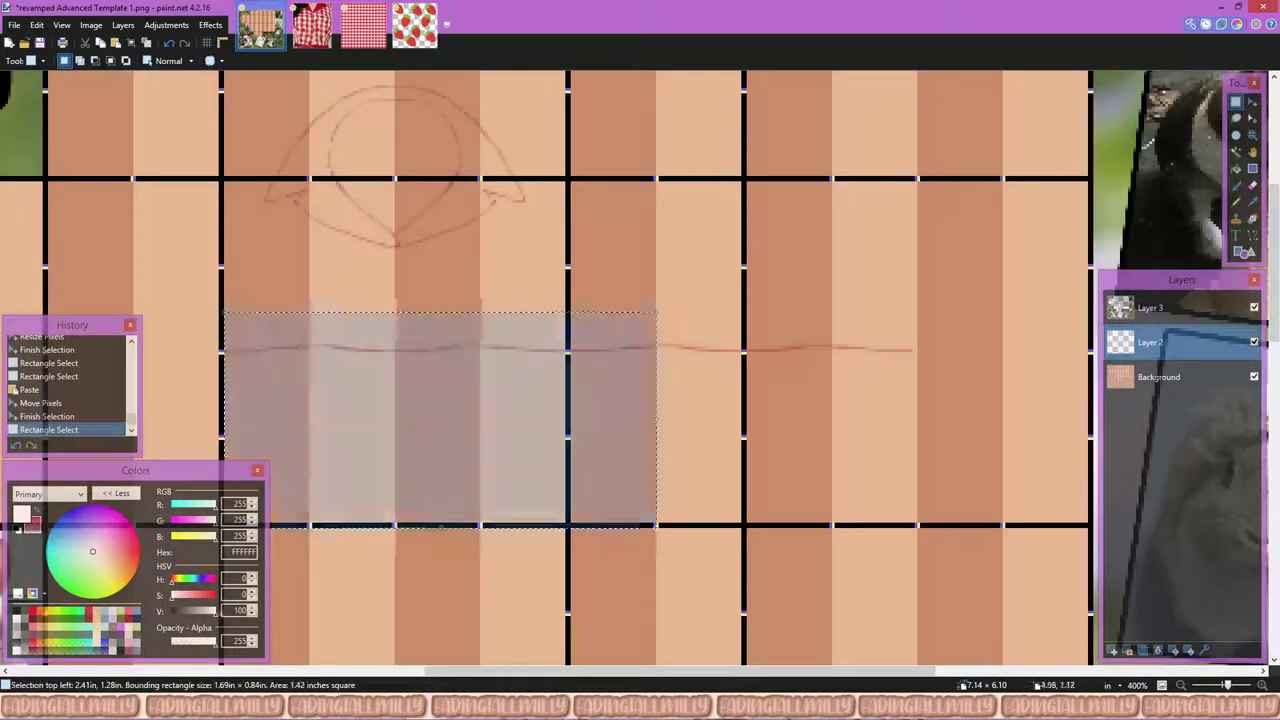
{"action": "key", "text": "ctrl+v"}
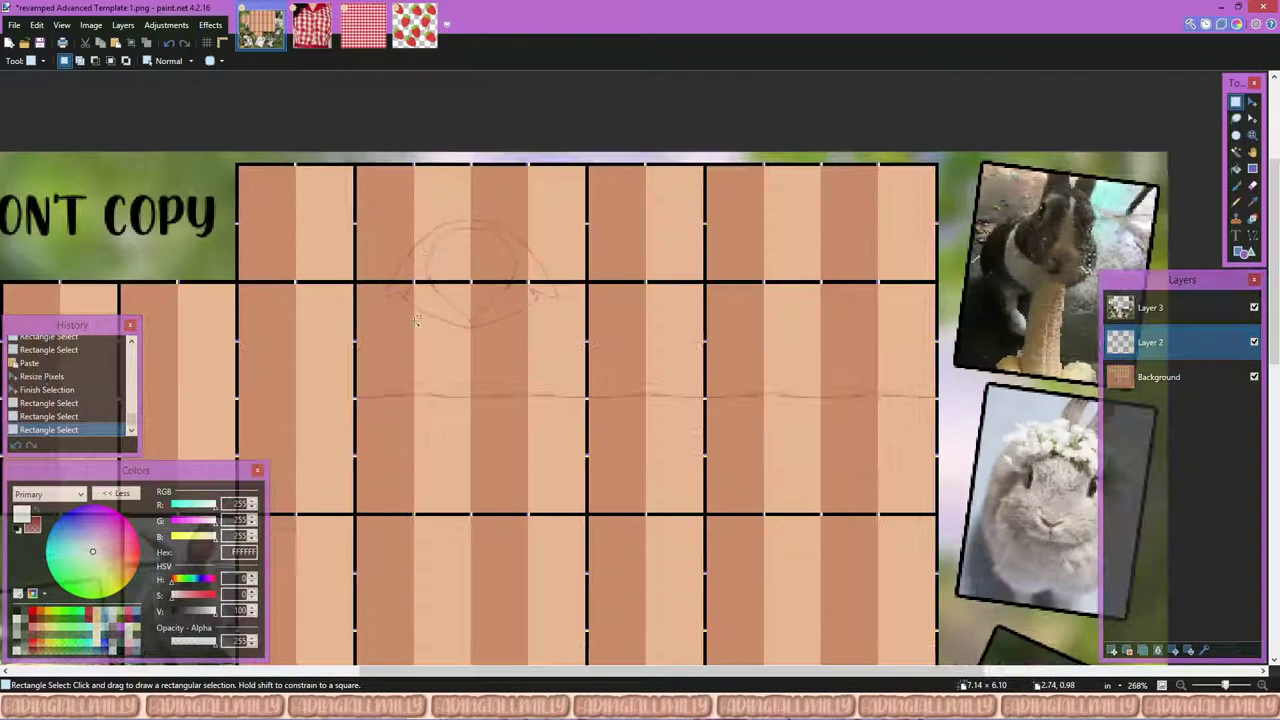
Step: Check the dress photo again and place a copy of a line section in the upper part of the column left of the front panel
{"action": "left_click", "coordinate": [312, 27]}
{"action": "left_click", "coordinate": [250, 45]}
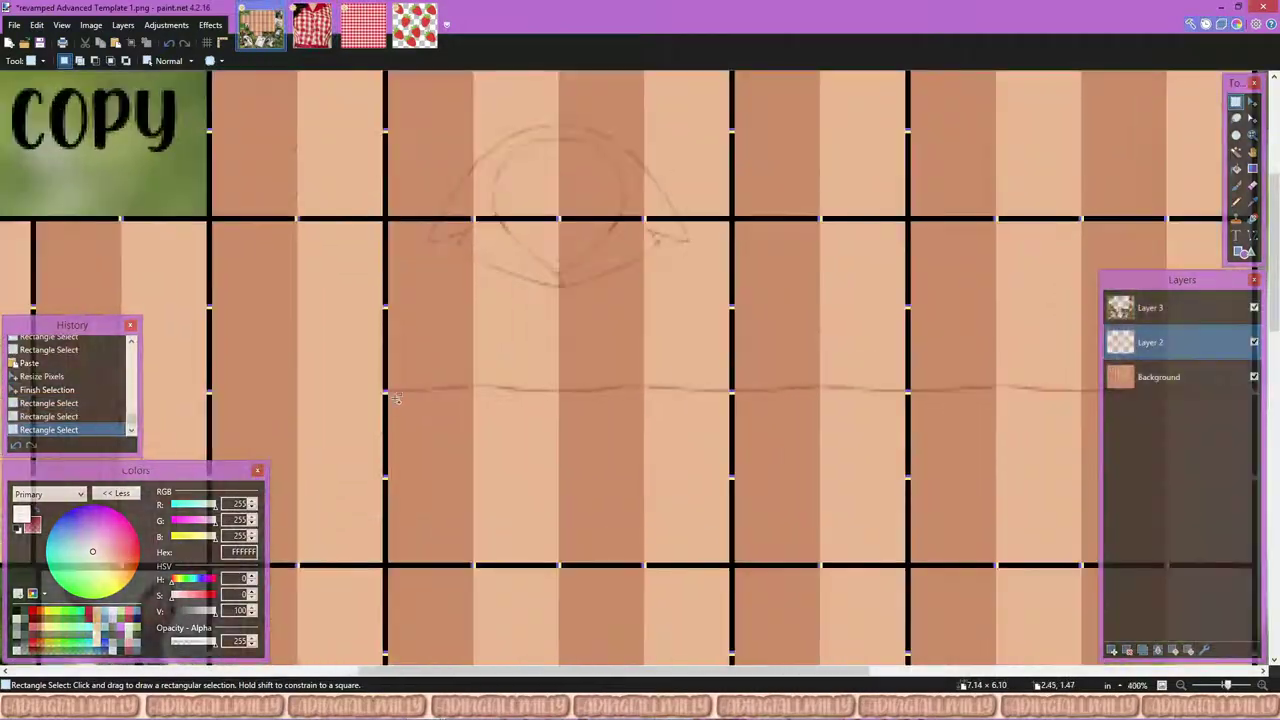
{"action": "key", "text": "ctrl+v"}
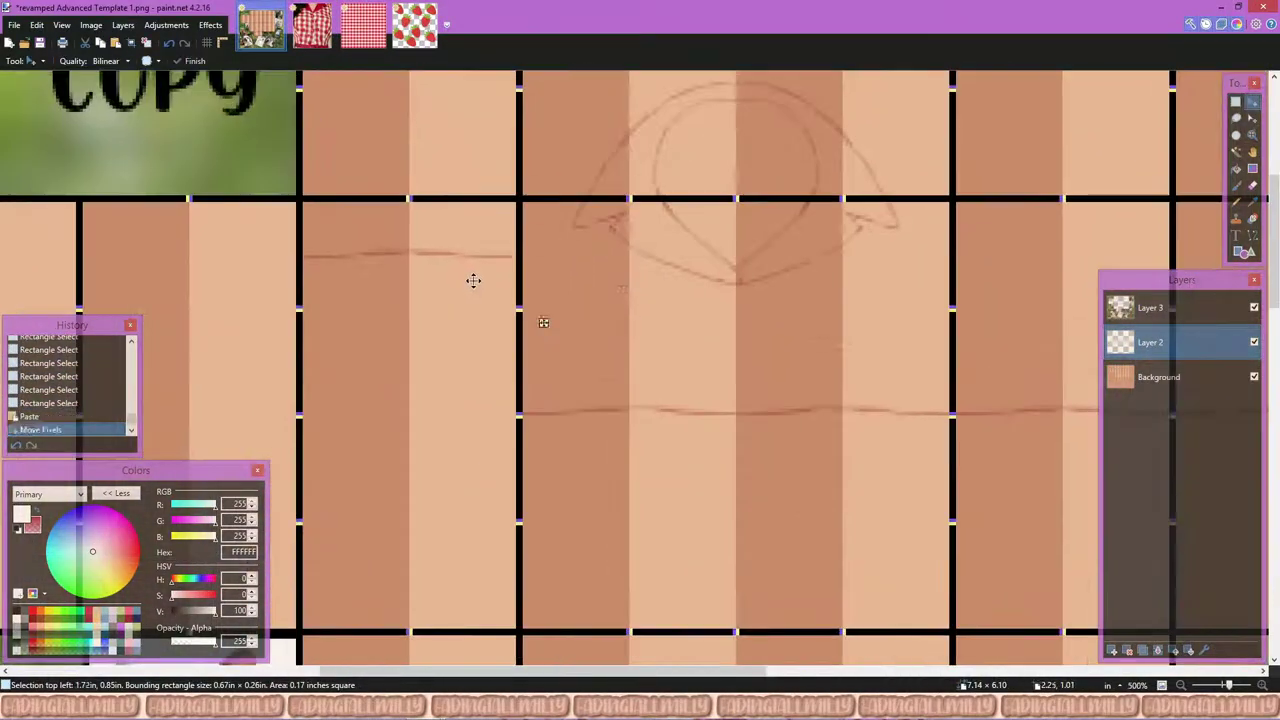
{"action": "scroll", "coordinate": [473, 280], "scroll_direction": "down", "scroll_amount": 5}
{"action": "scroll", "coordinate": [473, 280], "scroll_direction": "up", "scroll_amount": 8}
Step: Duplicate the horizontal lines on a new layer, offset them slightly to form double lines, and merge the layer into Layer 2
{"action": "key", "text": "ctrl+z"}
{"action": "key", "text": "ctrl+z"}
{"action": "key", "text": "ctrl+shift+v"}
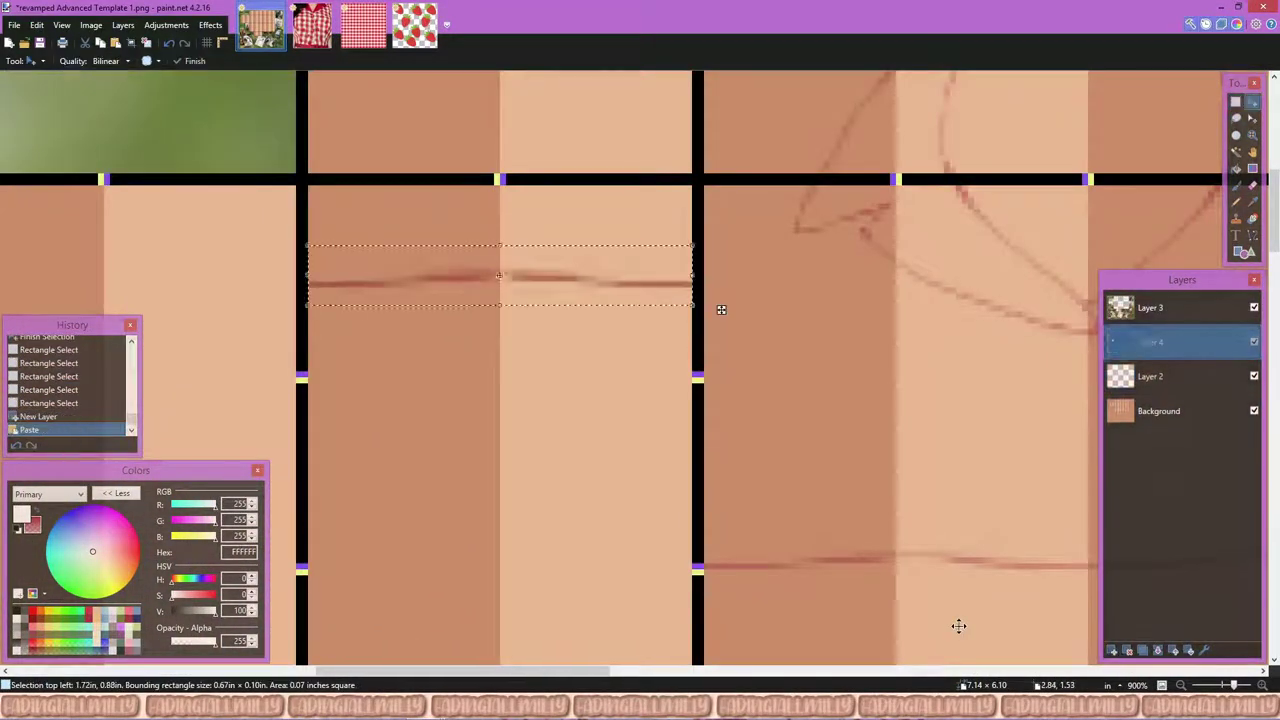
{"action": "left_click_drag", "start_coordinate": [721, 309], "coordinate": [722, 318]}
{"action": "key", "text": "s"}
{"action": "scroll", "coordinate": [748, 477], "scroll_direction": "down", "scroll_amount": 3}
{"action": "scroll", "coordinate": [760, 470], "scroll_direction": "up", "scroll_amount": 6}
{"action": "scroll", "coordinate": [984, 438], "scroll_direction": "down", "scroll_amount": 8}
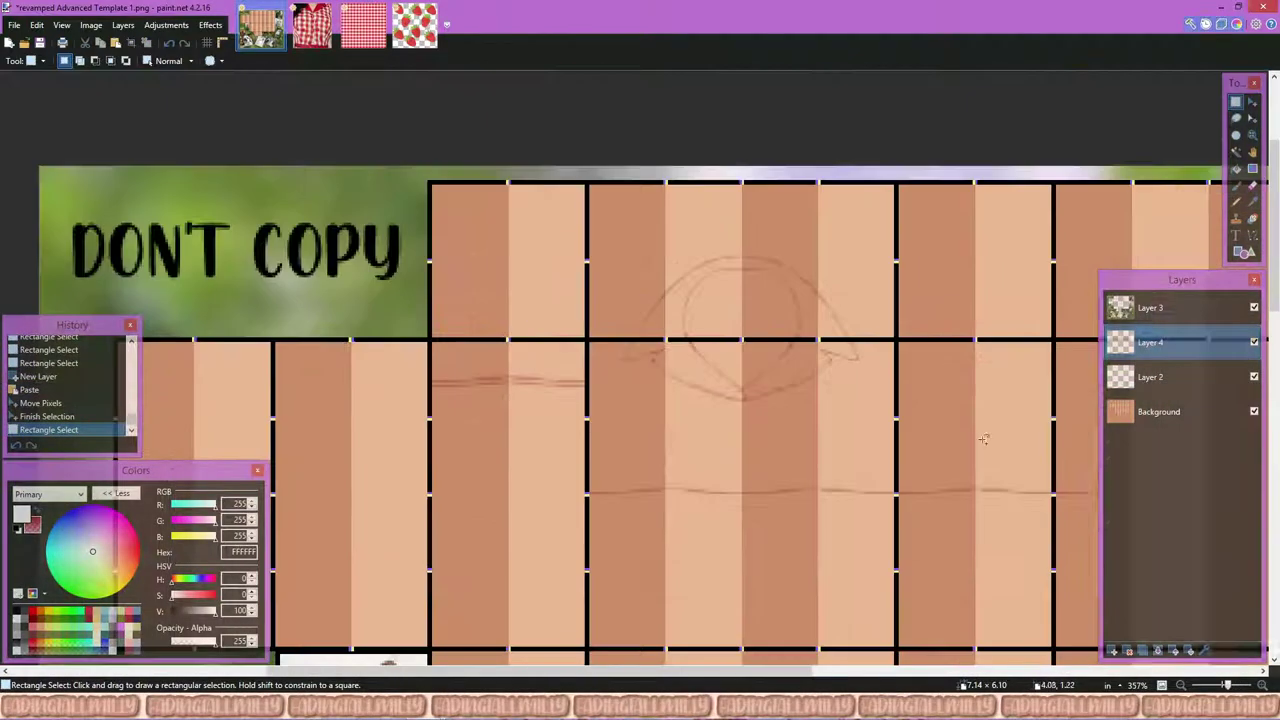
{"action": "scroll", "coordinate": [984, 438], "scroll_direction": "down", "scroll_amount": 3}
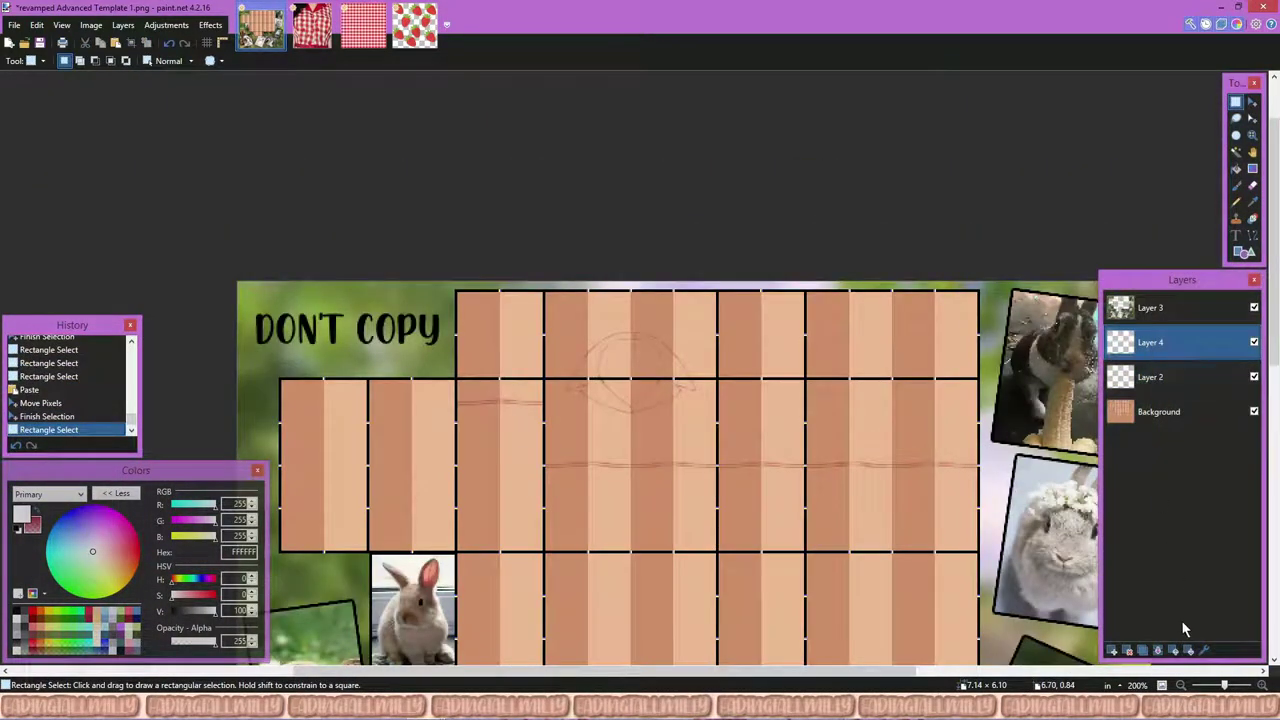
{"action": "left_click", "coordinate": [1160, 651]}
Step: Add a new layer and paint a dark red scalloped line below the double seam in the column left of the front panel
{"action": "left_click", "coordinate": [1112, 651]}
{"action": "key", "text": "b"}
{"action": "scroll", "coordinate": [494, 371], "scroll_direction": "up", "scroll_amount": 8}
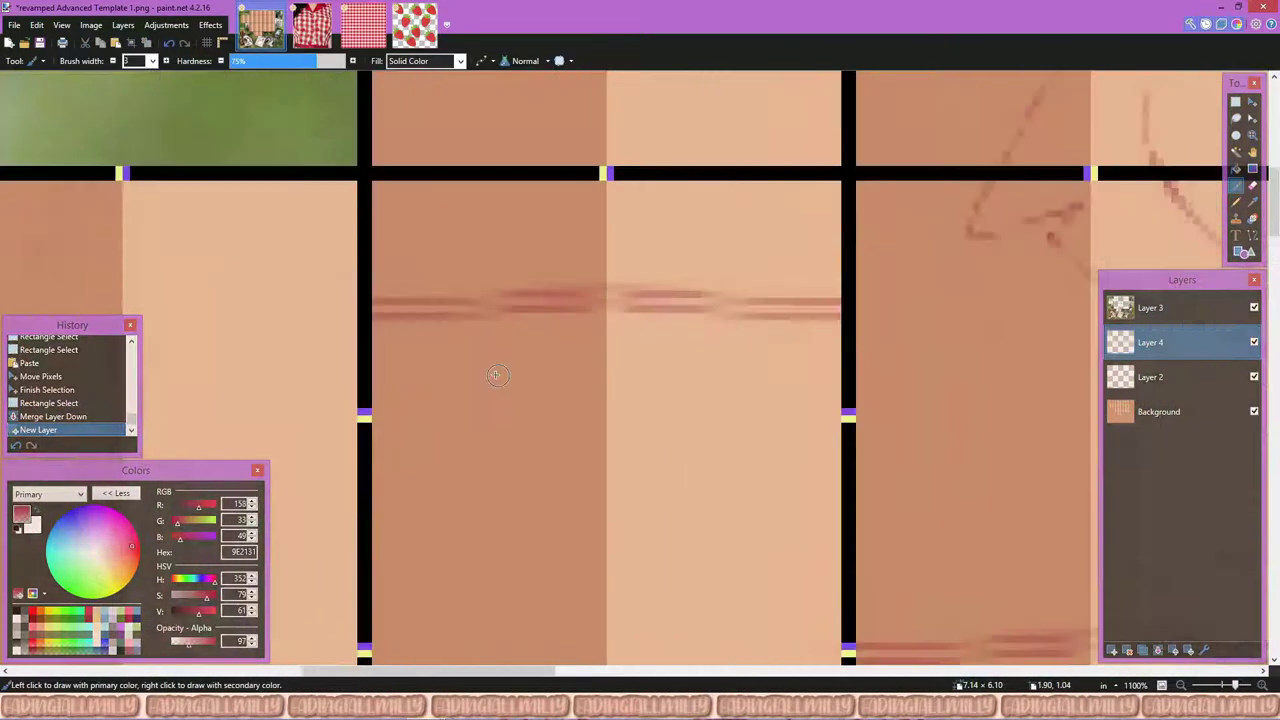
{"action": "left_click_drag", "start_coordinate": [605, 342], "coordinate": [605, 342]}
{"action": "key", "text": "ctrl+z"}
{"action": "left_click_drag", "start_coordinate": [398, 349], "coordinate": [410, 350]}
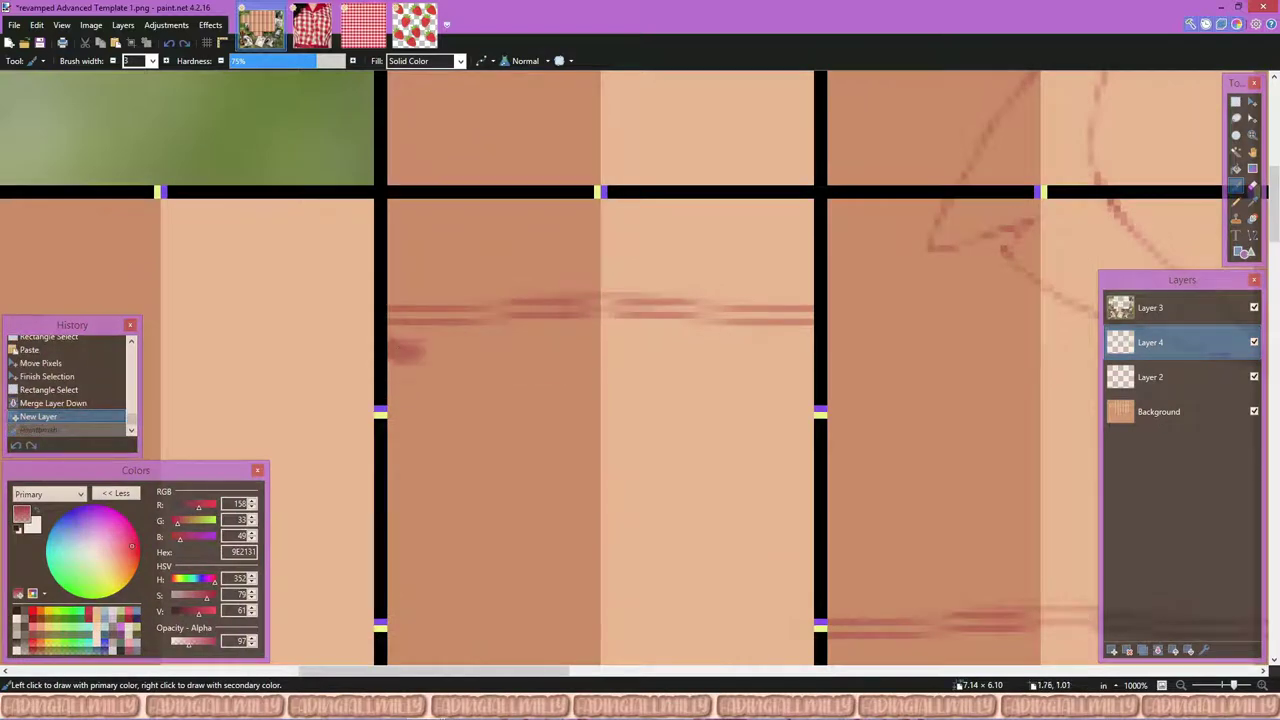
{"action": "key", "text": "x"}
{"action": "scroll", "coordinate": [413, 342], "scroll_direction": "up", "scroll_amount": 2}
{"action": "key", "text": "e"}
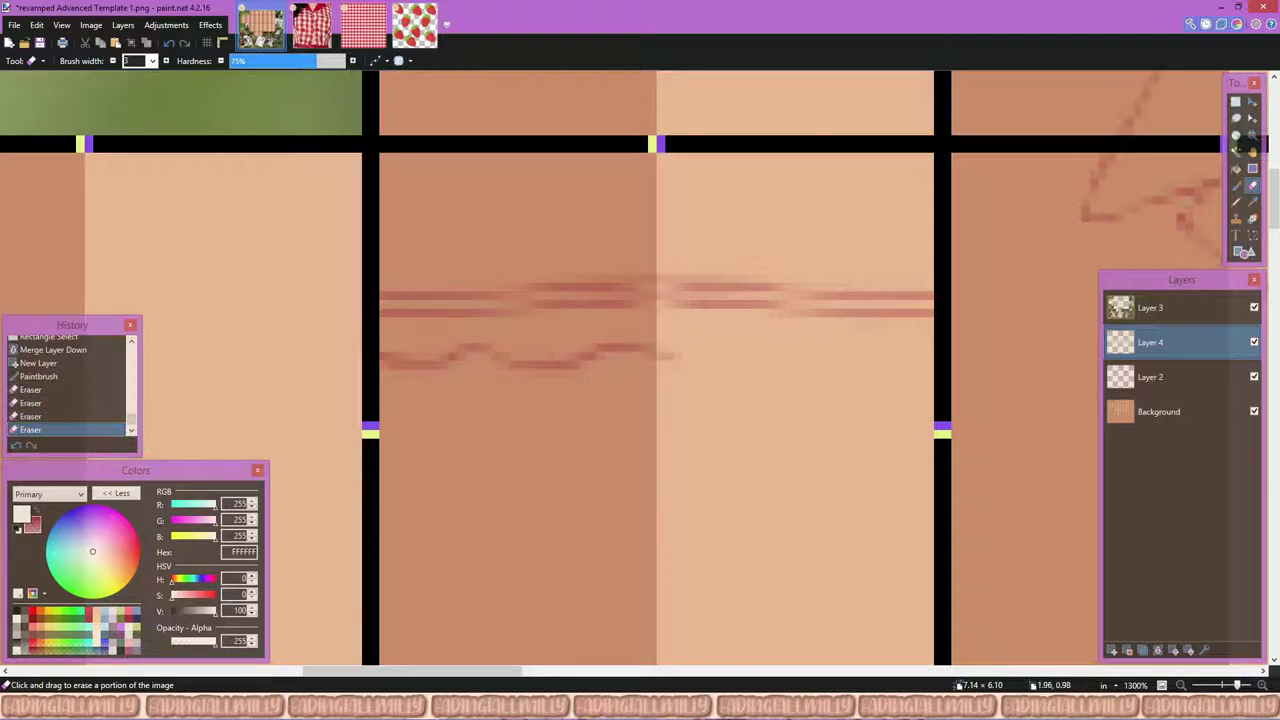
Step: Touch up the end of the scalloped line at the column's centre with the Paintbrush and thin it with the Eraser
{"action": "key", "text": "b"}
{"action": "key", "text": "x"}
{"action": "left_click", "coordinate": [652, 368]}
{"action": "key", "text": "x"}
{"action": "key", "text": "e"}
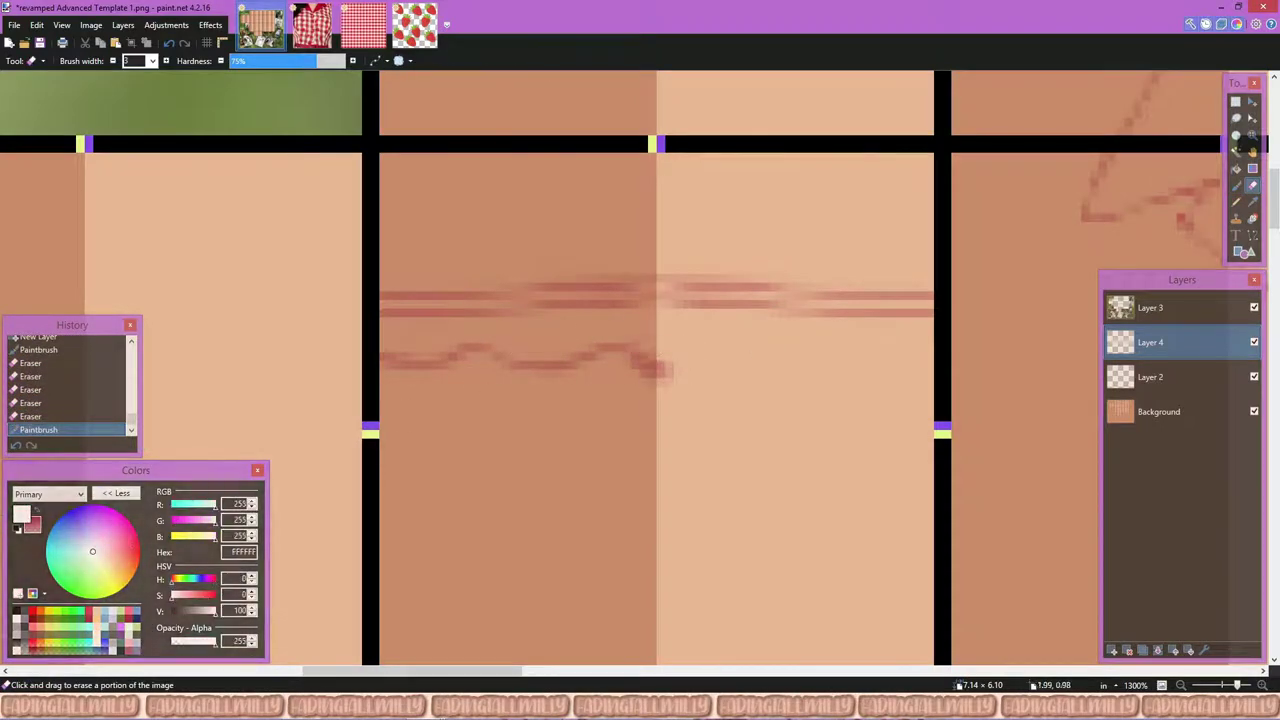
{"action": "left_click_drag", "start_coordinate": [660, 367], "coordinate": [648, 322]}
{"action": "left_click_drag", "start_coordinate": [643, 368], "coordinate": [668, 372]}
Step: Copy the left half of the scalloped line and paste it mirrored across the column's right half
{"action": "key", "text": "s"}
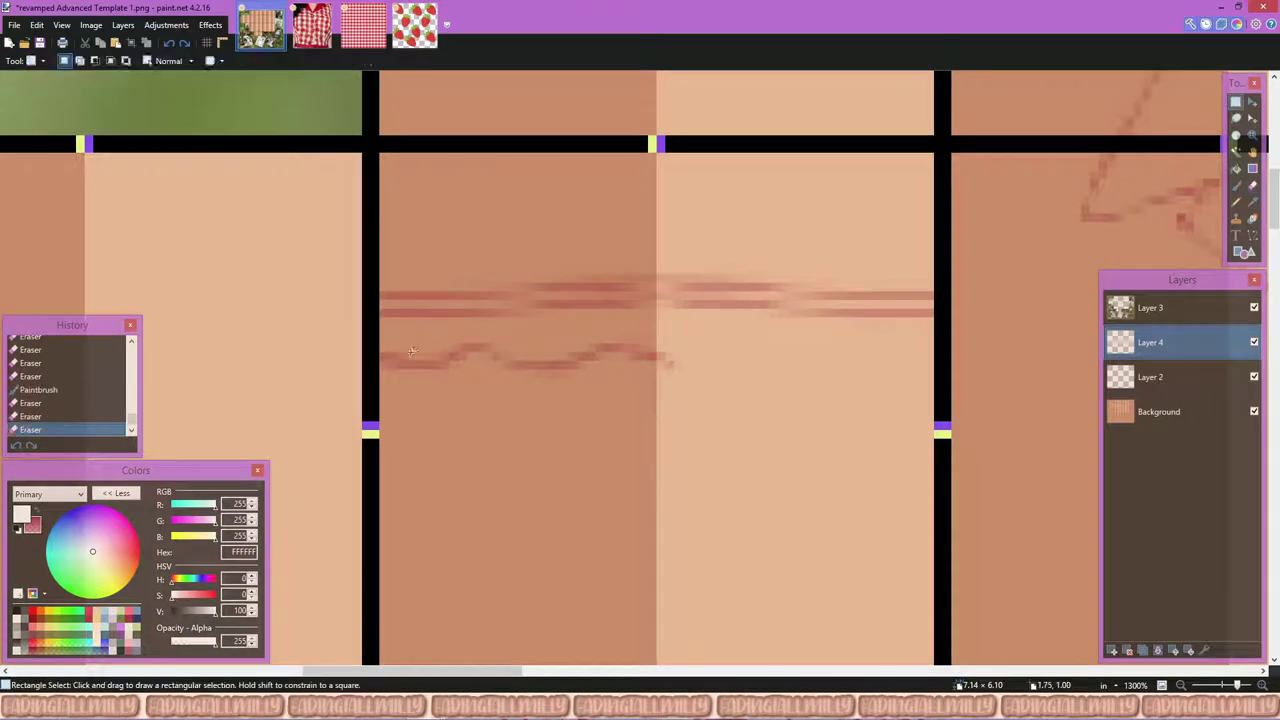
{"action": "key", "text": "e"}
{"action": "key", "text": "s"}
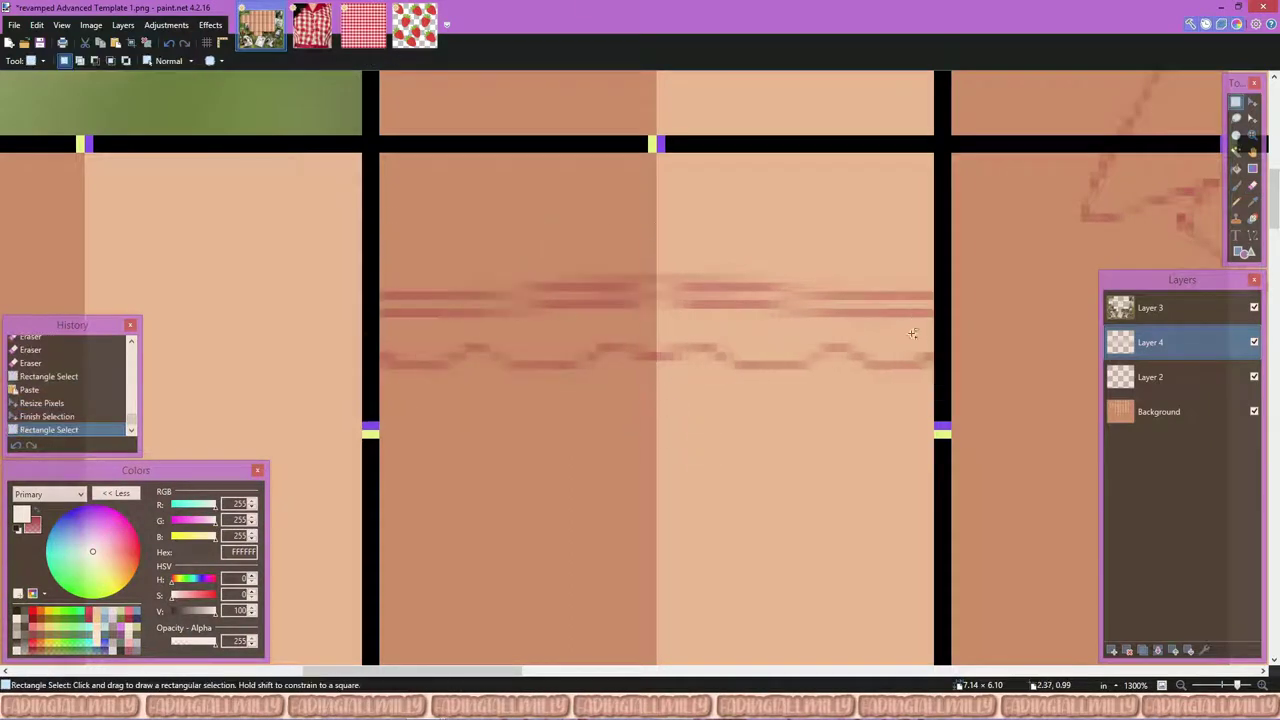
{"action": "scroll", "coordinate": [648, 360], "scroll_direction": "up", "scroll_amount": 3}
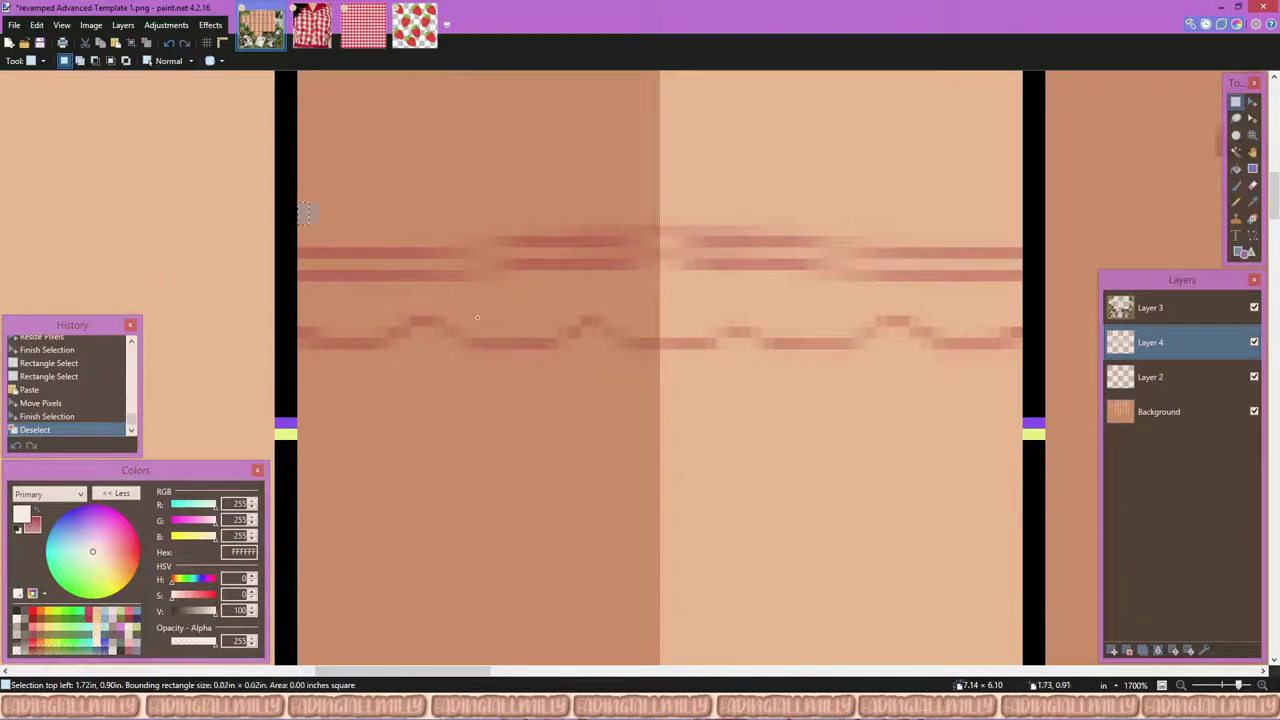
{"action": "key", "text": "s"}
{"action": "scroll", "coordinate": [686, 420], "scroll_direction": "down", "scroll_amount": 8}
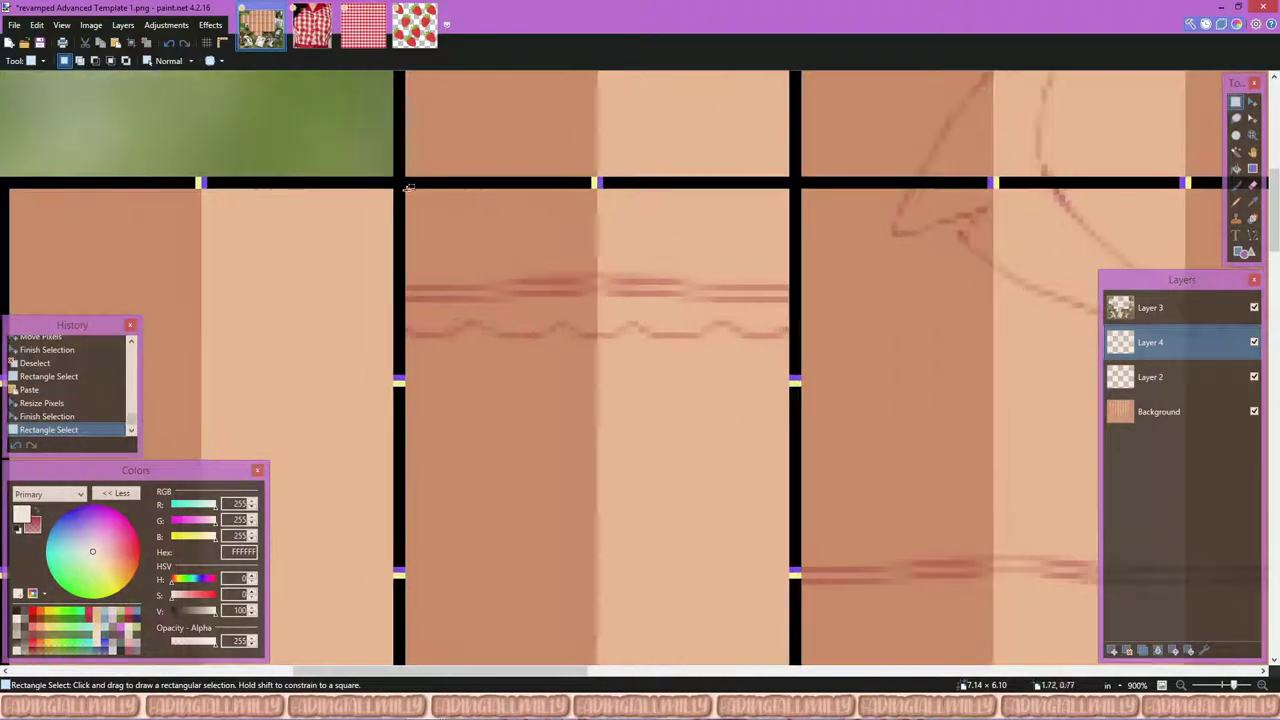
Step: Copy the scalloped line under the front panel's seam, mirror it to the panel's right half, and continue it into the next column
{"action": "left_click_drag", "start_coordinate": [398, 228], "coordinate": [322, 362]}
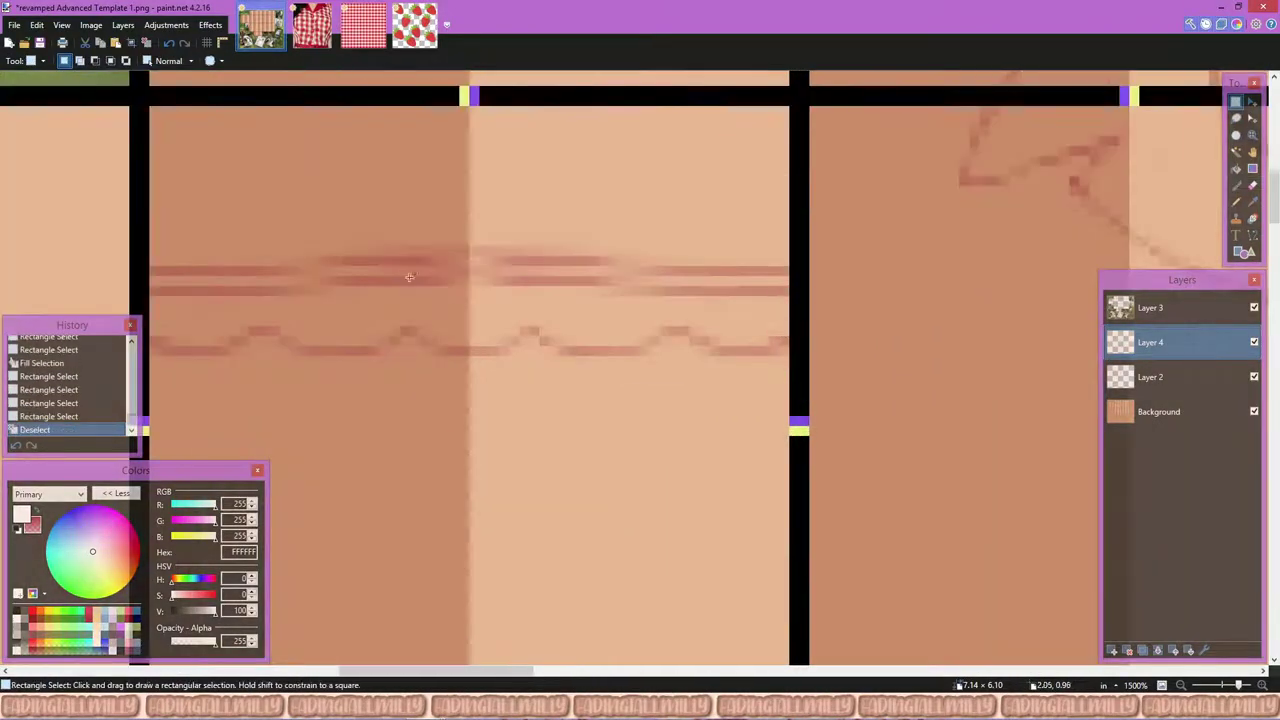
{"action": "left_click_drag", "start_coordinate": [150, 214], "coordinate": [789, 388]}
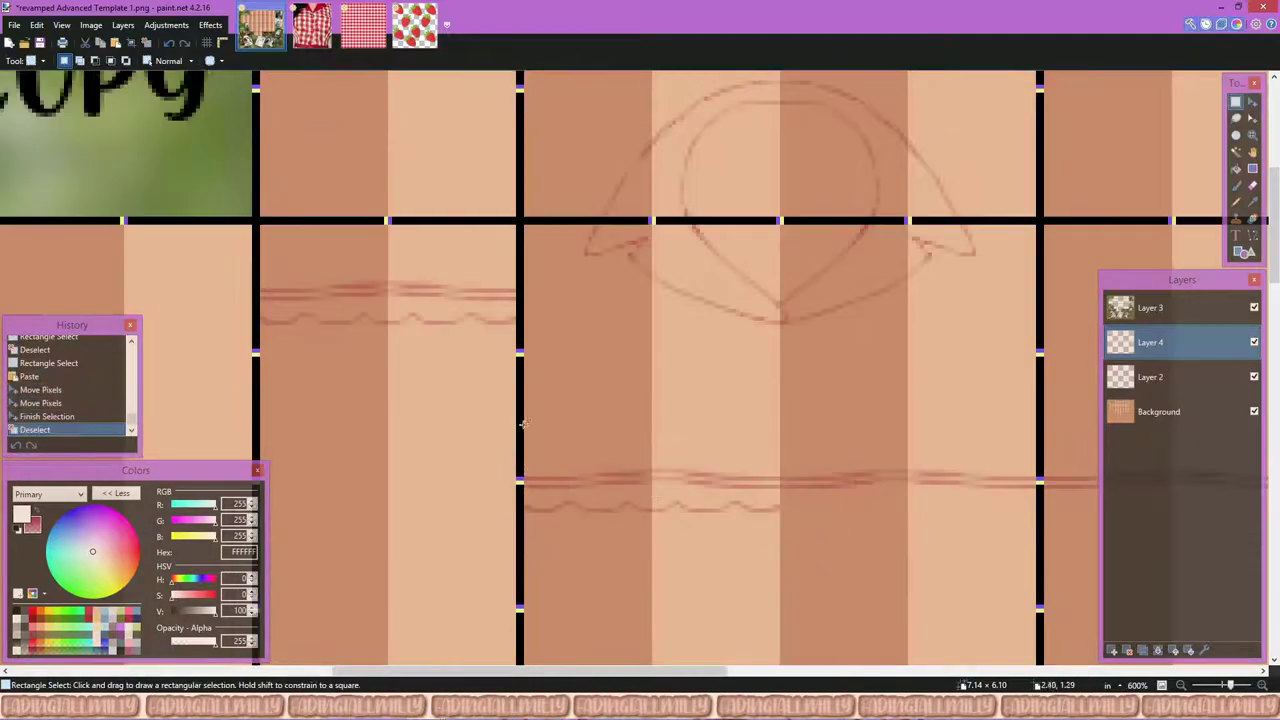
{"action": "left_click_drag", "start_coordinate": [523, 428], "coordinate": [780, 523]}
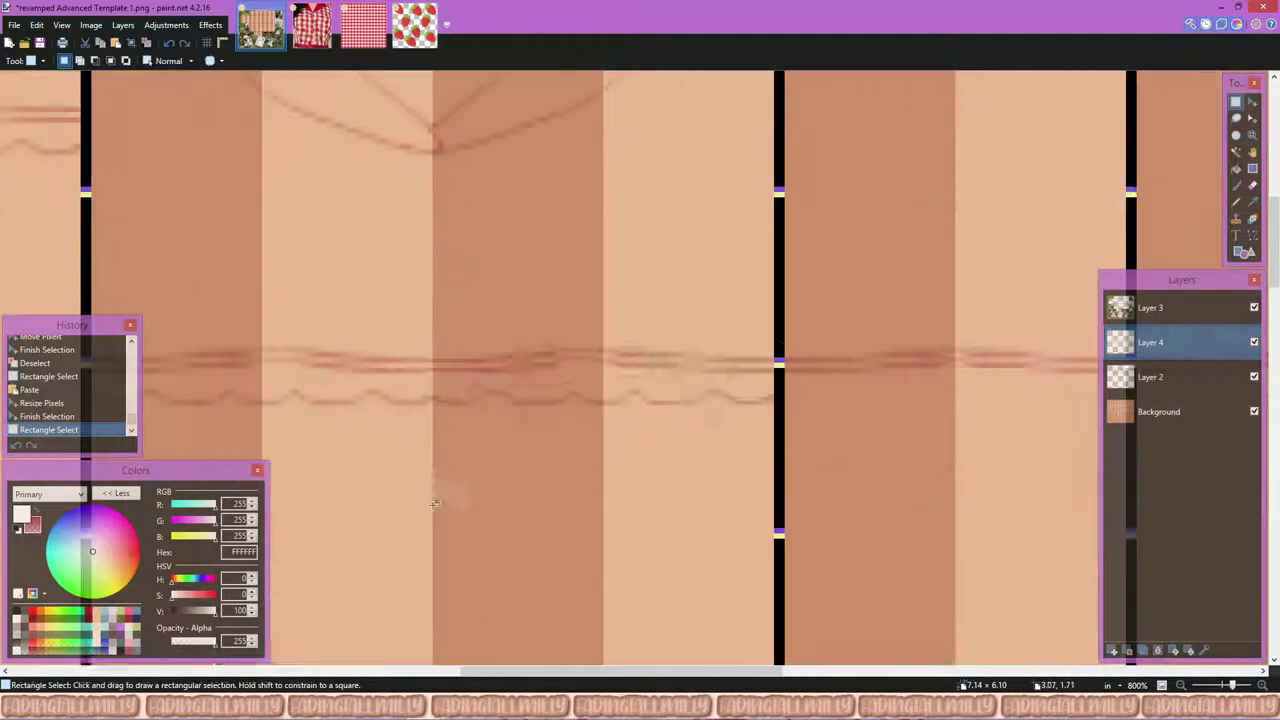
{"action": "left_click_drag", "start_coordinate": [434, 530], "coordinate": [766, 320]}
{"action": "left_click", "coordinate": [903, 449]}
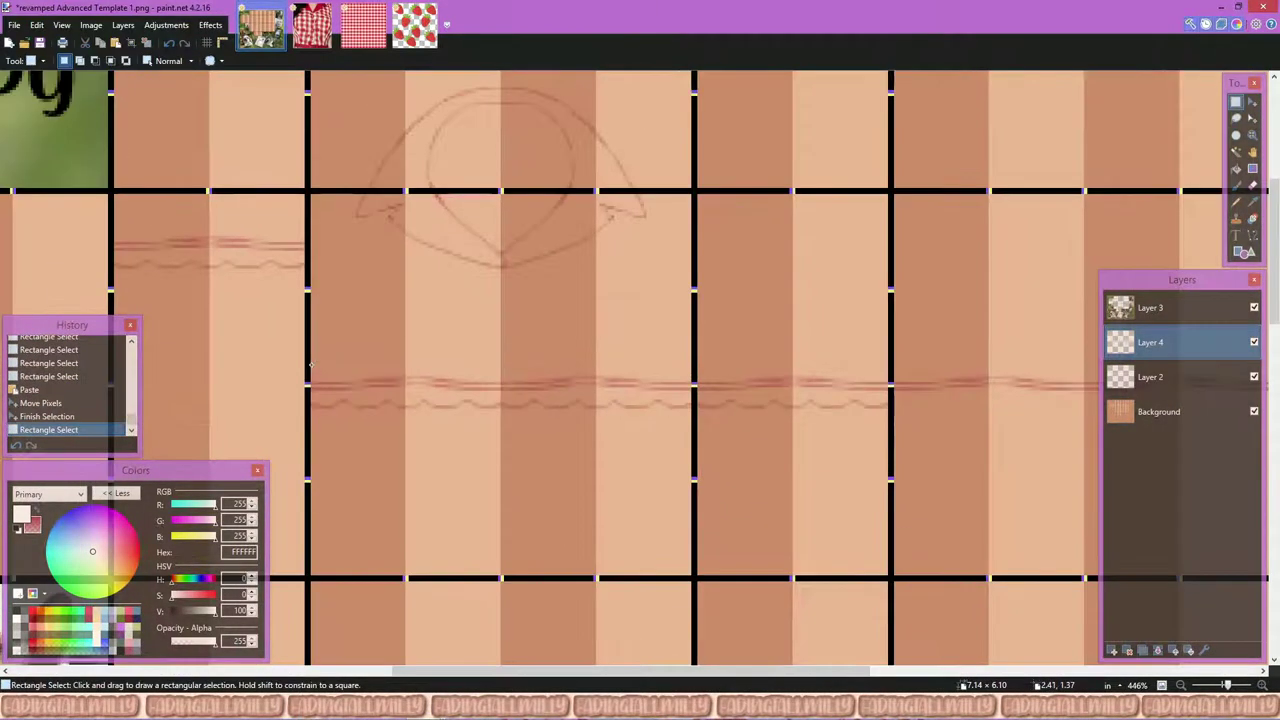
Step: Extend the scalloped line to the template's right edge, then merge Layer 4 down into Layer 2
{"action": "left_click_drag", "start_coordinate": [310, 365], "coordinate": [777, 566]}
{"action": "left_click", "coordinate": [820, 563]}
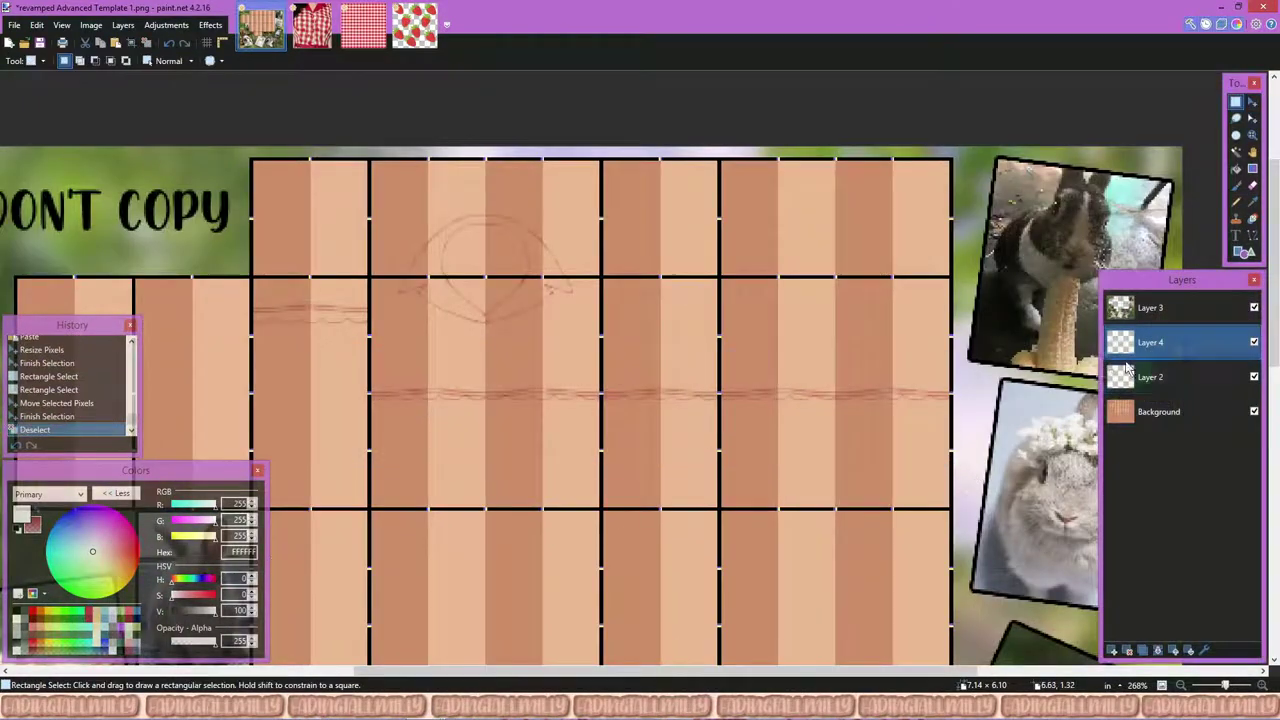
{"action": "left_click_drag", "start_coordinate": [345, 374], "coordinate": [973, 467]}
{"action": "left_click", "coordinate": [975, 467]}
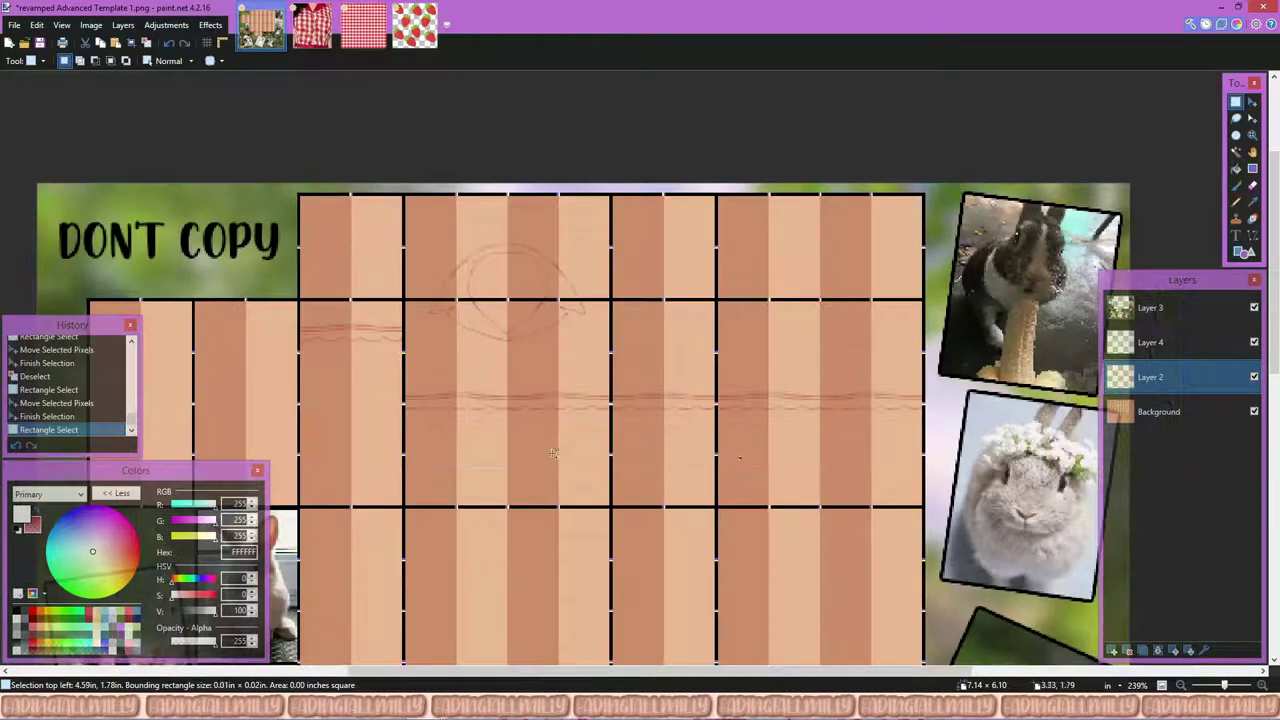
{"action": "left_click", "coordinate": [1150, 342]}
{"action": "key", "text": "ctrl+m"}
Step: Repaint the upper left curves of the collar and its inner neckline with the dark red Paintbrush
{"action": "key", "text": "b"}
{"action": "key", "text": "x"}
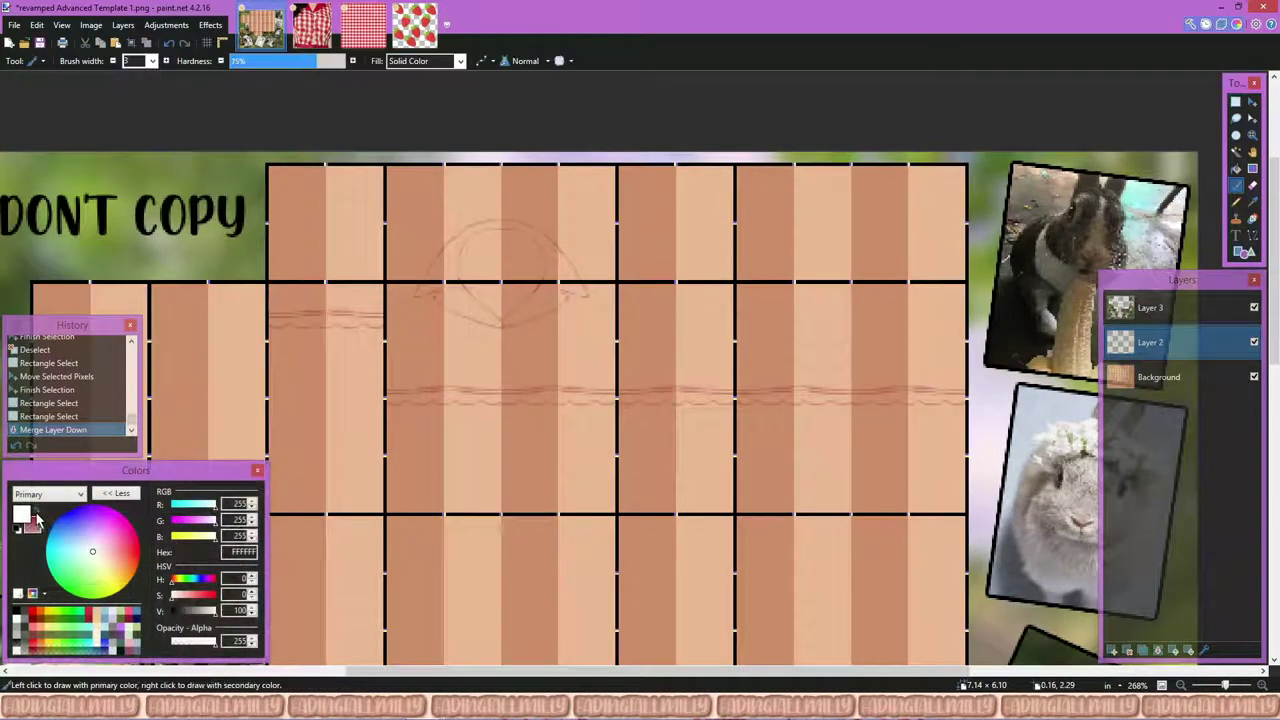
{"action": "scroll", "coordinate": [468, 250], "scroll_direction": "up", "scroll_amount": 5}
{"action": "mouse_move", "coordinate": [675, 135]}
{"action": "left_mouse_down"}
{"action": "mouse_move", "coordinate": [470, 211]}
{"action": "mouse_move", "coordinate": [410, 325]}
{"action": "left_mouse_up"}
{"action": "left_click", "coordinate": [35, 510]}
{"action": "scroll", "coordinate": [272, 214], "scroll_direction": "up", "scroll_amount": 2}
{"action": "left_click_drag", "start_coordinate": [780, 112], "coordinate": [495, 280]}
Step: Clean up the repainted left collar curves with the Eraser and paste that half mirrored onto the right side
{"action": "key", "text": "s"}
{"action": "mouse_move", "coordinate": [487, 340]}
{"action": "left_mouse_down"}
{"action": "mouse_move", "coordinate": [455, 348]}
{"action": "mouse_move", "coordinate": [418, 314]}
{"action": "left_mouse_up"}
{"action": "key", "text": "e"}
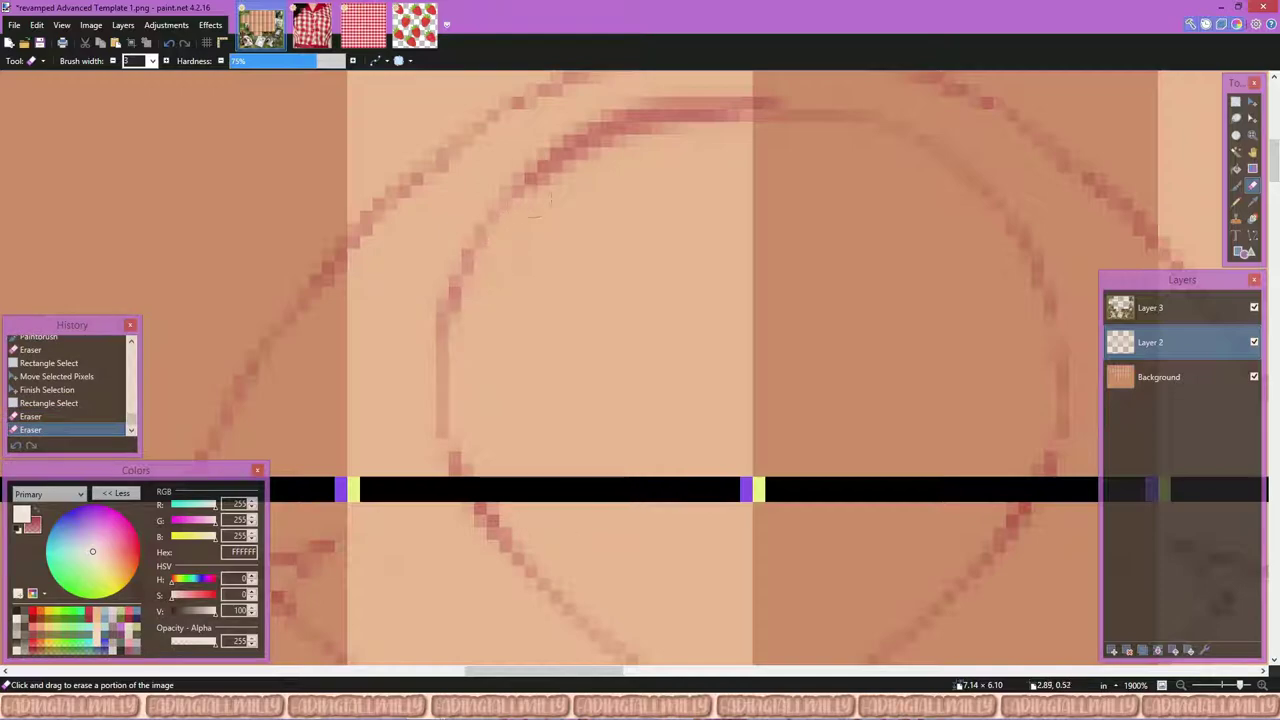
{"action": "left_click_drag", "start_coordinate": [706, 123], "coordinate": [745, 133]}
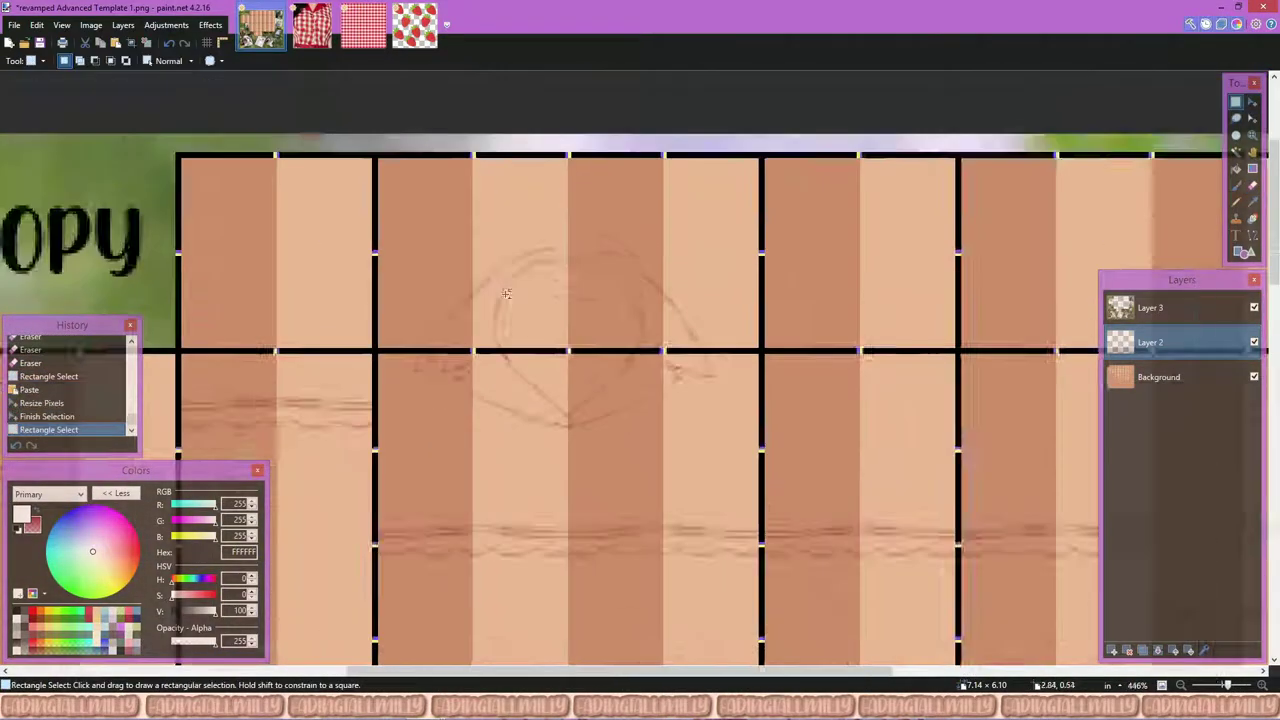
Step: Add a new layer beneath Layer 2 and paste the red gingham pattern from the other open image onto it
{"action": "key", "text": "ctrl+shift+n"}
{"action": "left_click", "coordinate": [364, 30]}
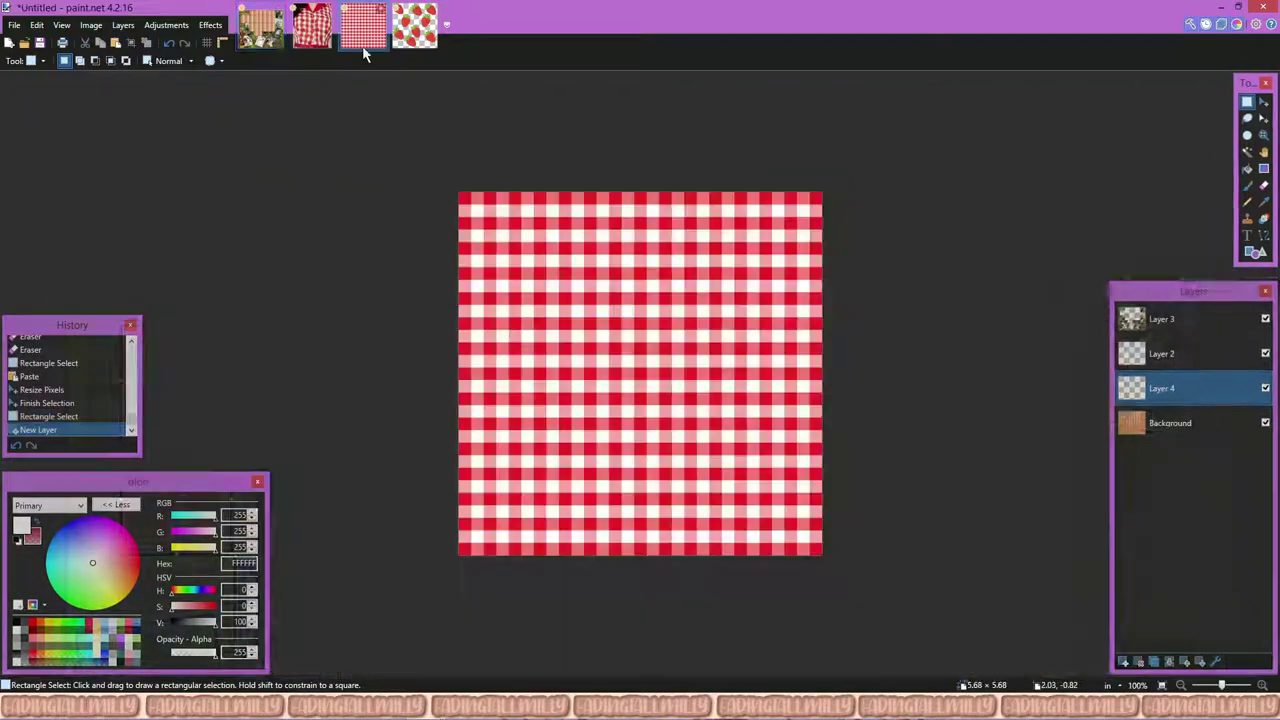
{"action": "left_click", "coordinate": [260, 28]}
{"action": "key", "text": "ctrl+v"}
{"action": "left_click_drag", "start_coordinate": [400, 470], "coordinate": [465, 368]}
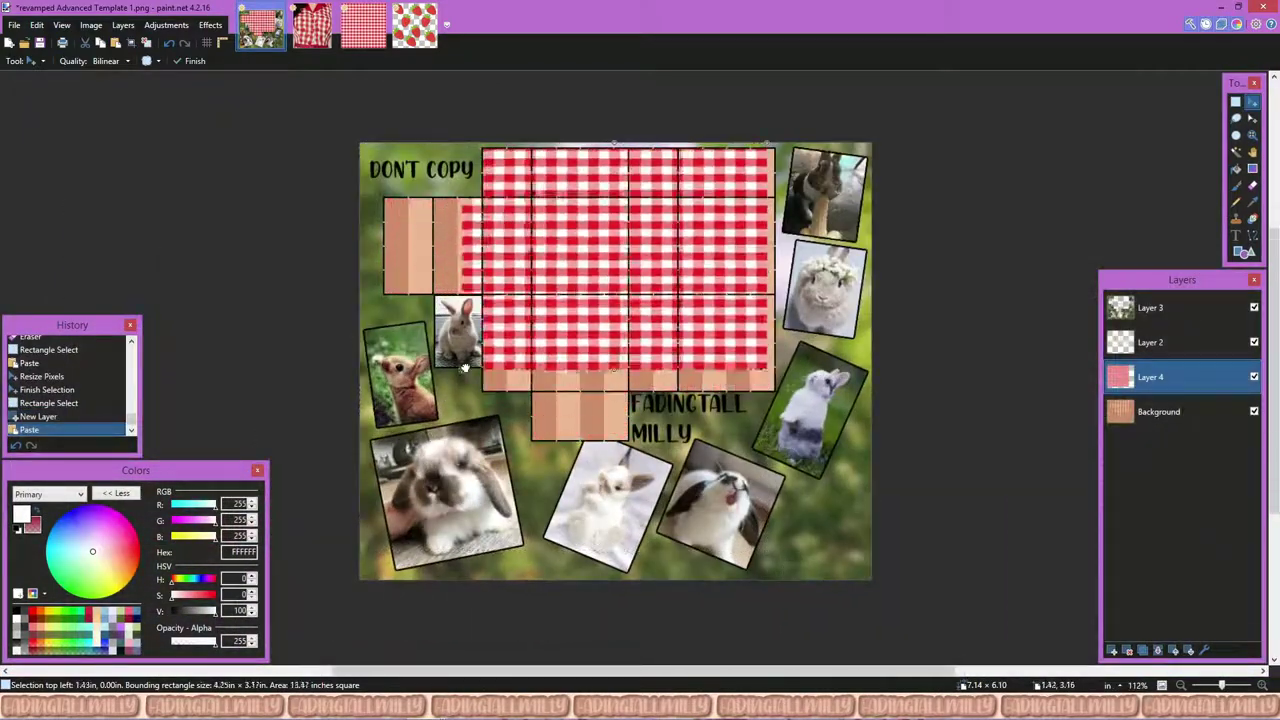
Step: Resize the gingham to about 3.38 × 2.42 in, spanning the front panel to the template's right edge, and shift it slightly down
{"action": "scroll", "coordinate": [465, 368], "scroll_direction": "up", "scroll_amount": 5, "text": "ctrl"}
{"action": "left_click_drag", "start_coordinate": [868, 428], "coordinate": [783, 165]}
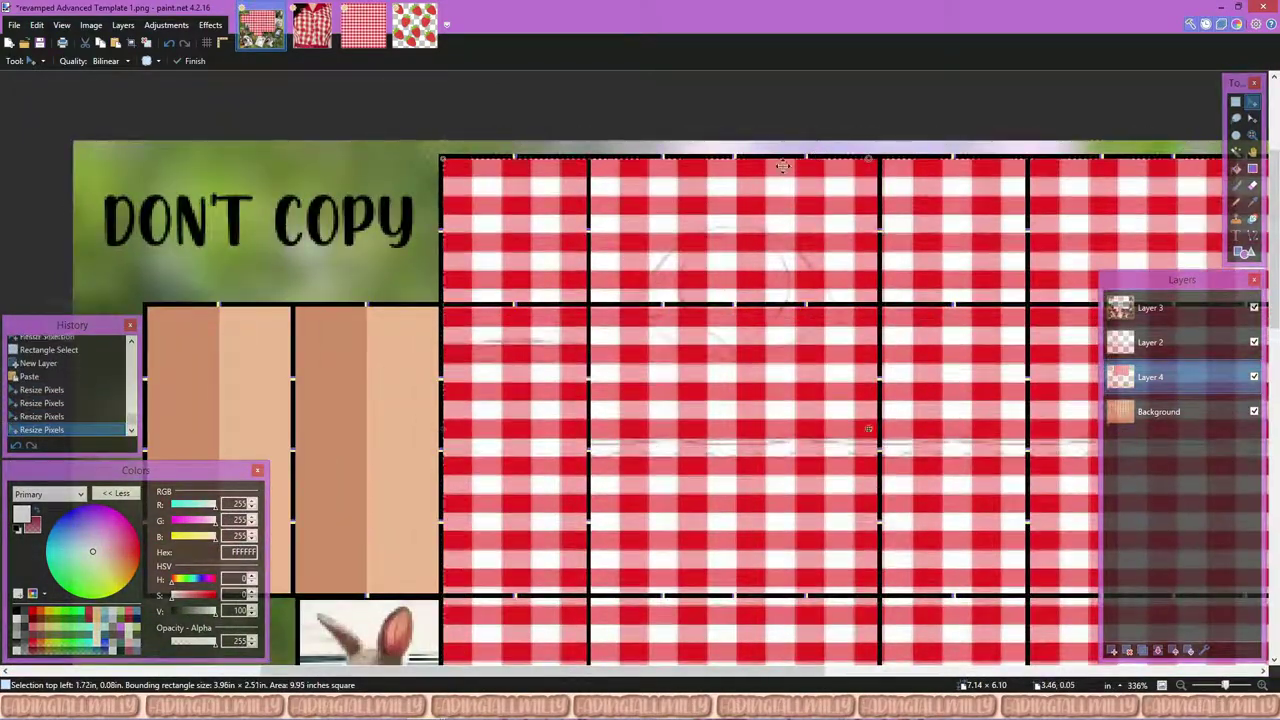
{"action": "scroll", "coordinate": [783, 165], "scroll_direction": "up", "scroll_amount": 2, "text": "ctrl"}
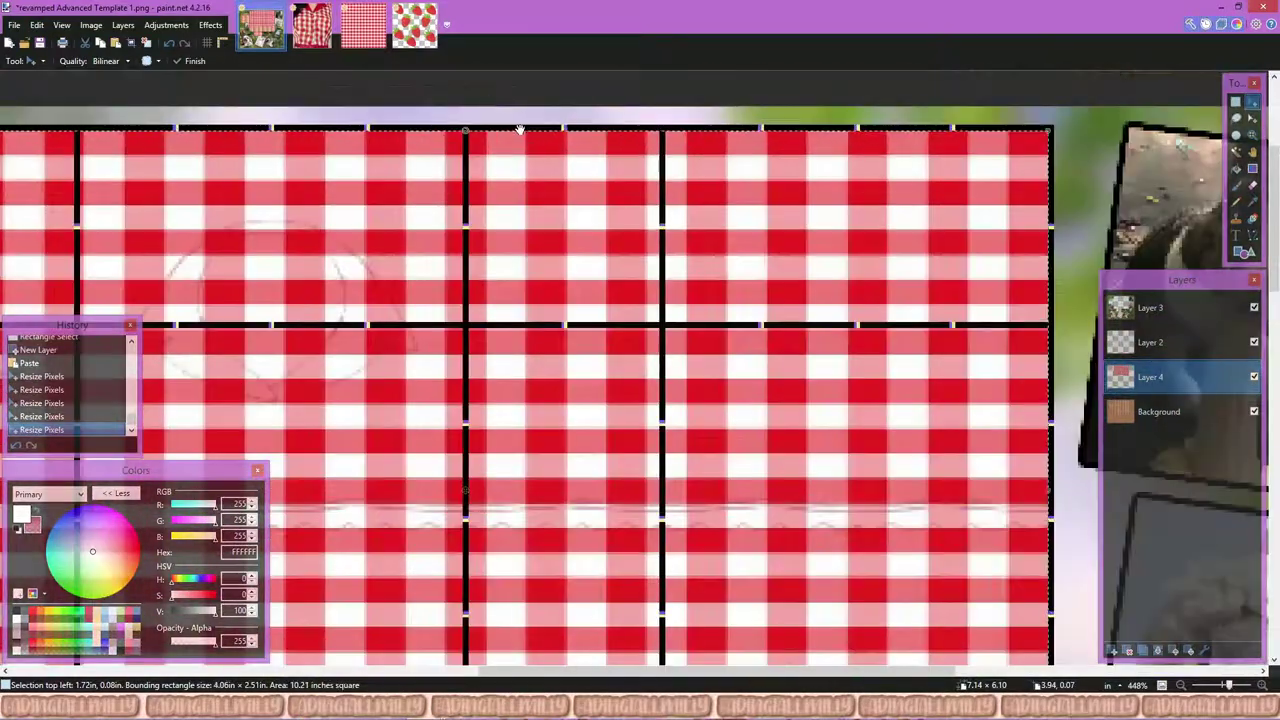
{"action": "left_click_drag", "start_coordinate": [519, 128], "coordinate": [519, 163]}
{"action": "scroll", "coordinate": [288, 292], "scroll_direction": "down", "scroll_amount": 4, "text": "ctrl"}
{"action": "scroll", "coordinate": [288, 292], "scroll_direction": "up", "scroll_amount": 3, "text": "ctrl"}
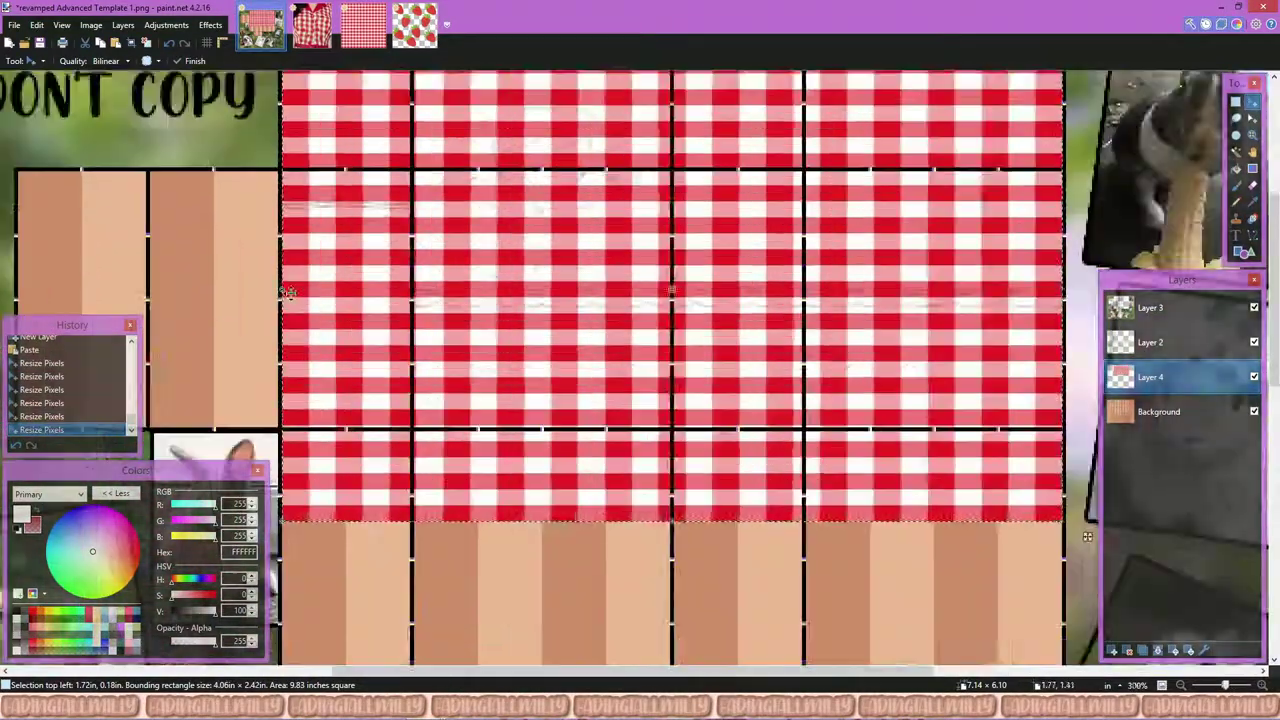
{"action": "left_click_drag", "start_coordinate": [288, 292], "coordinate": [484, 292]}
{"action": "scroll", "coordinate": [524, 323], "scroll_direction": "down", "scroll_amount": 3, "text": "ctrl"}
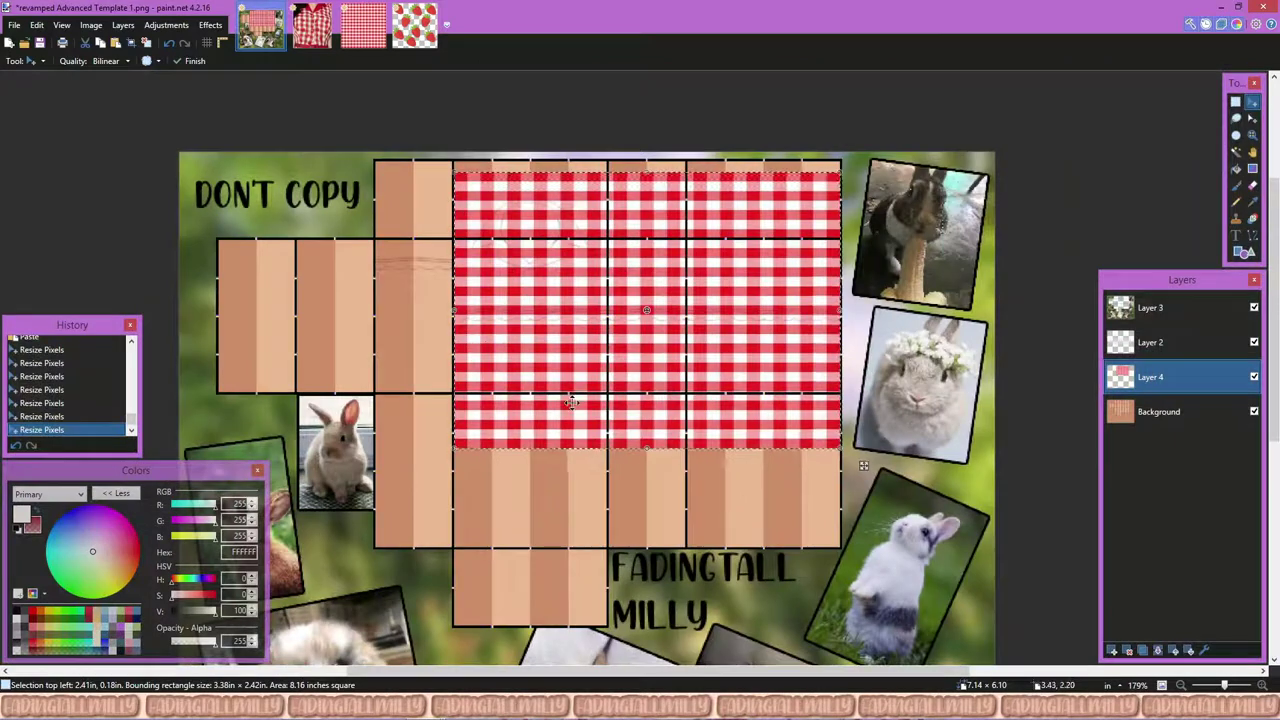
{"action": "left_click", "coordinate": [571, 402]}
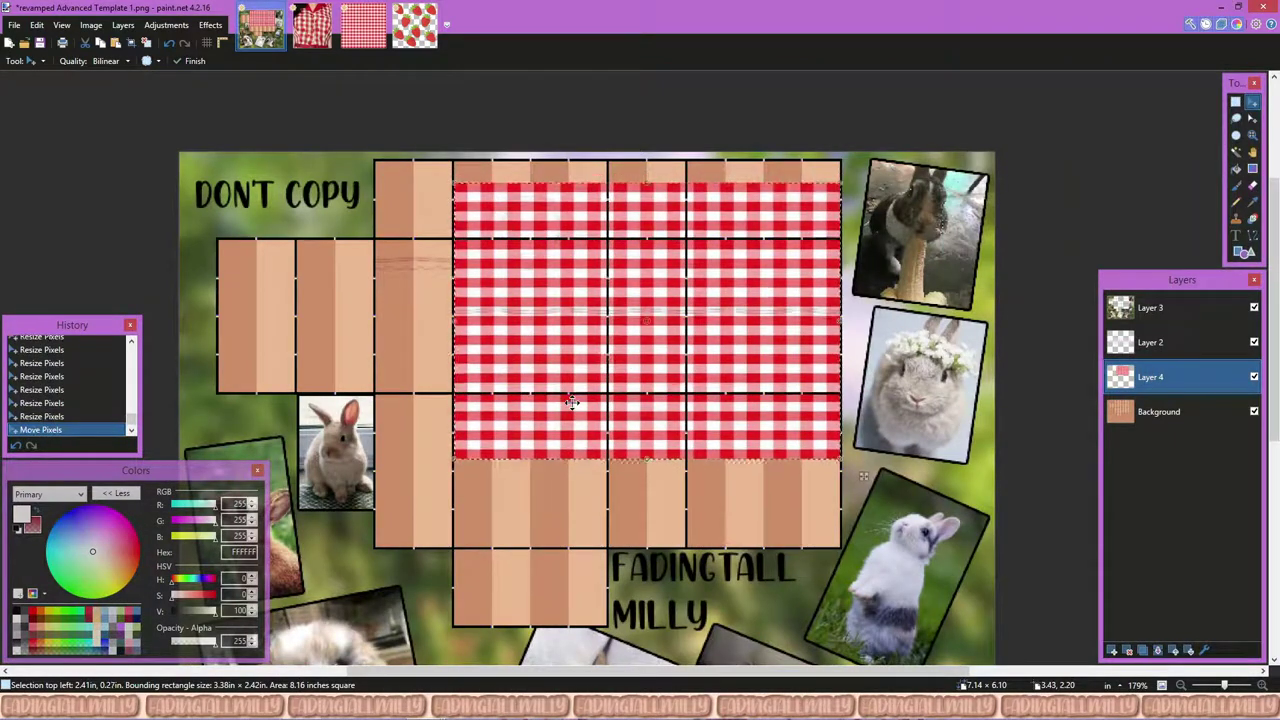
Step: Copy horizontal strips of the gingham and paste them above the pattern to fill the gap up to the template's top edge
{"action": "key", "text": "s"}
{"action": "left_click", "coordinate": [703, 208]}
{"action": "scroll", "coordinate": [703, 208], "scroll_direction": "up", "scroll_amount": 3, "text": "ctrl"}
{"action": "scroll", "coordinate": [703, 208], "scroll_direction": "up", "scroll_amount": 2, "text": "ctrl"}
{"action": "scroll", "coordinate": [703, 208], "scroll_direction": "right", "scroll_amount": 3}
{"action": "key", "text": "ctrl+v"}
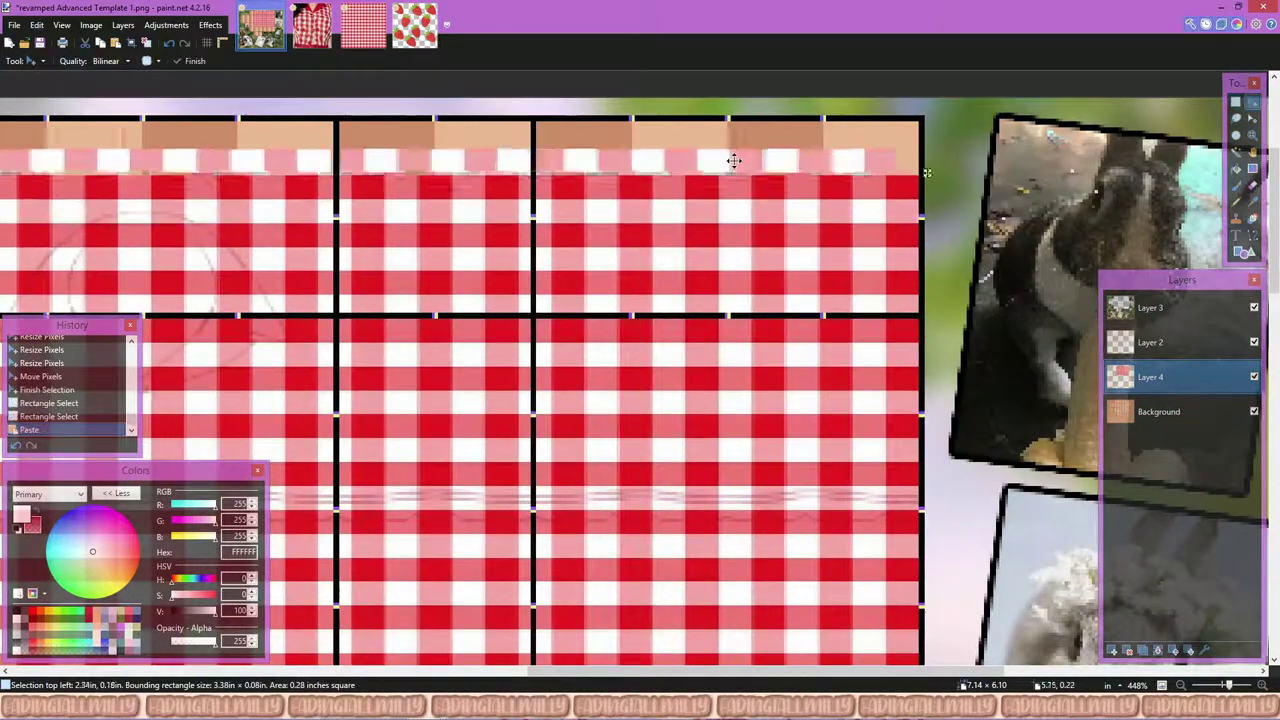
{"action": "left_click_drag", "start_coordinate": [763, 190], "coordinate": [763, 181]}
{"action": "key", "text": "ctrl+v"}
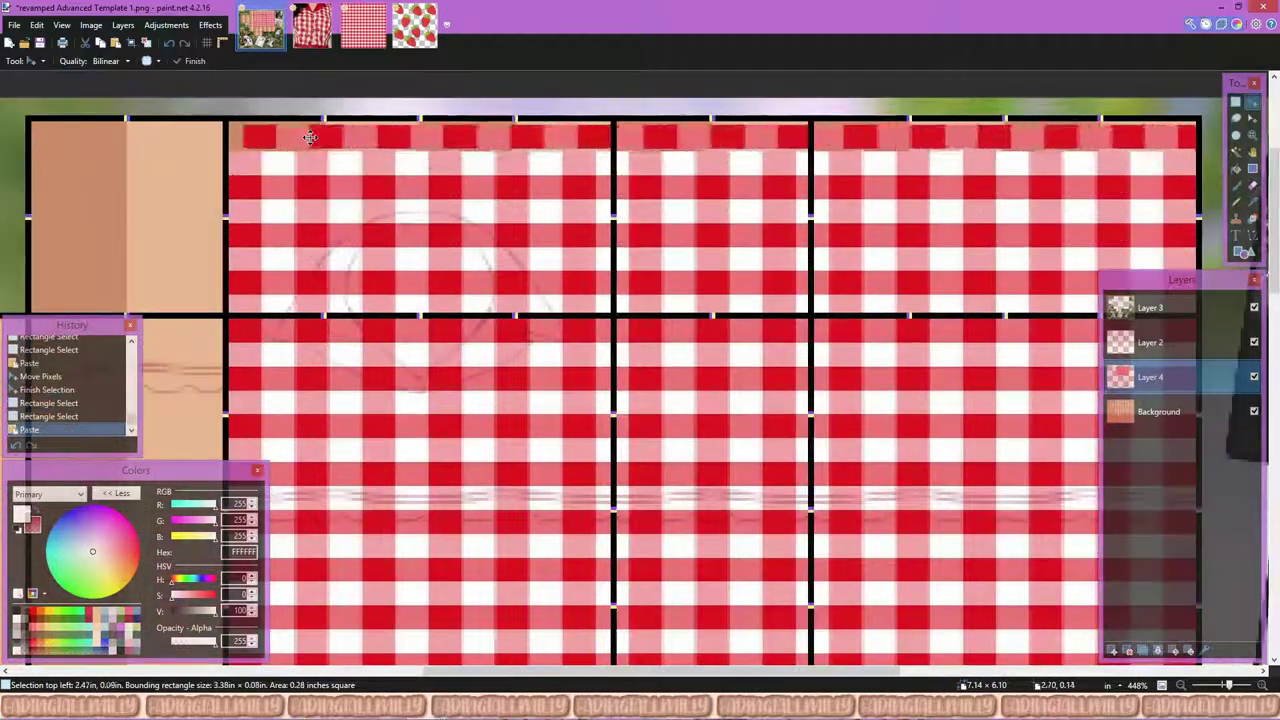
{"action": "left_click_drag", "start_coordinate": [1196, 153], "coordinate": [1034, 190]}
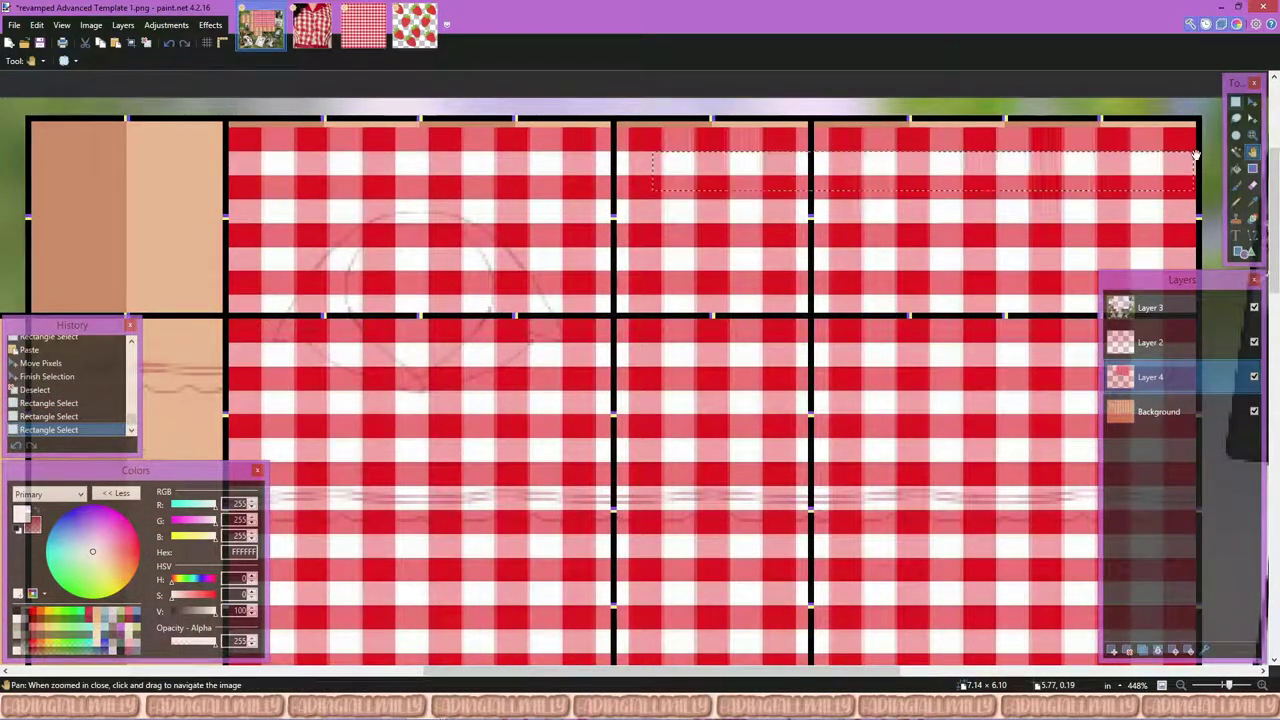
{"action": "key", "text": "ctrl+v"}
{"action": "key", "text": "s"}
{"action": "scroll", "coordinate": [683, 210], "scroll_direction": "down", "scroll_amount": 3, "text": "ctrl"}
{"action": "left_click", "coordinate": [683, 210]}
Step: Shift the gingham in the top row of panels so its checks line up with the panel borders
{"action": "left_click_drag", "start_coordinate": [296, 113], "coordinate": [1086, 272]}
{"action": "scroll", "coordinate": [228, 118], "scroll_direction": "up", "scroll_amount": 2}
{"action": "key", "text": "m"}
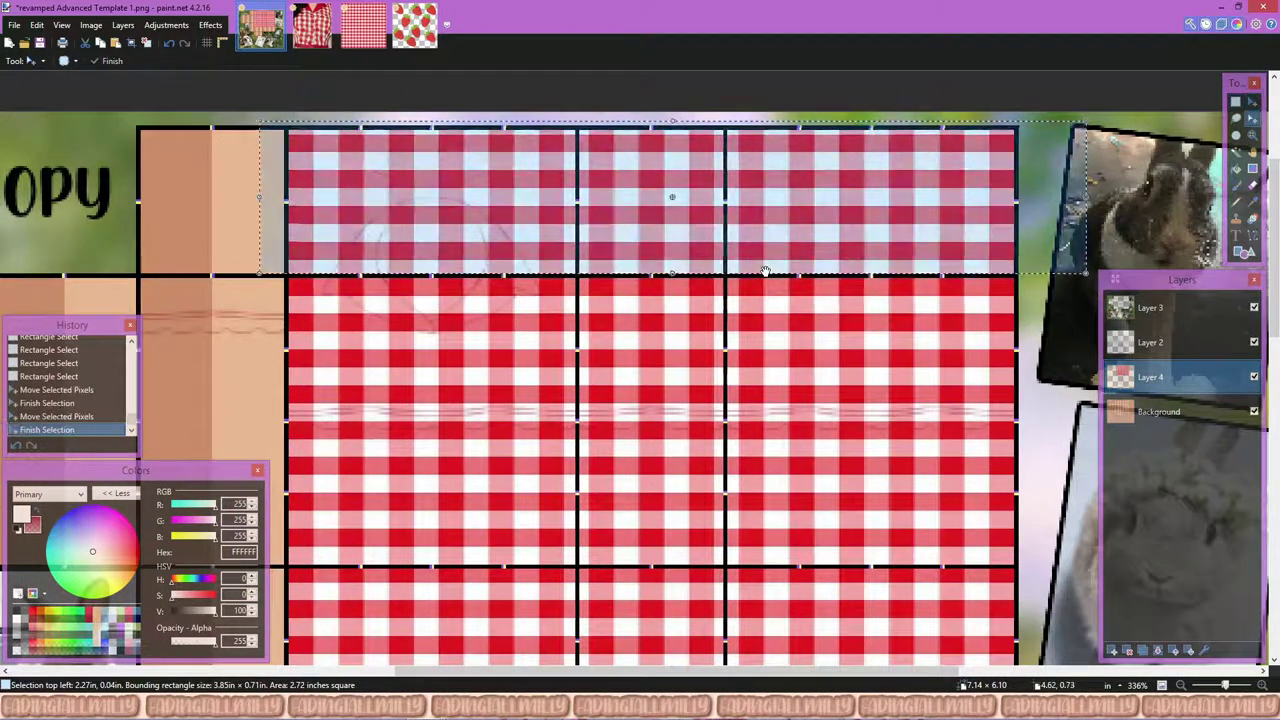
{"action": "left_click_drag", "start_coordinate": [765, 270], "coordinate": [765, 264]}
{"action": "key", "text": "s"}
{"action": "scroll", "coordinate": [504, 296], "scroll_direction": "down", "scroll_amount": 2}
{"action": "left_click", "coordinate": [504, 296]}
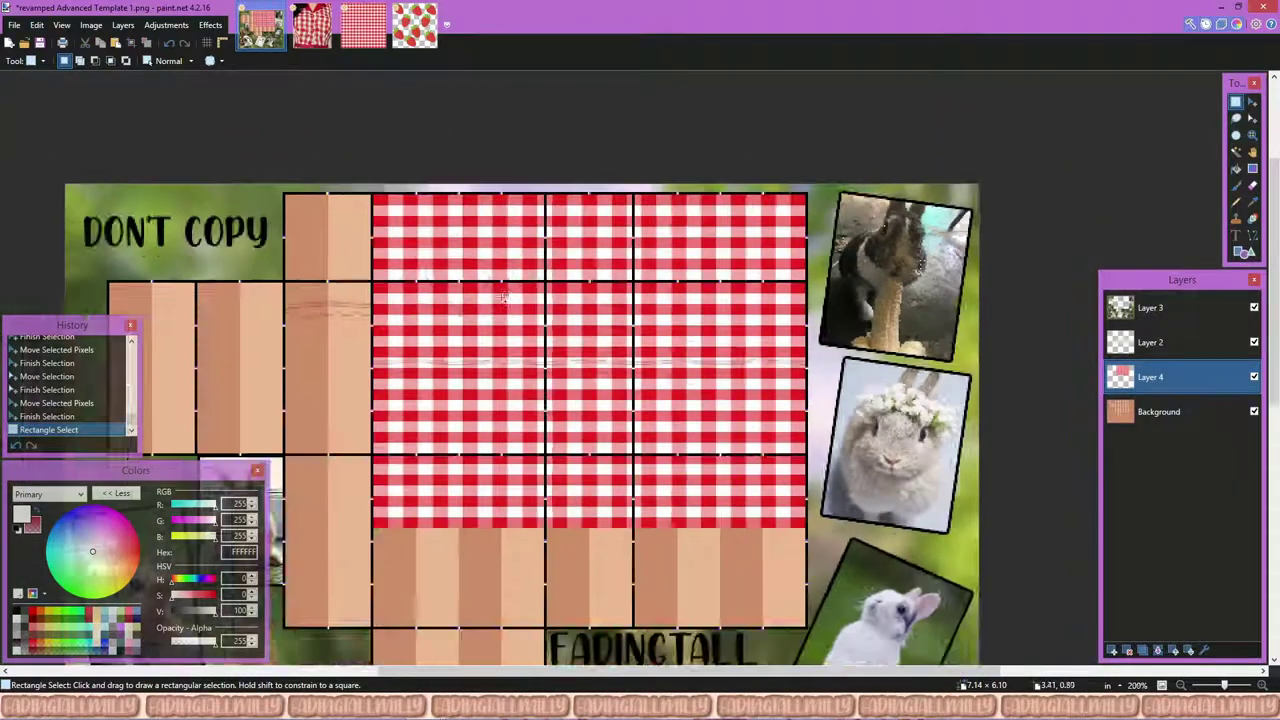
Step: Clear the gingham from the top panels right of the front column and from everything below the scalloped line, then restore full colour opacity
{"action": "scroll", "coordinate": [504, 296], "scroll_direction": "down", "scroll_amount": 1}
{"action": "scroll", "coordinate": [590, 262], "scroll_direction": "up", "scroll_amount": 3}
{"action": "left_click_drag", "start_coordinate": [578, 272], "coordinate": [1100, 91]}
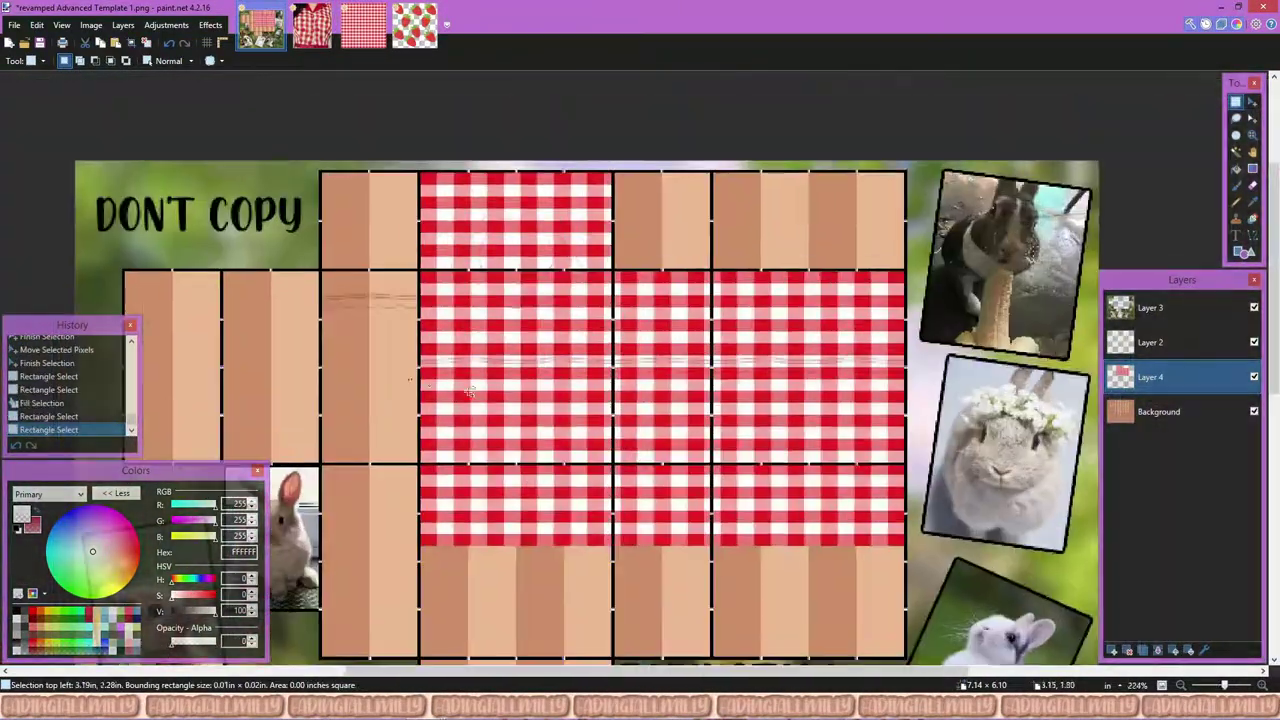
{"action": "left_click_drag", "start_coordinate": [420, 378], "coordinate": [905, 566]}
{"action": "key", "text": "BackSpace"}
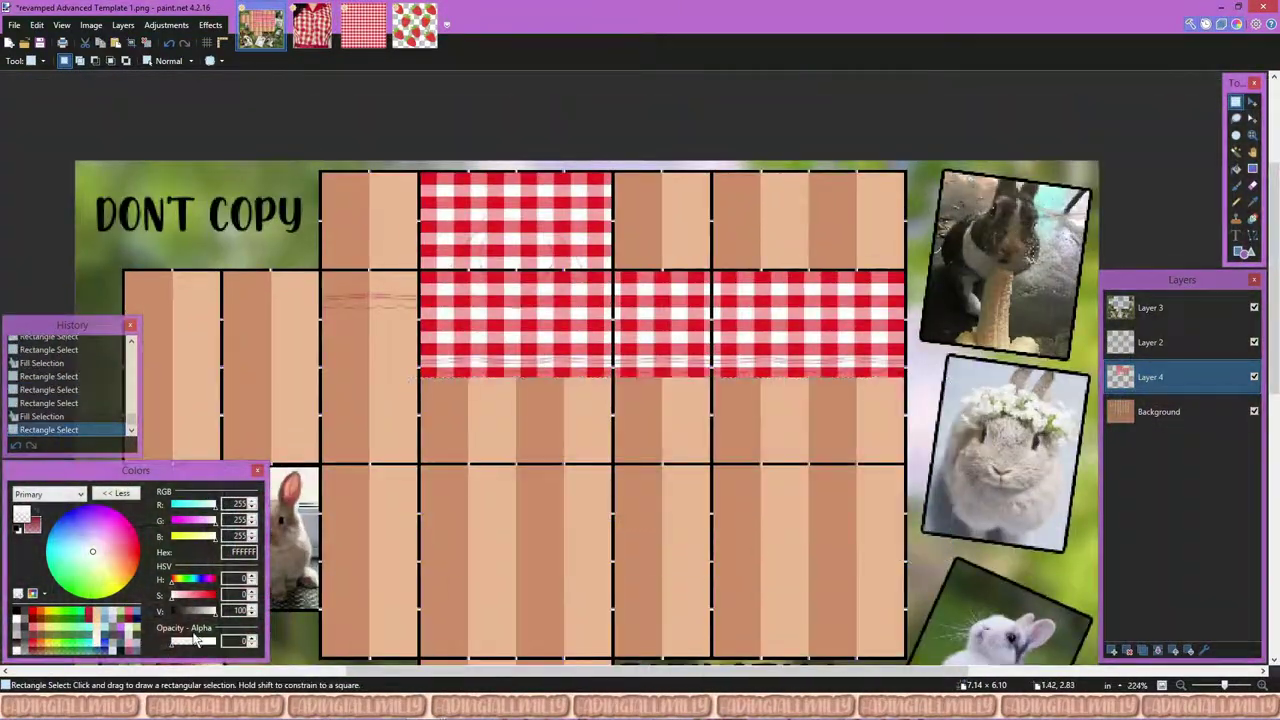
{"action": "left_click_drag", "start_coordinate": [197, 640], "coordinate": [214, 640]}
Step: Copy a column-wide piece of gingham and place it in the column left of the front panel
{"action": "scroll", "coordinate": [829, 311], "scroll_direction": "up", "scroll_amount": 3}
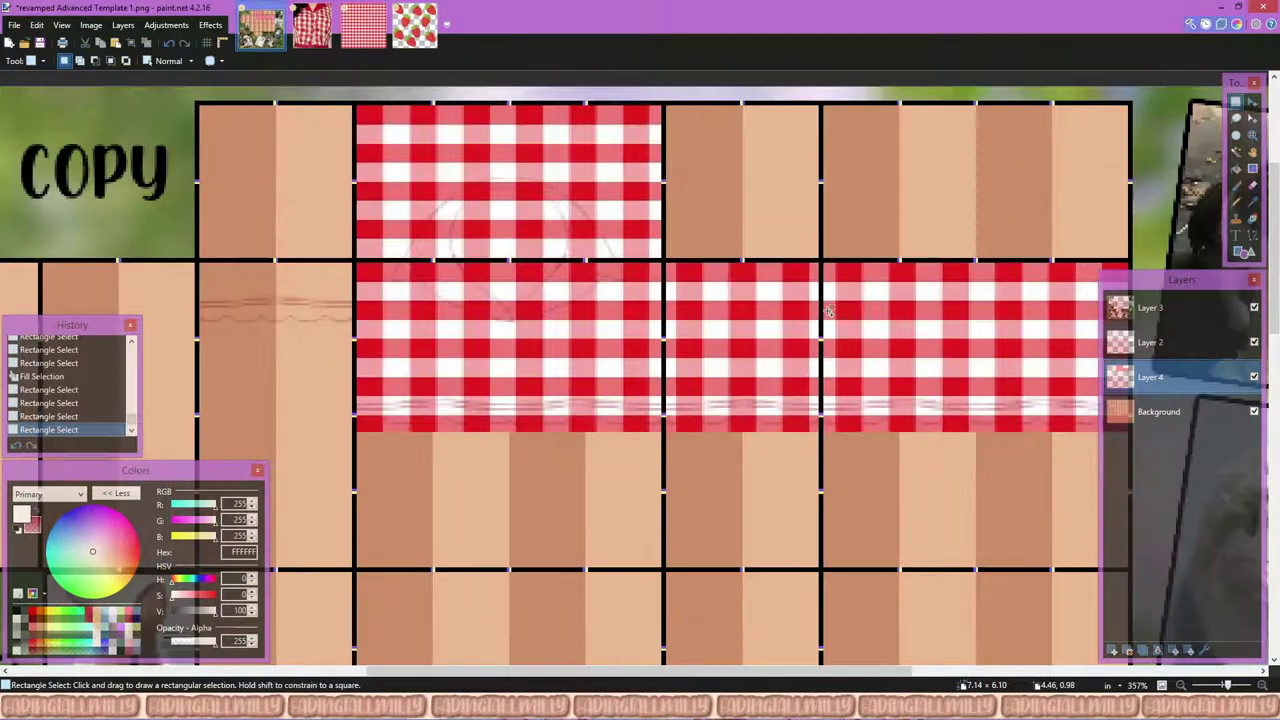
{"action": "scroll", "coordinate": [304, 303], "scroll_direction": "up", "scroll_amount": 3}
{"action": "left_click_drag", "start_coordinate": [404, 260], "coordinate": [640, 550]}
{"action": "key", "text": "ctrl+c"}
{"action": "key", "text": "ctrl+v"}
{"action": "left_click_drag", "start_coordinate": [529, 384], "coordinate": [260, 374]}
{"action": "scroll", "coordinate": [349, 371], "scroll_direction": "up", "scroll_amount": 1}
{"action": "key", "text": "m"}
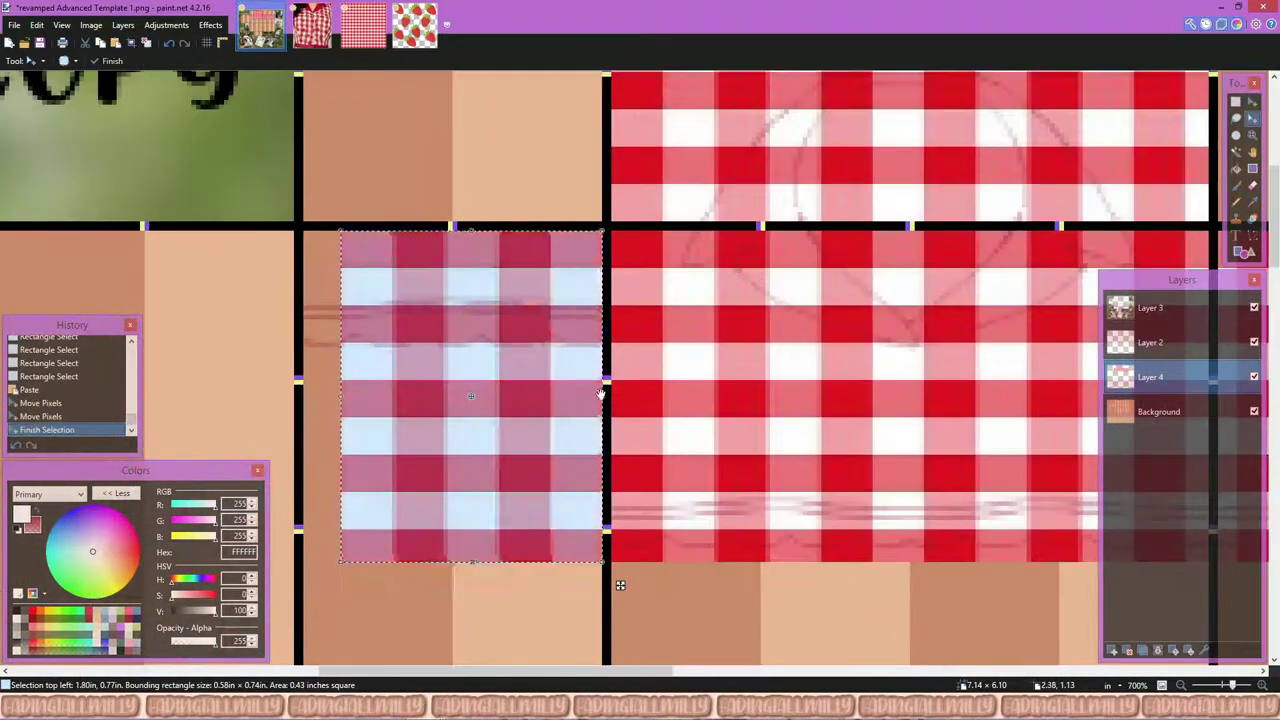
Step: Paste another gingham piece to cover the gap at that column's left side and tidy the column's left edge
{"action": "left_click_drag", "start_coordinate": [603, 396], "coordinate": [295, 400]}
{"action": "key", "text": "ctrl+c"}
{"action": "key", "text": "ctrl+v"}
{"action": "scroll", "coordinate": [330, 400], "scroll_direction": "down", "scroll_amount": 2}
{"action": "key", "text": "s"}
{"action": "left_click_drag", "start_coordinate": [298, 256], "coordinate": [372, 520]}
{"action": "key", "text": "BackSpace"}
{"action": "scroll", "coordinate": [460, 410], "scroll_direction": "down", "scroll_amount": 5}
{"action": "scroll", "coordinate": [470, 350], "scroll_direction": "up", "scroll_amount": 5}
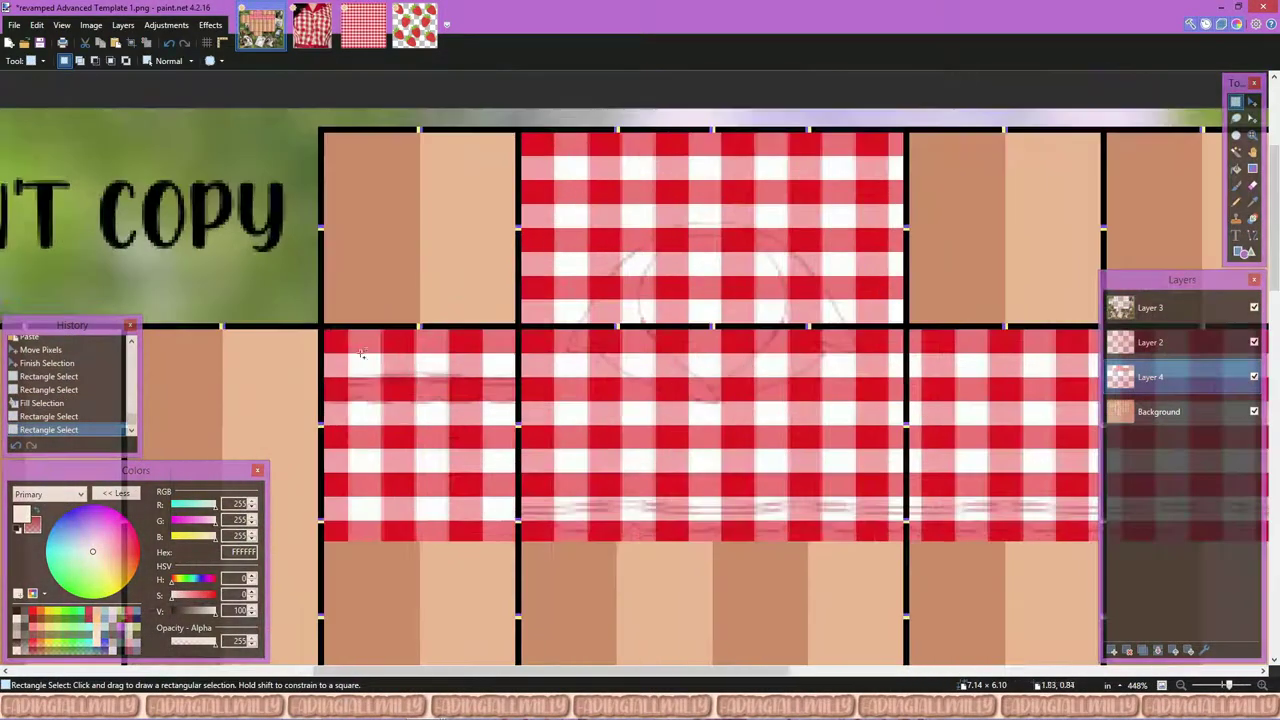
Step: Copy the gingham from the column left of the front panel and paste it into the square panel above
{"action": "left_click_drag", "start_coordinate": [322, 326], "coordinate": [516, 525]}
{"action": "key", "text": "ctrl+c"}
{"action": "key", "text": "ctrl+v"}
{"action": "left_click_drag", "start_coordinate": [461, 460], "coordinate": [850, 248]}
{"action": "key", "text": "s"}
Step: Hide Layer 3 and clear the strip of gingham spilling above the top edge of the upper panels
{"action": "scroll", "coordinate": [444, 323], "scroll_direction": "down", "scroll_amount": 5}
{"action": "left_click", "coordinate": [1254, 308]}
{"action": "scroll", "coordinate": [640, 400], "scroll_direction": "up", "scroll_amount": 4}
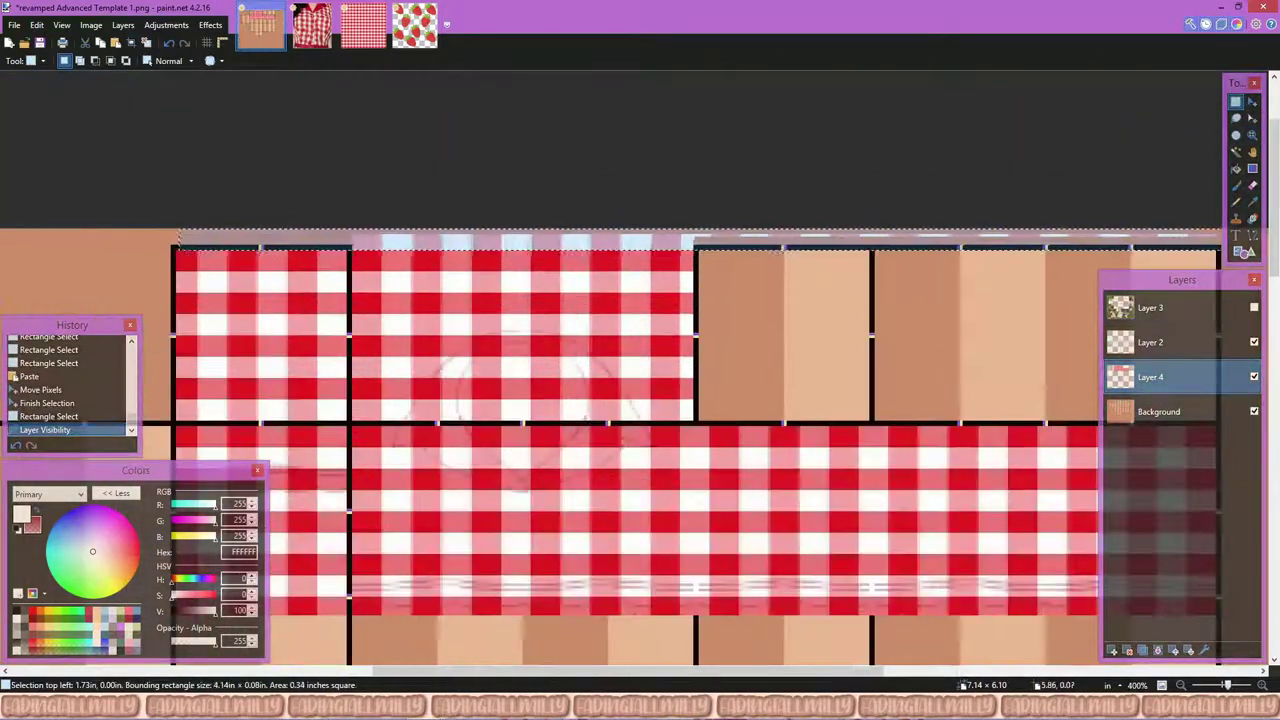
{"action": "key", "text": "BackSpace"}
Step: Clear the gingham covering the vertical divider between the two rightmost filled panels, then show Layer 3 again
{"action": "scroll", "coordinate": [757, 420], "scroll_direction": "down", "scroll_amount": 6}
{"action": "scroll", "coordinate": [706, 409], "scroll_direction": "up", "scroll_amount": 4}
{"action": "left_click_drag", "start_coordinate": [522, 292], "coordinate": [698, 545]}
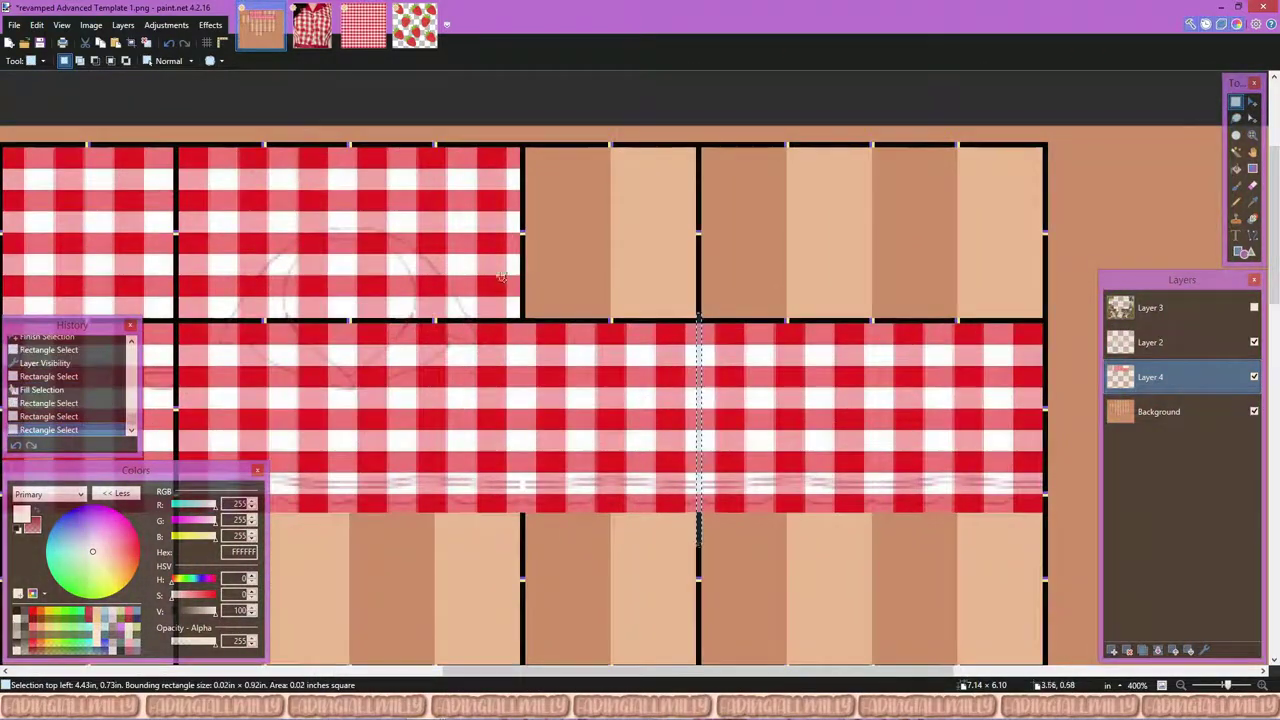
{"action": "key", "text": "BackSpace"}
{"action": "scroll", "coordinate": [640, 400], "scroll_direction": "down", "scroll_amount": 3}
{"action": "left_click", "coordinate": [1254, 308]}
{"action": "scroll", "coordinate": [640, 400], "scroll_direction": "up", "scroll_amount": 2}
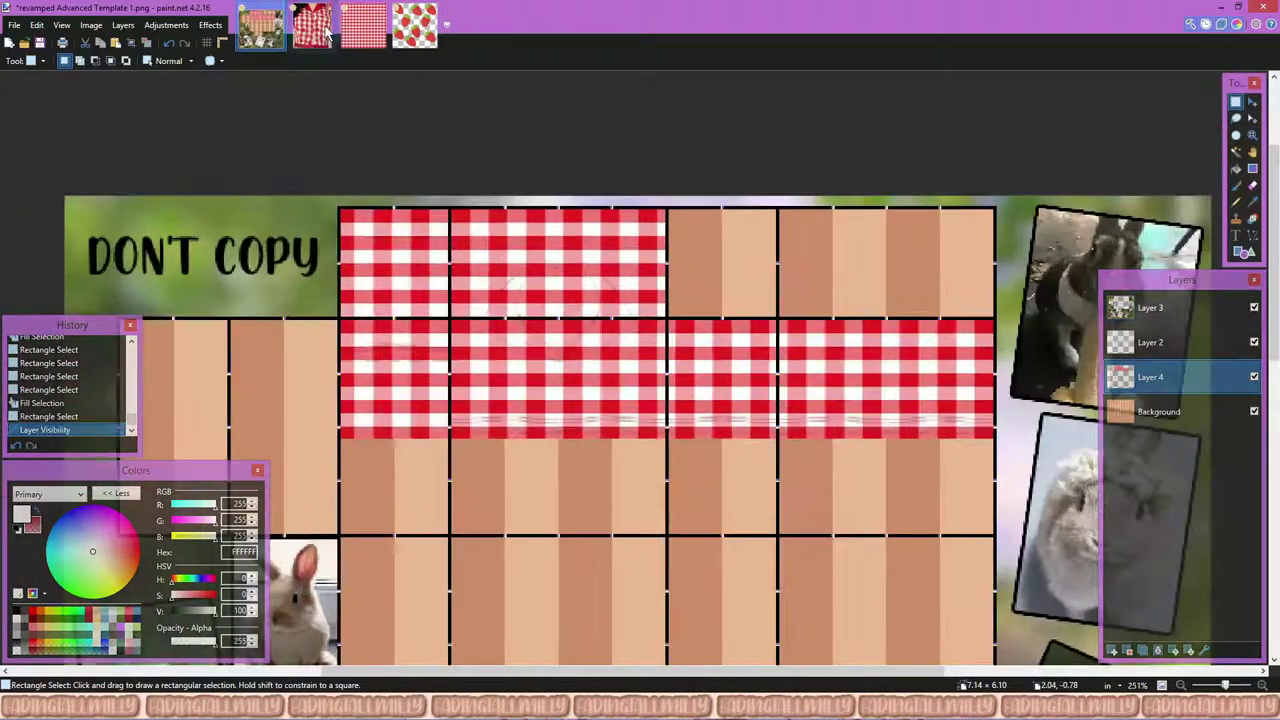
Step: Recolour Layer 4's gingham to a pinker red with Hue / Saturation, using hue -5, saturation 82 and lightness 11
{"action": "left_click", "coordinate": [166, 25]}
{"action": "left_click", "coordinate": [190, 171]}
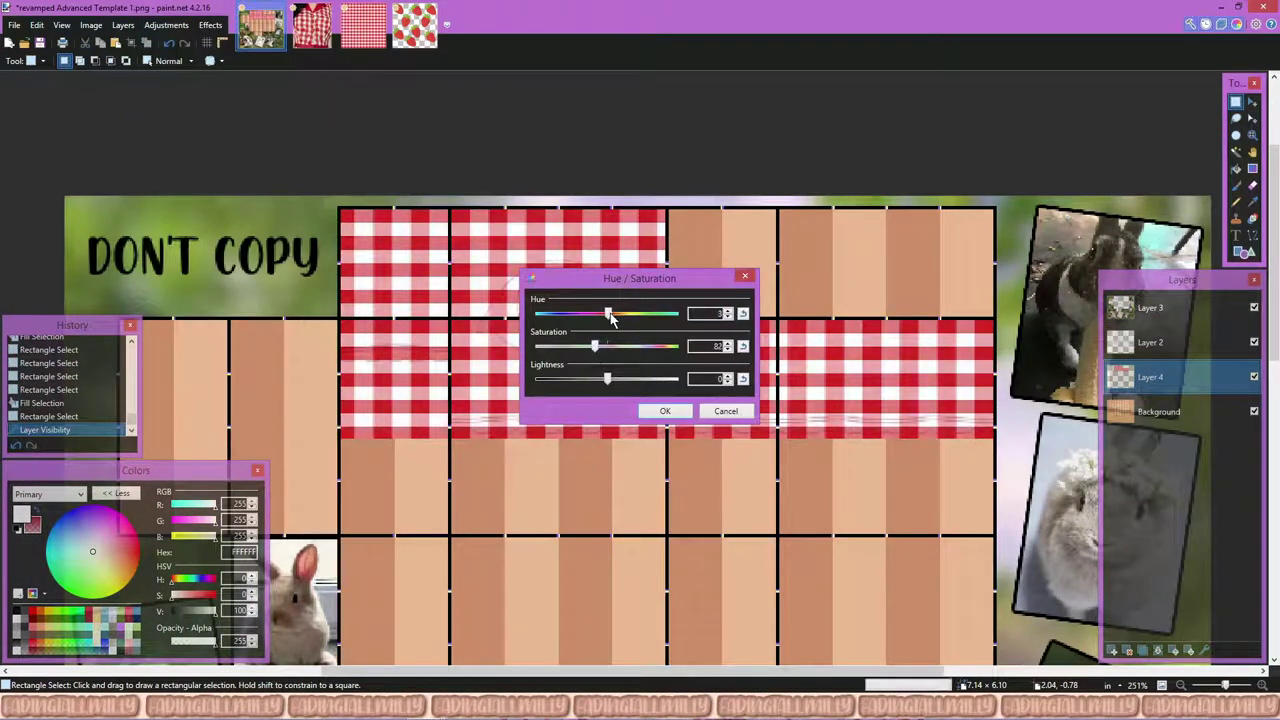
{"action": "left_click_drag", "start_coordinate": [610, 382], "coordinate": [614, 381]}
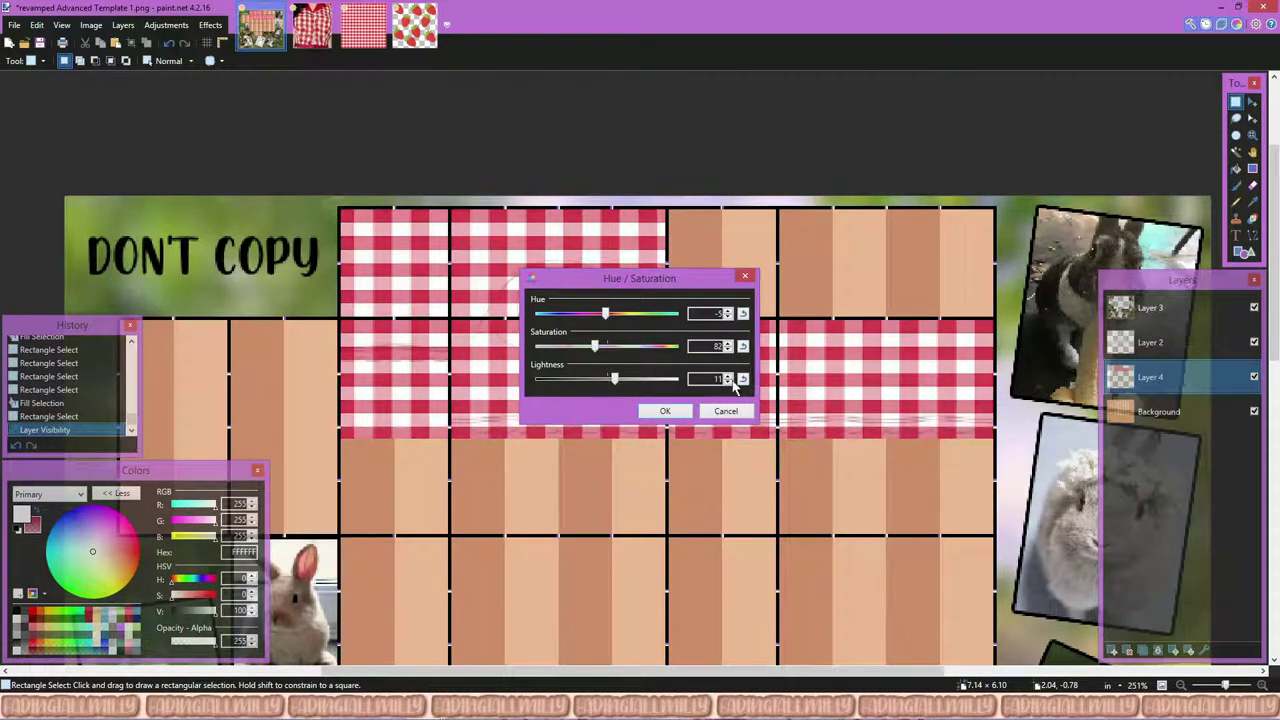
{"action": "left_click", "coordinate": [665, 411]}
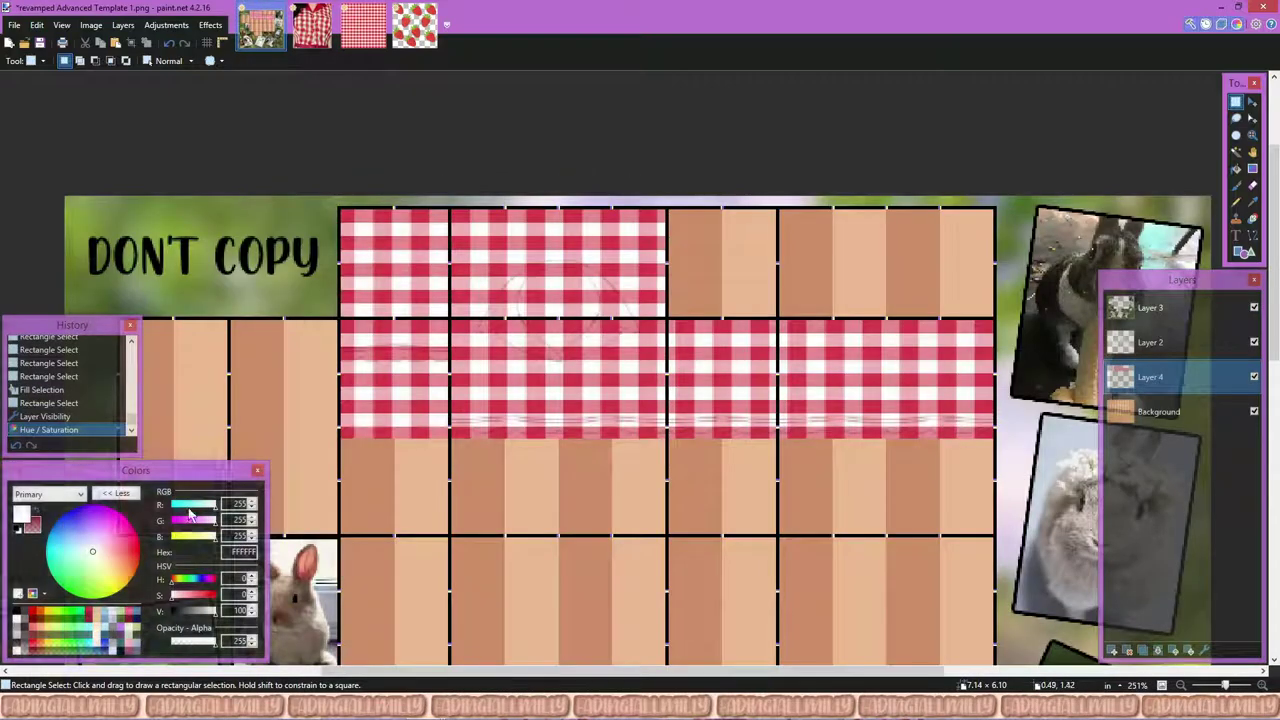
Step: Add a new layer above the gingham and lower Layer 4's opacity to 83 so the sketch lines show through
{"action": "key", "text": "ctrl+shift+n"}
{"action": "left_click", "coordinate": [1150, 411]}
{"action": "scroll", "coordinate": [374, 364], "scroll_direction": "up", "scroll_amount": 5}
{"action": "double_click", "coordinate": [1150, 411]}
{"action": "left_click_drag", "start_coordinate": [686, 380], "coordinate": [620, 380]}
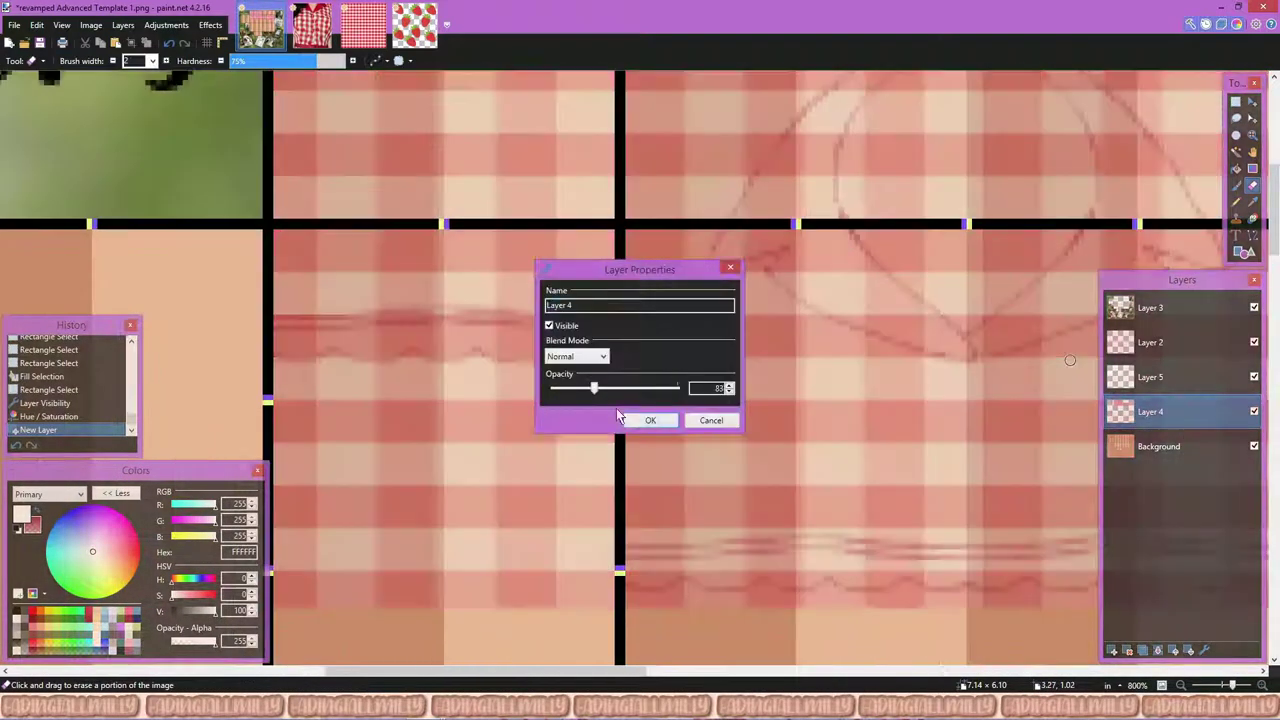
{"action": "left_click", "coordinate": [654, 417]}
Step: Clear Layer 4's gingham below the sleeve trim lines in the column left of the front panel
{"action": "key", "text": "e"}
{"action": "key", "text": "s"}
{"action": "left_click_drag", "start_coordinate": [243, 357], "coordinate": [528, 514]}
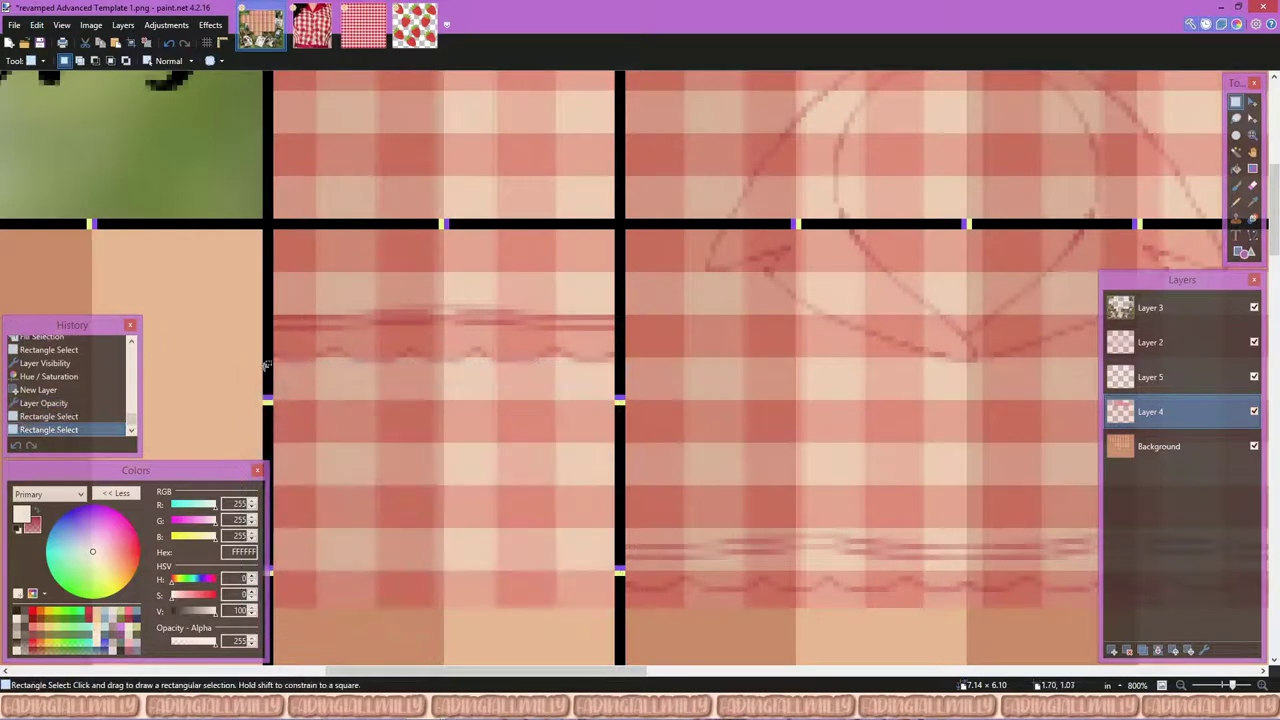
{"action": "left_click_drag", "start_coordinate": [262, 330], "coordinate": [555, 603]}
{"action": "left_click_drag", "start_coordinate": [555, 466], "coordinate": [614, 466]}
{"action": "key", "text": "BackSpace"}
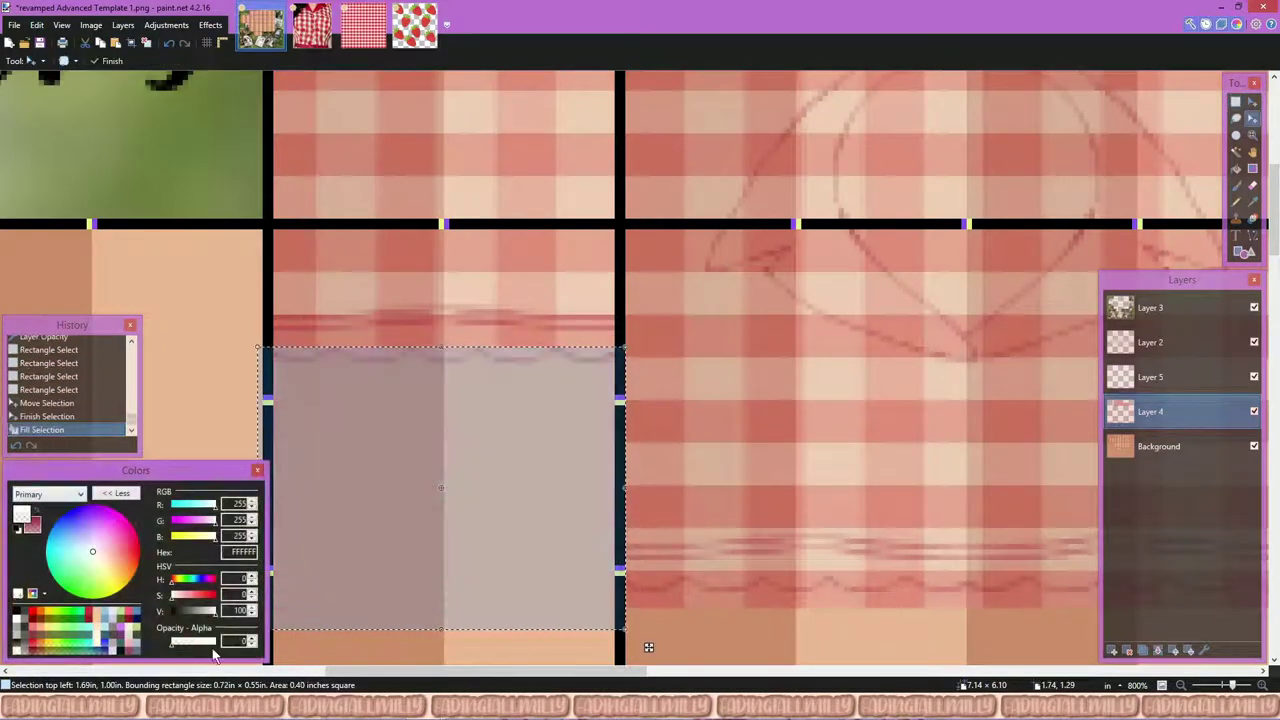
{"action": "key", "text": "e"}
{"action": "scroll", "coordinate": [307, 325], "scroll_direction": "up", "scroll_amount": 2}
{"action": "scroll", "coordinate": [307, 325], "scroll_direction": "up", "scroll_amount": 3}
{"action": "left_click_drag", "start_coordinate": [250, 340], "coordinate": [335, 360]}
{"action": "key", "text": "ctrl+z"}
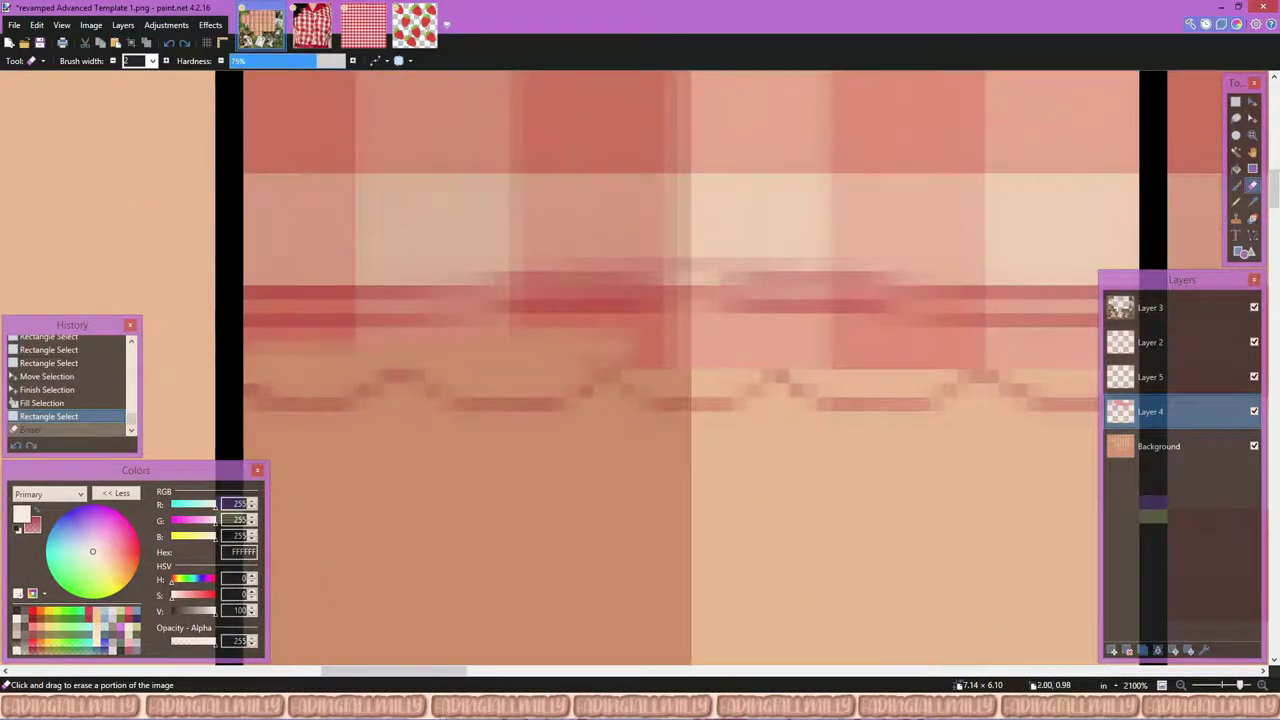
Step: Clear the remaining strip of gingham over the scalloped line in the column left of the front panel
{"action": "scroll", "coordinate": [712, 350], "scroll_direction": "down", "scroll_amount": 3}
{"action": "key", "text": "s"}
{"action": "left_click_drag", "start_coordinate": [856, 426], "coordinate": [388, 343]}
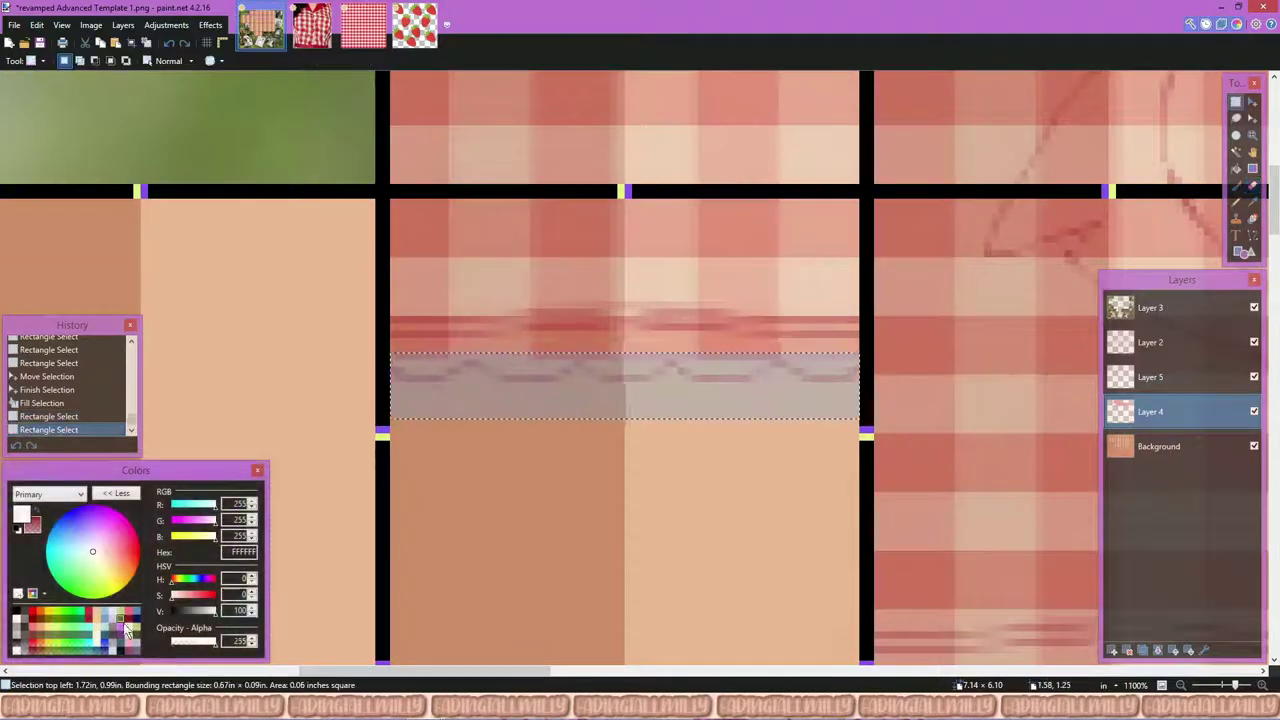
{"action": "key", "text": "BackSpace"}
{"action": "left_click", "coordinate": [453, 373]}
Step: Clear the gingham strip along the scalloped hem line across the front panel and the panels to its right
{"action": "scroll", "coordinate": [453, 373], "scroll_direction": "down", "scroll_amount": 2}
{"action": "left_click_drag", "start_coordinate": [20, 400], "coordinate": [950, 470]}
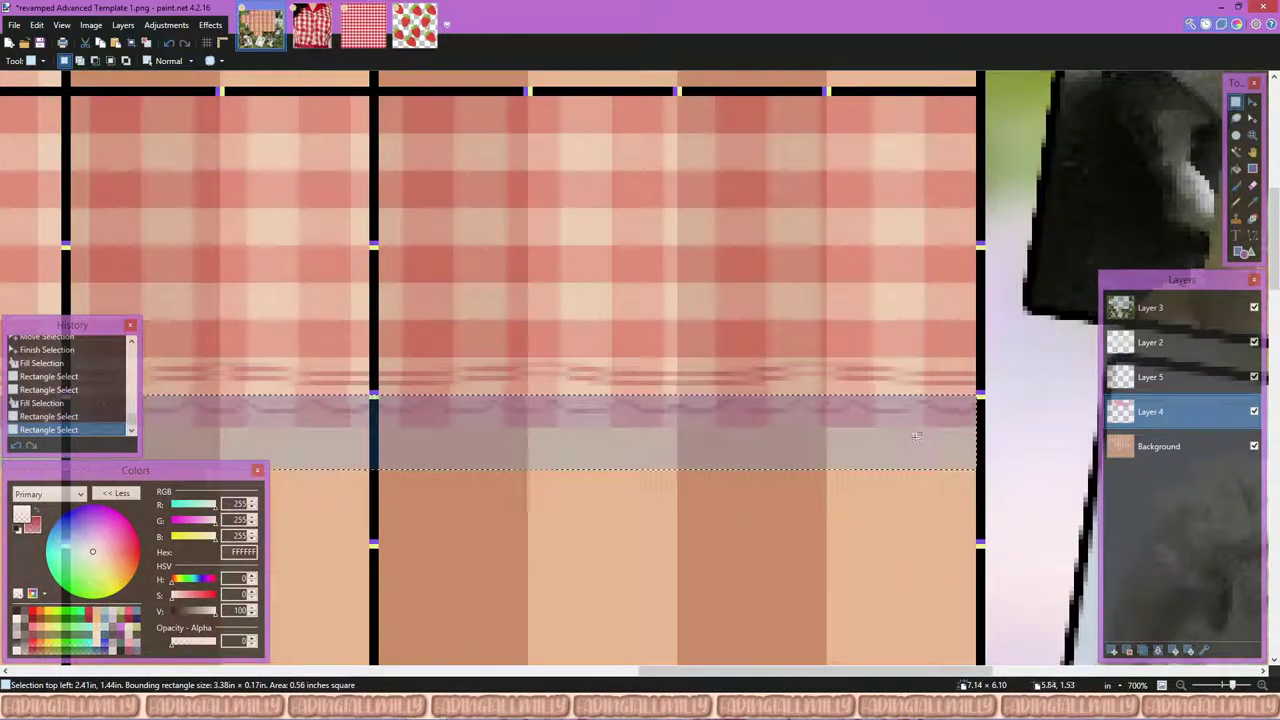
{"action": "key", "text": "BackSpace"}
{"action": "left_click", "coordinate": [692, 332]}
Step: Restore full colour opacity and erase Layer 4's gingham inside the neckline, slightly past the collar's inner outline
{"action": "scroll", "coordinate": [692, 332], "scroll_direction": "down", "scroll_amount": 4}
{"action": "scroll", "coordinate": [692, 332], "scroll_direction": "up", "scroll_amount": 7}
{"action": "key", "text": "e"}
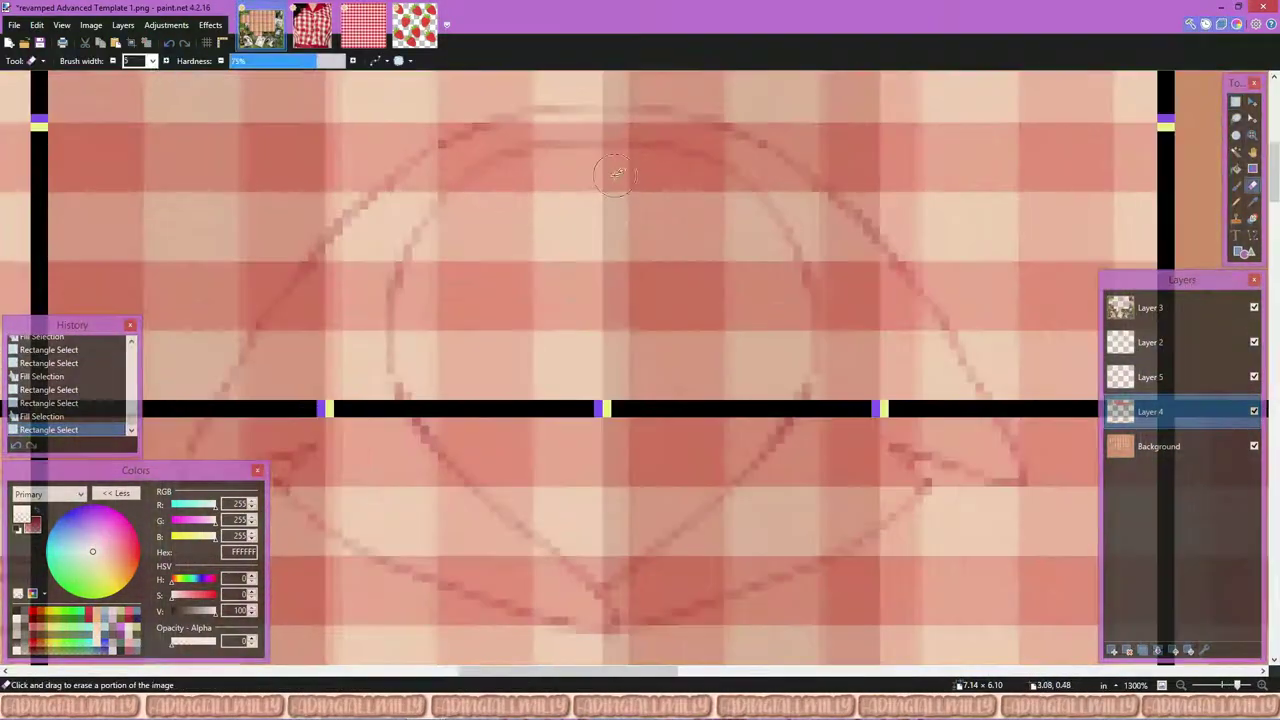
{"action": "left_click", "coordinate": [220, 636]}
{"action": "left_click_drag", "start_coordinate": [598, 265], "coordinate": [610, 365]}
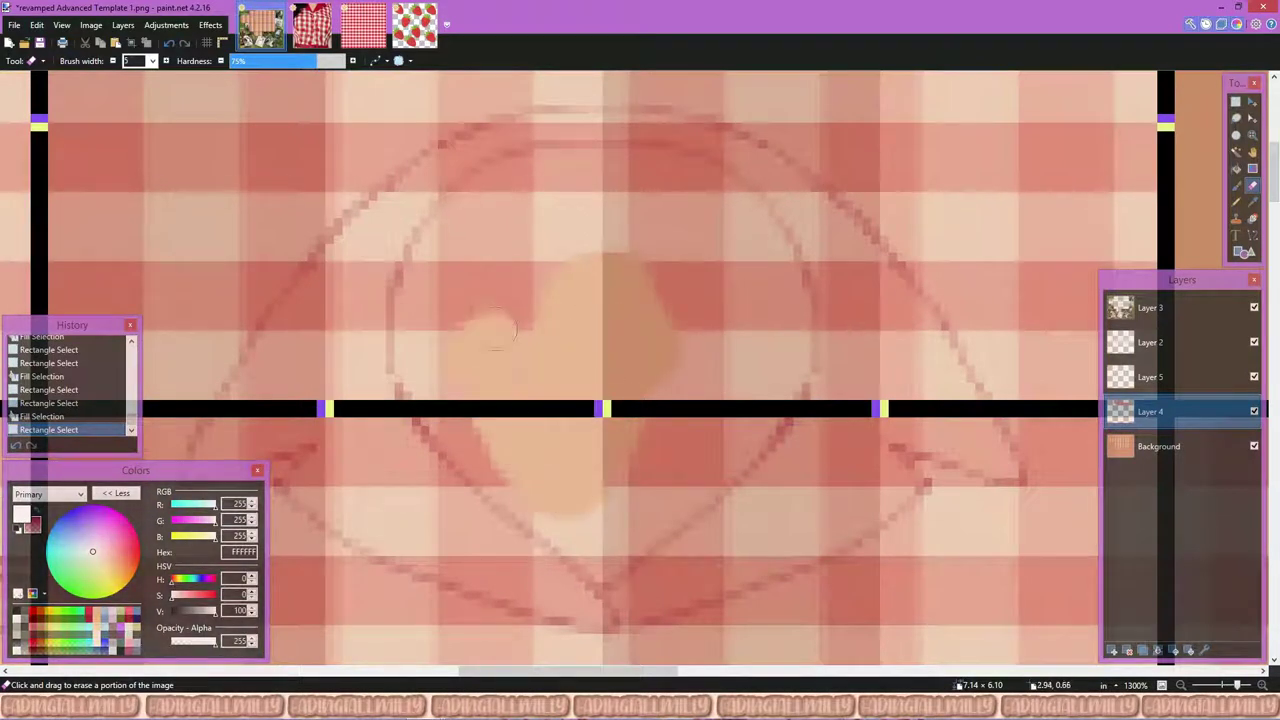
{"action": "mouse_move", "coordinate": [497, 330]}
{"action": "left_mouse_down"}
{"action": "mouse_move", "coordinate": [600, 215]}
{"action": "mouse_move", "coordinate": [480, 155]}
{"action": "mouse_move", "coordinate": [420, 440]}
{"action": "mouse_move", "coordinate": [700, 540]}
{"action": "mouse_move", "coordinate": [720, 510]}
{"action": "left_mouse_up"}
{"action": "key", "text": "ctrl+z"}
{"action": "mouse_move", "coordinate": [610, 150]}
{"action": "left_mouse_down"}
{"action": "mouse_move", "coordinate": [450, 175]}
{"action": "mouse_move", "coordinate": [440, 440]}
{"action": "mouse_move", "coordinate": [505, 515]}
{"action": "left_mouse_up"}
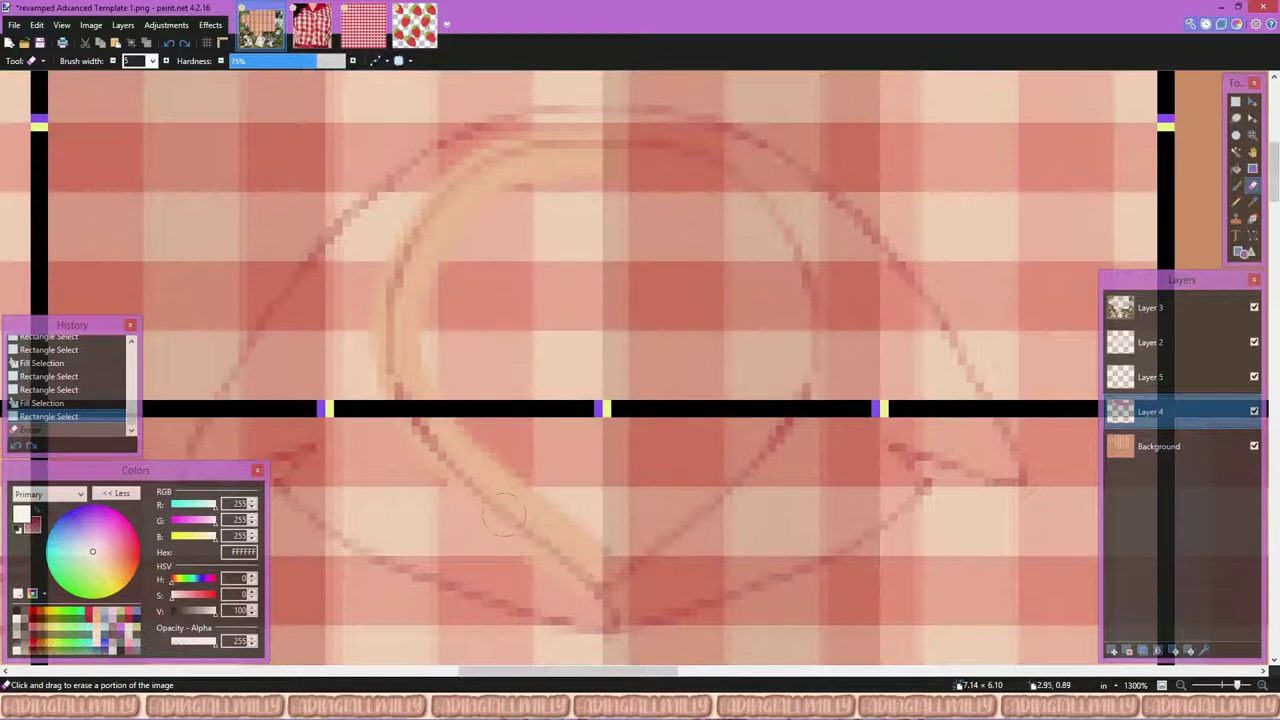
{"action": "mouse_move", "coordinate": [447, 200]}
{"action": "left_mouse_down"}
{"action": "mouse_move", "coordinate": [587, 155]}
{"action": "mouse_move", "coordinate": [815, 255]}
{"action": "left_mouse_up"}
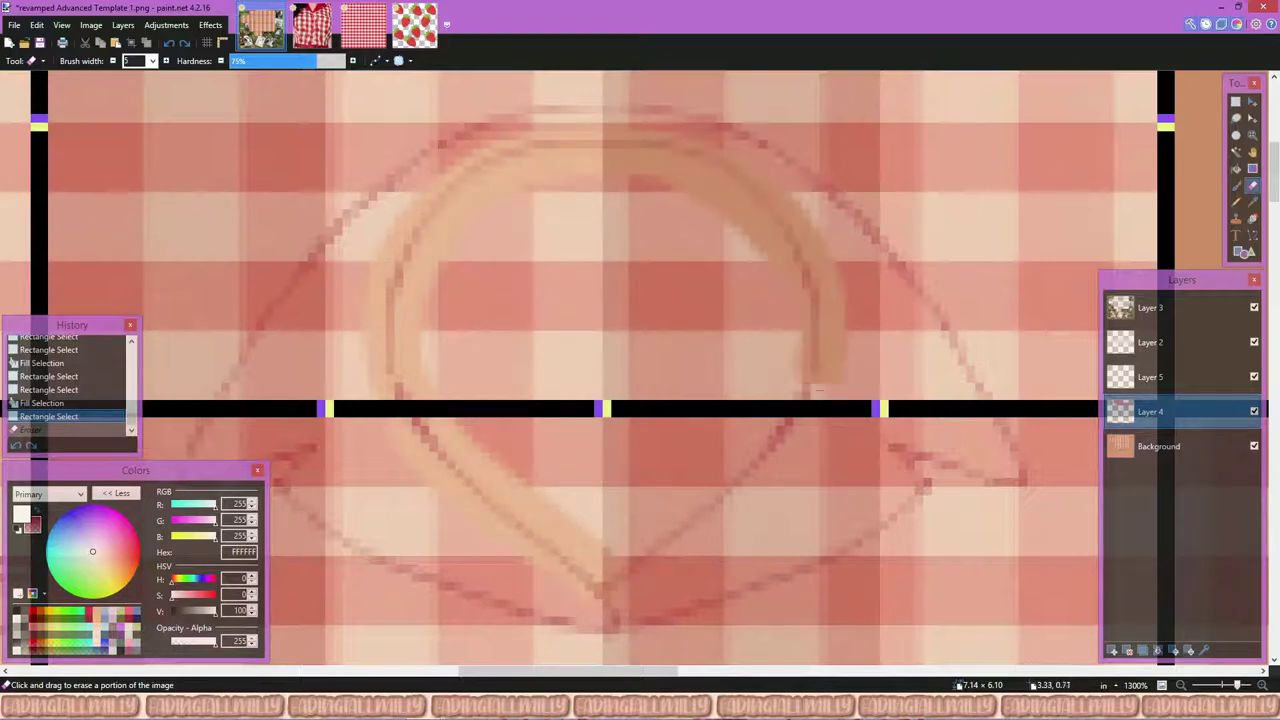
{"action": "mouse_move", "coordinate": [818, 388]}
{"action": "left_mouse_down"}
{"action": "mouse_move", "coordinate": [745, 491]}
{"action": "mouse_move", "coordinate": [600, 590]}
{"action": "left_mouse_up"}
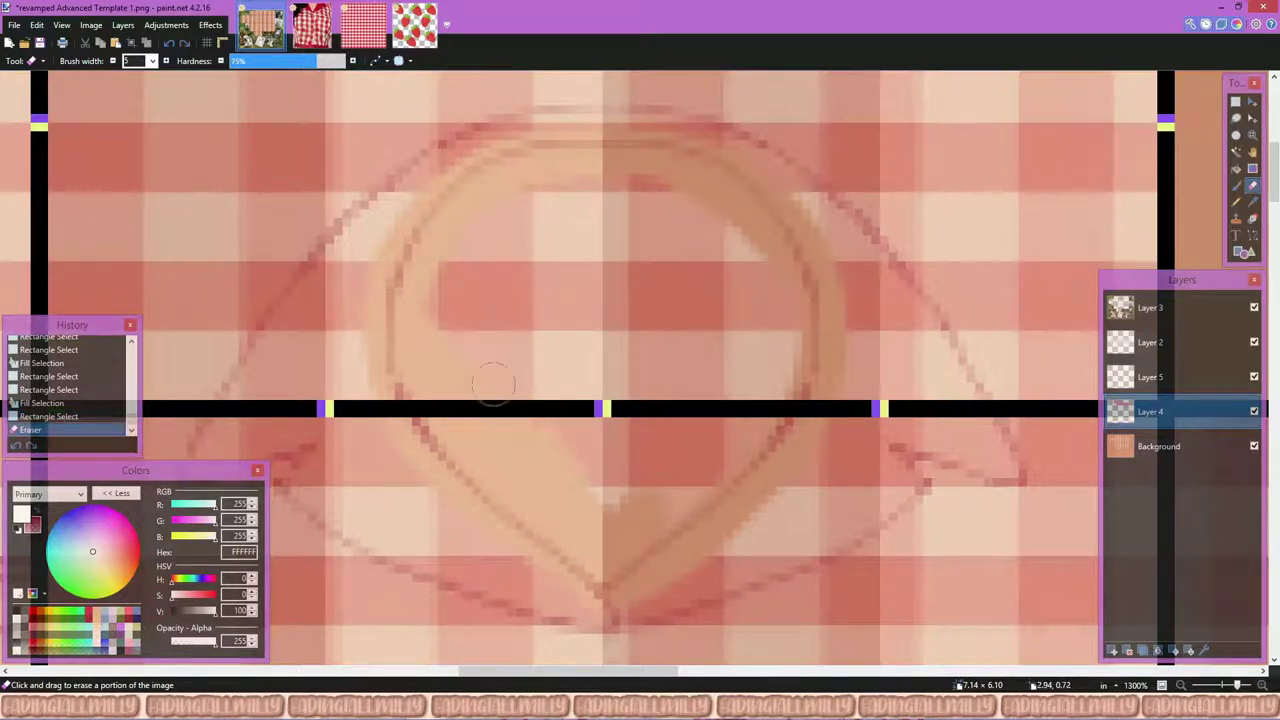
{"action": "left_click_drag", "start_coordinate": [608, 395], "coordinate": [715, 500]}
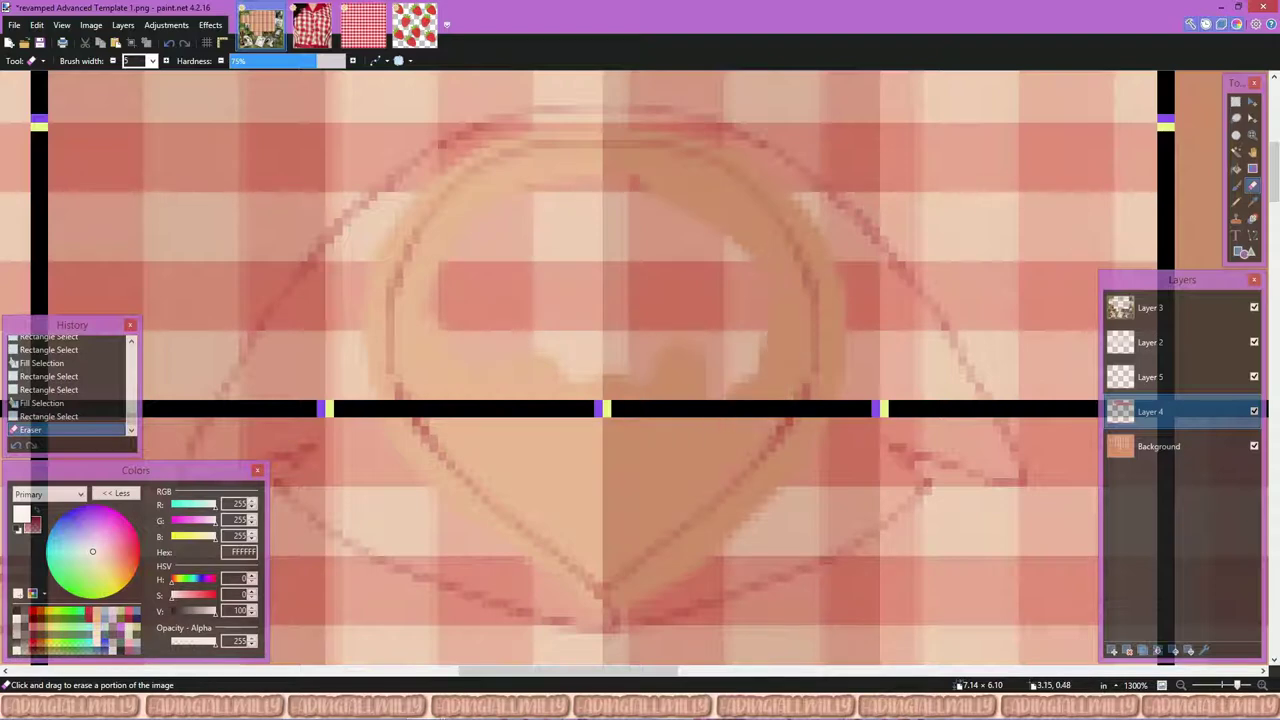
{"action": "mouse_move", "coordinate": [425, 303]}
{"action": "left_mouse_down"}
{"action": "mouse_move", "coordinate": [435, 358]}
{"action": "mouse_move", "coordinate": [503, 386]}
{"action": "mouse_move", "coordinate": [559, 354]}
{"action": "mouse_move", "coordinate": [735, 373]}
{"action": "left_mouse_up"}
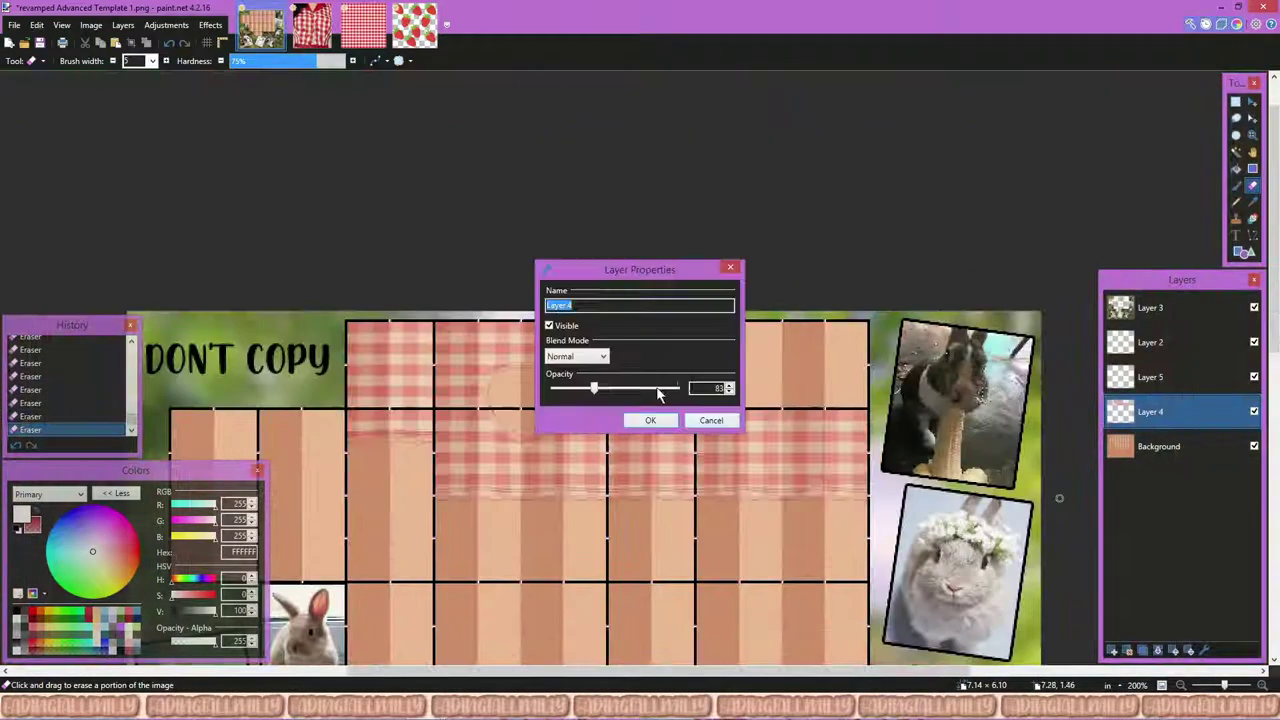
Step: Return Layer 4 to full opacity and ready the paintbrush with a red colour on Layer 5
{"action": "left_click", "coordinate": [649, 417]}
{"action": "left_click", "coordinate": [1150, 377]}
{"action": "key", "text": "b"}
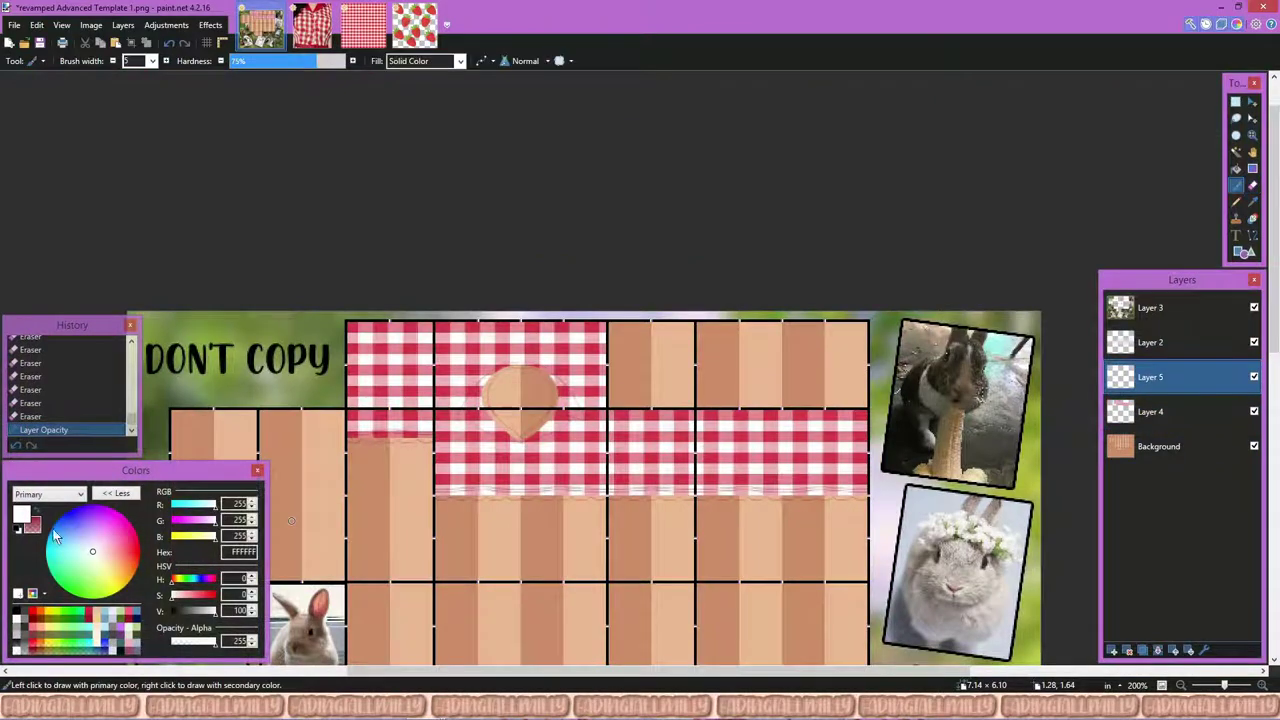
{"action": "left_click", "coordinate": [92, 622]}
Step: Hide Layer 4 and paint the scalloped trim in red D32C40 on Layer 5, from the column's left edge to its middle
{"action": "scroll", "coordinate": [354, 444], "scroll_direction": "up", "scroll_amount": 8}
{"action": "left_click_drag", "start_coordinate": [320, 410], "coordinate": [868, 395]}
{"action": "left_click", "coordinate": [1254, 411]}
{"action": "mouse_move", "coordinate": [320, 402]}
{"action": "left_mouse_down"}
{"action": "mouse_move", "coordinate": [495, 414]}
{"action": "mouse_move", "coordinate": [362, 406]}
{"action": "mouse_move", "coordinate": [460, 391]}
{"action": "mouse_move", "coordinate": [498, 412]}
{"action": "mouse_move", "coordinate": [601, 394]}
{"action": "mouse_move", "coordinate": [620, 409]}
{"action": "mouse_move", "coordinate": [633, 368]}
{"action": "left_mouse_up"}
{"action": "key", "text": "ctrl+z"}
{"action": "left_click", "coordinate": [128, 620]}
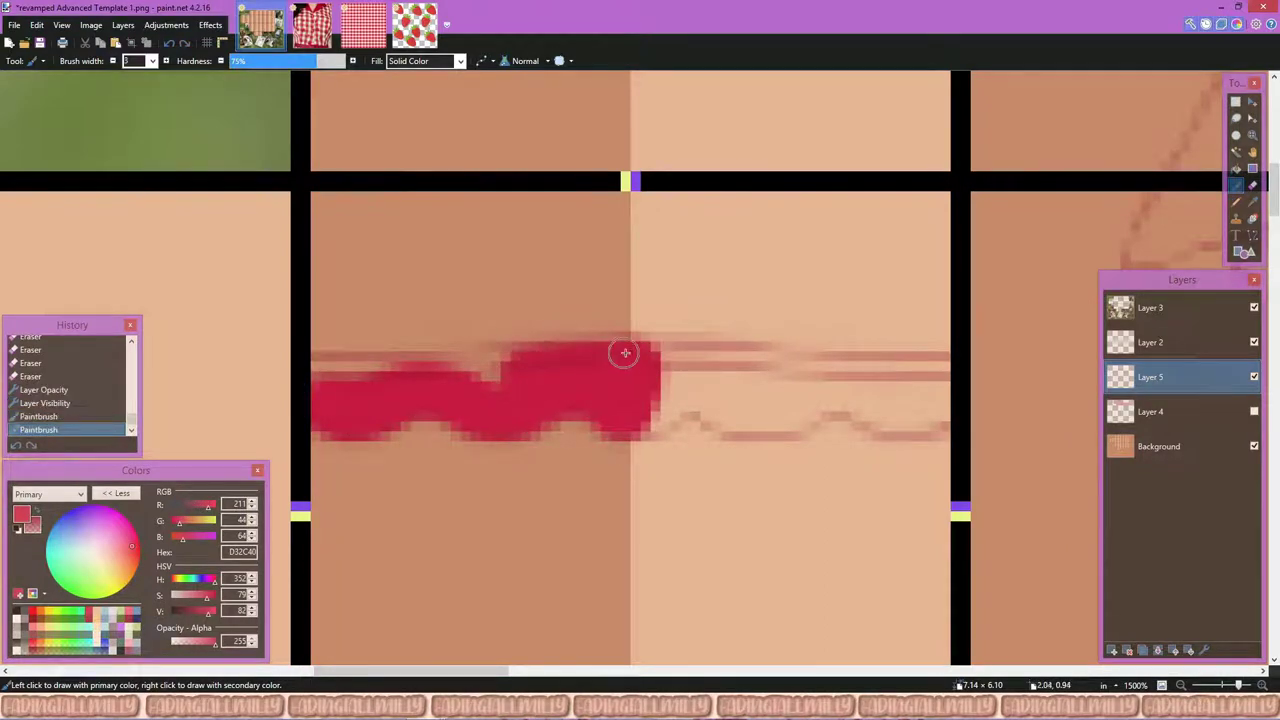
{"action": "key", "text": "ctrl+z"}
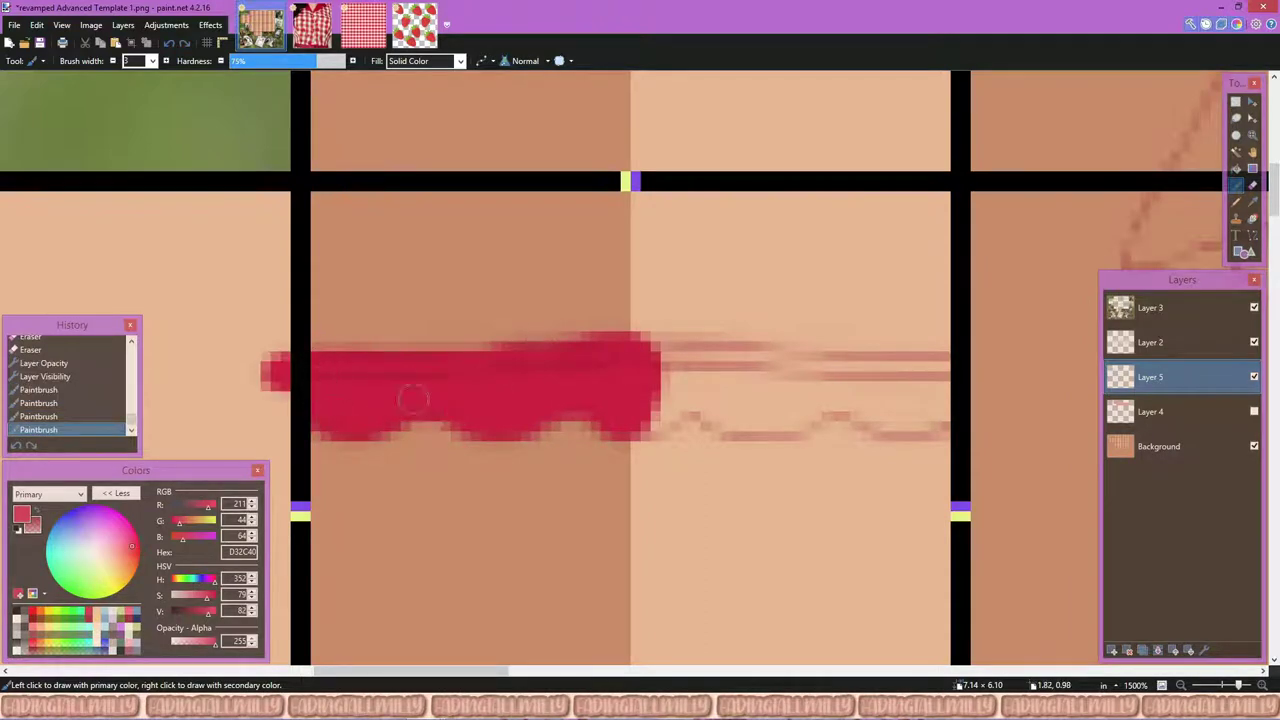
Step: Tidy the painted trim's scallop near the column's middle and fill in its upper edge with red
{"action": "key", "text": "e"}
{"action": "left_click_drag", "start_coordinate": [646, 480], "coordinate": [633, 424]}
{"action": "key", "text": "b"}
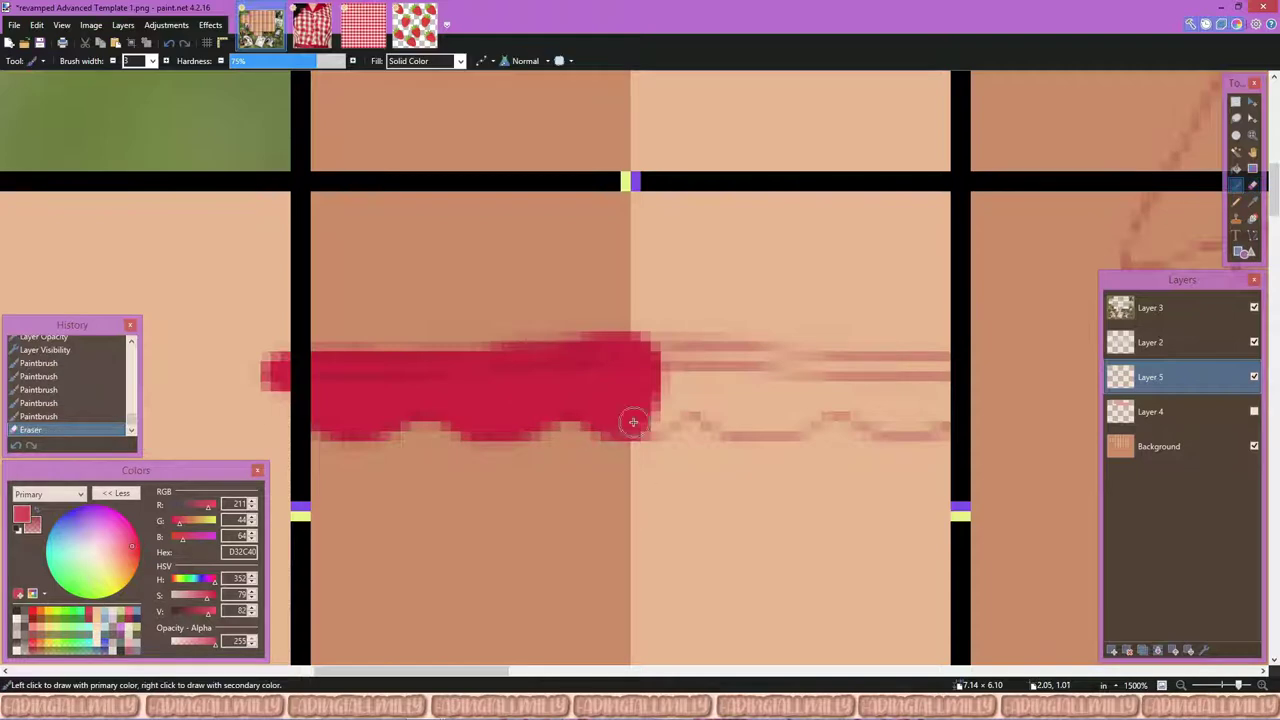
{"action": "key", "text": "ctrl+z"}
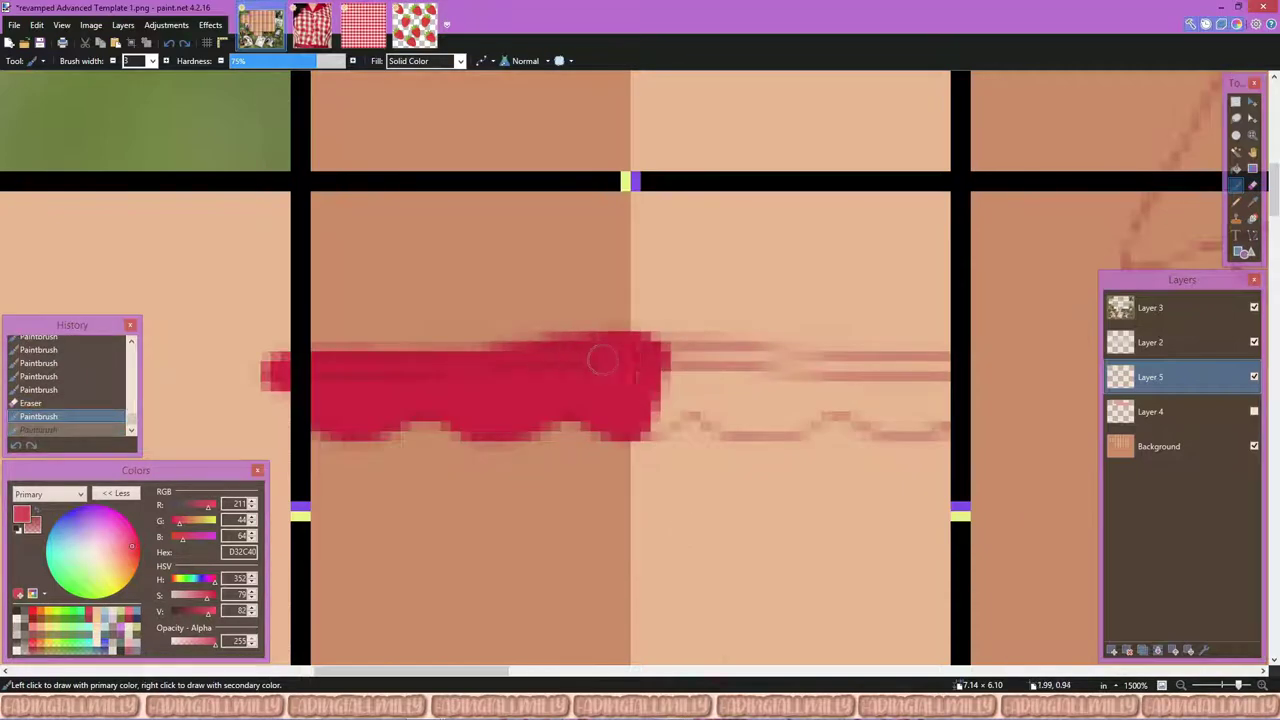
{"action": "left_click_drag", "start_coordinate": [530, 367], "coordinate": [470, 361]}
Step: Refine the red trim's upper edge and remove the paint spilling past the column's left border
{"action": "scroll", "coordinate": [307, 331], "scroll_direction": "up", "scroll_amount": 2}
{"action": "key", "text": "e"}
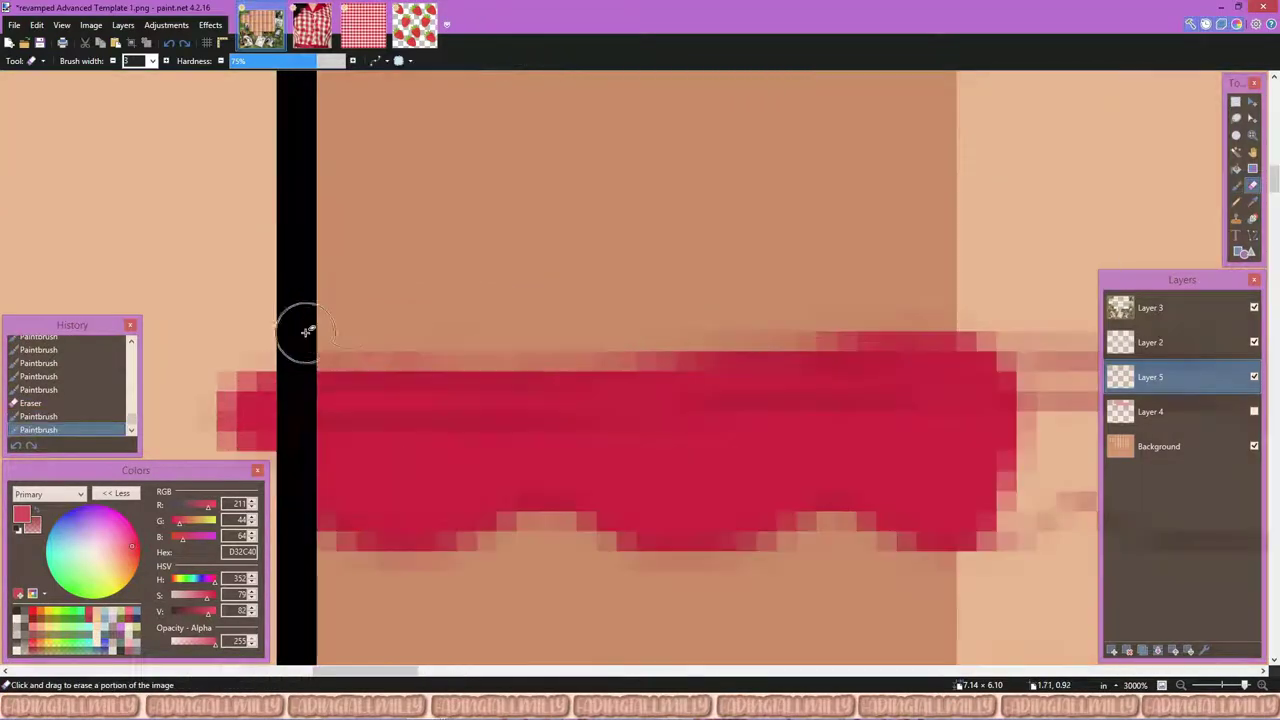
{"action": "key", "text": "b"}
{"action": "left_click_drag", "start_coordinate": [530, 394], "coordinate": [580, 423]}
{"action": "key", "text": "e"}
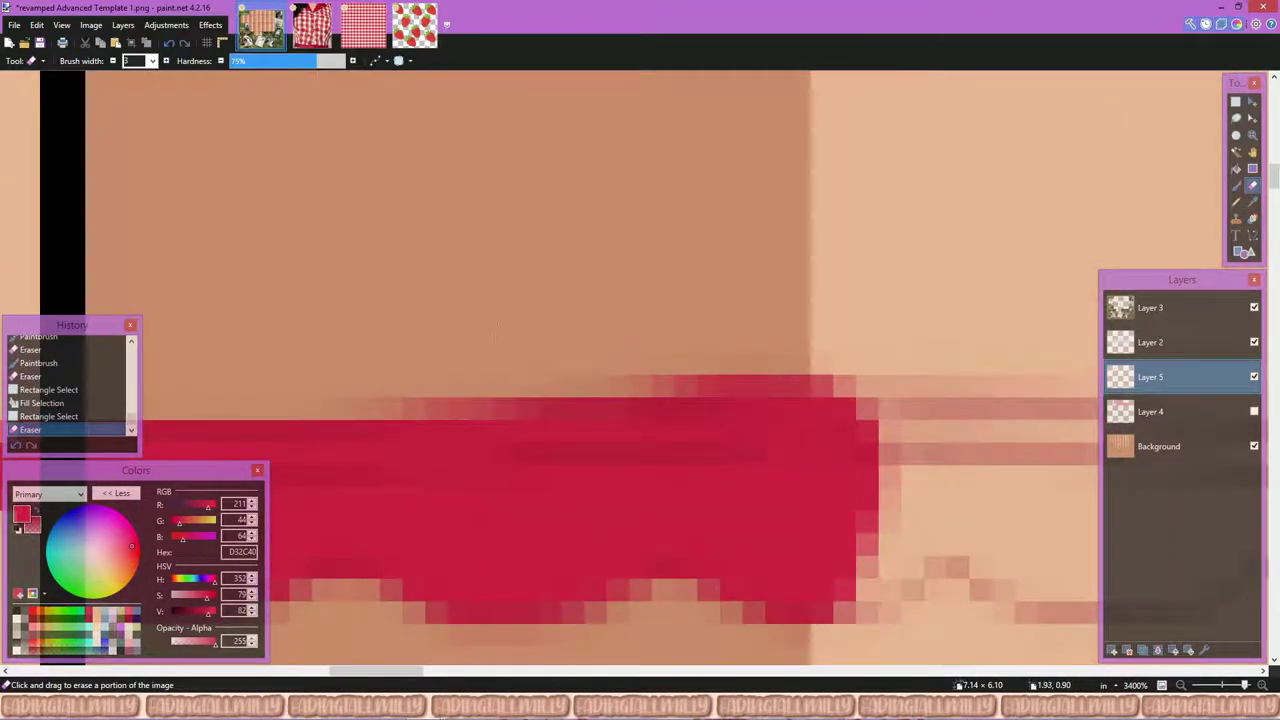
{"action": "left_click", "coordinate": [721, 447]}
Step: Show Layer 4's gingham again behind the red trim and make Layer 4 the active layer
{"action": "key", "text": "b"}
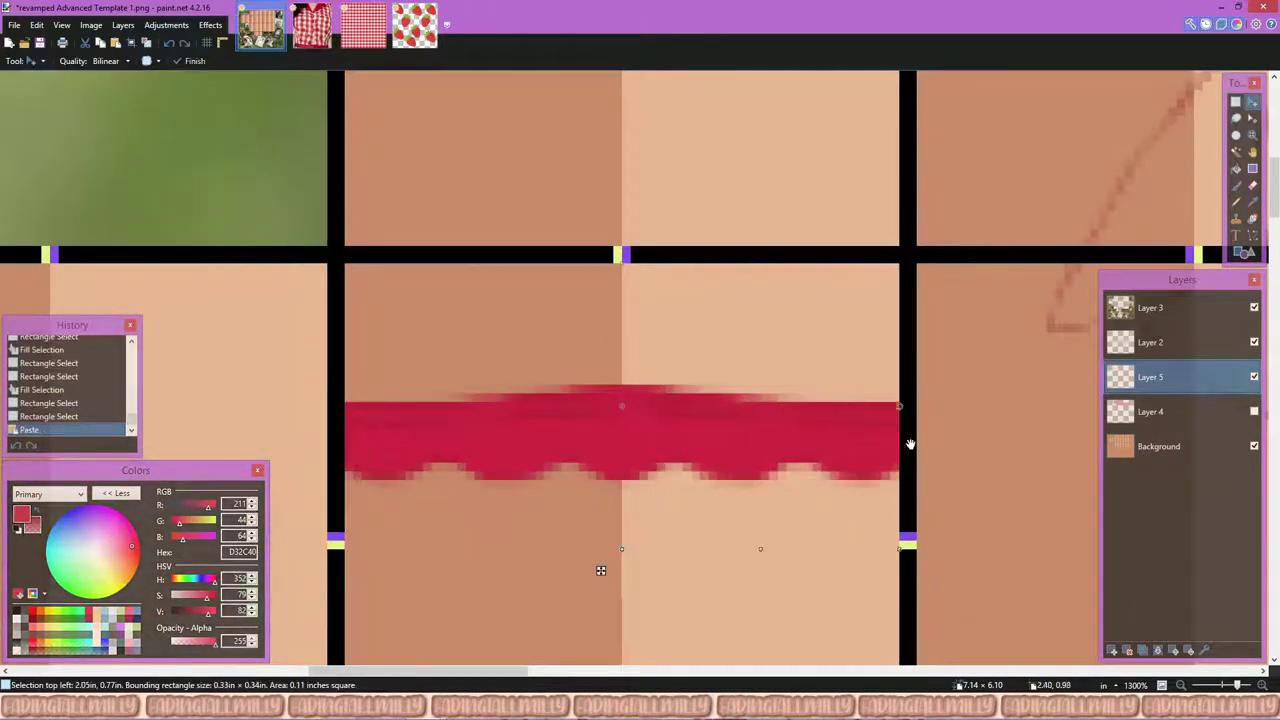
{"action": "left_click", "coordinate": [1256, 411]}
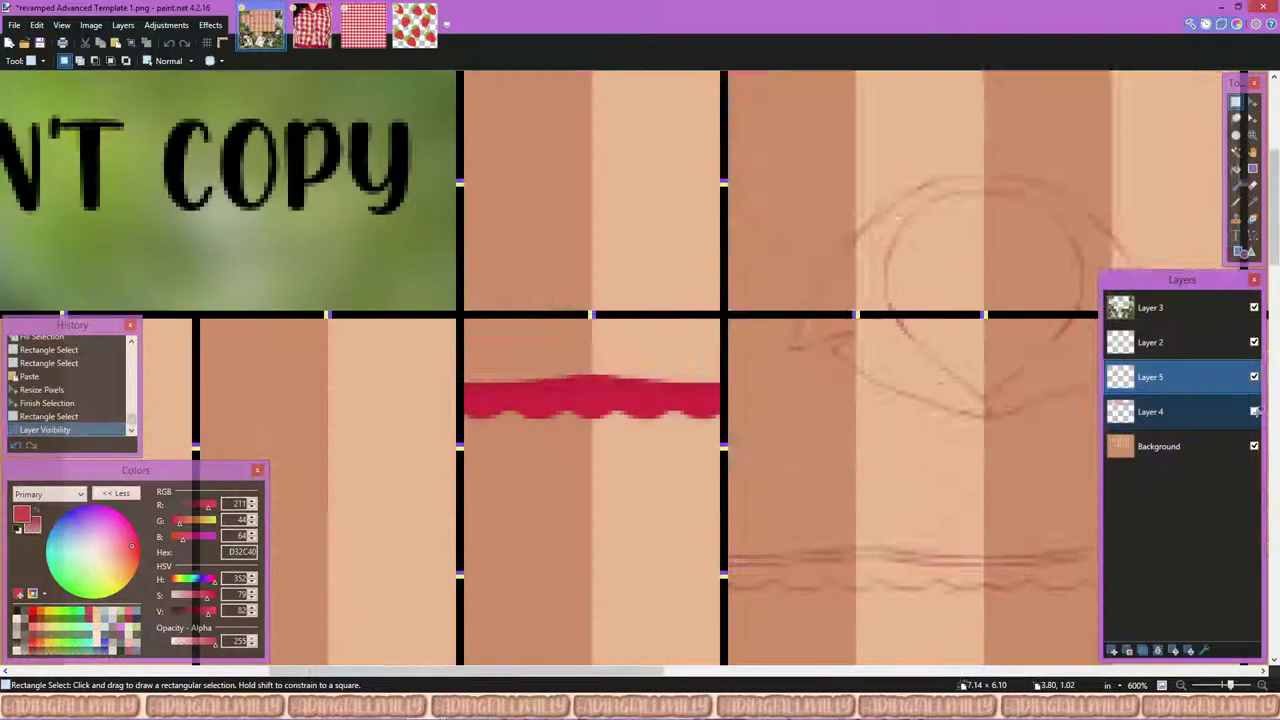
{"action": "scroll", "coordinate": [1160, 415], "scroll_direction": "down", "scroll_amount": 5}
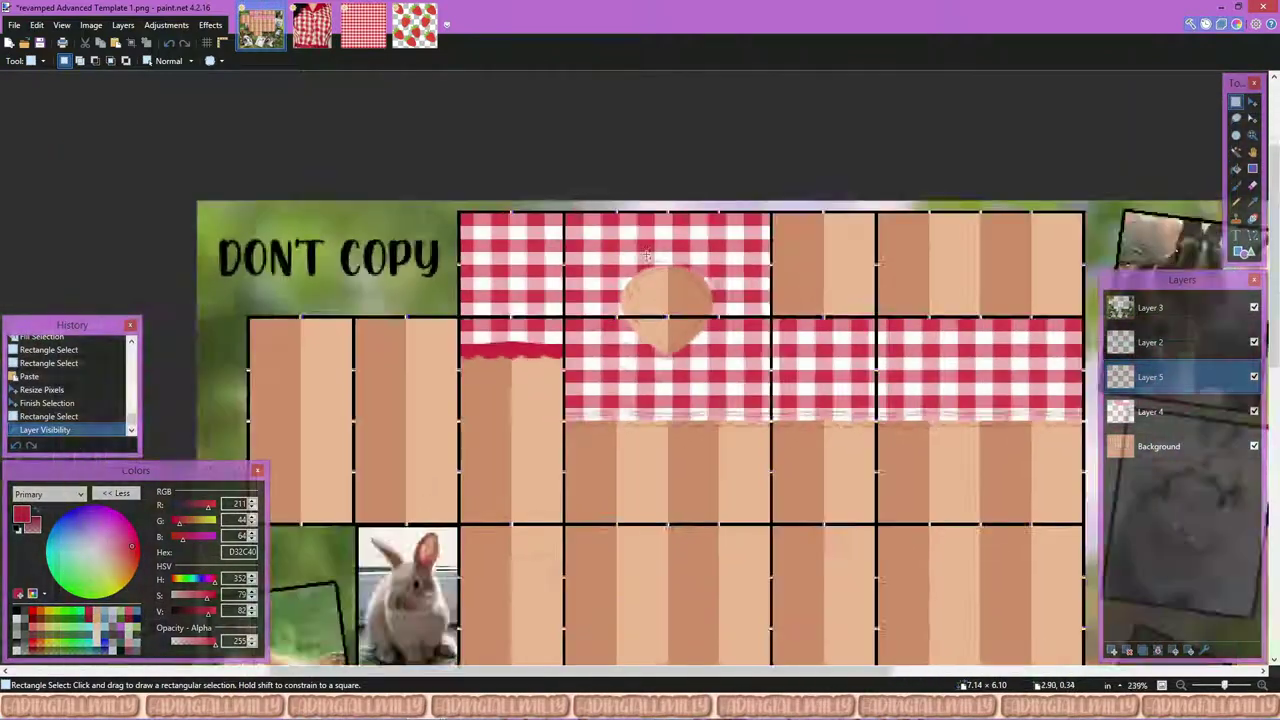
{"action": "scroll", "coordinate": [1160, 415], "scroll_direction": "up", "scroll_amount": 2}
{"action": "left_click", "coordinate": [1160, 415]}
{"action": "left_click", "coordinate": [210, 24]}
{"action": "left_click", "coordinate": [360, 300]}
{"action": "left_click_drag", "start_coordinate": [600, 190], "coordinate": [924, 92]}
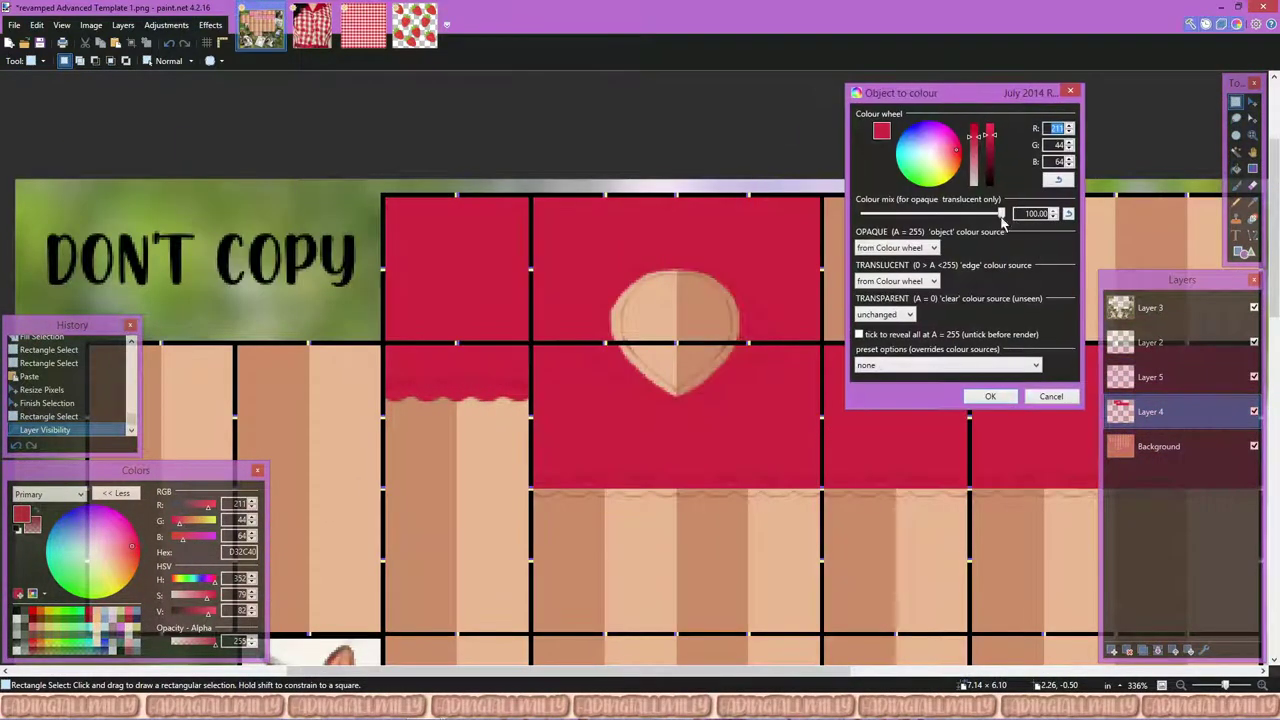
{"action": "left_click_drag", "start_coordinate": [1000, 213], "coordinate": [885, 215]}
{"action": "left_click", "coordinate": [1051, 396]}
Step: Tint Layer 4's gingham with the Object to colour effect, using dark red 158, 33, 49 at a colour mix of 6.81
{"action": "left_click", "coordinate": [210, 24]}
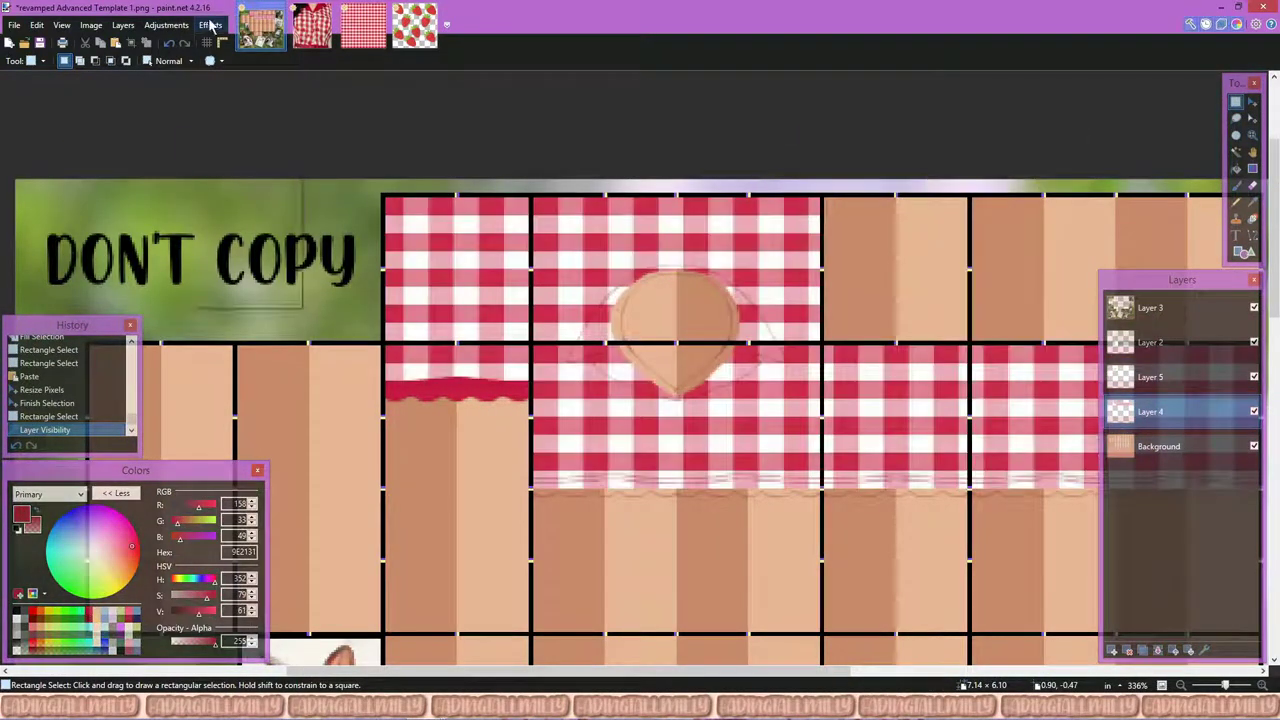
{"action": "mouse_move", "coordinate": [228, 171]}
{"action": "left_click", "coordinate": [350, 236]}
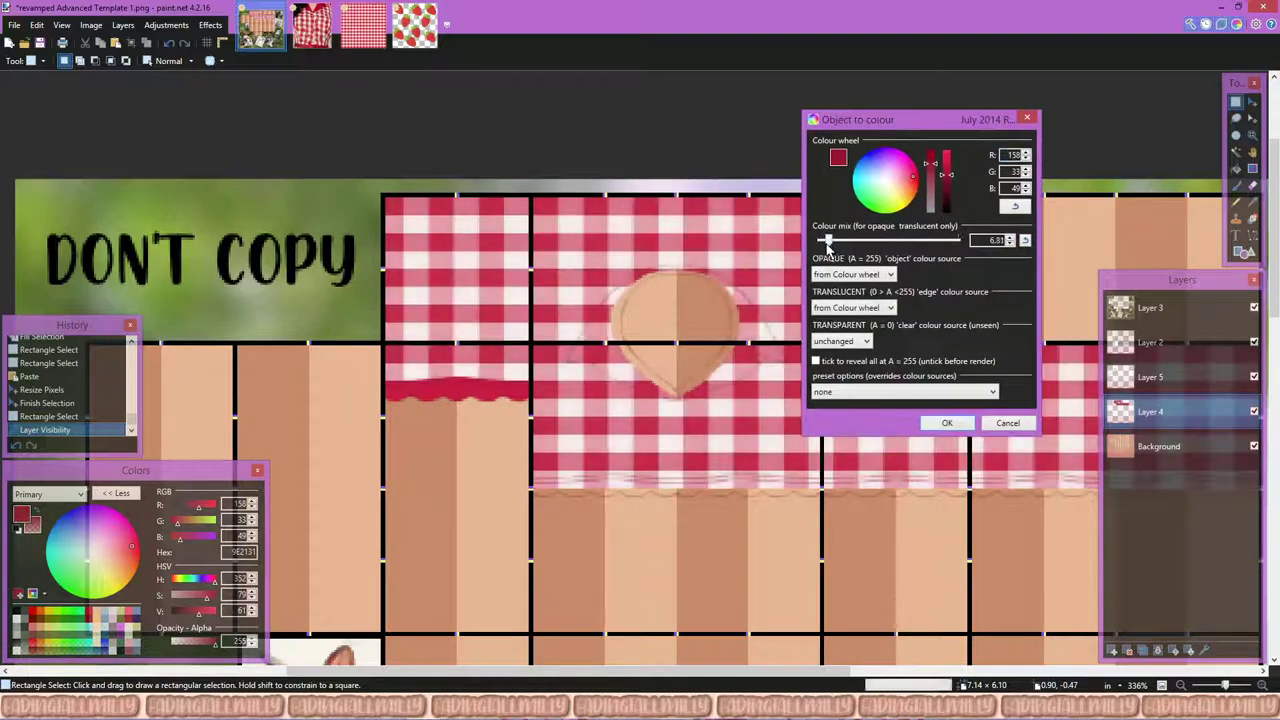
{"action": "left_click", "coordinate": [947, 422]}
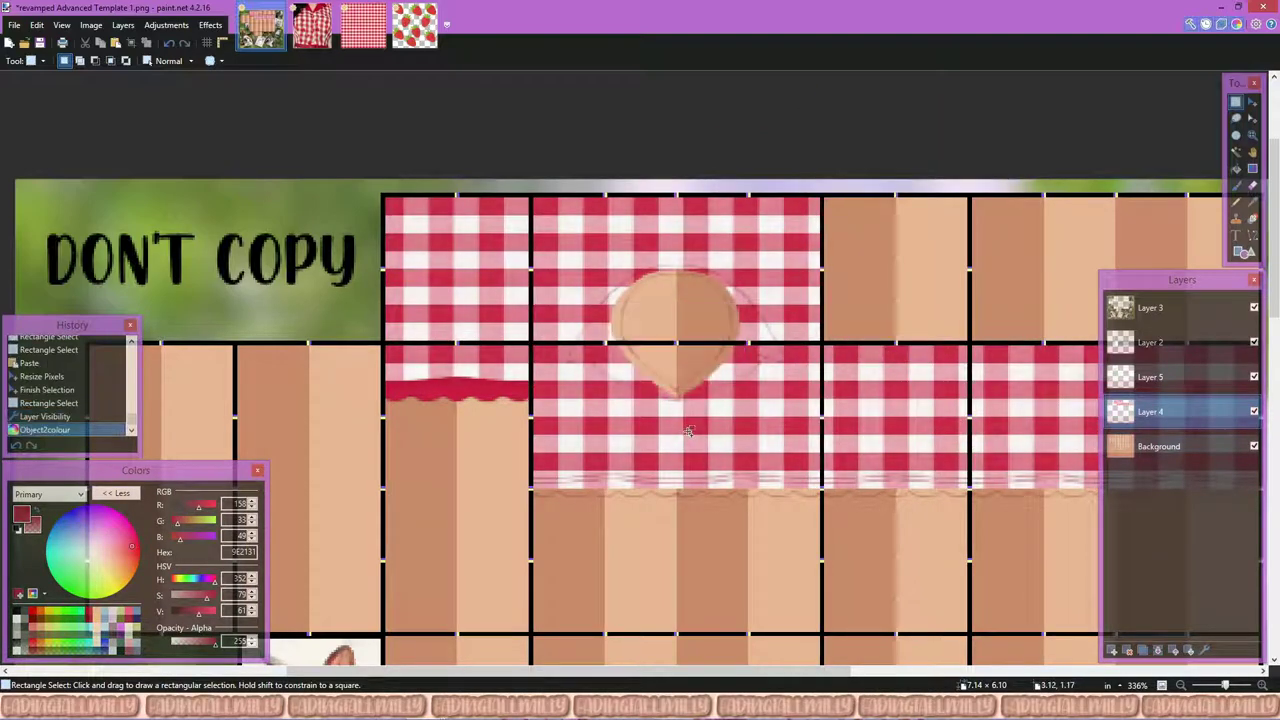
Step: Hide Layer 4 and clean up the red trim's scallops on Layer 5 with the Eraser and Paintbrush, using red 211, 44, 64
{"action": "left_click", "coordinate": [1150, 377]}
{"action": "scroll", "coordinate": [472, 370], "scroll_direction": "up", "scroll_amount": 3}
{"action": "left_click_drag", "start_coordinate": [330, 330], "coordinate": [510, 400]}
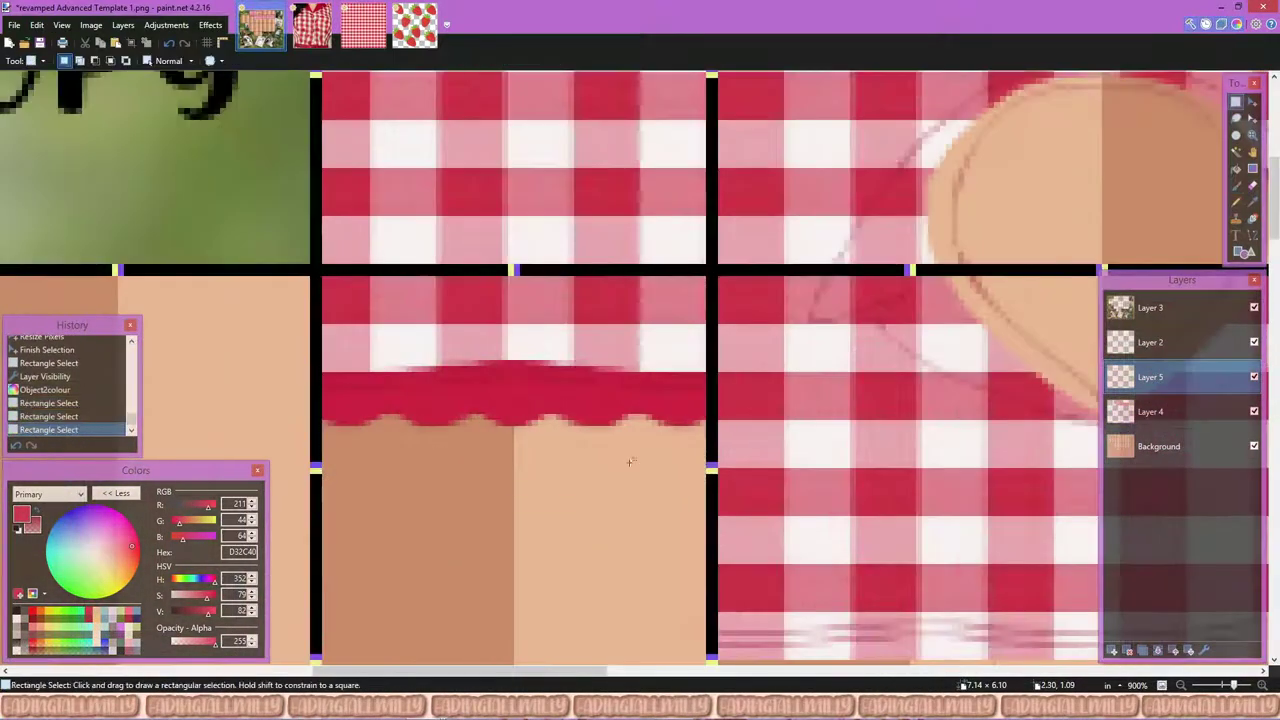
{"action": "left_click", "coordinate": [1254, 411]}
{"action": "key", "text": "e"}
{"action": "scroll", "coordinate": [330, 415], "scroll_direction": "up", "scroll_amount": 2}
{"action": "scroll", "coordinate": [330, 415], "scroll_direction": "up", "scroll_amount": 1}
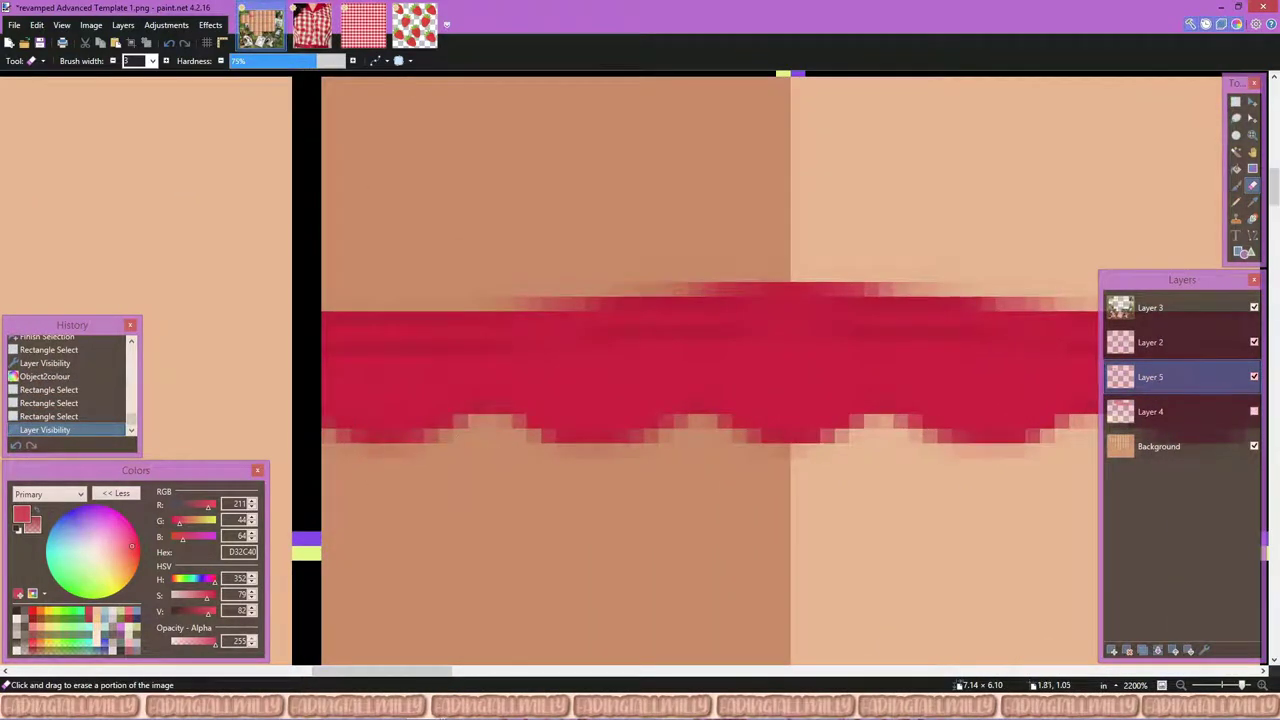
{"action": "left_click", "coordinate": [345, 463]}
{"action": "scroll", "coordinate": [350, 465], "scroll_direction": "up", "scroll_amount": 1}
{"action": "key", "text": "ctrl+y"}
{"action": "key", "text": "b"}
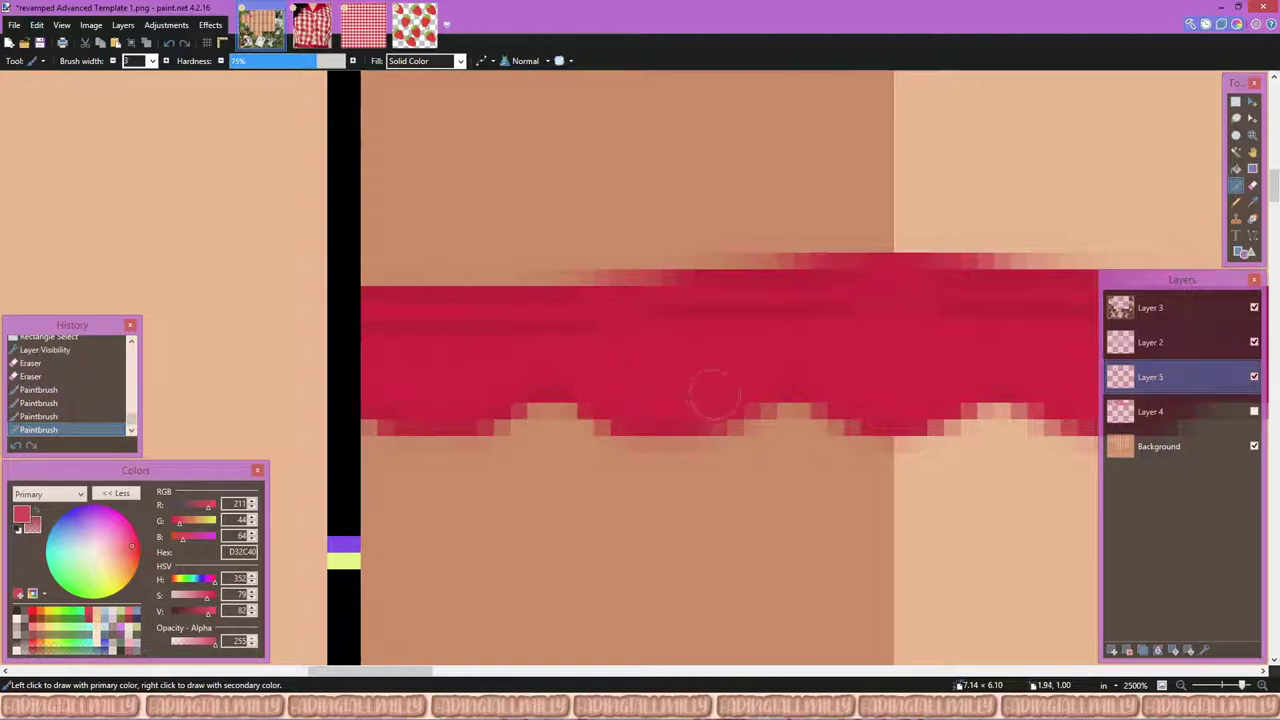
Step: Erase a straight strip of stray paint directly beneath the scallops of the trim's left half
{"action": "key", "text": "s"}
{"action": "left_click_drag", "start_coordinate": [960, 500], "coordinate": [366, 429]}
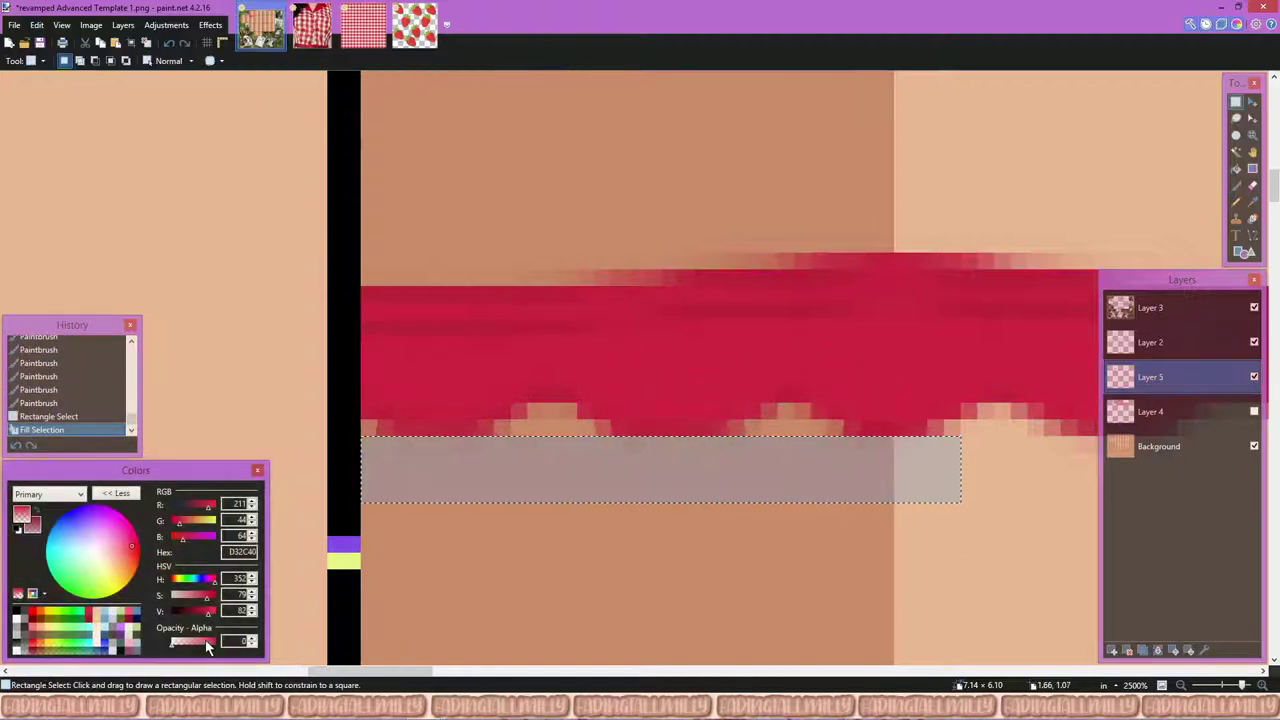
{"action": "key", "text": "BackSpace"}
Step: Mirror the trim's left half onto its right half, copy the trim along the hem of the other columns and show Layer 4
{"action": "scroll", "coordinate": [640, 400], "scroll_direction": "down", "scroll_amount": 2}
{"action": "left_click_drag", "start_coordinate": [350, 141], "coordinate": [621, 438]}
{"action": "key", "text": "ctrl+d"}
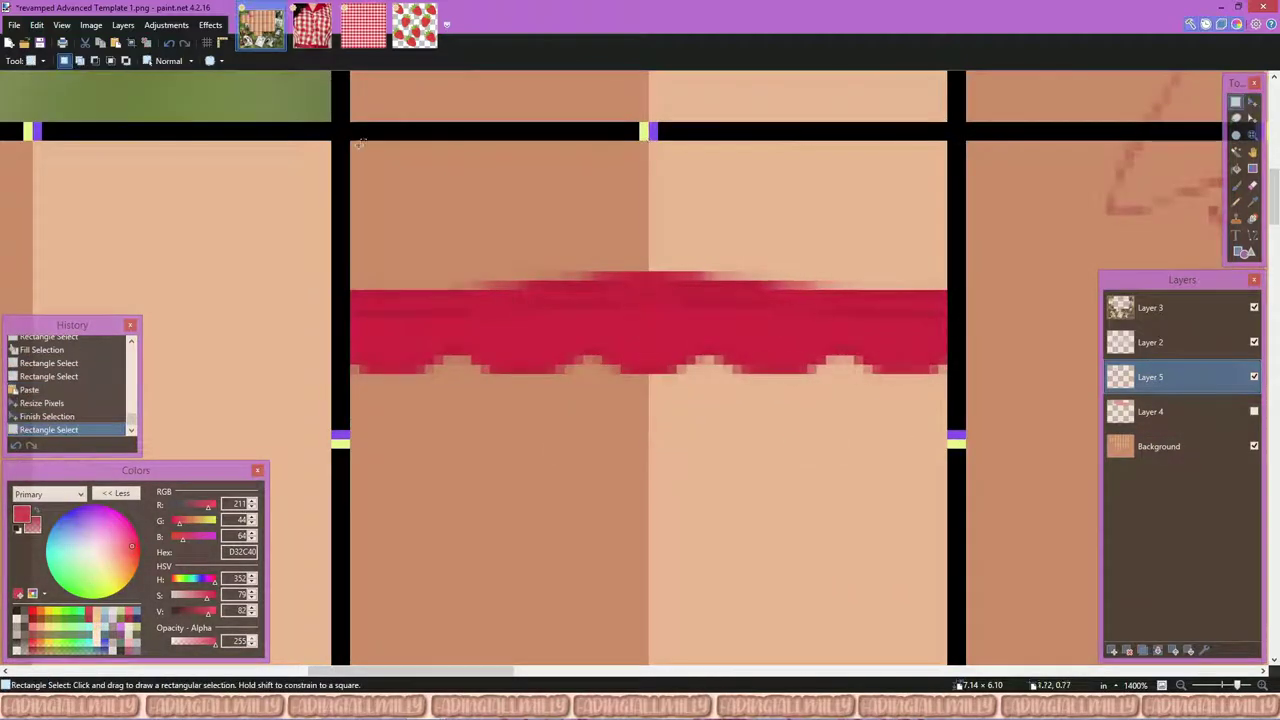
{"action": "left_click_drag", "start_coordinate": [350, 141], "coordinate": [946, 440]}
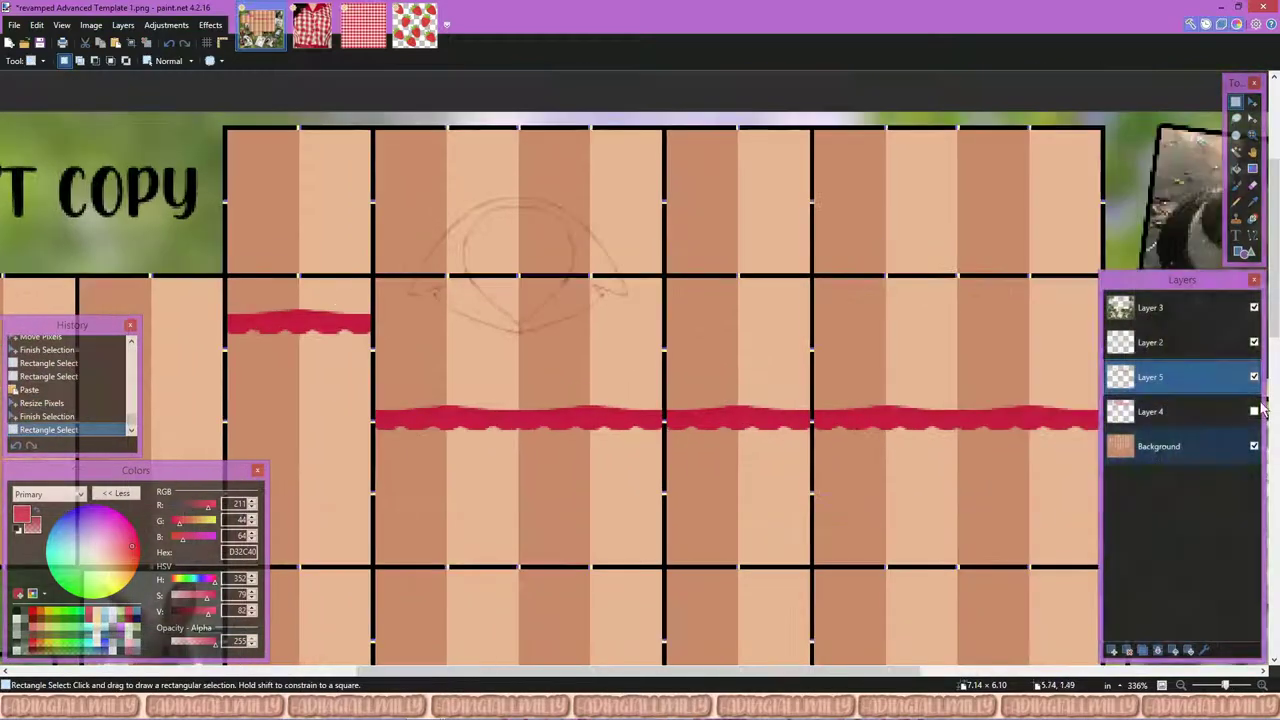
{"action": "left_click", "coordinate": [1254, 411]}
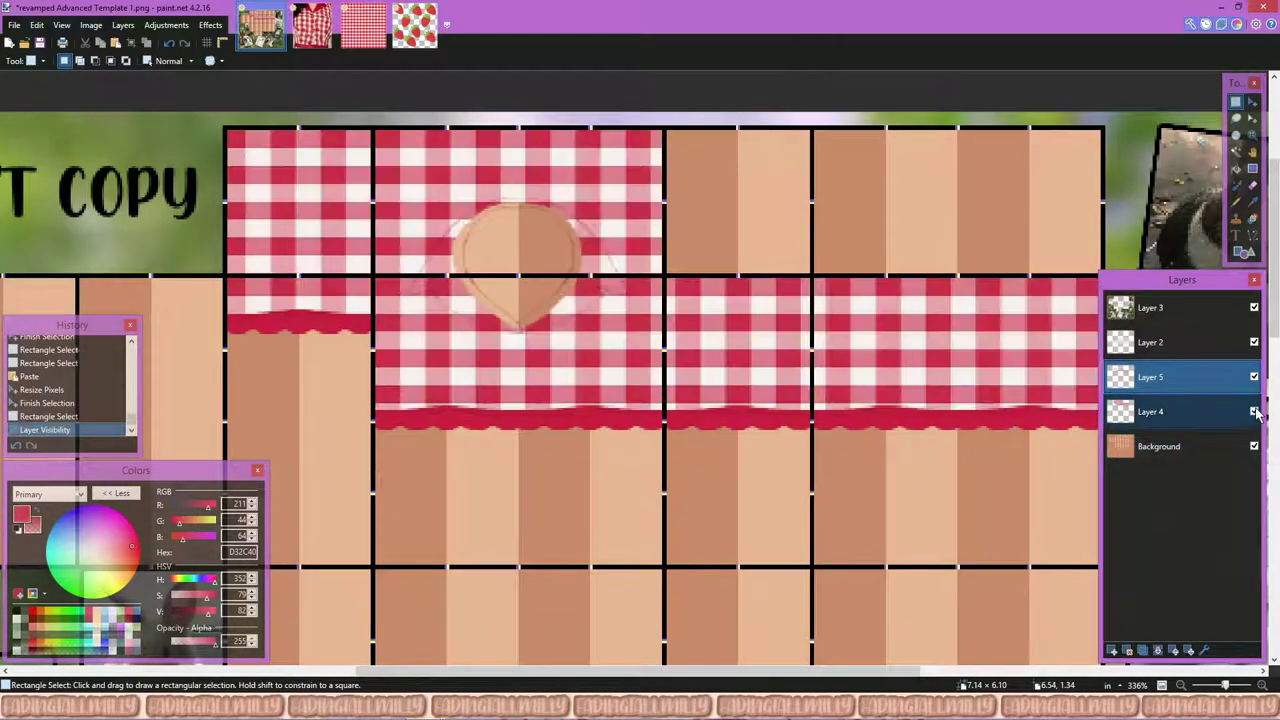
Step: Slightly brighten Layer 4's gingham and raise its contrast with the Brightness / Contrast adjustment
{"action": "left_click", "coordinate": [1230, 412]}
{"action": "left_click", "coordinate": [166, 25]}
{"action": "left_click", "coordinate": [200, 74]}
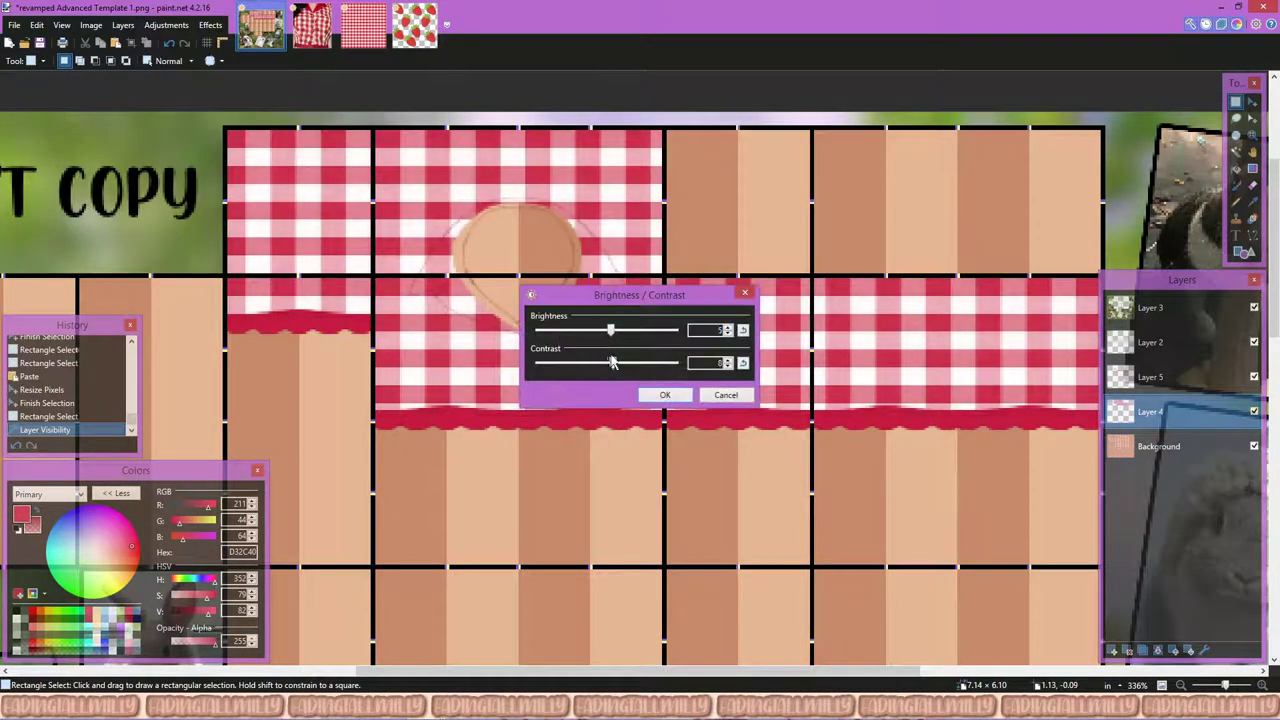
{"action": "left_click", "coordinate": [666, 397]}
Step: Adjust Layer 4's gingham with Hue / Saturation, using hue -2, saturation 106 and lightness 2
{"action": "left_click", "coordinate": [166, 25]}
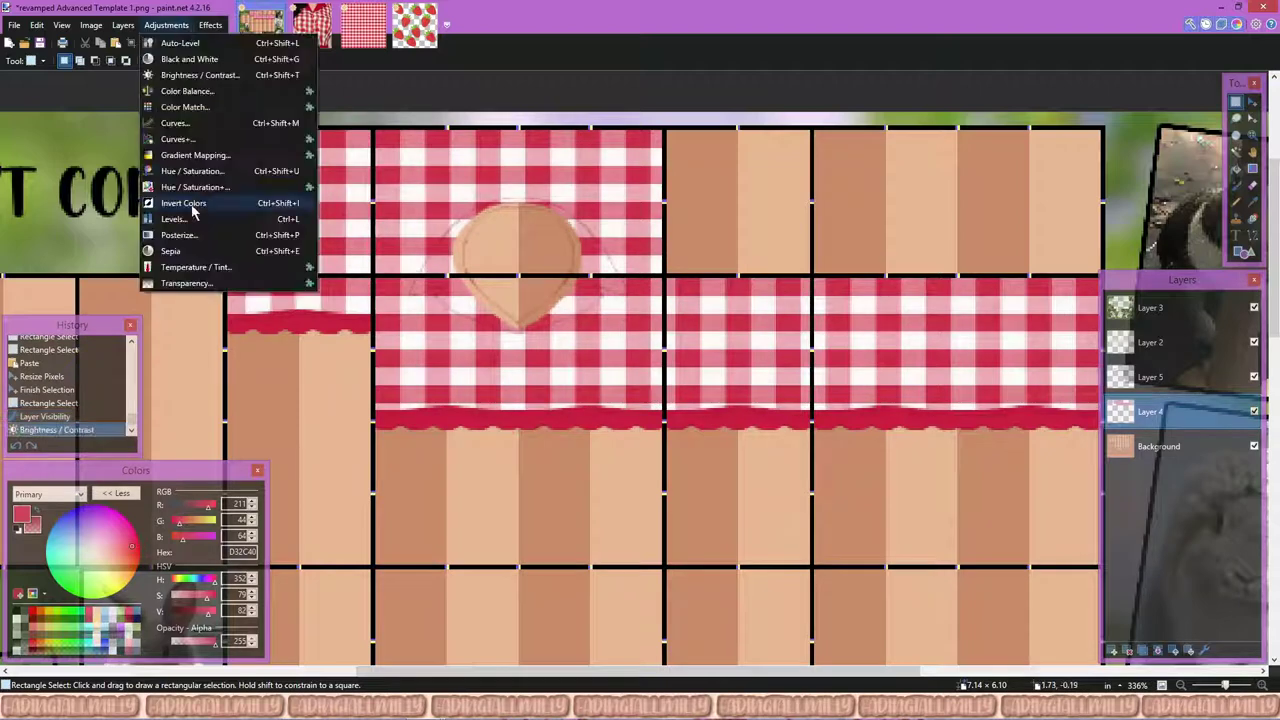
{"action": "left_click", "coordinate": [235, 203]}
{"action": "left_click_drag", "start_coordinate": [614, 378], "coordinate": [607, 380]}
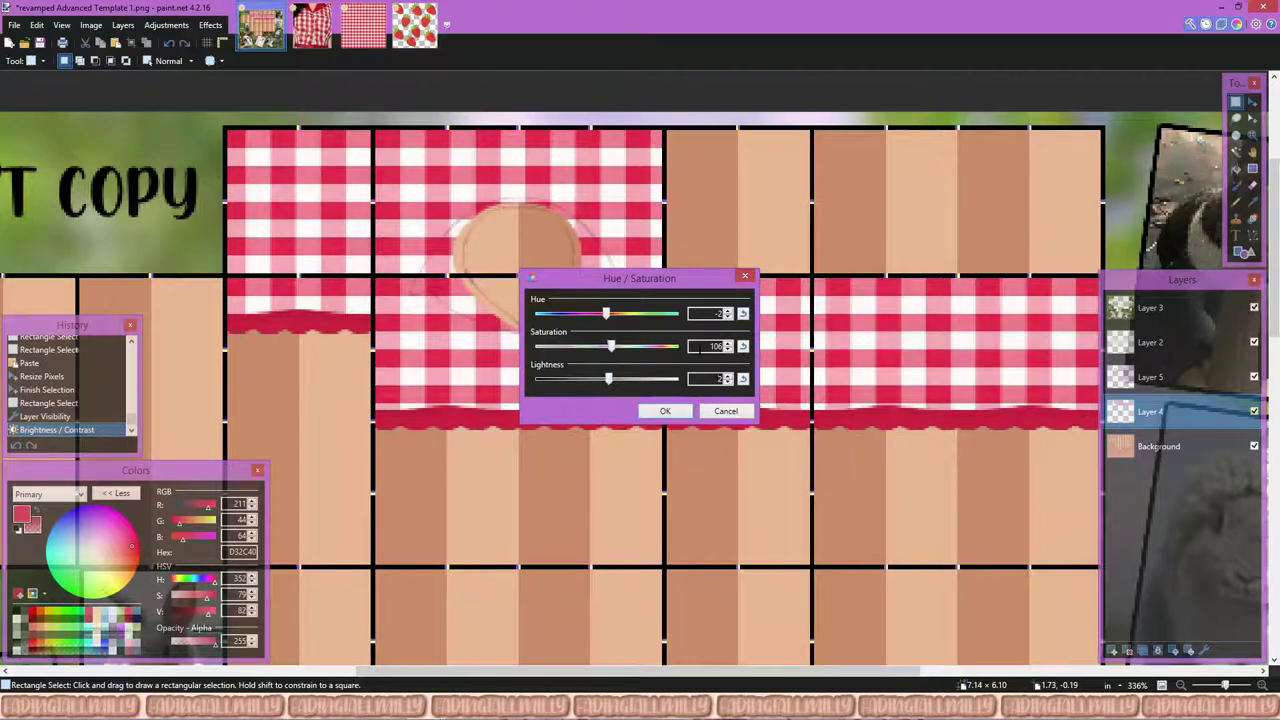
{"action": "left_click", "coordinate": [668, 410]}
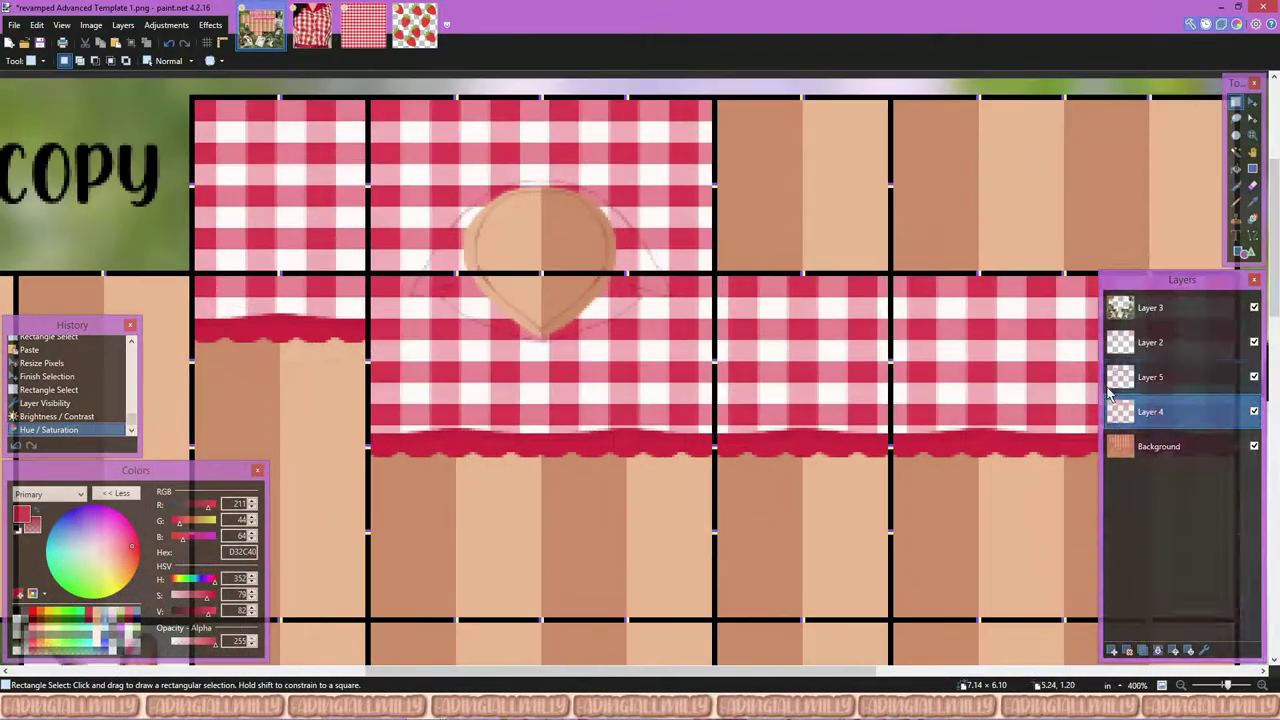
Step: Hide Layer 4 and paint the left collar's lower inner band and lower outer edge in red on Layer 5, following the sketch
{"action": "left_click", "coordinate": [1150, 377]}
{"action": "key", "text": "b"}
{"action": "scroll", "coordinate": [464, 253], "scroll_direction": "up", "scroll_amount": 5}
{"action": "left_click_drag", "start_coordinate": [445, 325], "coordinate": [638, 526]}
{"action": "left_click", "coordinate": [1254, 411]}
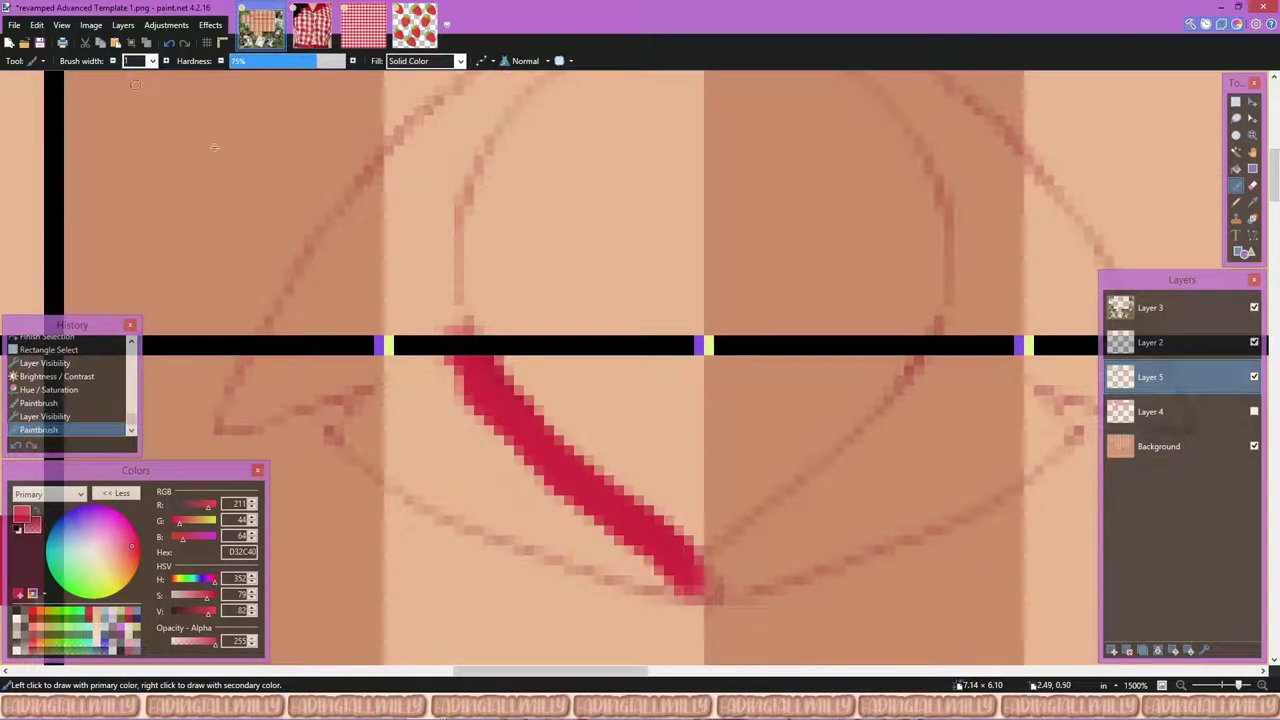
{"action": "left_click_drag", "start_coordinate": [700, 590], "coordinate": [606, 572]}
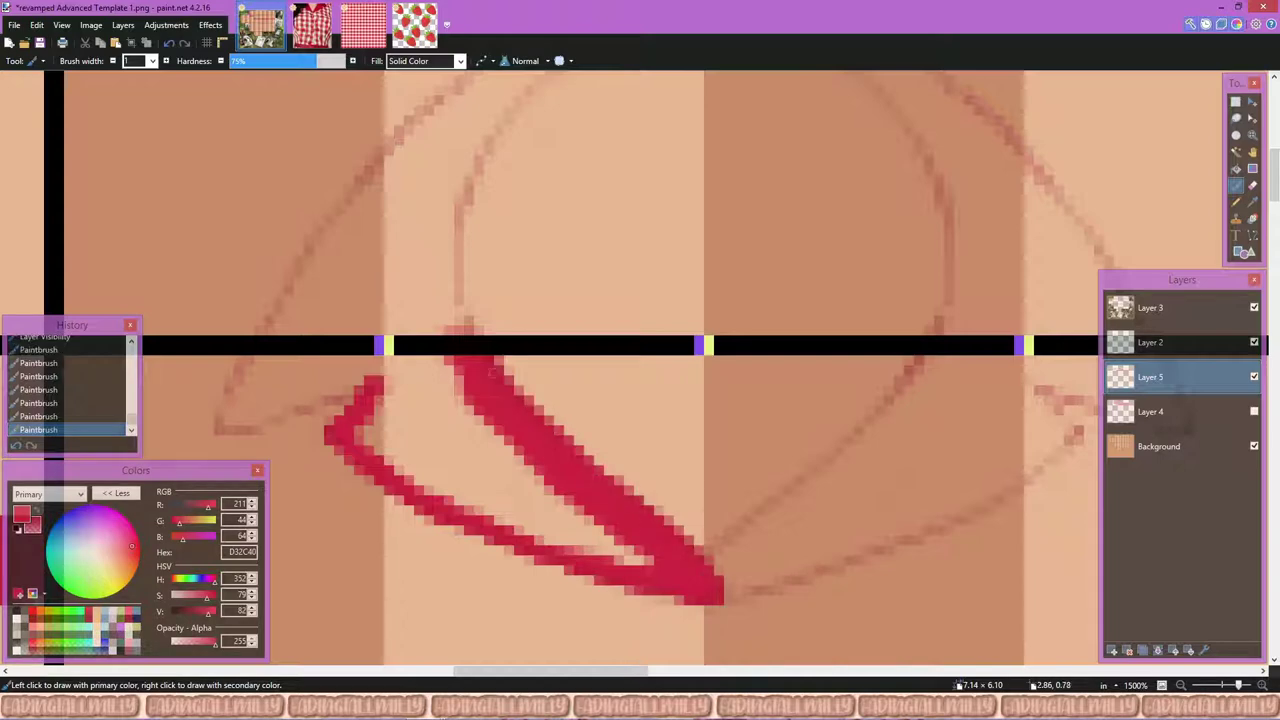
{"action": "scroll", "coordinate": [362, 410], "scroll_direction": "down", "scroll_amount": 1}
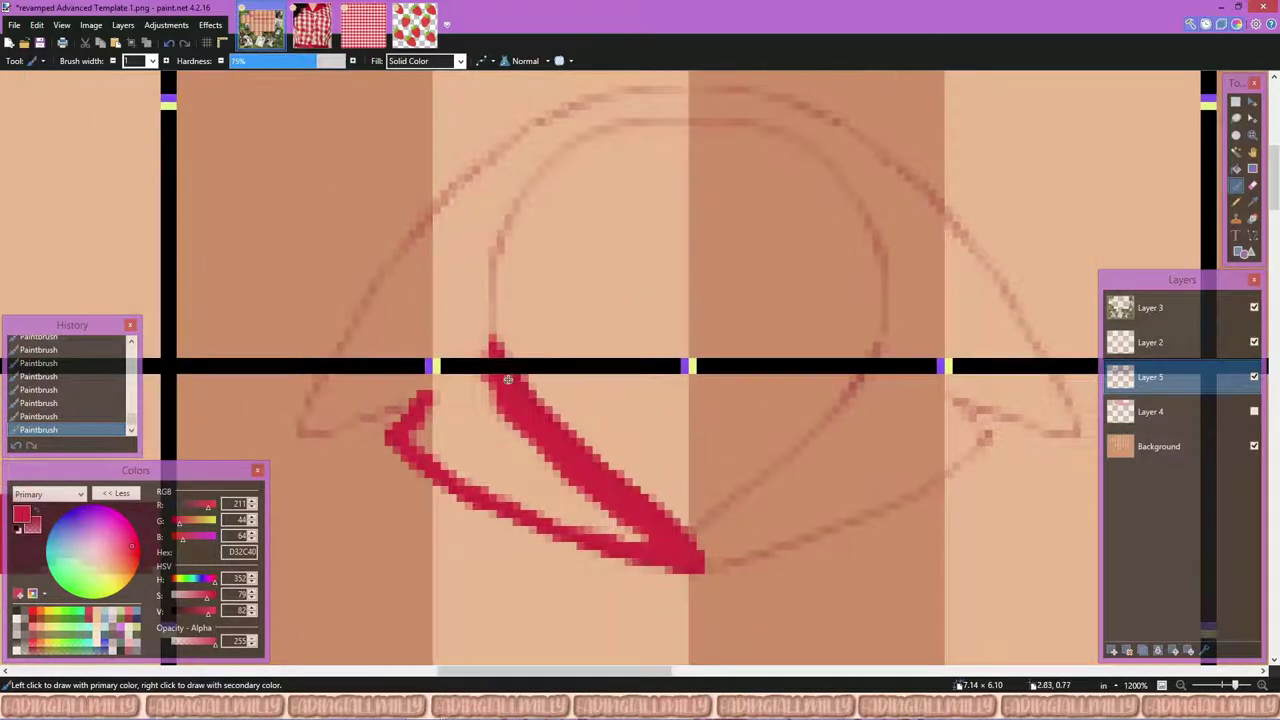
Step: Paint the left collar's pointed tip and notch, close the lower outline and fill the lower collar piece with red
{"action": "scroll", "coordinate": [508, 379], "scroll_direction": "up", "scroll_amount": 5}
{"action": "mouse_move", "coordinate": [276, 432]}
{"action": "left_mouse_down"}
{"action": "mouse_move", "coordinate": [565, 368]}
{"action": "mouse_move", "coordinate": [620, 335]}
{"action": "left_mouse_up"}
{"action": "key", "text": "e"}
{"action": "mouse_move", "coordinate": [600, 420]}
{"action": "left_mouse_down"}
{"action": "mouse_move", "coordinate": [570, 385]}
{"action": "mouse_move", "coordinate": [595, 425]}
{"action": "left_mouse_up"}
{"action": "key", "text": "b"}
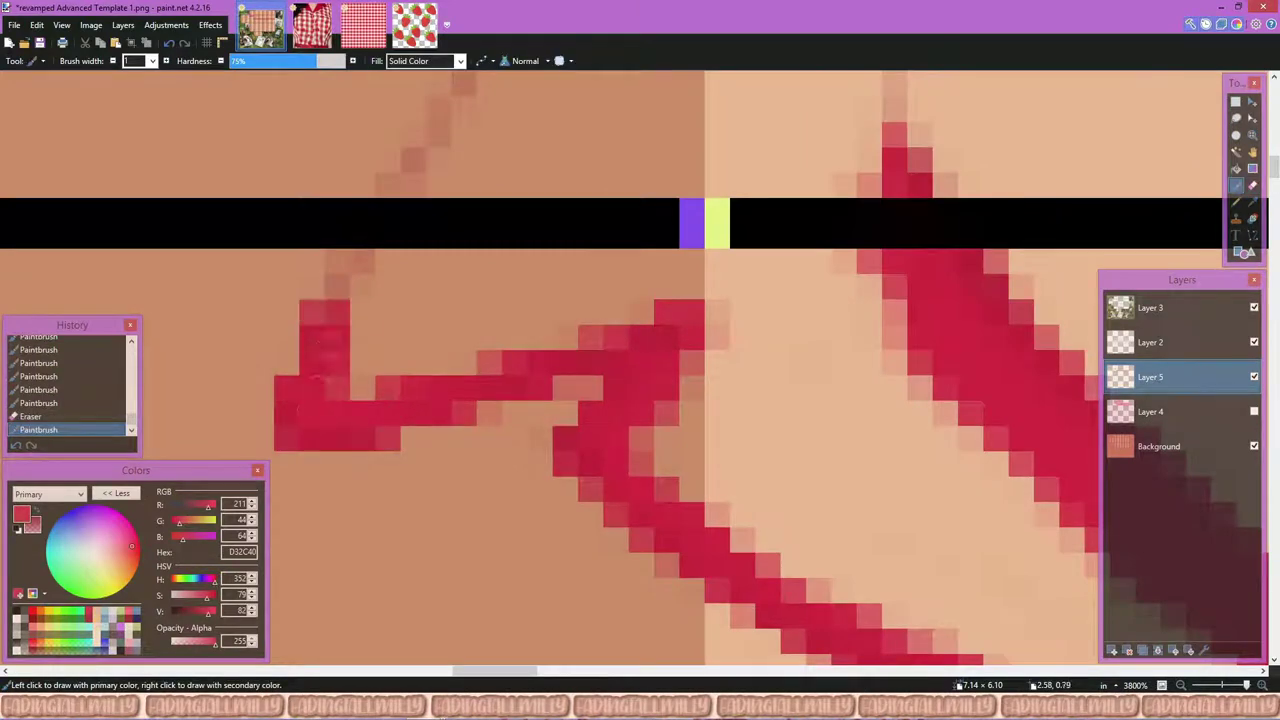
{"action": "scroll", "coordinate": [549, 349], "scroll_direction": "right", "scroll_amount": 3}
{"action": "scroll", "coordinate": [549, 349], "scroll_direction": "up", "scroll_amount": 1}
{"action": "left_click_drag", "start_coordinate": [549, 349], "coordinate": [731, 313]}
{"action": "key", "text": "b"}
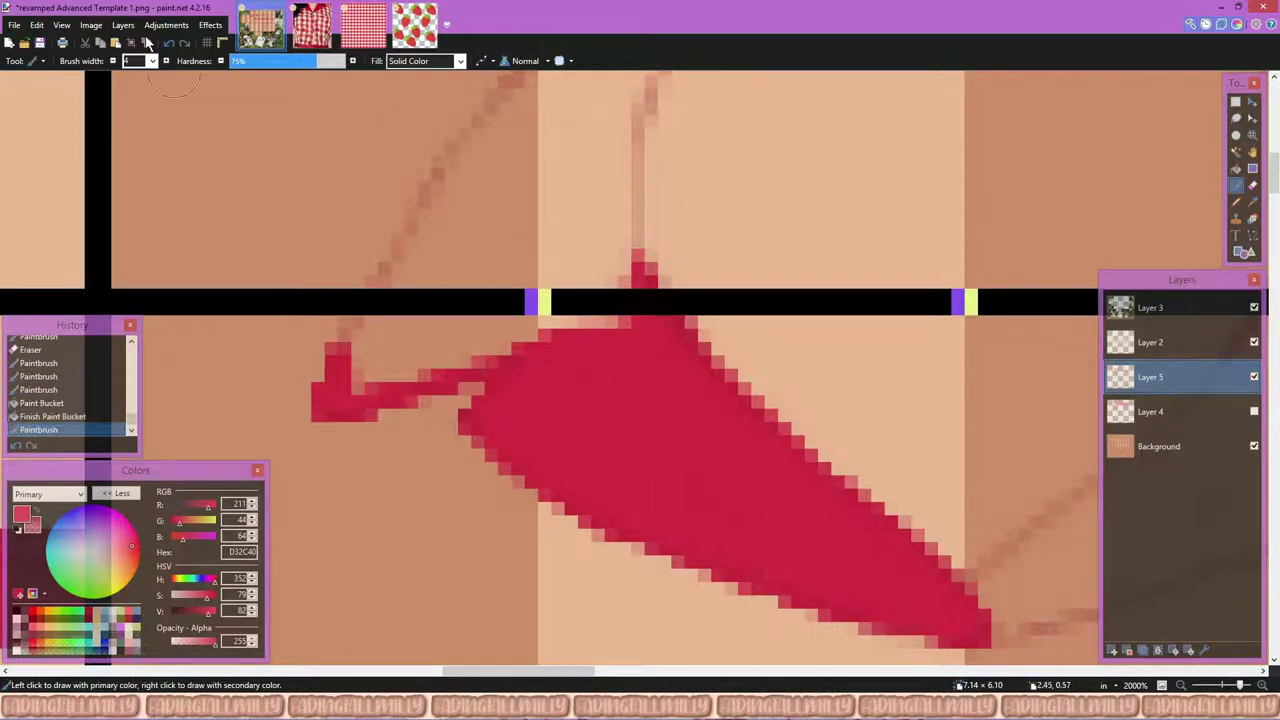
Step: Touch up the left collar tip and paint the straight vertical inner edge of the neckline above the grid line in red
{"action": "scroll", "coordinate": [307, 179], "scroll_direction": "up", "scroll_amount": 2, "text": "ctrl"}
{"action": "mouse_move", "coordinate": [412, 345]}
{"action": "left_mouse_down"}
{"action": "mouse_move", "coordinate": [490, 236]}
{"action": "mouse_move", "coordinate": [515, 168]}
{"action": "mouse_move", "coordinate": [440, 360]}
{"action": "left_mouse_up"}
{"action": "scroll", "coordinate": [680, 176], "scroll_direction": "down", "scroll_amount": 2, "text": "ctrl"}
{"action": "scroll", "coordinate": [680, 176], "scroll_direction": "up", "scroll_amount": 2, "text": "ctrl"}
{"action": "left_click_drag", "start_coordinate": [660, 258], "coordinate": [658, 520]}
{"action": "left_click", "coordinate": [655, 427]}
{"action": "scroll", "coordinate": [736, 176], "scroll_direction": "down", "scroll_amount": 1, "text": "ctrl"}
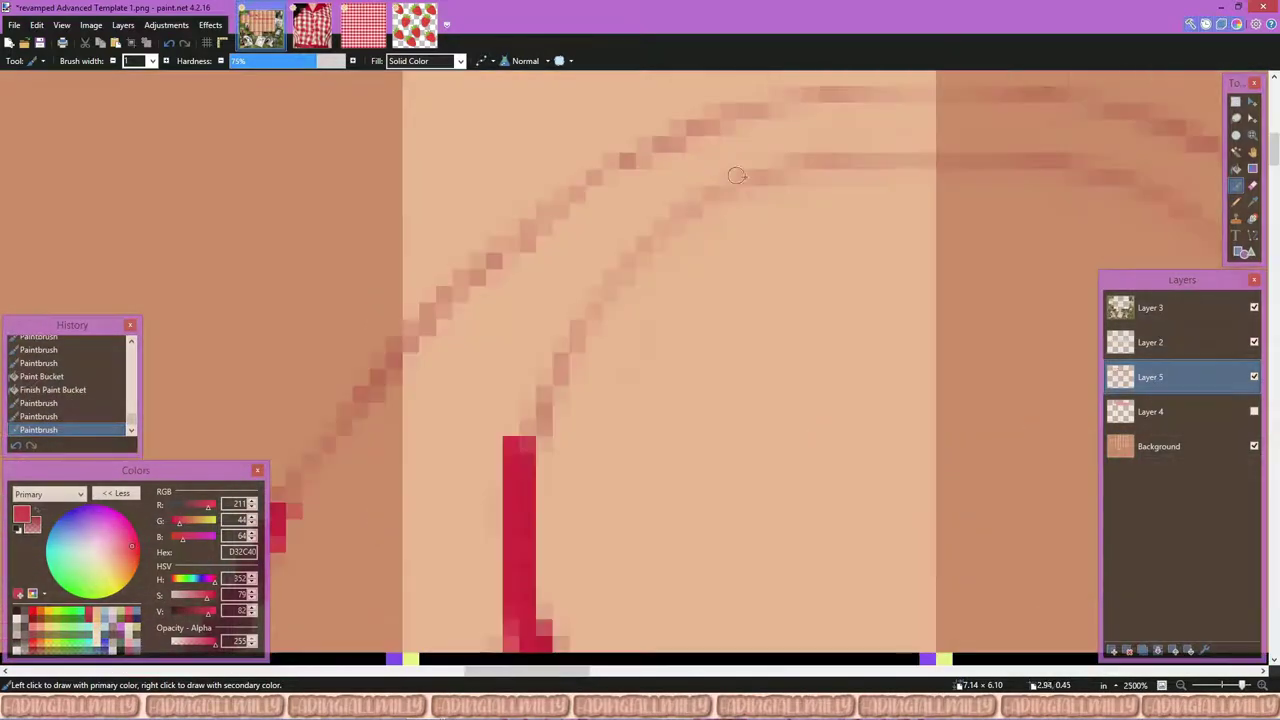
Step: Trace the upper-left inner arc of the neckline in red from the centre seam to the vertical edge and tidy it
{"action": "mouse_move", "coordinate": [916, 148]}
{"action": "left_mouse_down"}
{"action": "mouse_move", "coordinate": [800, 152]}
{"action": "mouse_move", "coordinate": [695, 190]}
{"action": "left_mouse_up"}
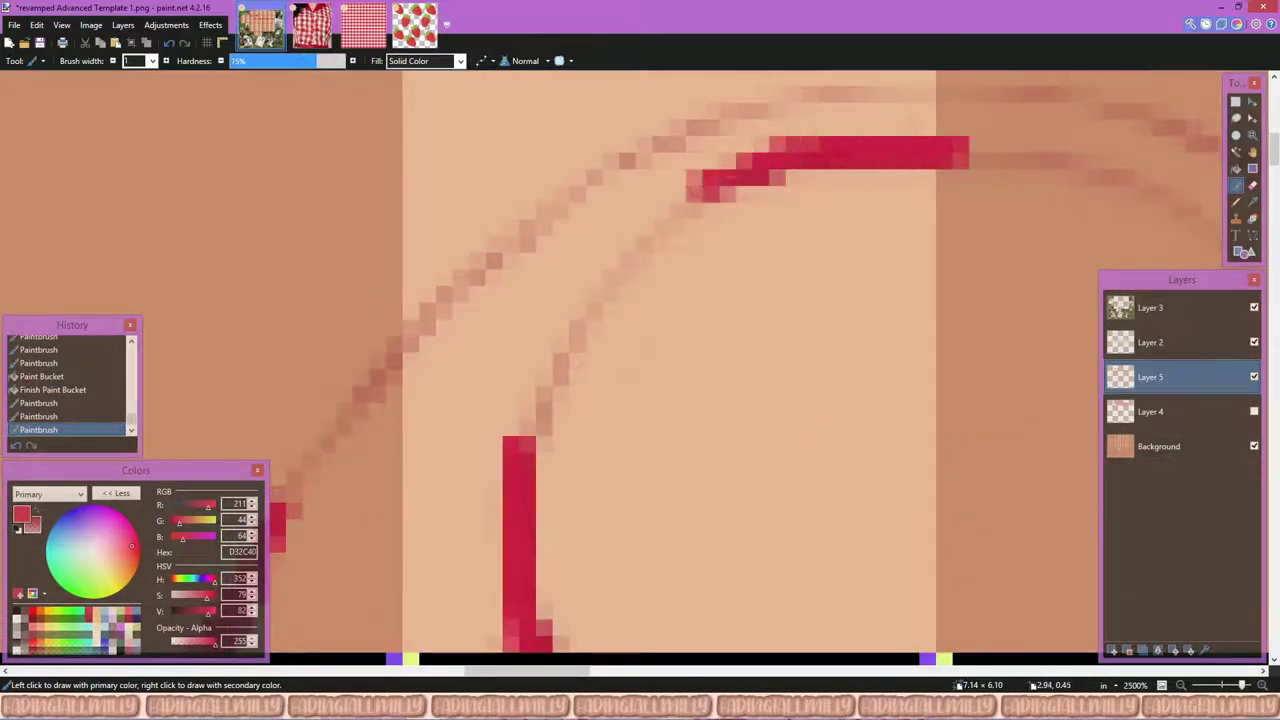
{"action": "mouse_move", "coordinate": [627, 270]}
{"action": "left_mouse_down"}
{"action": "mouse_move", "coordinate": [540, 432]}
{"action": "mouse_move", "coordinate": [530, 422]}
{"action": "left_mouse_up"}
{"action": "key", "text": "e"}
{"action": "key", "text": "b"}
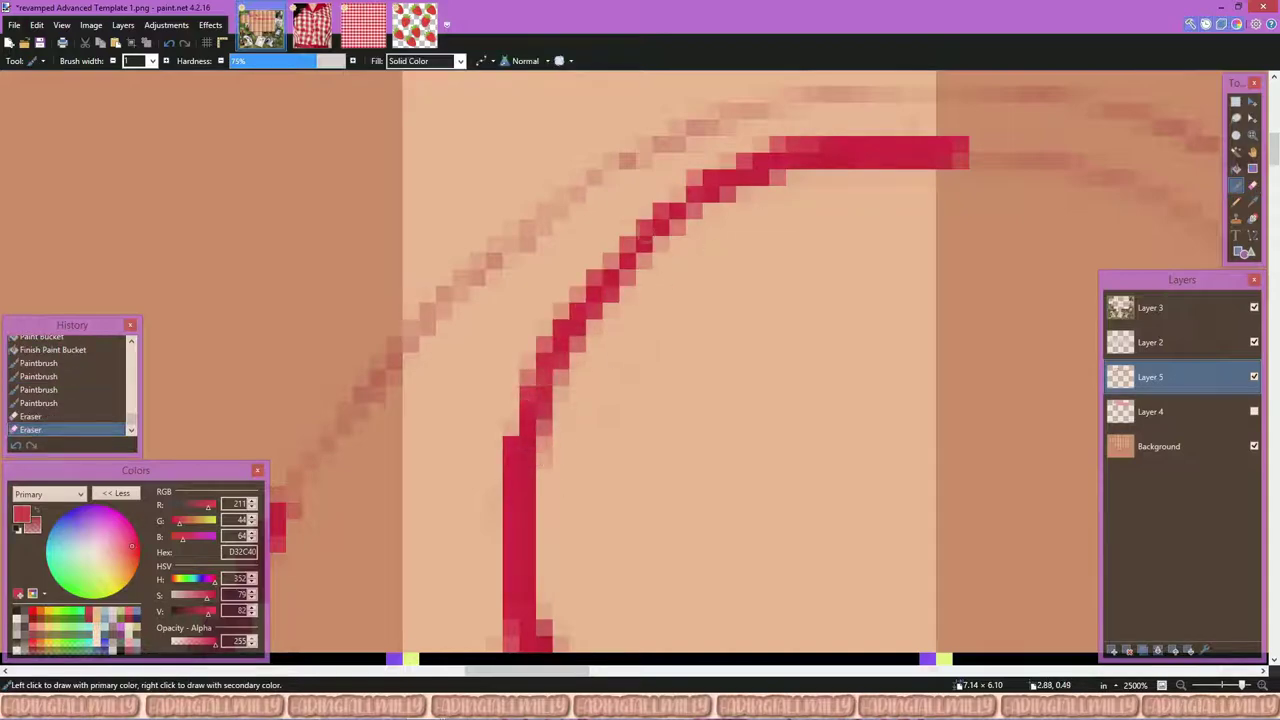
{"action": "left_click", "coordinate": [888, 150]}
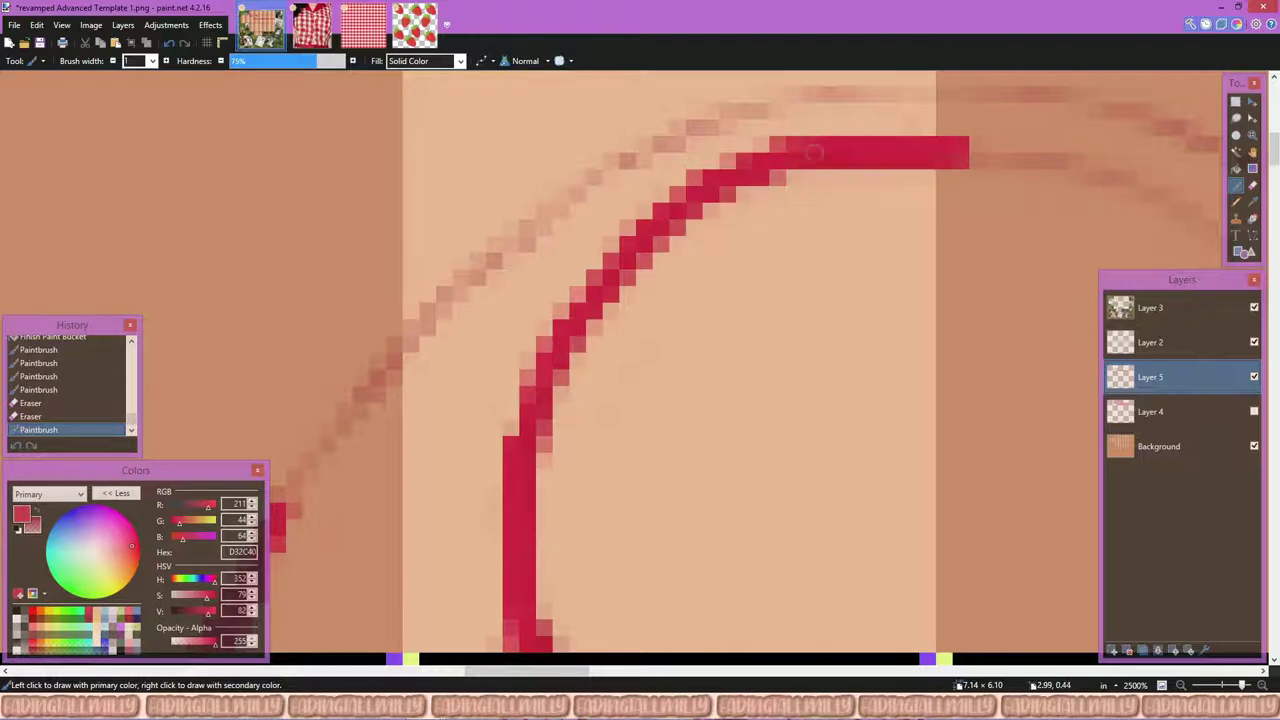
Step: Outline the left collar's outer side, close it off across to the neckline and fill the enclosed area with red
{"action": "scroll", "coordinate": [815, 150], "scroll_direction": "down", "scroll_amount": 3}
{"action": "scroll", "coordinate": [600, 300], "scroll_direction": "up", "scroll_amount": 3}
{"action": "mouse_move", "coordinate": [550, 328]}
{"action": "left_mouse_down"}
{"action": "mouse_move", "coordinate": [590, 265]}
{"action": "mouse_move", "coordinate": [702, 212]}
{"action": "mouse_move", "coordinate": [778, 210]}
{"action": "left_mouse_up"}
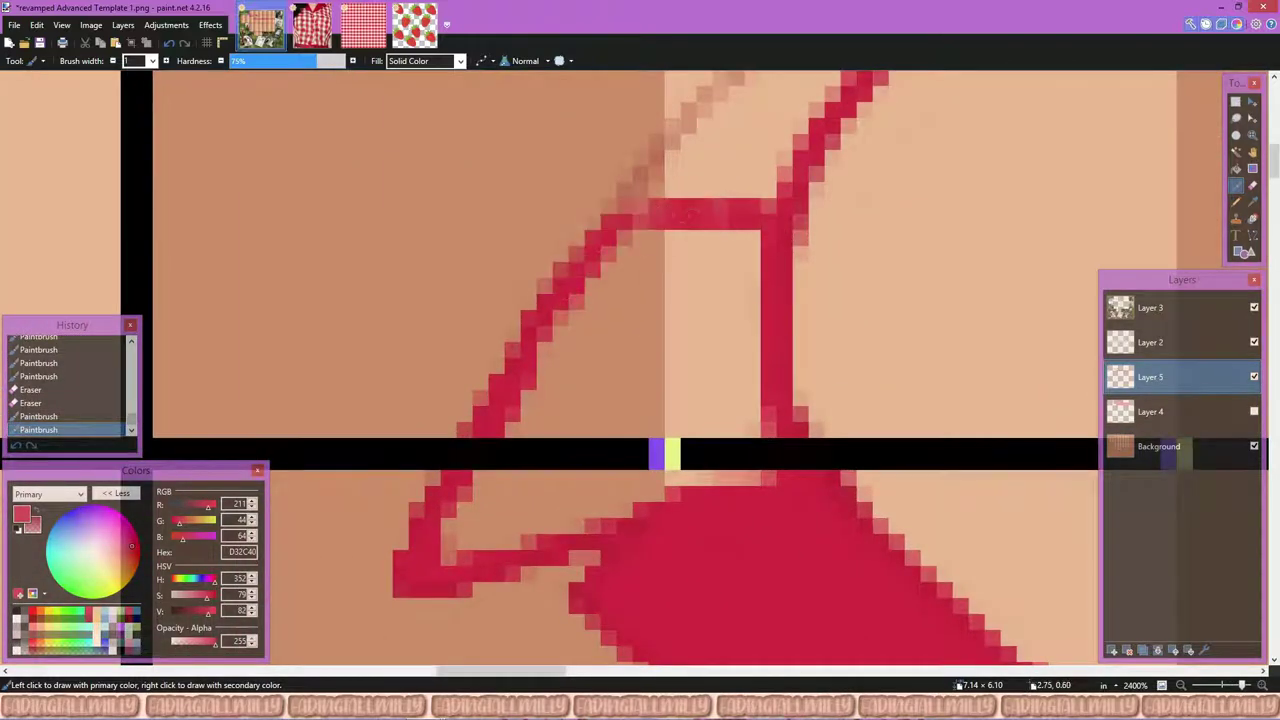
{"action": "key", "text": "f"}
{"action": "left_click", "coordinate": [658, 317]}
{"action": "key", "text": "b"}
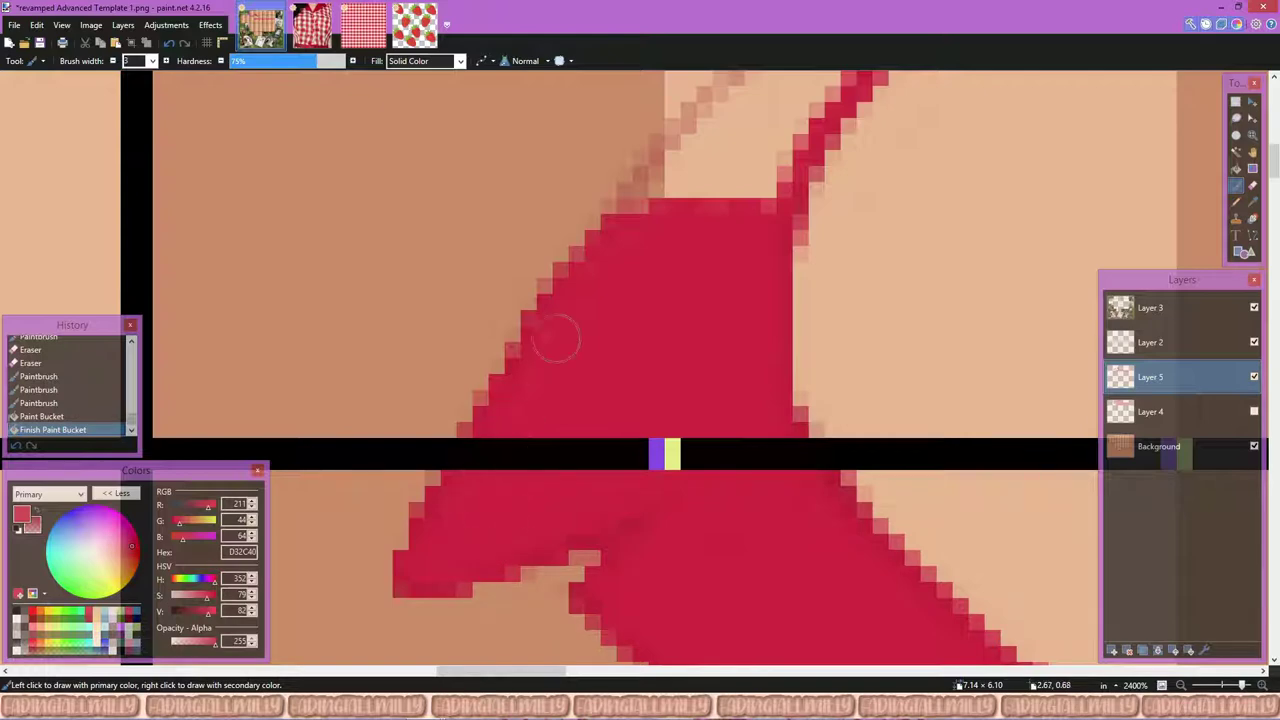
Step: Paint the collar's upper-left outer edge up to the centre seam and join it to the inner arc in red
{"action": "scroll", "coordinate": [502, 357], "scroll_direction": "up", "scroll_amount": 1}
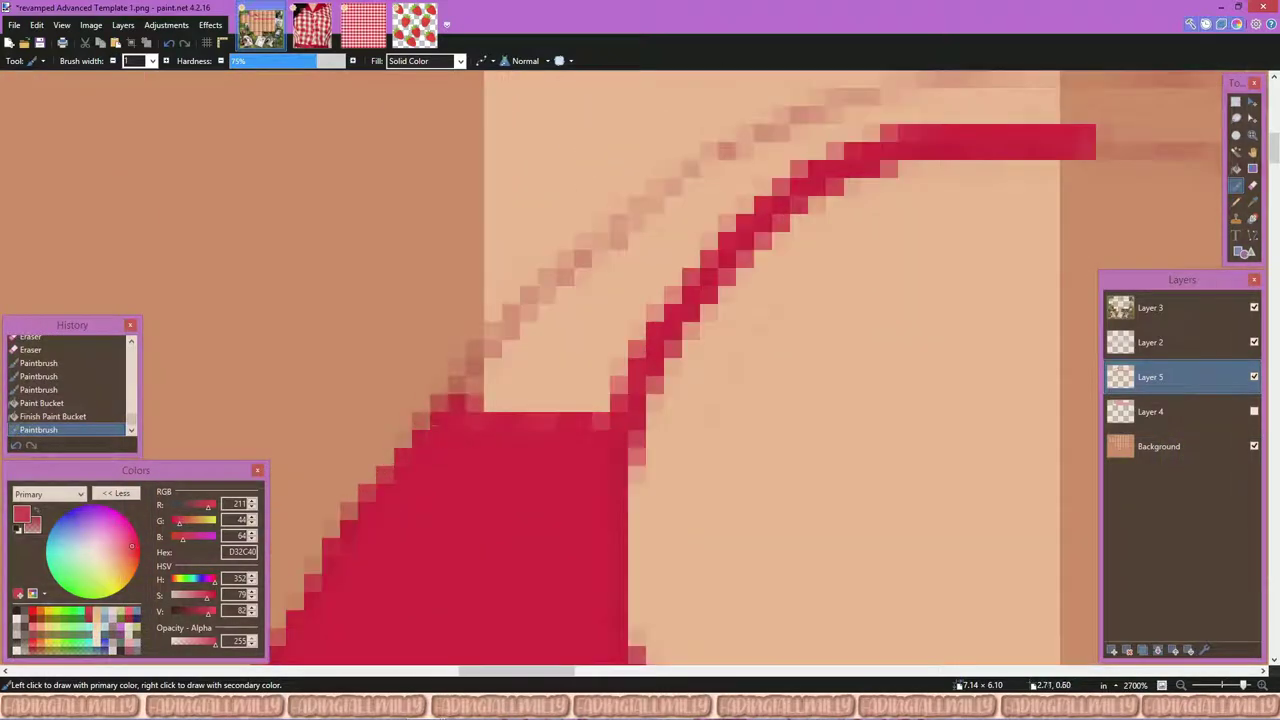
{"action": "mouse_move", "coordinate": [445, 400]}
{"action": "left_mouse_down"}
{"action": "mouse_move", "coordinate": [528, 335]}
{"action": "mouse_move", "coordinate": [600, 235]}
{"action": "mouse_move", "coordinate": [660, 195]}
{"action": "left_mouse_up"}
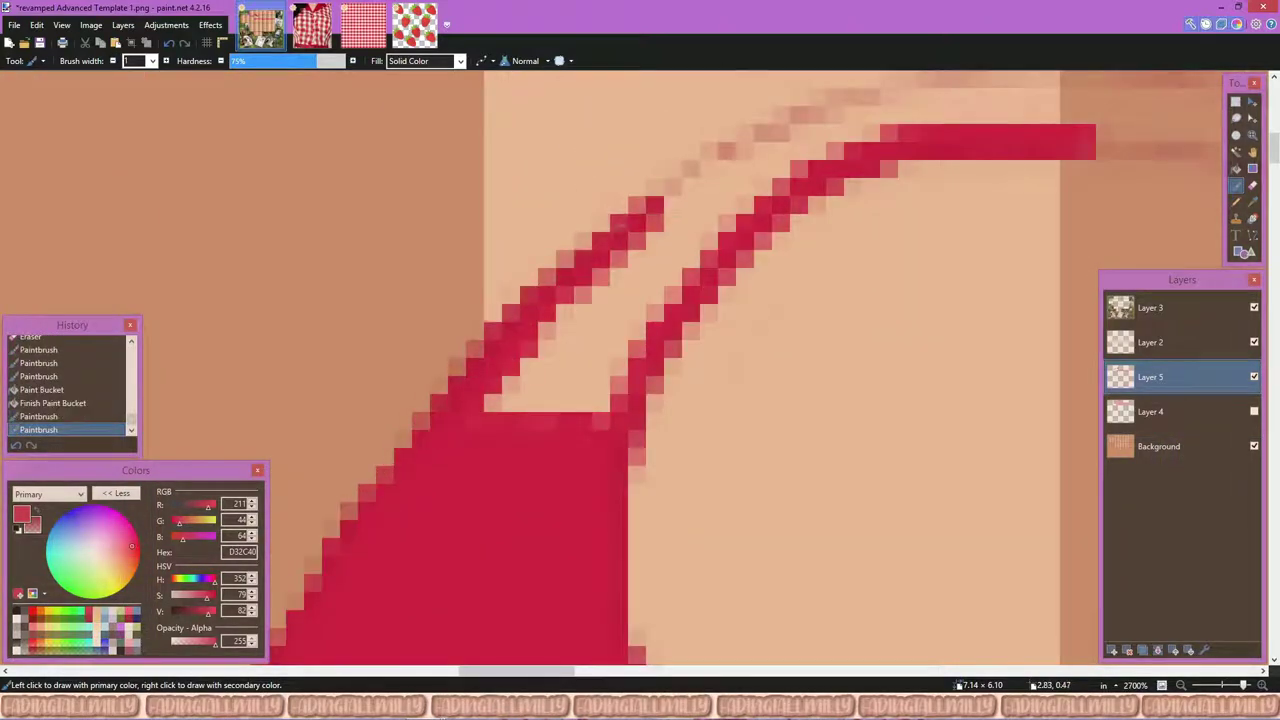
{"action": "key", "text": "ctrl+z"}
{"action": "mouse_move", "coordinate": [560, 298]}
{"action": "left_mouse_down"}
{"action": "mouse_move", "coordinate": [655, 200]}
{"action": "mouse_move", "coordinate": [750, 145]}
{"action": "mouse_move", "coordinate": [840, 115]}
{"action": "left_mouse_up"}
{"action": "scroll", "coordinate": [640, 370], "scroll_direction": "up", "scroll_amount": 2}
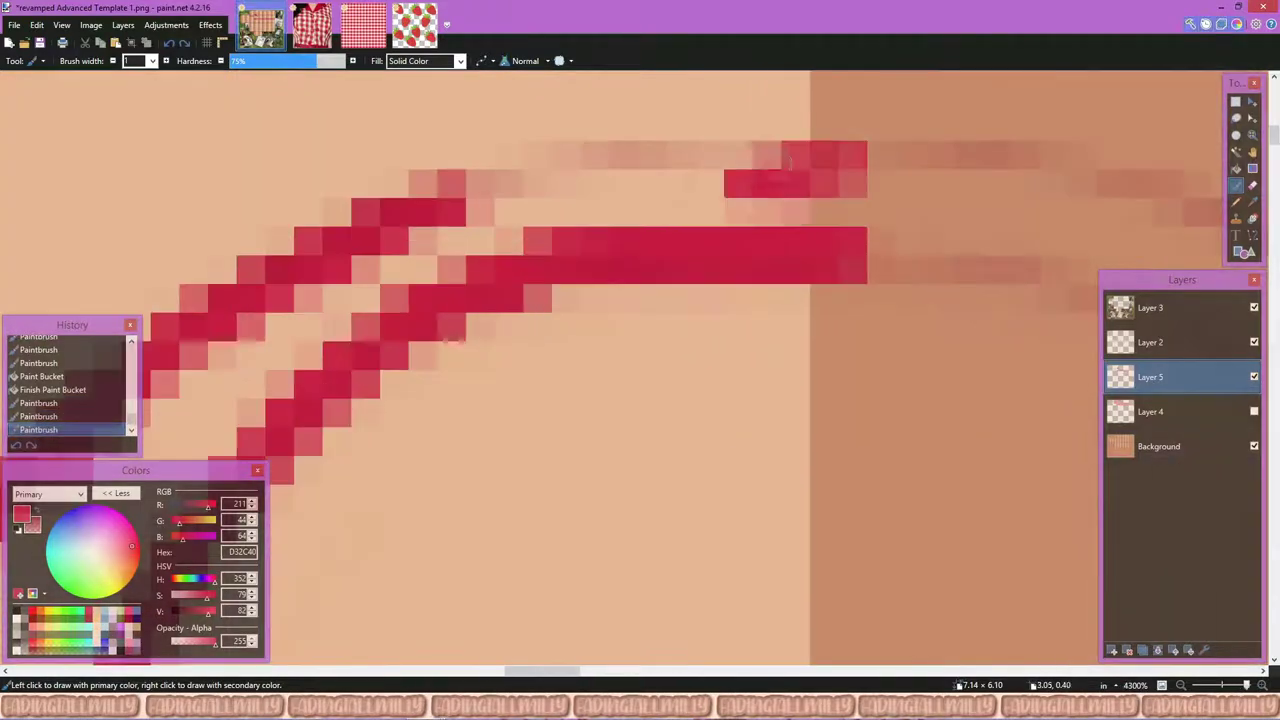
{"action": "left_click_drag", "start_coordinate": [866, 170], "coordinate": [495, 182]}
{"action": "mouse_move", "coordinate": [585, 182]}
{"action": "left_mouse_down"}
{"action": "mouse_move", "coordinate": [807, 208]}
{"action": "mouse_move", "coordinate": [599, 210]}
{"action": "mouse_move", "coordinate": [804, 240]}
{"action": "mouse_move", "coordinate": [529, 218]}
{"action": "mouse_move", "coordinate": [552, 203]}
{"action": "mouse_move", "coordinate": [474, 240]}
{"action": "mouse_move", "coordinate": [422, 243]}
{"action": "left_mouse_up"}
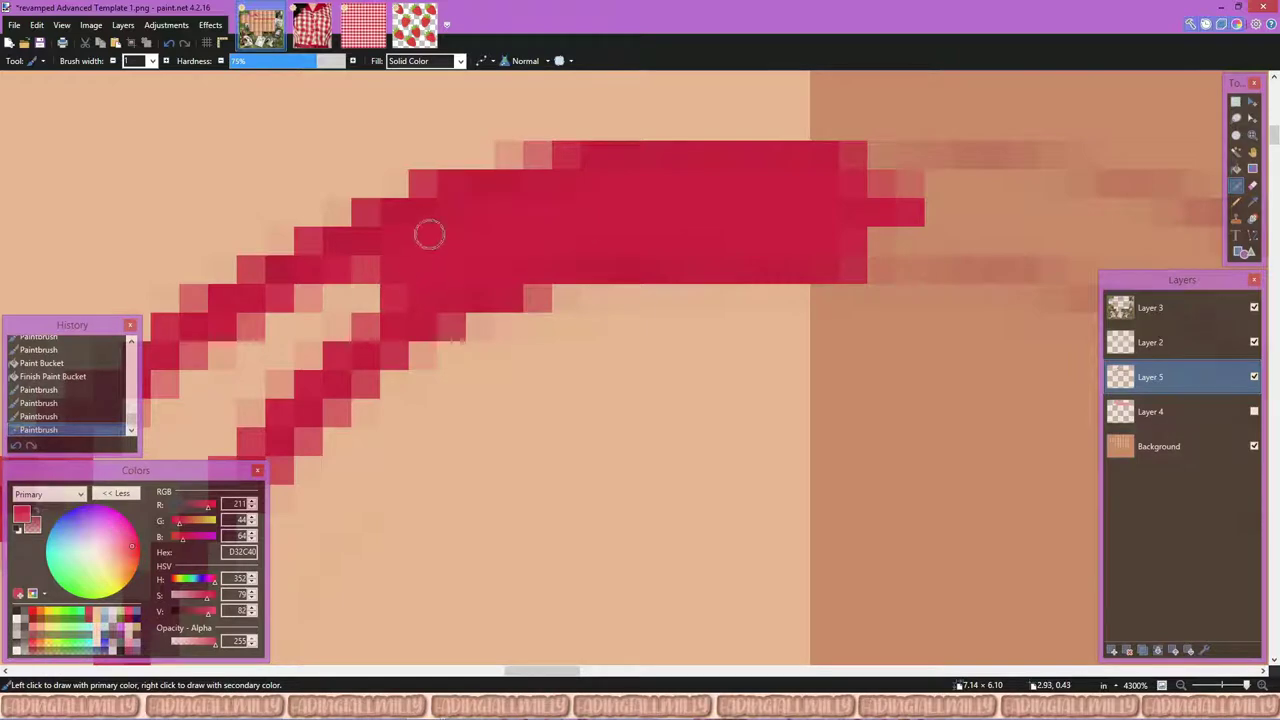
Step: Fill the remaining gap between the collar's upper-left outer edge and the inner arc with red
{"action": "left_click", "coordinate": [429, 234]}
{"action": "scroll", "coordinate": [429, 234], "scroll_direction": "down", "scroll_amount": 2}
{"action": "key", "text": "f"}
{"action": "left_click", "coordinate": [400, 330]}
{"action": "key", "text": "b"}
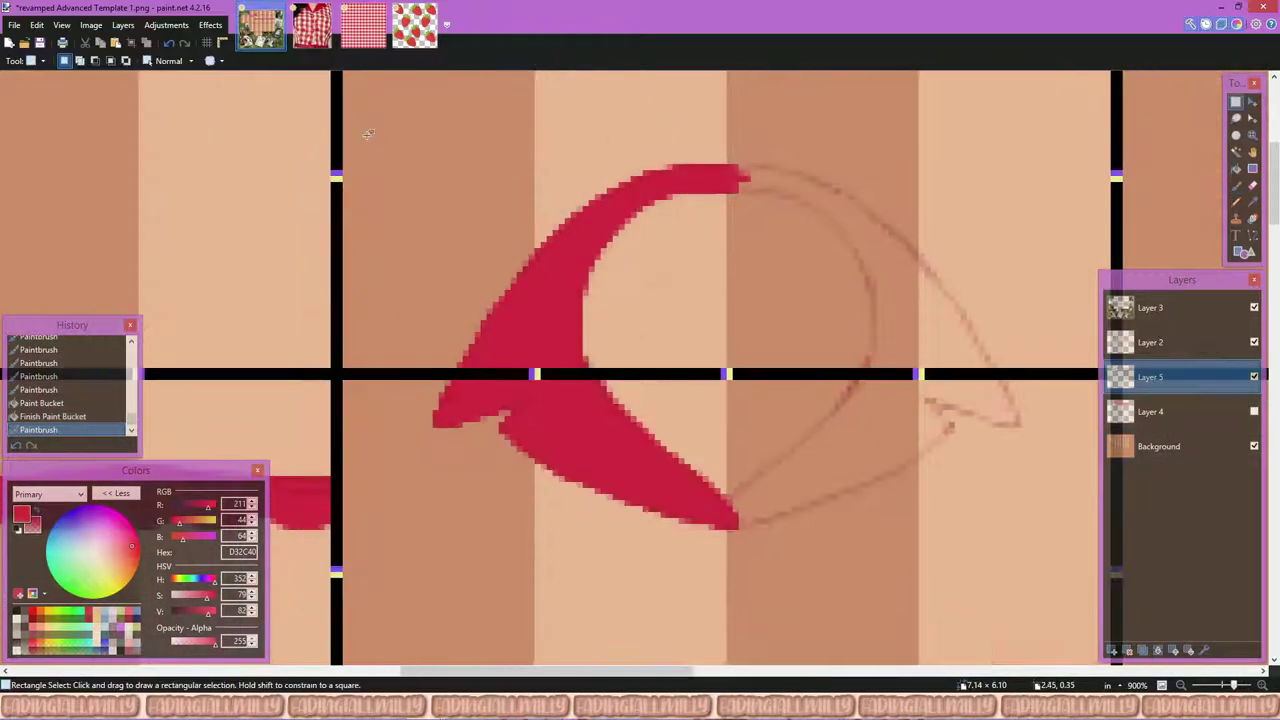
Step: Copy the finished left collar half, mirror it onto the right side of the neckline and show Layer 4's gingham again
{"action": "left_click_drag", "start_coordinate": [300, 63], "coordinate": [637, 475]}
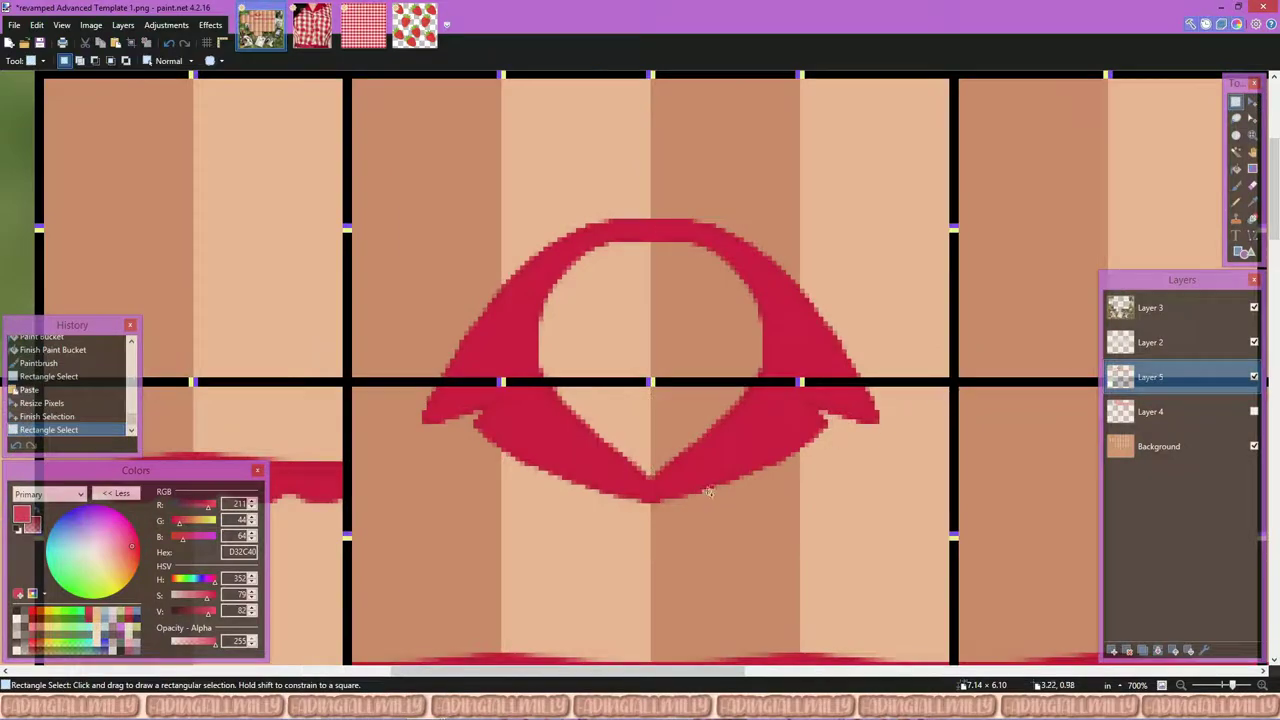
{"action": "scroll", "coordinate": [708, 491], "scroll_direction": "up", "scroll_amount": 2}
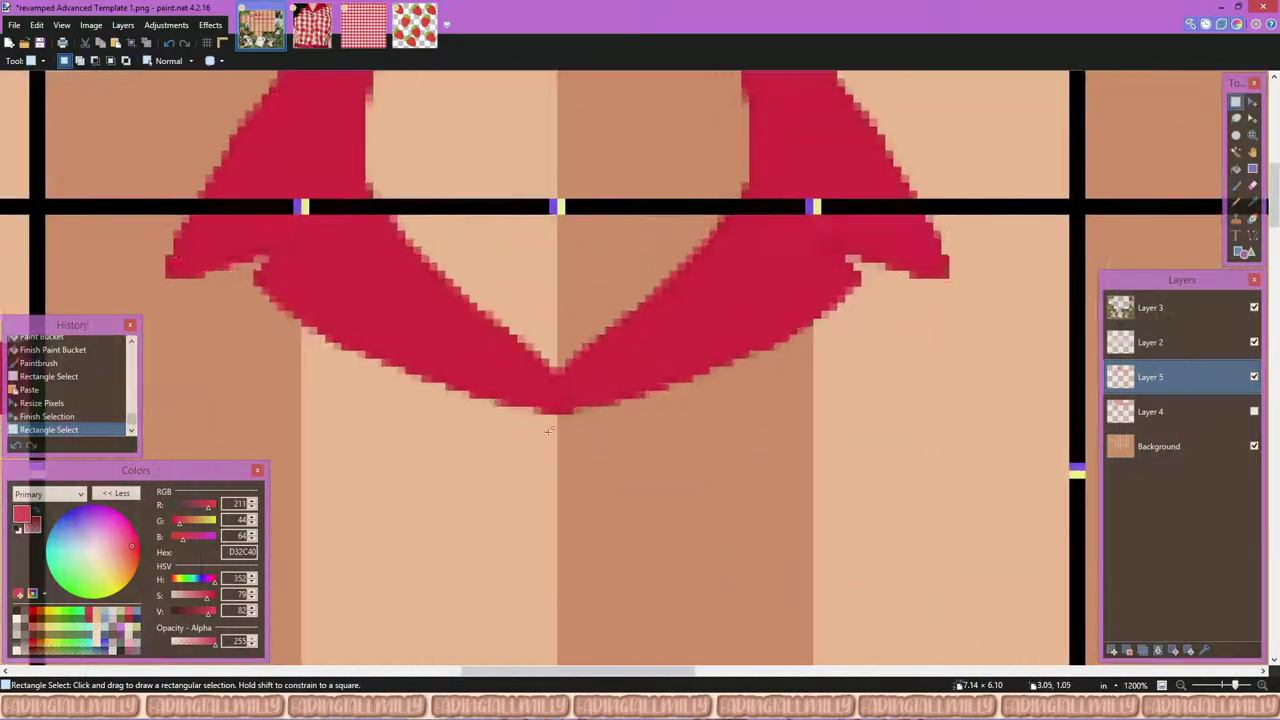
{"action": "left_click", "coordinate": [1254, 411]}
{"action": "scroll", "coordinate": [696, 451], "scroll_direction": "down", "scroll_amount": 3}
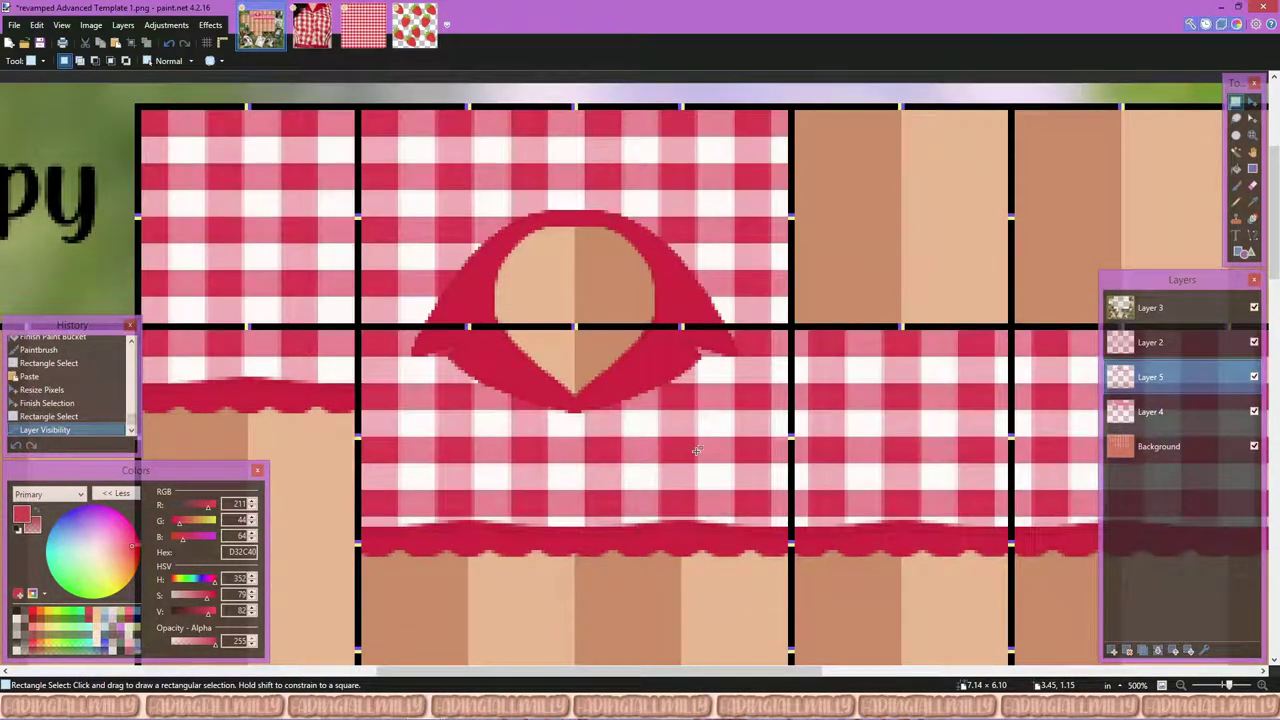
Step: Deselect and recolour Layer 2's sketch lines with the Object to colour effect, using 158, 33, 49 at a colour mix of 100
{"action": "key", "text": "ctrl+d"}
{"action": "left_click", "coordinate": [1150, 342]}
{"action": "left_click", "coordinate": [210, 24]}
{"action": "left_click", "coordinate": [409, 268]}
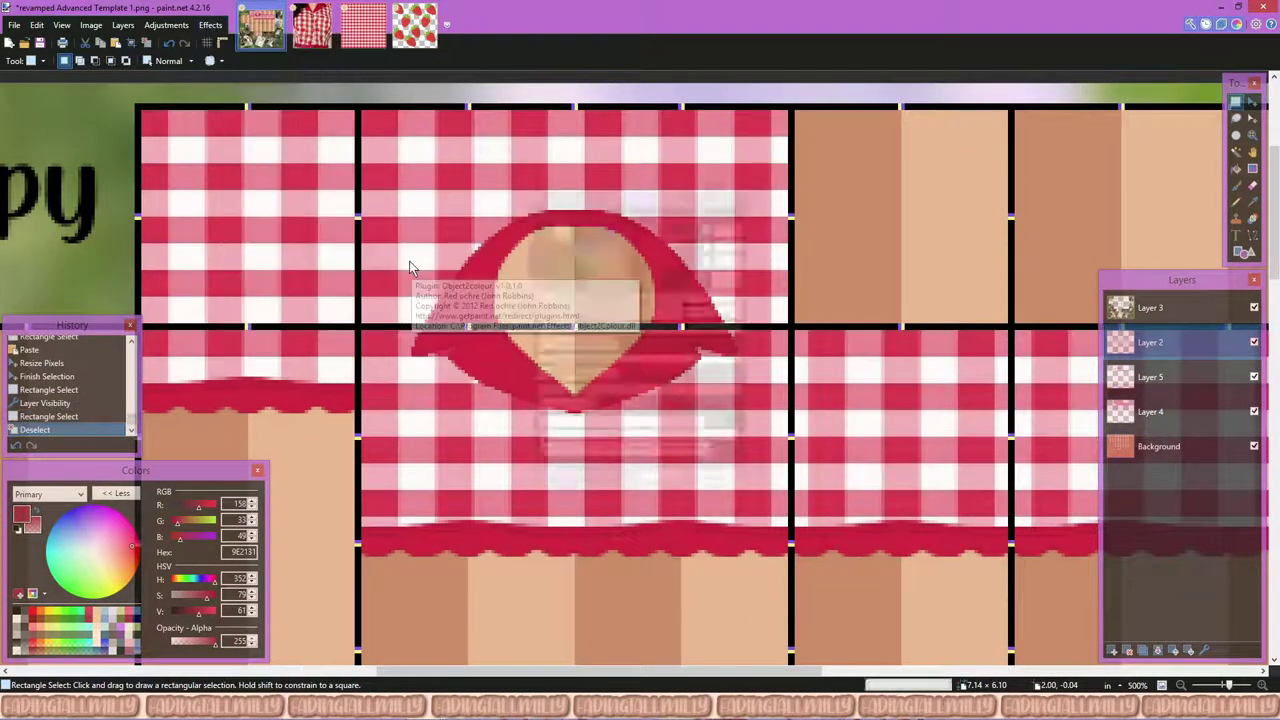
{"action": "left_click_drag", "start_coordinate": [616, 153], "coordinate": [862, 120]}
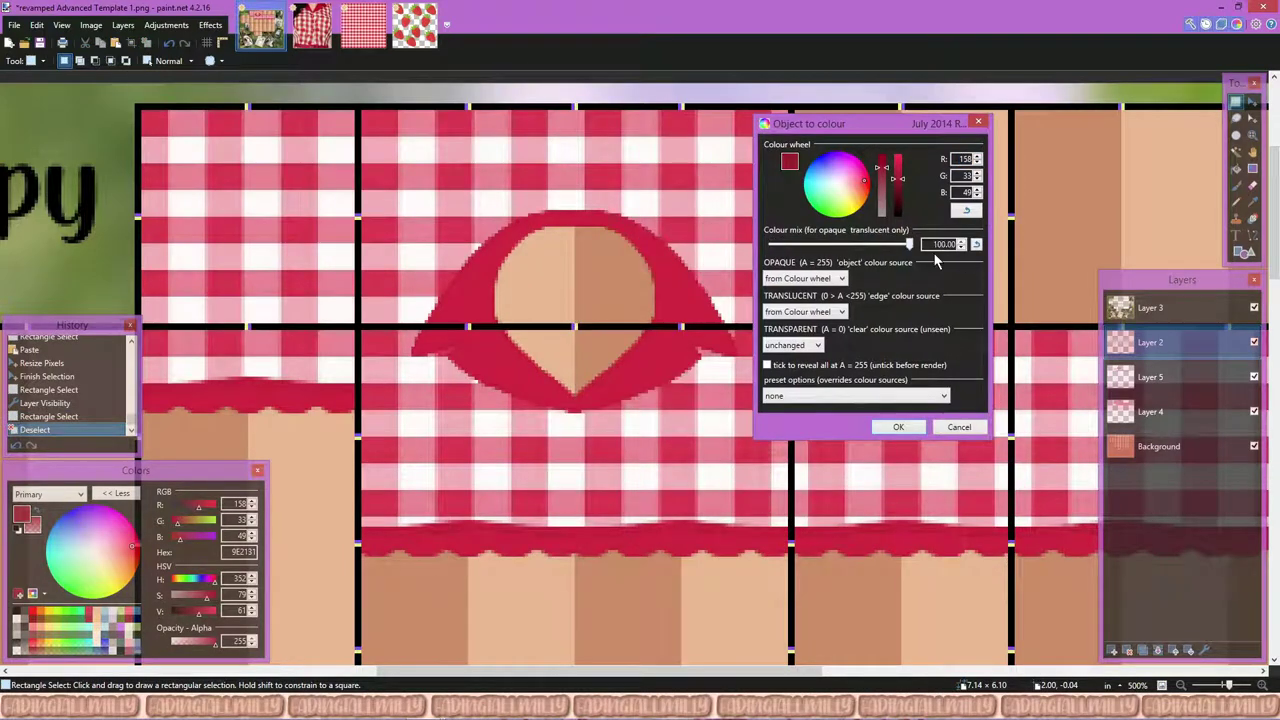
{"action": "left_click", "coordinate": [898, 427]}
{"action": "scroll", "coordinate": [424, 412], "scroll_direction": "down", "scroll_amount": 5}
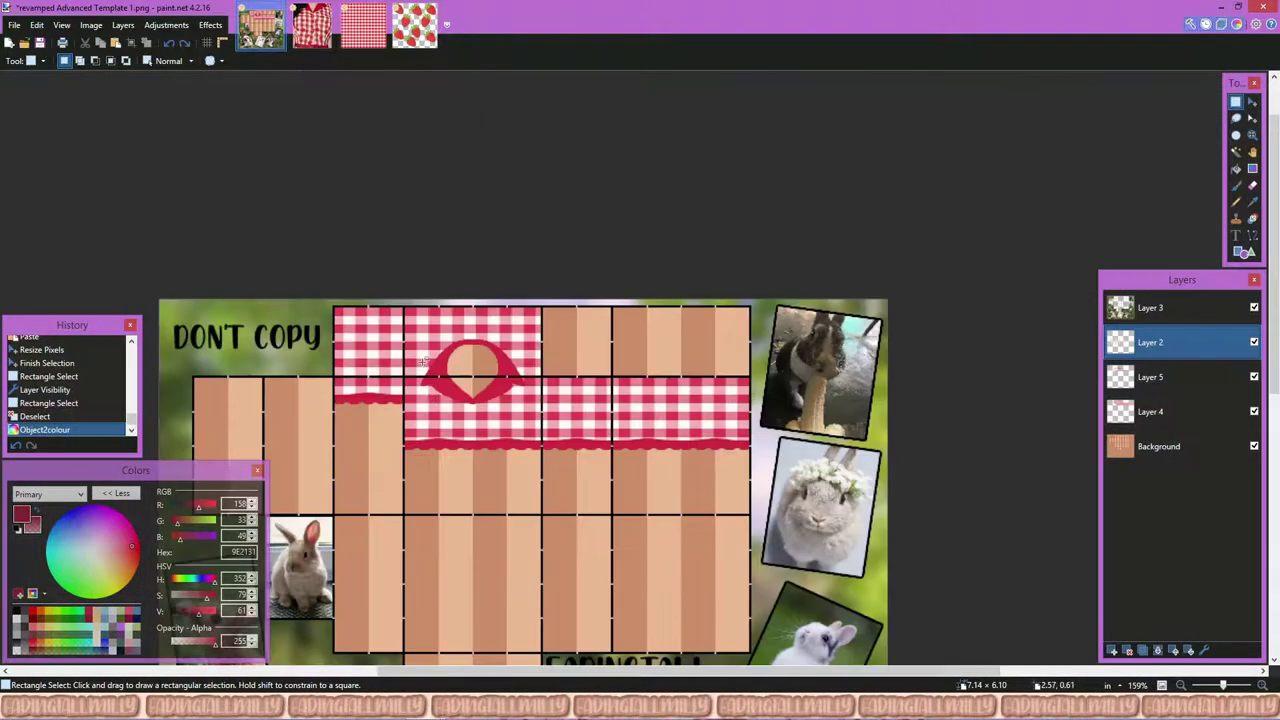
{"action": "scroll", "coordinate": [422, 362], "scroll_direction": "up", "scroll_amount": 4}
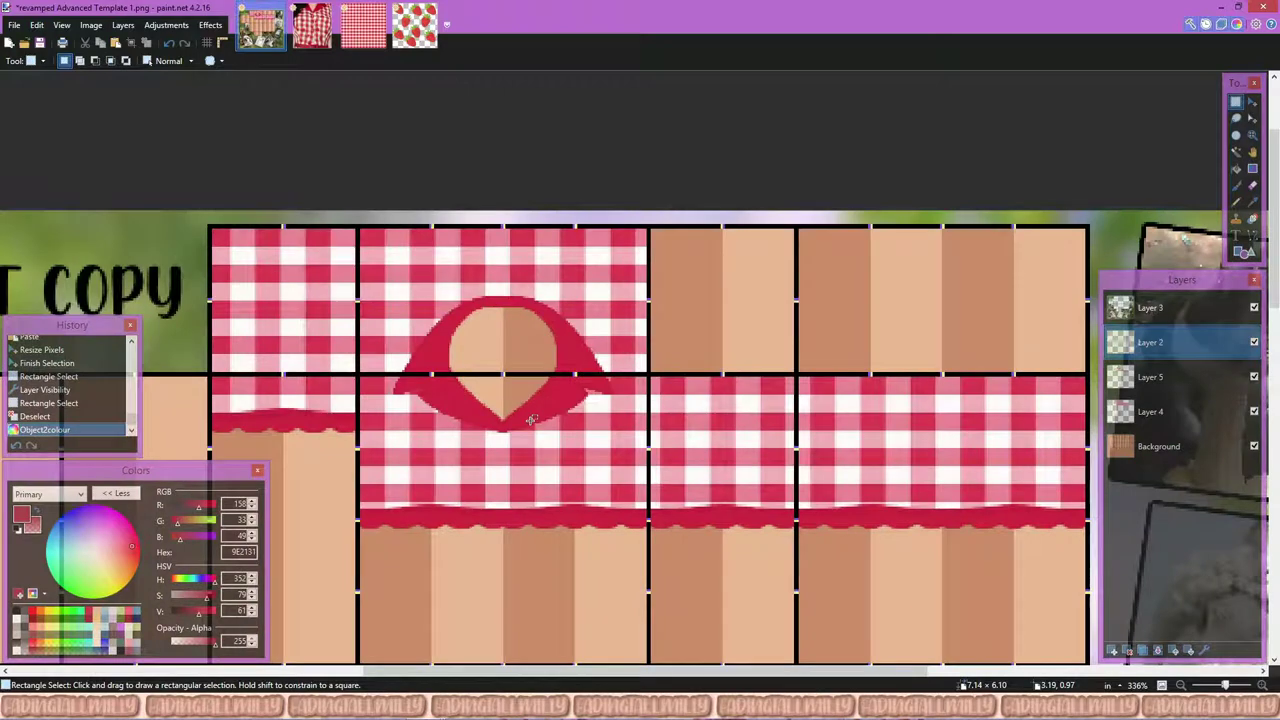
Step: Recolour Layer 2's sketch lines a darker red (109, 23, 34) with the Object to colour effect and adjust the layer's opacity
{"action": "double_click", "coordinate": [1150, 342]}
{"action": "left_click", "coordinate": [759, 351]}
{"action": "left_click", "coordinate": [705, 455]}
{"action": "left_click_drag", "start_coordinate": [207, 610], "coordinate": [190, 610]}
{"action": "left_click", "coordinate": [212, 25]}
{"action": "mouse_move", "coordinate": [257, 194]}
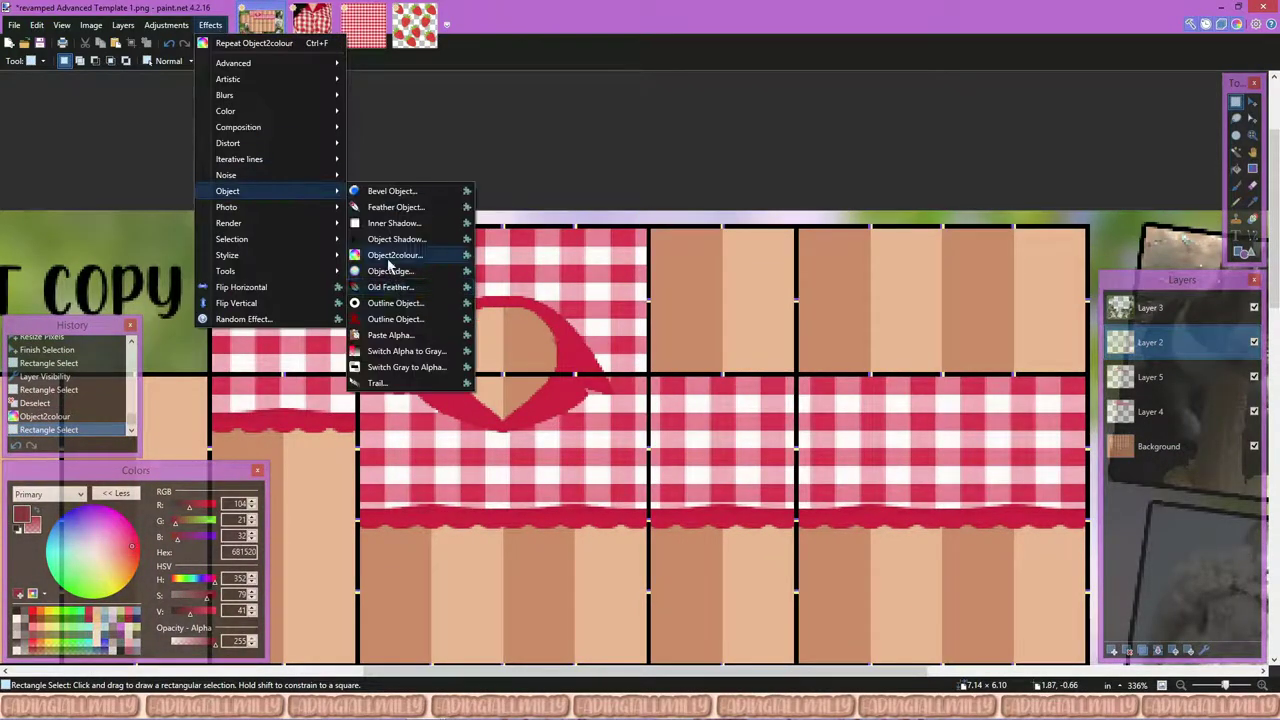
{"action": "left_click", "coordinate": [414, 251]}
{"action": "left_click_drag", "start_coordinate": [807, 222], "coordinate": [807, 217]}
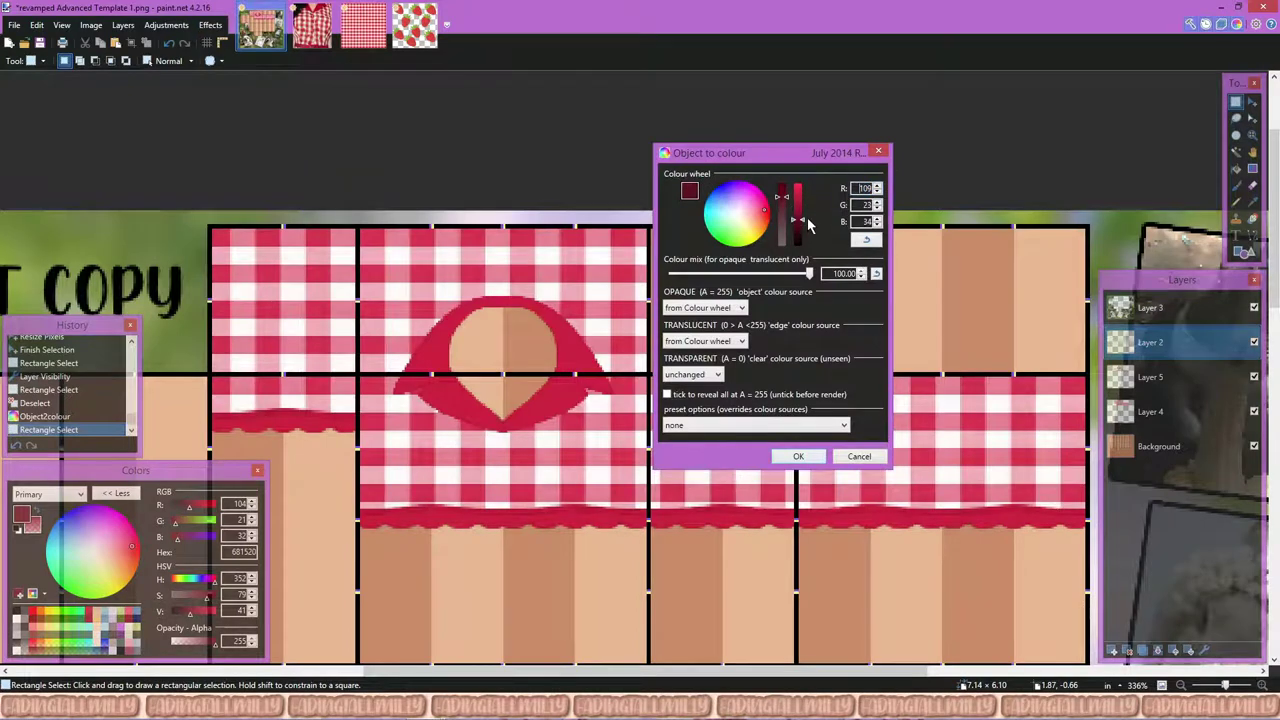
{"action": "left_click", "coordinate": [797, 457]}
{"action": "key", "text": "F4"}
{"action": "left_click", "coordinate": [649, 421]}
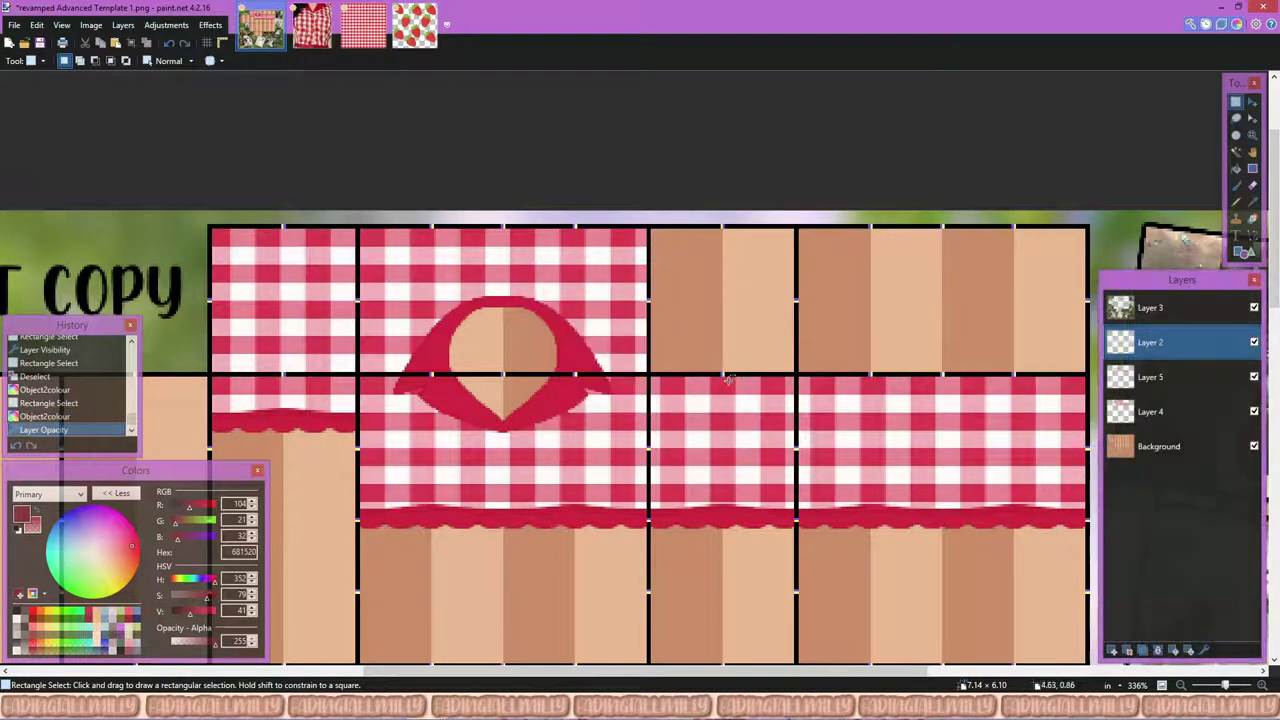
Step: Copy the strawberry pattern from its image into a new layer of the template and scale it down over the gingham
{"action": "left_click", "coordinate": [414, 25]}
{"action": "left_click", "coordinate": [260, 25]}
{"action": "key", "text": "ctrl+shift+n"}
{"action": "key", "text": "ctrl+v"}
{"action": "scroll", "coordinate": [582, 476], "scroll_direction": "down", "scroll_amount": 5}
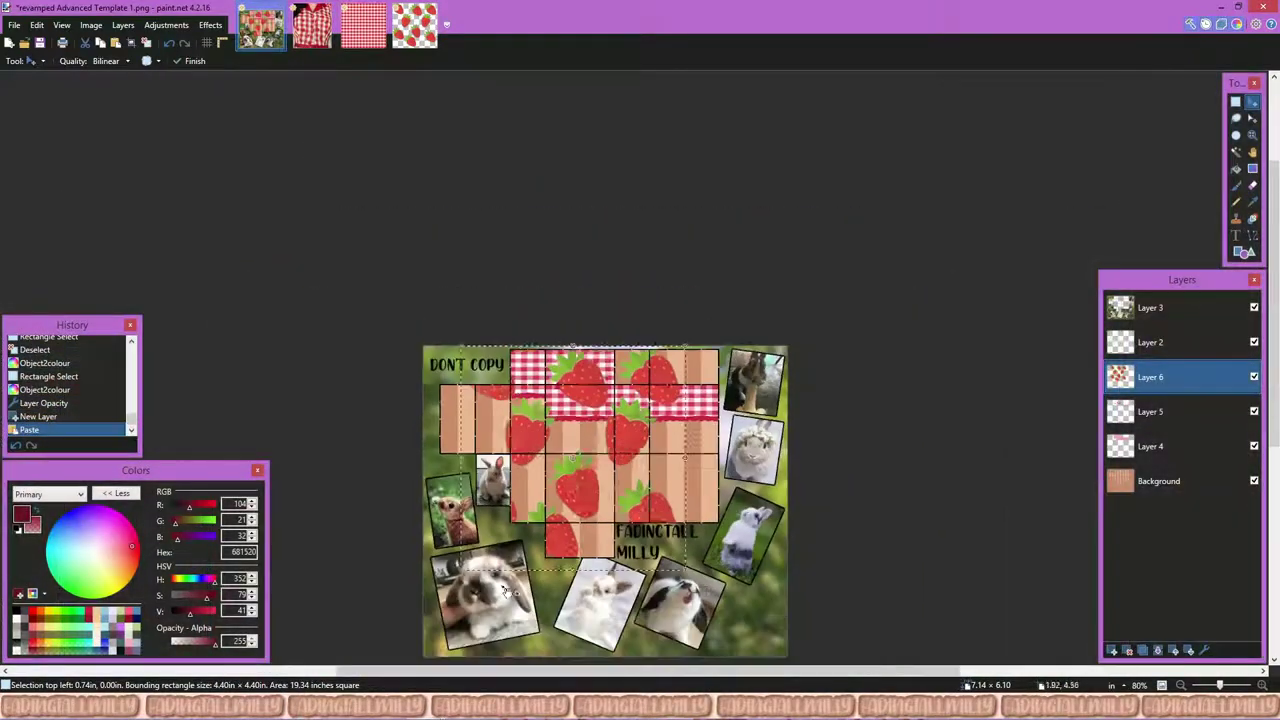
{"action": "scroll", "coordinate": [560, 400], "scroll_direction": "up", "scroll_amount": 3}
{"action": "mouse_move", "coordinate": [760, 390]}
{"action": "left_mouse_down"}
{"action": "mouse_move", "coordinate": [596, 328]}
{"action": "mouse_move", "coordinate": [744, 350]}
{"action": "mouse_move", "coordinate": [737, 543]}
{"action": "mouse_move", "coordinate": [744, 350]}
{"action": "mouse_move", "coordinate": [737, 444]}
{"action": "left_mouse_up"}
{"action": "key", "text": "ctrl+v"}
{"action": "key", "text": "Return"}
Step: Paste another strawberry patch on a new layer, erase the strawberry overlapping its neighbour and merge the layer down
{"action": "key", "text": "ctrl+shift+n"}
{"action": "key", "text": "ctrl+v"}
{"action": "key", "text": "Return"}
{"action": "key", "text": "e"}
{"action": "scroll", "coordinate": [743, 389], "scroll_direction": "up", "scroll_amount": 4}
{"action": "left_click_drag", "start_coordinate": [669, 385], "coordinate": [671, 411]}
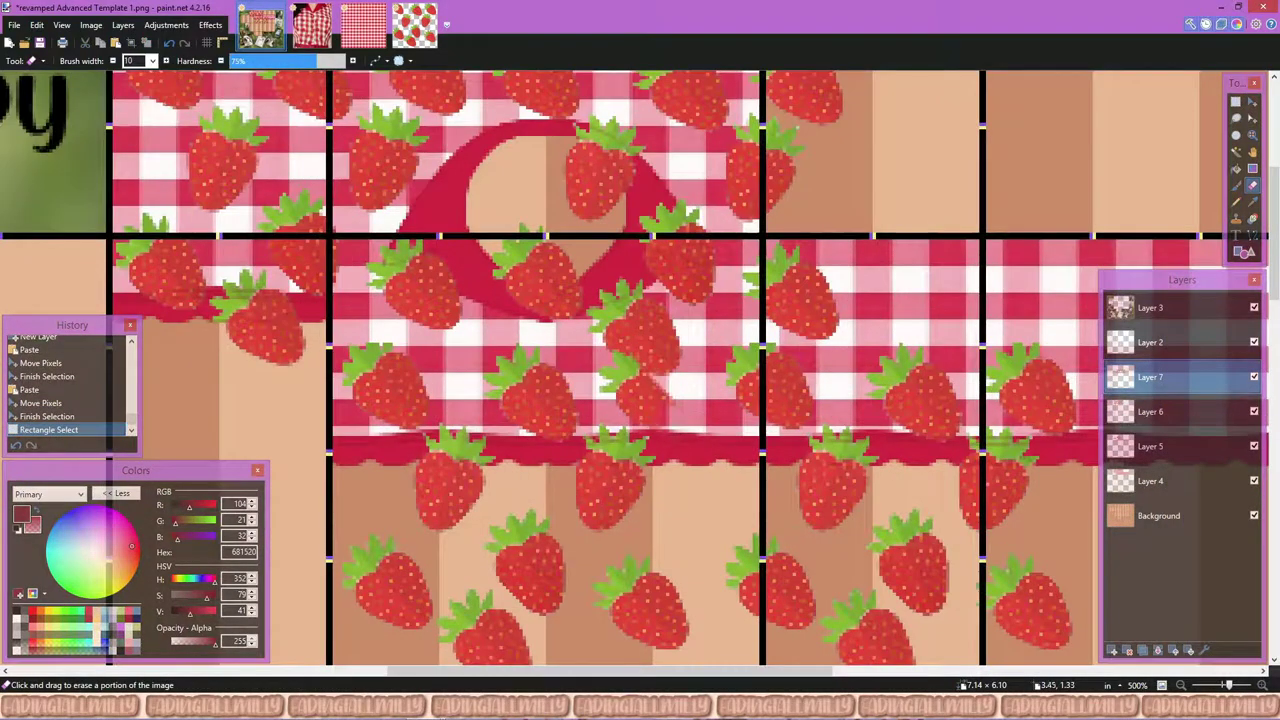
{"action": "scroll", "coordinate": [675, 412], "scroll_direction": "down", "scroll_amount": 3}
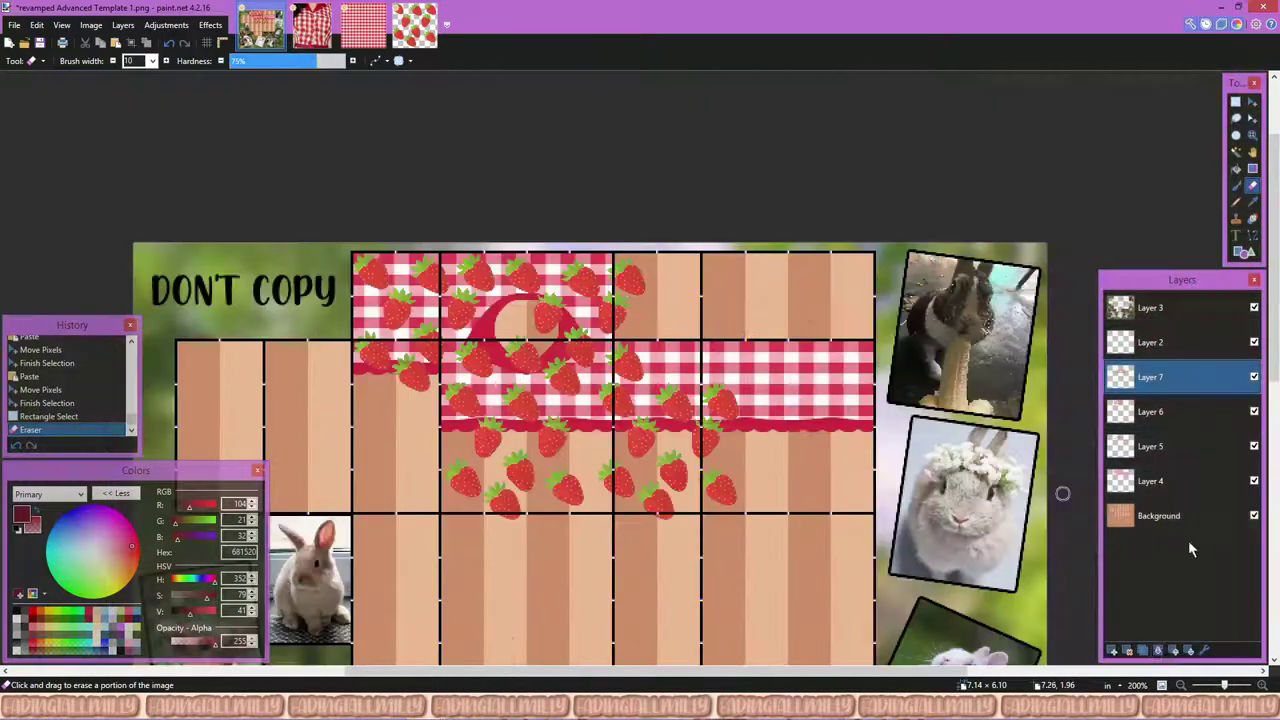
{"action": "key", "text": "ctrl+m"}
Step: Paste a further strawberry patch on a new layer, position it over the right-hand panels and merge it into Layer 6
{"action": "key", "text": "ctrl+shift+n"}
{"action": "key", "text": "ctrl+v"}
{"action": "mouse_move", "coordinate": [840, 412]}
{"action": "left_mouse_down"}
{"action": "mouse_move", "coordinate": [850, 400]}
{"action": "mouse_move", "coordinate": [854, 410]}
{"action": "left_mouse_up"}
{"action": "key", "text": "Return"}
{"action": "key", "text": "s"}
{"action": "scroll", "coordinate": [854, 410], "scroll_direction": "up", "scroll_amount": 2}
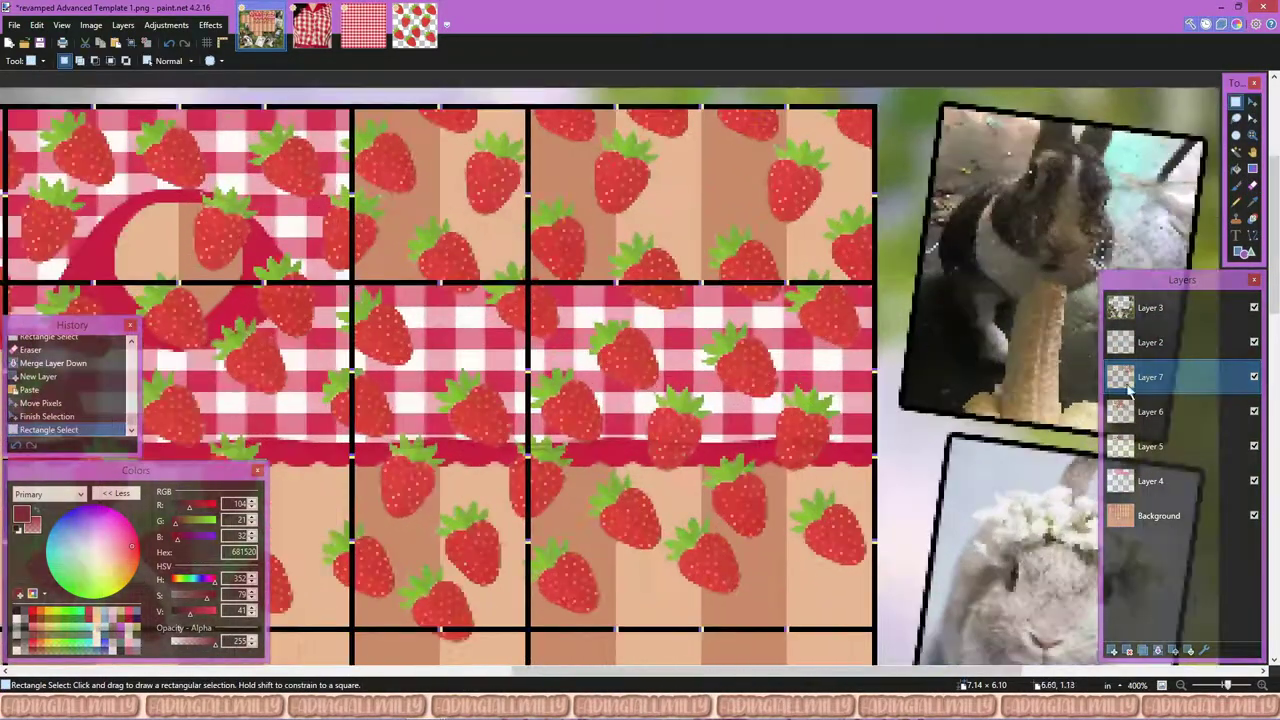
{"action": "key", "text": "ctrl+m"}
Step: Fill a selection beside the gingham's upper panels on Layer 6 and set the primary colour to white with opacity 0
{"action": "scroll", "coordinate": [812, 416], "scroll_direction": "up", "scroll_amount": 1}
{"action": "key", "text": "s"}
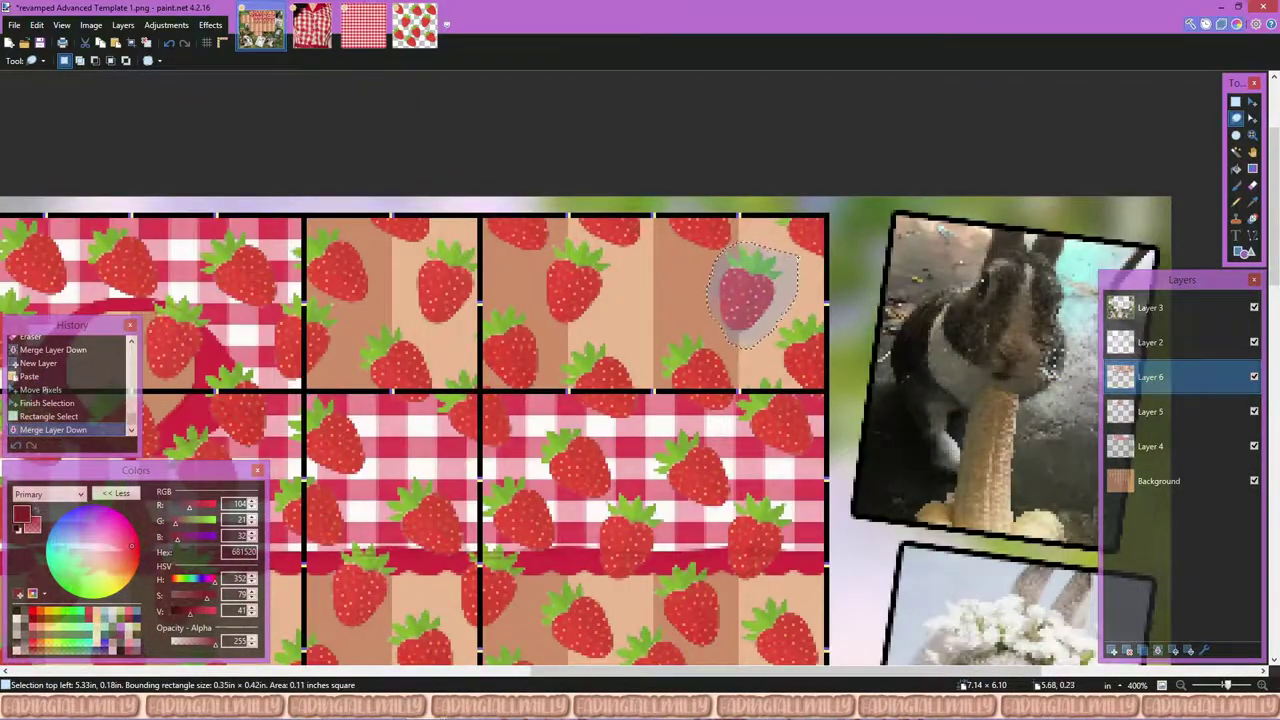
{"action": "key", "text": "s"}
{"action": "scroll", "coordinate": [826, 486], "scroll_direction": "down", "scroll_amount": 2}
{"action": "left_click_drag", "start_coordinate": [298, 308], "coordinate": [400, 428]}
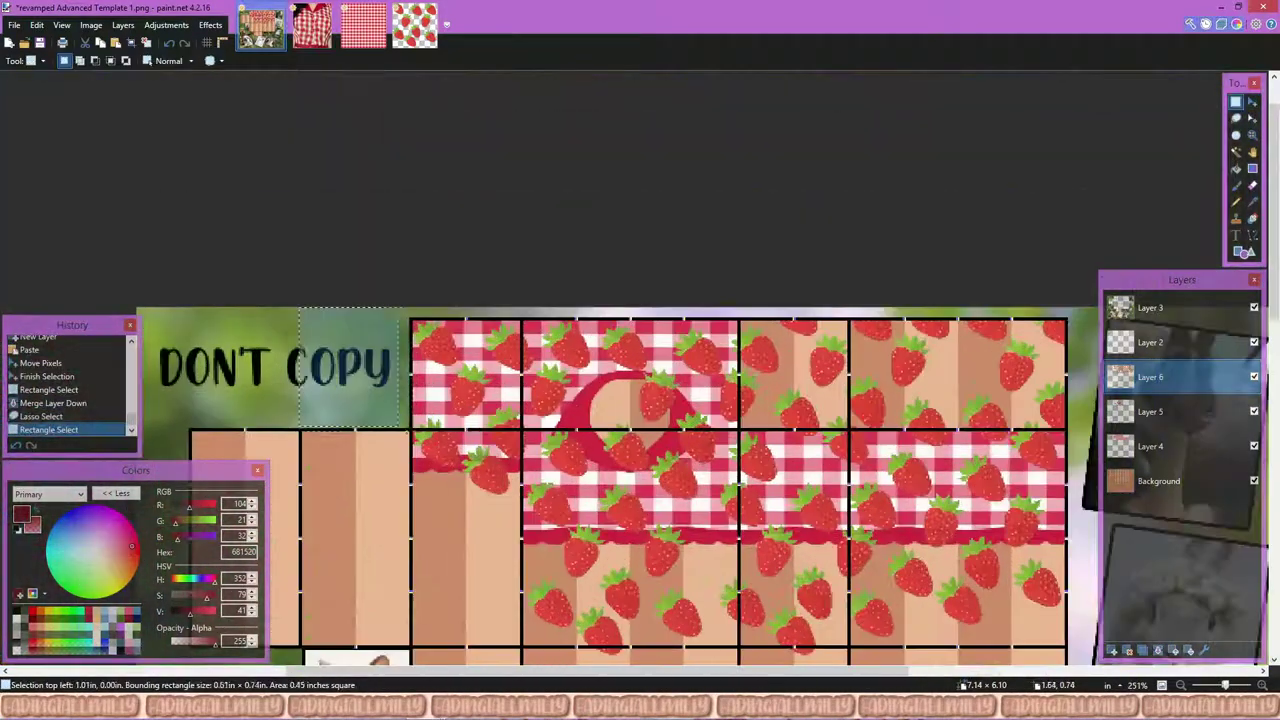
{"action": "left_click", "coordinate": [17, 617]}
{"action": "key", "text": "BackSpace"}
{"action": "scroll", "coordinate": [640, 470], "scroll_direction": "up", "scroll_amount": 2}
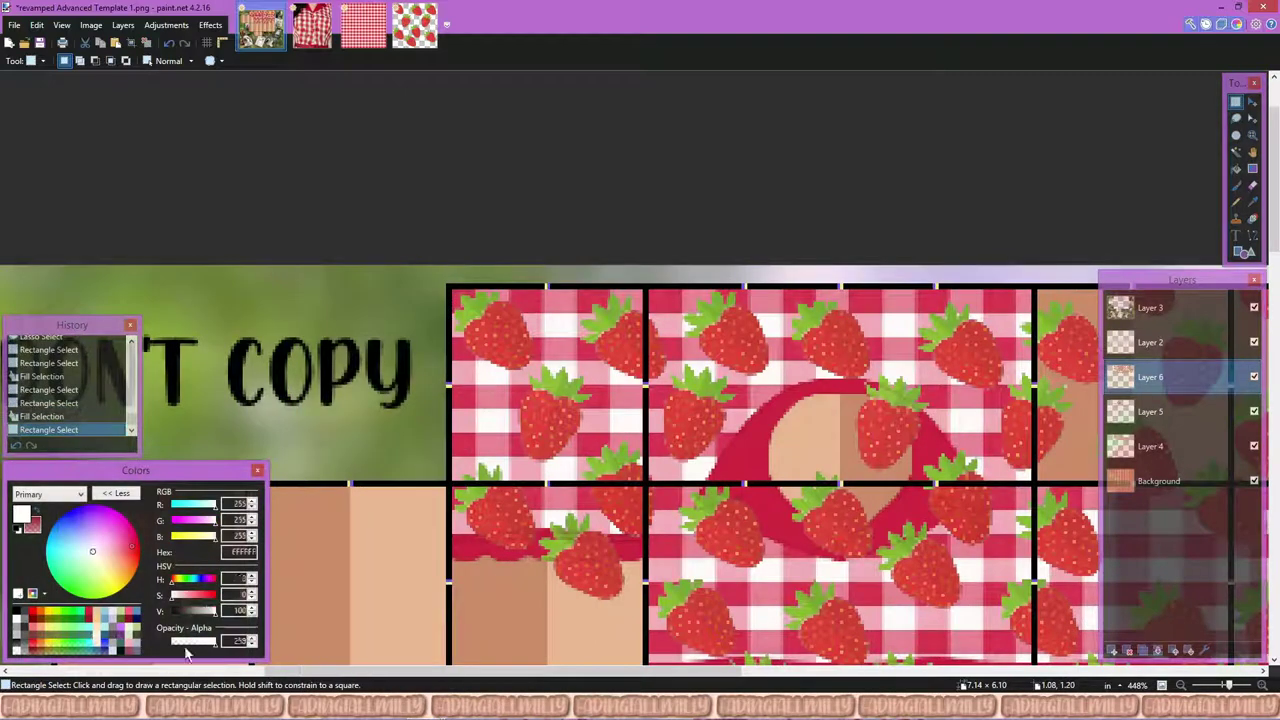
{"action": "scroll", "coordinate": [477, 406], "scroll_direction": "down", "scroll_amount": 4}
{"action": "scroll", "coordinate": [477, 406], "scroll_direction": "up", "scroll_amount": 3}
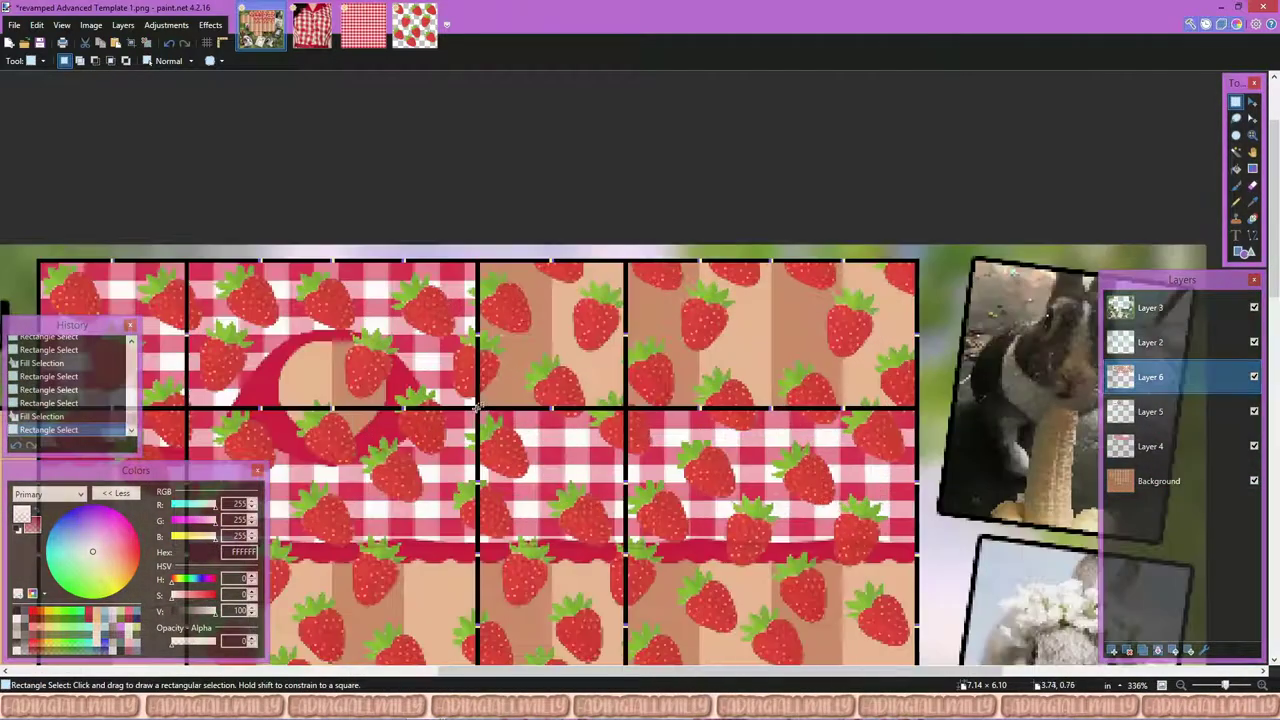
Step: Clear the strawberries from the bare skin panels at the upper right and from the area below the scalloped hem
{"action": "left_click_drag", "start_coordinate": [477, 406], "coordinate": [1088, 252]}
{"action": "key", "text": "Delete"}
{"action": "key", "text": "e"}
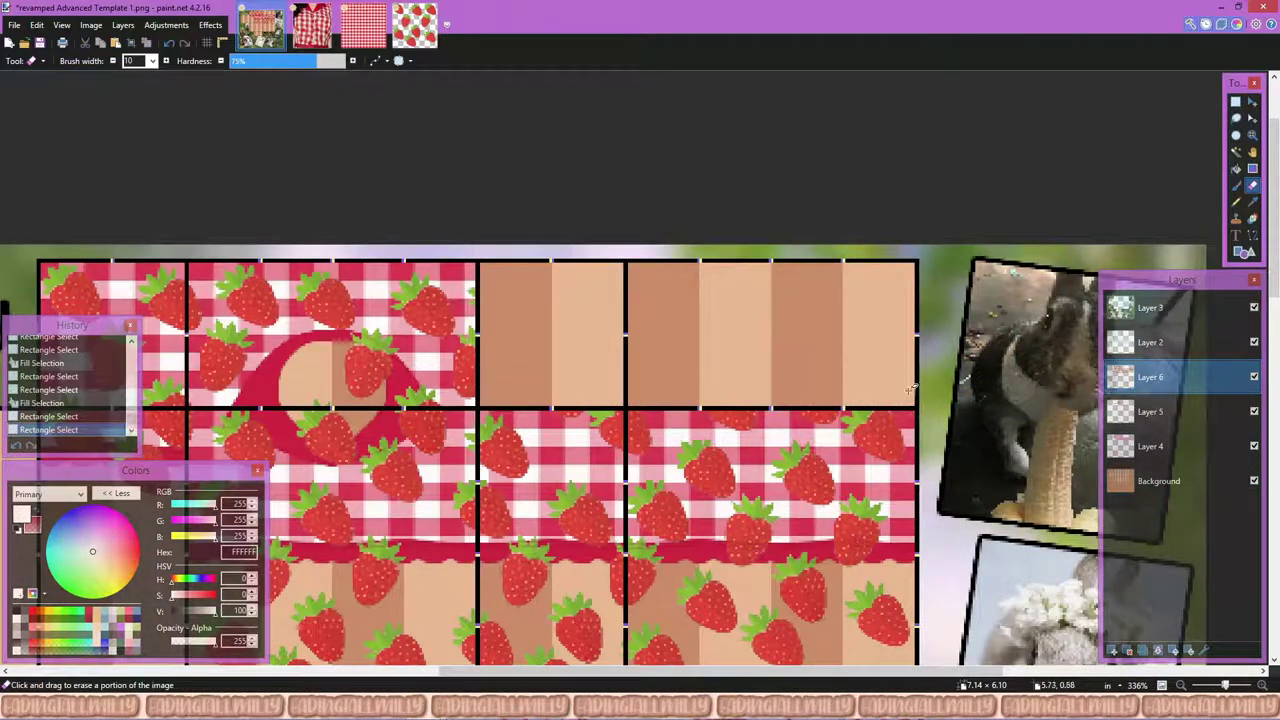
{"action": "key", "text": "s"}
{"action": "scroll", "coordinate": [912, 388], "scroll_direction": "down", "scroll_amount": 2}
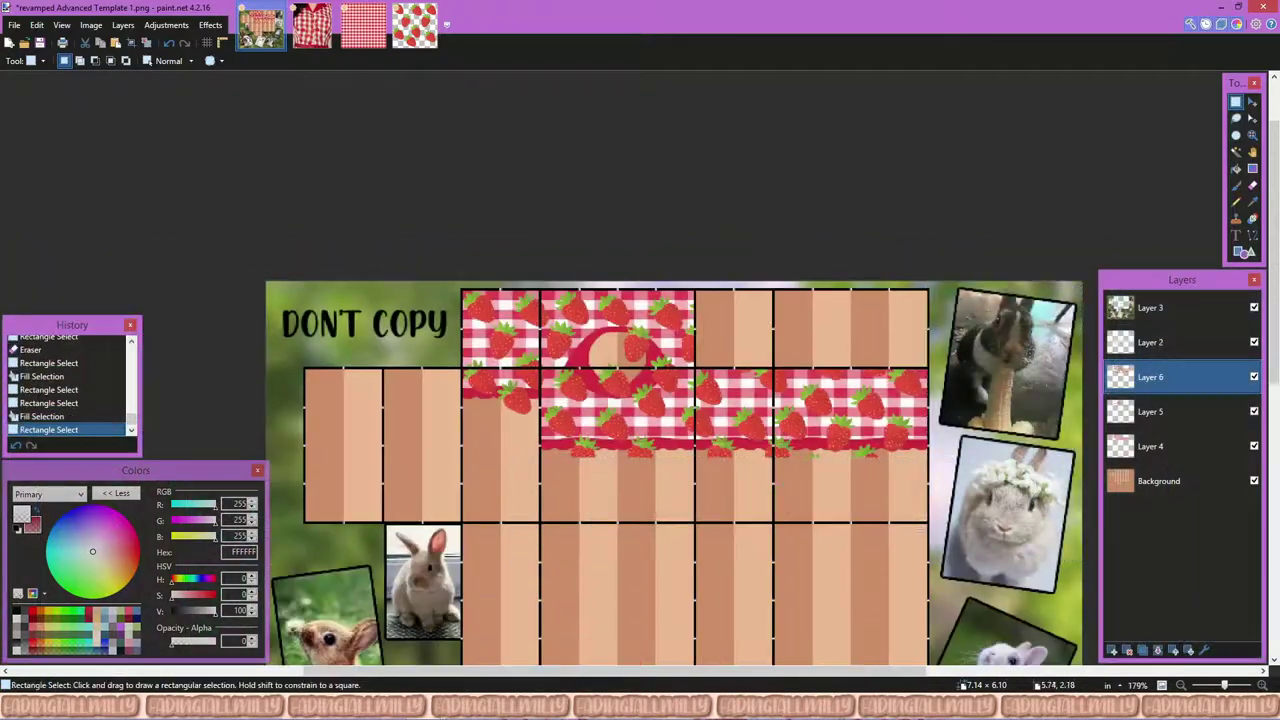
Step: Toggle Layer 3's template overlay to check the strawberries around the panel borders
{"action": "left_click", "coordinate": [1254, 307]}
{"action": "left_click", "coordinate": [1254, 307]}
{"action": "left_click", "coordinate": [1254, 307]}
{"action": "left_click", "coordinate": [1254, 307]}
Step: Erase the strawberry fragment along the top edge of the narrow gingham panel right of the front, undoing the extra stroke
{"action": "key", "text": "e"}
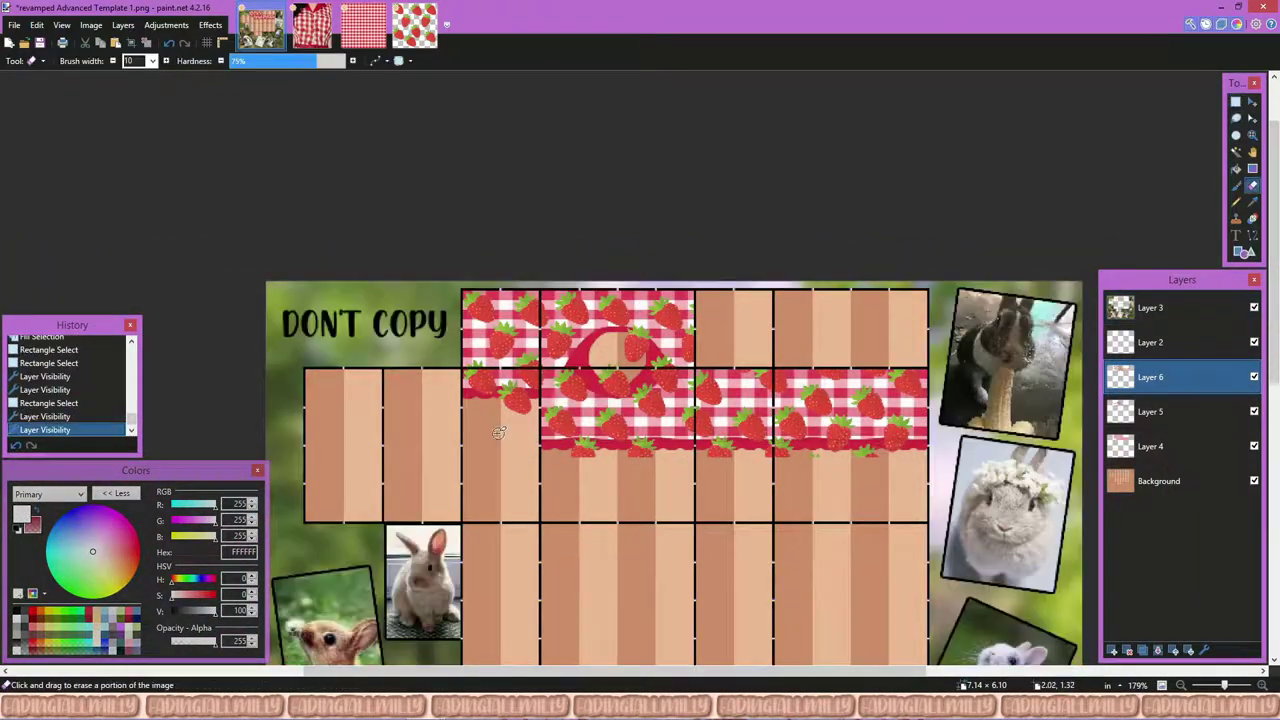
{"action": "scroll", "coordinate": [498, 432], "scroll_direction": "up", "scroll_amount": 4}
{"action": "scroll", "coordinate": [480, 400], "scroll_direction": "down", "scroll_amount": 2}
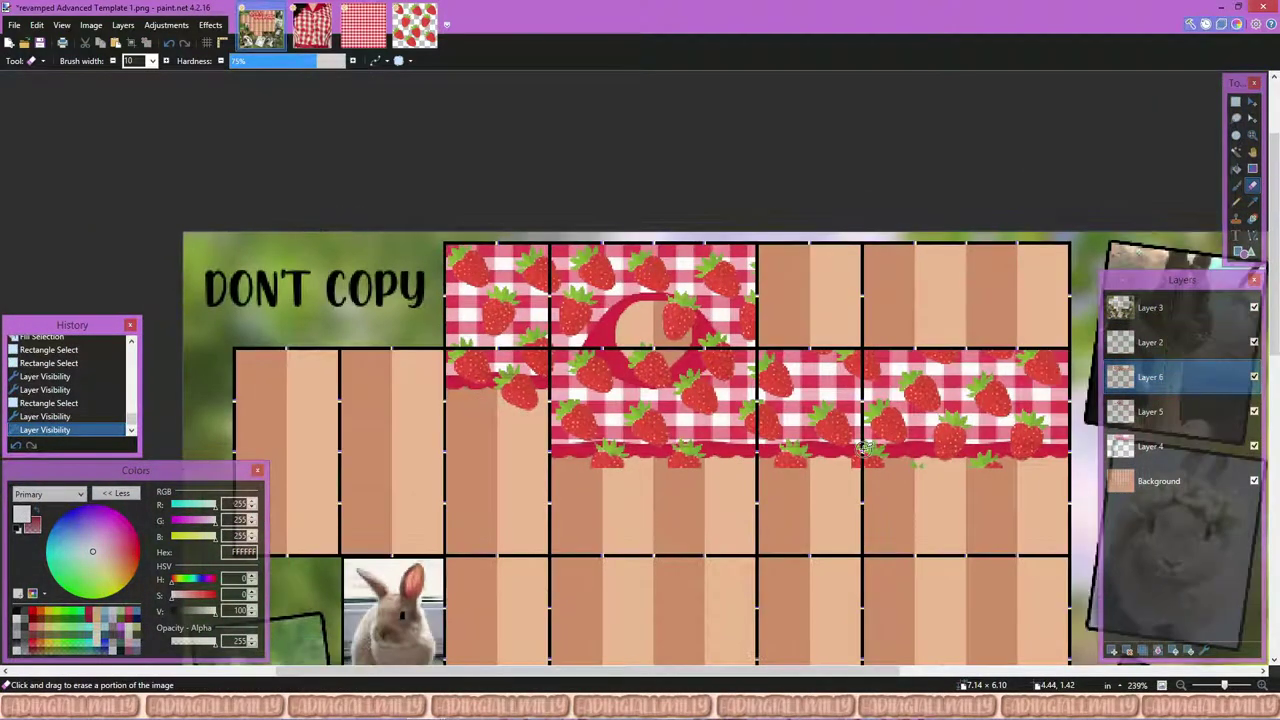
{"action": "scroll", "coordinate": [864, 448], "scroll_direction": "up", "scroll_amount": 6}
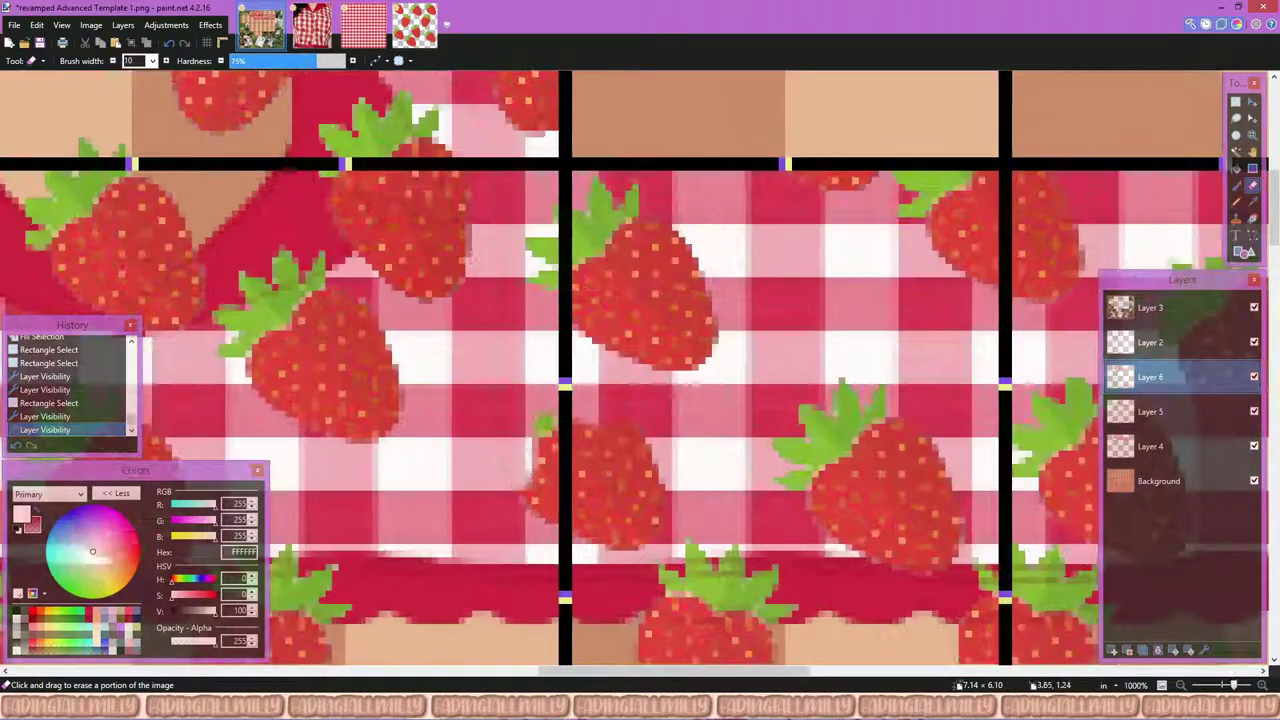
{"action": "scroll", "coordinate": [570, 420], "scroll_direction": "down", "scroll_amount": 5}
{"action": "scroll", "coordinate": [600, 380], "scroll_direction": "up", "scroll_amount": 4}
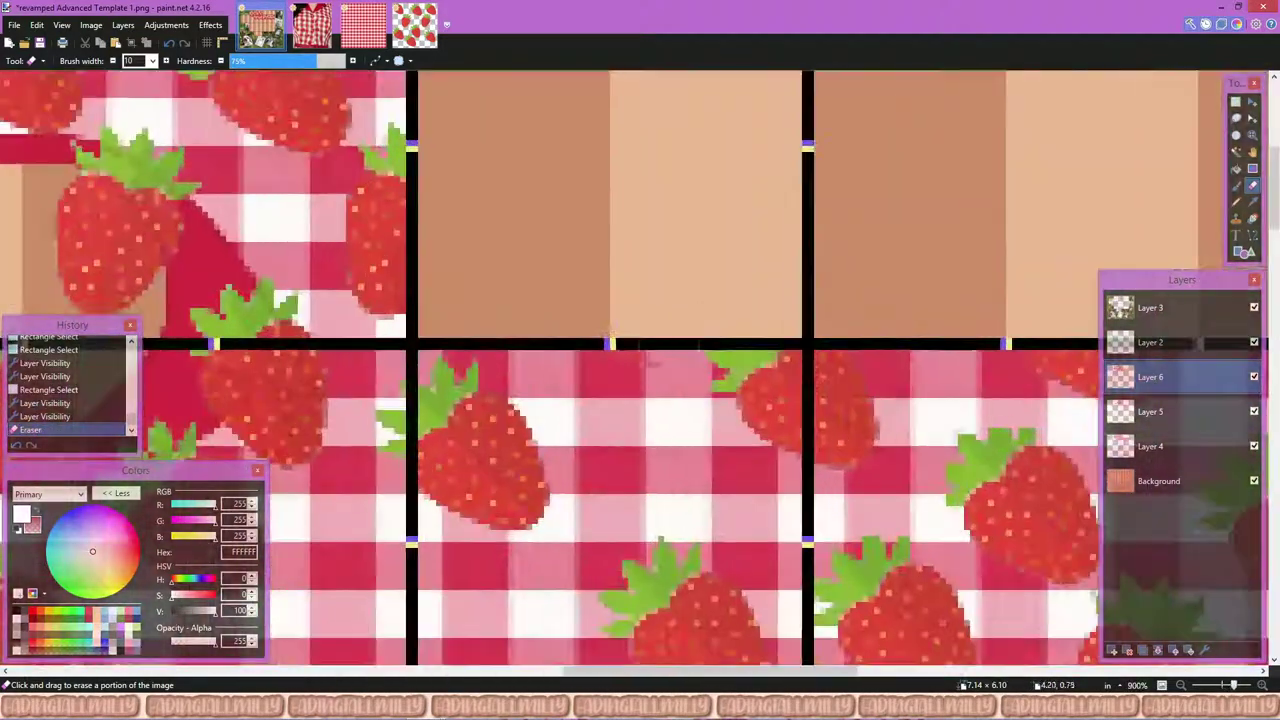
{"action": "left_click", "coordinate": [704, 317]}
{"action": "left_click", "coordinate": [704, 317]}
{"action": "scroll", "coordinate": [704, 317], "scroll_direction": "down", "scroll_amount": 2}
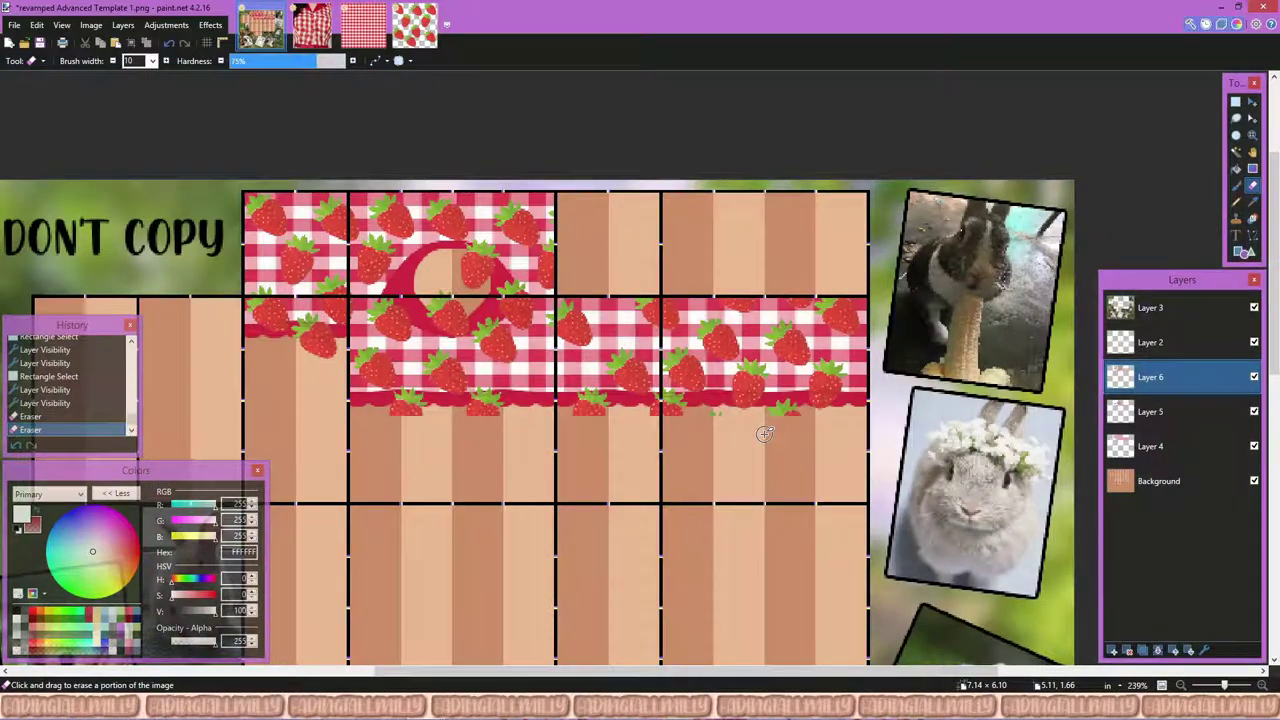
{"action": "key", "text": "ctrl+z"}
Step: Erase the cut-off strawberry fragments along the top edge of the rightmost gingham panel
{"action": "scroll", "coordinate": [764, 433], "scroll_direction": "up", "scroll_amount": 5}
{"action": "scroll", "coordinate": [800, 350], "scroll_direction": "down", "scroll_amount": 4}
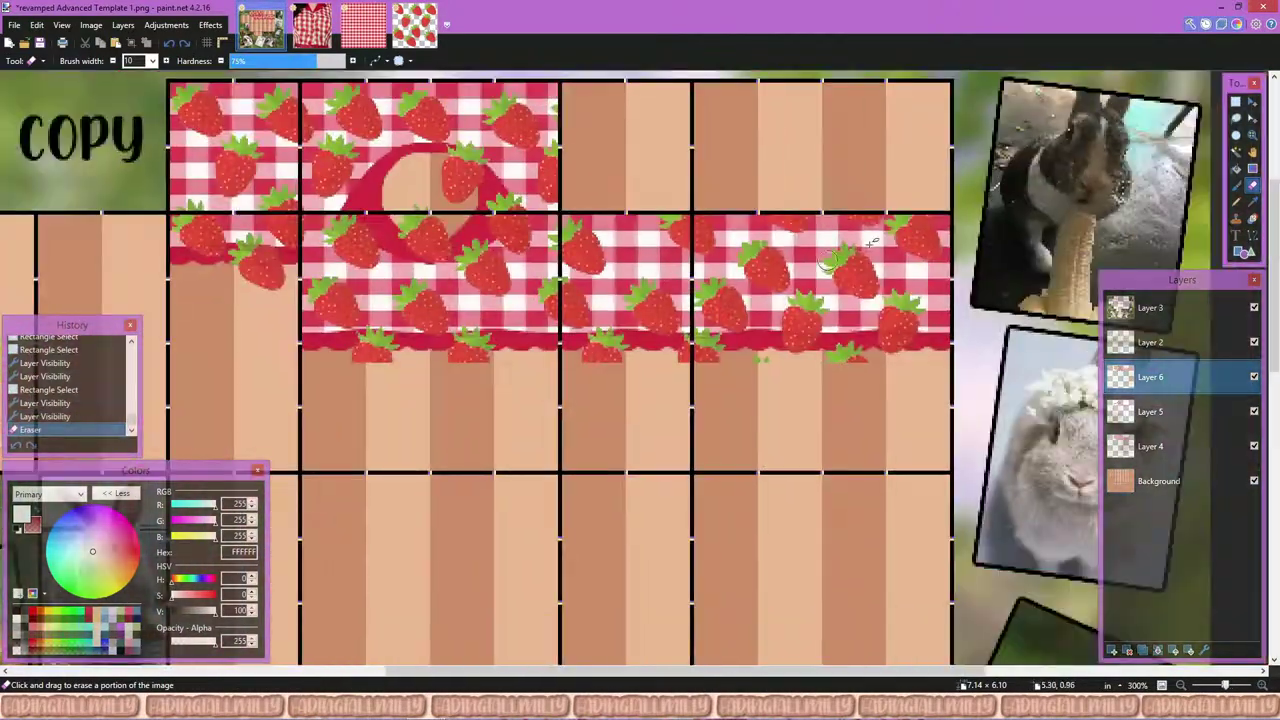
{"action": "scroll", "coordinate": [878, 222], "scroll_direction": "up", "scroll_amount": 5}
{"action": "left_click_drag", "start_coordinate": [520, 225], "coordinate": [630, 245]}
{"action": "scroll", "coordinate": [600, 300], "scroll_direction": "down", "scroll_amount": 4}
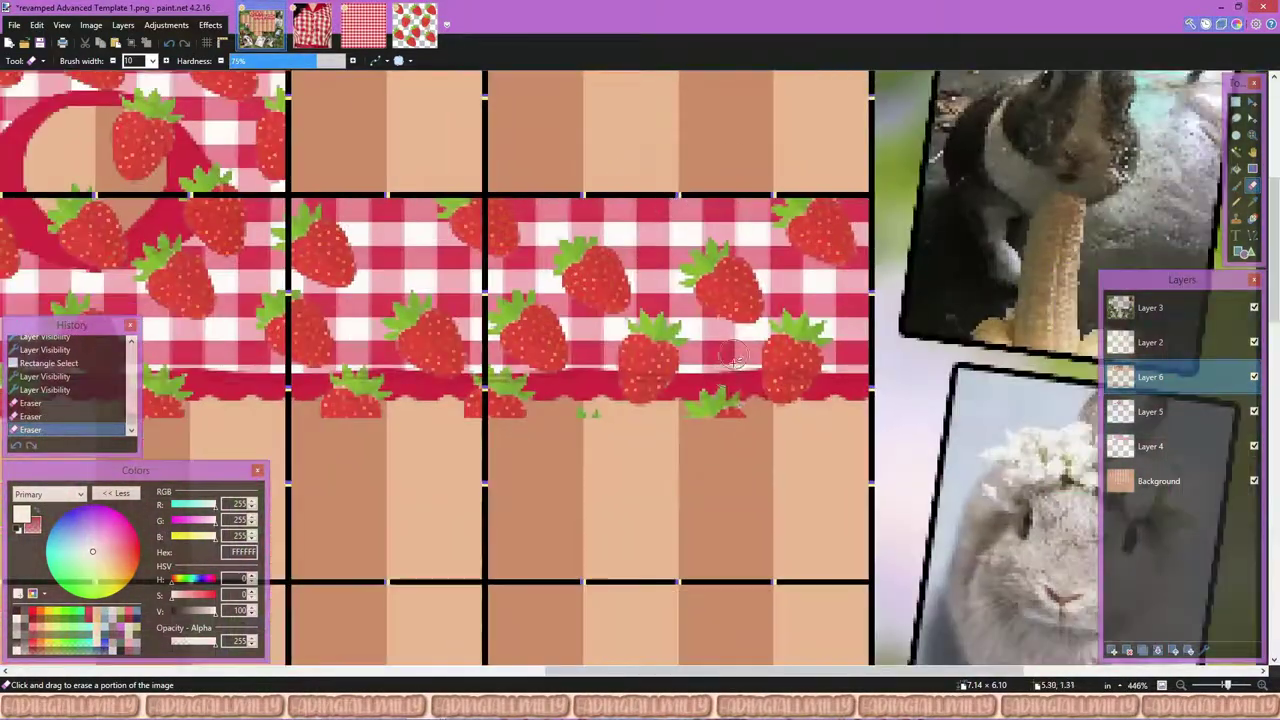
Step: Erase the cut-off strawberries hanging over the scalloped hem on the right-hand and front panels
{"action": "scroll", "coordinate": [600, 400], "scroll_direction": "up", "scroll_amount": 4}
{"action": "scroll", "coordinate": [600, 400], "scroll_direction": "down", "scroll_amount": 4}
{"action": "mouse_move", "coordinate": [470, 350]}
{"action": "left_mouse_down"}
{"action": "mouse_move", "coordinate": [510, 380]}
{"action": "mouse_move", "coordinate": [560, 390]}
{"action": "left_mouse_up"}
{"action": "scroll", "coordinate": [600, 400], "scroll_direction": "down", "scroll_amount": 2}
{"action": "scroll", "coordinate": [600, 400], "scroll_direction": "up", "scroll_amount": 5}
{"action": "left_click_drag", "start_coordinate": [420, 340], "coordinate": [470, 390]}
{"action": "scroll", "coordinate": [490, 380], "scroll_direction": "down", "scroll_amount": 3}
{"action": "scroll", "coordinate": [500, 380], "scroll_direction": "up", "scroll_amount": 3}
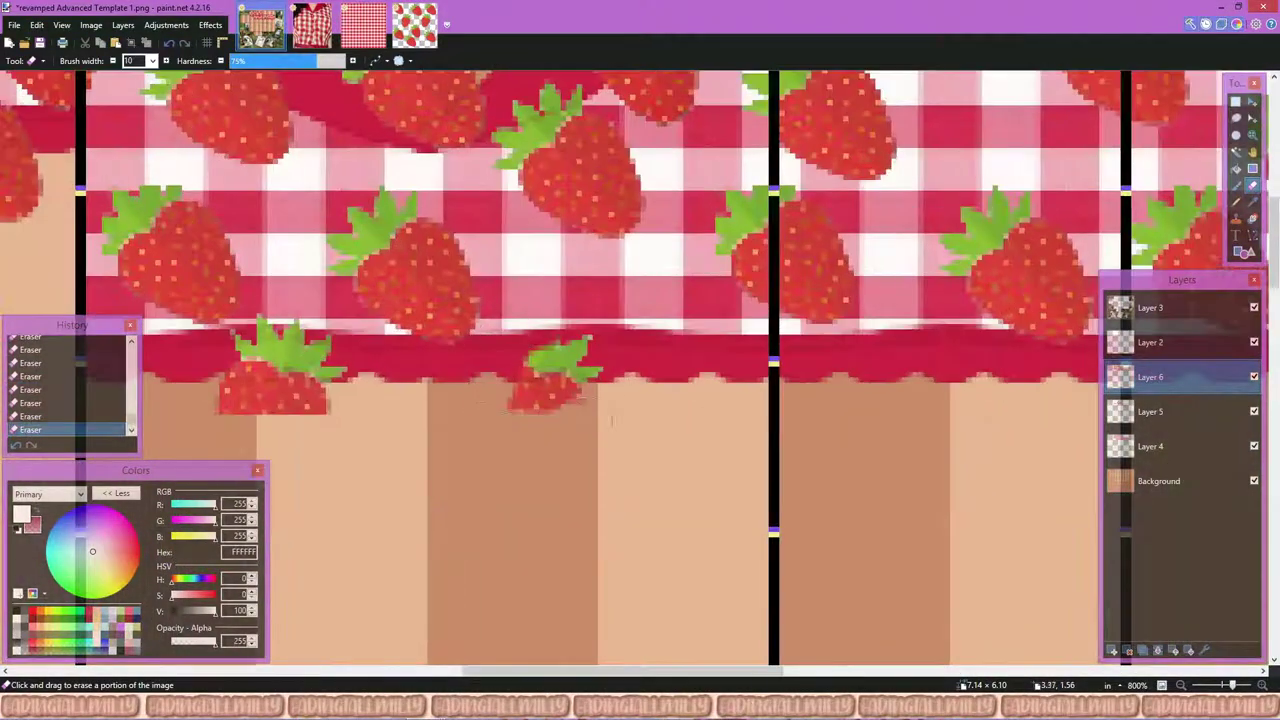
{"action": "scroll", "coordinate": [544, 384], "scroll_direction": "left", "scroll_amount": 3}
{"action": "left_click_drag", "start_coordinate": [610, 405], "coordinate": [515, 400]}
{"action": "scroll", "coordinate": [515, 390], "scroll_direction": "up", "scroll_amount": 2}
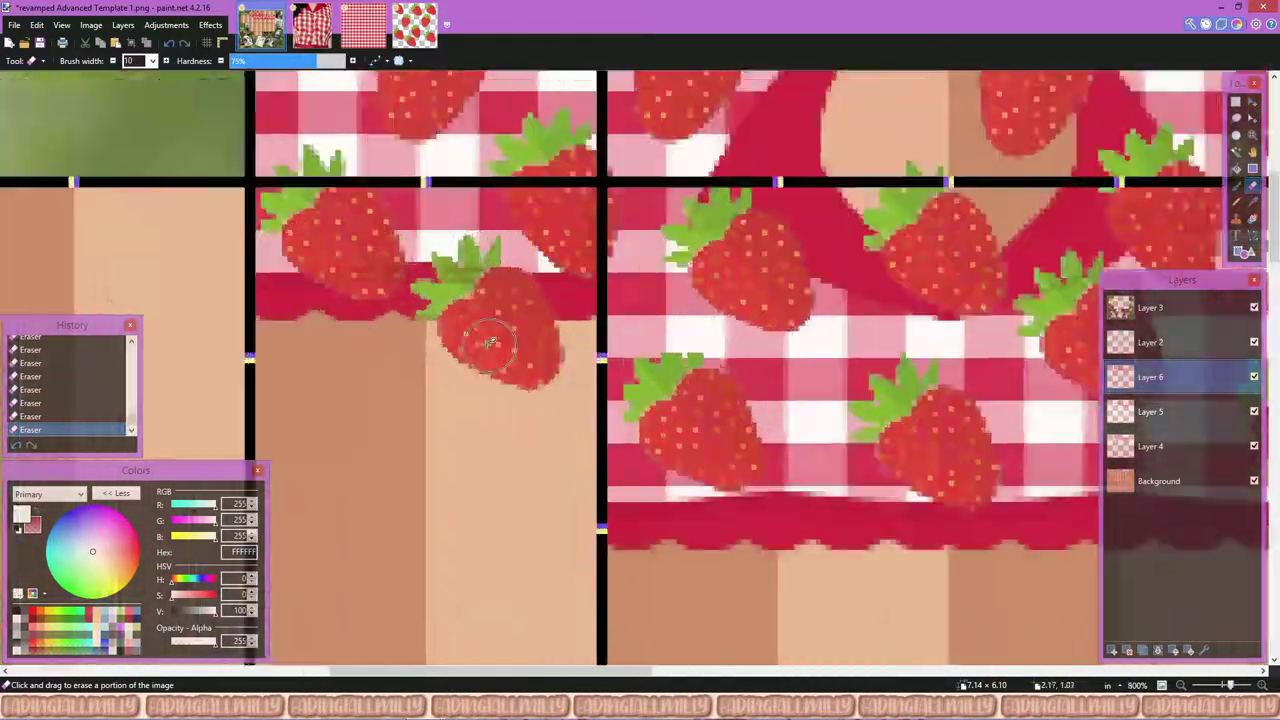
Step: Erase the strawberry hanging over the left panel's trim and the two strawberries covering the neck opening
{"action": "mouse_move", "coordinate": [490, 320]}
{"action": "left_mouse_down"}
{"action": "mouse_move", "coordinate": [450, 350]}
{"action": "mouse_move", "coordinate": [500, 310]}
{"action": "left_mouse_up"}
{"action": "scroll", "coordinate": [500, 330], "scroll_direction": "down", "scroll_amount": 3}
{"action": "scroll", "coordinate": [640, 360], "scroll_direction": "up", "scroll_amount": 3}
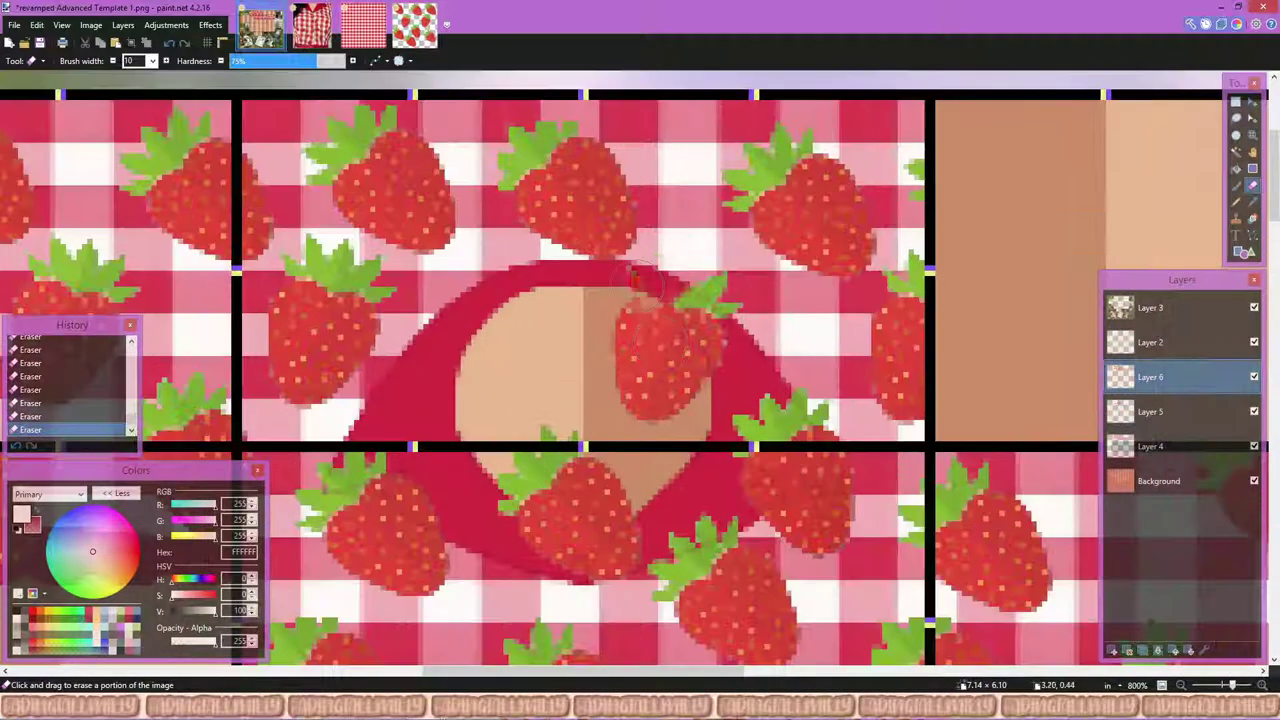
{"action": "left_click_drag", "start_coordinate": [660, 330], "coordinate": [700, 390]}
{"action": "mouse_move", "coordinate": [640, 490]}
{"action": "left_mouse_down"}
{"action": "mouse_move", "coordinate": [610, 545]}
{"action": "mouse_move", "coordinate": [540, 480]}
{"action": "mouse_move", "coordinate": [560, 490]}
{"action": "left_mouse_up"}
{"action": "scroll", "coordinate": [793, 474], "scroll_direction": "down", "scroll_amount": 3}
Step: Trim the two strawberries overlapping the rightmost panel's hem back to the trim's upper edge, redoing the imprecise strokes
{"action": "scroll", "coordinate": [793, 474], "scroll_direction": "up", "scroll_amount": 4}
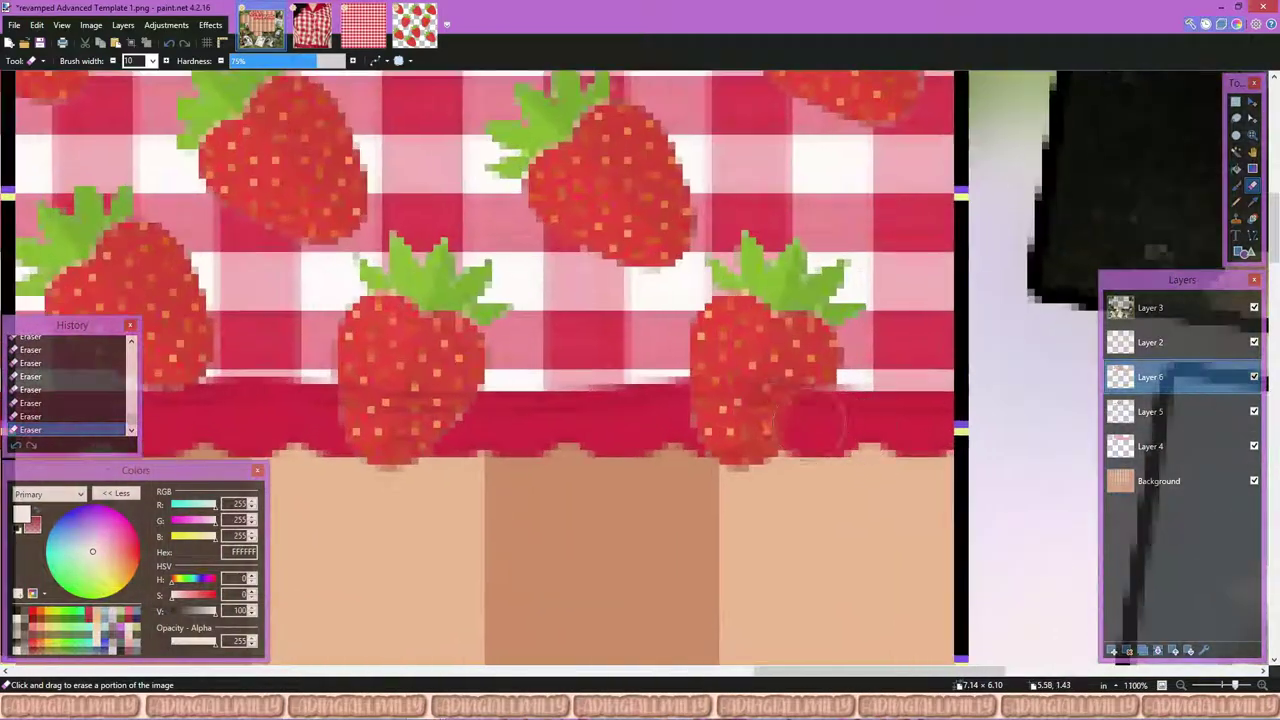
{"action": "key", "text": "ctrl+z"}
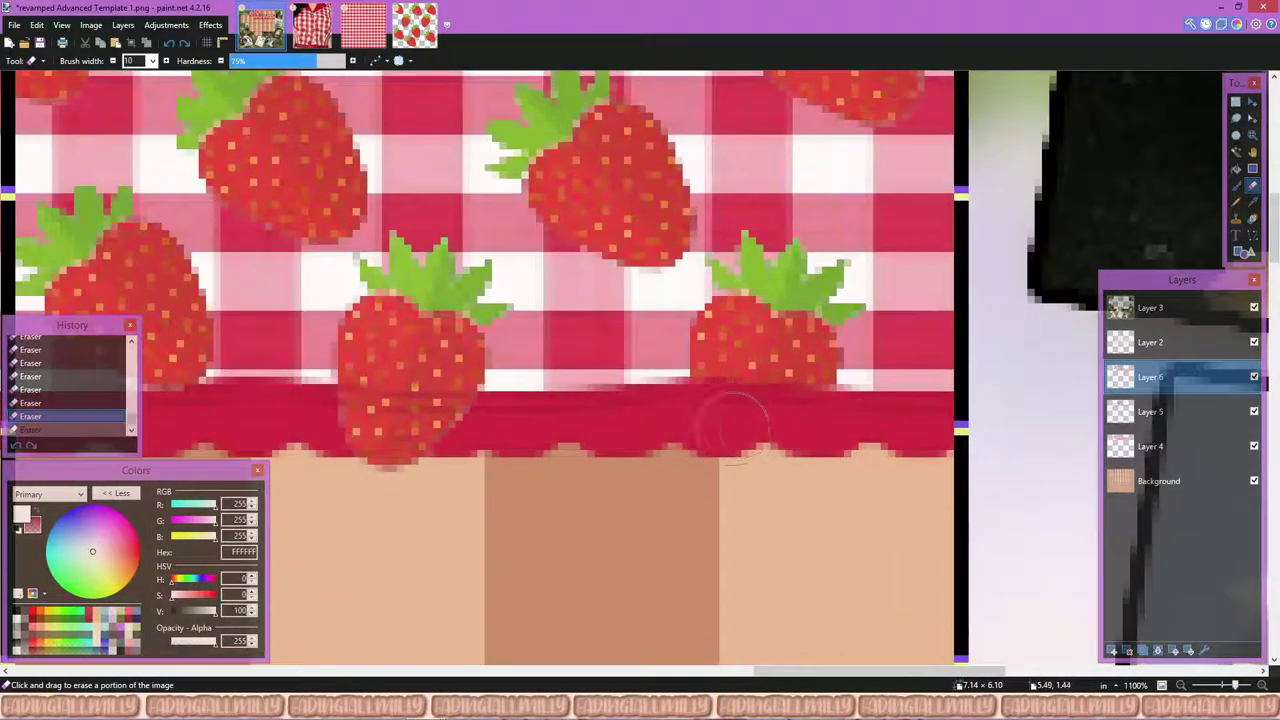
{"action": "left_click", "coordinate": [724, 420]}
{"action": "scroll", "coordinate": [724, 420], "scroll_direction": "down", "scroll_amount": 3}
{"action": "scroll", "coordinate": [512, 430], "scroll_direction": "up", "scroll_amount": 3}
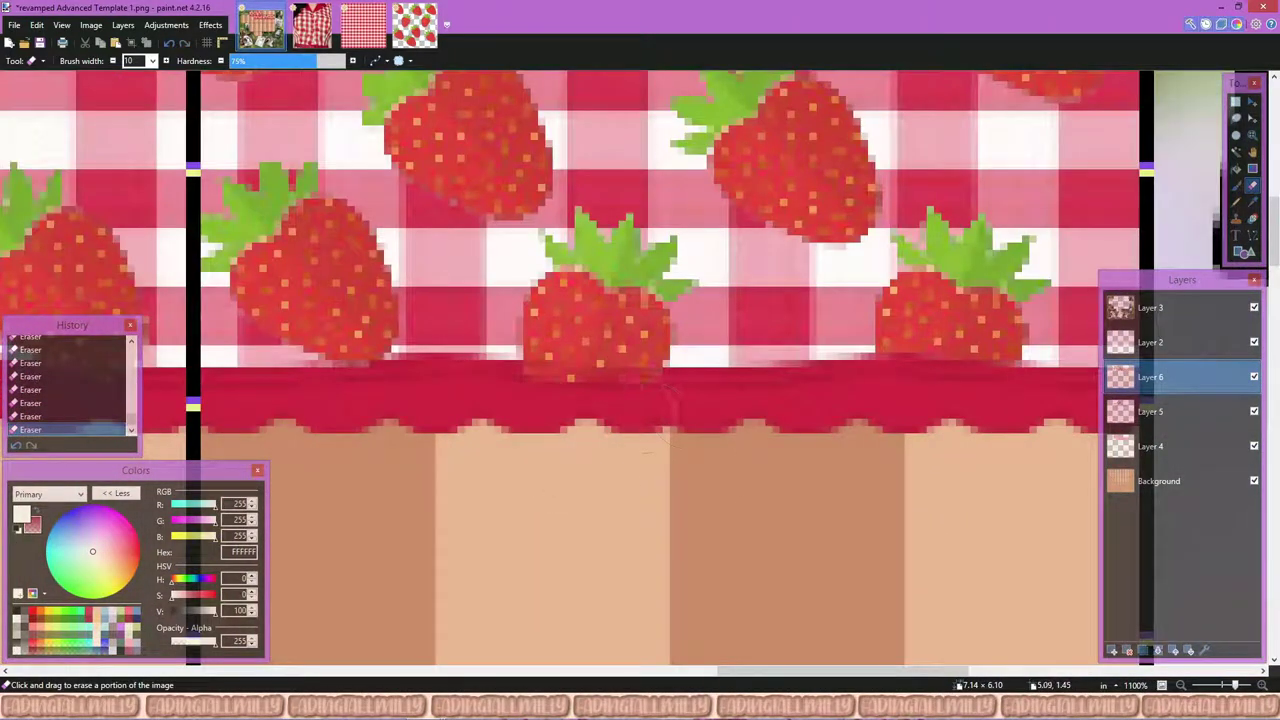
{"action": "key", "text": "ctrl+z"}
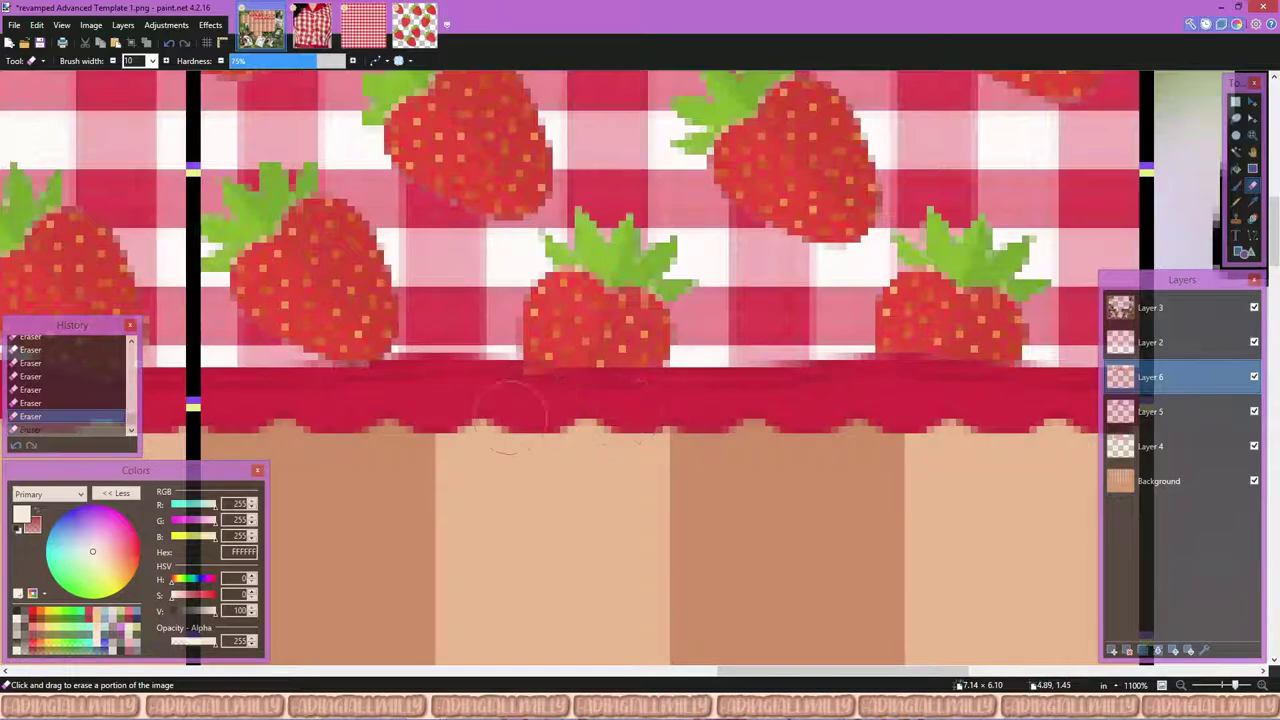
{"action": "left_click", "coordinate": [515, 400]}
Step: Erase the tips of the remaining strawberries that overlap the red hem across the other panels
{"action": "scroll", "coordinate": [510, 405], "scroll_direction": "down", "scroll_amount": 3}
{"action": "scroll", "coordinate": [690, 420], "scroll_direction": "up", "scroll_amount": 4}
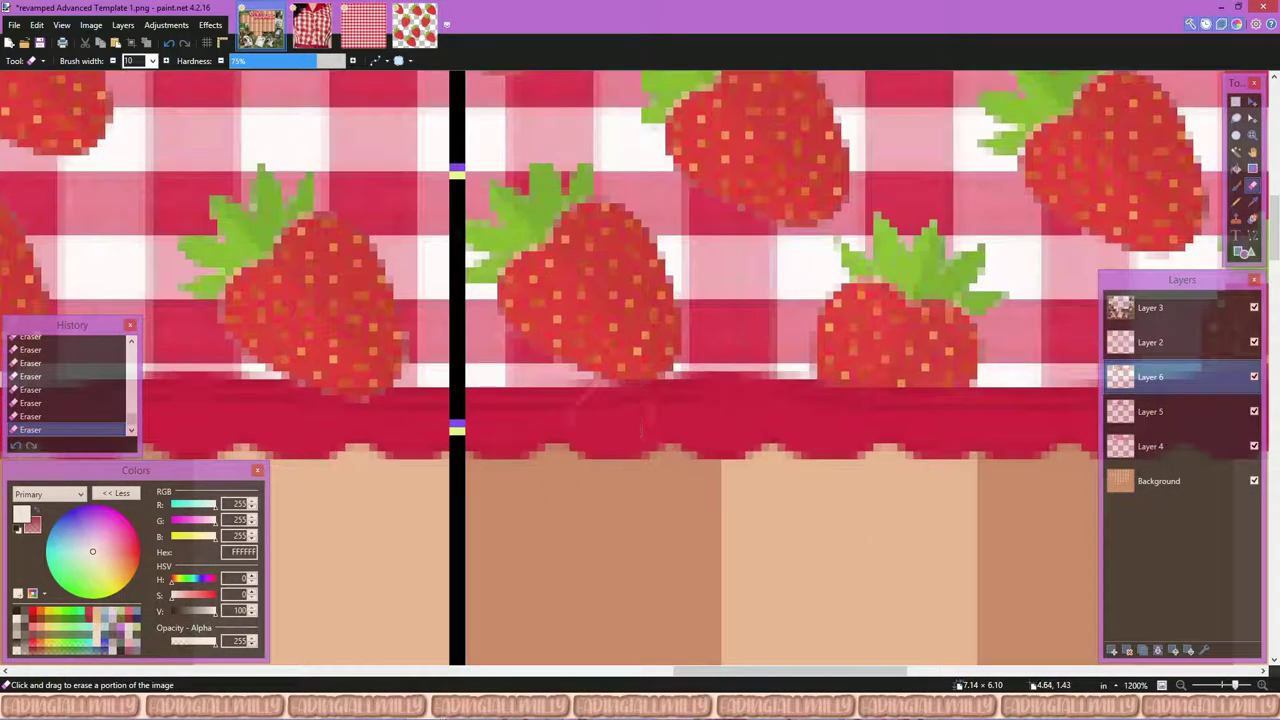
{"action": "scroll", "coordinate": [480, 440], "scroll_direction": "down", "scroll_amount": 3}
{"action": "scroll", "coordinate": [557, 372], "scroll_direction": "up", "scroll_amount": 4}
{"action": "scroll", "coordinate": [600, 425], "scroll_direction": "down", "scroll_amount": 3}
{"action": "scroll", "coordinate": [591, 420], "scroll_direction": "up", "scroll_amount": 2}
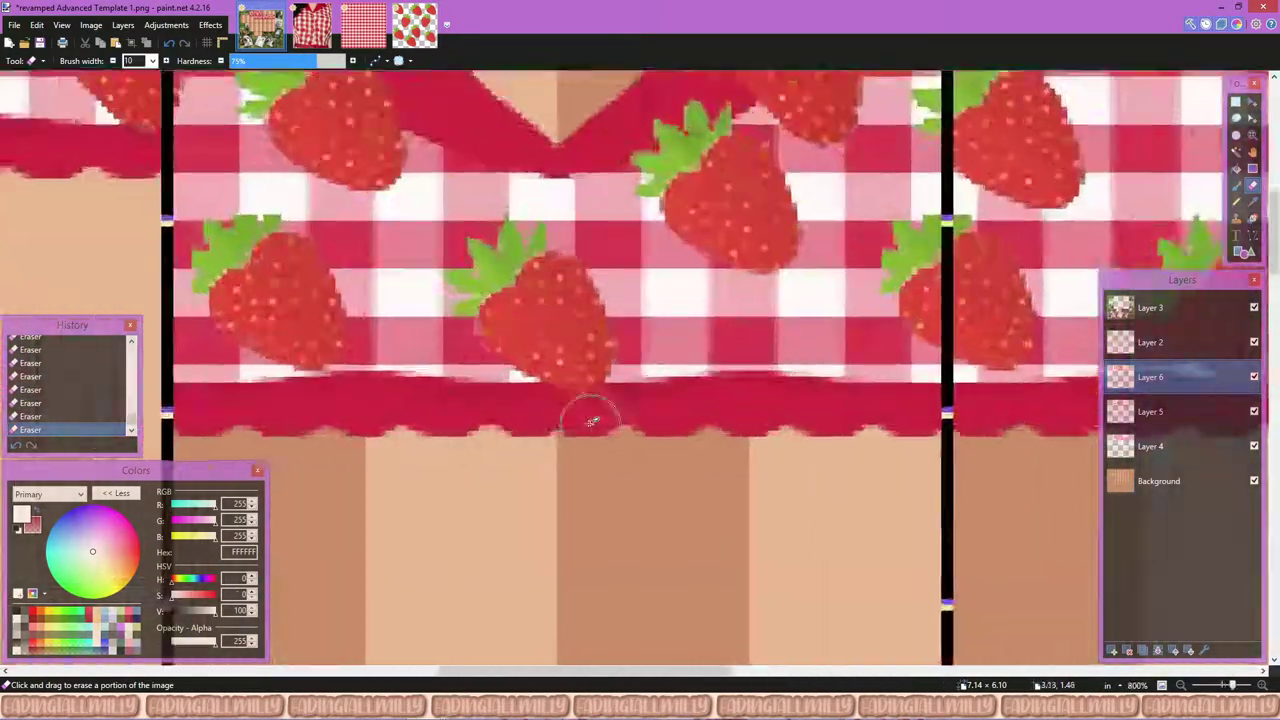
Step: Erase the leaves of the strawberry that covers the collar's left point
{"action": "scroll", "coordinate": [600, 422], "scroll_direction": "down", "scroll_amount": 4}
{"action": "scroll", "coordinate": [529, 243], "scroll_direction": "up", "scroll_amount": 5}
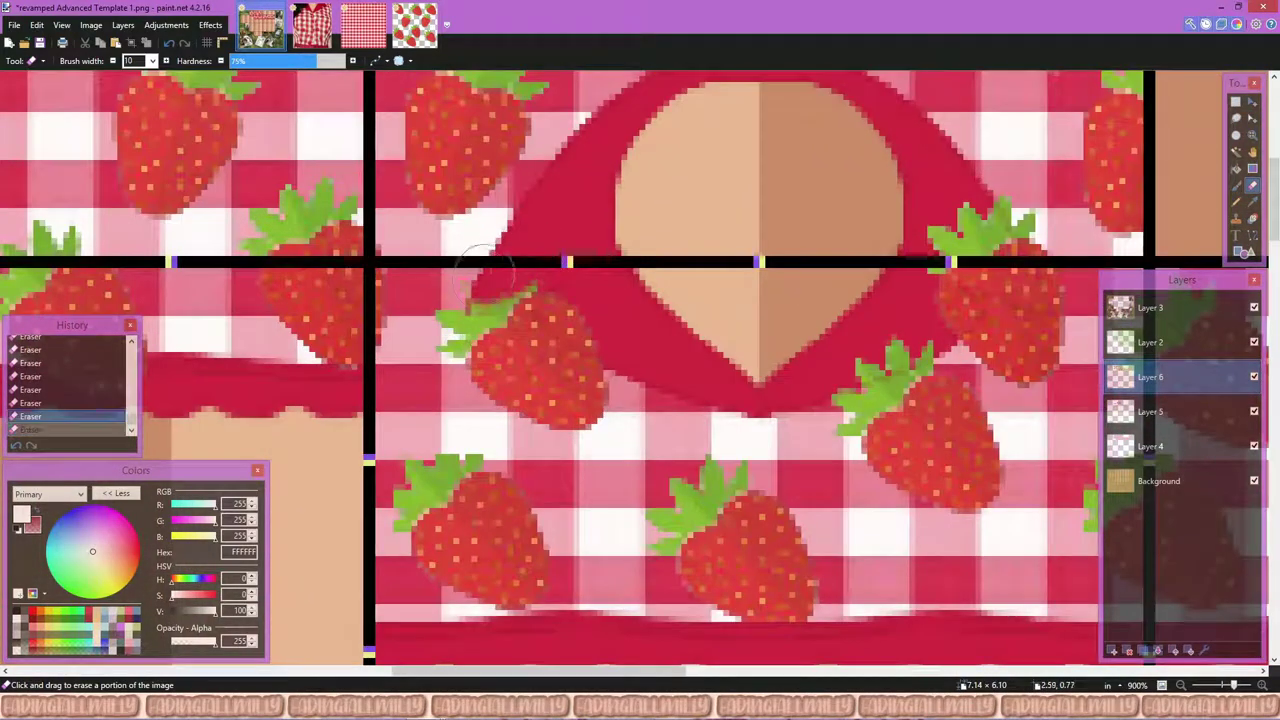
{"action": "scroll", "coordinate": [480, 243], "scroll_direction": "up", "scroll_amount": 3}
{"action": "left_click_drag", "start_coordinate": [474, 308], "coordinate": [554, 268]}
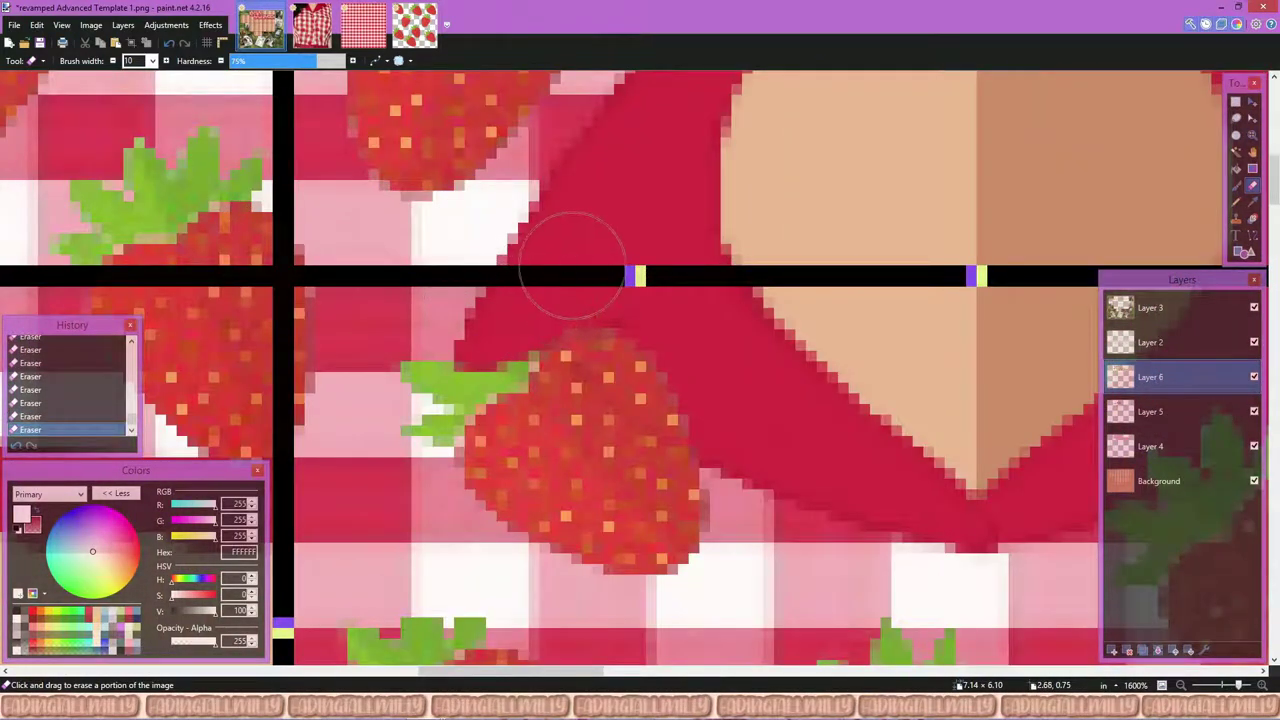
Step: Hide Layer 4's gingham and erase the strawberry's top from the left collar, reducing the eraser's brush width to 3
{"action": "left_click", "coordinate": [1254, 446]}
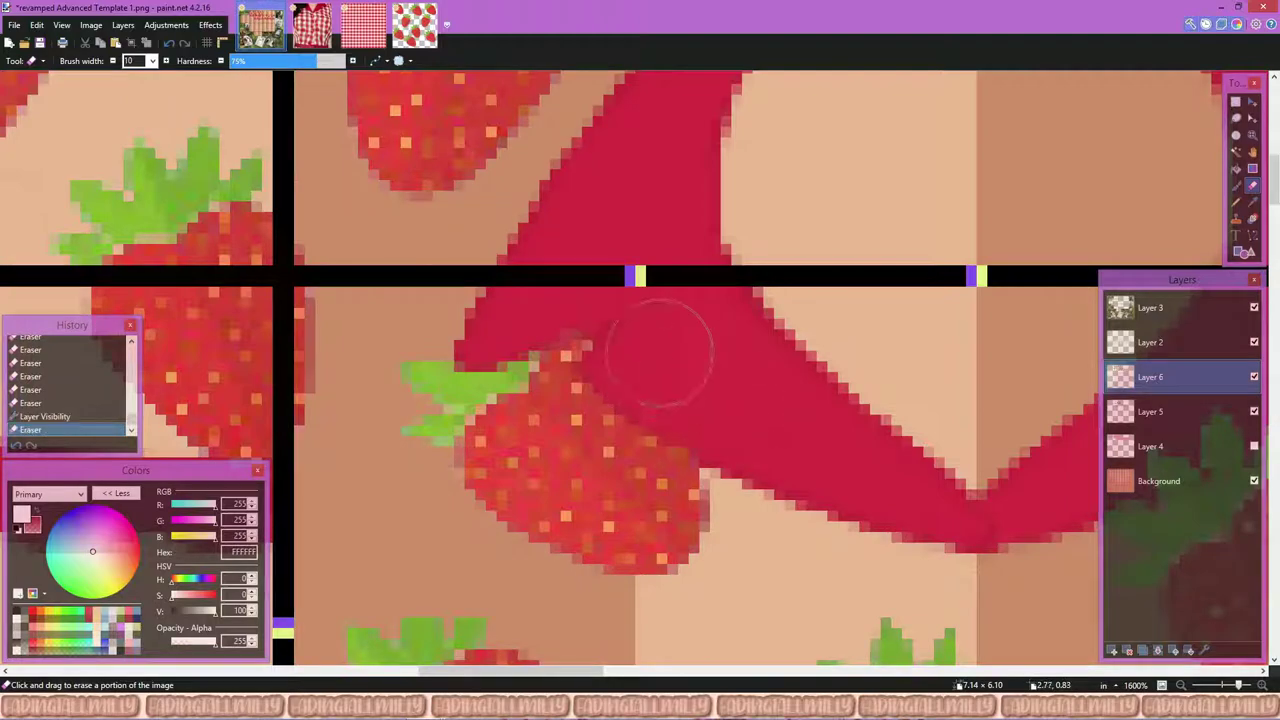
{"action": "left_click_drag", "start_coordinate": [657, 355], "coordinate": [590, 330]}
{"action": "key", "text": "bracketleft"}
{"action": "key", "text": "bracketleft"}
{"action": "key", "text": "bracketleft"}
{"action": "key", "text": "bracketleft"}
{"action": "key", "text": "bracketleft"}
{"action": "key", "text": "bracketleft"}
{"action": "key", "text": "bracketleft"}
{"action": "scroll", "coordinate": [686, 432], "scroll_direction": "down", "scroll_amount": 5}
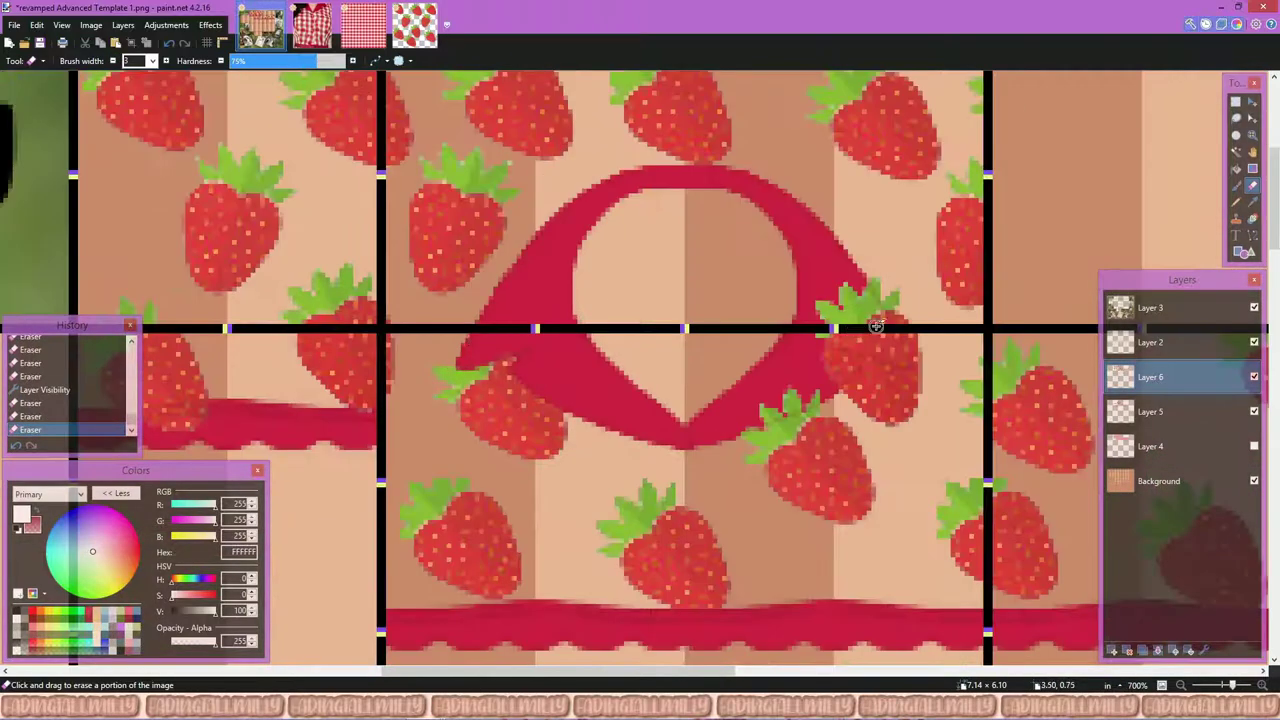
Step: Lower the opacity of Layer 6's strawberries to 66 in the layer properties
{"action": "scroll", "coordinate": [1066, 360], "scroll_direction": "up", "scroll_amount": 5}
{"action": "left_click", "coordinate": [1254, 411]}
{"action": "left_click", "coordinate": [1254, 411]}
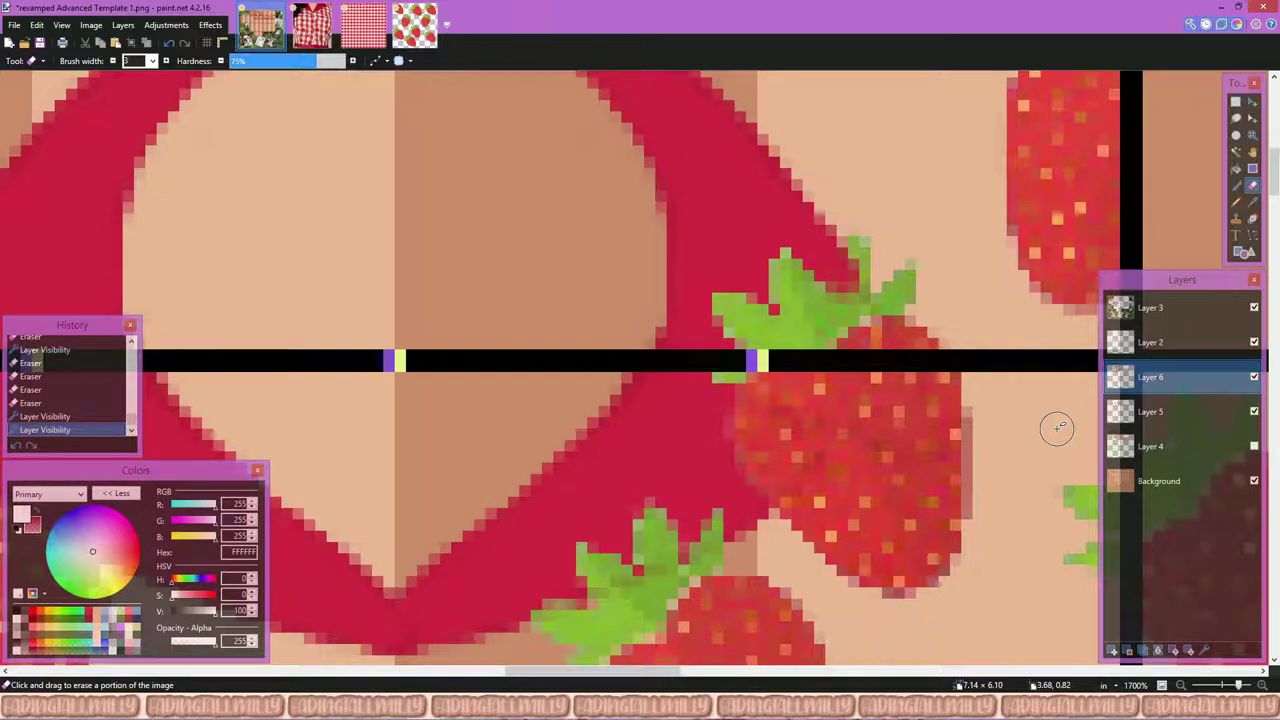
{"action": "scroll", "coordinate": [551, 360], "scroll_direction": "down", "scroll_amount": 5}
{"action": "double_click", "coordinate": [1150, 377]}
{"action": "left_click_drag", "start_coordinate": [700, 382], "coordinate": [590, 382]}
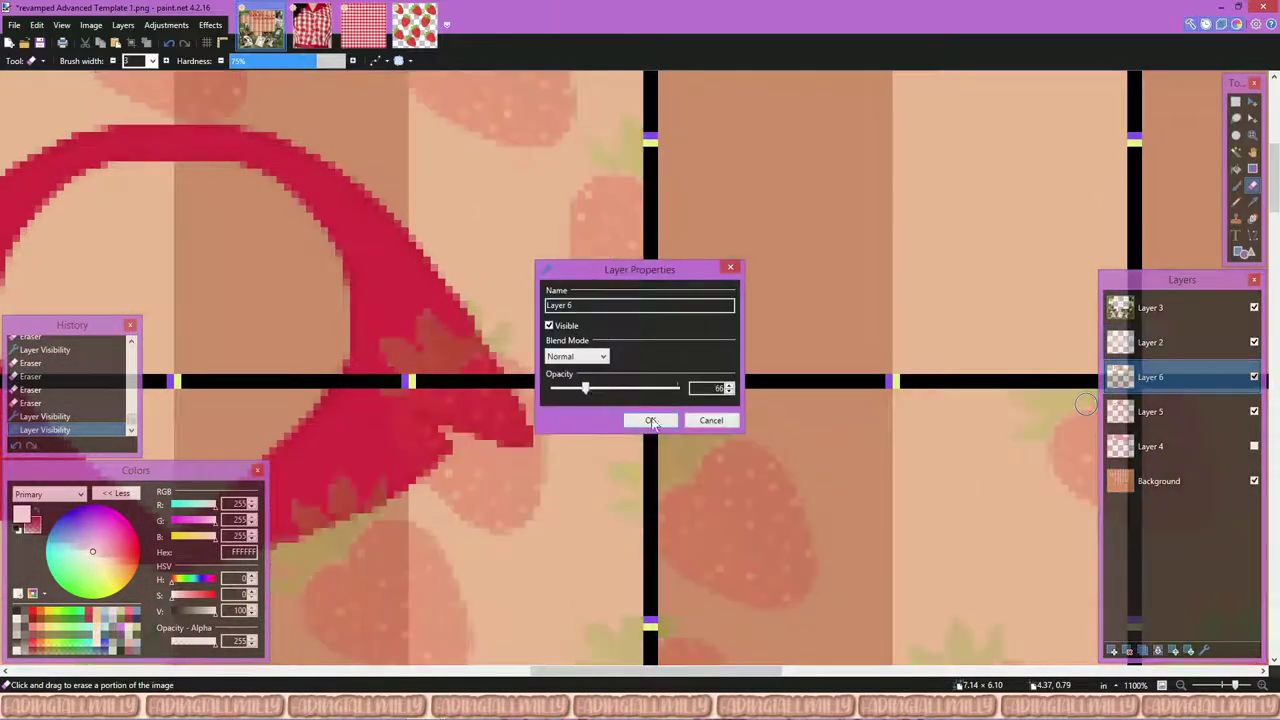
{"action": "left_click", "coordinate": [654, 420]}
Step: Erase the strawberry leaves and tips overlapping the right side of the collar, and touch up the left panel's hem
{"action": "scroll", "coordinate": [484, 252], "scroll_direction": "up", "scroll_amount": 3}
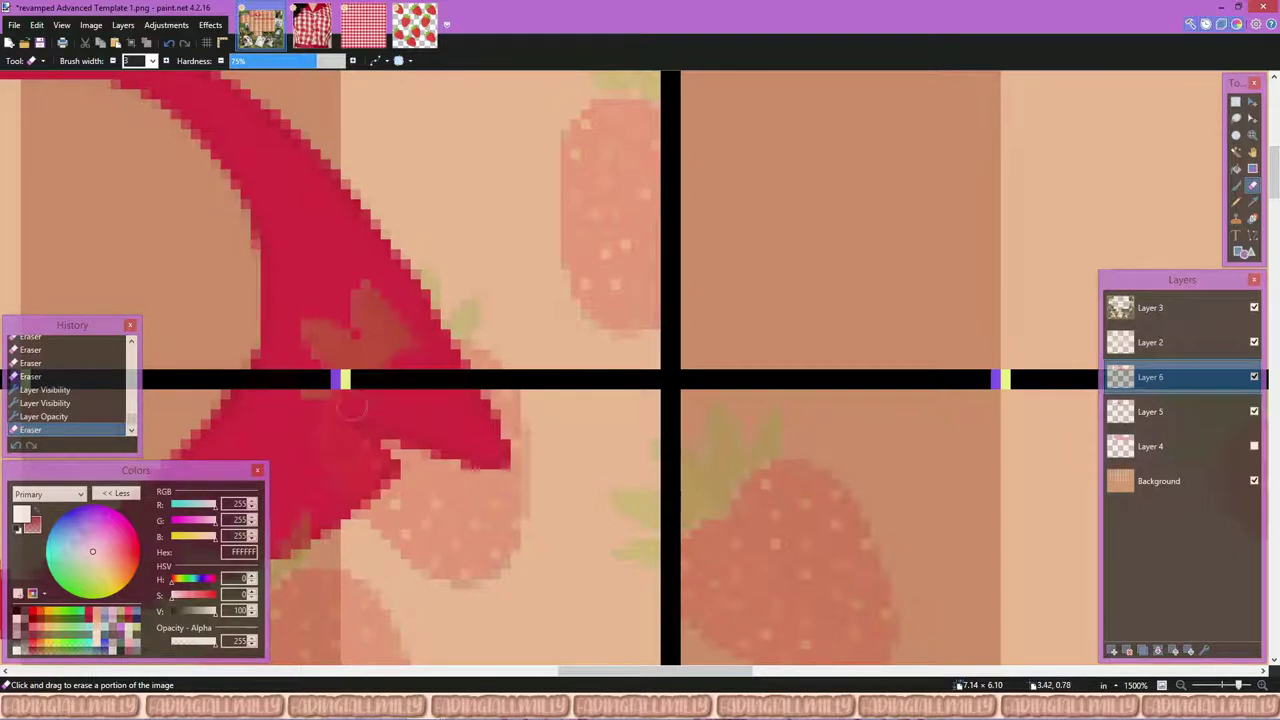
{"action": "left_click", "coordinate": [412, 340]}
{"action": "scroll", "coordinate": [420, 339], "scroll_direction": "up", "scroll_amount": 1}
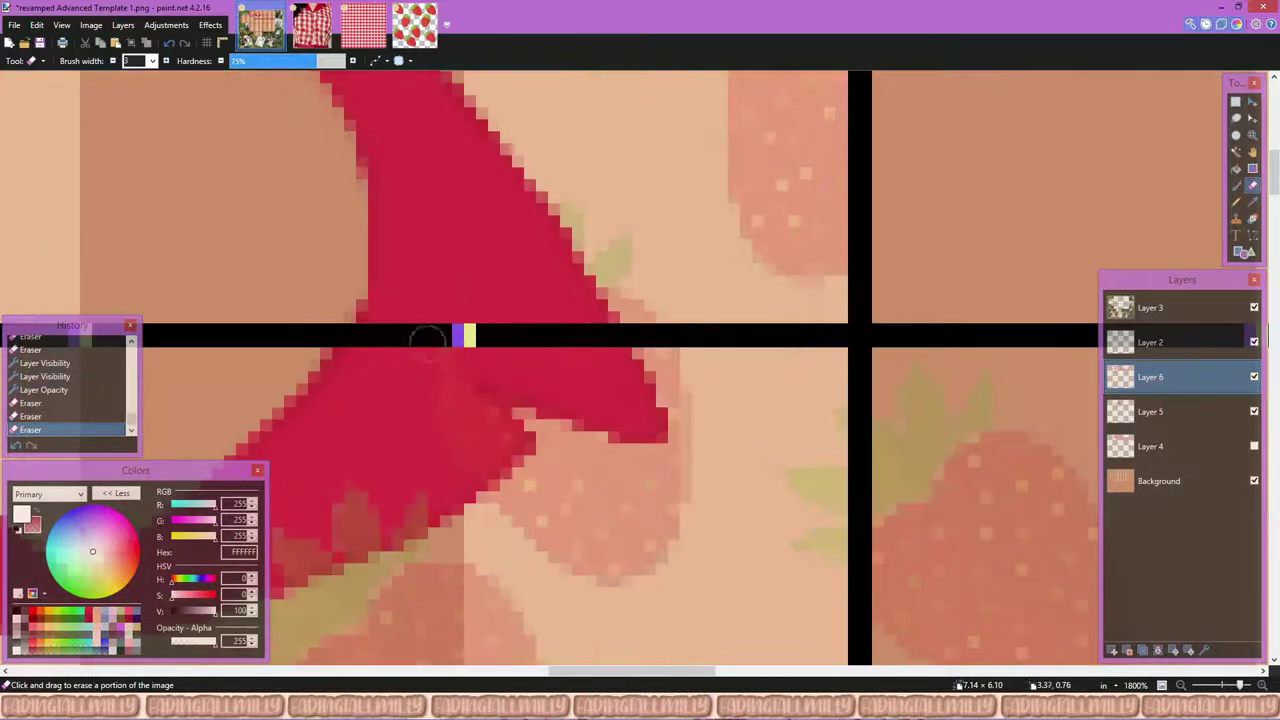
{"action": "left_click", "coordinate": [479, 447]}
{"action": "scroll", "coordinate": [579, 416], "scroll_direction": "up", "scroll_amount": 2}
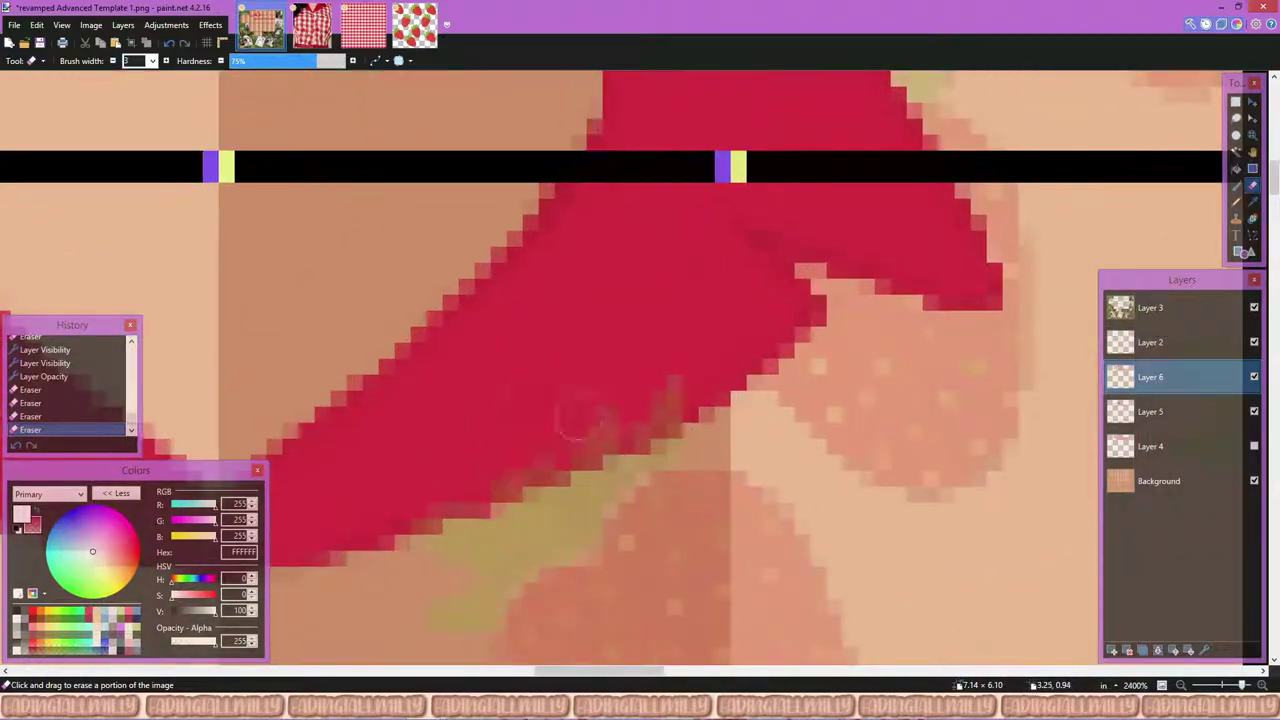
{"action": "left_click", "coordinate": [590, 430]}
{"action": "scroll", "coordinate": [590, 430], "scroll_direction": "down", "scroll_amount": 10}
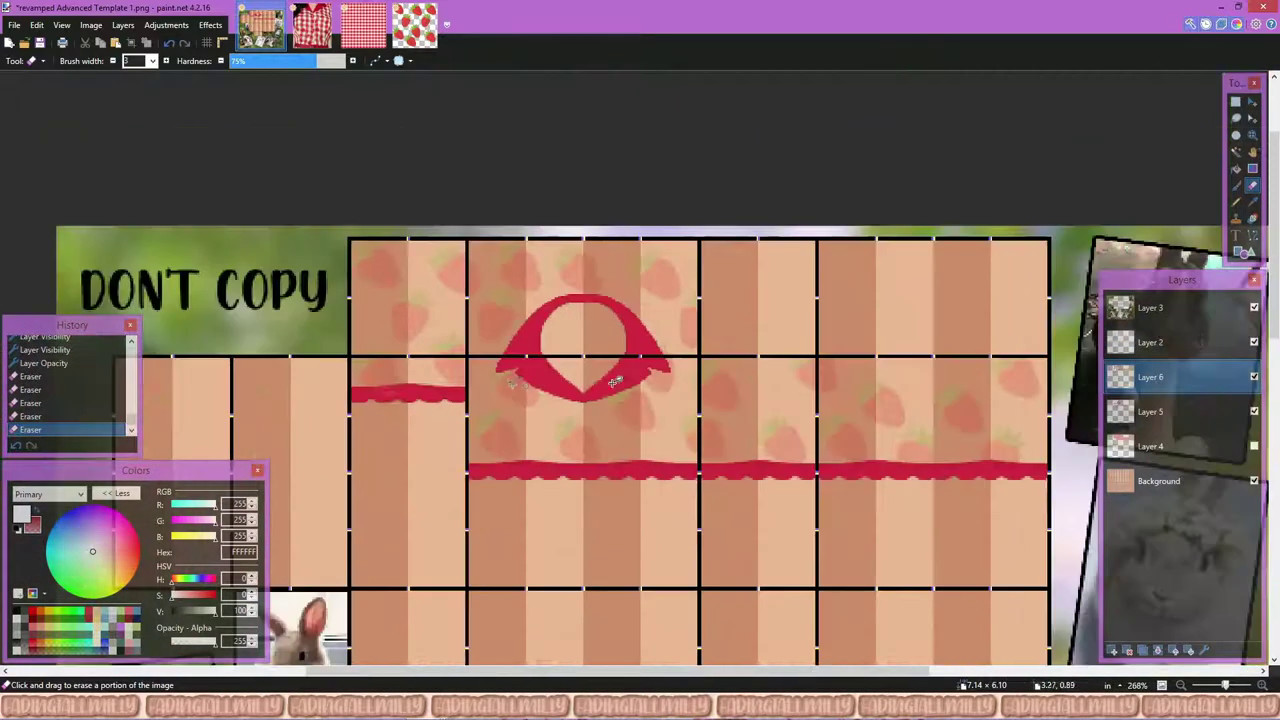
{"action": "scroll", "coordinate": [340, 377], "scroll_direction": "up", "scroll_amount": 9}
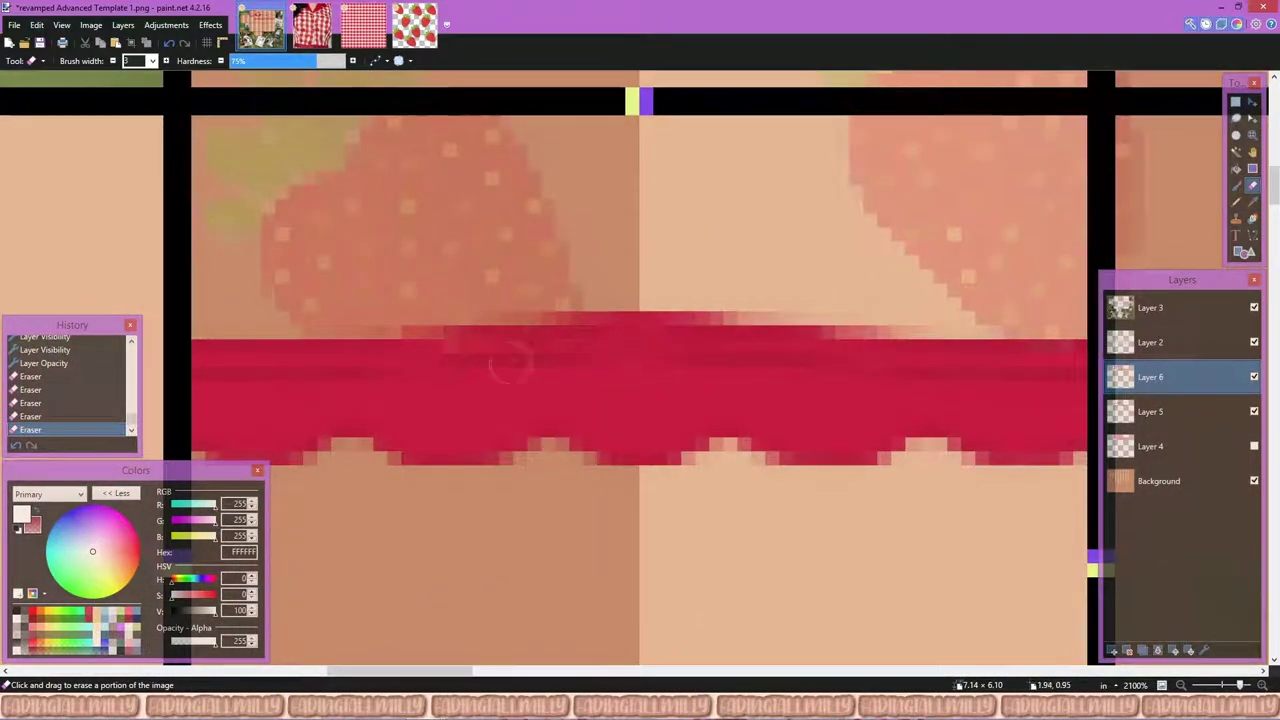
Step: Restore Layer 6's strawberries to full opacity and show Layer 4's gingham again
{"action": "scroll", "coordinate": [523, 362], "scroll_direction": "down", "scroll_amount": 5}
{"action": "double_click", "coordinate": [1150, 376]}
{"action": "left_click_drag", "start_coordinate": [700, 391], "coordinate": [729, 391]}
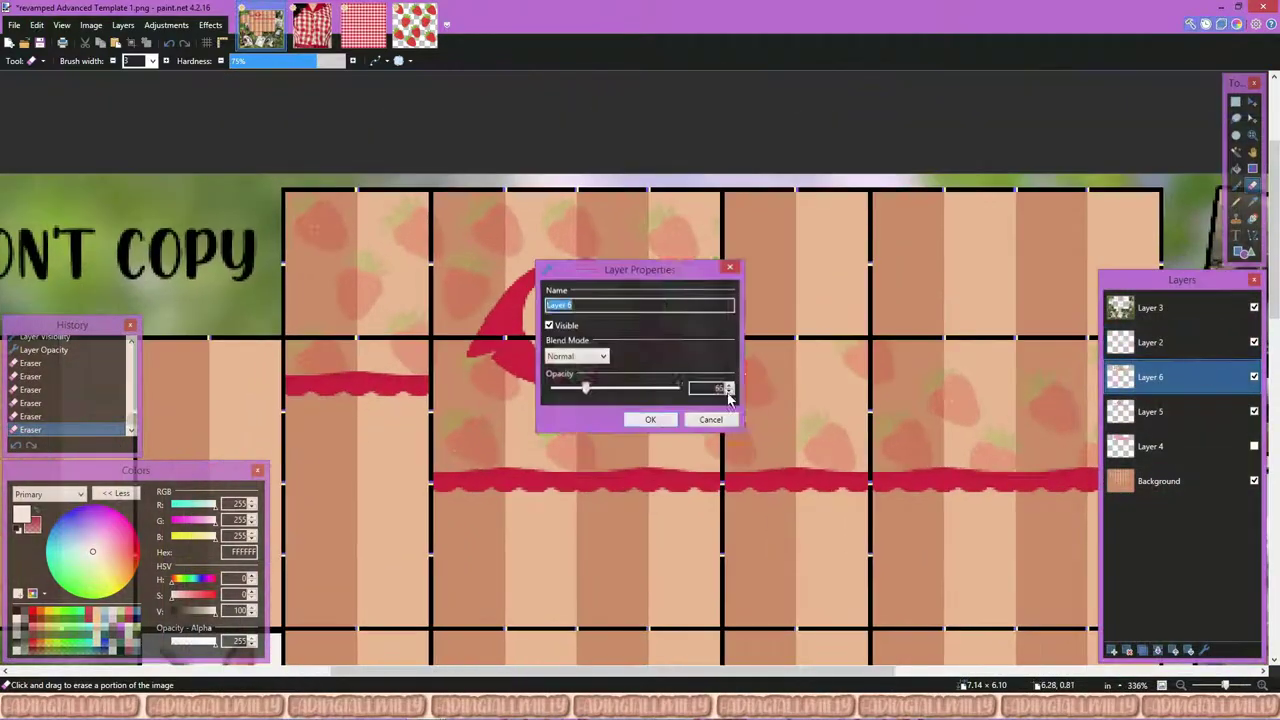
{"action": "left_click", "coordinate": [655, 420]}
{"action": "left_click", "coordinate": [1254, 446]}
Step: Move Layer 6's strawberries beneath Layer 5's red collar and hem trim
{"action": "left_click_drag", "start_coordinate": [1150, 376], "coordinate": [1155, 412]}
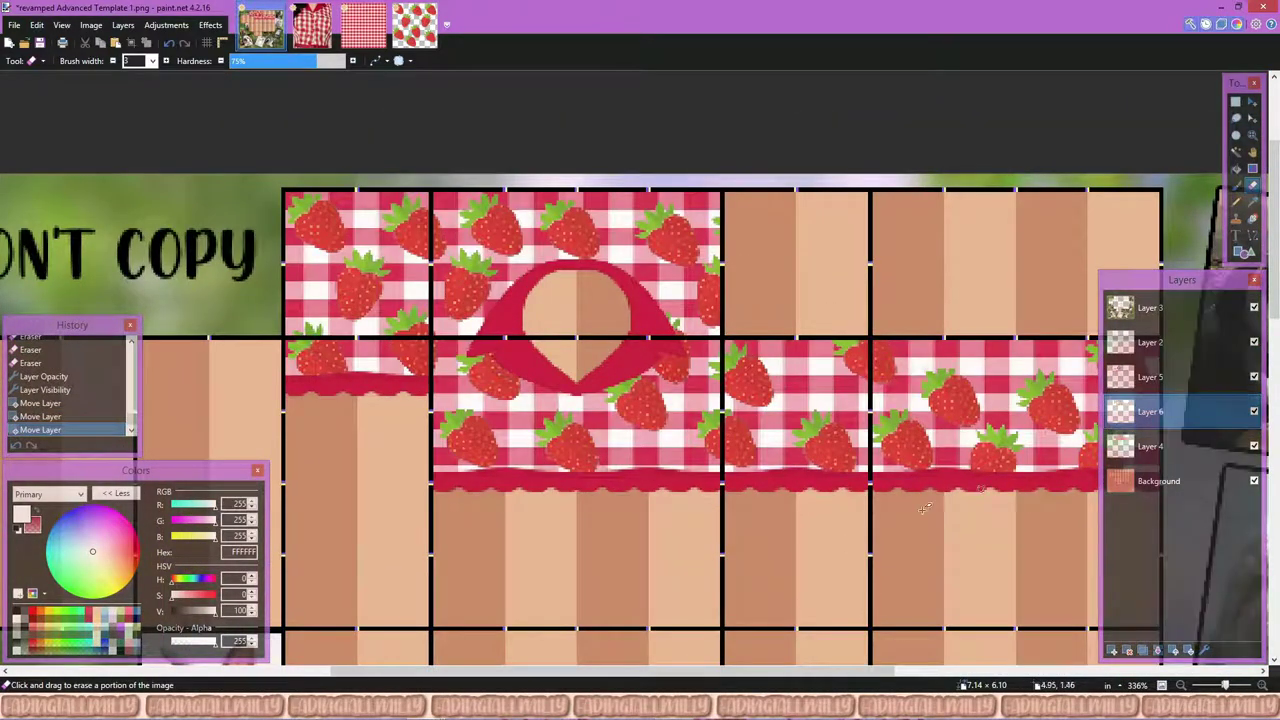
{"action": "key", "text": "s"}
{"action": "scroll", "coordinate": [415, 390], "scroll_direction": "down", "scroll_amount": 2}
{"action": "scroll", "coordinate": [568, 347], "scroll_direction": "up", "scroll_amount": 2}
Step: Shift the strawberries' hue to -15, set their saturation to 110 and raise the lightness slightly
{"action": "left_click", "coordinate": [166, 24]}
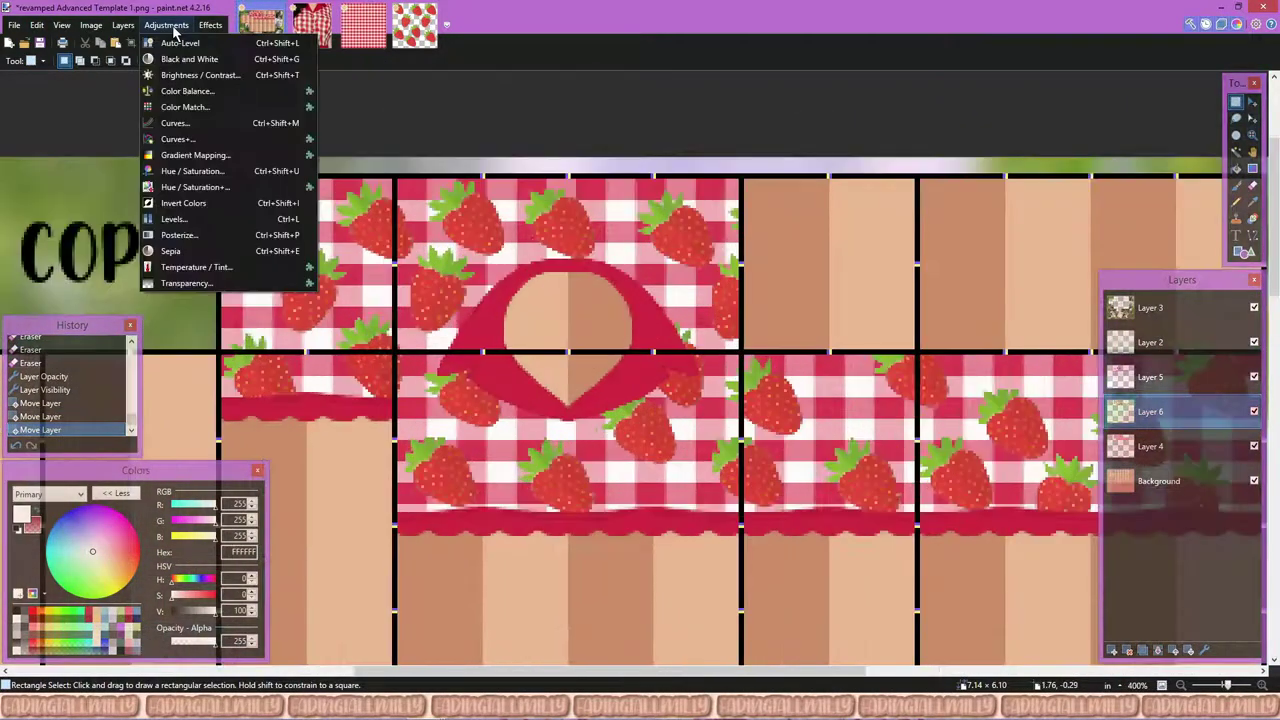
{"action": "left_click", "coordinate": [185, 177]}
{"action": "left_click_drag", "start_coordinate": [610, 347], "coordinate": [628, 347]}
{"action": "left_click_drag", "start_coordinate": [605, 314], "coordinate": [620, 379]}
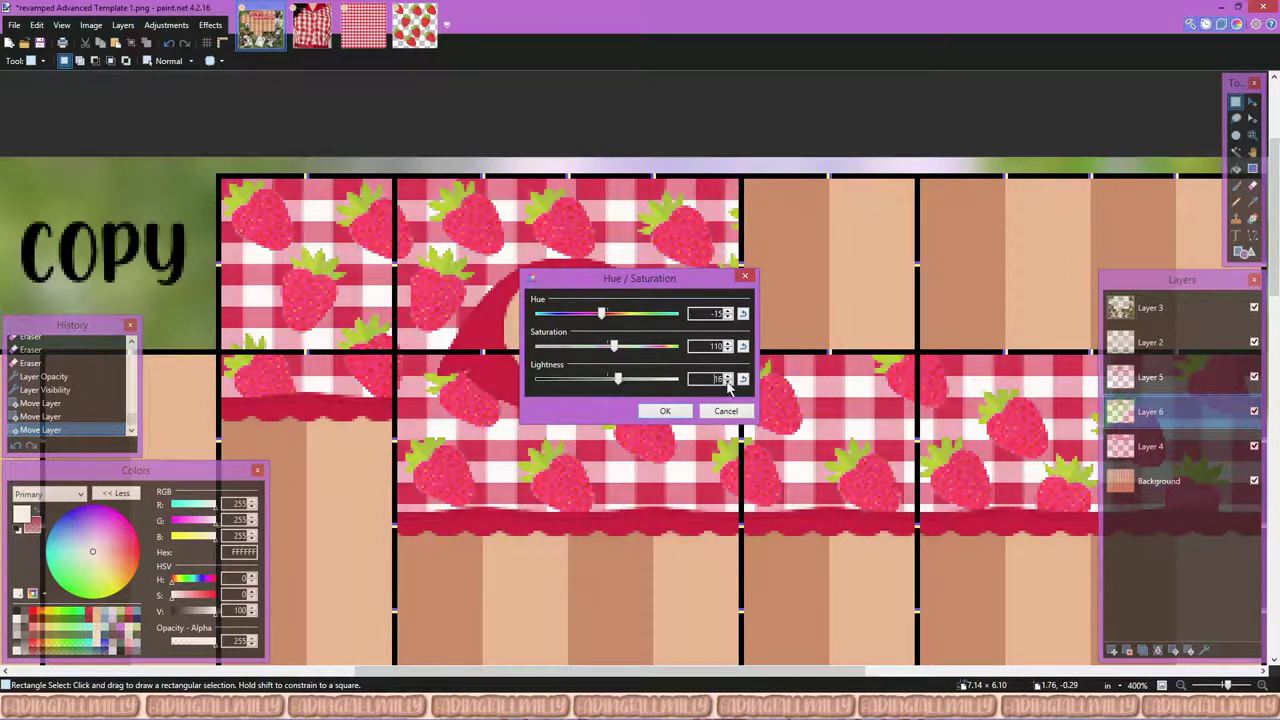
{"action": "left_click", "coordinate": [660, 410]}
Step: Adjust the strawberries' brightness and raise their contrast
{"action": "left_click", "coordinate": [166, 24]}
{"action": "left_click", "coordinate": [185, 133]}
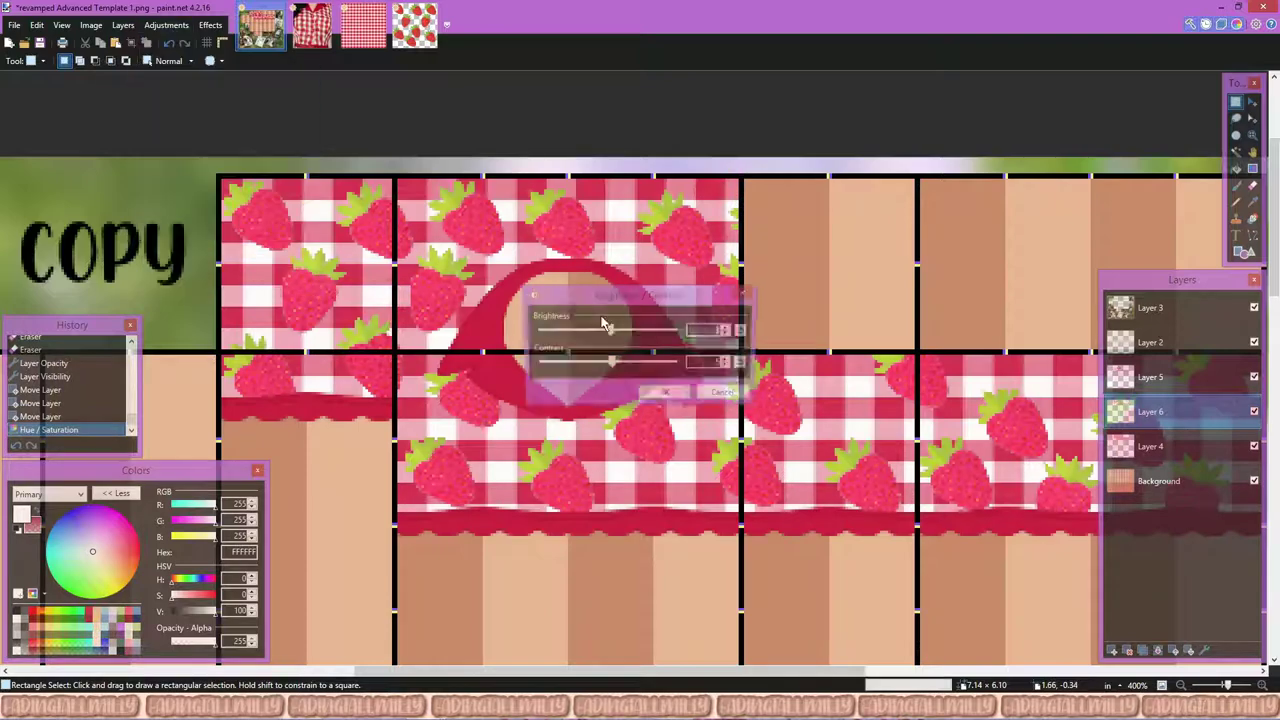
{"action": "mouse_move", "coordinate": [607, 363]}
{"action": "left_mouse_down"}
{"action": "mouse_move", "coordinate": [586, 365]}
{"action": "mouse_move", "coordinate": [620, 379]}
{"action": "left_mouse_up"}
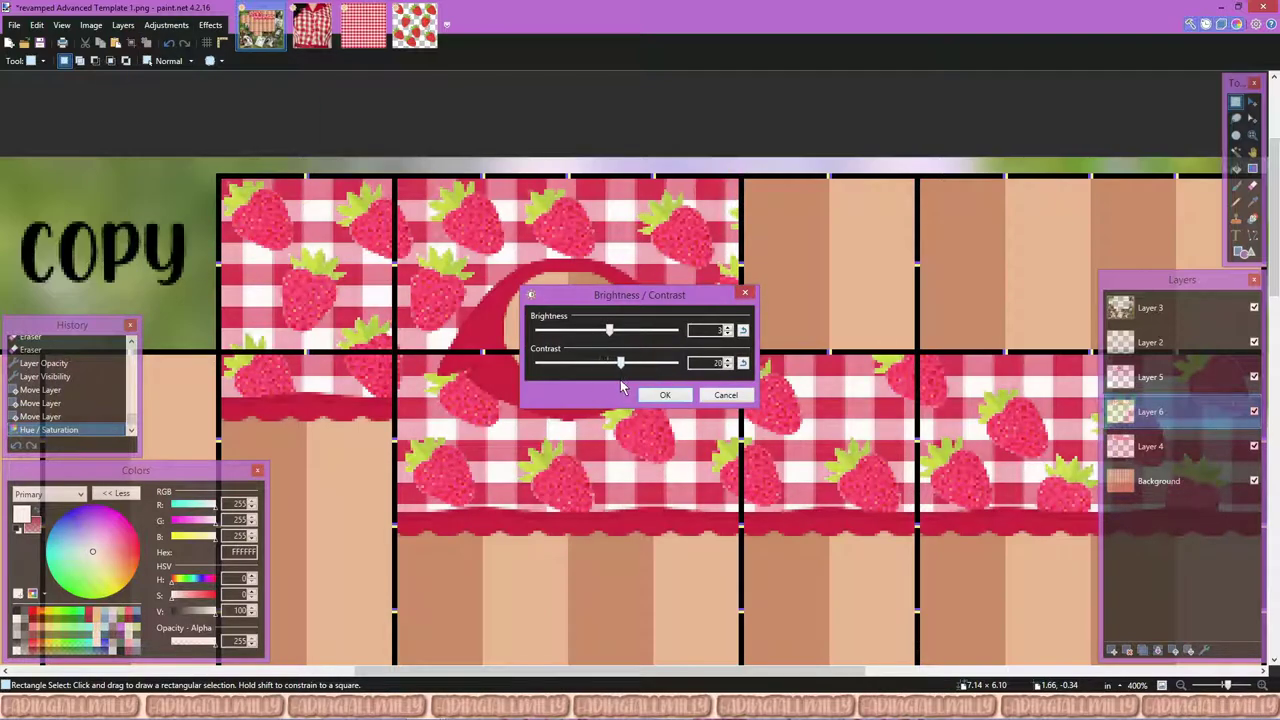
{"action": "left_click_drag", "start_coordinate": [609, 330], "coordinate": [602, 336]}
{"action": "left_click", "coordinate": [664, 395]}
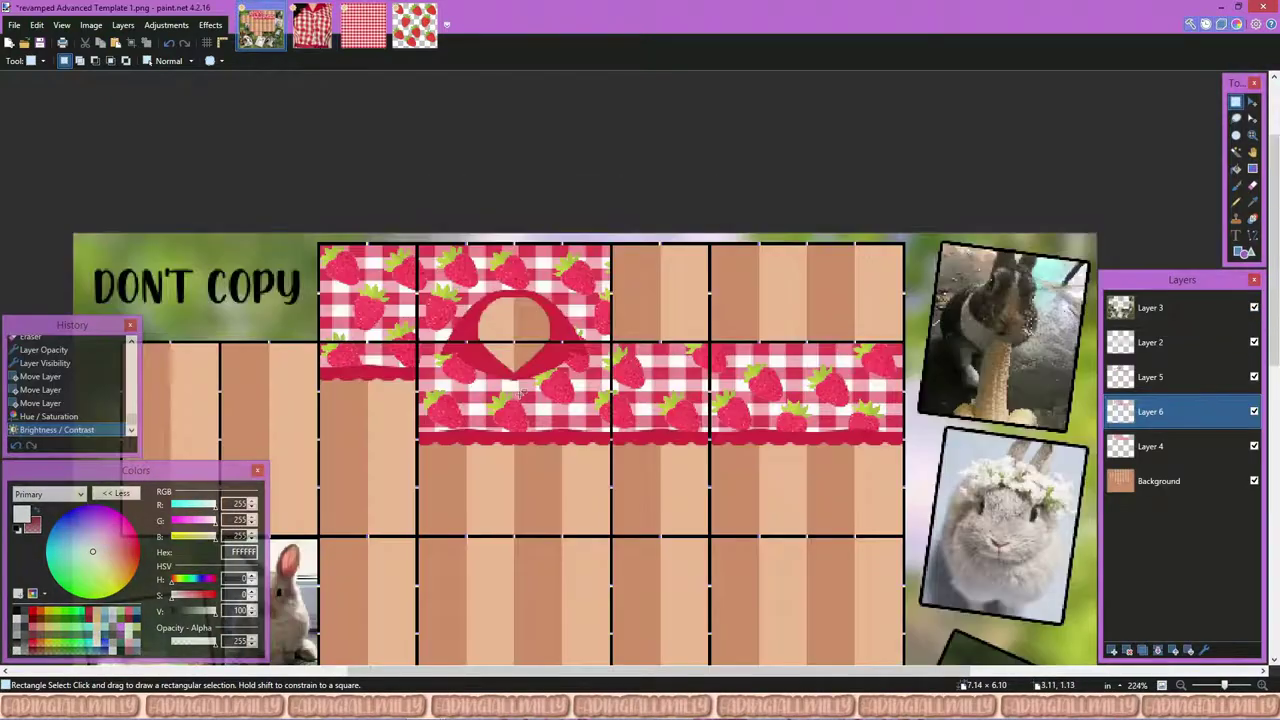
Step: Examine the front opening in the reference dress photo and return to the template
{"action": "scroll", "coordinate": [436, 309], "scroll_direction": "up", "scroll_amount": 1}
{"action": "left_click", "coordinate": [295, 38]}
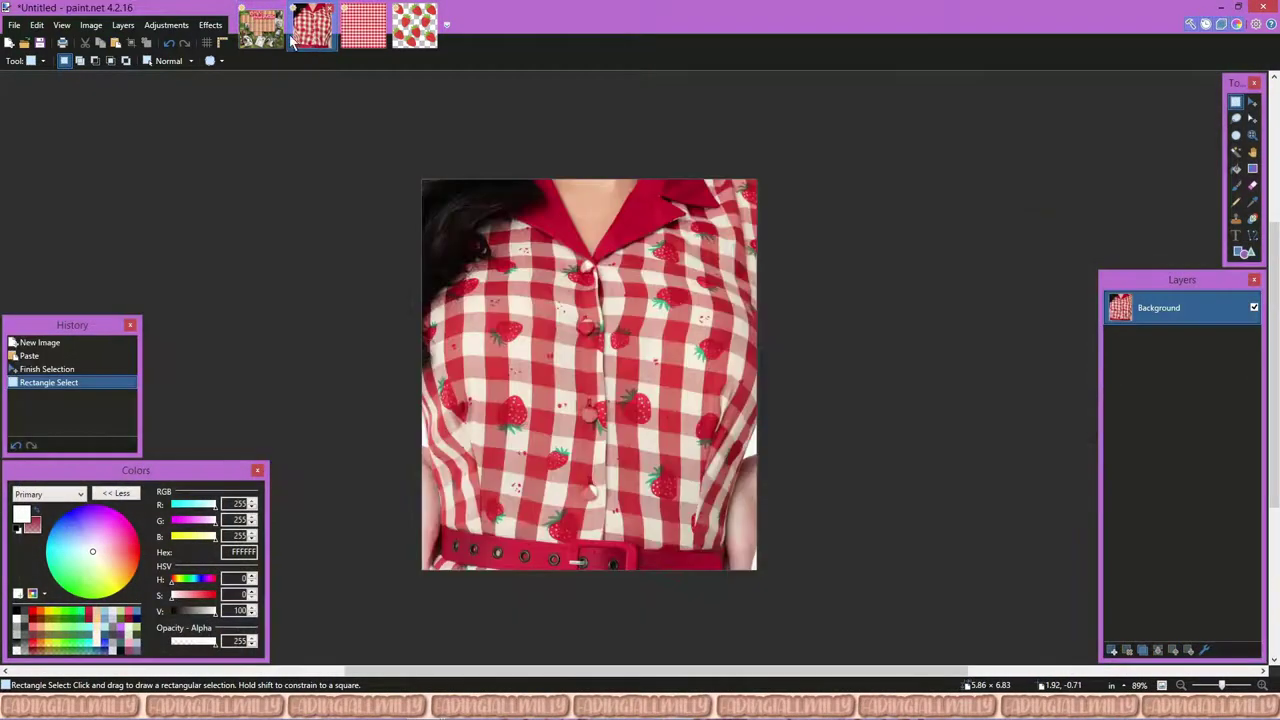
{"action": "left_click", "coordinate": [283, 38]}
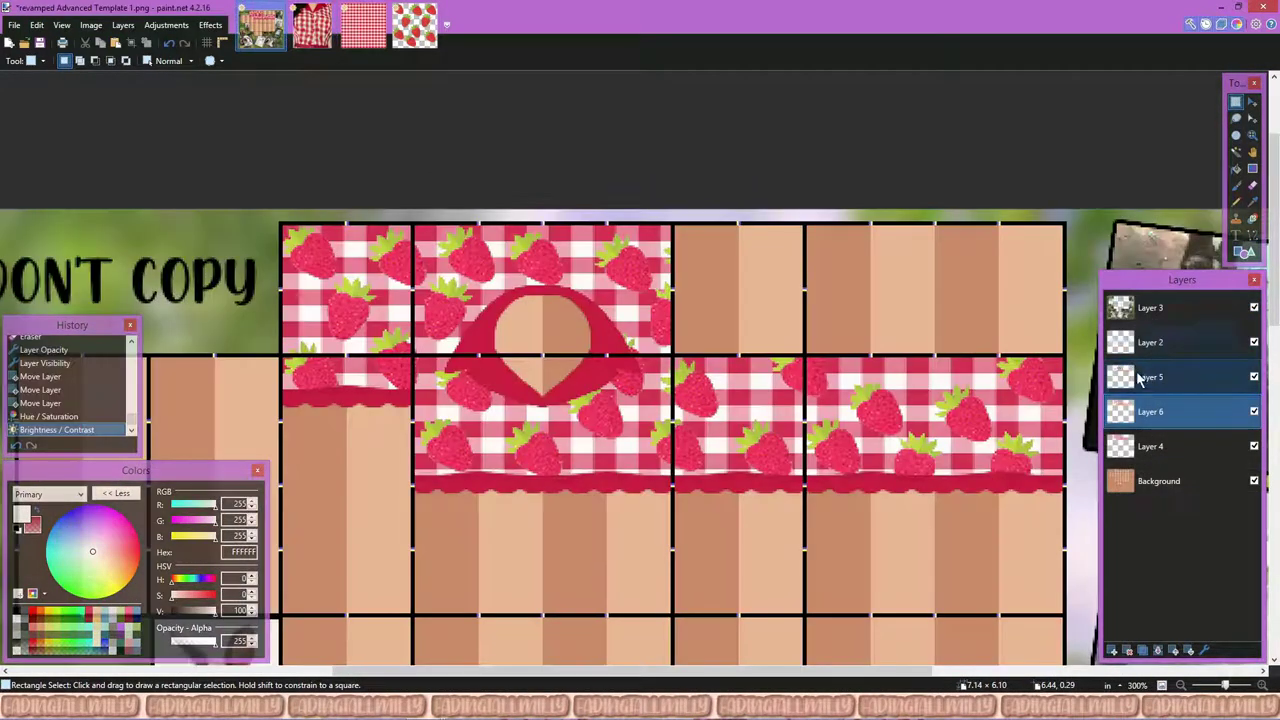
Step: Add a new layer above Layer 5 and paint a translucent 9E2131 stripe down the front's centre from collar to hem
{"action": "key", "text": "b"}
{"action": "scroll", "coordinate": [370, 310], "scroll_direction": "up", "scroll_amount": 4}
{"action": "scroll", "coordinate": [370, 310], "scroll_direction": "down", "scroll_amount": 2}
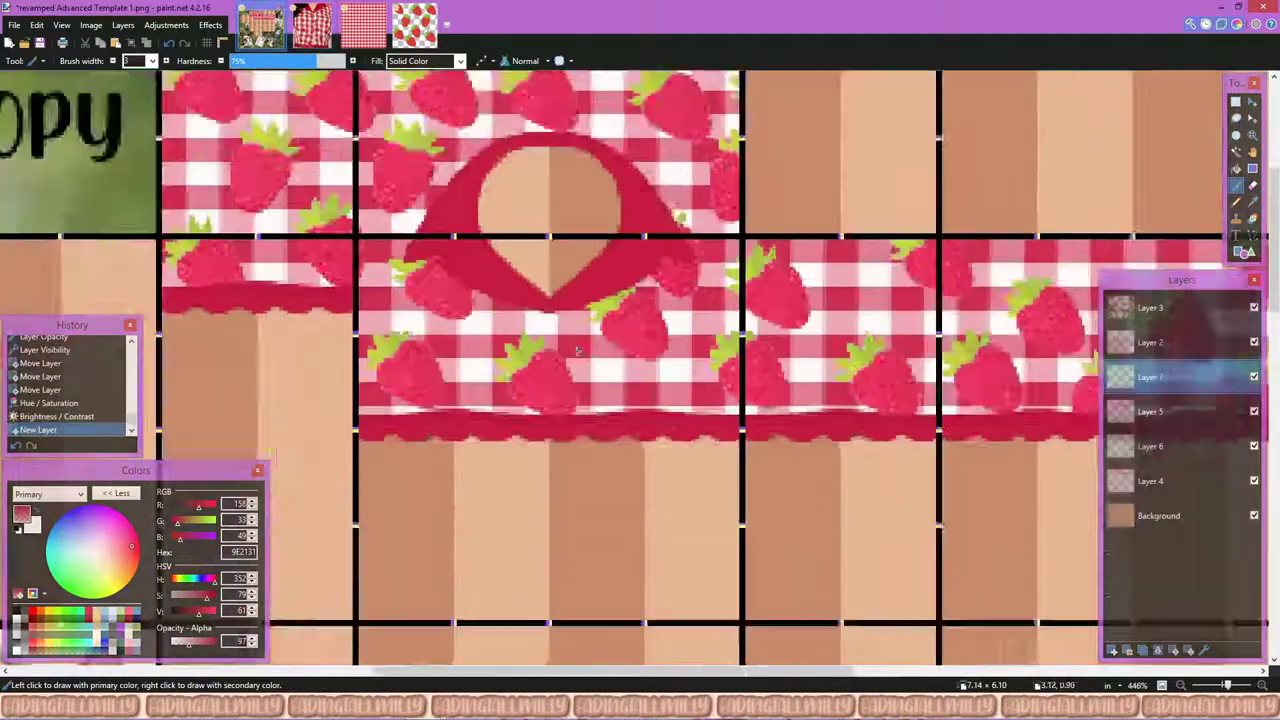
{"action": "scroll", "coordinate": [370, 310], "scroll_direction": "up", "scroll_amount": 2}
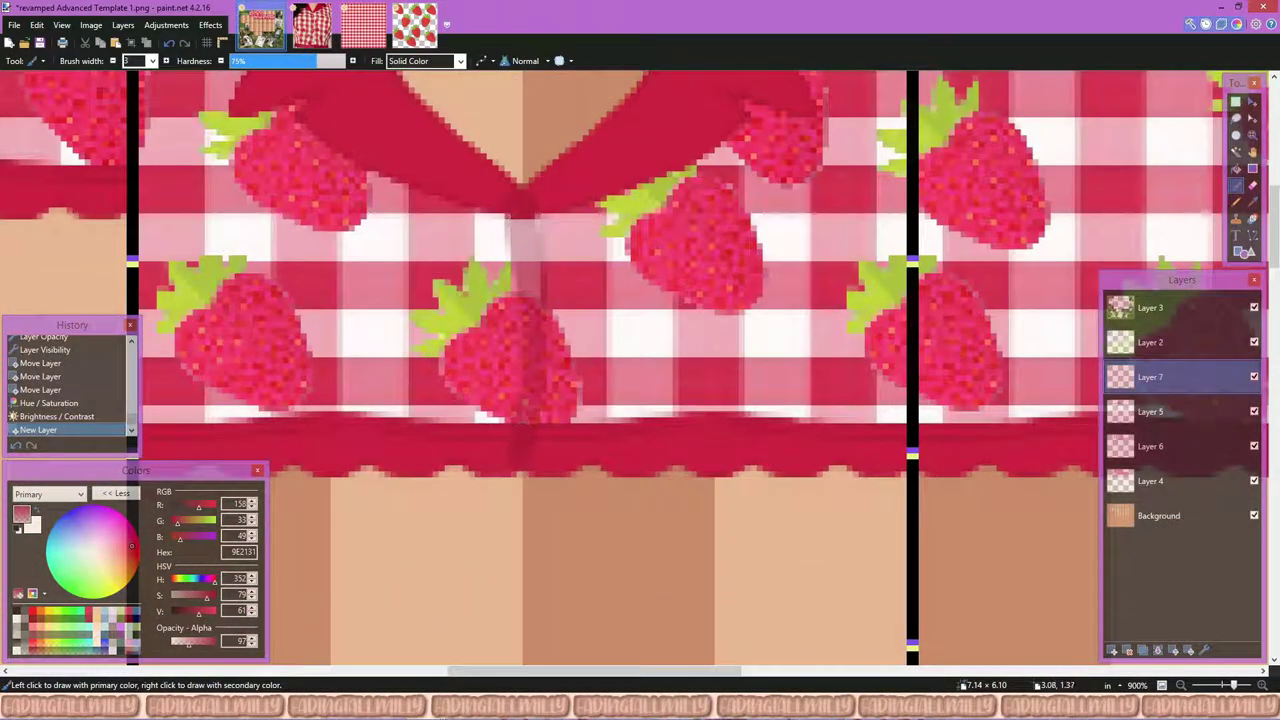
{"action": "left_click", "coordinate": [494, 215]}
Step: Start thinning the upper part of the centre stripe and its edge at the collar with the eraser
{"action": "key", "text": "e"}
{"action": "key", "text": "x"}
{"action": "scroll", "coordinate": [430, 277], "scroll_direction": "up", "scroll_amount": 2}
{"action": "left_click", "coordinate": [494, 215]}
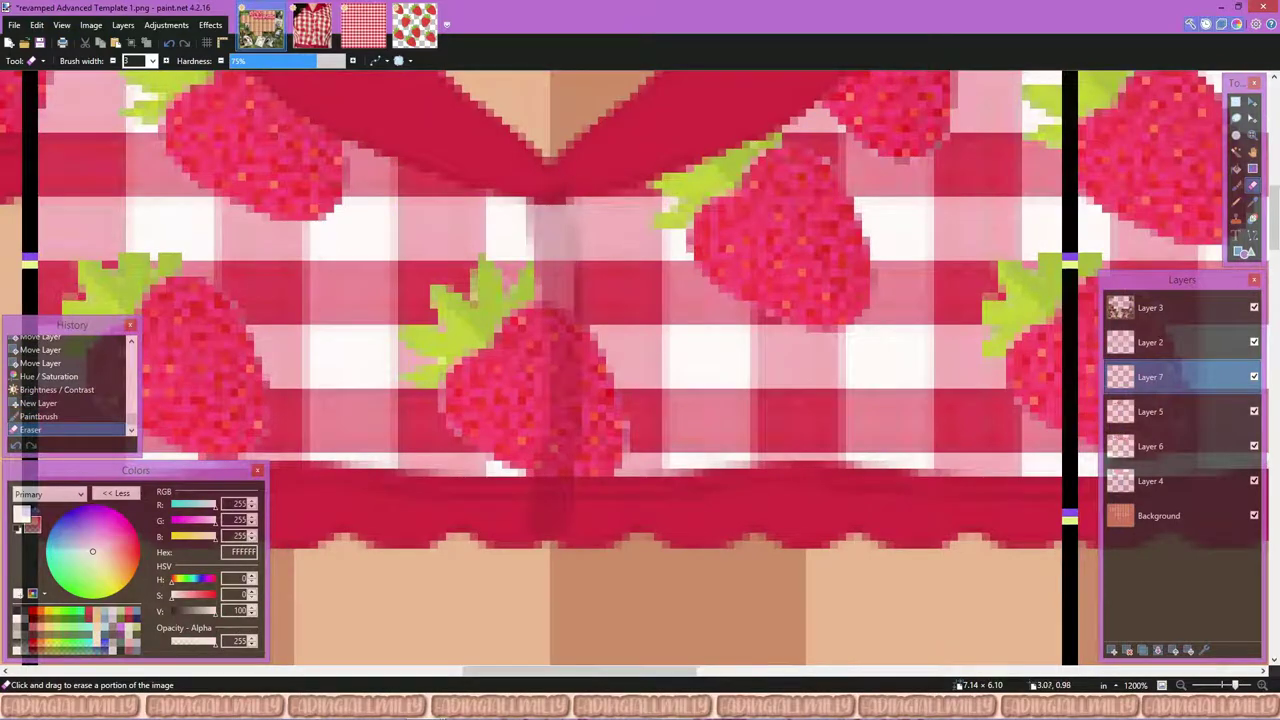
{"action": "left_click", "coordinate": [550, 172]}
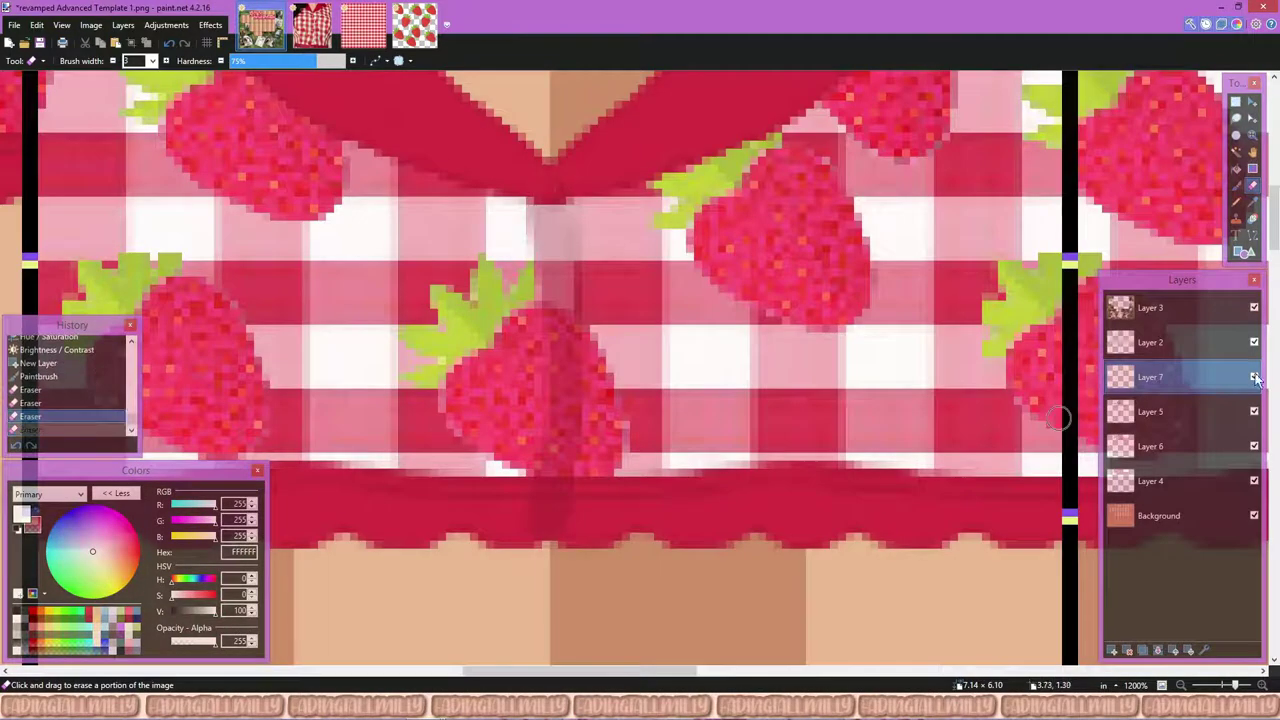
Step: Hide Layers 5, 6 and 4 and erase the stripe's left side down to a narrow line along its right edge
{"action": "left_click", "coordinate": [1254, 411]}
{"action": "left_click", "coordinate": [1254, 446]}
{"action": "left_click", "coordinate": [1254, 481]}
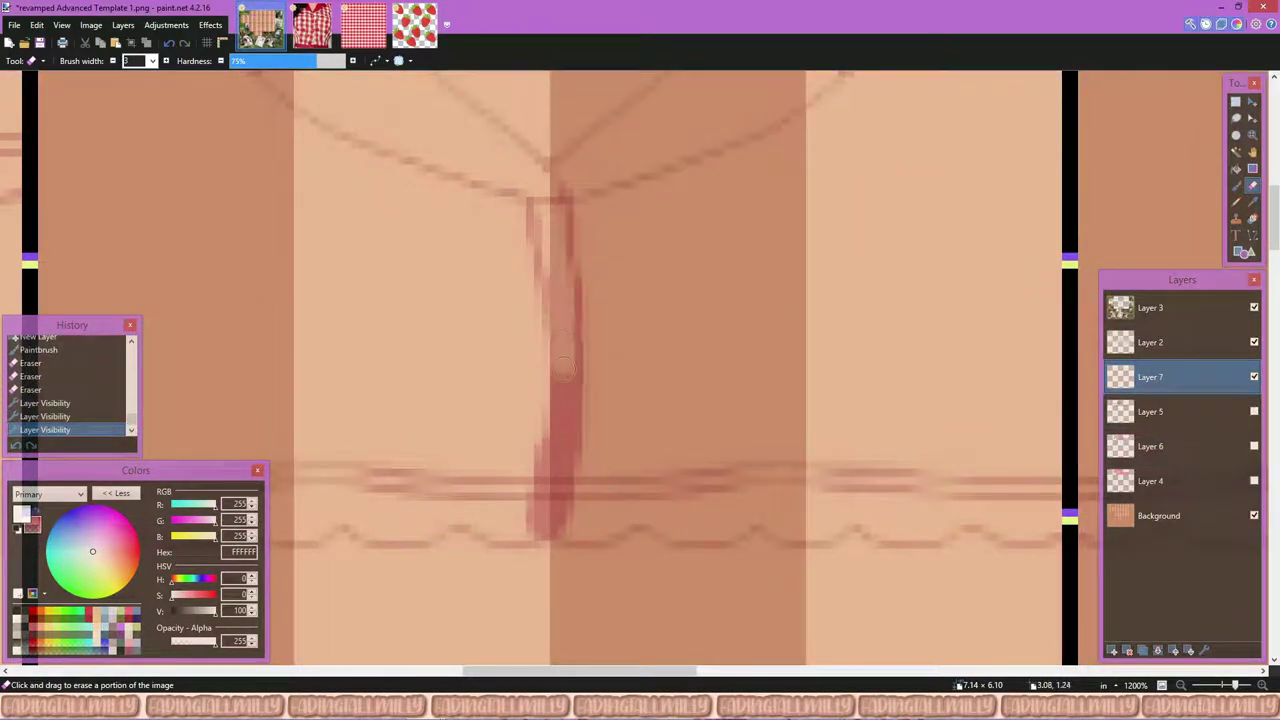
{"action": "left_click_drag", "start_coordinate": [563, 368], "coordinate": [534, 513]}
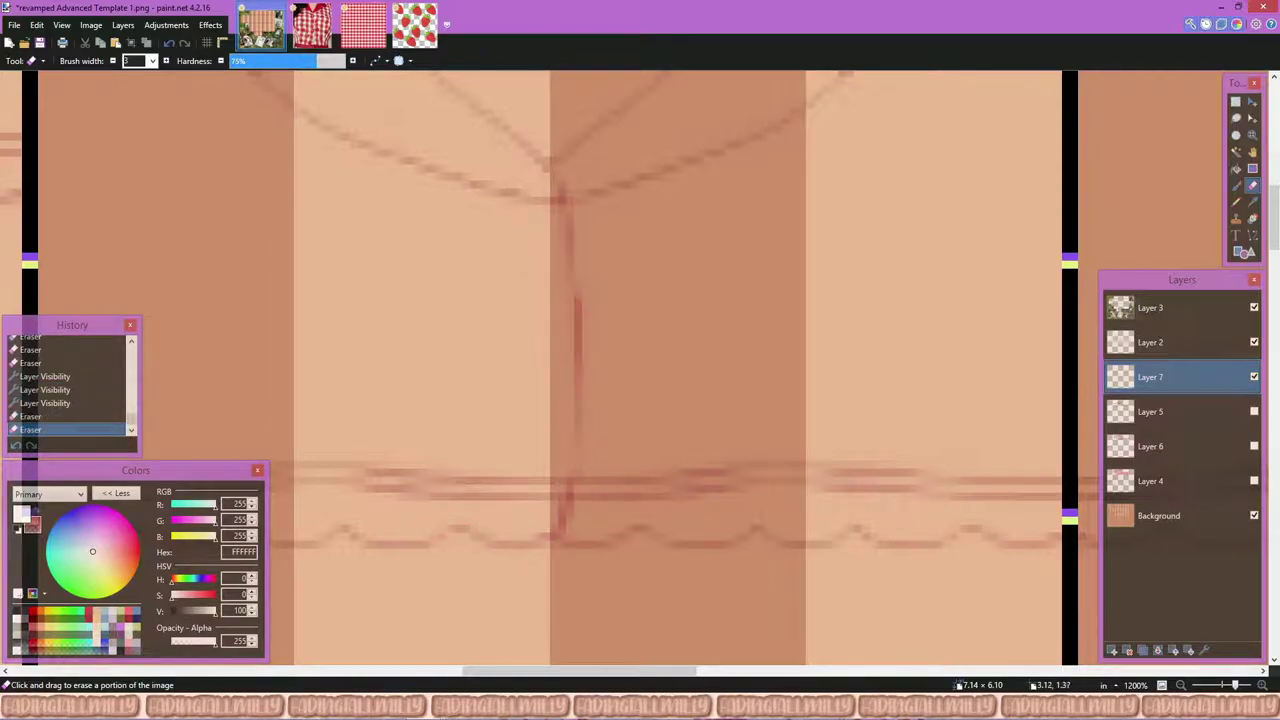
{"action": "left_click", "coordinate": [552, 212]}
{"action": "scroll", "coordinate": [552, 212], "scroll_direction": "up", "scroll_amount": 1}
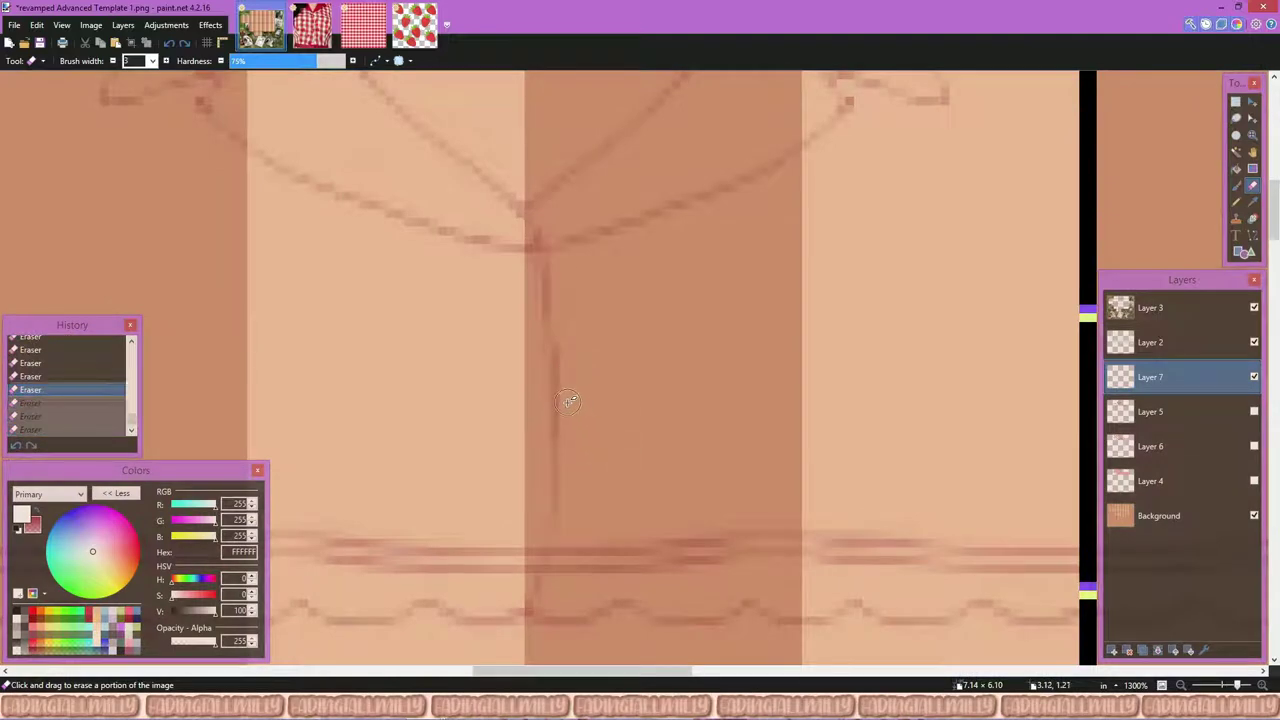
{"action": "key", "text": "ctrl+y"}
{"action": "scroll", "coordinate": [634, 349], "scroll_direction": "down", "scroll_amount": 4}
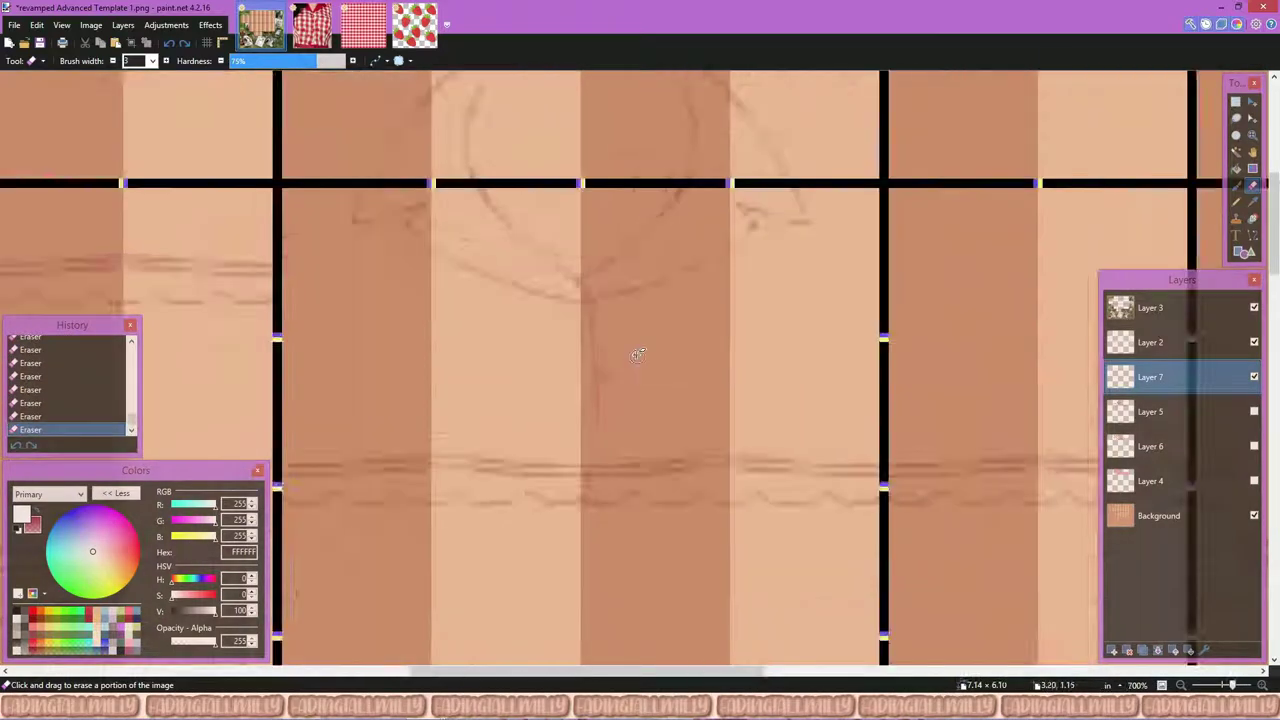
Step: Shift a small section of the centre line below the collar with pasted pixels and erase the surplus around it
{"action": "scroll", "coordinate": [614, 363], "scroll_direction": "up", "scroll_amount": 8}
{"action": "key", "text": "s"}
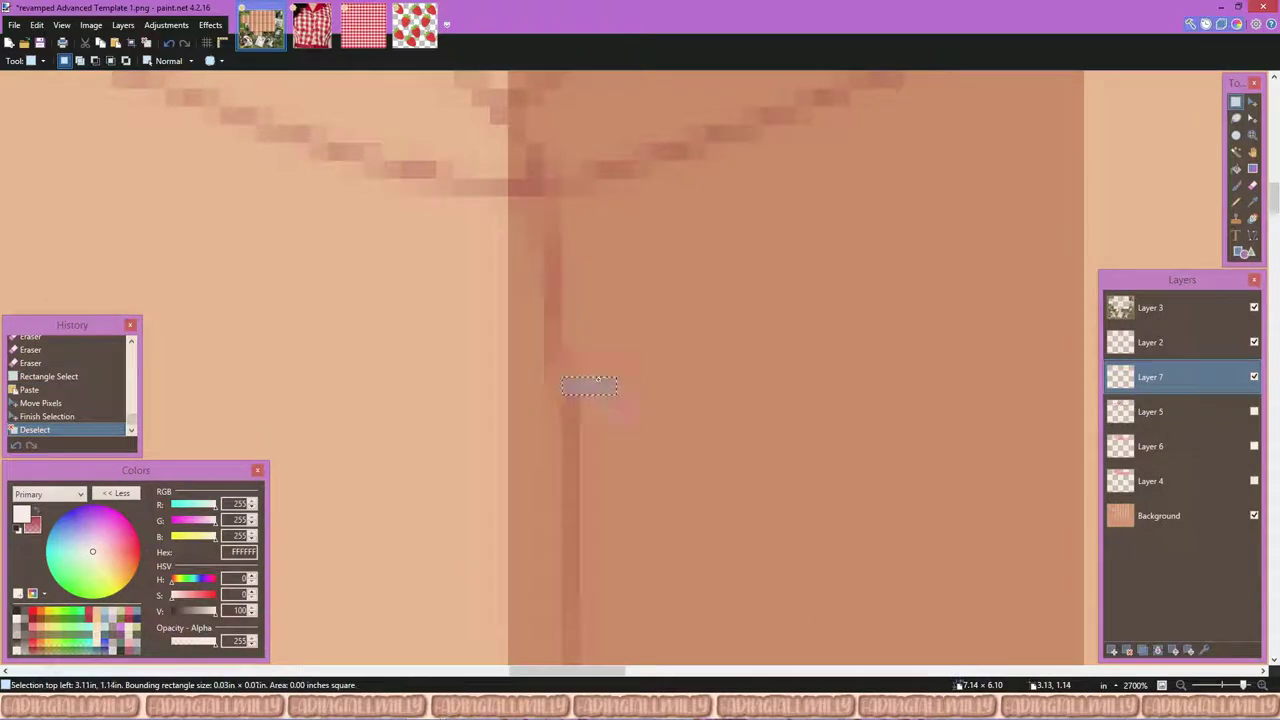
{"action": "key", "text": "e"}
{"action": "scroll", "coordinate": [600, 385], "scroll_direction": "down", "scroll_amount": 4}
{"action": "left_click", "coordinate": [604, 392]}
{"action": "scroll", "coordinate": [604, 365], "scroll_direction": "up", "scroll_amount": 1}
{"action": "left_click", "coordinate": [609, 361]}
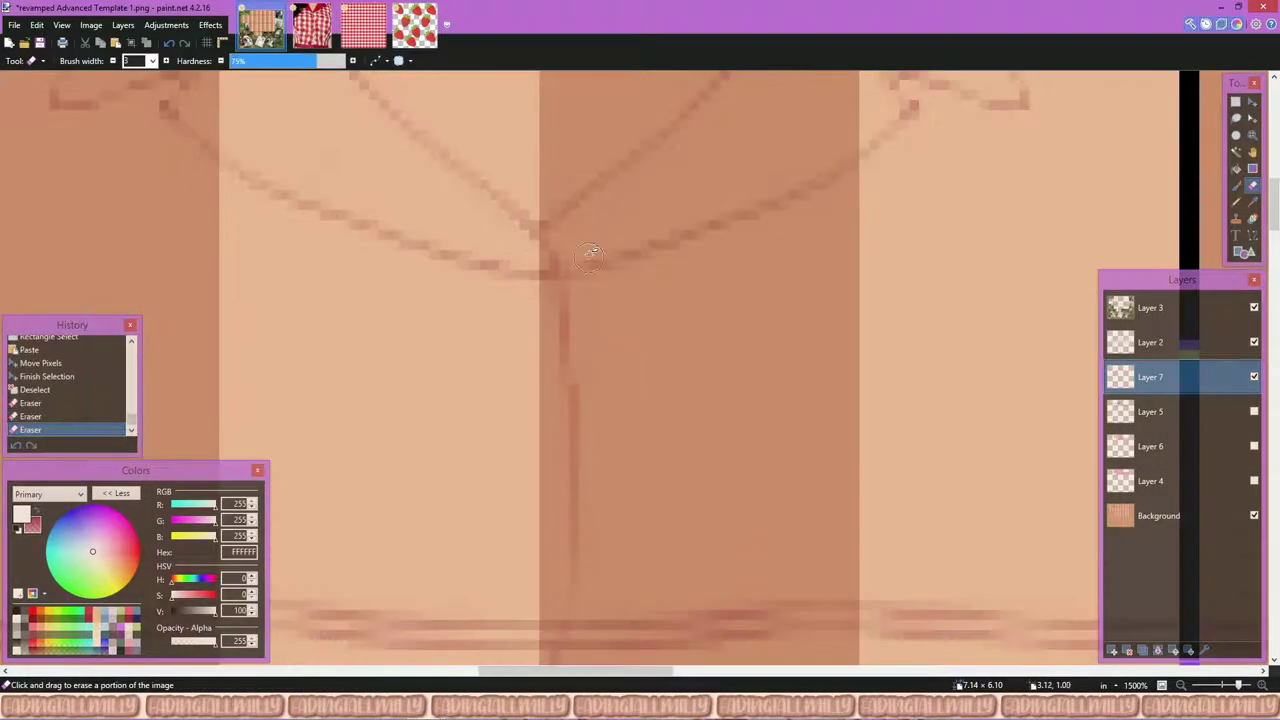
Step: Clean up the top of the centre line where it meets the collar outline using a selection and the eraser
{"action": "scroll", "coordinate": [590, 254], "scroll_direction": "up", "scroll_amount": 5}
{"action": "key", "text": "s"}
{"action": "left_click_drag", "start_coordinate": [509, 294], "coordinate": [623, 331]}
{"action": "key", "text": "e"}
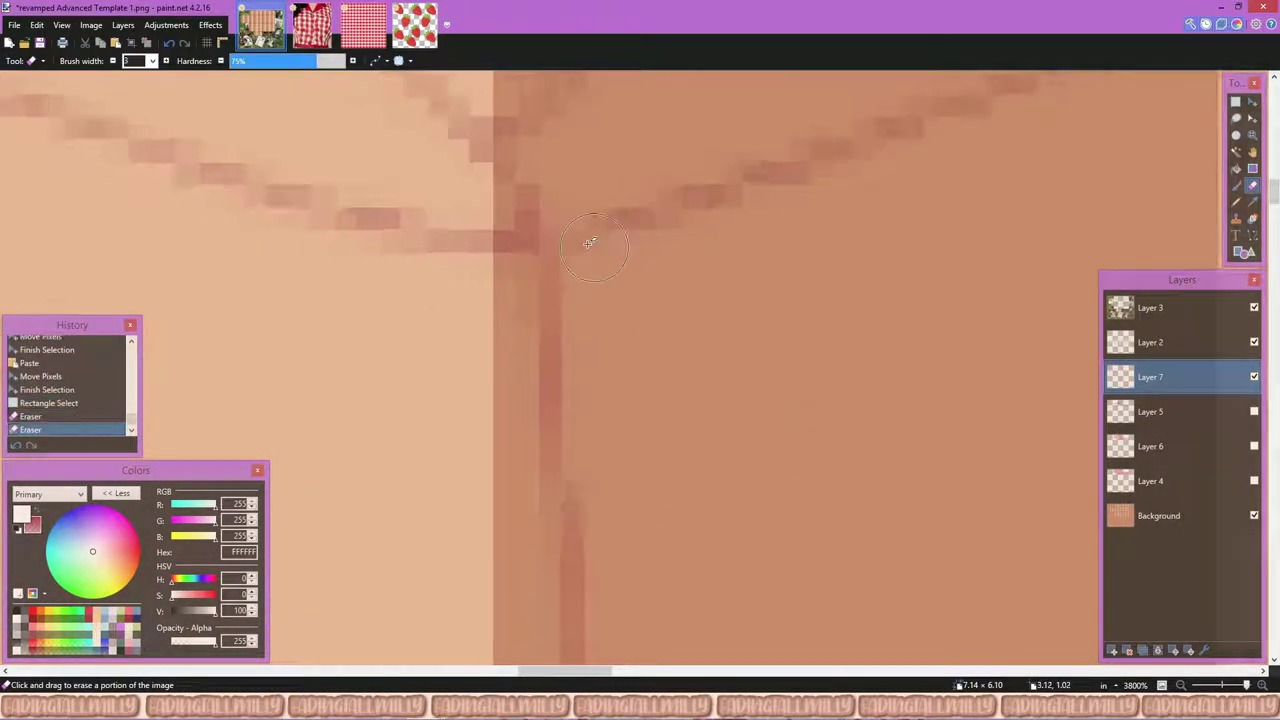
Step: Reposition pixels at the lower end of the centre line and erase the surplus near the hem outlines
{"action": "key", "text": "s"}
{"action": "scroll", "coordinate": [615, 310], "scroll_direction": "down", "scroll_amount": 1}
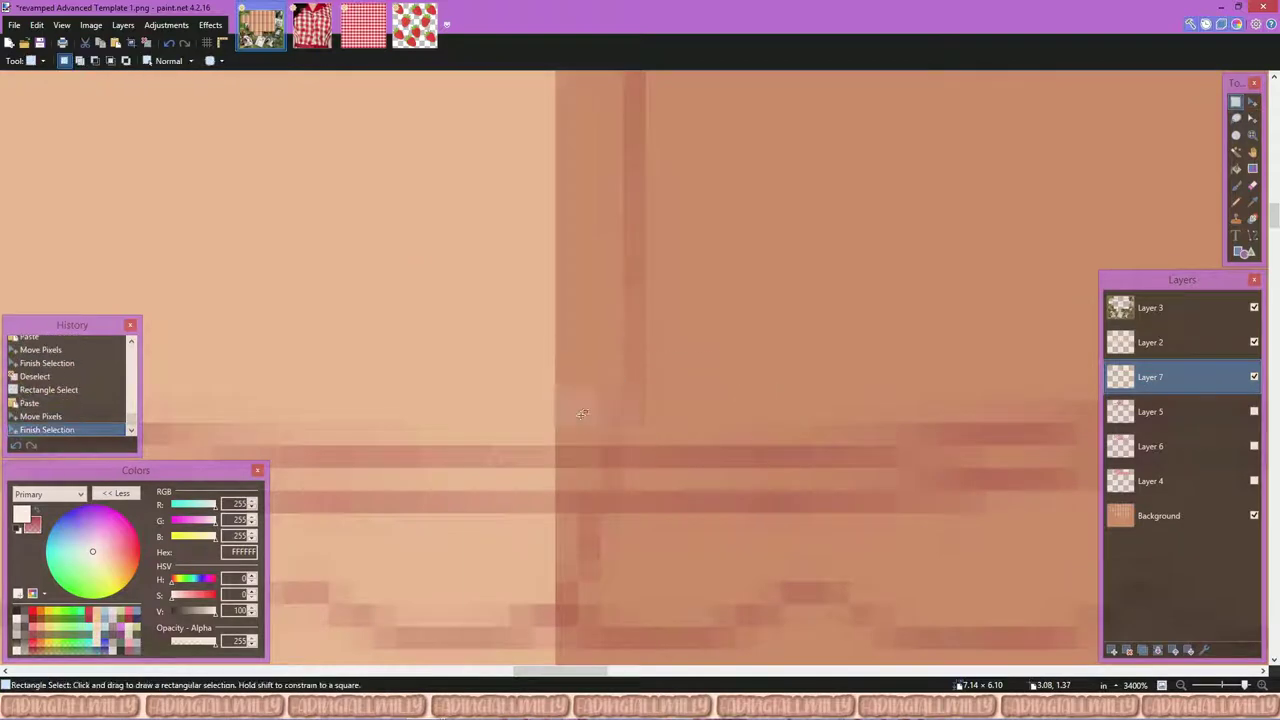
{"action": "key", "text": "e"}
{"action": "scroll", "coordinate": [528, 443], "scroll_direction": "down", "scroll_amount": 2}
{"action": "left_click", "coordinate": [528, 443]}
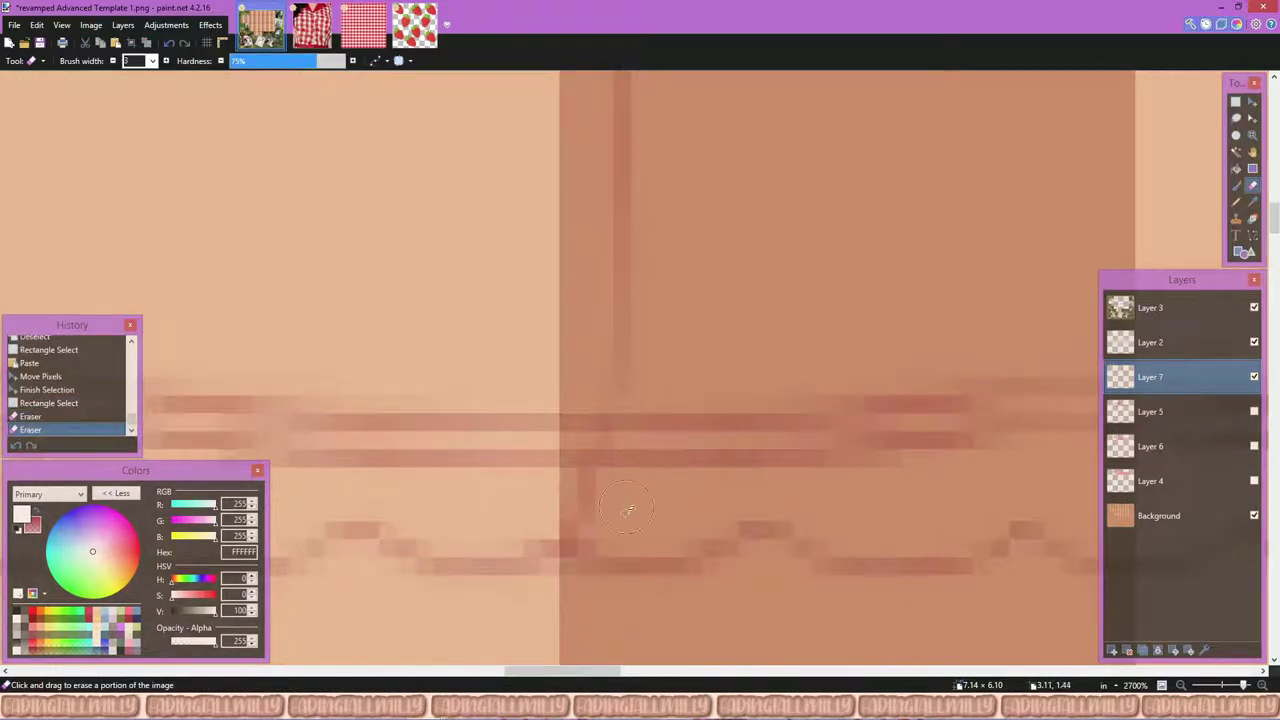
Step: Show Layers 5, 6 and 4 again
{"action": "scroll", "coordinate": [626, 511], "scroll_direction": "down", "scroll_amount": 8}
{"action": "key", "text": "s"}
{"action": "left_click", "coordinate": [1254, 411]}
{"action": "left_click", "coordinate": [1254, 446]}
{"action": "left_click", "coordinate": [1254, 481]}
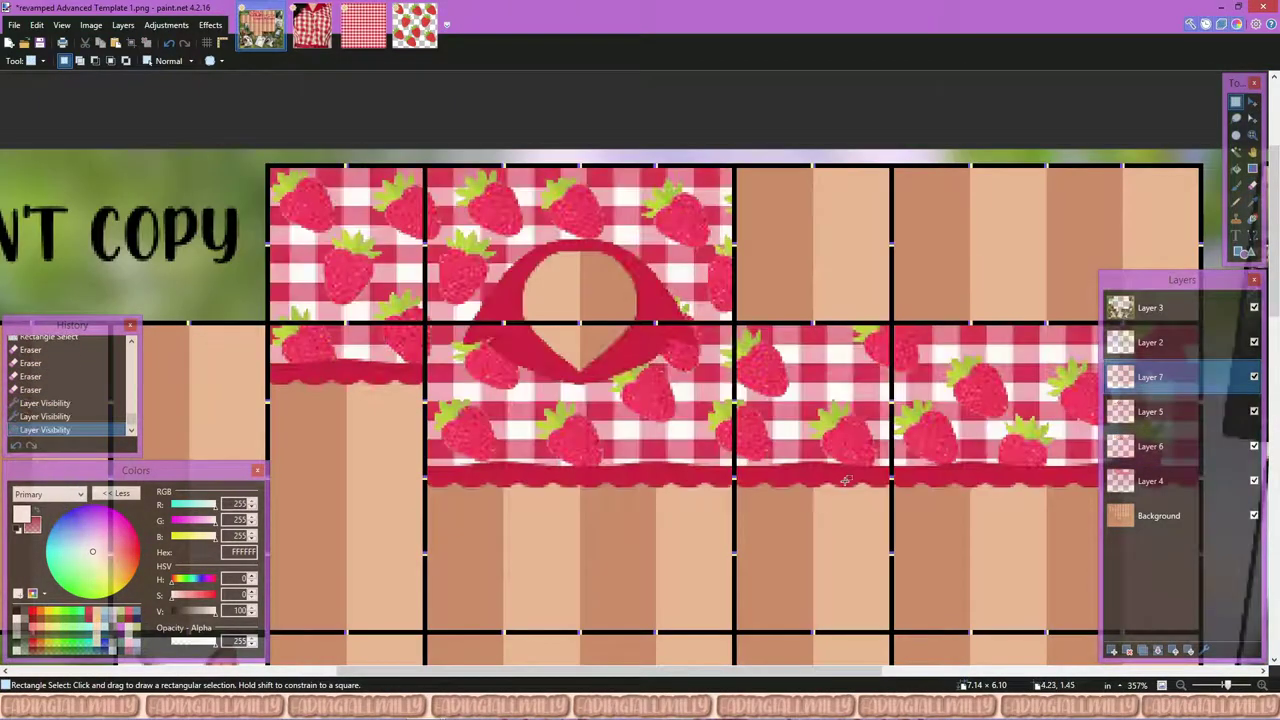
Step: Recolour Layer 7's centre line with Object2colour and merge Layer 2's outlines down into it
{"action": "left_click", "coordinate": [210, 24]}
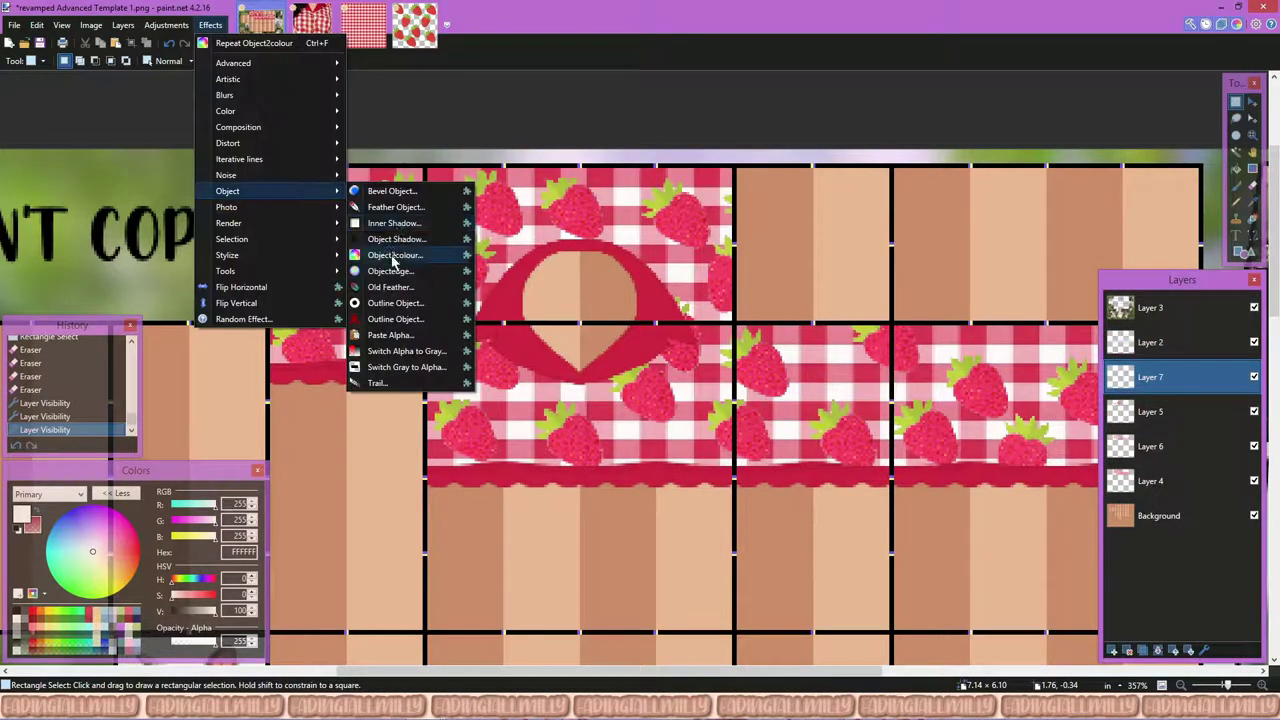
{"action": "left_click", "coordinate": [400, 250]}
{"action": "left_click", "coordinate": [657, 505]}
{"action": "left_click", "coordinate": [1150, 342]}
{"action": "left_click", "coordinate": [1158, 650]}
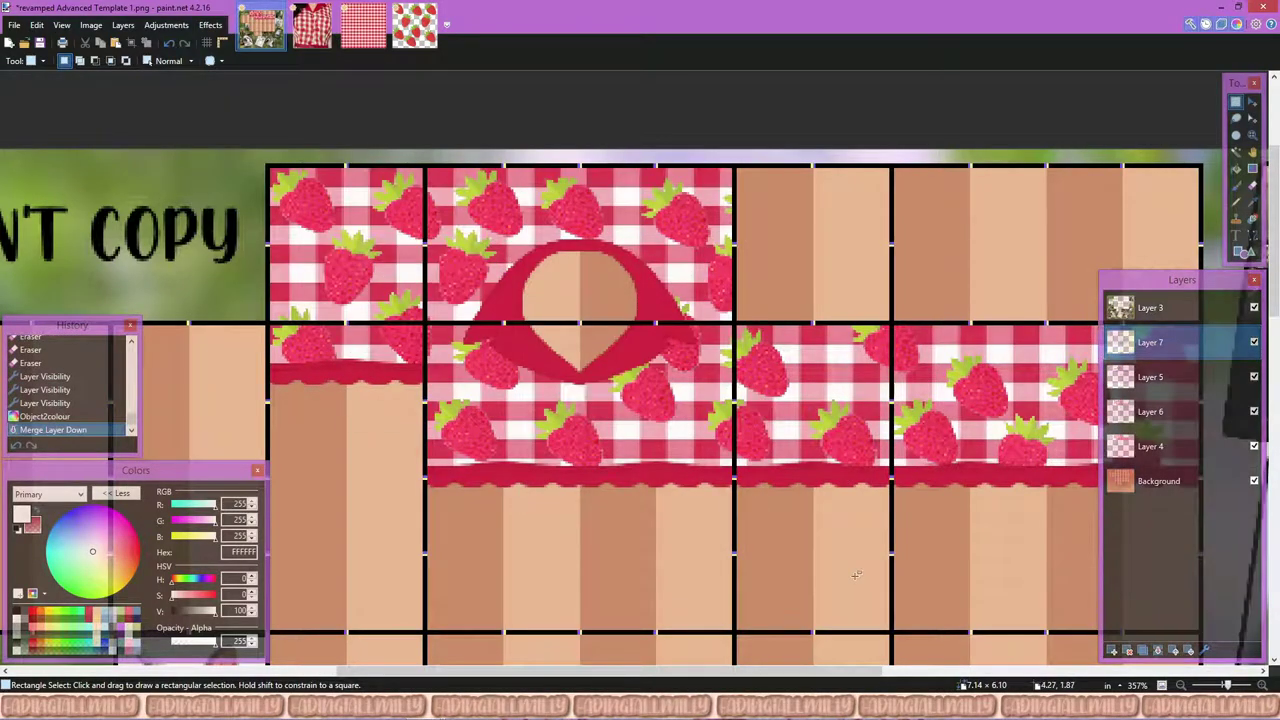
Step: Add a new layer above the merged outlines, and merge Layers 5 and 6 down into Layer 4
{"action": "left_click", "coordinate": [1113, 650]}
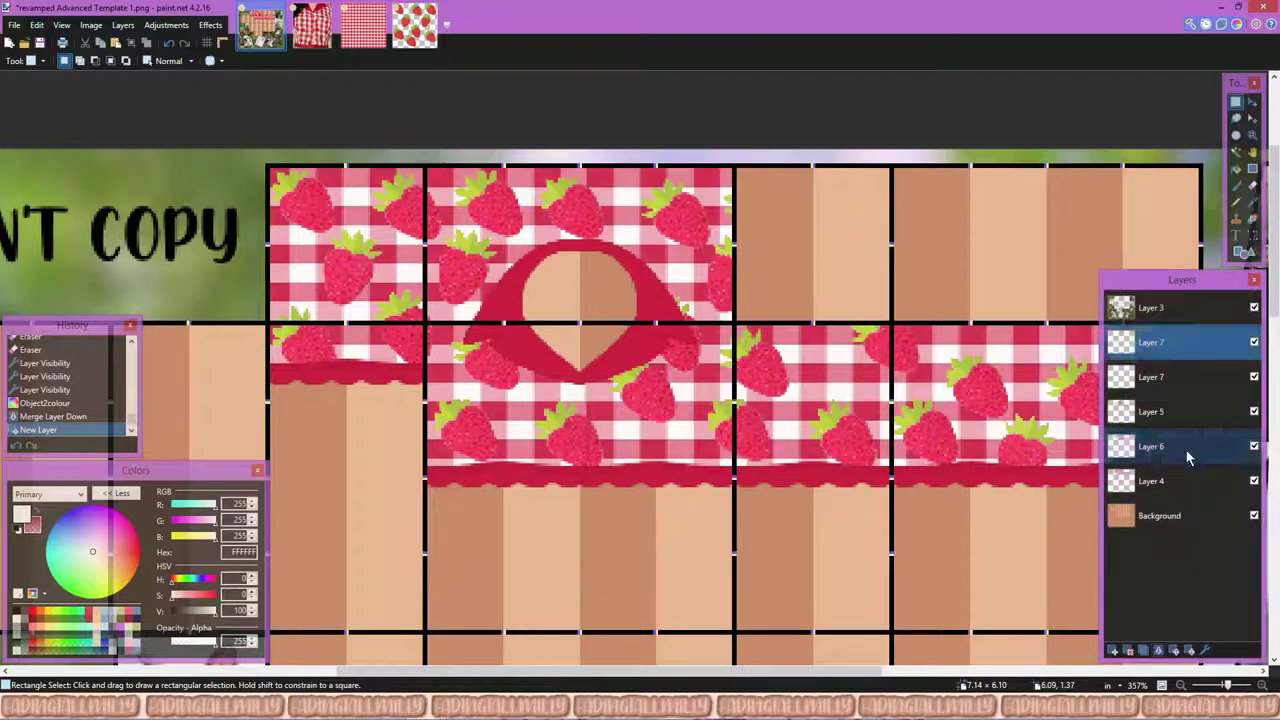
{"action": "left_click", "coordinate": [1150, 411]}
{"action": "left_click", "coordinate": [1158, 650]}
{"action": "left_click", "coordinate": [1158, 650]}
Step: Paint a dark red 9E2131 shadow stroke down the front centre line from collar point to hem on the upper Layer 7
{"action": "left_click", "coordinate": [1150, 342]}
{"action": "key", "text": "x"}
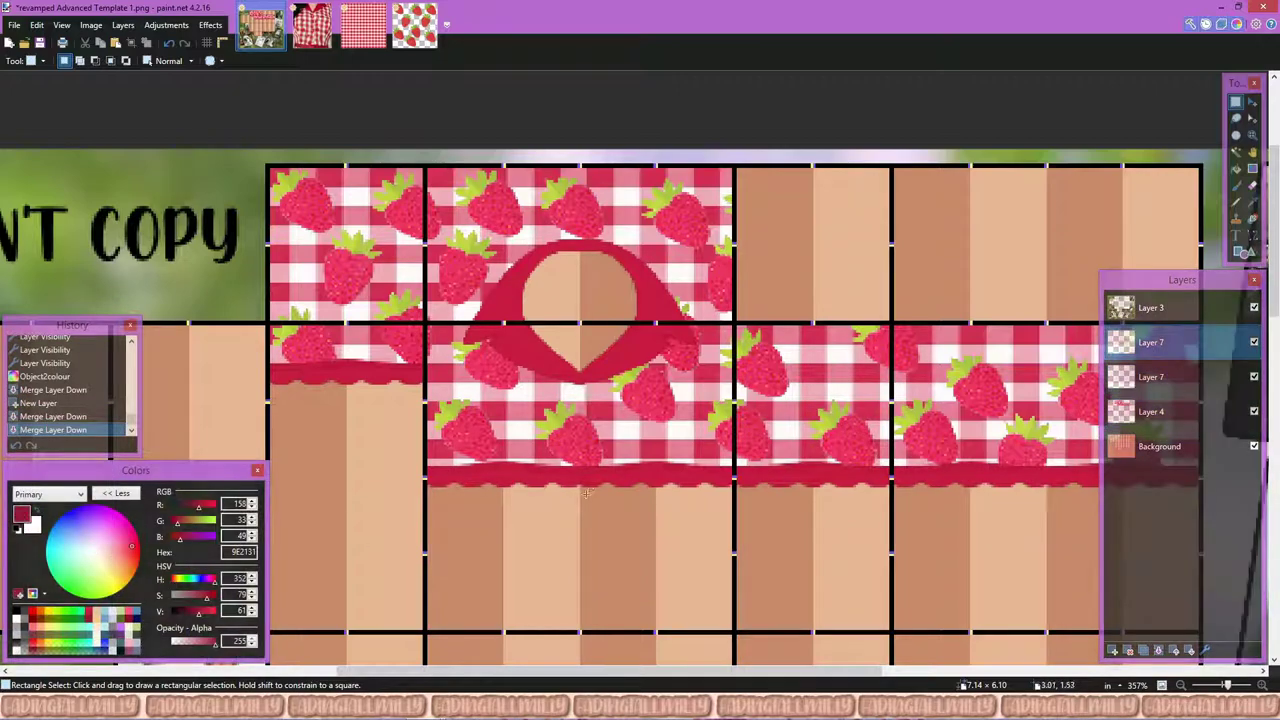
{"action": "key", "text": "b"}
{"action": "scroll", "coordinate": [621, 452], "scroll_direction": "up", "scroll_amount": 3}
{"action": "left_click_drag", "start_coordinate": [534, 250], "coordinate": [539, 292]}
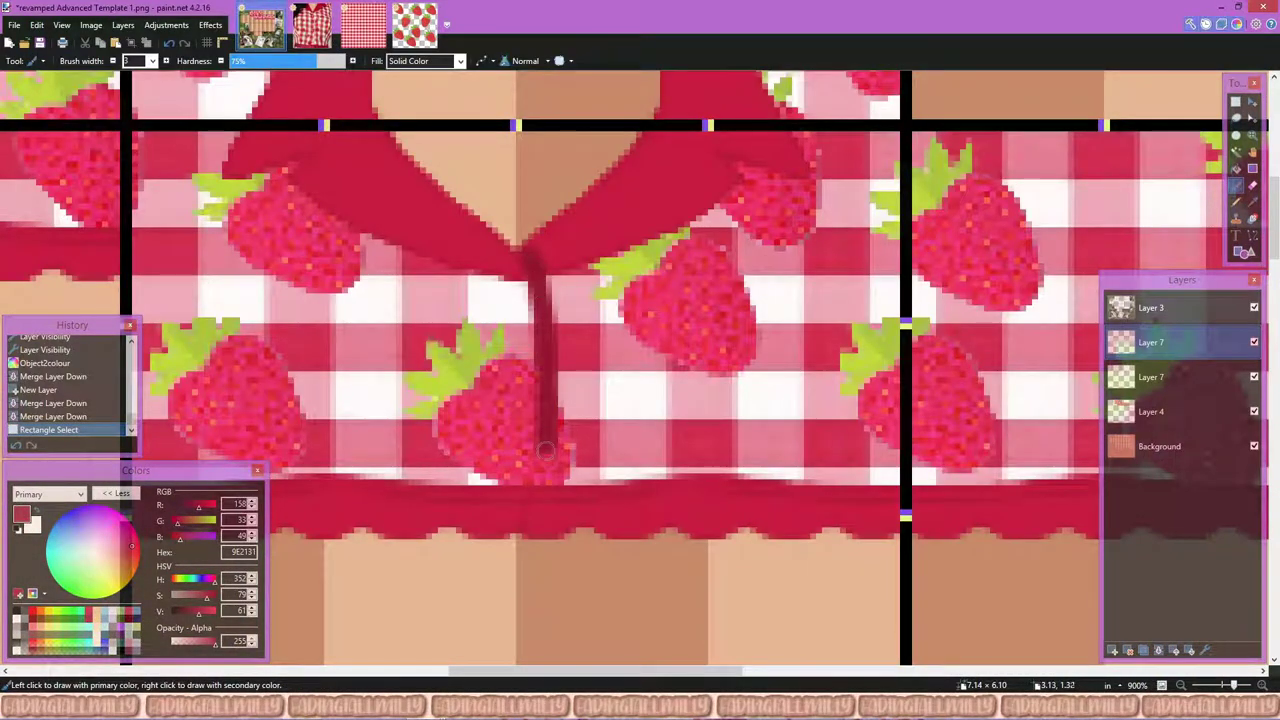
{"action": "left_click_drag", "start_coordinate": [548, 452], "coordinate": [536, 548]}
Step: Soften the centre shadow stroke with a Gaussian Blur
{"action": "left_click", "coordinate": [210, 24]}
{"action": "mouse_move", "coordinate": [255, 95]}
{"action": "left_click", "coordinate": [410, 118]}
{"action": "left_click", "coordinate": [652, 377]}
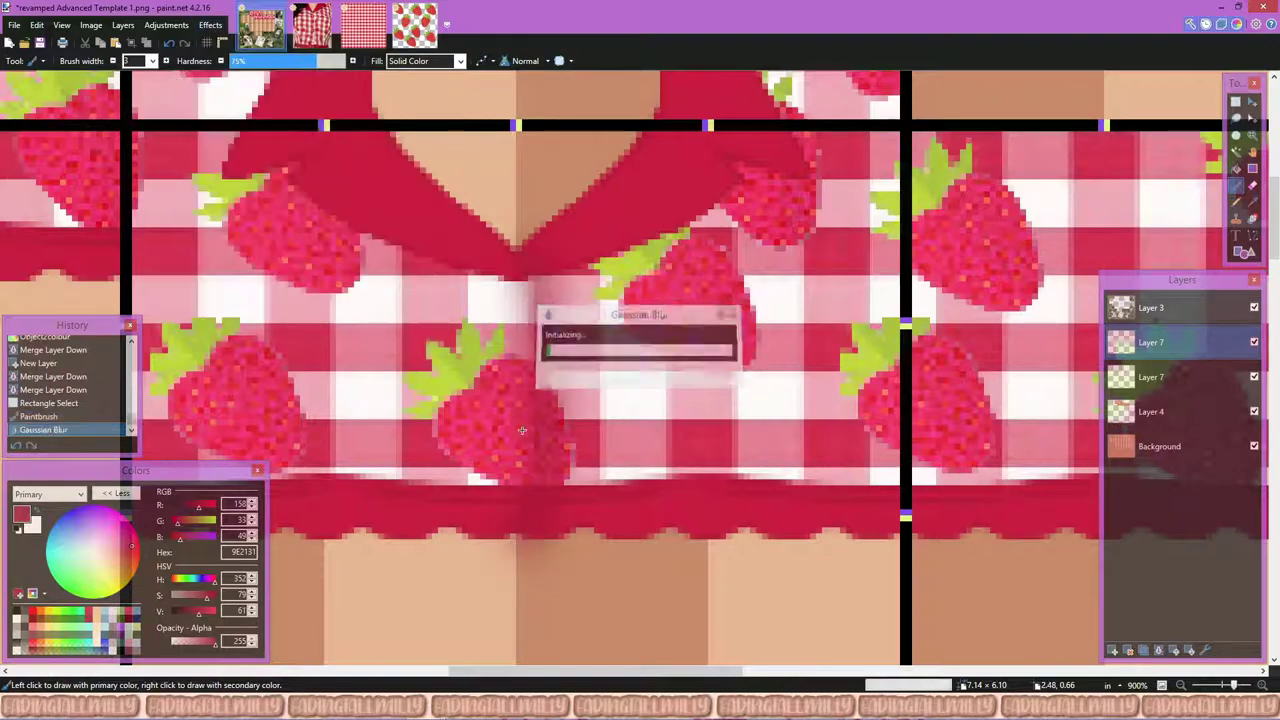
Step: Erase the blurred shading that spills past the scalloped hem
{"action": "key", "text": "e"}
{"action": "scroll", "coordinate": [522, 430], "scroll_direction": "up", "scroll_amount": 3}
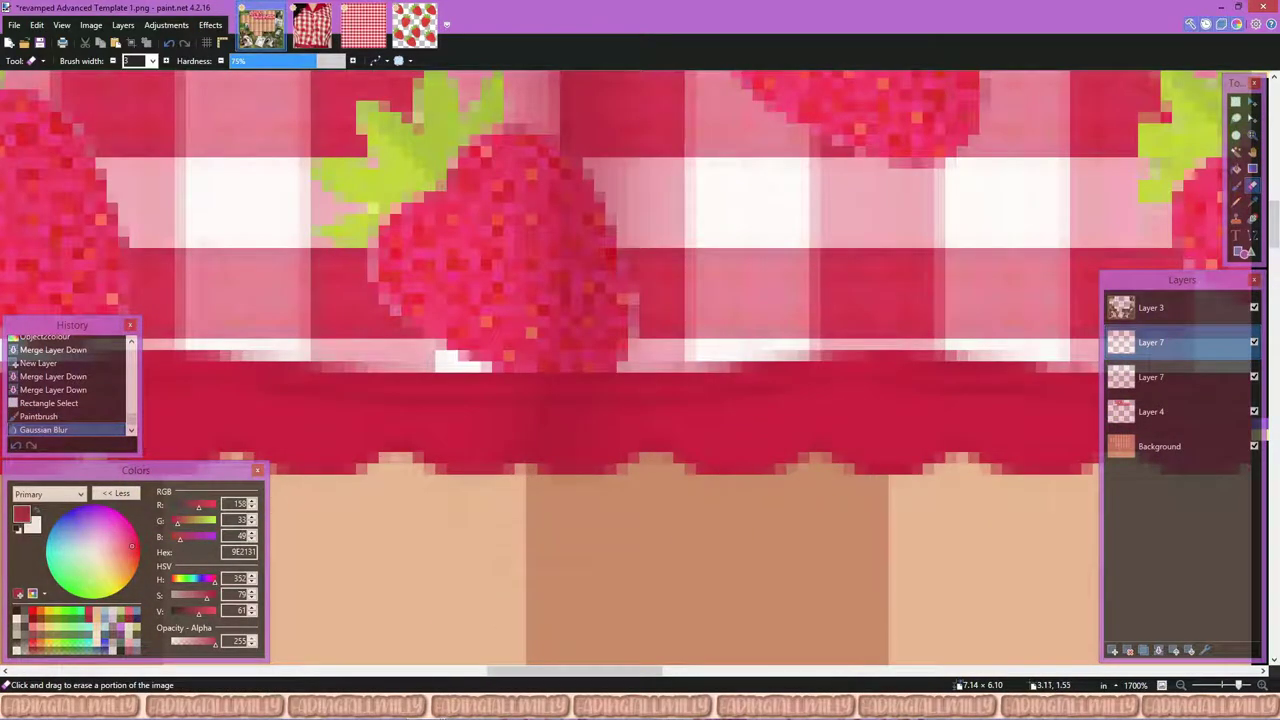
{"action": "left_click", "coordinate": [508, 508]}
{"action": "scroll", "coordinate": [508, 508], "scroll_direction": "down", "scroll_amount": 2}
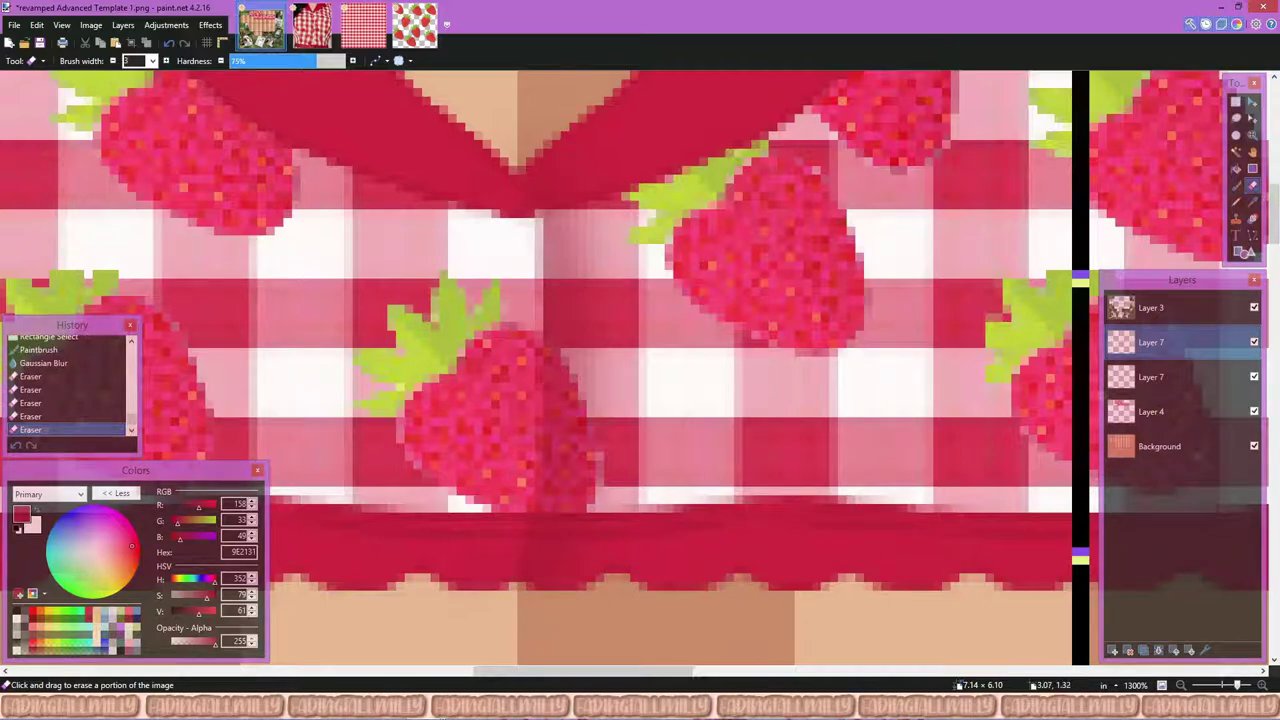
Step: Adjust the opacity of the centre shading layer
{"action": "scroll", "coordinate": [522, 224], "scroll_direction": "down", "scroll_amount": 5}
{"action": "scroll", "coordinate": [522, 224], "scroll_direction": "up", "scroll_amount": 3}
{"action": "key", "text": "s"}
{"action": "key", "text": "F4"}
{"action": "key", "text": "Return"}
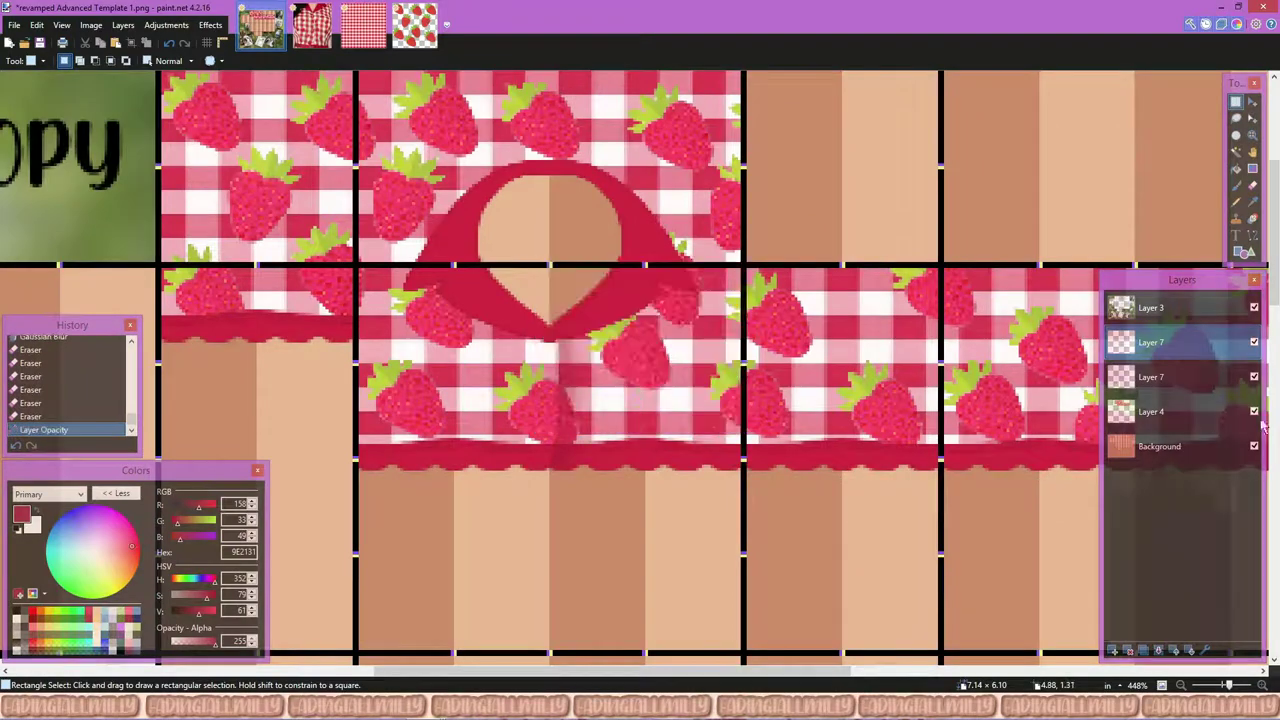
Step: Hide Layer 4 and erase the shading that spills left of the centre line just below the collar point
{"action": "left_click", "coordinate": [1254, 412]}
{"action": "key", "text": "e"}
{"action": "scroll", "coordinate": [556, 300], "scroll_direction": "up", "scroll_amount": 3}
{"action": "left_click", "coordinate": [571, 351]}
{"action": "scroll", "coordinate": [571, 351], "scroll_direction": "down", "scroll_amount": 3}
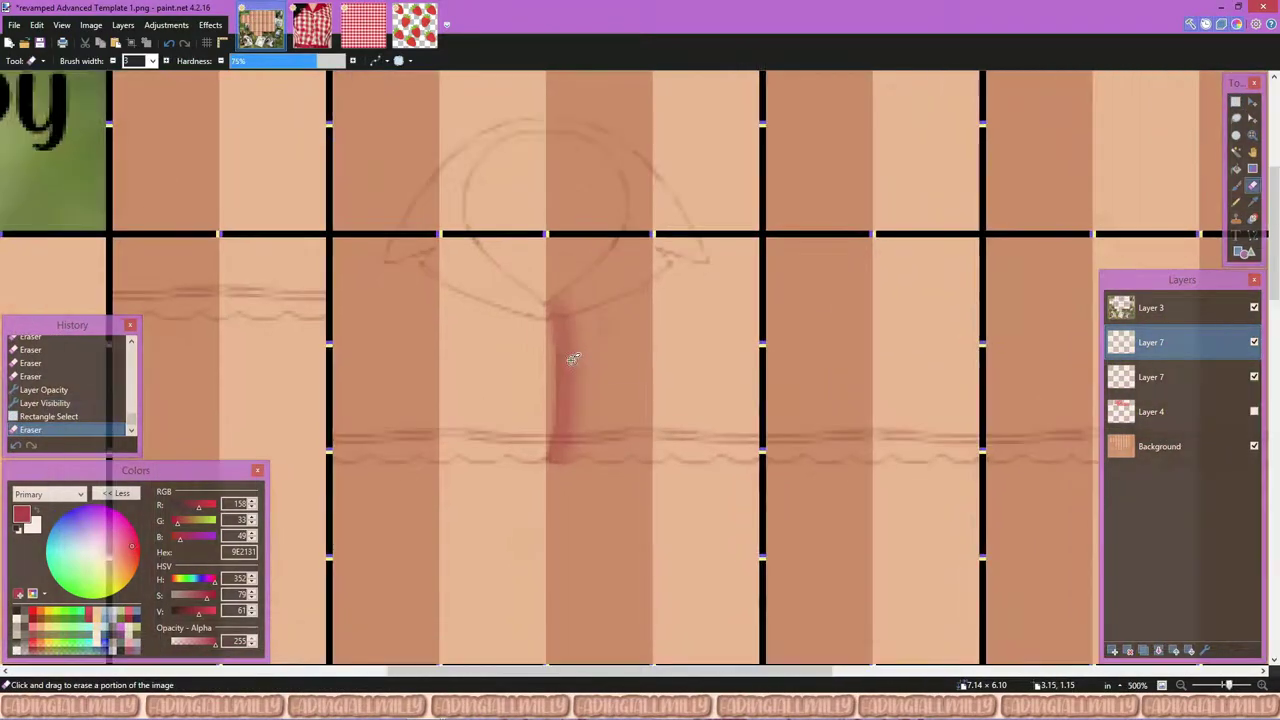
{"action": "scroll", "coordinate": [528, 364], "scroll_direction": "up", "scroll_amount": 4}
{"action": "scroll", "coordinate": [507, 216], "scroll_direction": "up", "scroll_amount": 3}
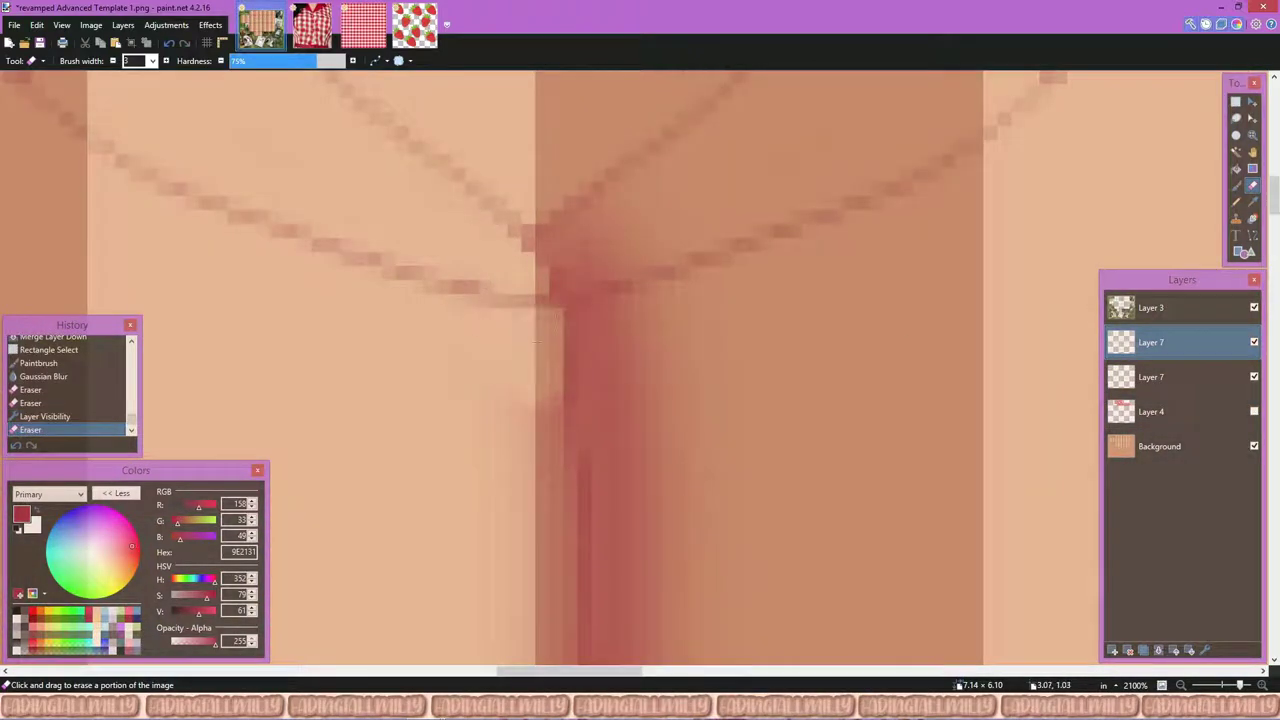
{"action": "left_click", "coordinate": [518, 468]}
{"action": "scroll", "coordinate": [518, 468], "scroll_direction": "up", "scroll_amount": 1}
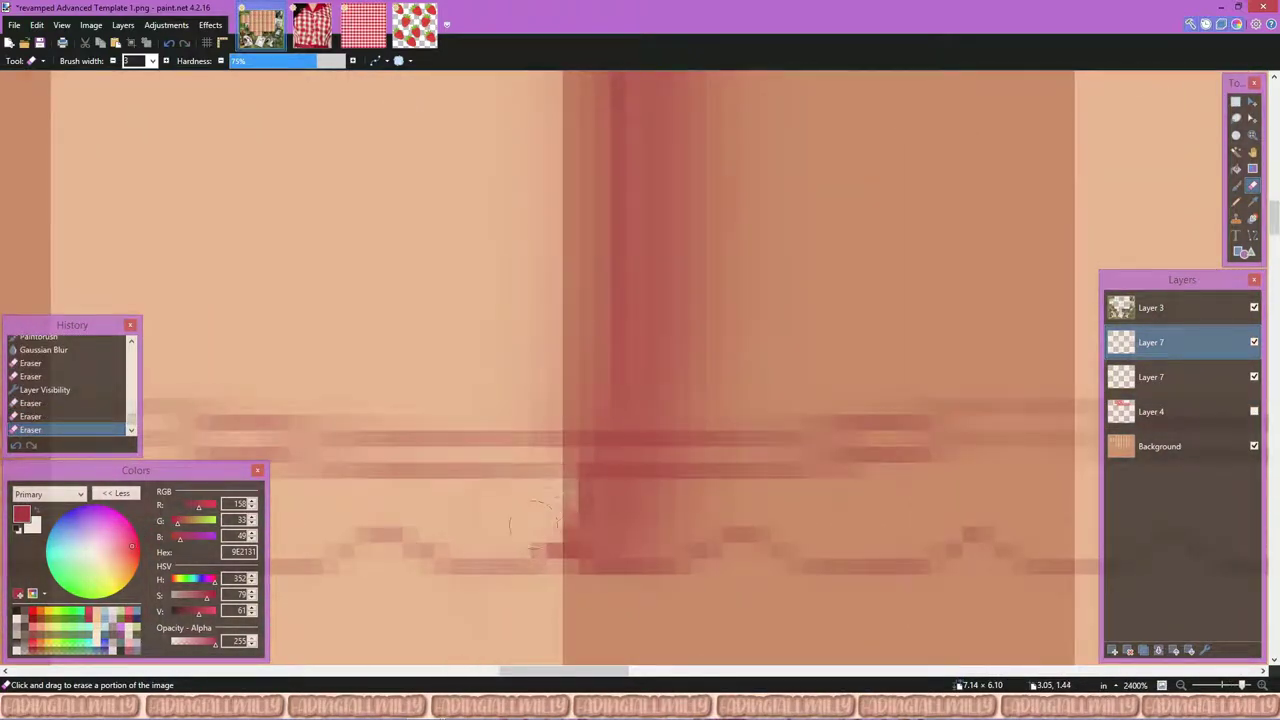
Step: Clean up the shadow's left edge down to the hem by erasing the remaining blur beside the centre line
{"action": "left_click", "coordinate": [567, 363]}
{"action": "scroll", "coordinate": [545, 385], "scroll_direction": "down", "scroll_amount": 1}
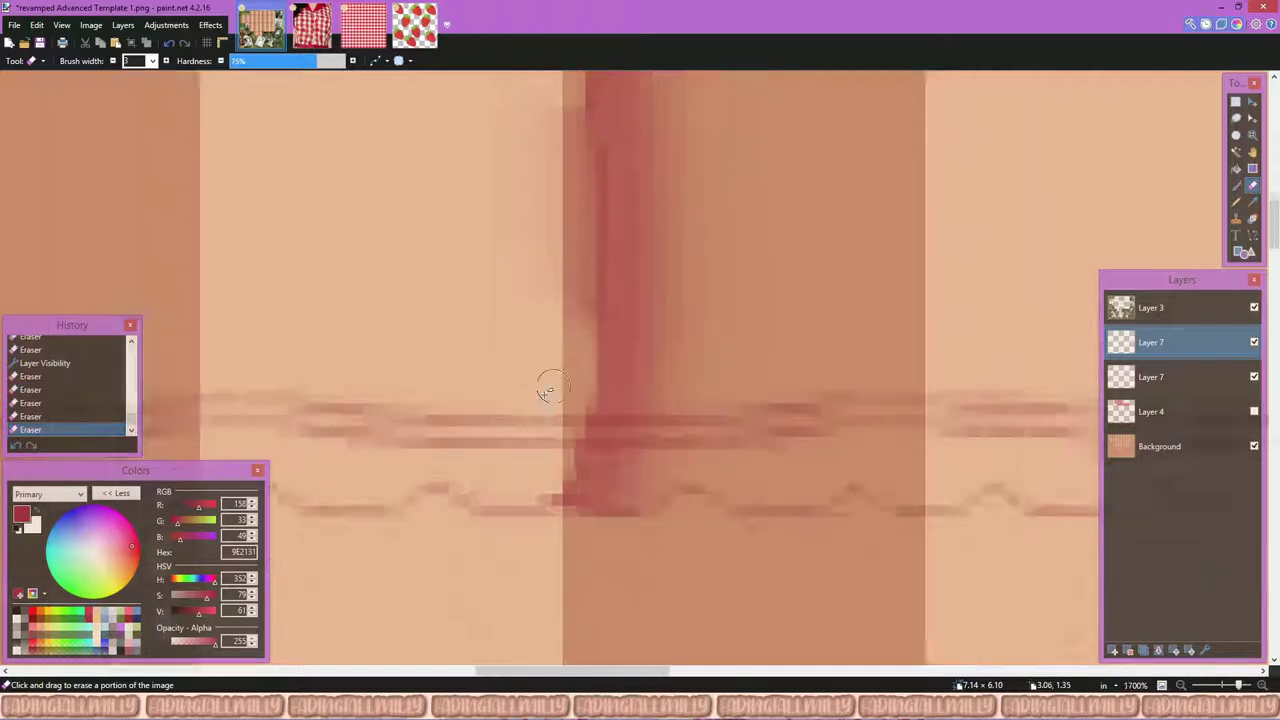
{"action": "scroll", "coordinate": [535, 122], "scroll_direction": "up", "scroll_amount": 1}
{"action": "left_click", "coordinate": [529, 412]}
{"action": "scroll", "coordinate": [529, 412], "scroll_direction": "up", "scroll_amount": 2}
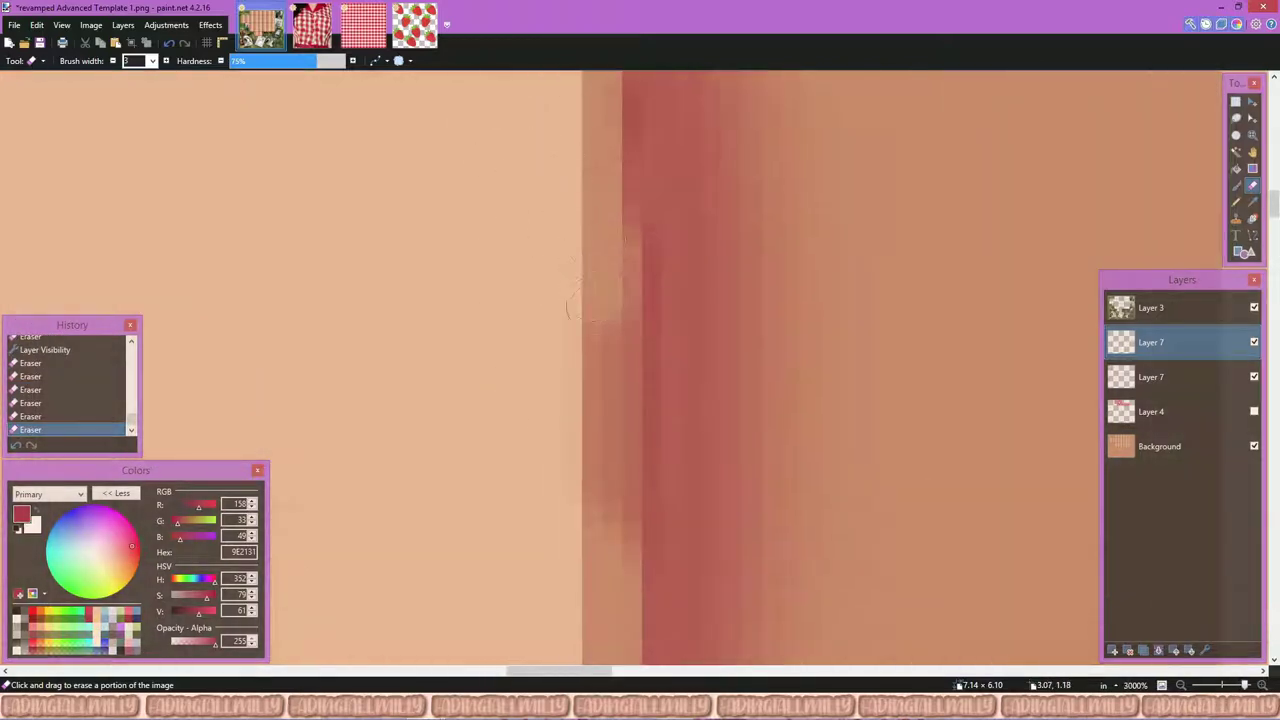
{"action": "left_click", "coordinate": [597, 497]}
{"action": "scroll", "coordinate": [588, 543], "scroll_direction": "down", "scroll_amount": 2}
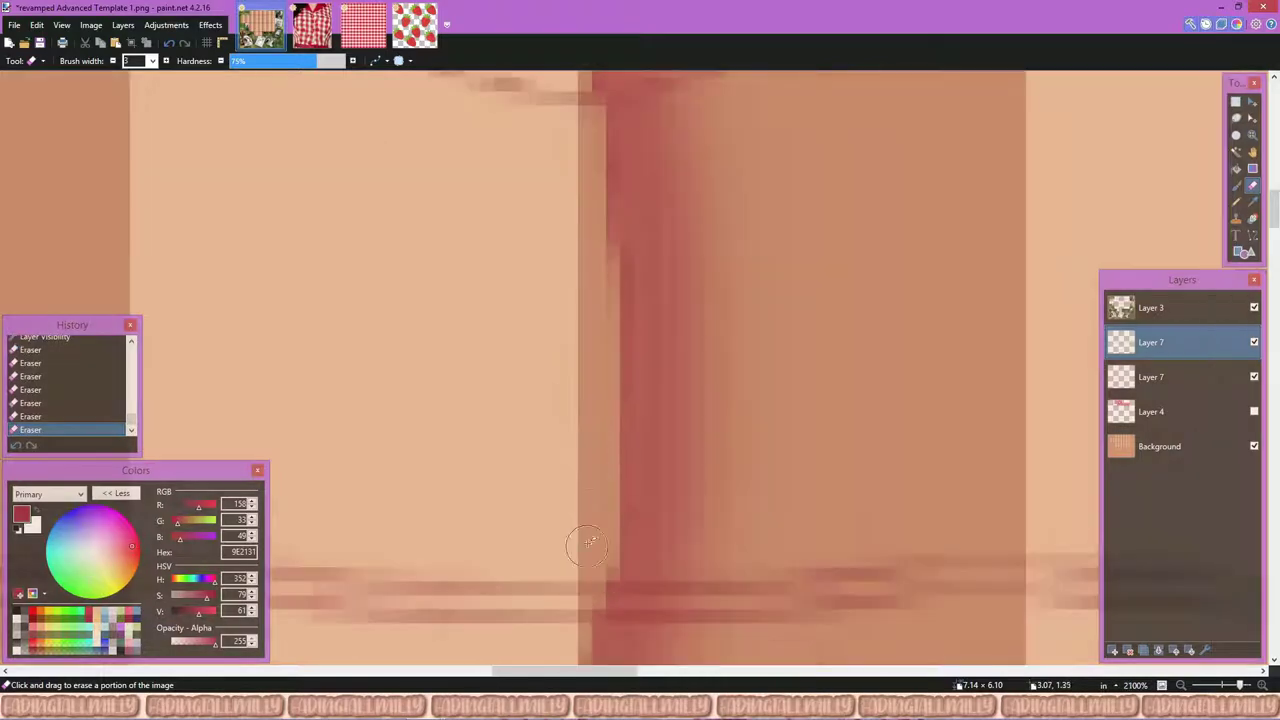
{"action": "left_click", "coordinate": [571, 370]}
{"action": "scroll", "coordinate": [523, 151], "scroll_direction": "down", "scroll_amount": 1}
{"action": "scroll", "coordinate": [553, 265], "scroll_direction": "down", "scroll_amount": 8}
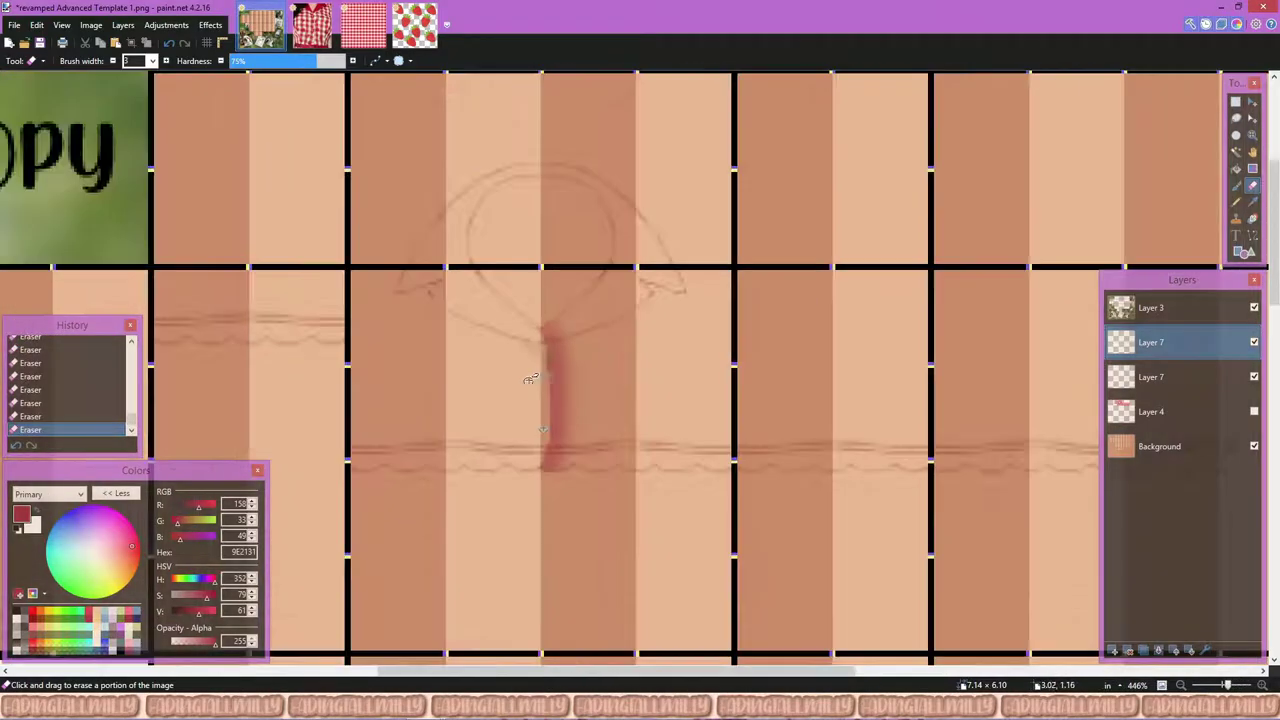
Step: Show Layer 4 again and readjust the opacity of the centre shading layer
{"action": "key", "text": "s"}
{"action": "left_click", "coordinate": [1254, 411]}
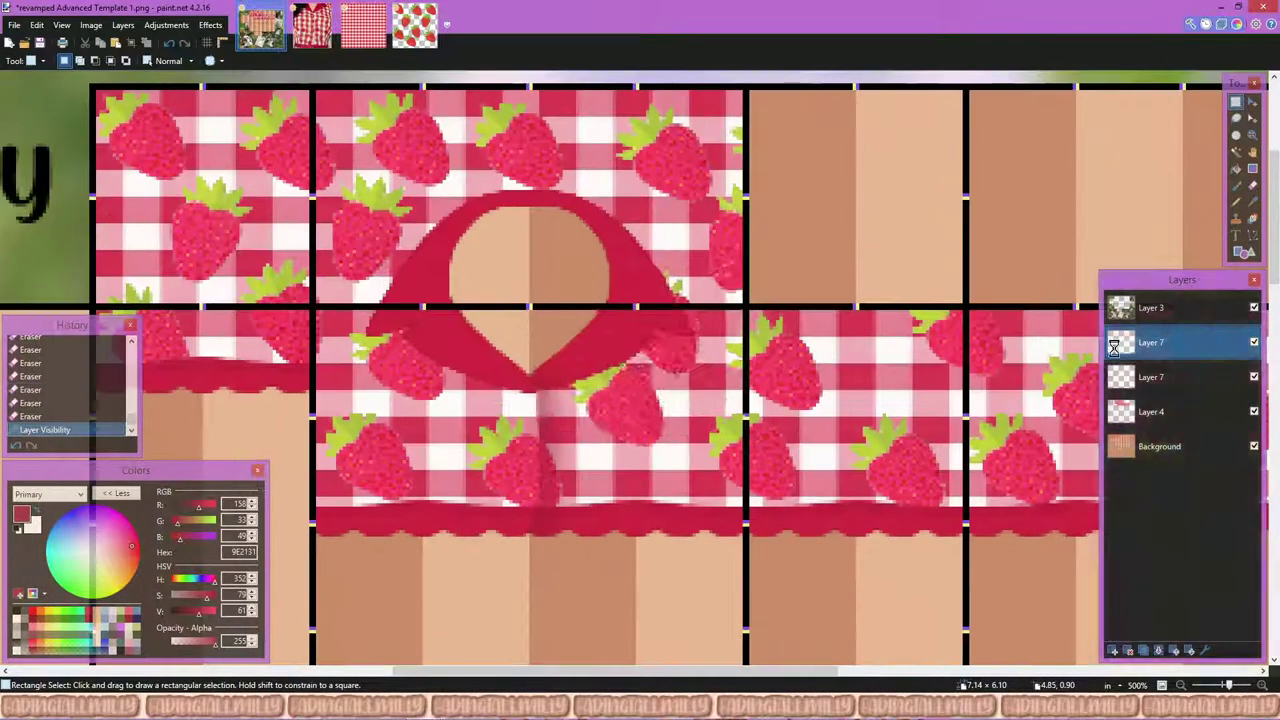
{"action": "double_click", "coordinate": [1150, 342]}
{"action": "left_click", "coordinate": [652, 420]}
Step: Add a new layer, set the primary colour to bright red FF3A54 for a highlight, and hide Layer 4
{"action": "key", "text": "ctrl+shift+n"}
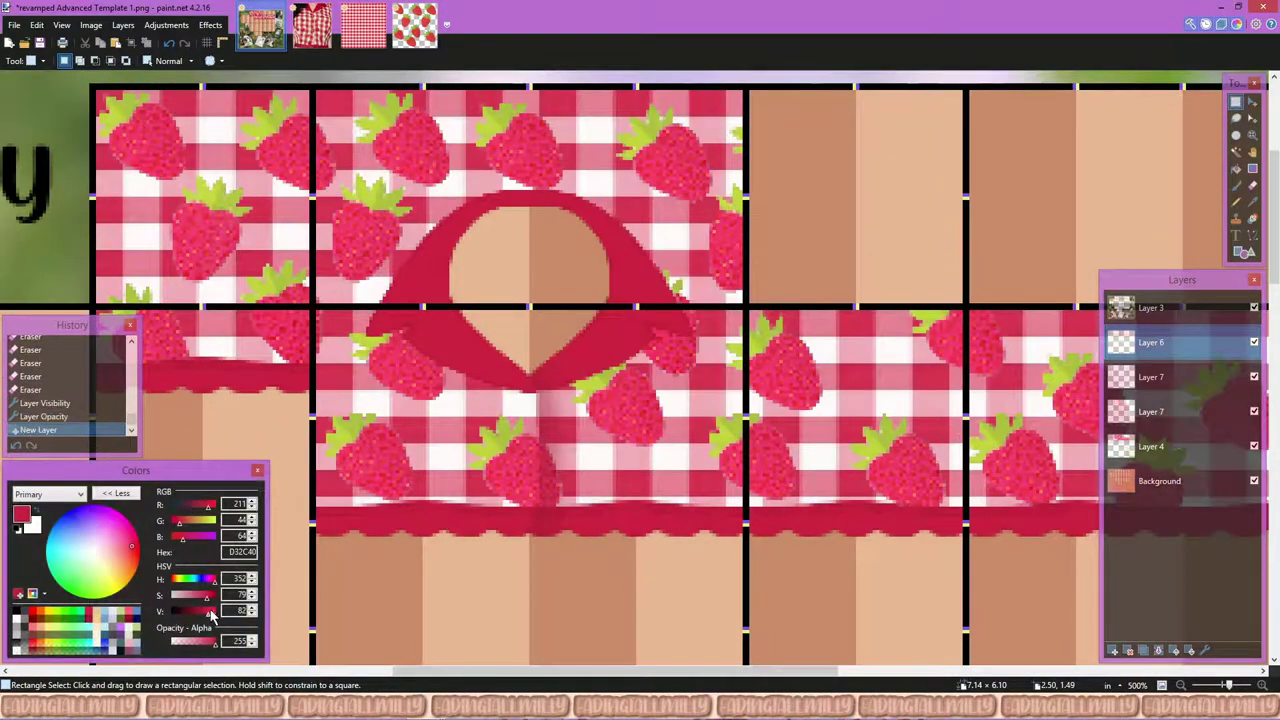
{"action": "left_click", "coordinate": [291, 592]}
{"action": "key", "text": "b"}
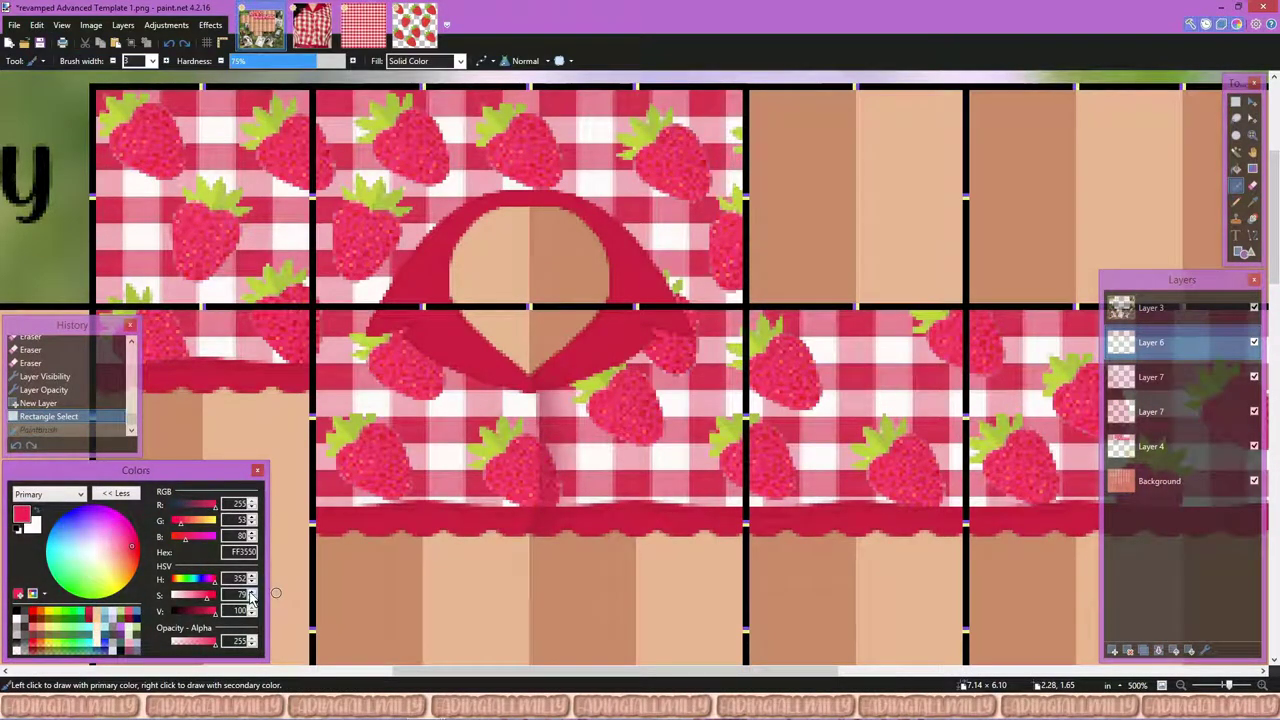
{"action": "scroll", "coordinate": [483, 460], "scroll_direction": "up", "scroll_amount": 2}
{"action": "left_click", "coordinate": [1254, 446]}
Step: Paint a highlight stroke along the left of the centre shadow down to the hem and soften it with Gaussian Blur
{"action": "scroll", "coordinate": [557, 493], "scroll_direction": "up", "scroll_amount": 1}
{"action": "left_click", "coordinate": [1254, 342]}
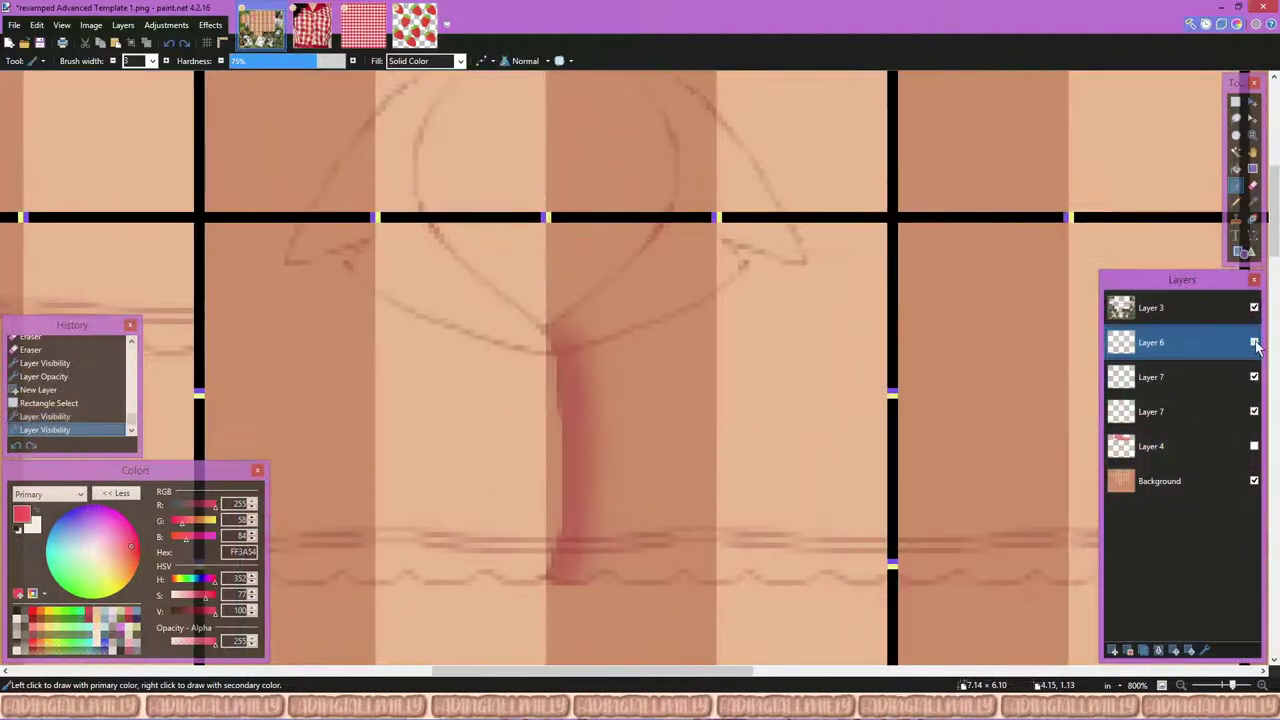
{"action": "left_click", "coordinate": [1254, 342]}
{"action": "scroll", "coordinate": [520, 442], "scroll_direction": "up", "scroll_amount": 2}
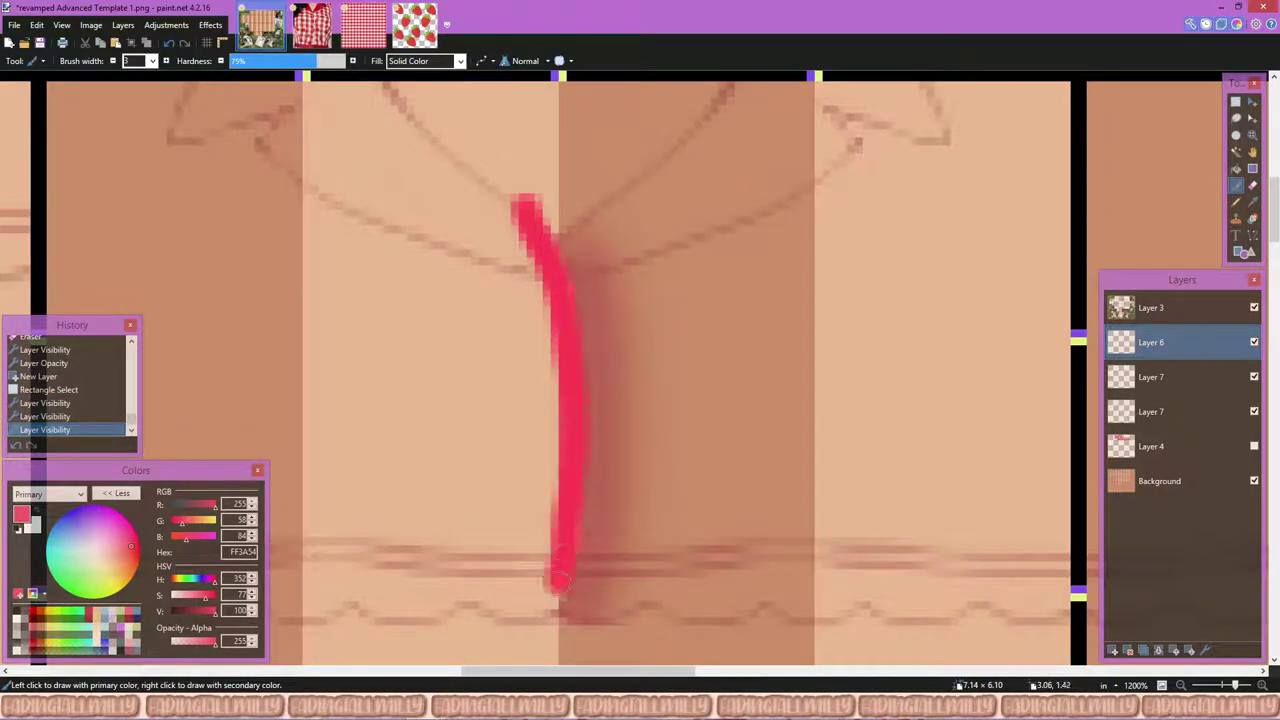
{"action": "left_click_drag", "start_coordinate": [557, 580], "coordinate": [560, 625]}
{"action": "left_click", "coordinate": [210, 24]}
{"action": "left_click", "coordinate": [228, 43]}
Step: Hide the upper Layer 7 and erase the blurred highlight outside the neckline, centre line and hem outlines
{"action": "key", "text": "e"}
{"action": "left_click_drag", "start_coordinate": [523, 171], "coordinate": [540, 230]}
{"action": "key", "text": "ctrl+z"}
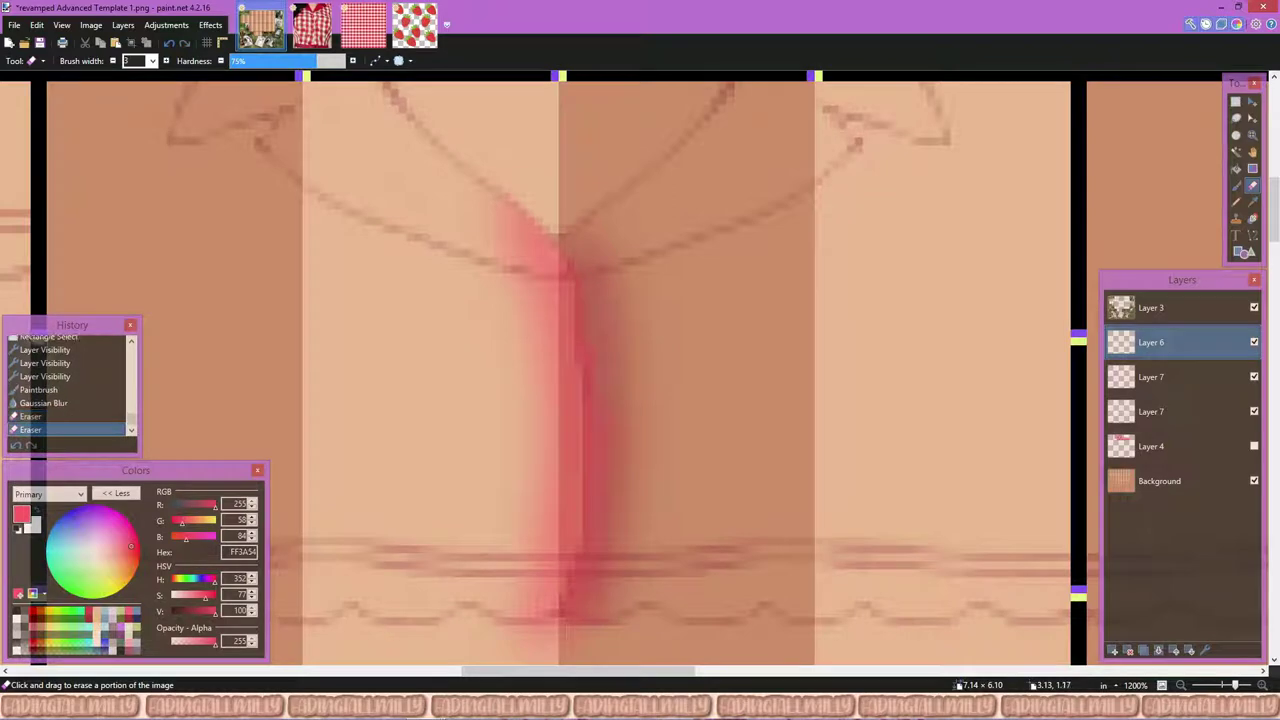
{"action": "scroll", "coordinate": [557, 400], "scroll_direction": "down", "scroll_amount": 1}
{"action": "left_click", "coordinate": [1254, 377]}
{"action": "scroll", "coordinate": [591, 347], "scroll_direction": "up", "scroll_amount": 2}
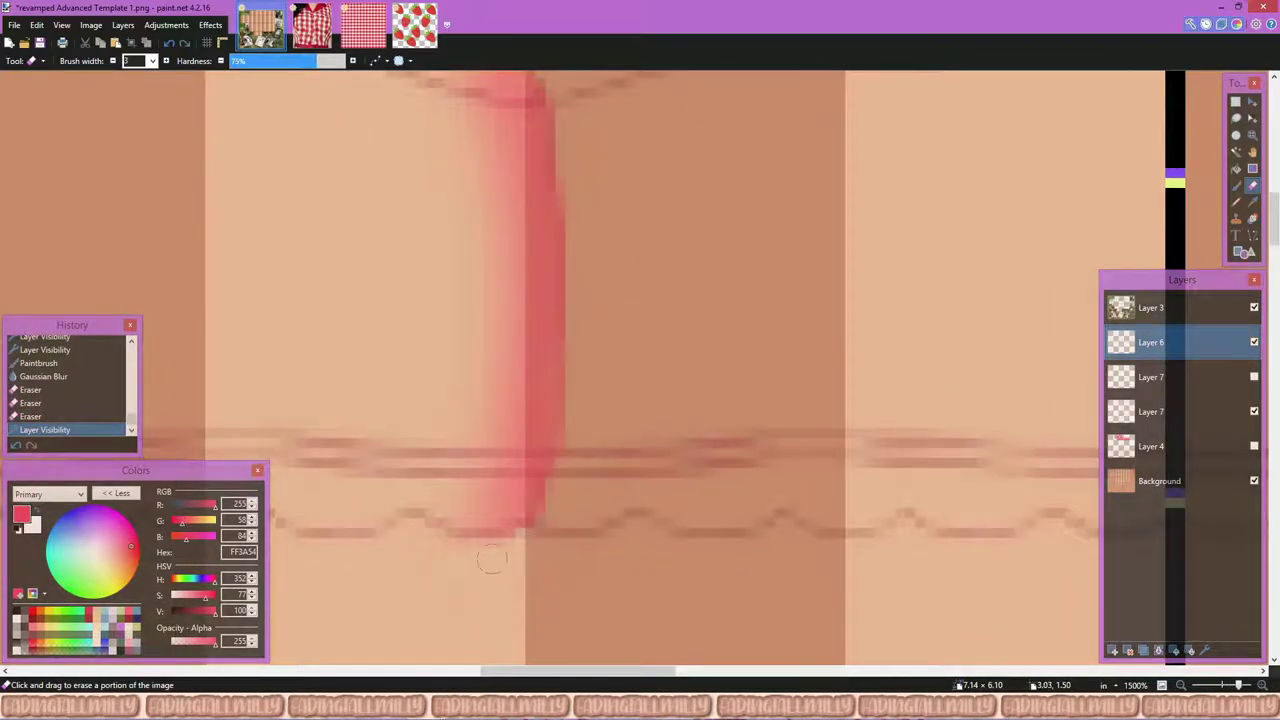
{"action": "scroll", "coordinate": [462, 612], "scroll_direction": "up", "scroll_amount": 5}
{"action": "left_click_drag", "start_coordinate": [500, 229], "coordinate": [515, 255]}
{"action": "scroll", "coordinate": [500, 229], "scroll_direction": "down", "scroll_amount": 5}
Step: Show the upper Layer 7 and Layer 4 again
{"action": "key", "text": "s"}
{"action": "left_click", "coordinate": [1254, 377]}
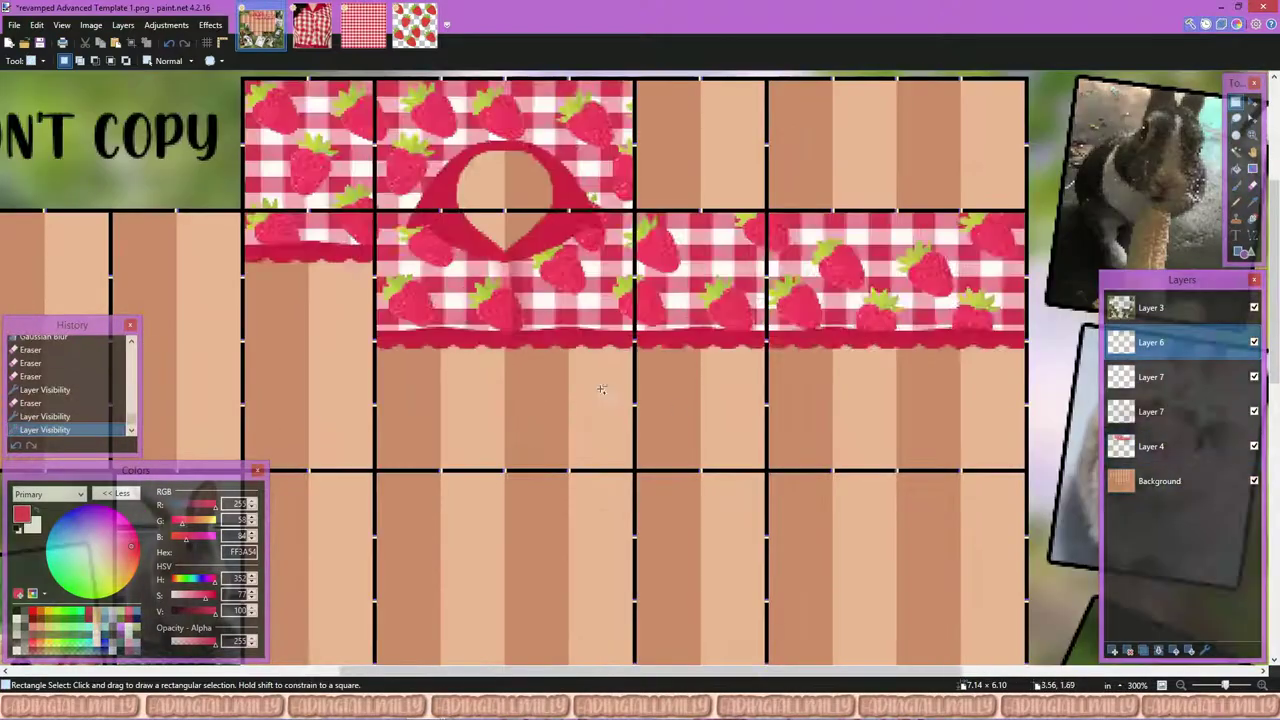
{"action": "left_click", "coordinate": [1254, 446]}
{"action": "key", "text": "ctrl+plus"}
{"action": "key", "text": "ctrl+plus"}
Step: Lower the opacity of the highlight on Layer 6 to 196
{"action": "double_click", "coordinate": [1165, 345]}
{"action": "left_click_drag", "start_coordinate": [648, 268], "coordinate": [857, 160]}
{"action": "left_click", "coordinate": [866, 280]}
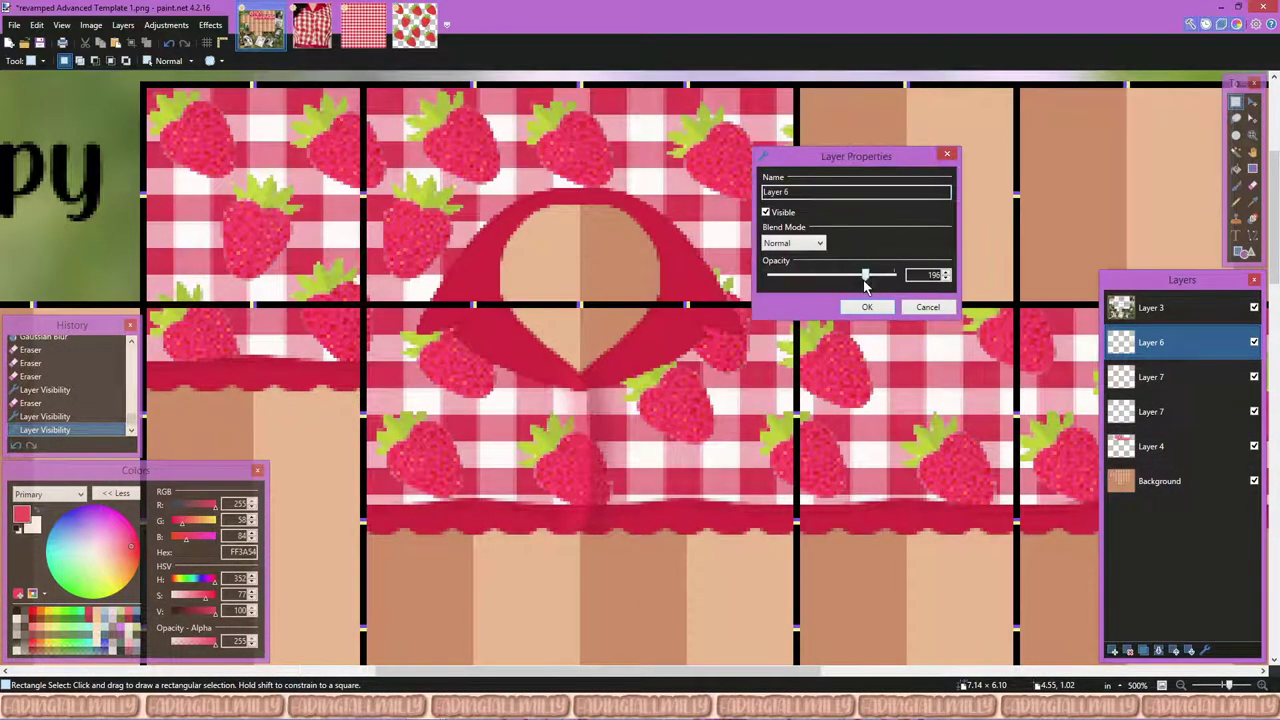
{"action": "left_click", "coordinate": [867, 307]}
{"action": "scroll", "coordinate": [867, 307], "scroll_direction": "down", "scroll_amount": 3}
{"action": "scroll", "coordinate": [867, 307], "scroll_direction": "up", "scroll_amount": 1}
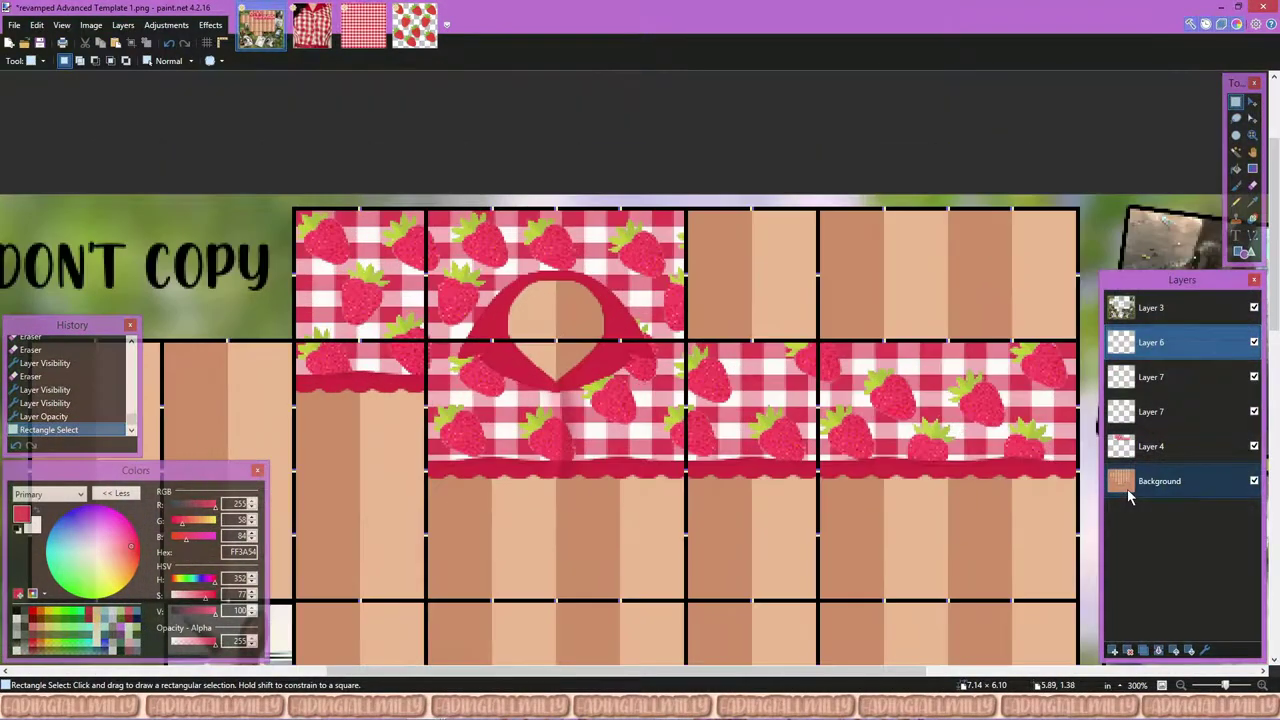
Step: Merge Layer 6 and both Layer 7 layers down into Layer 4
{"action": "left_click", "coordinate": [1133, 410]}
{"action": "key", "text": "ctrl+m"}
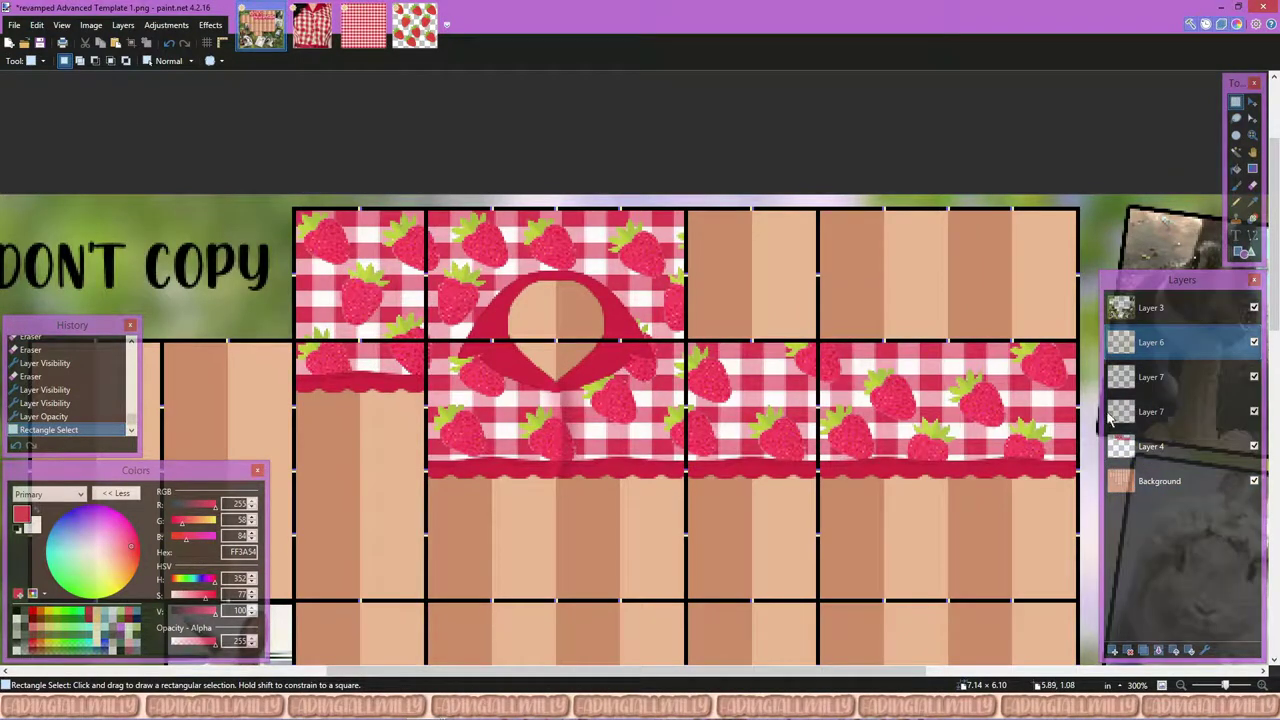
{"action": "key", "text": "ctrl+m"}
{"action": "key", "text": "ctrl+m"}
Step: Add a new layer above the dress and set the paintbrush colour to dark red 9E2131
{"action": "key", "text": "ctrl+shift+n"}
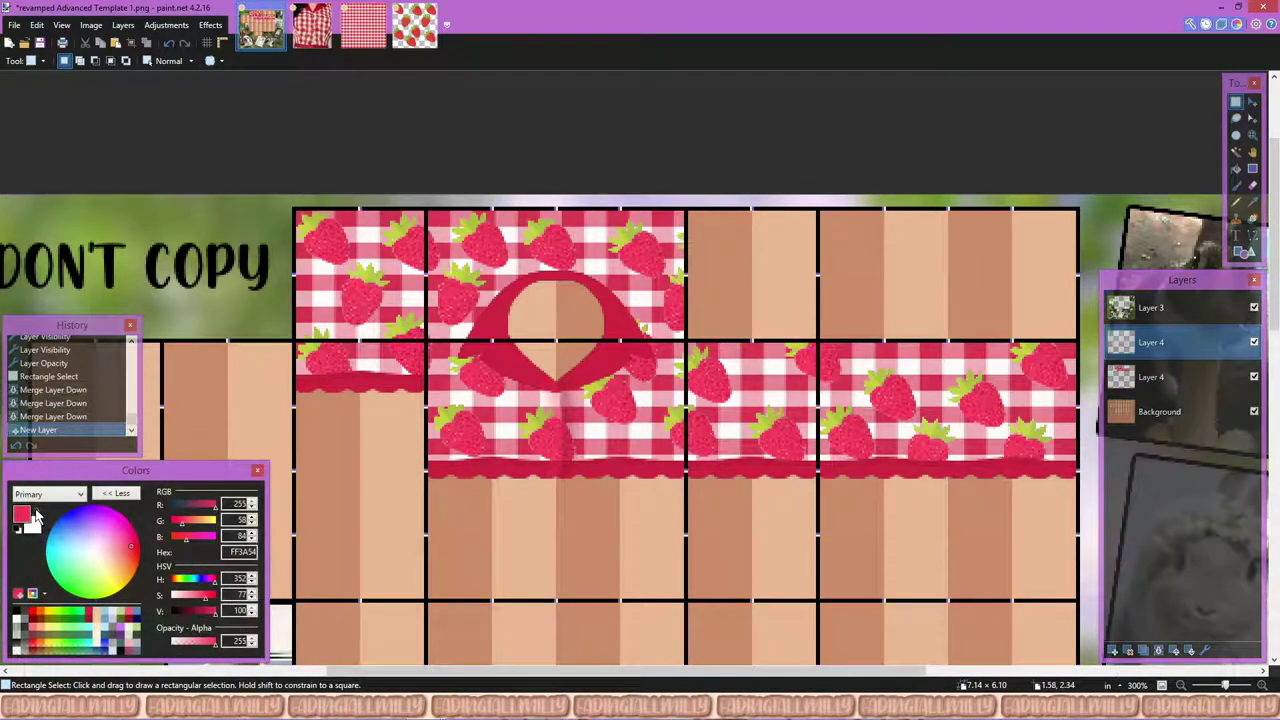
{"action": "left_click", "coordinate": [204, 616]}
{"action": "left_click", "coordinate": [251, 616]}
{"action": "key", "text": "b"}
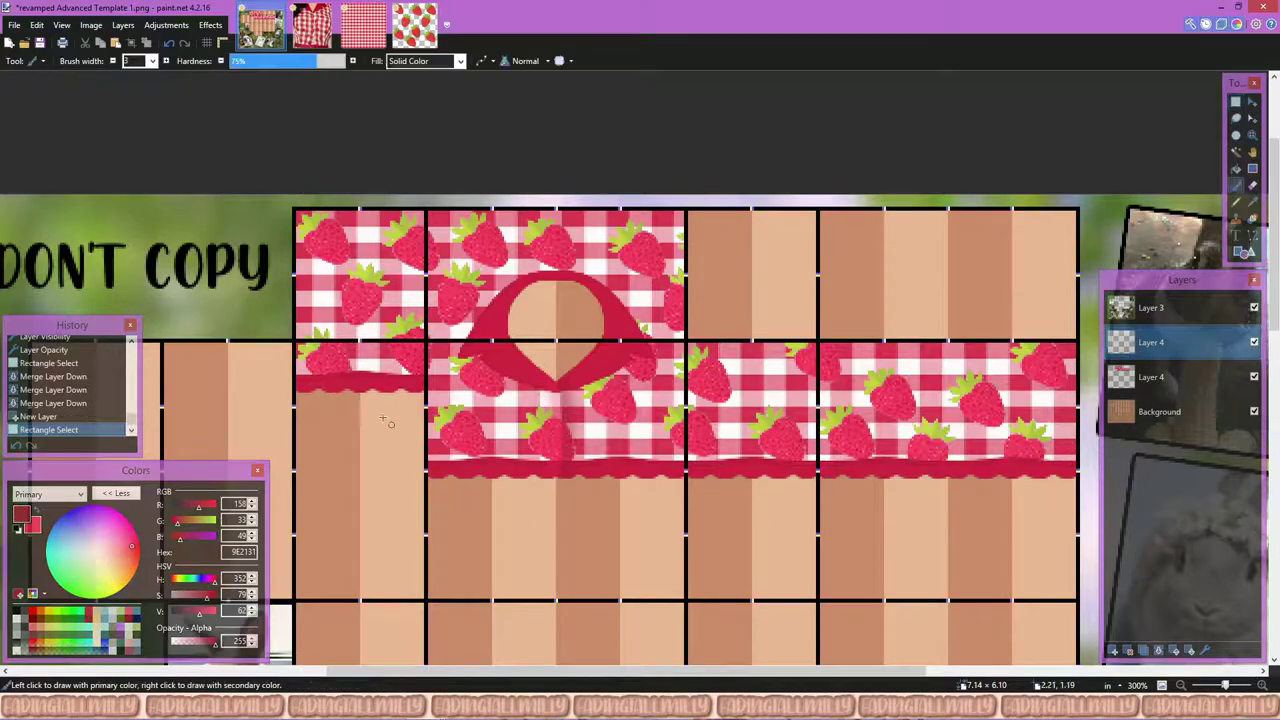
Step: Paint dark red shadow strokes along the outer edge of the collar's left half, from its top to the centre point
{"action": "scroll", "coordinate": [480, 375], "scroll_direction": "up", "scroll_amount": 6}
{"action": "mouse_move", "coordinate": [728, 458]}
{"action": "left_mouse_down"}
{"action": "mouse_move", "coordinate": [570, 402]}
{"action": "mouse_move", "coordinate": [458, 335]}
{"action": "left_mouse_up"}
{"action": "left_click_drag", "start_coordinate": [385, 288], "coordinate": [470, 342]}
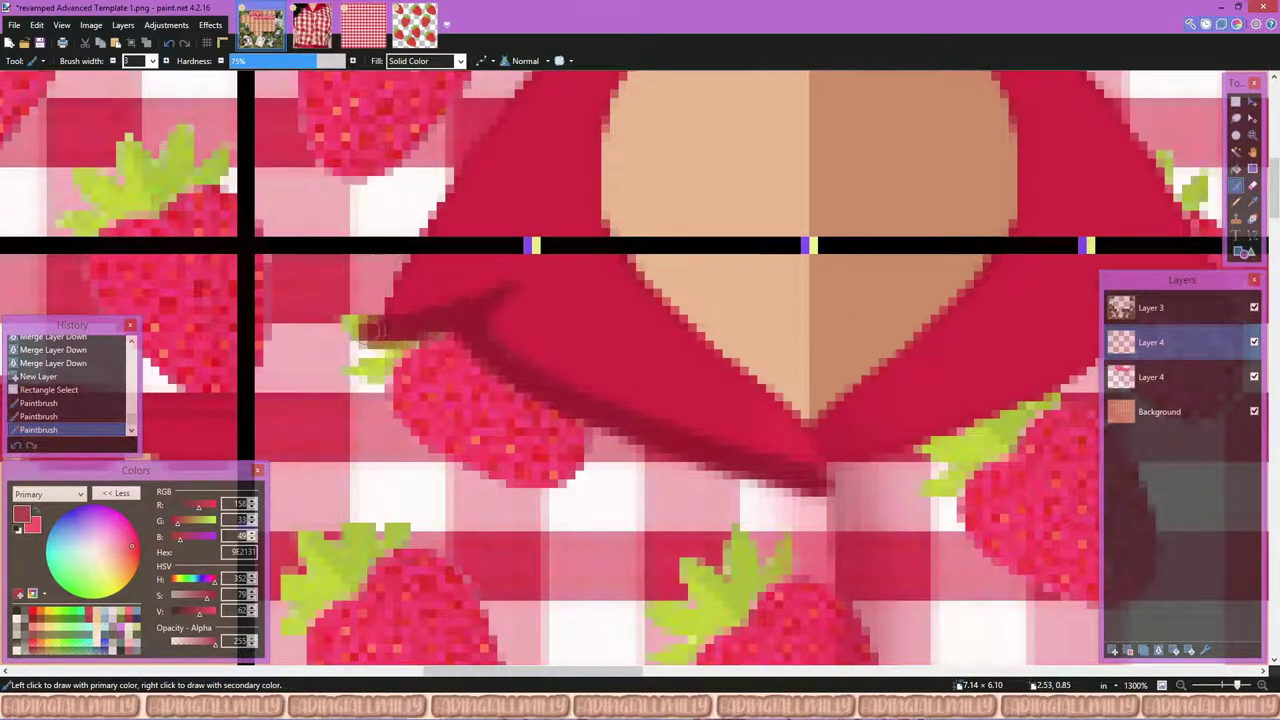
{"action": "scroll", "coordinate": [600, 300], "scroll_direction": "up", "scroll_amount": 2}
{"action": "scroll", "coordinate": [700, 250], "scroll_direction": "down", "scroll_amount": 1}
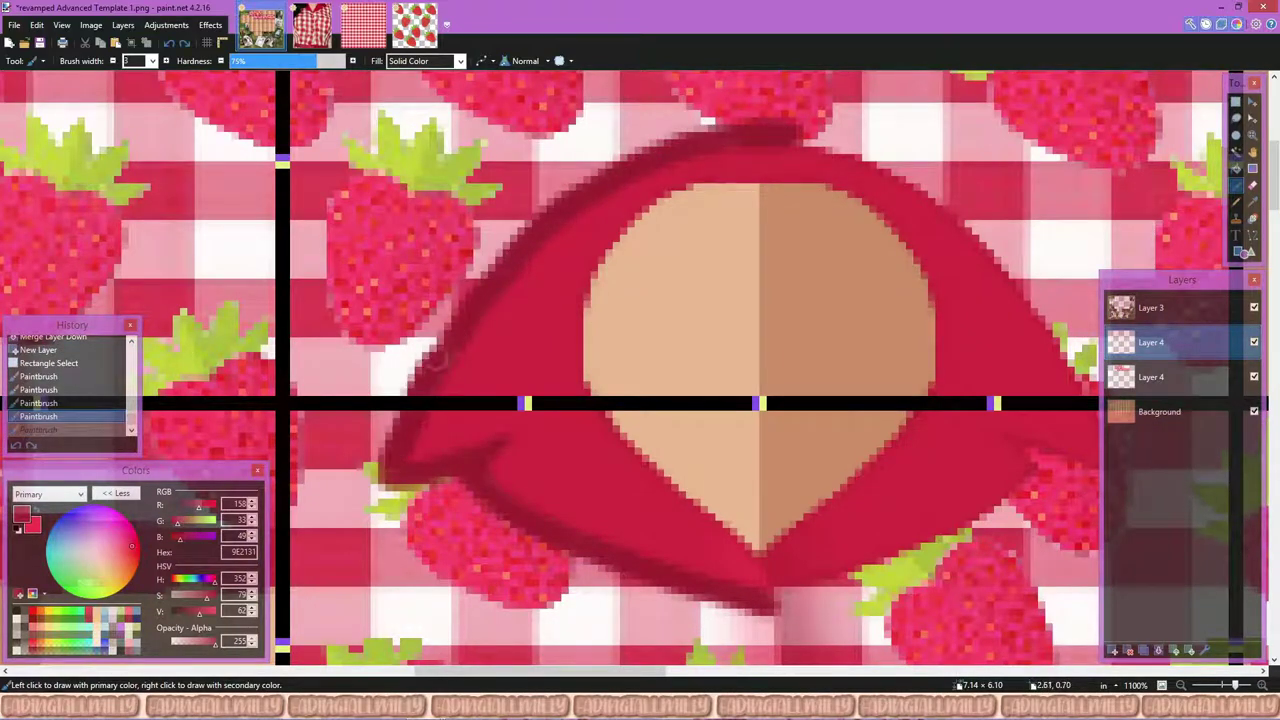
{"action": "scroll", "coordinate": [410, 405], "scroll_direction": "down", "scroll_amount": 3}
Step: Blur the collar shadow with Gaussian Blur and erase the shading that overlaps the inside of the collar
{"action": "key", "text": "ctrl+f"}
{"action": "key", "text": "e"}
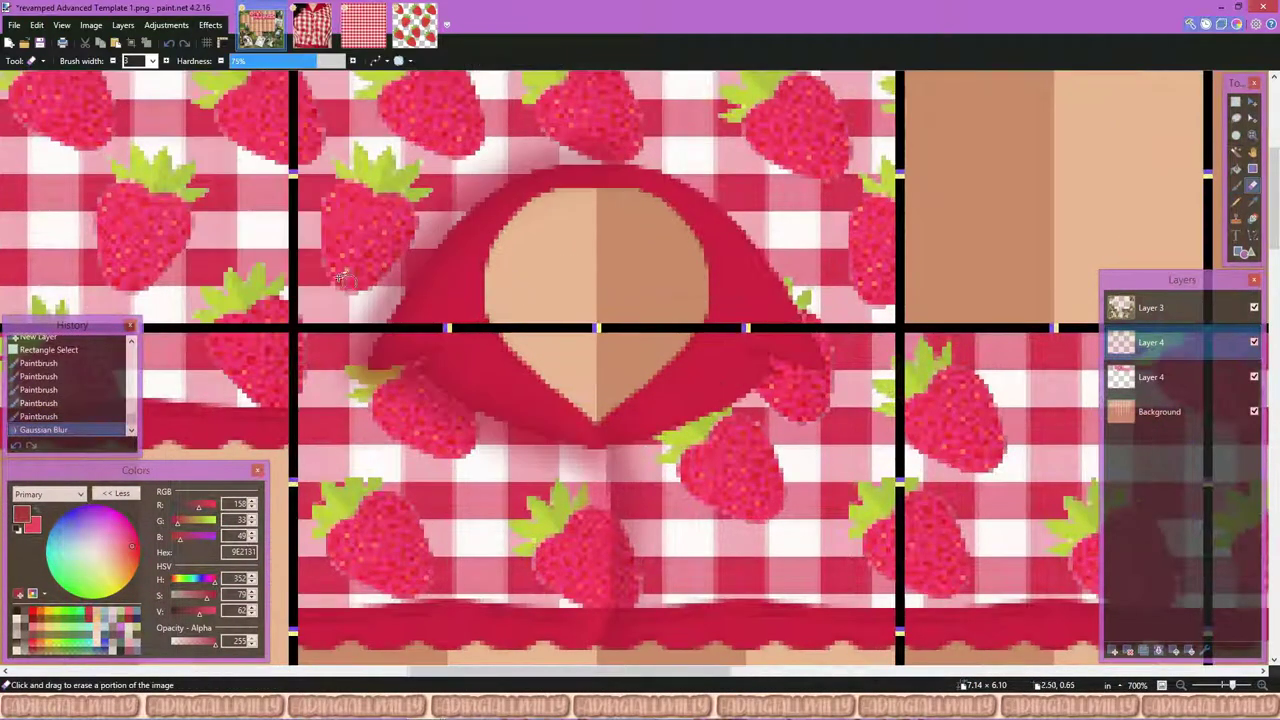
{"action": "scroll", "coordinate": [795, 128], "scroll_direction": "up", "scroll_amount": 3}
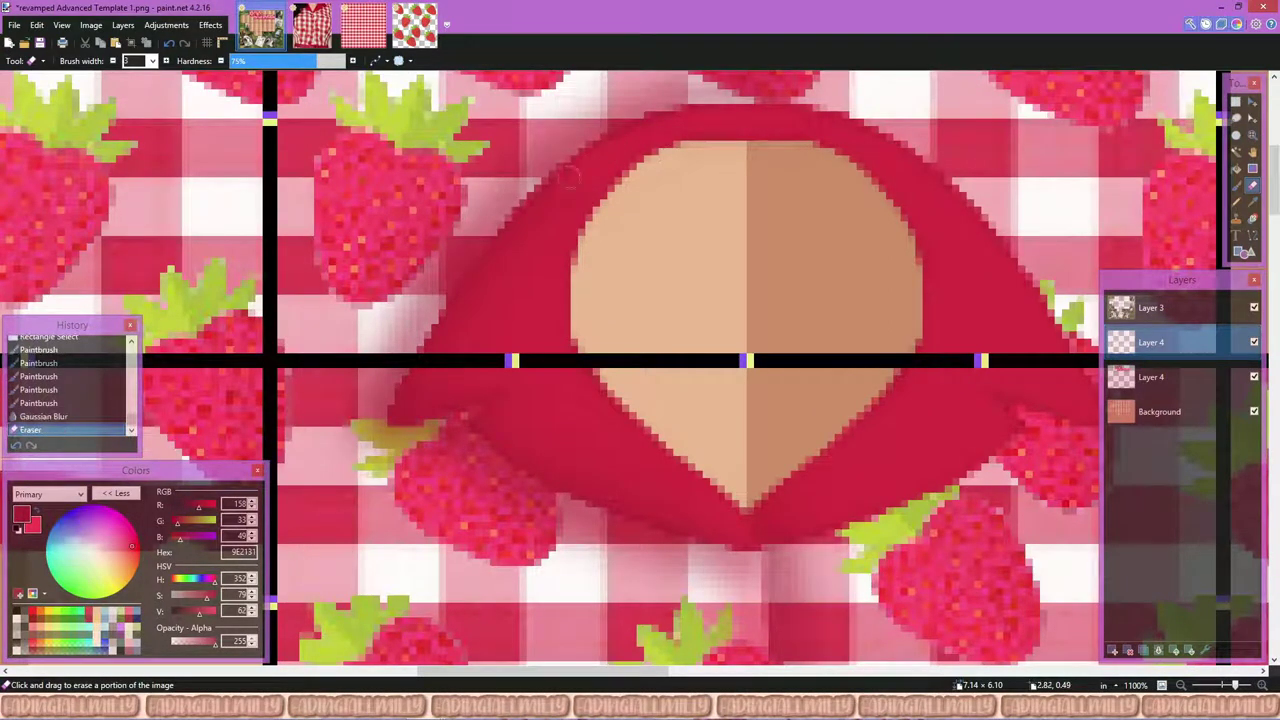
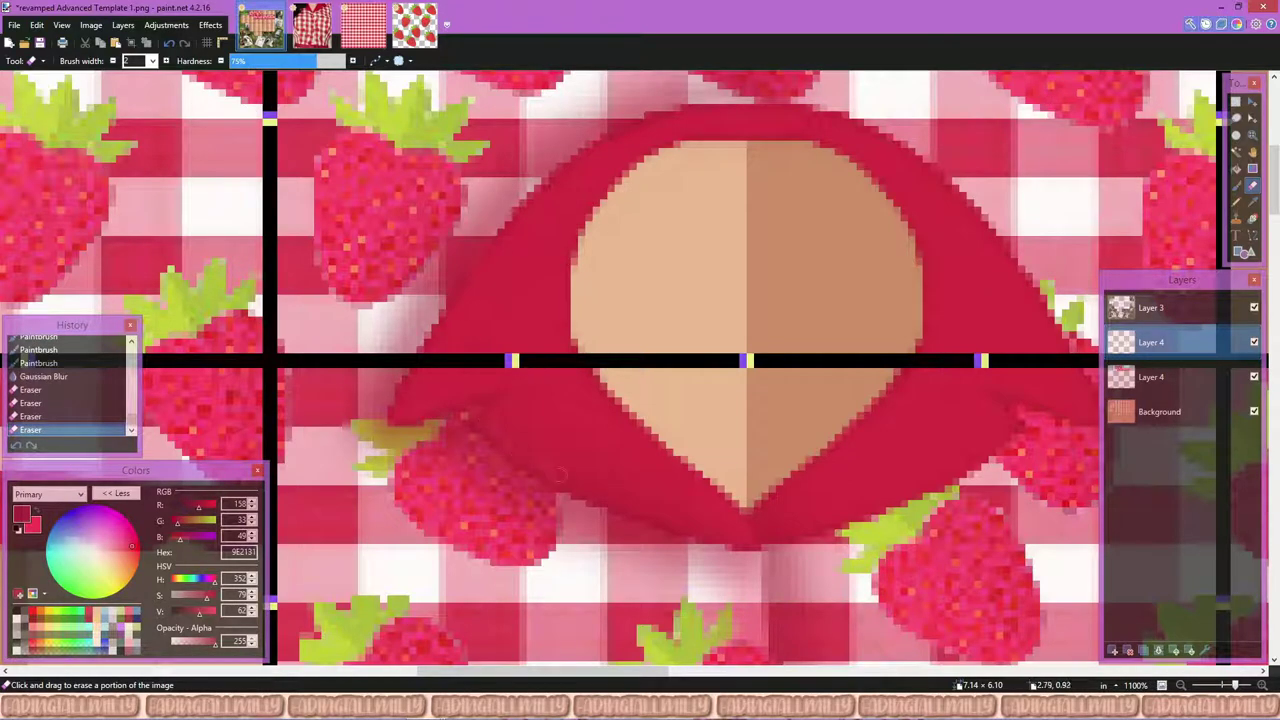
Step: Paste a mirrored copy of the shading onto the collar's right half, and merge the layer down with its opacity adjusted
{"action": "key", "text": "ctrl+v"}
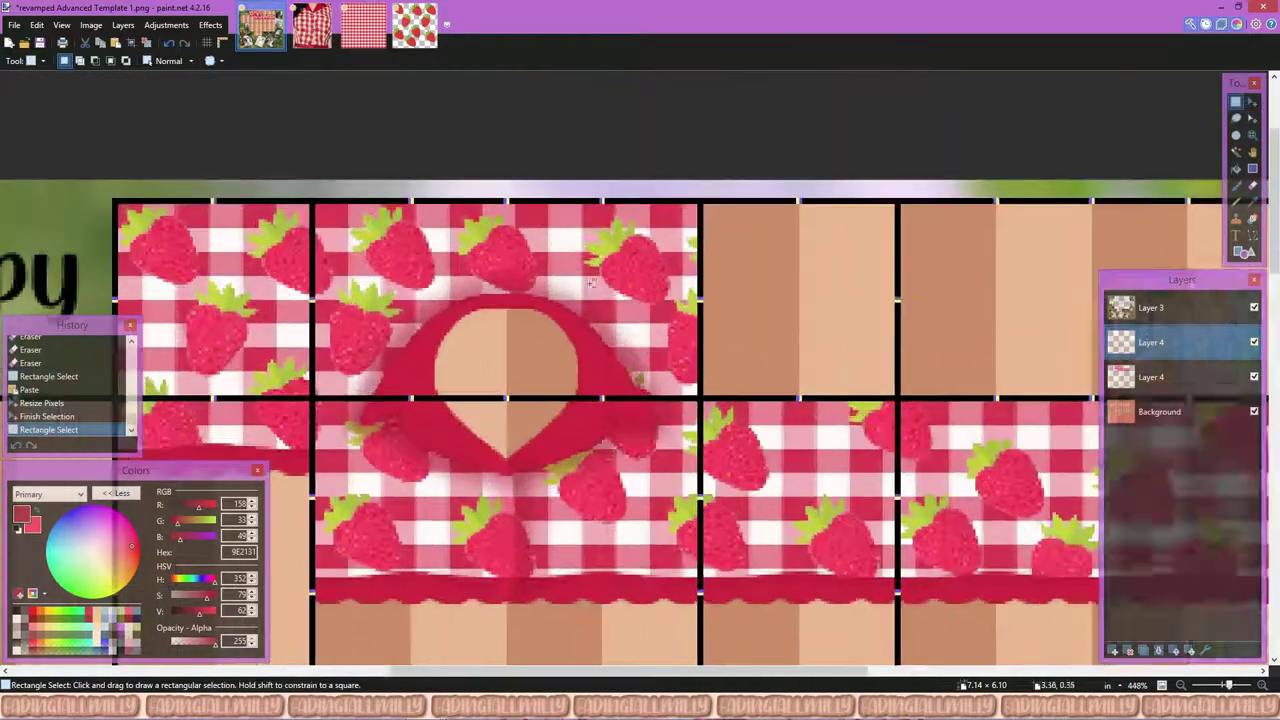
{"action": "double_click", "coordinate": [1150, 342]}
{"action": "left_click_drag", "start_coordinate": [680, 388], "coordinate": [663, 394]}
{"action": "left_click", "coordinate": [652, 422]}
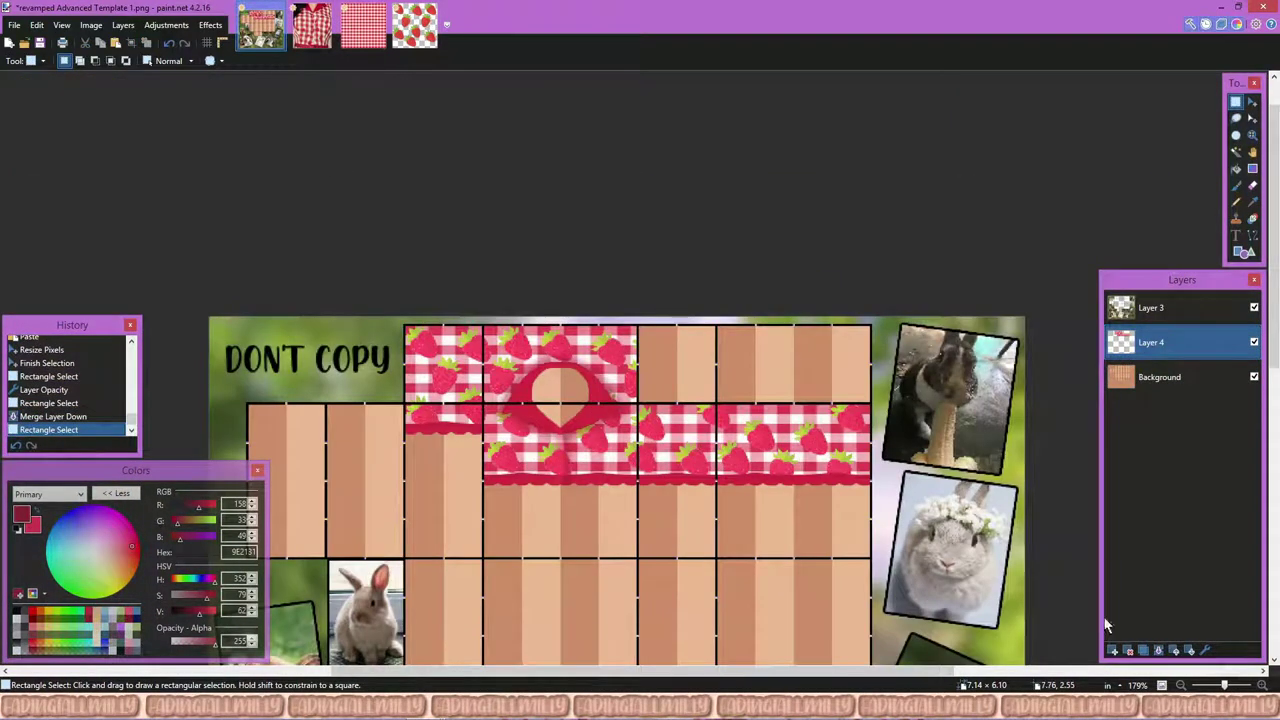
Step: Add a new layer and paint a dark red shadow stroke along the top of the waist hem on the front's left half, using brush width 3
{"action": "key", "text": "ctrl+shift+n"}
{"action": "key", "text": "b"}
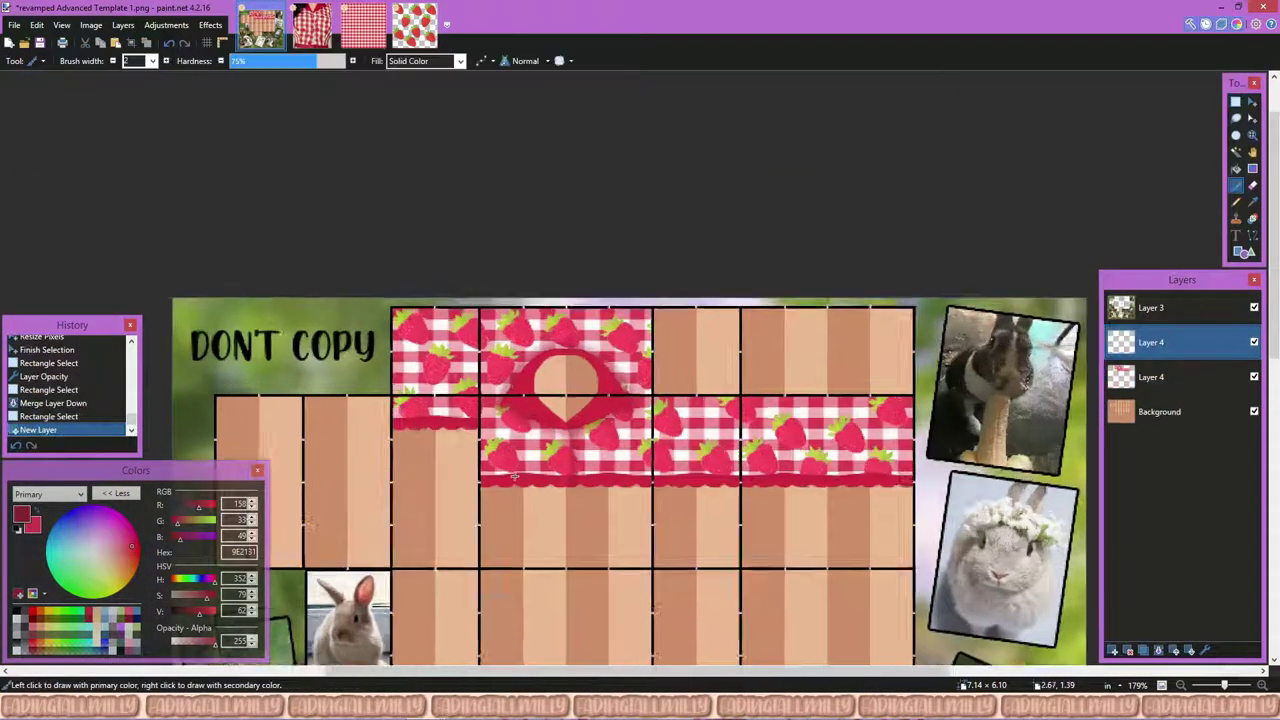
{"action": "scroll", "coordinate": [525, 467], "scroll_direction": "up", "scroll_amount": 3}
{"action": "scroll", "coordinate": [503, 481], "scroll_direction": "up", "scroll_amount": 4}
{"action": "left_click", "coordinate": [315, 487]}
{"action": "key", "text": "ctrl+z"}
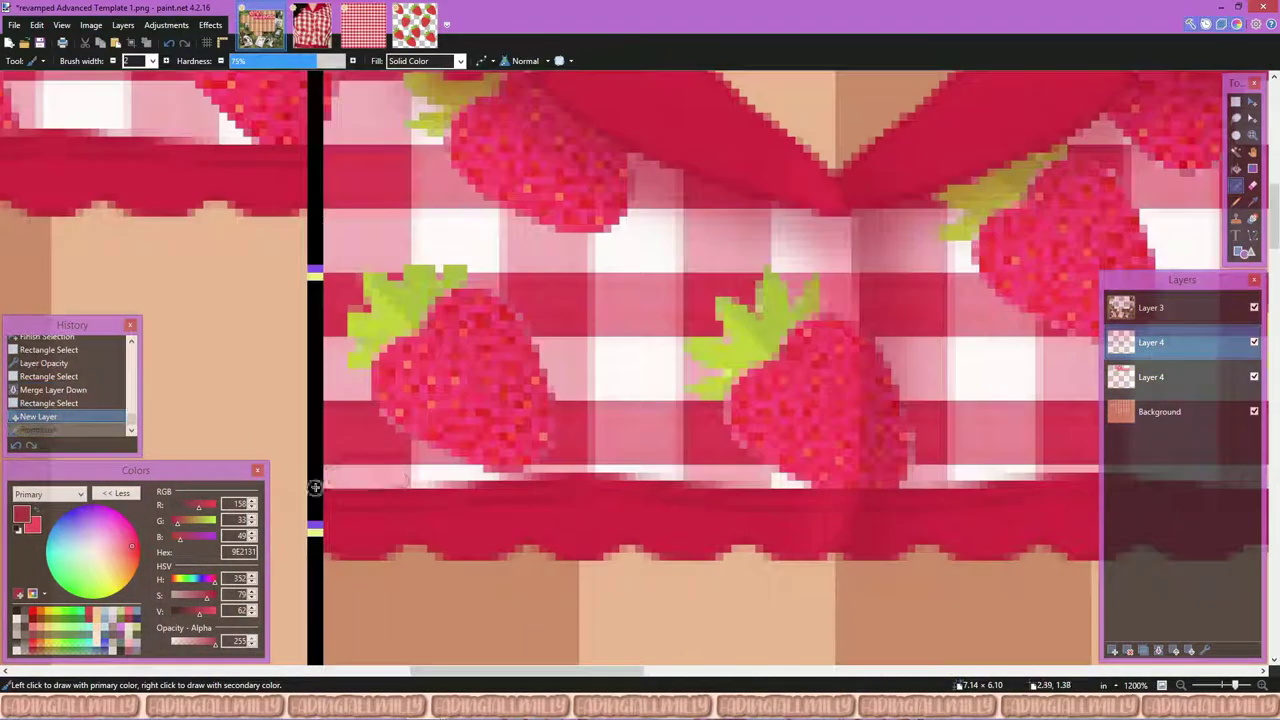
{"action": "mouse_move", "coordinate": [306, 482]}
{"action": "left_mouse_down"}
{"action": "mouse_move", "coordinate": [575, 466]}
{"action": "mouse_move", "coordinate": [886, 475]}
{"action": "left_mouse_up"}
{"action": "key", "text": "ctrl+z"}
{"action": "key", "text": "bracketright"}
{"action": "left_click_drag", "start_coordinate": [305, 478], "coordinate": [905, 476]}
Step: Apply Gaussian Blur to the hem shadow and clear the shading that spills past the front panel's left edge
{"action": "key", "text": "ctrl+f"}
{"action": "key", "text": "s"}
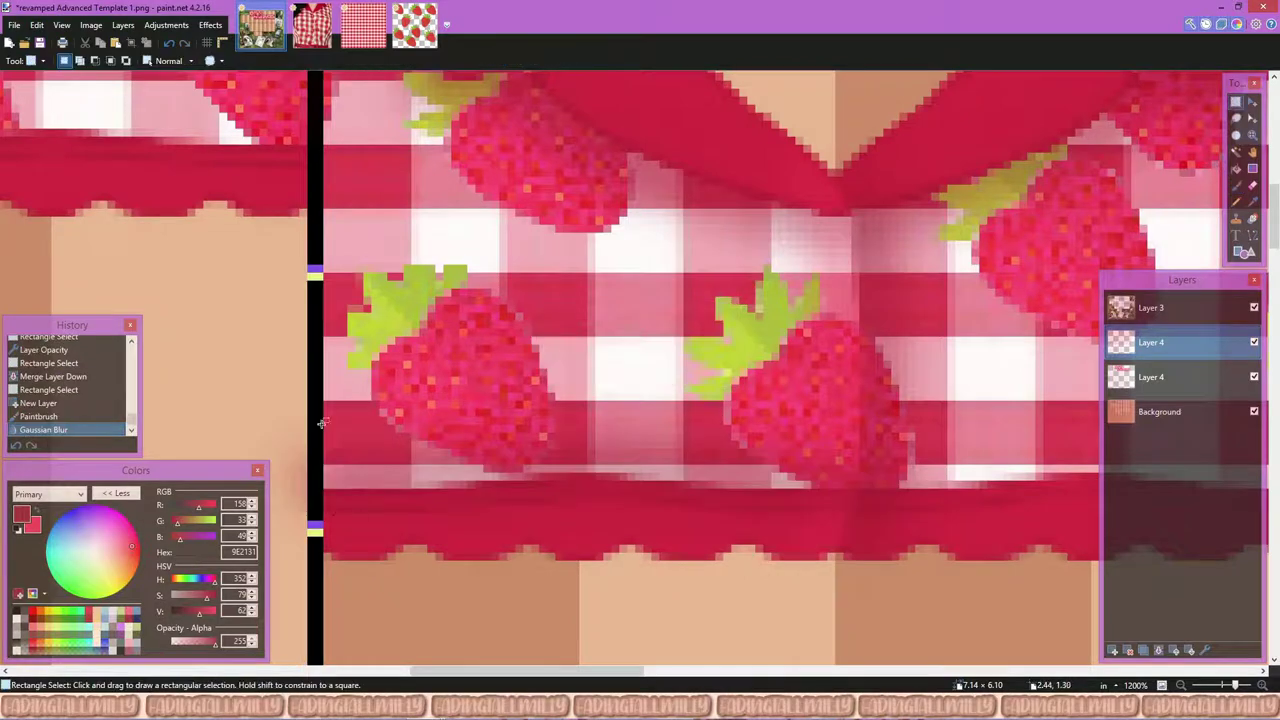
{"action": "left_click_drag", "start_coordinate": [322, 368], "coordinate": [203, 662]}
{"action": "key", "text": "BackSpace"}
{"action": "left_click", "coordinate": [431, 553]}
Step: Erase excess shadow from the ruffled hem on the front's left half
{"action": "key", "text": "e"}
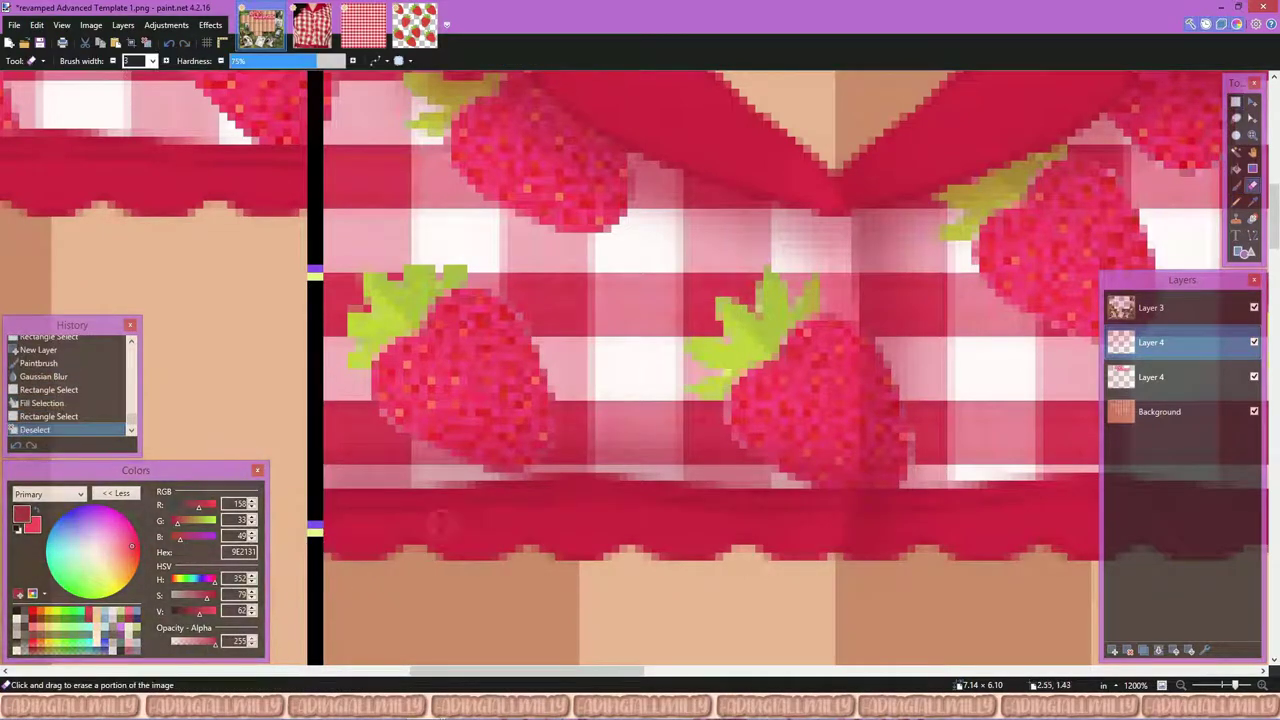
{"action": "left_click", "coordinate": [438, 521]}
{"action": "scroll", "coordinate": [438, 521], "scroll_direction": "up", "scroll_amount": 2}
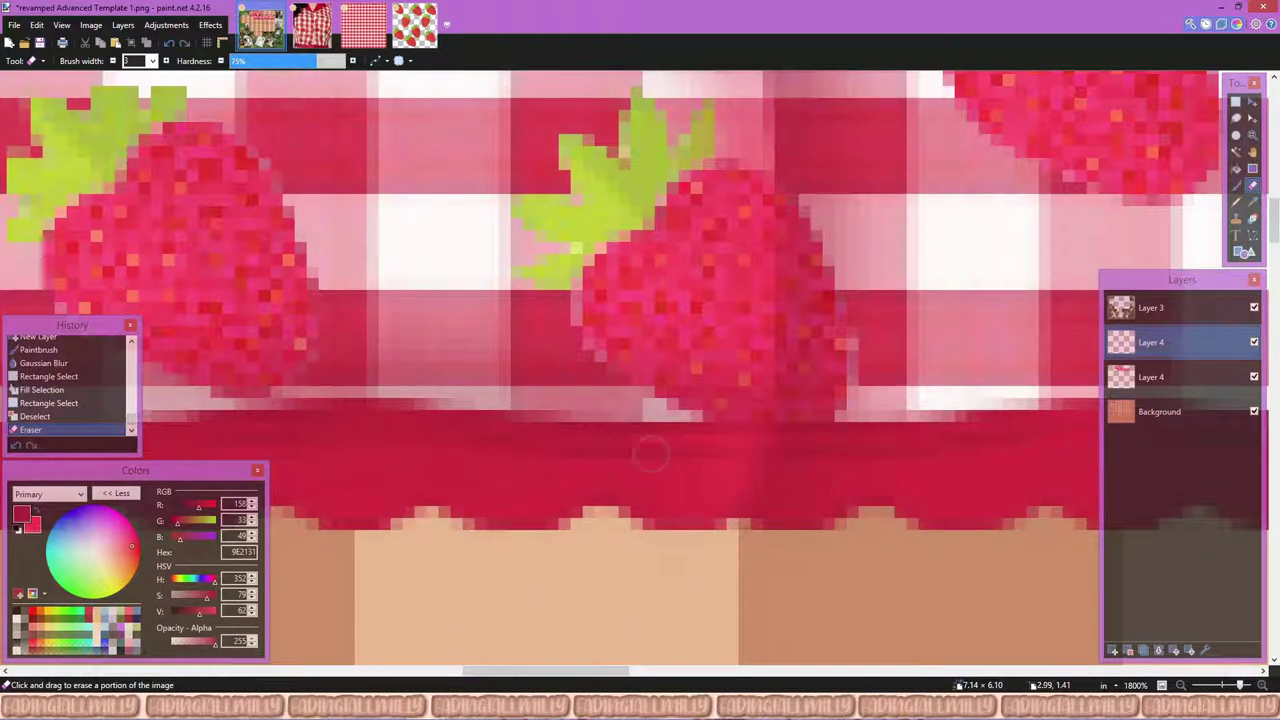
{"action": "left_click", "coordinate": [704, 516]}
{"action": "scroll", "coordinate": [704, 516], "scroll_direction": "up", "scroll_amount": 1}
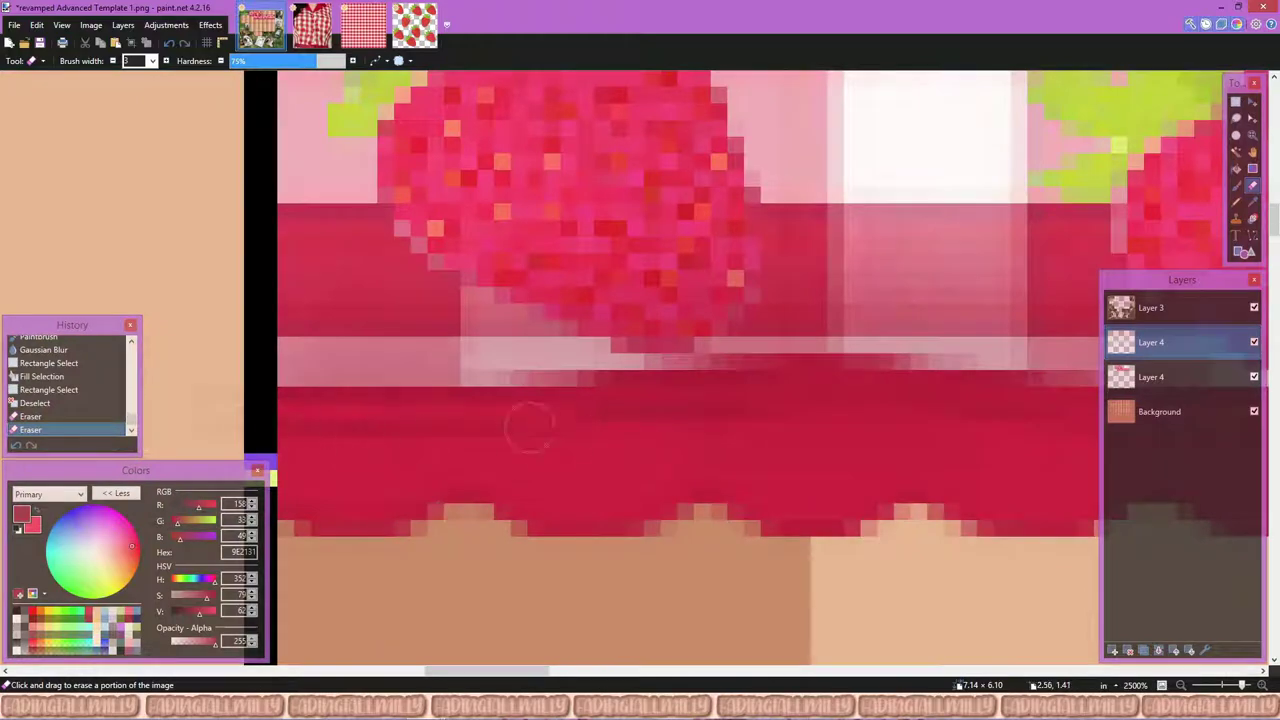
{"action": "left_click", "coordinate": [528, 428]}
Step: Paste copies of the hem shading onto the front's right half and the remaining hem sections, mirroring them so they line up
{"action": "scroll", "coordinate": [451, 429], "scroll_direction": "down", "scroll_amount": 3}
{"action": "scroll", "coordinate": [755, 424], "scroll_direction": "up", "scroll_amount": 4}
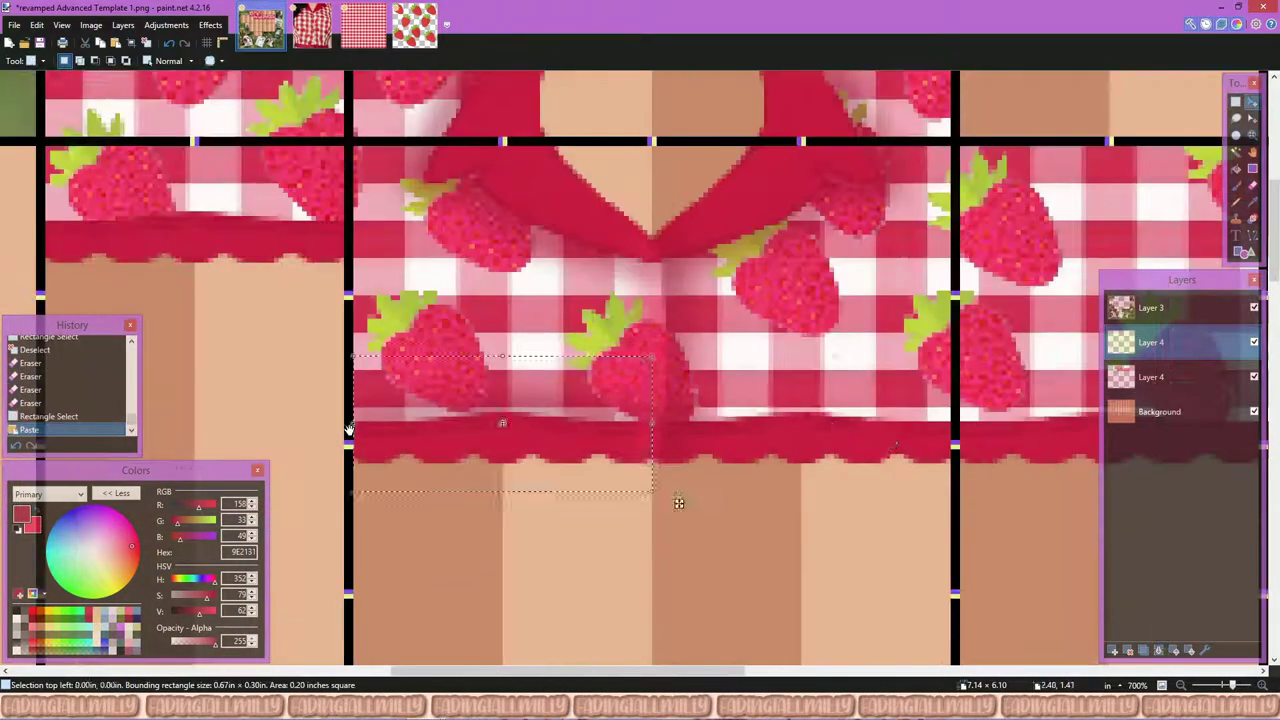
{"action": "key", "text": "ctrl+v"}
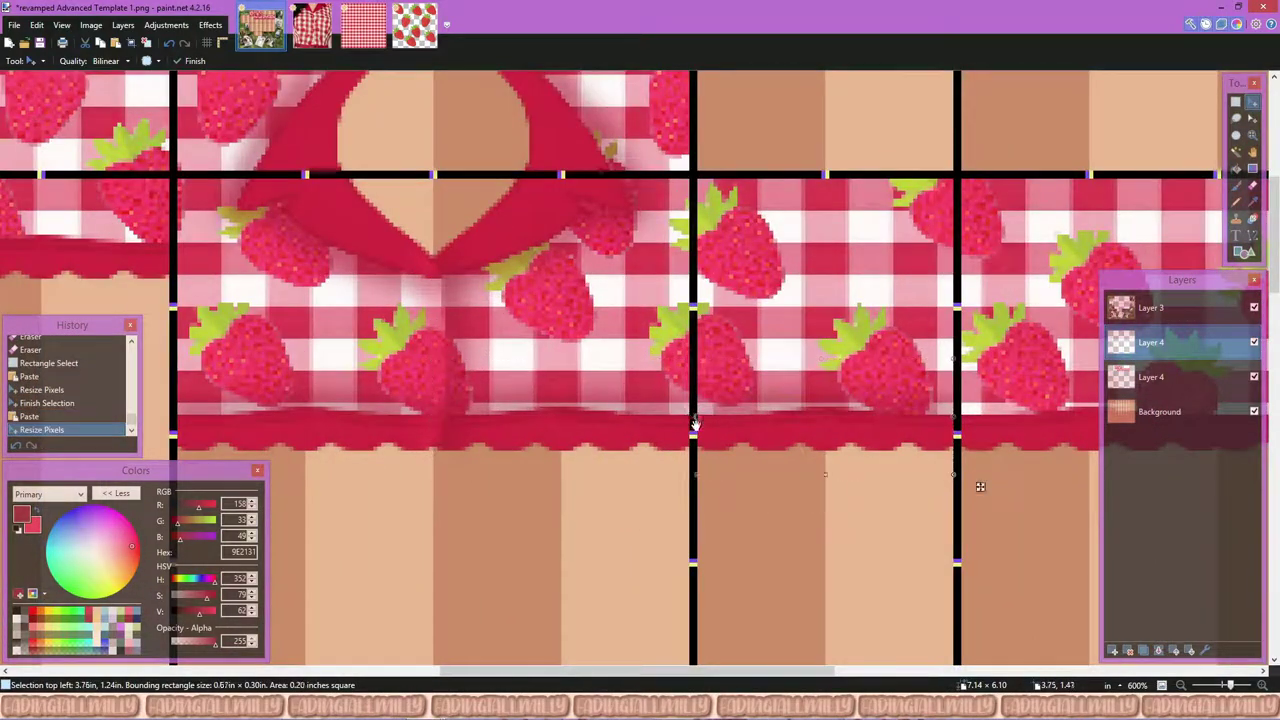
{"action": "key", "text": "s"}
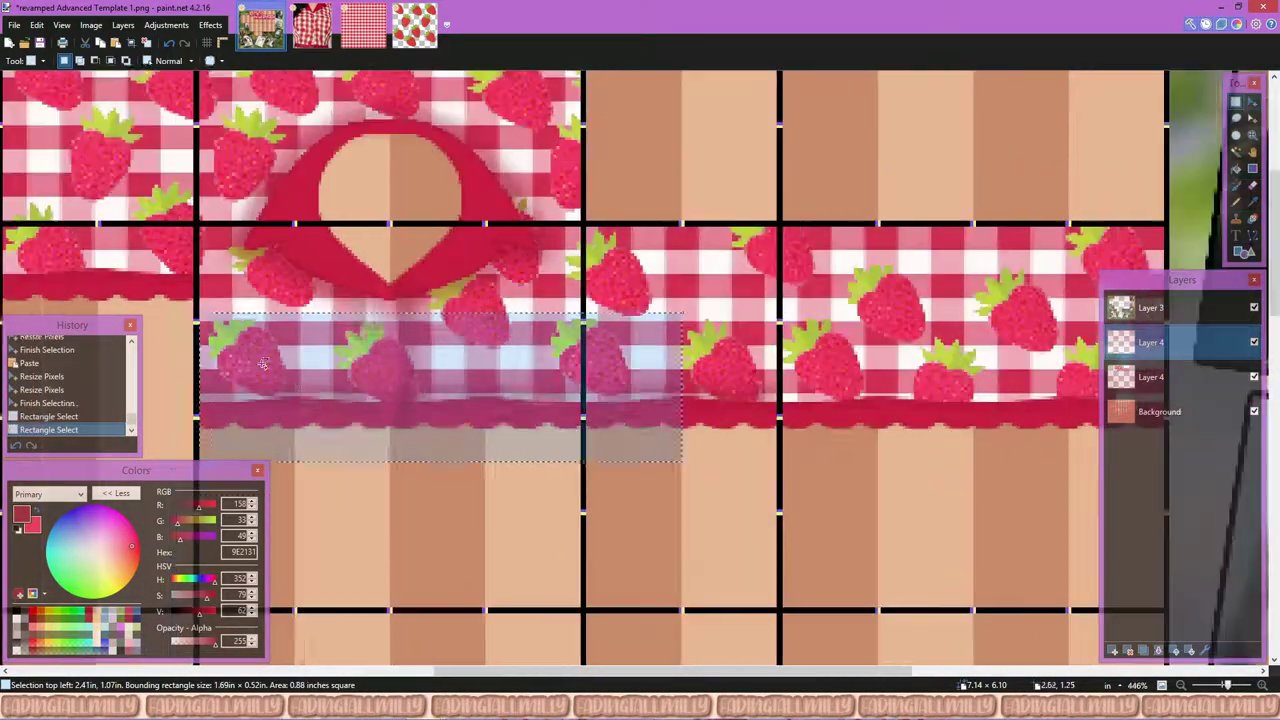
{"action": "key", "text": "ctrl+d"}
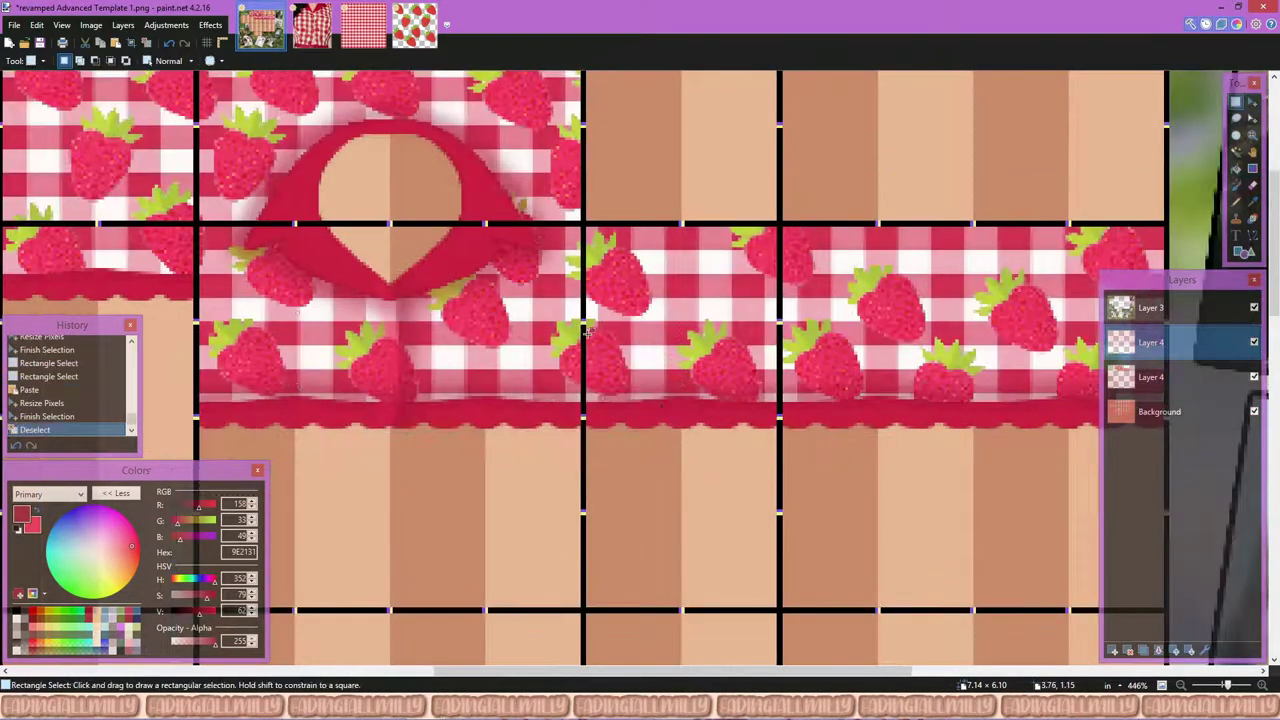
{"action": "scroll", "coordinate": [494, 433], "scroll_direction": "up", "scroll_amount": 2}
{"action": "left_click_drag", "start_coordinate": [494, 433], "coordinate": [855, 316]}
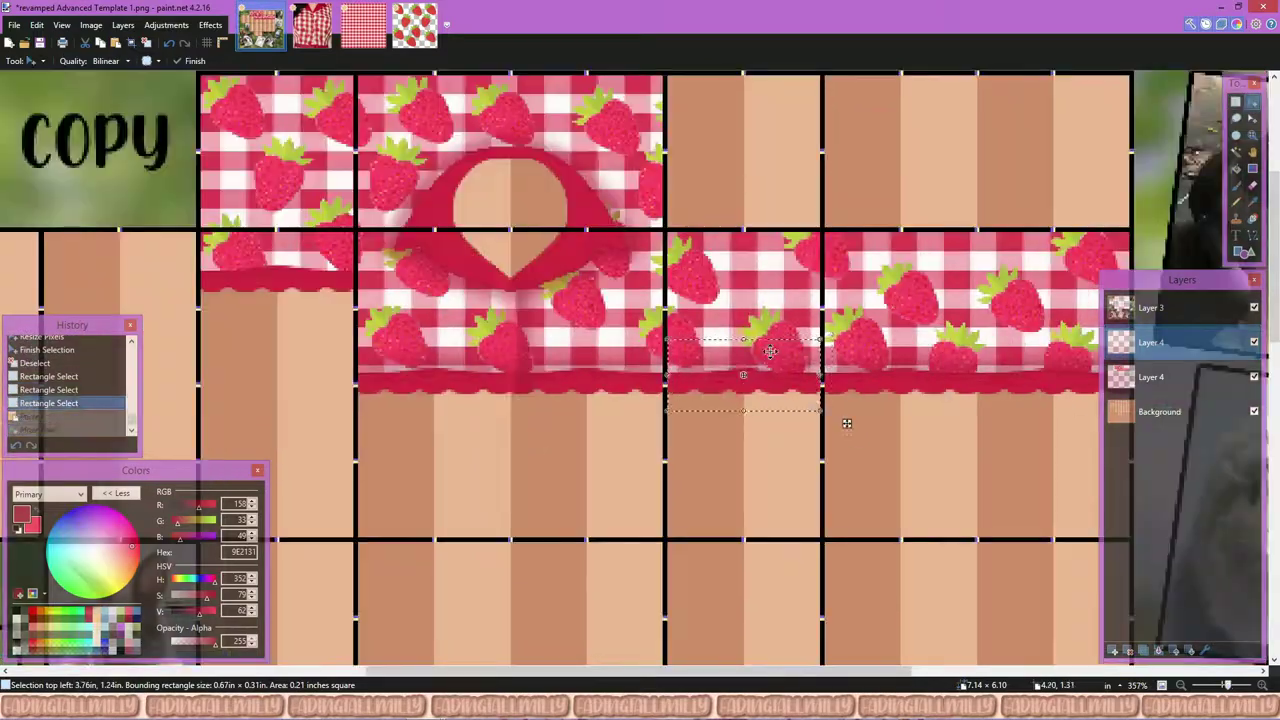
{"action": "key", "text": "ctrl+v"}
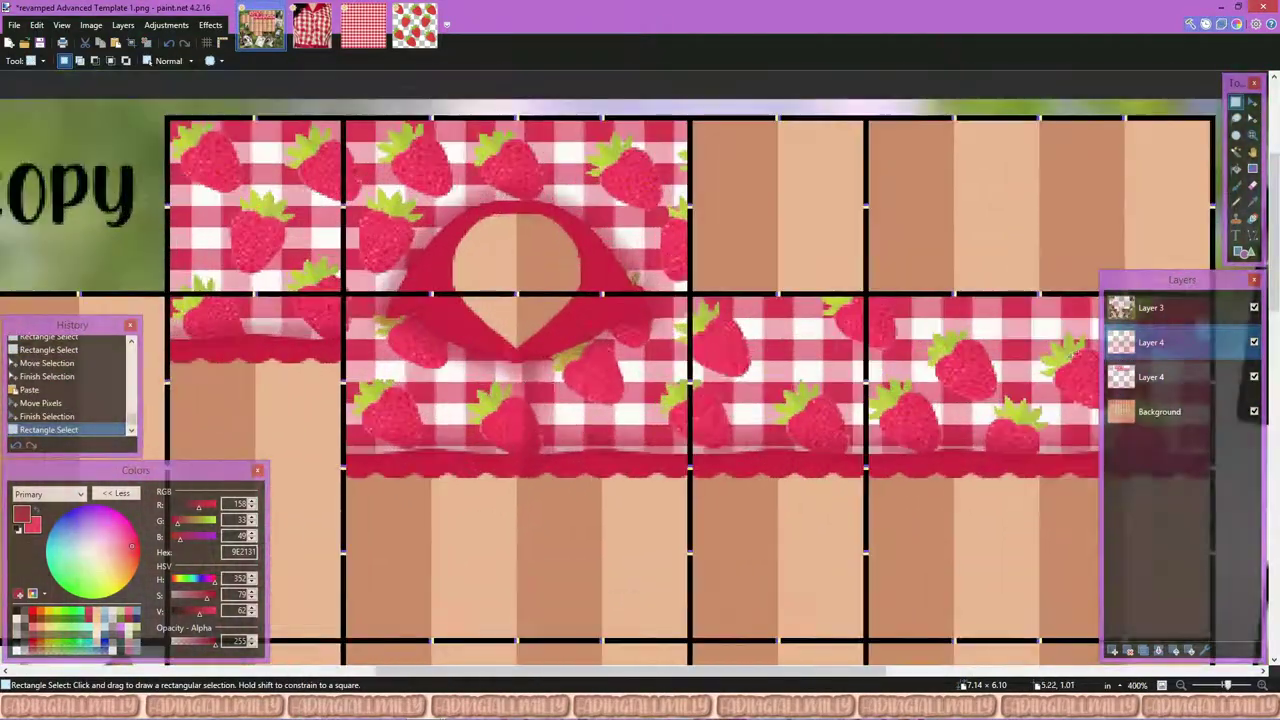
Step: Lower the hem shading layer's opacity and merge it down into the dress layer
{"action": "key", "text": "F4"}
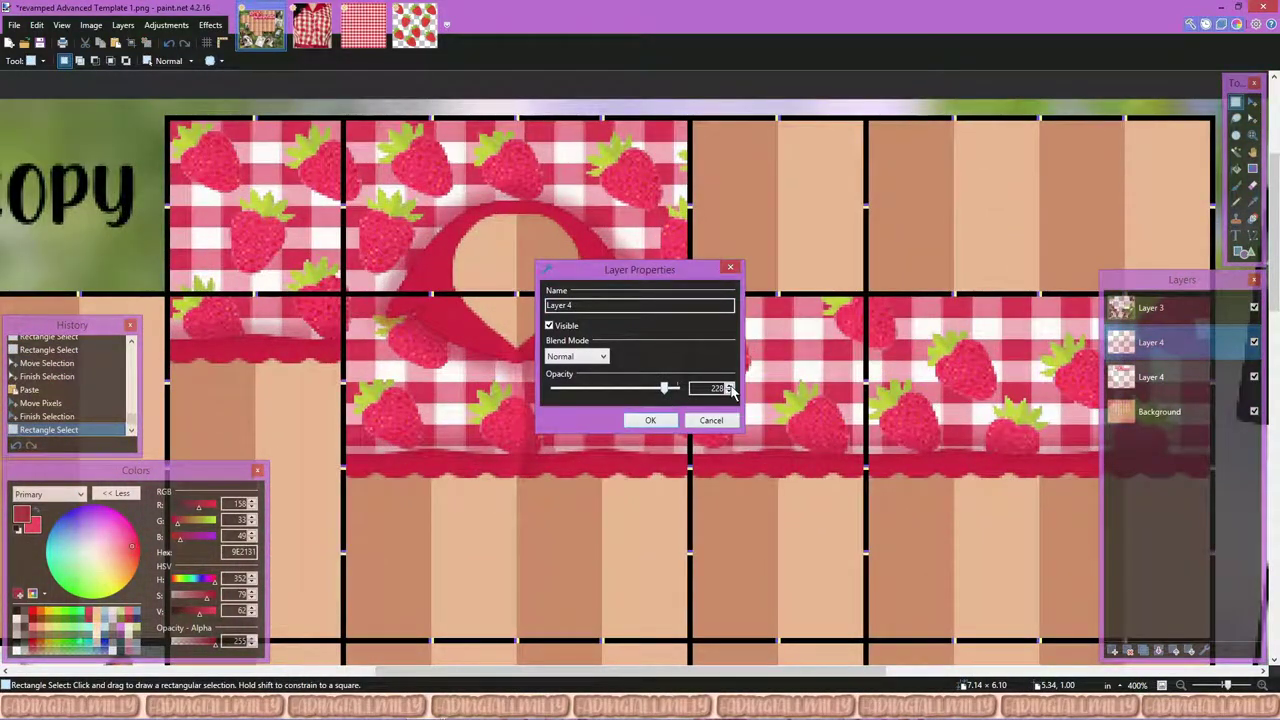
{"action": "key", "text": "Return"}
{"action": "key", "text": "ctrl+m"}
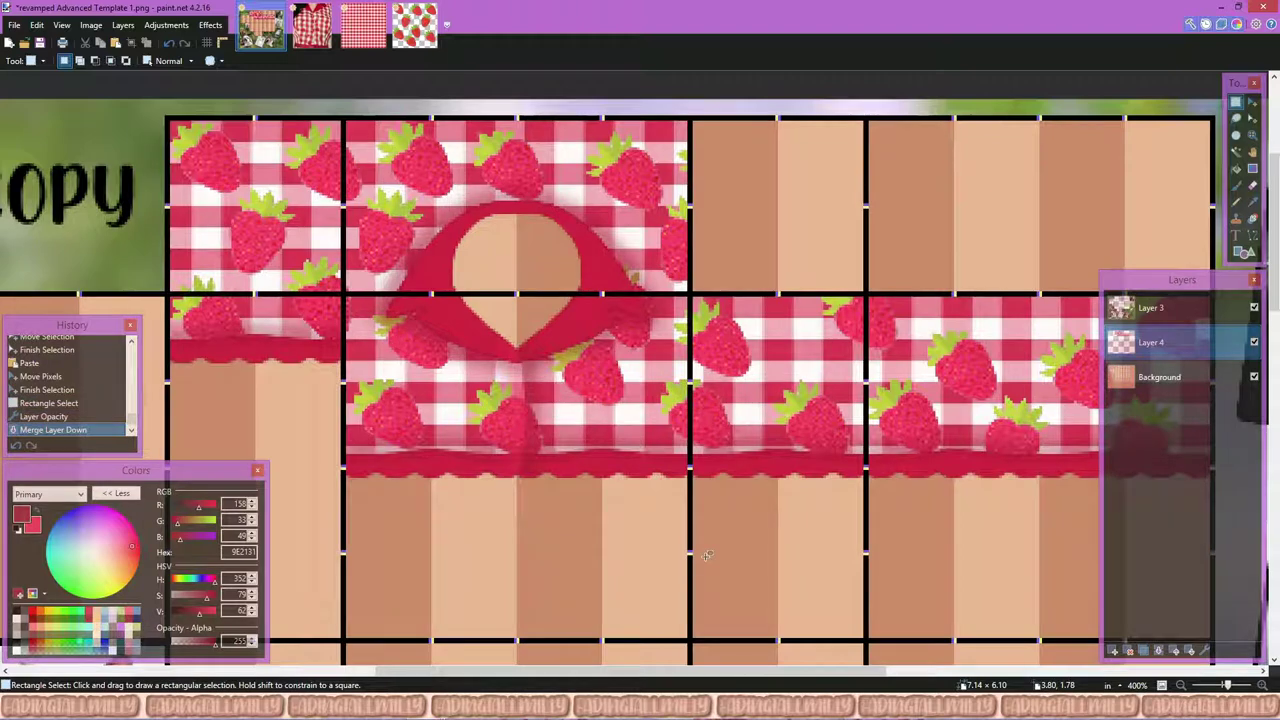
{"action": "scroll", "coordinate": [706, 555], "scroll_direction": "down", "scroll_amount": 3}
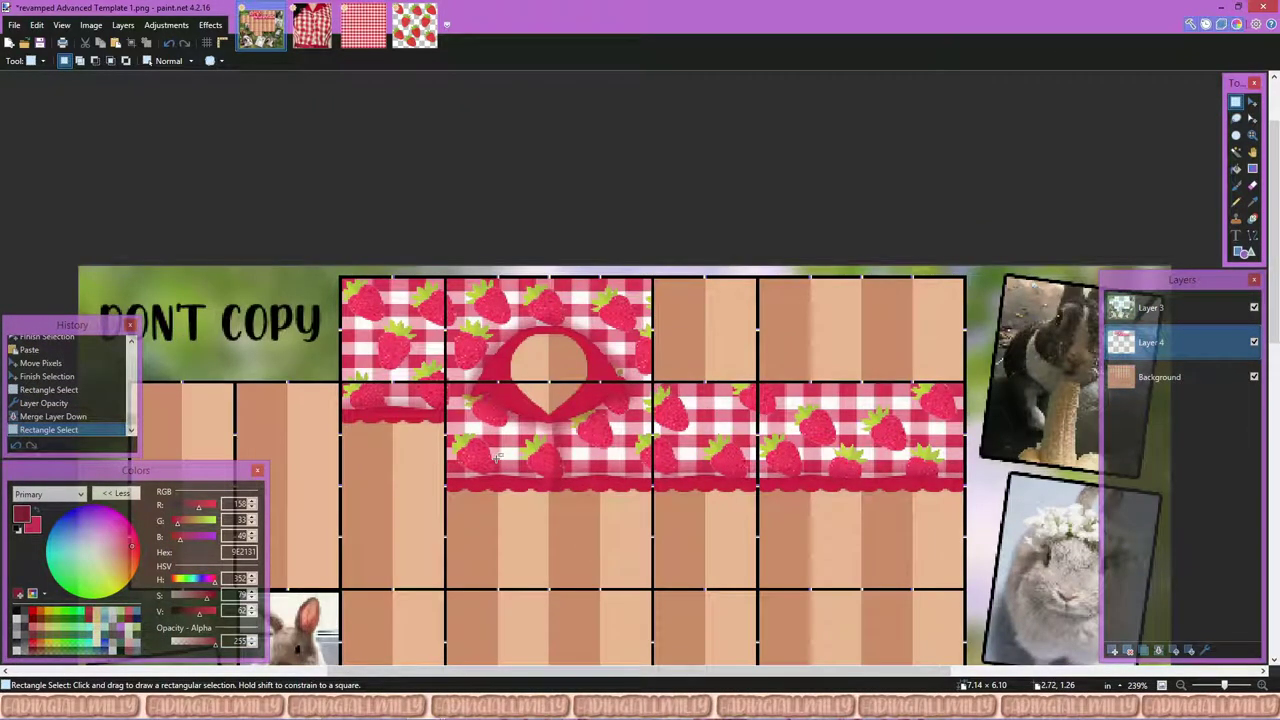
Step: On a new layer, draw a white filled circle about 0.04 in across on the centre line below the collar point
{"action": "left_click", "coordinate": [363, 25]}
{"action": "left_click", "coordinate": [261, 25]}
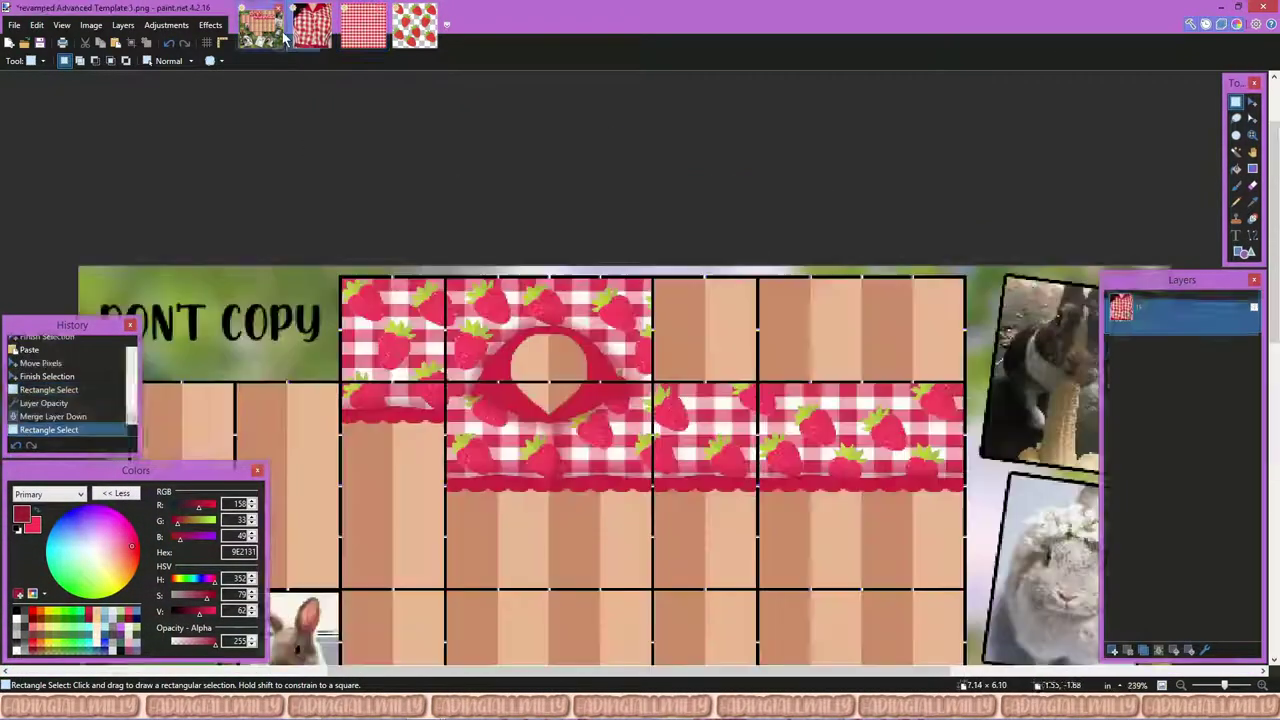
{"action": "key", "text": "ctrl+shift+n"}
{"action": "key", "text": "o"}
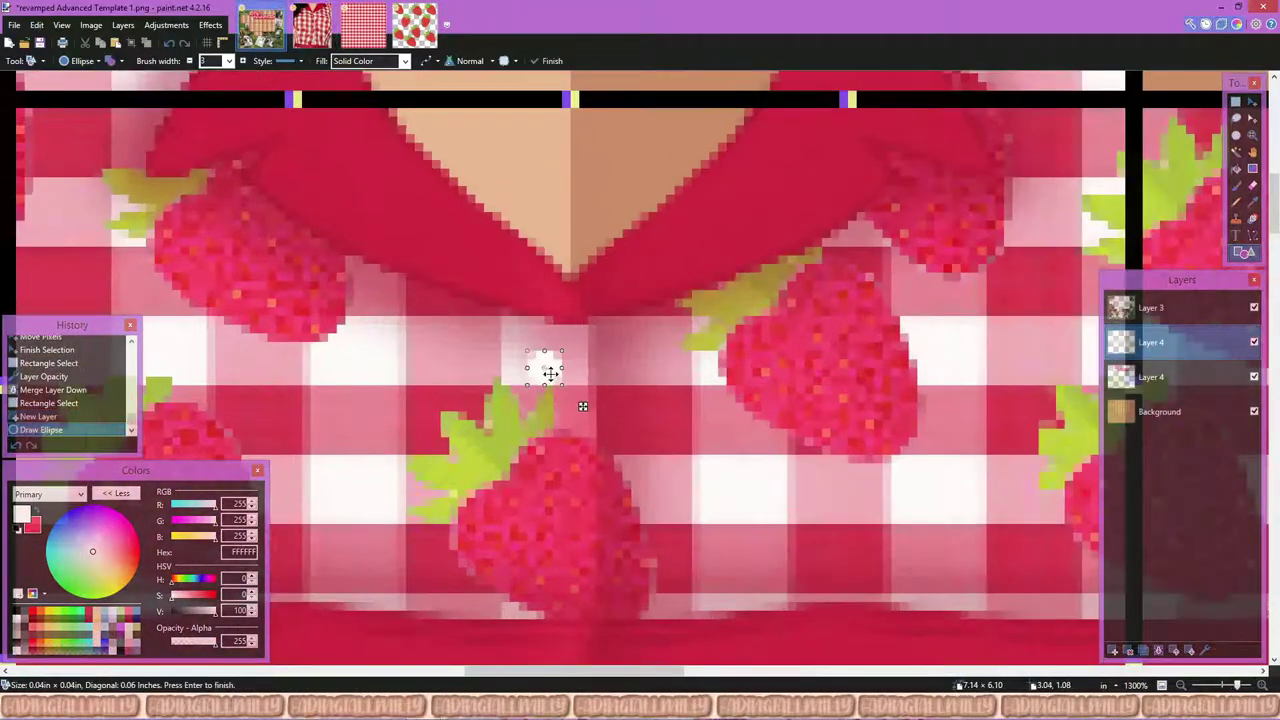
{"action": "left_click_drag", "start_coordinate": [545, 343], "coordinate": [579, 378]}
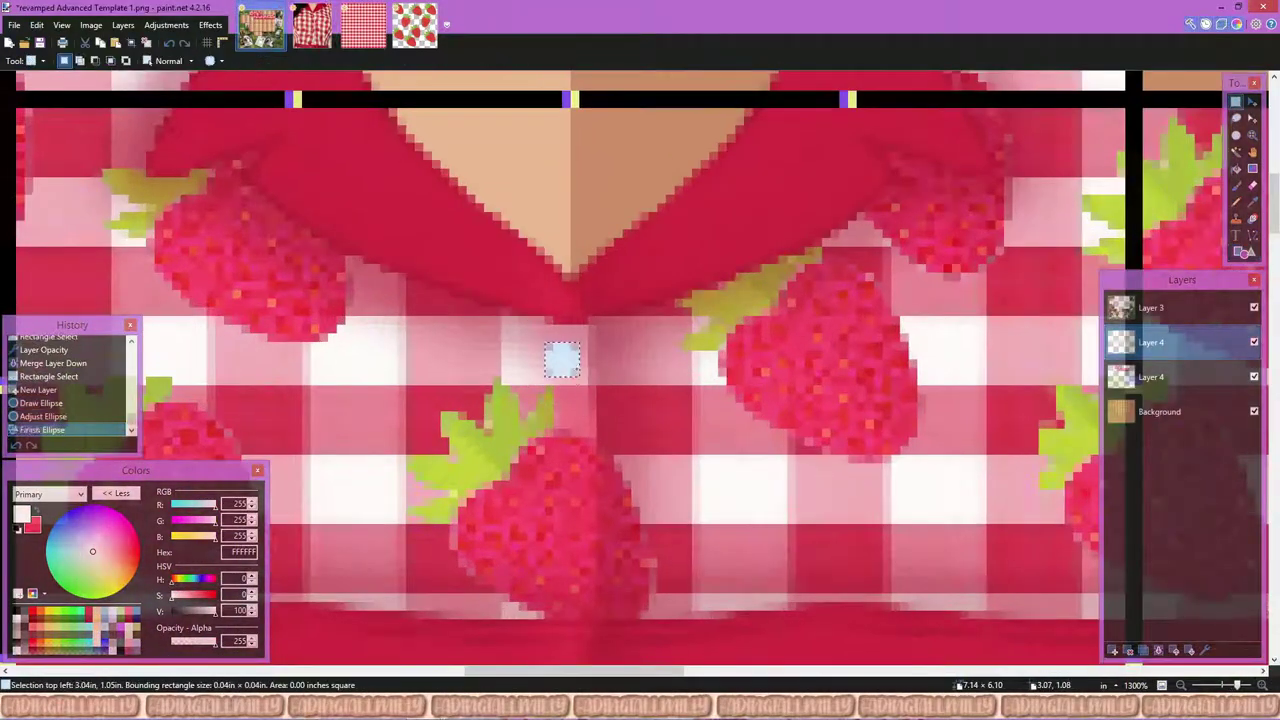
Step: Paste three copies of the white button down the centre line to the hem
{"action": "scroll", "coordinate": [577, 542], "scroll_direction": "up", "scroll_amount": 1}
{"action": "left_click_drag", "start_coordinate": [577, 455], "coordinate": [579, 640]}
{"action": "key", "text": "ctrl+v"}
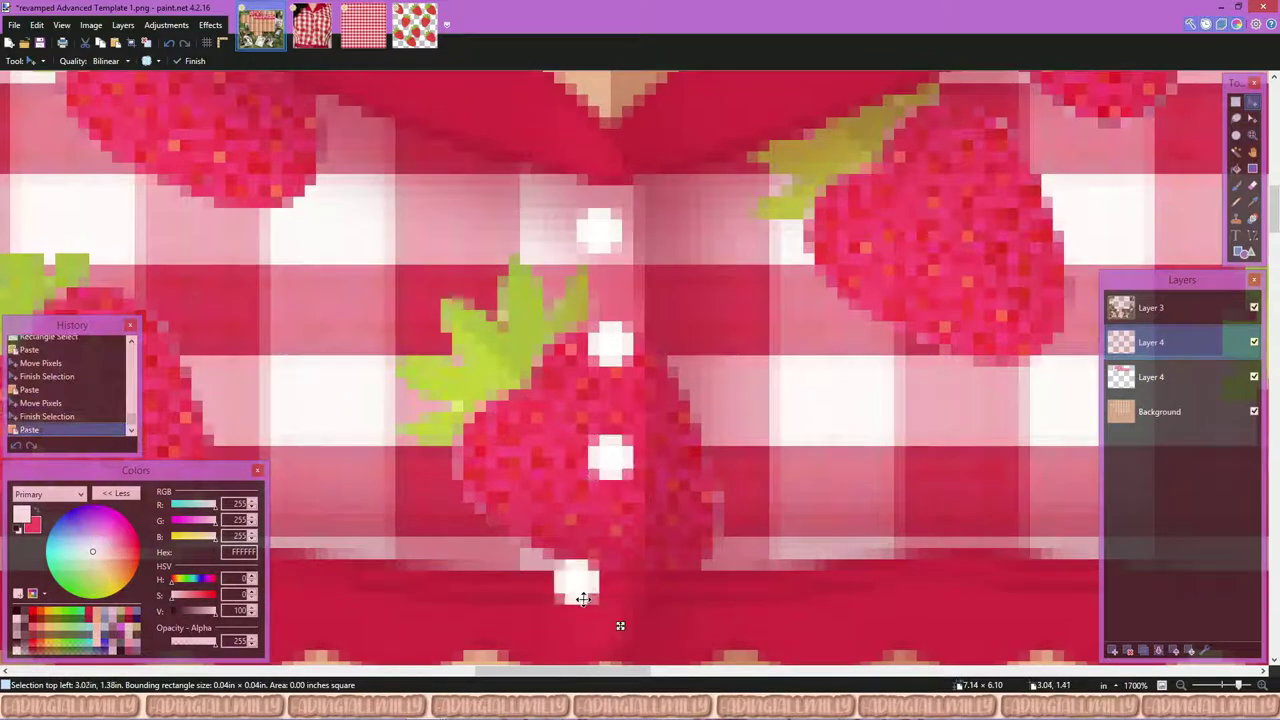
{"action": "key", "text": "s"}
{"action": "key", "text": "ctrl+d"}
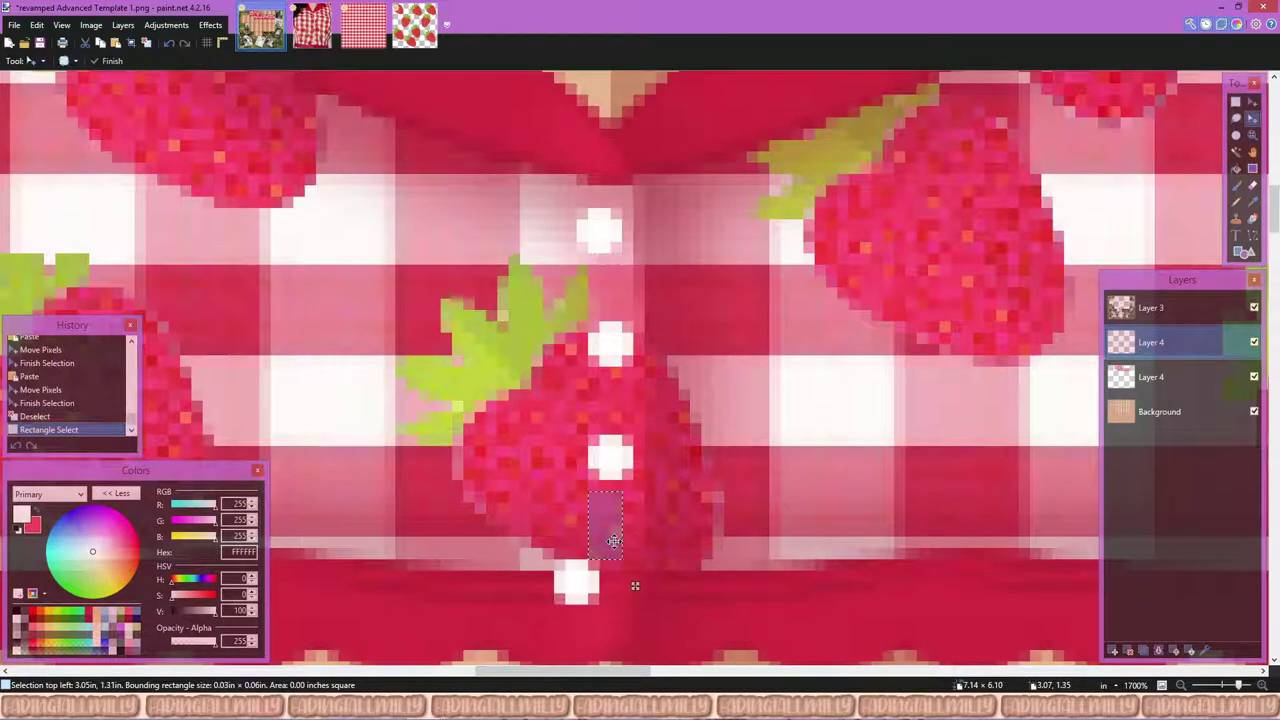
Step: Move the upper three buttons slightly down to even out their spacing
{"action": "left_click_drag", "start_coordinate": [614, 541], "coordinate": [600, 590]}
{"action": "key", "text": "Return"}
{"action": "key", "text": "s"}
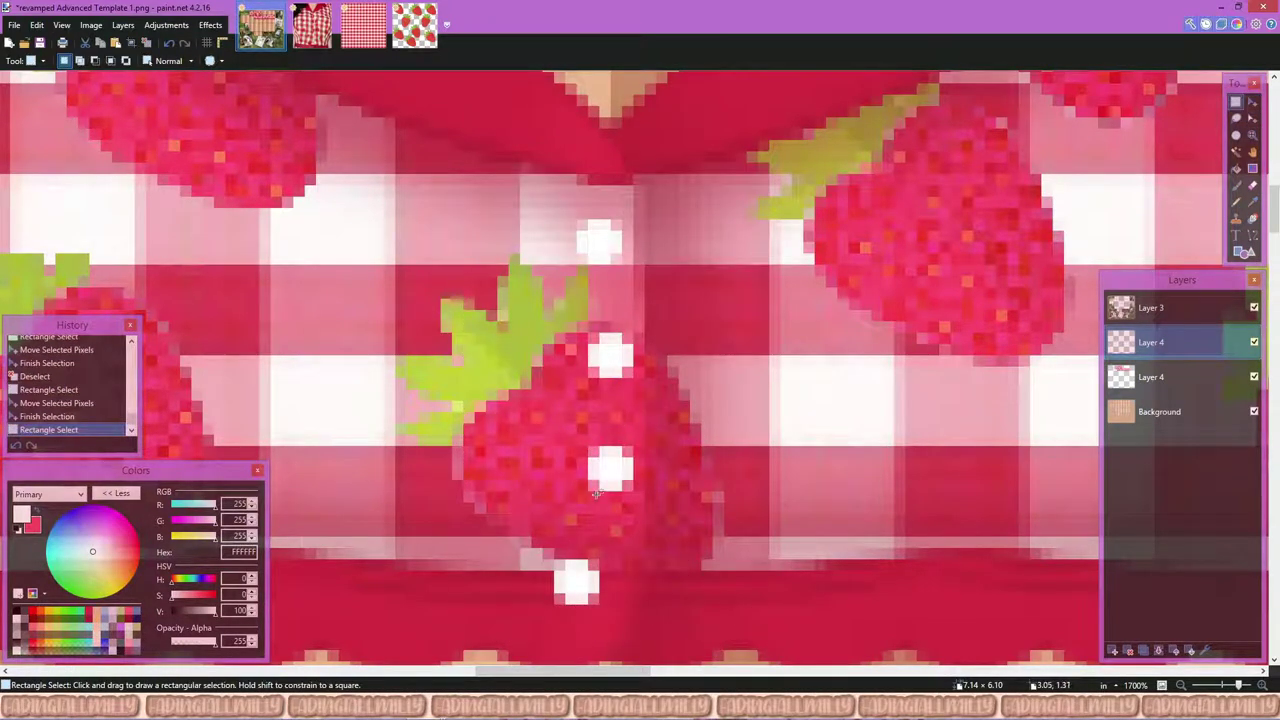
{"action": "left_click_drag", "start_coordinate": [595, 493], "coordinate": [657, 486]}
{"action": "key", "text": "ctrl+d"}
{"action": "scroll", "coordinate": [657, 486], "scroll_direction": "down", "scroll_amount": 4, "text": "ctrl"}
{"action": "scroll", "coordinate": [752, 378], "scroll_direction": "up", "scroll_amount": 3, "text": "ctrl"}
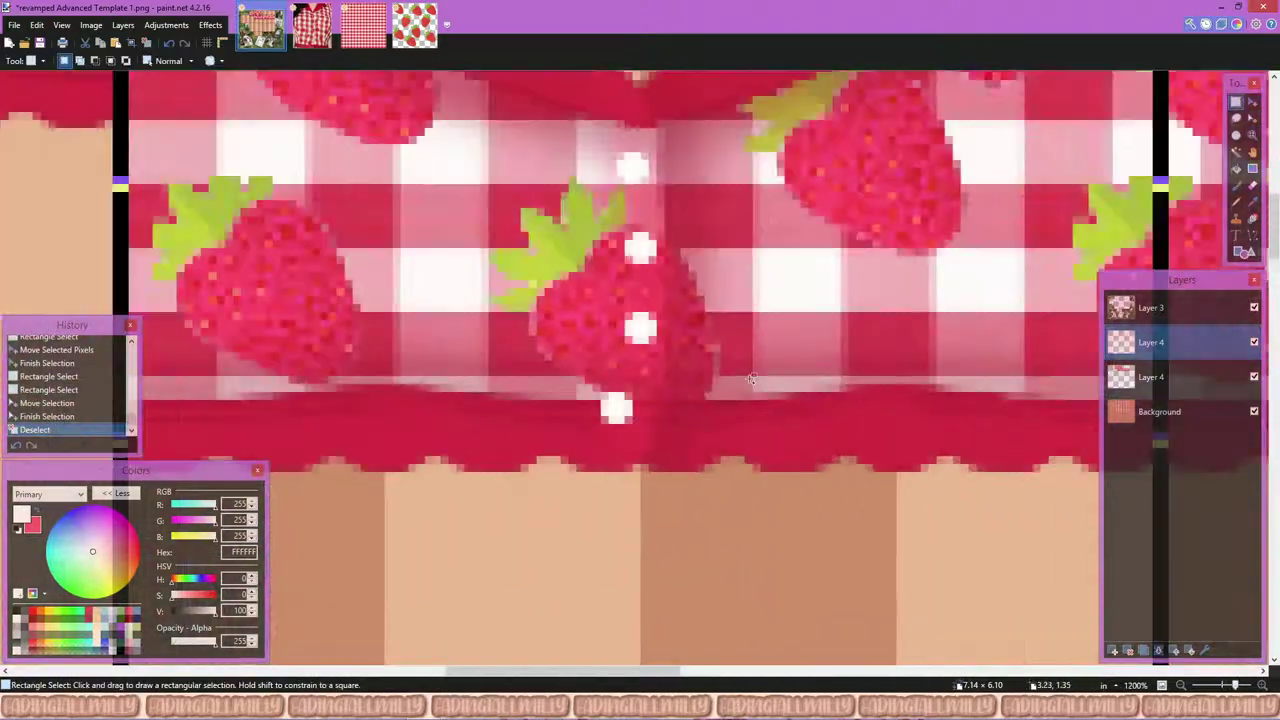
Step: Move the lowest button in line with the top one and shift the button column slightly left
{"action": "left_click_drag", "start_coordinate": [575, 445], "coordinate": [630, 482]}
{"action": "key", "text": "m"}
{"action": "key", "text": "Return"}
{"action": "key", "text": "s"}
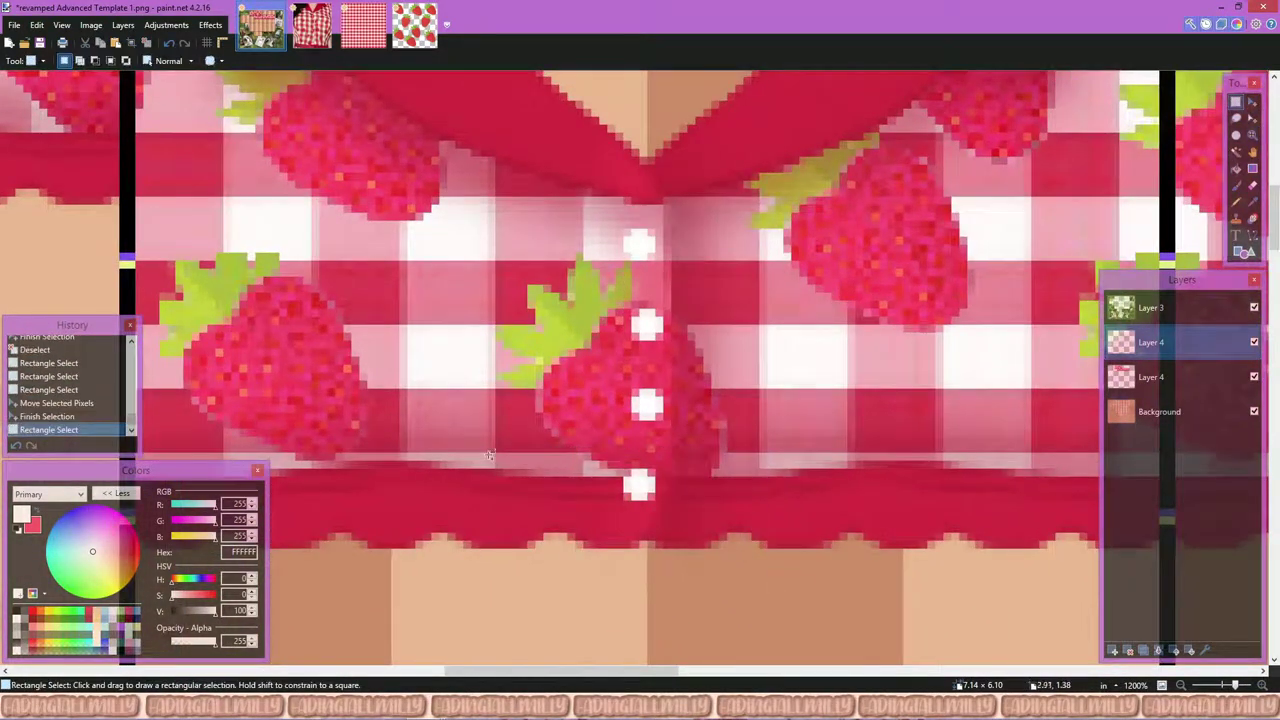
{"action": "scroll", "coordinate": [489, 456], "scroll_direction": "down", "scroll_amount": 2}
{"action": "left_click_drag", "start_coordinate": [543, 338], "coordinate": [652, 437]}
{"action": "key", "text": "m"}
{"action": "key", "text": "ctrl+d"}
{"action": "scroll", "coordinate": [652, 437], "scroll_direction": "down", "scroll_amount": 3}
Step: Add a new layer between the dress layer and the buttons' layer
{"action": "left_click", "coordinate": [312, 25]}
{"action": "left_click", "coordinate": [261, 25]}
{"action": "scroll", "coordinate": [640, 400], "scroll_direction": "up", "scroll_amount": 3}
{"action": "key", "text": "s"}
{"action": "left_click", "coordinate": [1150, 377]}
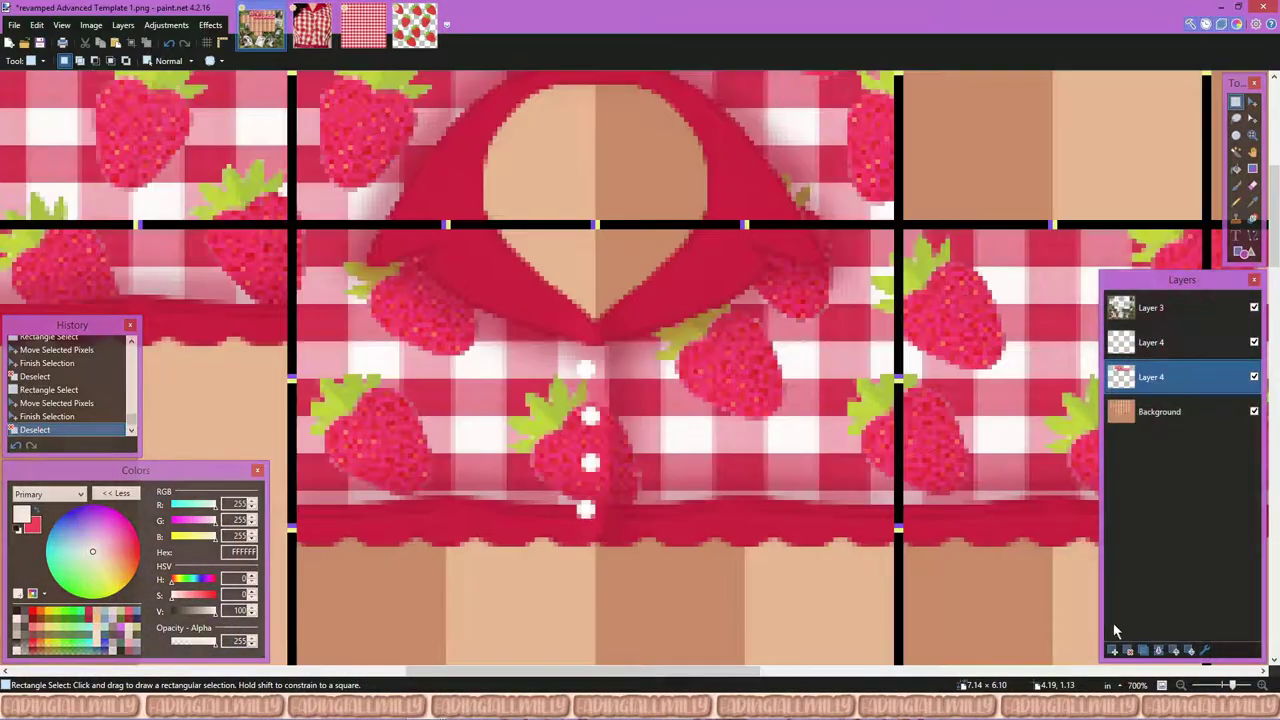
{"action": "left_click", "coordinate": [1113, 650]}
Step: Try the Multiply blend mode on the white buttons' layer and revert it
{"action": "double_click", "coordinate": [1150, 377]}
{"action": "left_click", "coordinate": [575, 356]}
{"action": "left_click", "coordinate": [560, 378]}
{"action": "left_click_drag", "start_coordinate": [640, 269], "coordinate": [863, 232]}
{"action": "left_click", "coordinate": [873, 383]}
{"action": "double_click", "coordinate": [1150, 342]}
{"action": "left_click", "coordinate": [575, 356]}
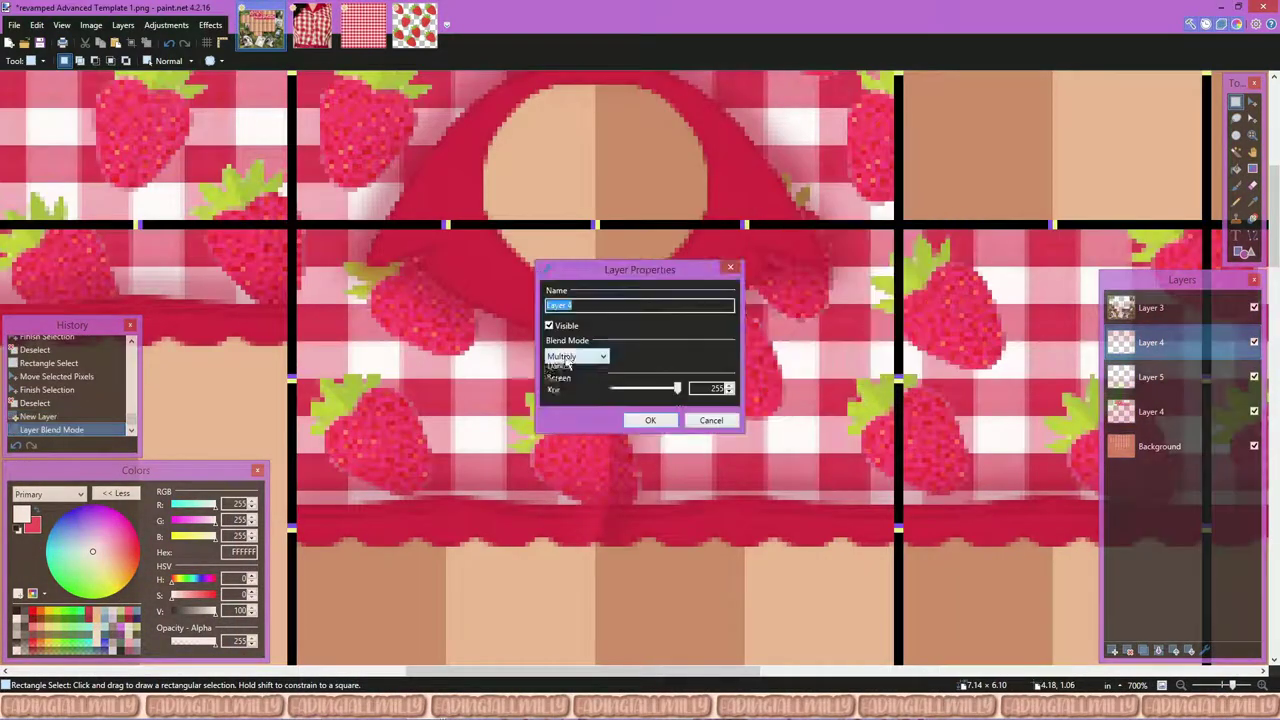
{"action": "left_click", "coordinate": [560, 378]}
{"action": "key", "text": "Return"}
Step: Outline the white buttons in dark red with the Outline Object effect, keeping softness at 127
{"action": "left_click", "coordinate": [210, 25]}
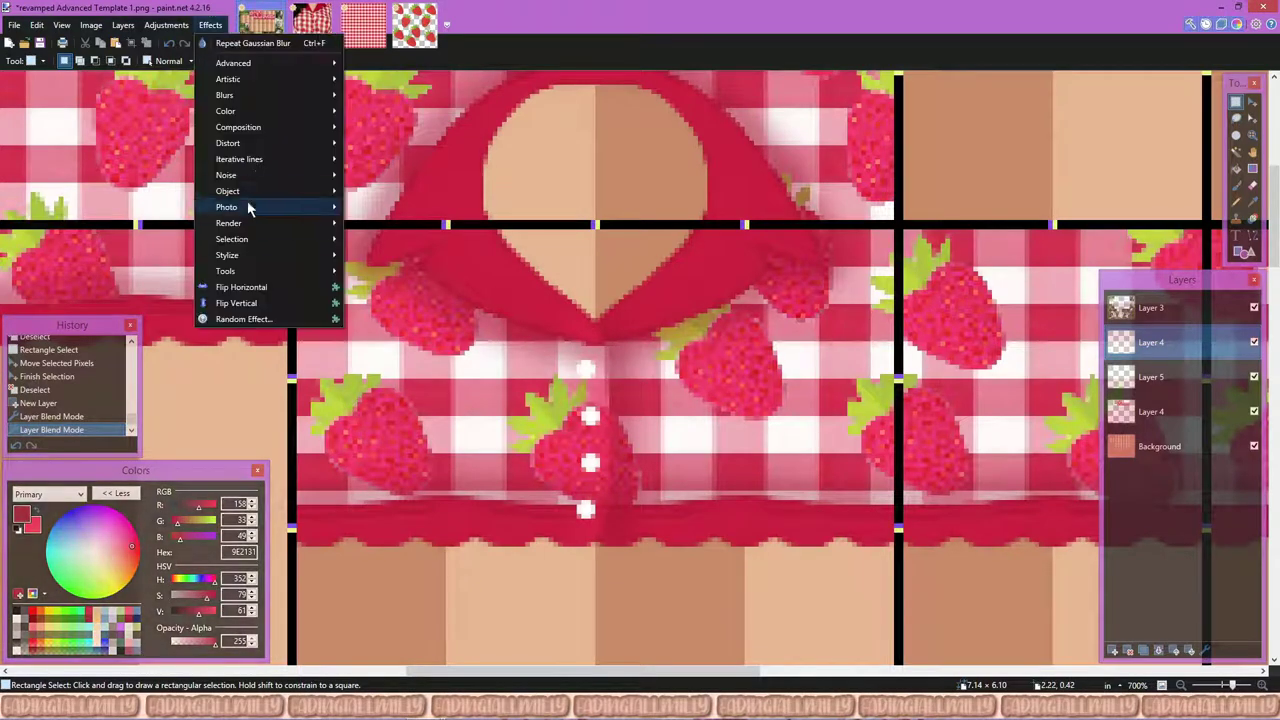
{"action": "left_click", "coordinate": [400, 212]}
{"action": "left_click_drag", "start_coordinate": [640, 185], "coordinate": [806, 171]}
{"action": "left_click_drag", "start_coordinate": [711, 208], "coordinate": [712, 208]}
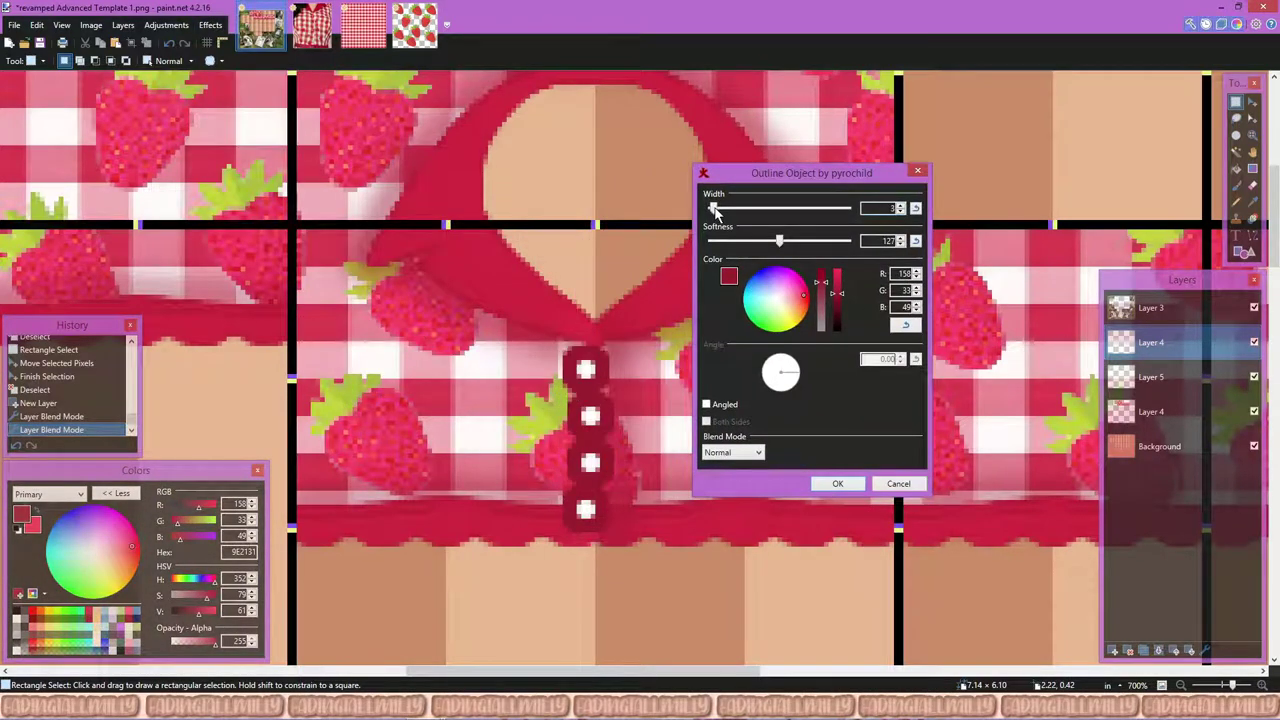
{"action": "left_click", "coordinate": [838, 483]}
Step: Set the buttons' layer to the Overlay blend mode with an opacity of 200
{"action": "double_click", "coordinate": [1150, 342]}
{"action": "left_click_drag", "start_coordinate": [626, 279], "coordinate": [812, 239]}
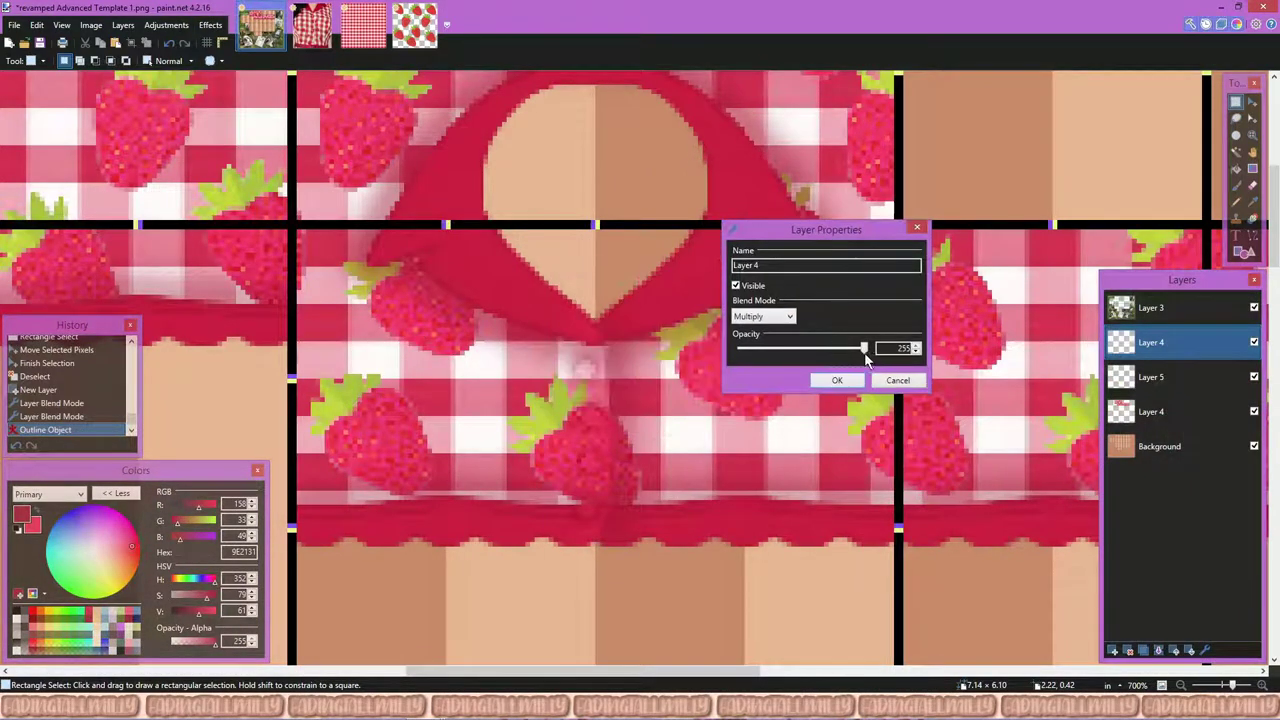
{"action": "left_click", "coordinate": [763, 316]}
{"action": "left_click", "coordinate": [760, 386]}
{"action": "left_click_drag", "start_coordinate": [835, 348], "coordinate": [855, 352]}
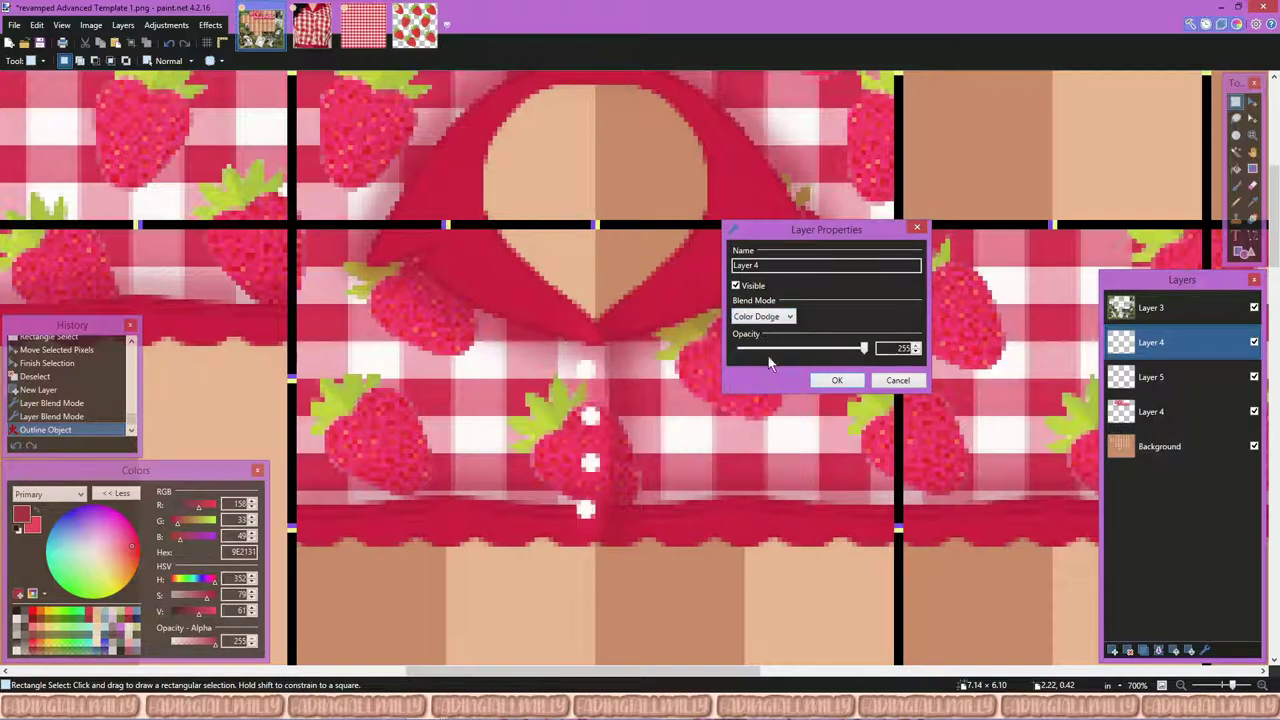
{"action": "left_click", "coordinate": [837, 380]}
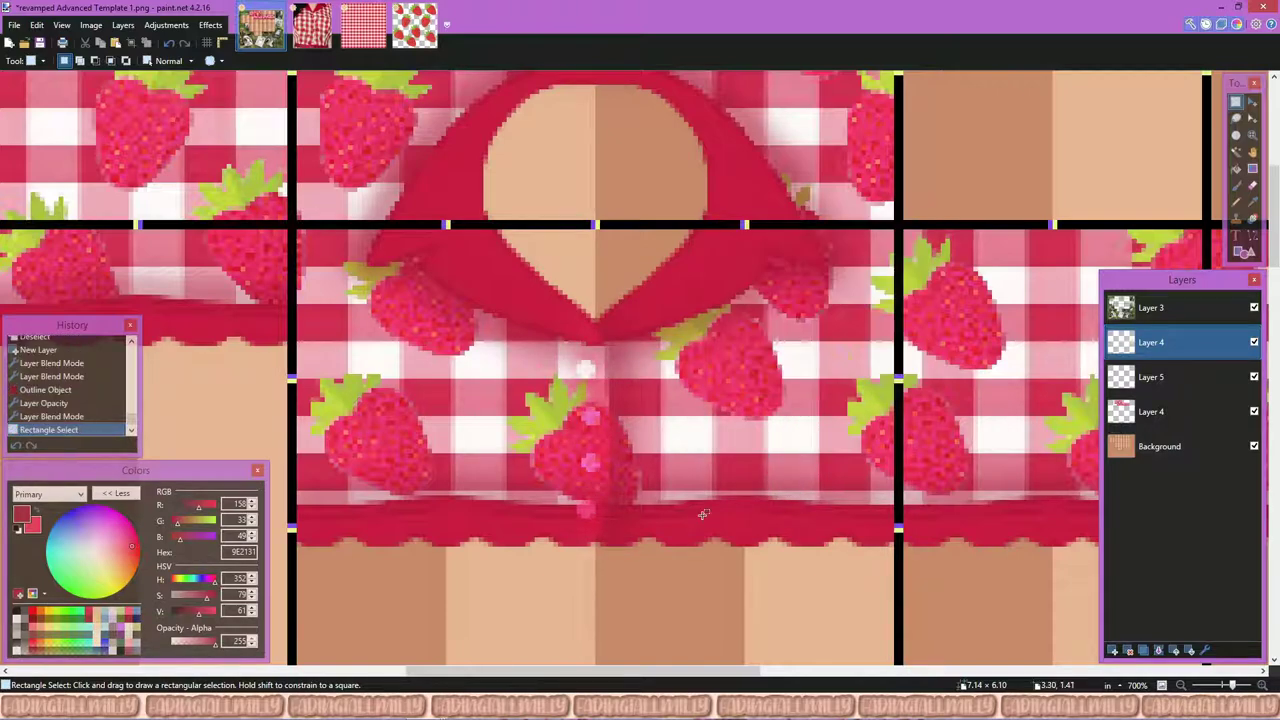
Step: Erase a bit of the outline beside the top button
{"action": "key", "text": "e"}
{"action": "scroll", "coordinate": [598, 263], "scroll_direction": "up", "scroll_amount": 2}
{"action": "left_click", "coordinate": [560, 368]}
{"action": "left_click", "coordinate": [560, 368]}
{"action": "scroll", "coordinate": [560, 368], "scroll_direction": "down", "scroll_amount": 3}
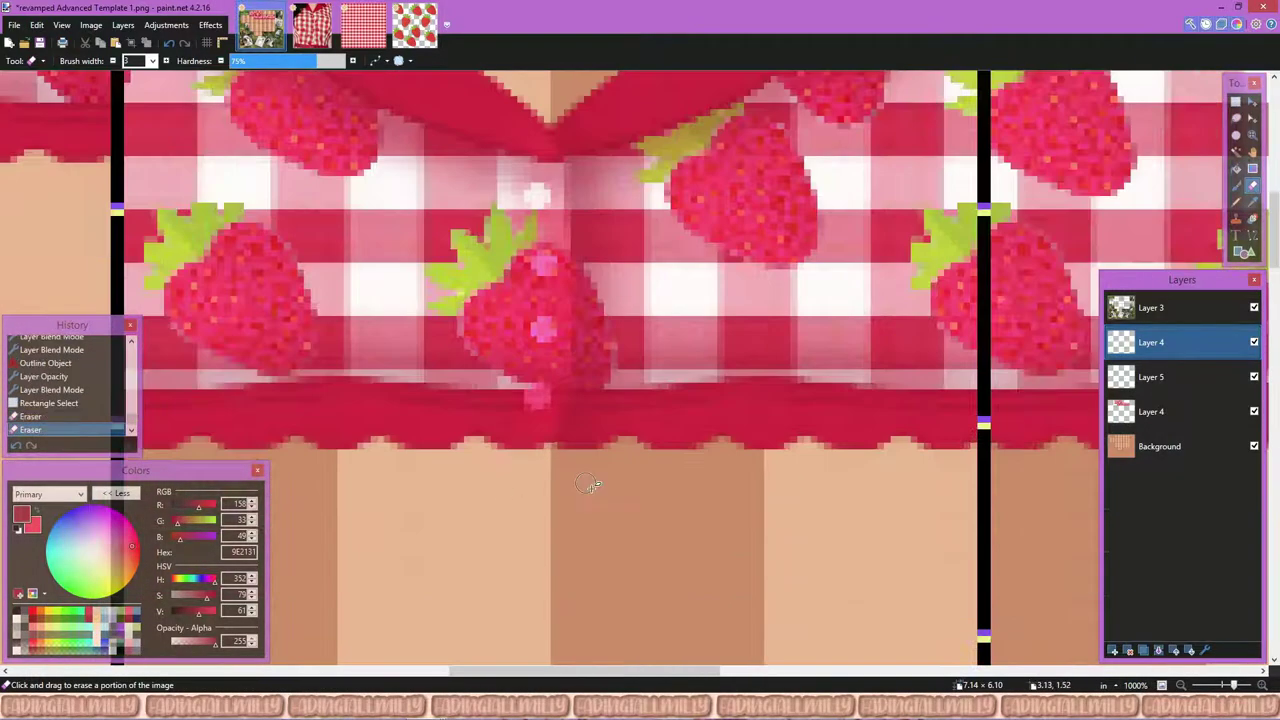
Step: Try Negation on the buttons' layer and settle on the Multiply blend mode
{"action": "key", "text": "s"}
{"action": "double_click", "coordinate": [1118, 344]}
{"action": "left_click", "coordinate": [765, 287]}
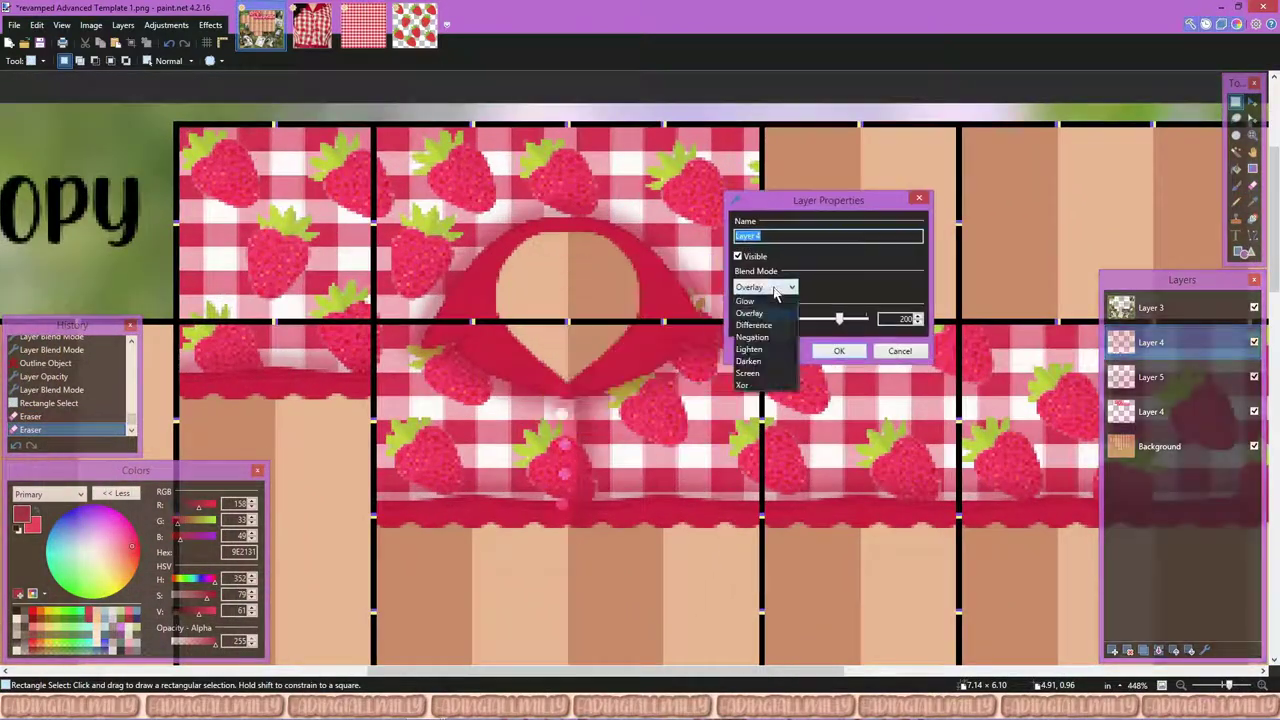
{"action": "left_click", "coordinate": [760, 419]}
{"action": "left_click", "coordinate": [765, 287]}
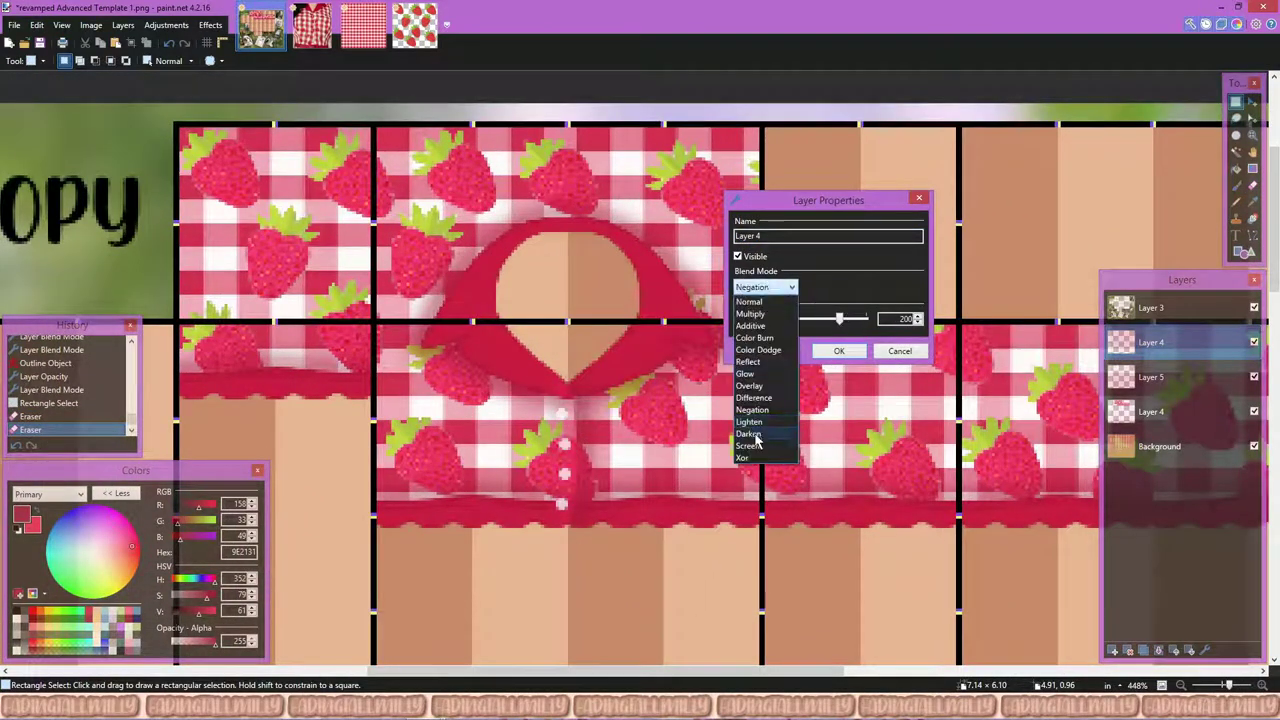
{"action": "left_click", "coordinate": [770, 313]}
{"action": "left_click", "coordinate": [838, 352]}
Step: Apply Outline Object to the buttons once more and lower their layer's opacity
{"action": "key", "text": "ctrl+f"}
{"action": "scroll", "coordinate": [560, 400], "scroll_direction": "up", "scroll_amount": 4}
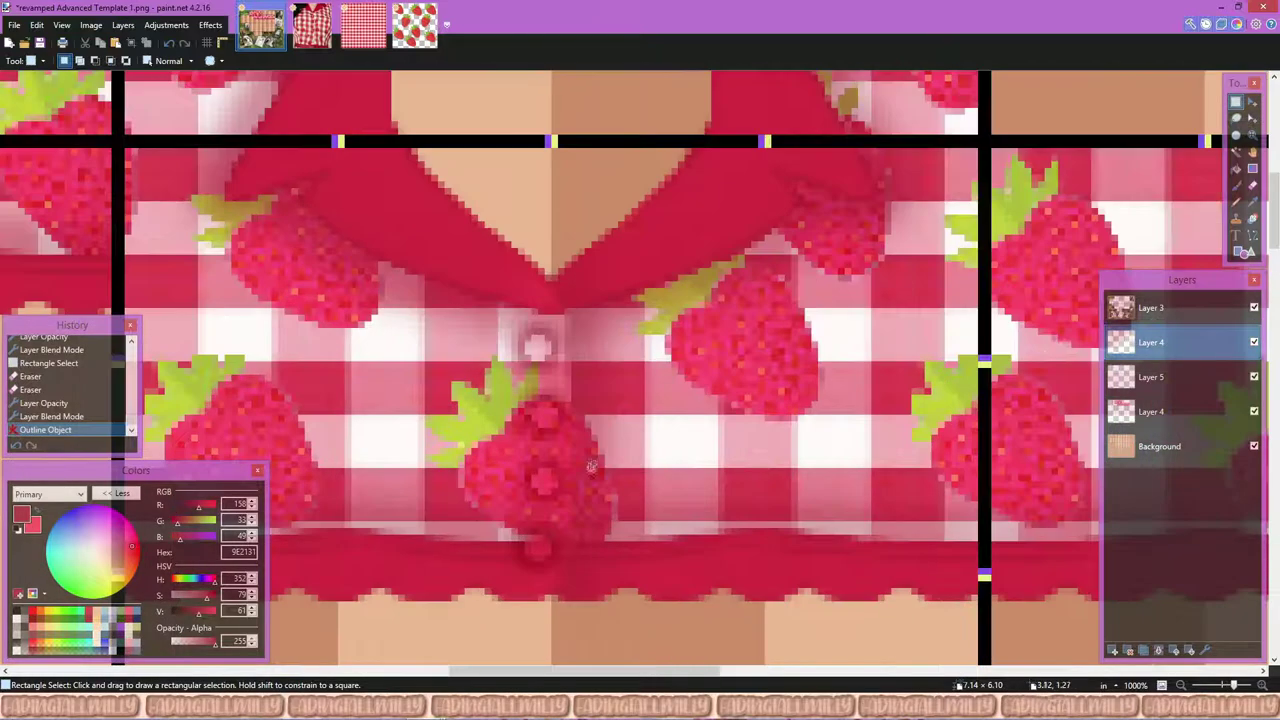
{"action": "key", "text": "F4"}
{"action": "left_click_drag", "start_coordinate": [843, 353], "coordinate": [800, 353]}
{"action": "left_click", "coordinate": [812, 385]}
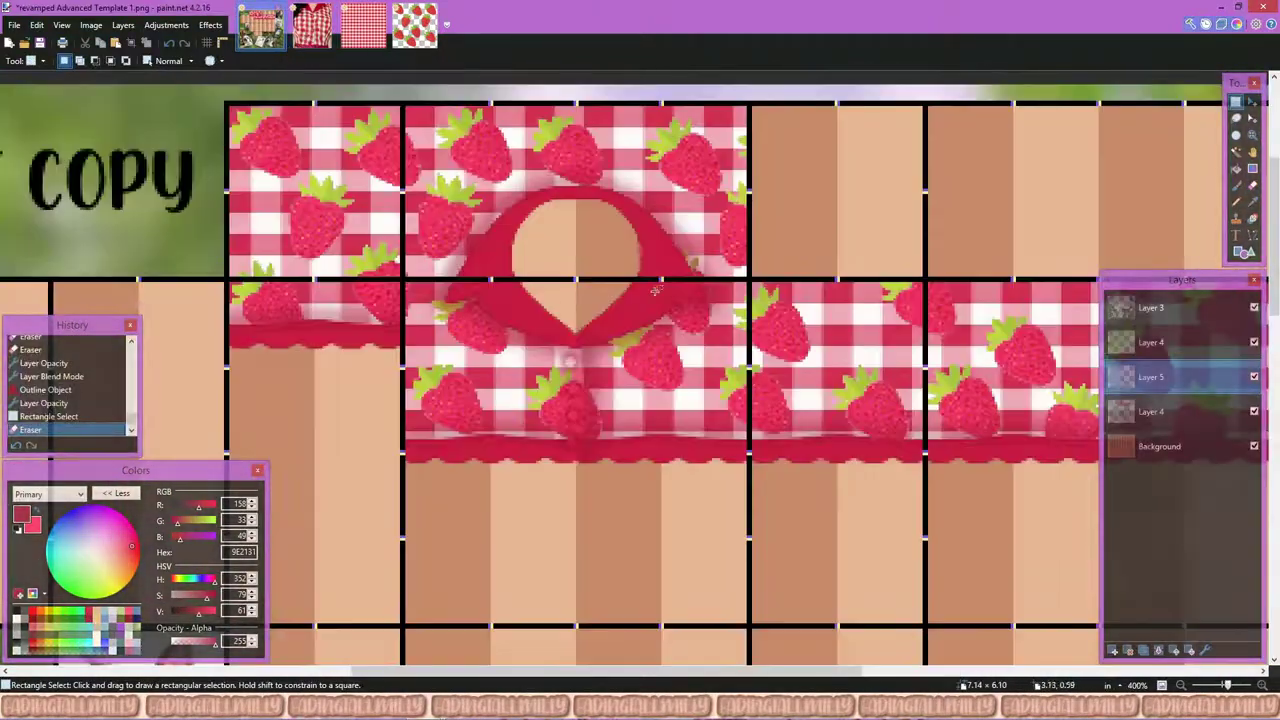
Step: Draw a short buttonhole line in red BE2739 beside the top button on the buttons' layer
{"action": "left_click", "coordinate": [1148, 411]}
{"action": "key", "text": "k"}
{"action": "scroll", "coordinate": [607, 283], "scroll_direction": "up", "scroll_amount": 3}
{"action": "scroll", "coordinate": [607, 283], "scroll_direction": "down", "scroll_amount": 2}
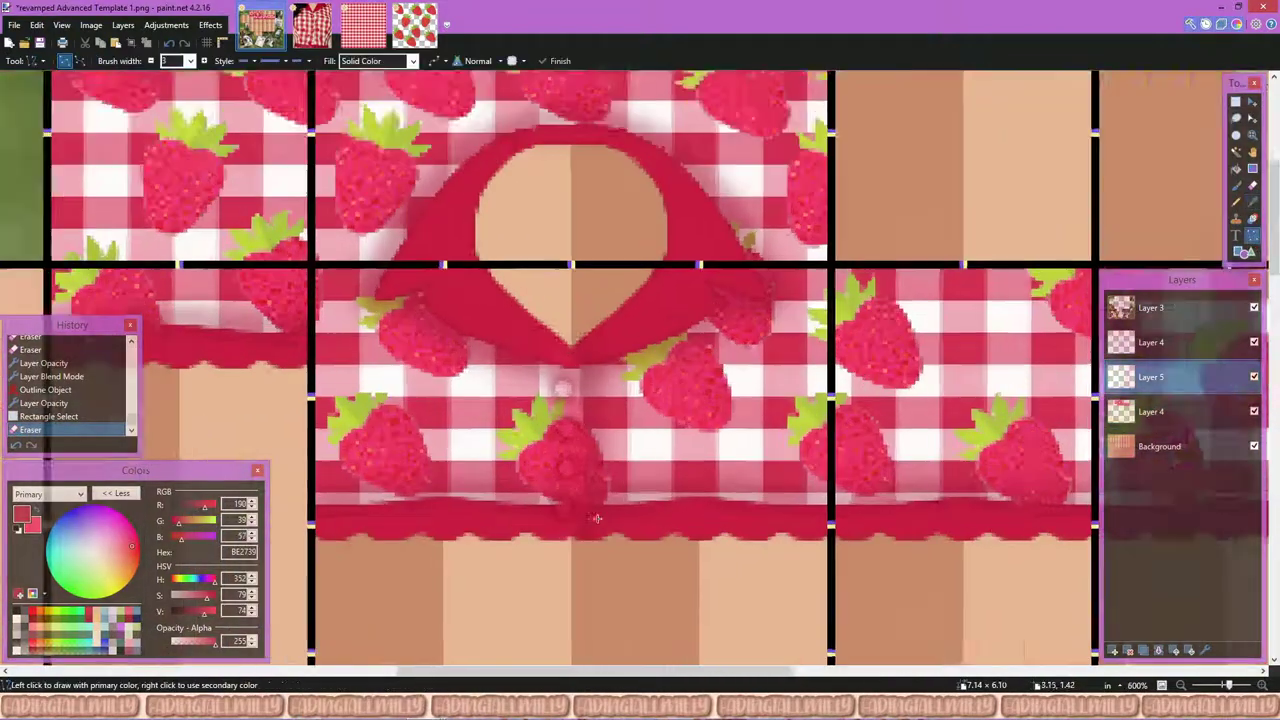
{"action": "scroll", "coordinate": [607, 283], "scroll_direction": "up", "scroll_amount": 4}
{"action": "left_click", "coordinate": [530, 343]}
{"action": "key", "text": "alt+Page_Up"}
{"action": "key", "text": "o"}
{"action": "mouse_move", "coordinate": [575, 327]}
{"action": "left_mouse_down"}
{"action": "mouse_move", "coordinate": [530, 343]}
{"action": "mouse_move", "coordinate": [520, 372]}
{"action": "mouse_move", "coordinate": [580, 378]}
{"action": "mouse_move", "coordinate": [578, 322]}
{"action": "left_mouse_up"}
{"action": "key", "text": "Return"}
Step: Copy and resize the buttonhole mark beside the top button, and extend its tip with a small red fill
{"action": "key", "text": "s"}
{"action": "key", "text": "ctrl+c"}
{"action": "key", "text": "ctrl+v"}
{"action": "left_click", "coordinate": [502, 341]}
{"action": "left_click", "coordinate": [500, 345]}
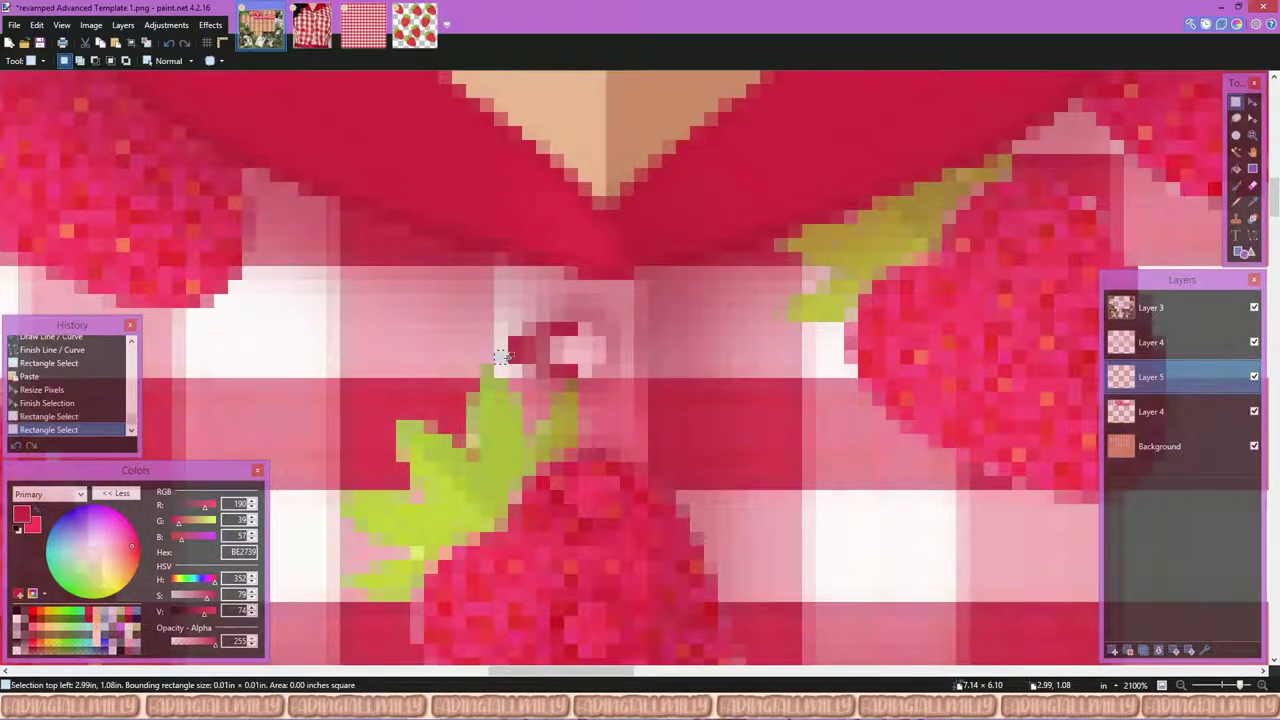
{"action": "left_click", "coordinate": [496, 344]}
{"action": "left_click", "coordinate": [492, 343]}
{"action": "left_click", "coordinate": [487, 343]}
{"action": "key", "text": "BackSpace"}
{"action": "key", "text": "ctrl+d"}
{"action": "scroll", "coordinate": [487, 344], "scroll_direction": "down", "scroll_amount": 1}
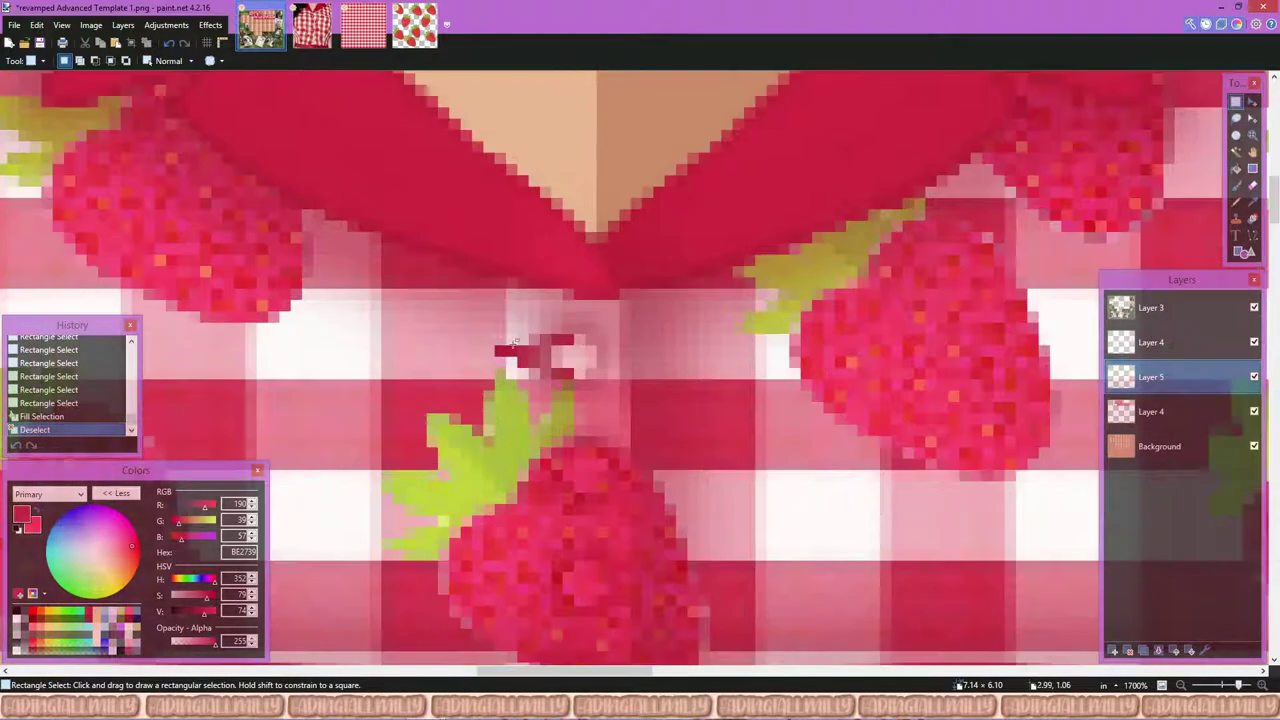
Step: Copy the buttonhole mark from the top button and paste it beside the buttons below
{"action": "mouse_move", "coordinate": [494, 336]}
{"action": "left_mouse_down"}
{"action": "mouse_move", "coordinate": [575, 378]}
{"action": "mouse_move", "coordinate": [551, 348]}
{"action": "left_mouse_up"}
{"action": "key", "text": "m"}
{"action": "key", "text": "ctrl+v"}
{"action": "scroll", "coordinate": [553, 290], "scroll_direction": "down", "scroll_amount": 3}
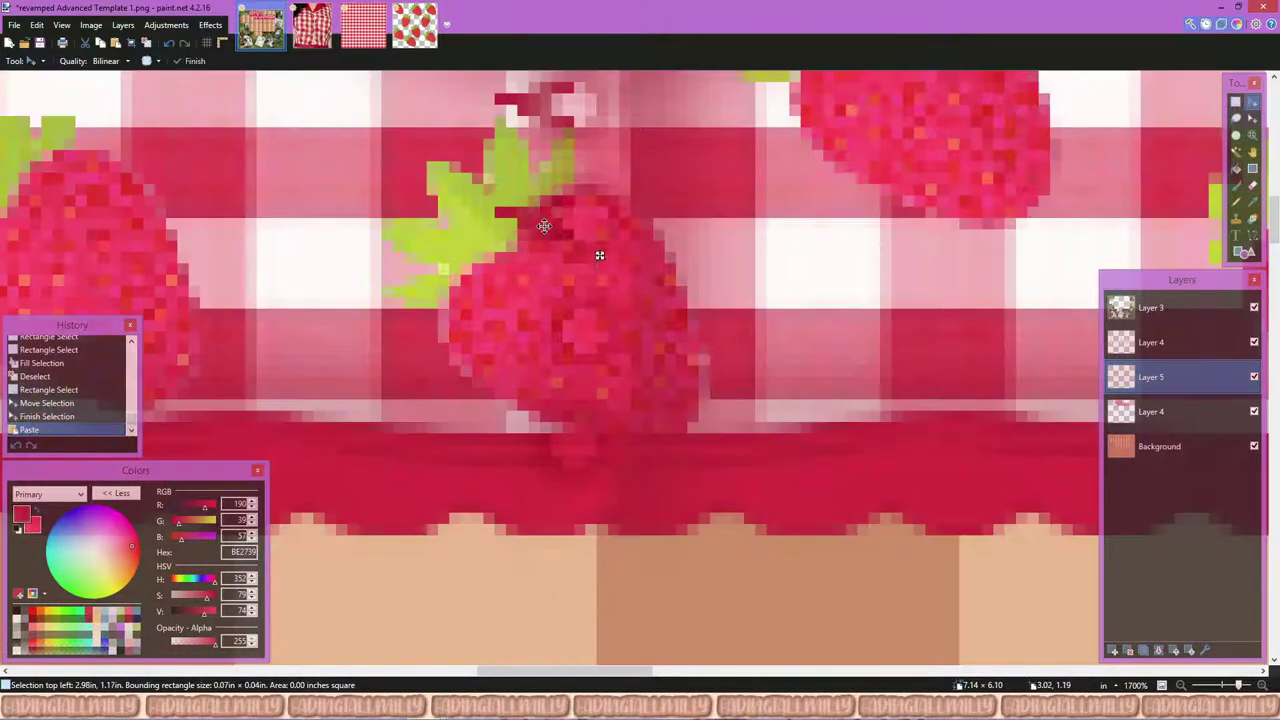
{"action": "scroll", "coordinate": [480, 270], "scroll_direction": "up", "scroll_amount": 1}
{"action": "left_click_drag", "start_coordinate": [544, 224], "coordinate": [552, 260]}
Step: Select the lowest button with its buttonhole mark and darken it using Brightness / Contrast with a brightness of -11
{"action": "left_click", "coordinate": [1254, 411]}
{"action": "scroll", "coordinate": [550, 334], "scroll_direction": "down", "scroll_amount": 1}
{"action": "key", "text": "s"}
{"action": "scroll", "coordinate": [530, 470], "scroll_direction": "down", "scroll_amount": 5}
{"action": "left_click_drag", "start_coordinate": [528, 472], "coordinate": [608, 482]}
{"action": "left_click", "coordinate": [1254, 411]}
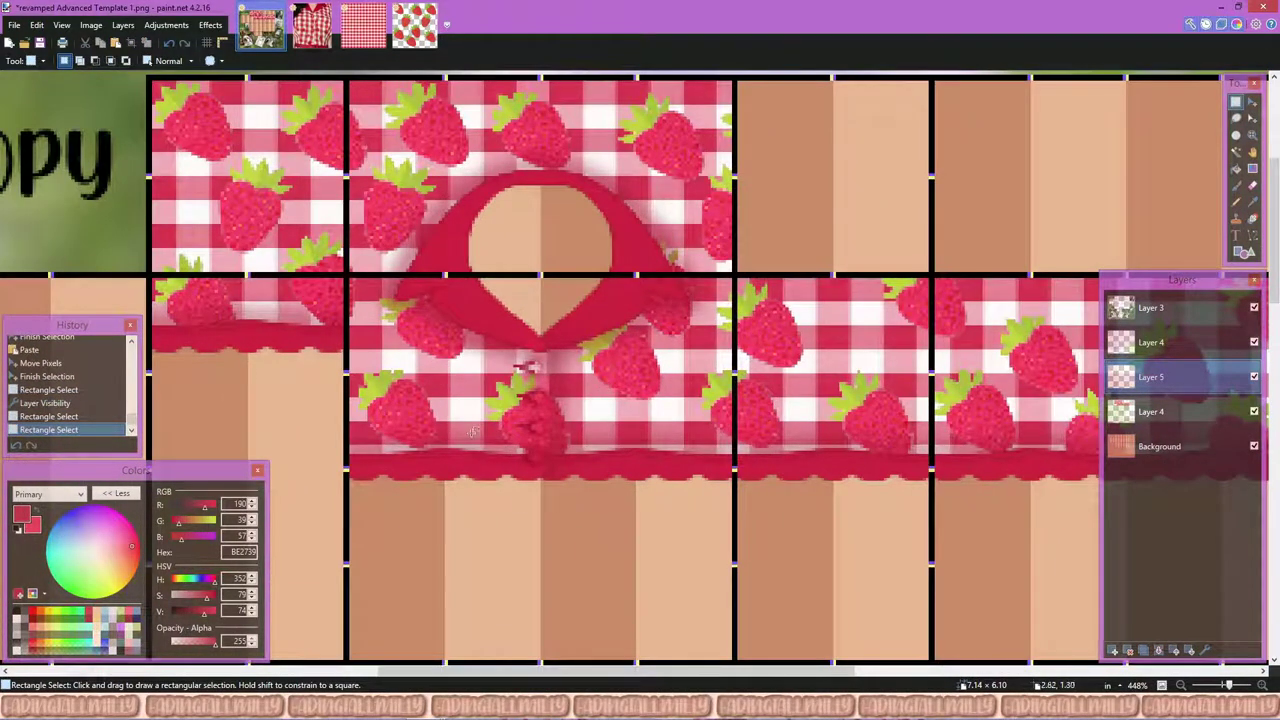
{"action": "left_click_drag", "start_coordinate": [504, 442], "coordinate": [642, 490]}
{"action": "left_click", "coordinate": [166, 25]}
{"action": "left_click", "coordinate": [200, 82]}
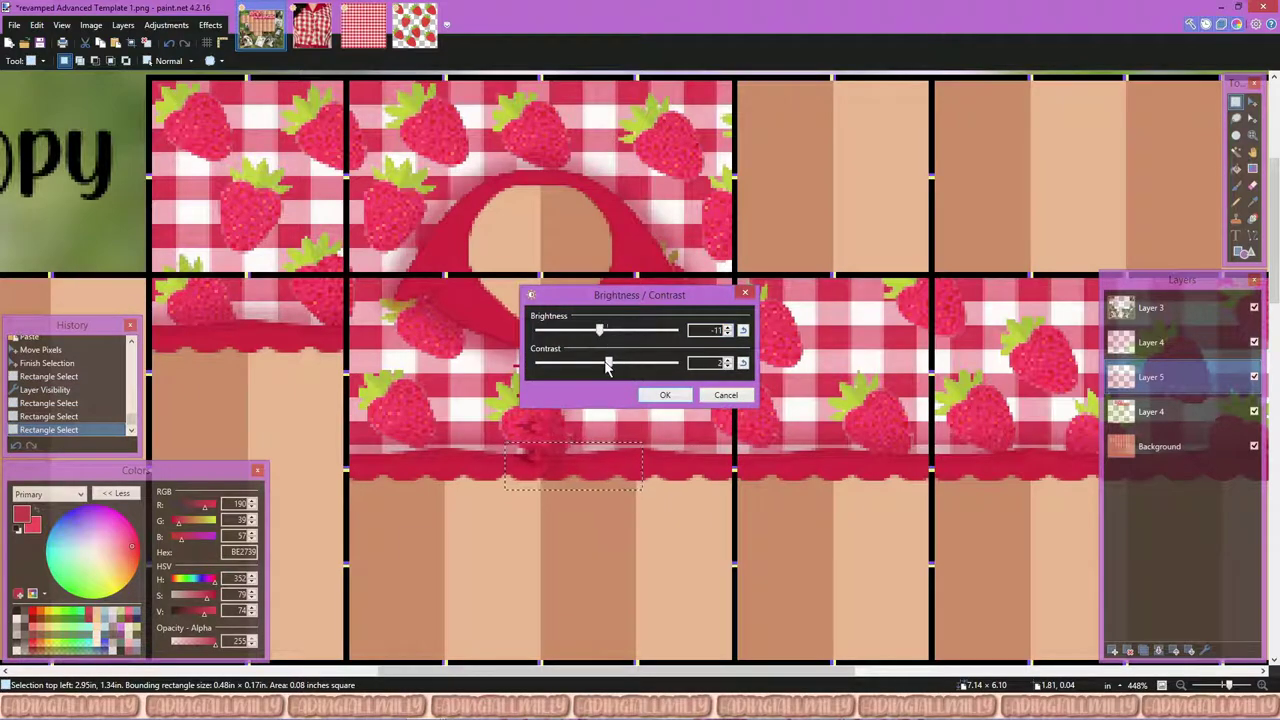
{"action": "left_click", "coordinate": [686, 398]}
{"action": "left_click", "coordinate": [600, 420]}
{"action": "left_click", "coordinate": [1254, 411]}
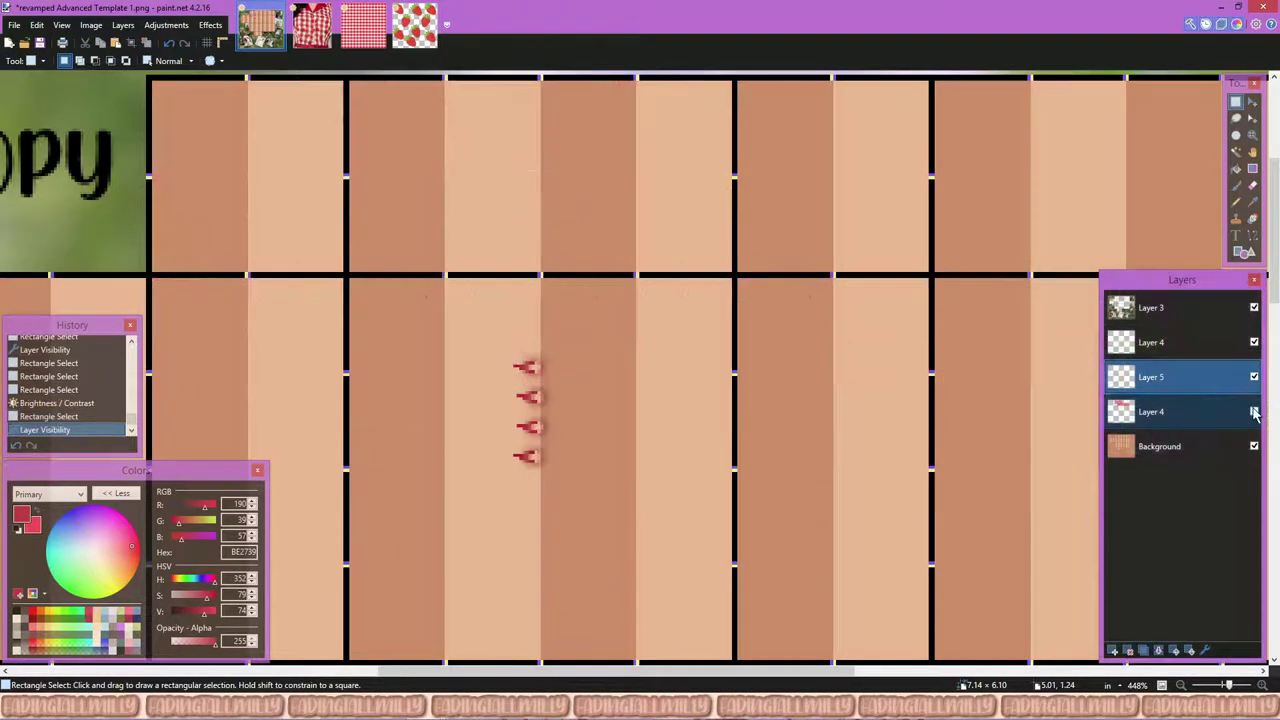
{"action": "left_click", "coordinate": [1254, 411]}
{"action": "double_click", "coordinate": [1160, 376]}
{"action": "left_click_drag", "start_coordinate": [622, 275], "coordinate": [690, 260]}
{"action": "key", "text": "Return"}
Step: Hide the dress layer and clear stray pixels around the buttons by filling small selections with a zero-opacity colour
{"action": "left_click", "coordinate": [1254, 411]}
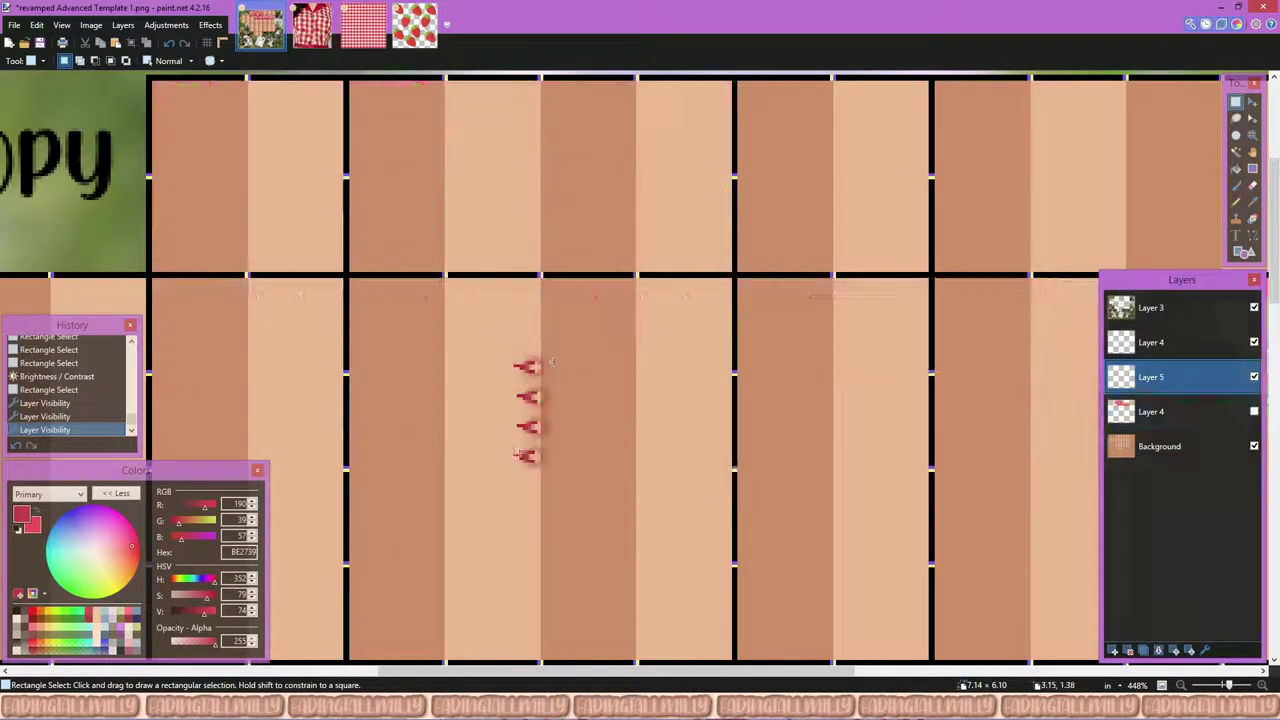
{"action": "scroll", "coordinate": [538, 353], "scroll_direction": "up", "scroll_amount": 5}
{"action": "left_click_drag", "start_coordinate": [490, 350], "coordinate": [540, 402]}
{"action": "left_click_drag", "start_coordinate": [215, 641], "coordinate": [172, 641]}
{"action": "key", "text": "BackSpace"}
{"action": "left_click", "coordinate": [524, 480]}
{"action": "left_click_drag", "start_coordinate": [524, 480], "coordinate": [548, 505]}
{"action": "key", "text": "BackSpace"}
{"action": "scroll", "coordinate": [555, 525], "scroll_direction": "down", "scroll_amount": 1}
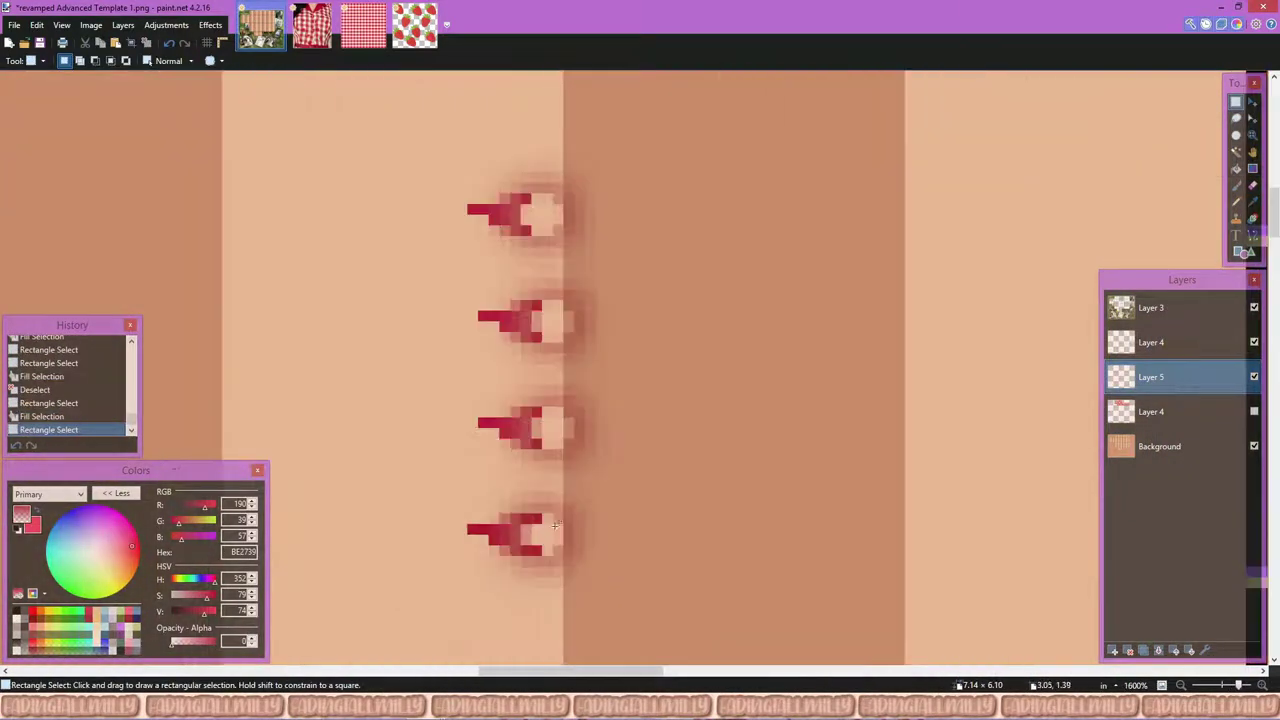
Step: Show the dress layer and merge the opacity-adjusted buttons' layer and the shadow layer down into it
{"action": "scroll", "coordinate": [620, 521], "scroll_direction": "down", "scroll_amount": 7}
{"action": "left_click", "coordinate": [1254, 411]}
{"action": "double_click", "coordinate": [1165, 393]}
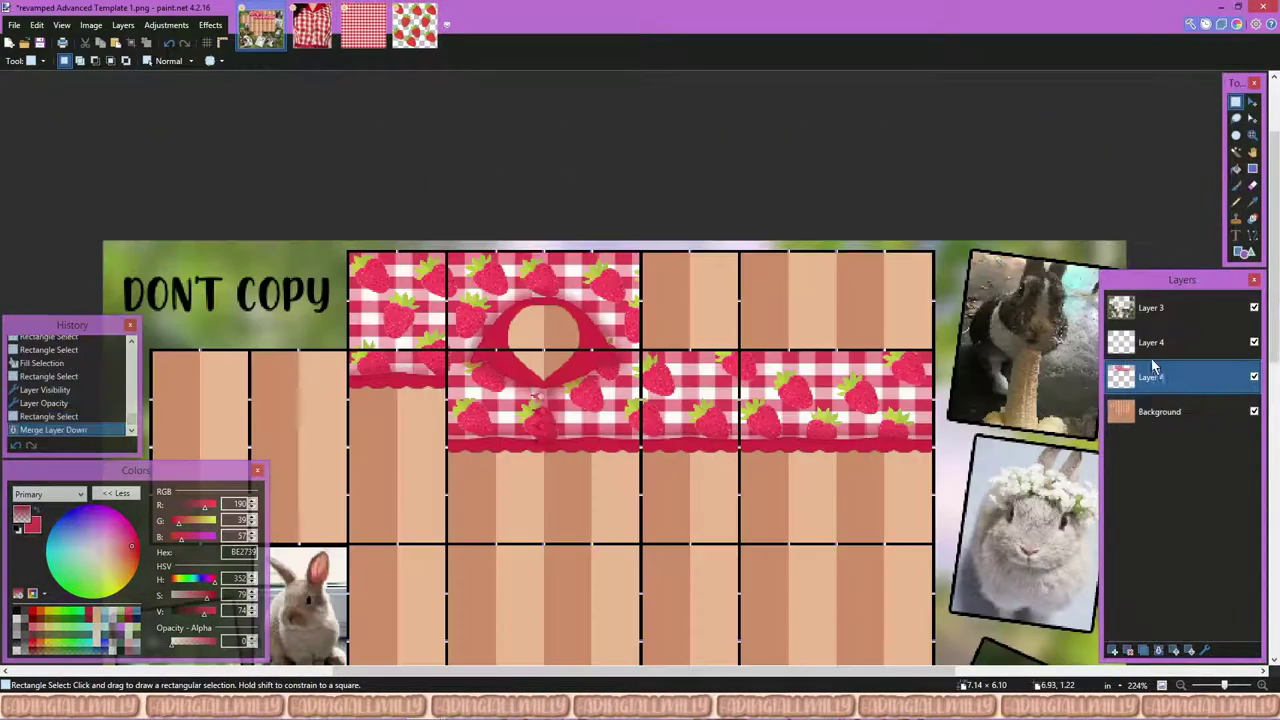
{"action": "left_click", "coordinate": [1158, 650]}
{"action": "scroll", "coordinate": [535, 363], "scroll_direction": "up", "scroll_amount": 1}
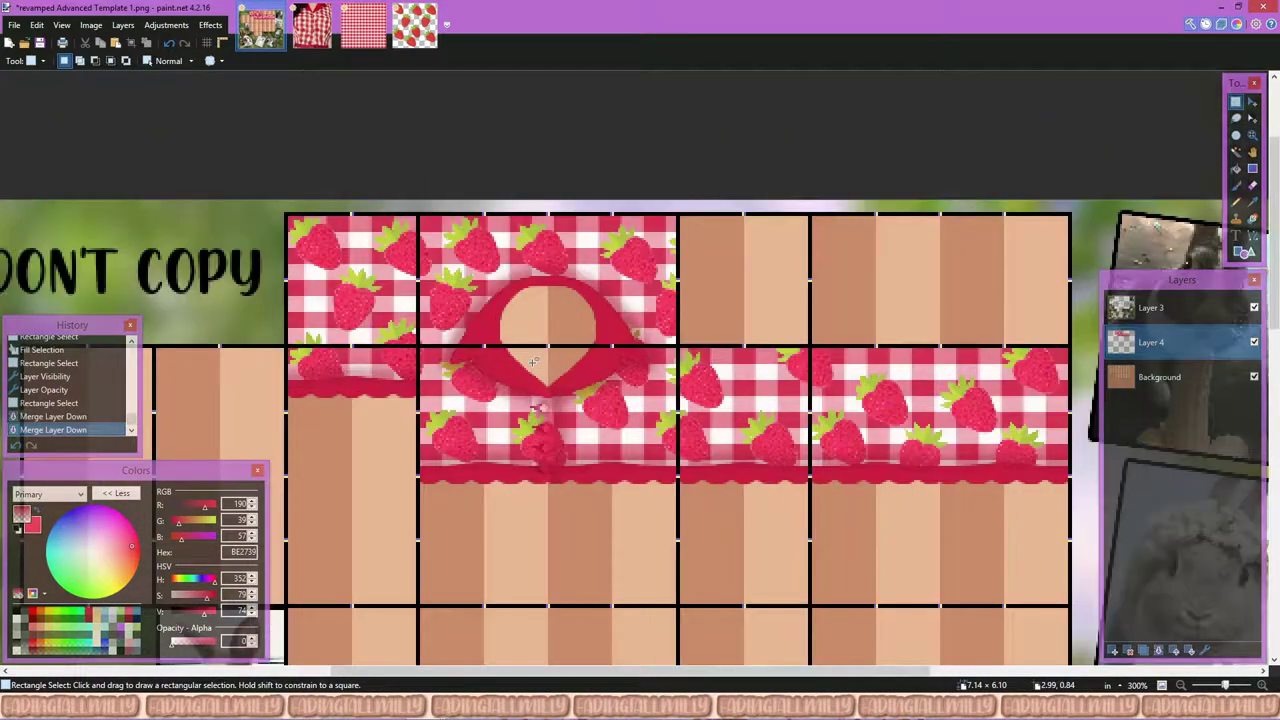
Step: On a new layer, paint soft vertical strokes in dark red 9E2131 along the dress panels' side edges, using brush width 30
{"action": "key", "text": "ctrl+shift+n"}
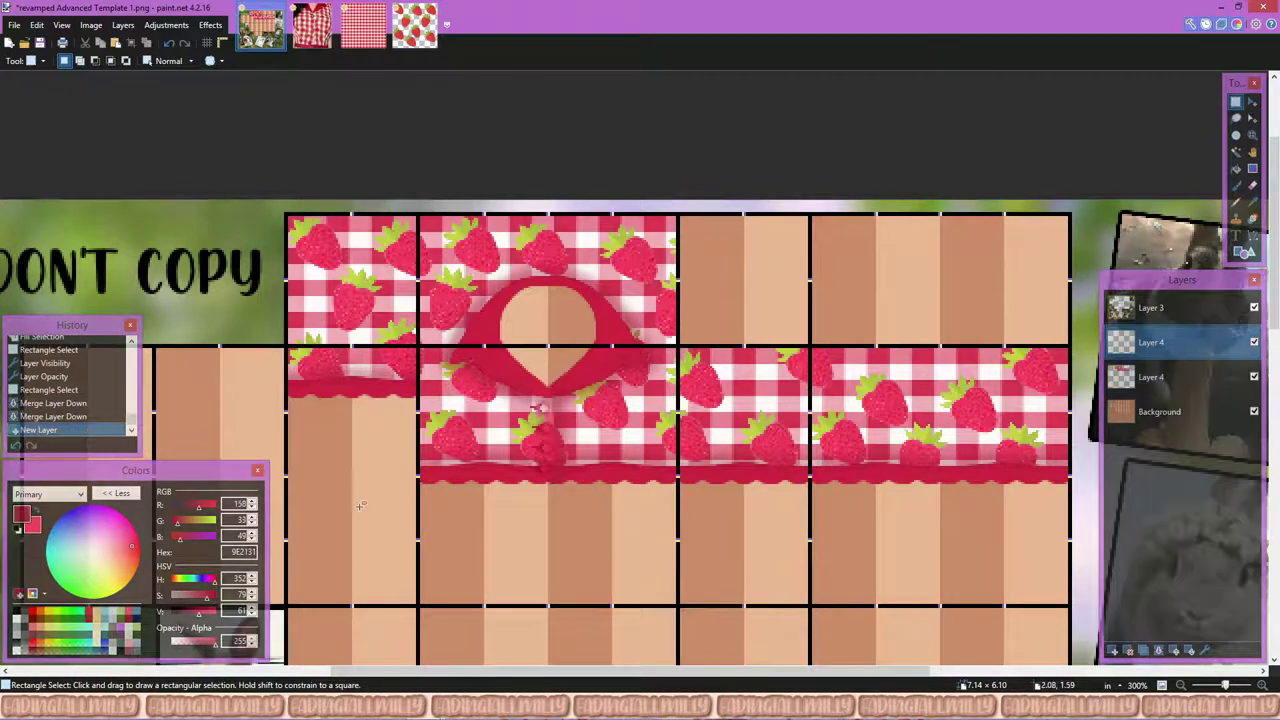
{"action": "key", "text": "b"}
{"action": "left_click", "coordinate": [152, 61]}
{"action": "left_click", "coordinate": [133, 236]}
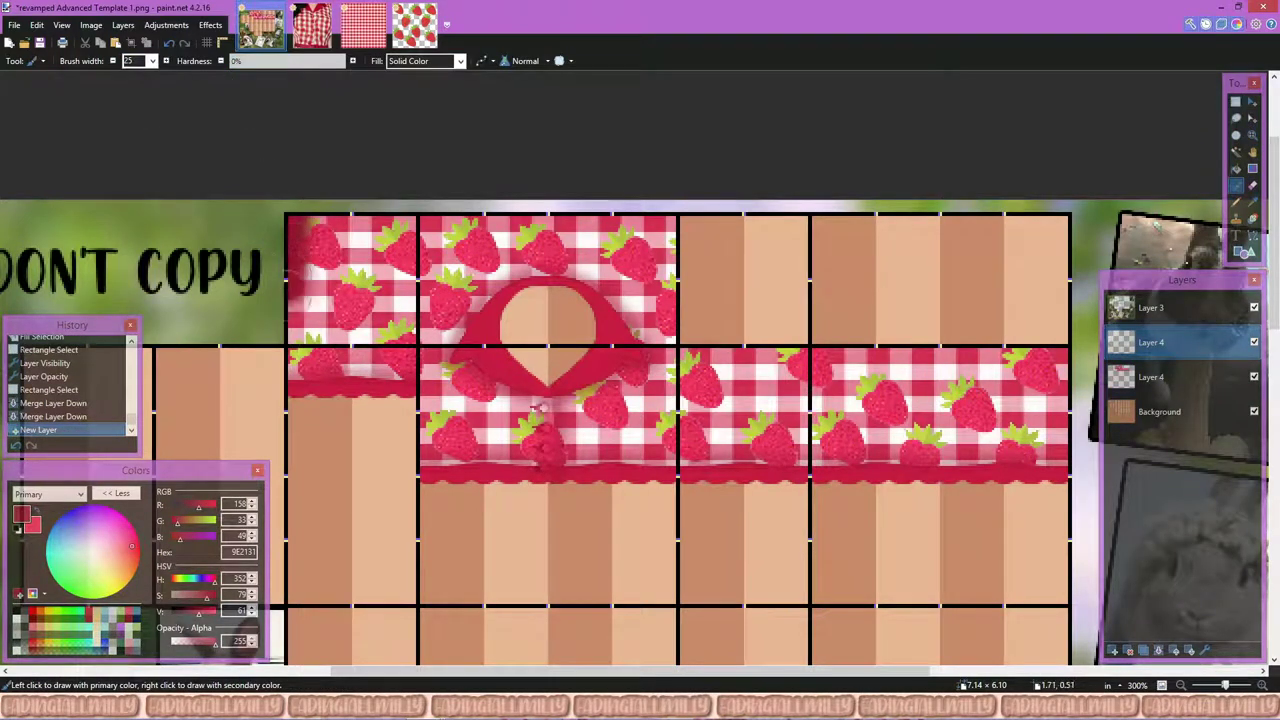
{"action": "key", "text": "ctrl+z"}
{"action": "left_click_drag", "start_coordinate": [300, 218], "coordinate": [300, 440]}
{"action": "left_click_drag", "start_coordinate": [432, 218], "coordinate": [430, 550]}
{"action": "key", "text": "ctrl+z"}
{"action": "left_click_drag", "start_coordinate": [690, 215], "coordinate": [690, 535]}
{"action": "key", "text": "ctrl+z"}
{"action": "scroll", "coordinate": [690, 535], "scroll_direction": "up", "scroll_amount": 1}
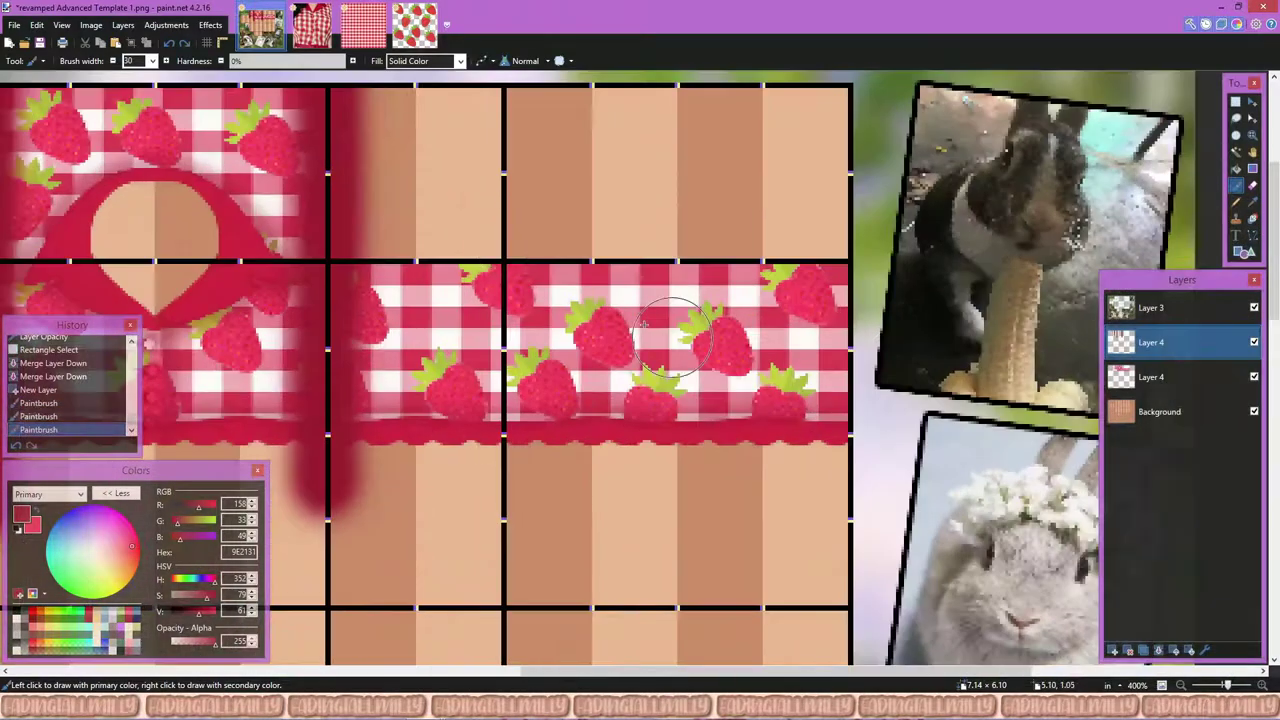
{"action": "left_click_drag", "start_coordinate": [814, 347], "coordinate": [814, 425]}
{"action": "key", "text": "ctrl+z"}
{"action": "left_click_drag", "start_coordinate": [814, 290], "coordinate": [814, 564]}
{"action": "left_click_drag", "start_coordinate": [1058, 287], "coordinate": [1058, 347]}
{"action": "key", "text": "ctrl+b"}
{"action": "scroll", "coordinate": [640, 400], "scroll_direction": "up", "scroll_amount": 1}
Step: Apply a Gaussian Blur to the dark red edge strokes
{"action": "left_click", "coordinate": [210, 24]}
{"action": "mouse_move", "coordinate": [243, 106]}
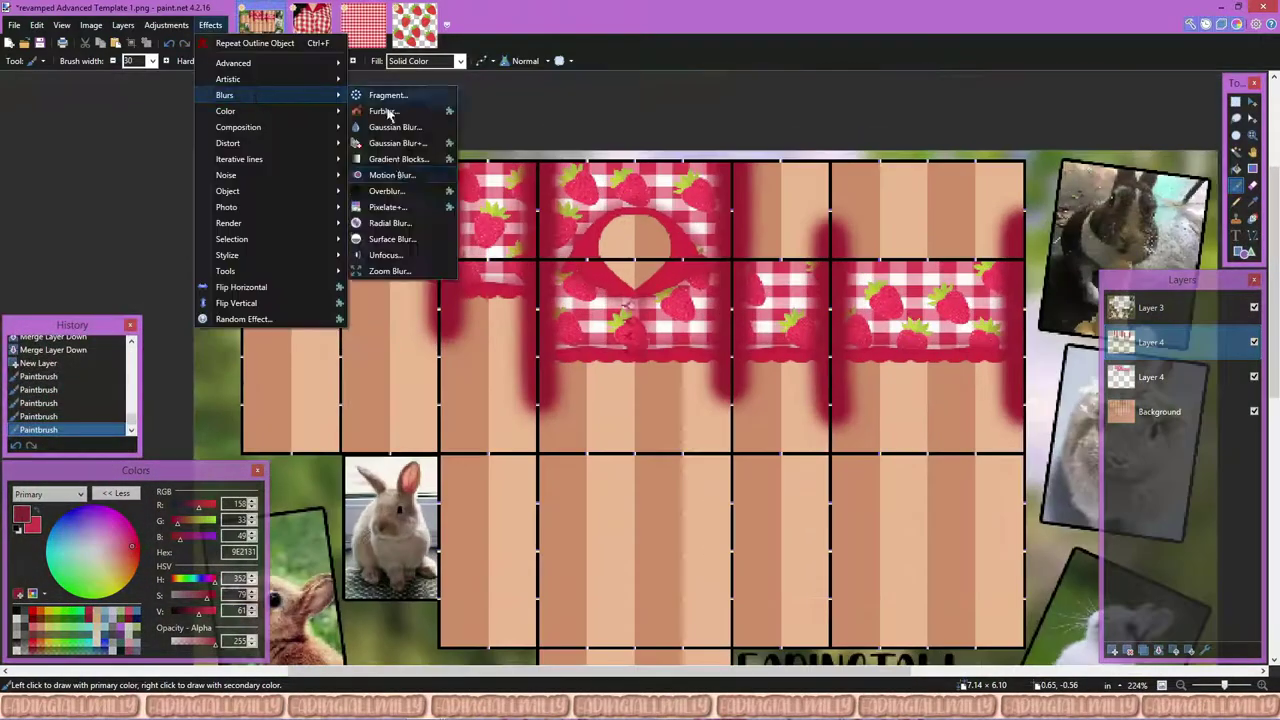
{"action": "left_click", "coordinate": [400, 125]}
{"action": "left_click_drag", "start_coordinate": [542, 346], "coordinate": [550, 348]}
{"action": "left_click", "coordinate": [665, 378]}
{"action": "key", "text": "ctrl+b"}
Step: On a new layer beneath the edge shadows, paint bright pink FF3A54 over the middles of the dress panels and blur it
{"action": "key", "text": "s"}
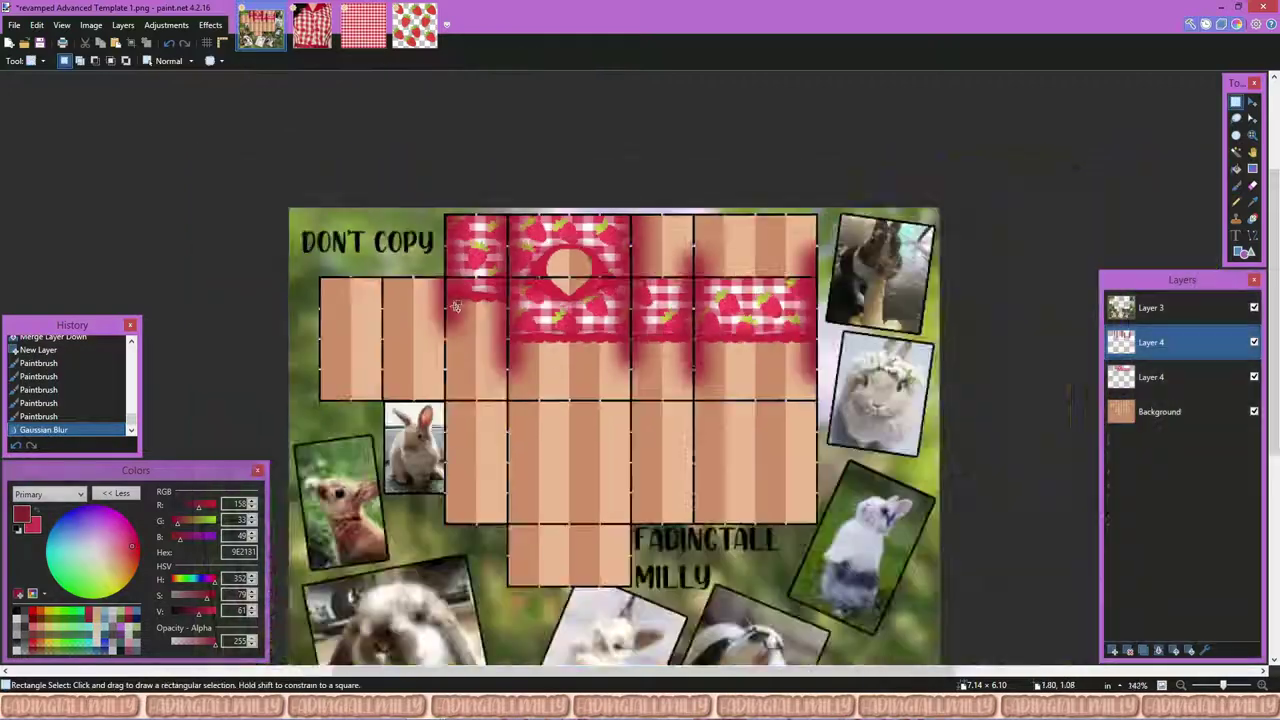
{"action": "scroll", "coordinate": [614, 436], "scroll_direction": "up", "scroll_amount": 1}
{"action": "key", "text": "ctrl+shift+n"}
{"action": "left_click", "coordinate": [253, 599]}
{"action": "key", "text": "b"}
{"action": "scroll", "coordinate": [414, 191], "scroll_direction": "up", "scroll_amount": 1}
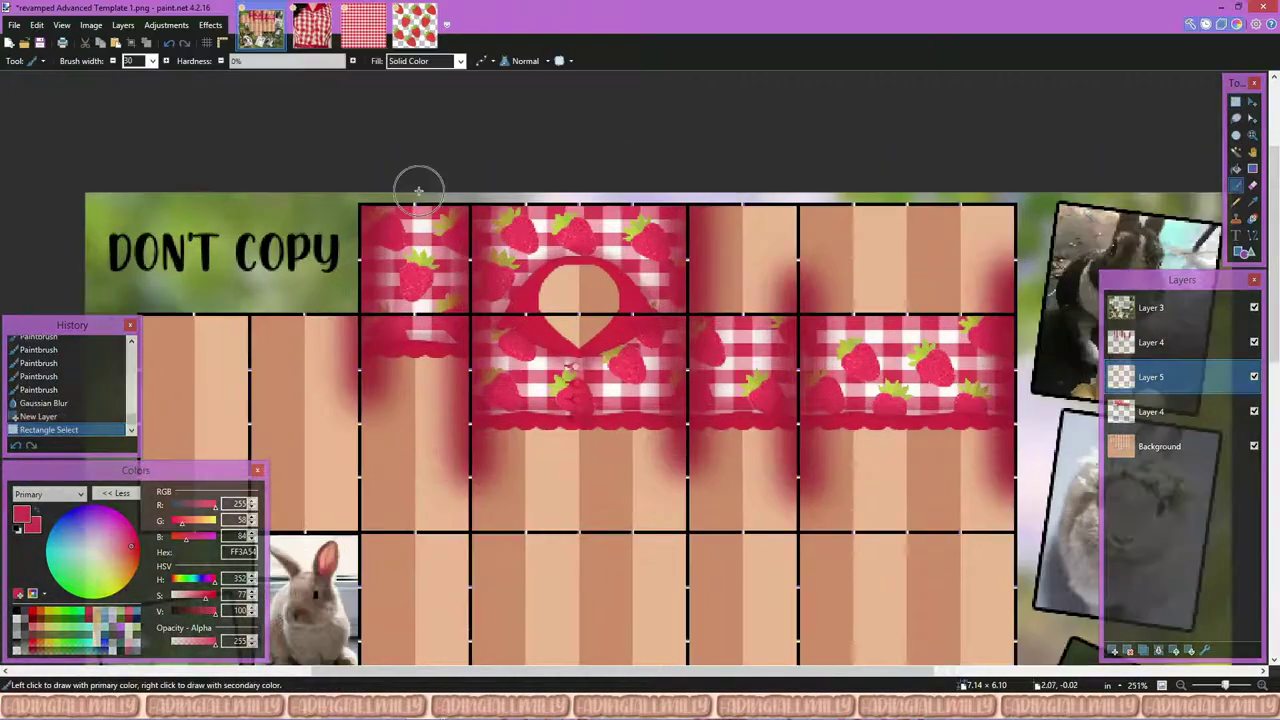
{"action": "left_click_drag", "start_coordinate": [414, 191], "coordinate": [420, 390]}
{"action": "mouse_move", "coordinate": [525, 180]}
{"action": "left_mouse_down"}
{"action": "mouse_move", "coordinate": [525, 445]}
{"action": "mouse_move", "coordinate": [557, 205]}
{"action": "mouse_move", "coordinate": [579, 370]}
{"action": "mouse_move", "coordinate": [630, 460]}
{"action": "left_mouse_up"}
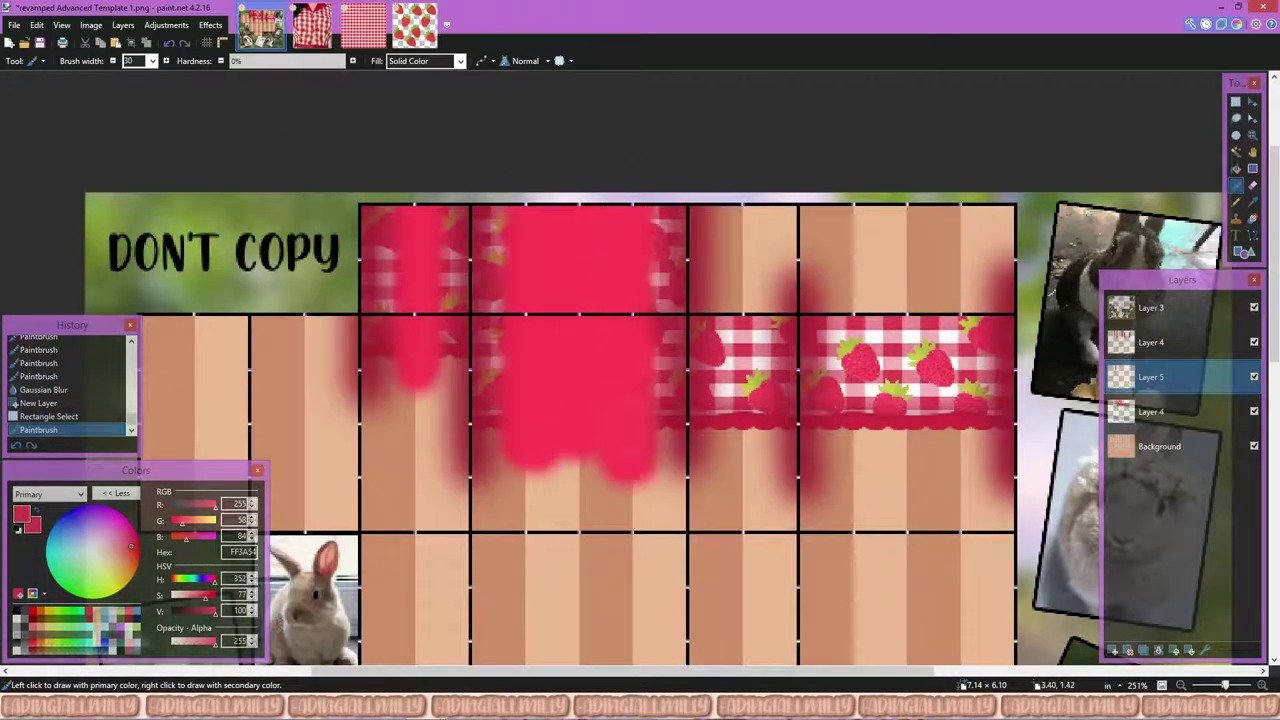
{"action": "left_click_drag", "start_coordinate": [745, 250], "coordinate": [745, 440]}
{"action": "mouse_move", "coordinate": [865, 250]}
{"action": "left_mouse_down"}
{"action": "mouse_move", "coordinate": [865, 440]}
{"action": "mouse_move", "coordinate": [920, 427]}
{"action": "left_mouse_up"}
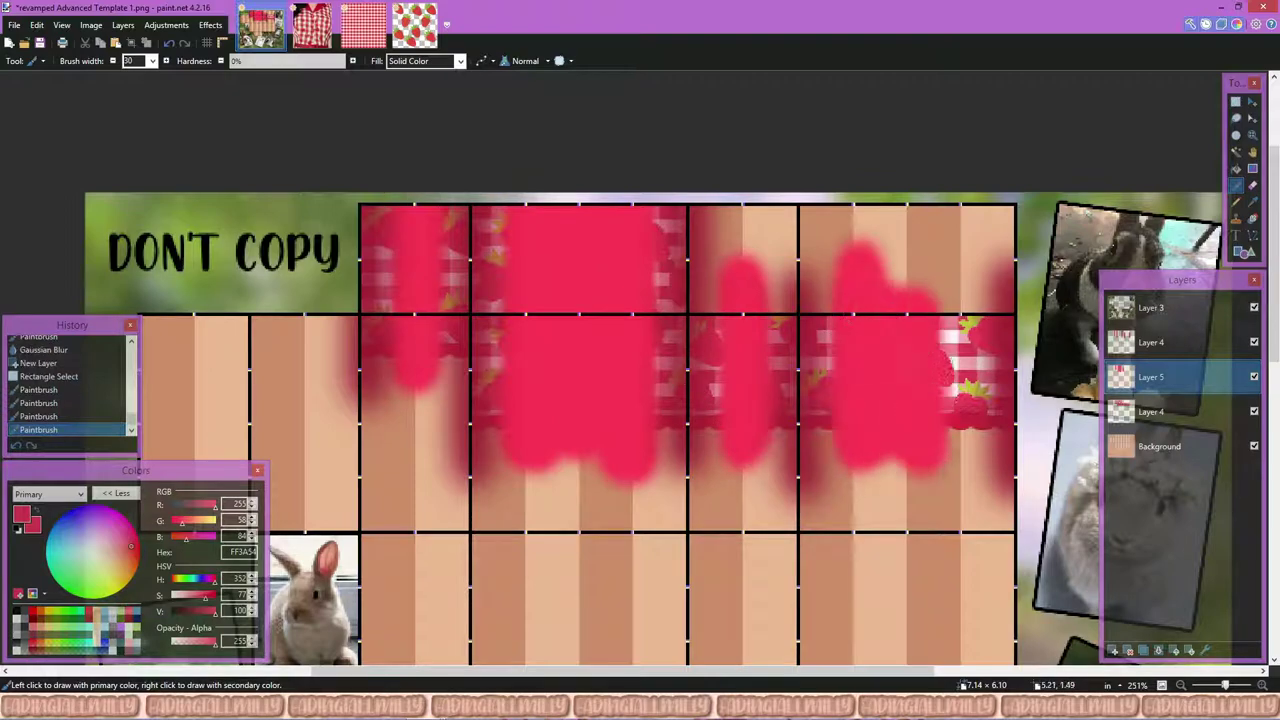
{"action": "left_click", "coordinate": [210, 24]}
{"action": "left_click", "coordinate": [255, 41]}
Step: Magic Wand the area outside the dress and clear the overflowing paint from both shading layers
{"action": "key", "text": "s"}
{"action": "left_click", "coordinate": [586, 314]}
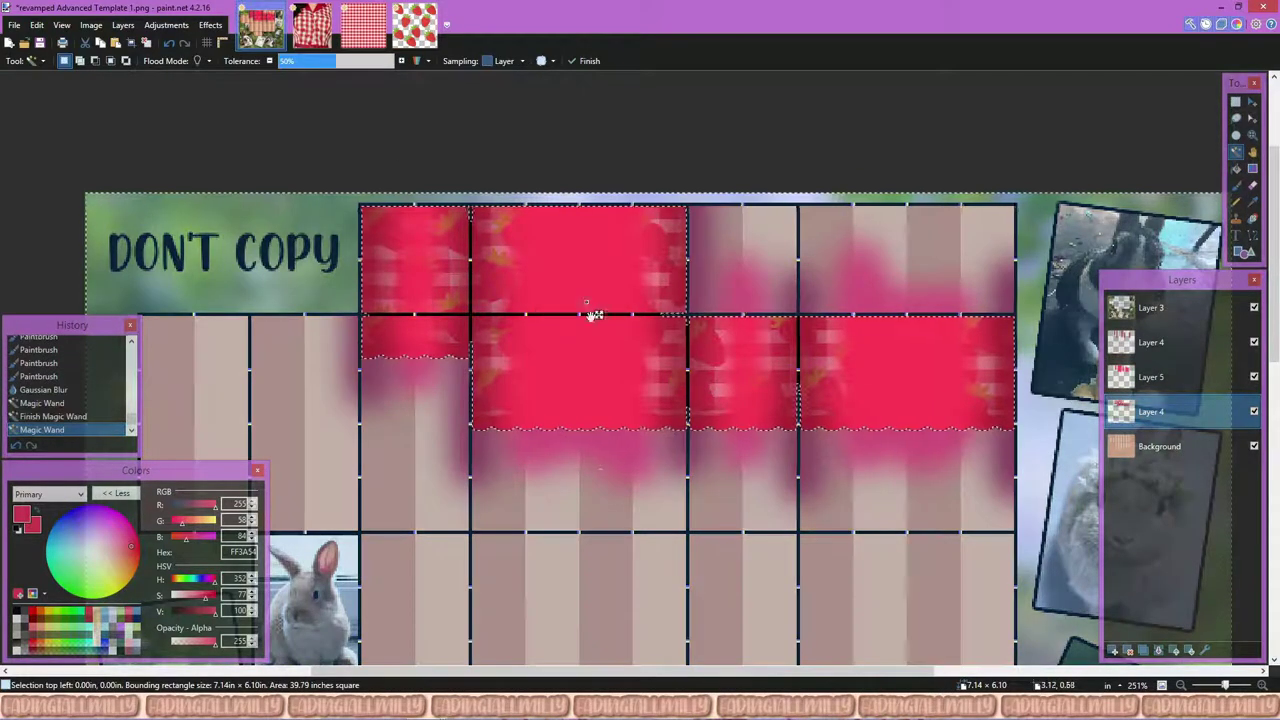
{"action": "key", "text": "BackSpace"}
{"action": "key", "text": "BackSpace"}
{"action": "key", "text": "s"}
Step: Hide the pink layer and set the edge-shadow layer to Multiply with an opacity of 91
{"action": "left_click", "coordinate": [1254, 376]}
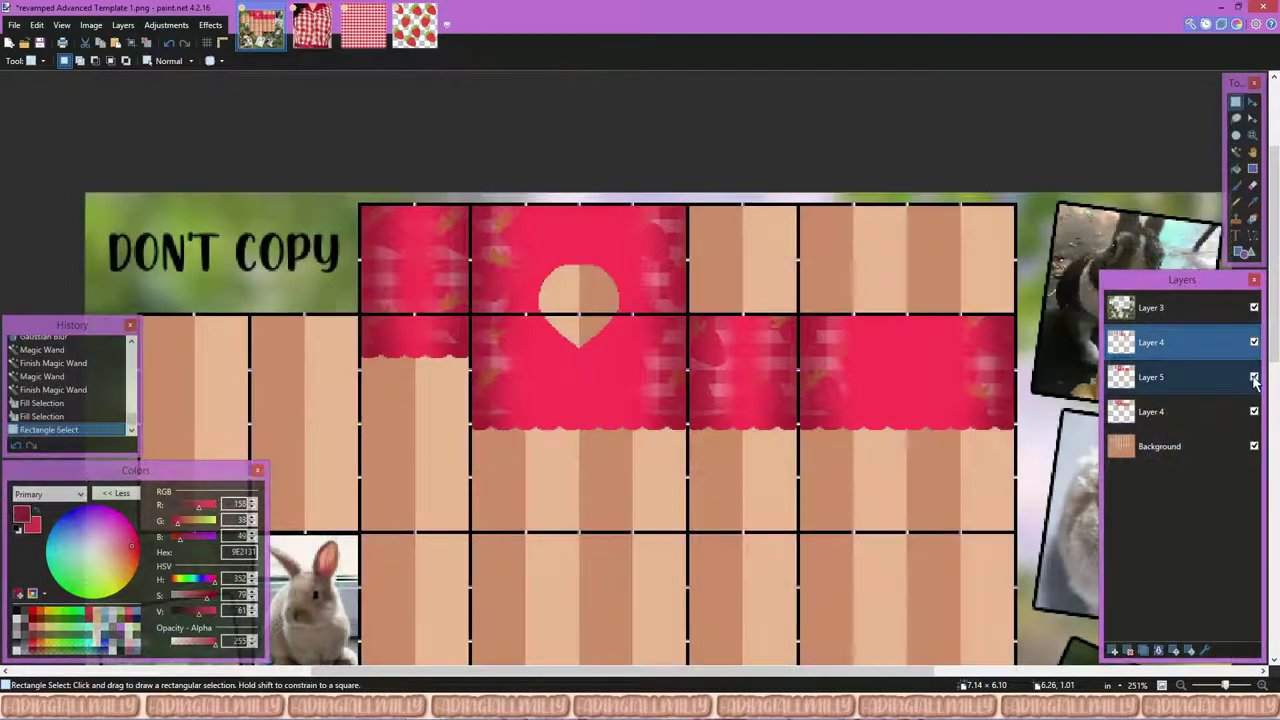
{"action": "double_click", "coordinate": [1150, 342]}
{"action": "left_click_drag", "start_coordinate": [655, 278], "coordinate": [845, 218]}
{"action": "left_click", "coordinate": [768, 296]}
{"action": "left_click", "coordinate": [775, 250]}
{"action": "left_click_drag", "start_coordinate": [869, 328], "coordinate": [820, 328]}
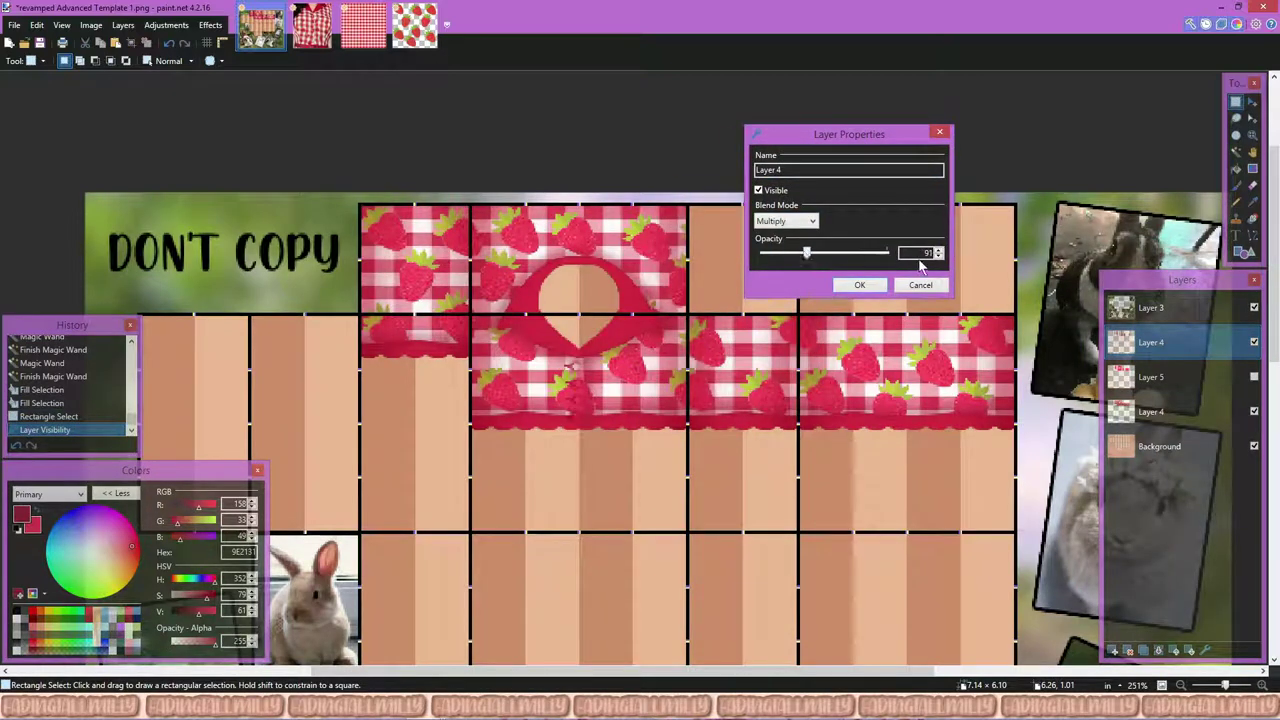
{"action": "left_click", "coordinate": [842, 360]}
Step: Show the pink highlight layer and set its opacity to 86 in Normal blend mode
{"action": "left_click", "coordinate": [1254, 376]}
{"action": "double_click", "coordinate": [1150, 376]}
{"action": "left_click", "coordinate": [578, 349]}
{"action": "left_click", "coordinate": [578, 372]}
{"action": "left_click_drag", "start_coordinate": [642, 263], "coordinate": [832, 167]}
{"action": "left_click_drag", "start_coordinate": [869, 286], "coordinate": [791, 286]}
{"action": "left_click", "coordinate": [769, 254]}
{"action": "left_click", "coordinate": [762, 268]}
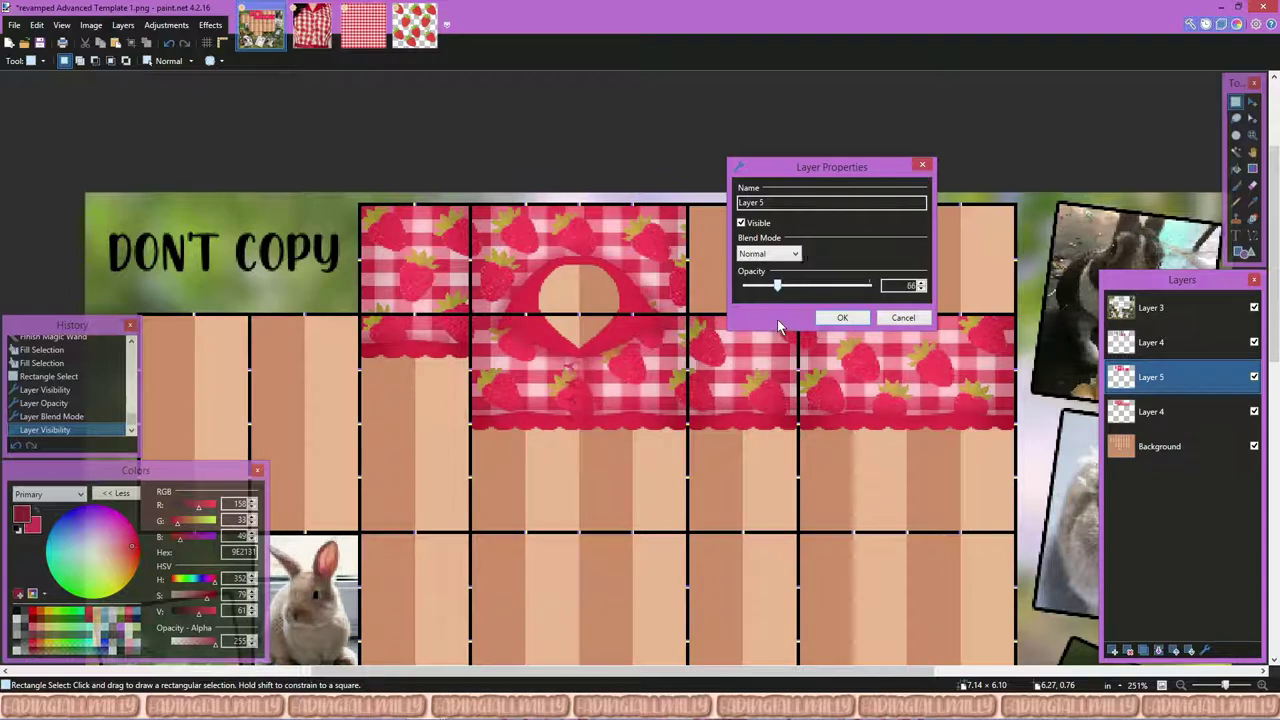
{"action": "left_click", "coordinate": [842, 318]}
Step: Merge the edge-shadow and pink highlight layers down into the dress layer
{"action": "double_click", "coordinate": [1150, 376]}
{"action": "key", "text": "Escape"}
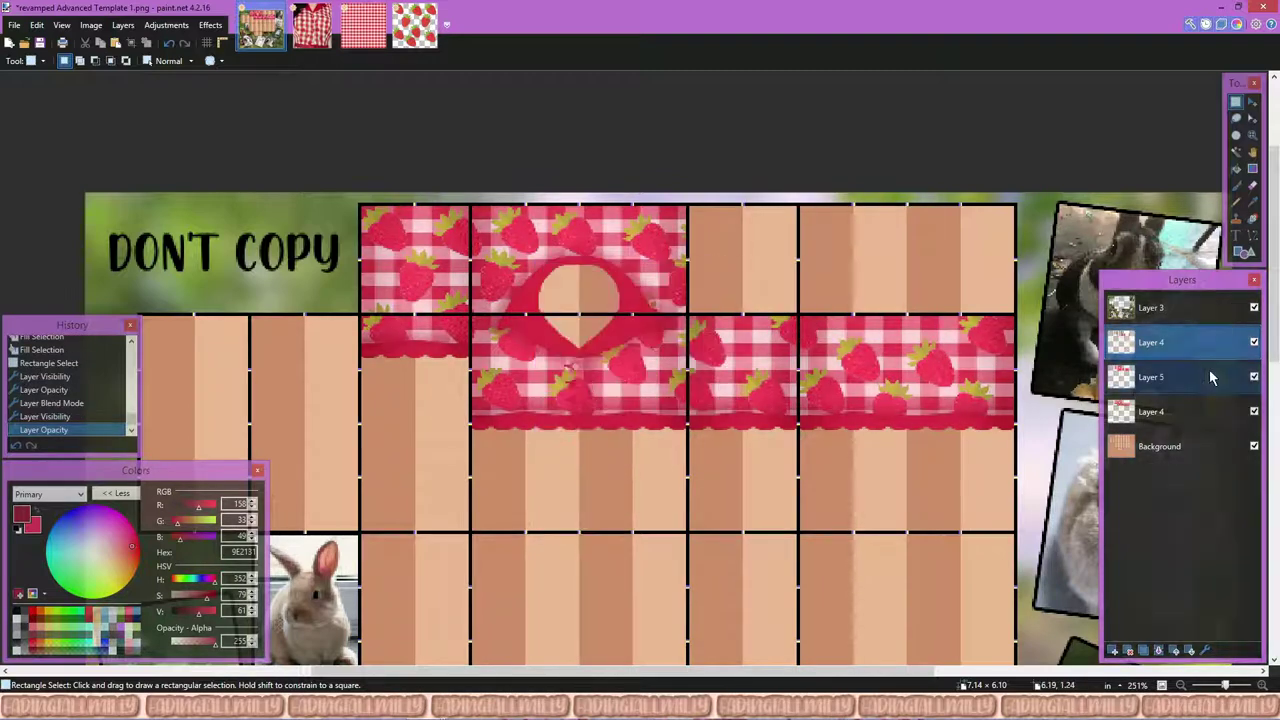
{"action": "key", "text": "ctrl+m"}
{"action": "key", "text": "ctrl+m"}
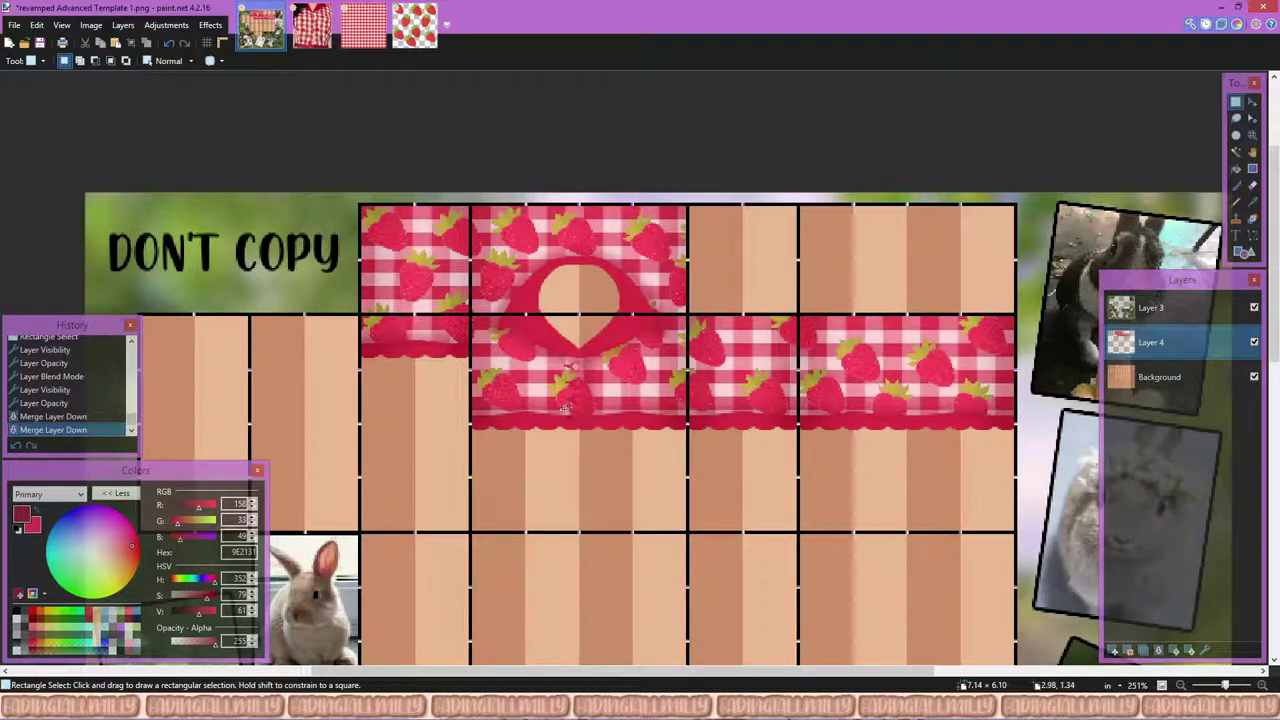
Step: On a new layer, paint scalloped fold shadows in dark red 6B1621 along half of the front hem, using brush width 2
{"action": "key", "text": "ctrl+shift+n"}
{"action": "key", "text": "b"}
{"action": "scroll", "coordinate": [564, 409], "scroll_direction": "up", "scroll_amount": 8}
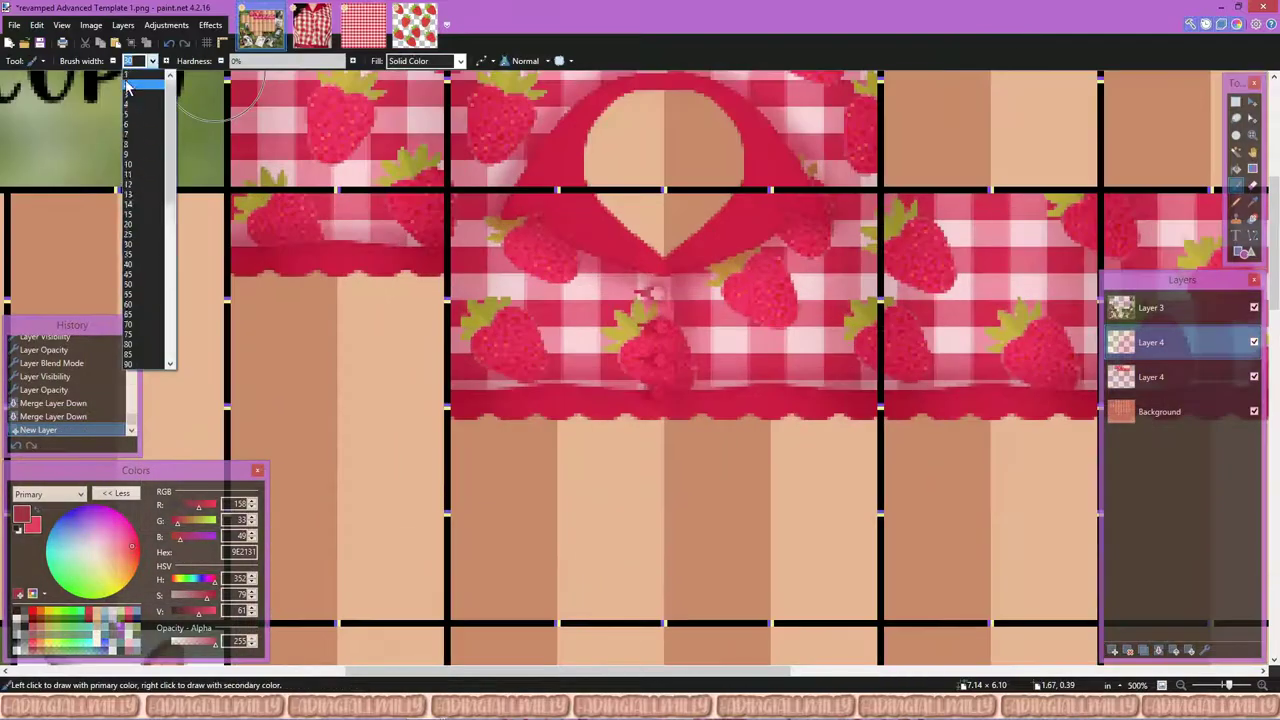
{"action": "left_click", "coordinate": [466, 360]}
{"action": "key", "text": "ctrl+z"}
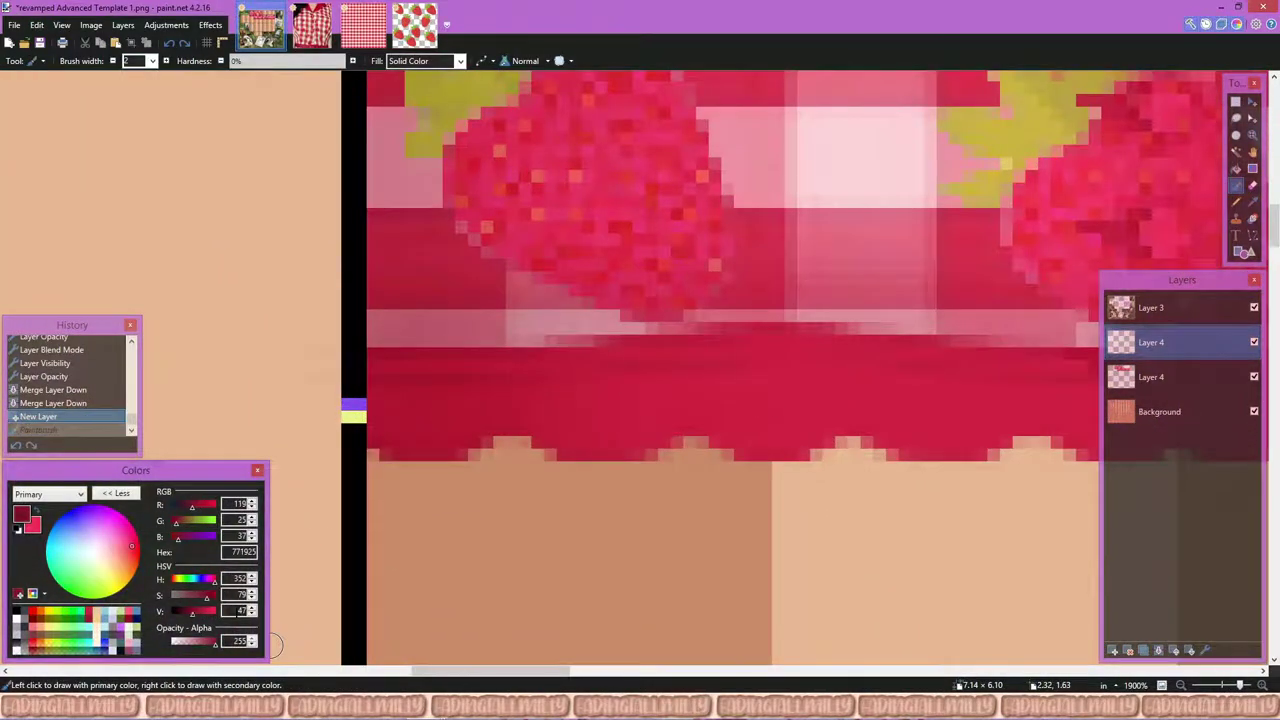
{"action": "left_click", "coordinate": [252, 615]}
{"action": "left_click_drag", "start_coordinate": [470, 345], "coordinate": [623, 443]}
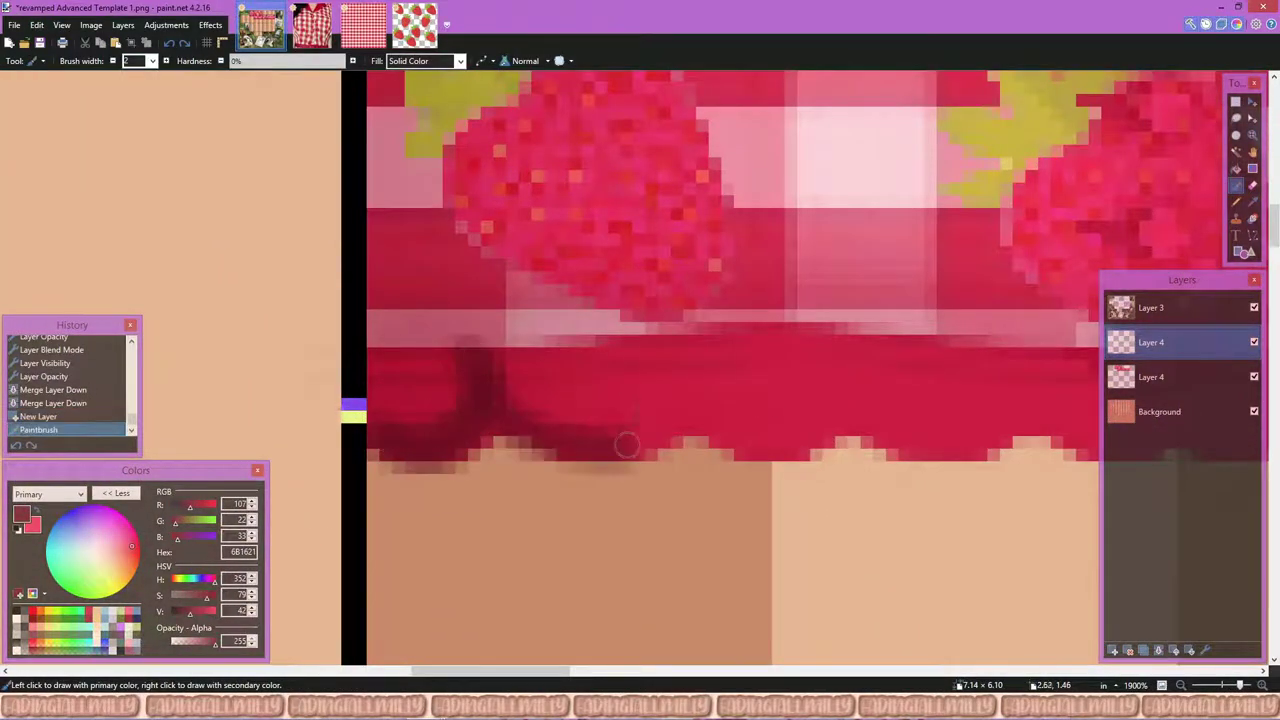
{"action": "mouse_move", "coordinate": [560, 345]}
{"action": "left_mouse_down"}
{"action": "mouse_move", "coordinate": [651, 351]}
{"action": "mouse_move", "coordinate": [735, 335]}
{"action": "left_mouse_up"}
{"action": "scroll", "coordinate": [651, 351], "scroll_direction": "right", "scroll_amount": 3}
{"action": "scroll", "coordinate": [660, 425], "scroll_direction": "down", "scroll_amount": 1}
{"action": "mouse_move", "coordinate": [660, 425]}
{"action": "left_mouse_down"}
{"action": "mouse_move", "coordinate": [740, 345]}
{"action": "mouse_move", "coordinate": [870, 345]}
{"action": "left_mouse_up"}
{"action": "scroll", "coordinate": [700, 400], "scroll_direction": "down", "scroll_amount": 3}
Step: Apply a Gaussian Blur to the hem fold shadows and clear the parts that spill outside the dress
{"action": "left_click", "coordinate": [210, 24]}
{"action": "left_click", "coordinate": [456, 169]}
{"action": "left_click", "coordinate": [664, 378]}
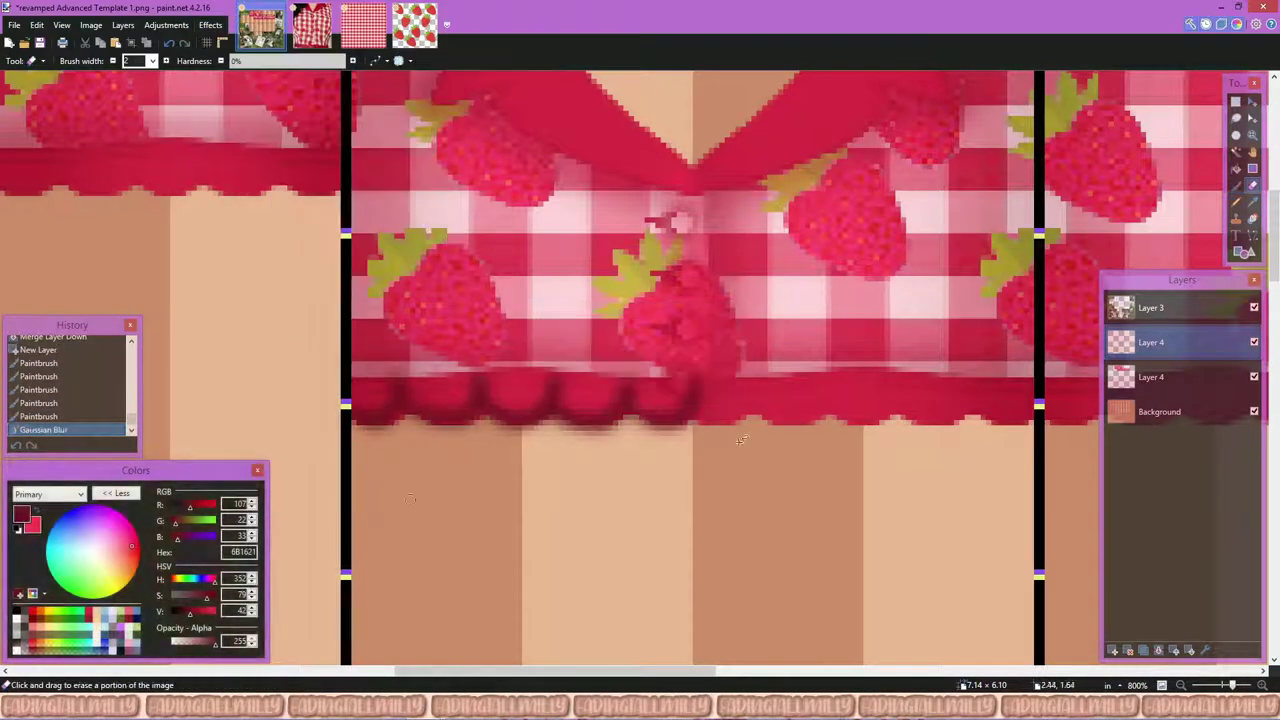
{"action": "key", "text": "s"}
{"action": "left_click", "coordinate": [569, 480]}
{"action": "key", "text": "BackSpace"}
Step: Trim the hem fold shadows with an eraser of width 4 and duplicate the shaded half of the front hem
{"action": "key", "text": "e"}
{"action": "scroll", "coordinate": [600, 350], "scroll_direction": "up", "scroll_amount": 3}
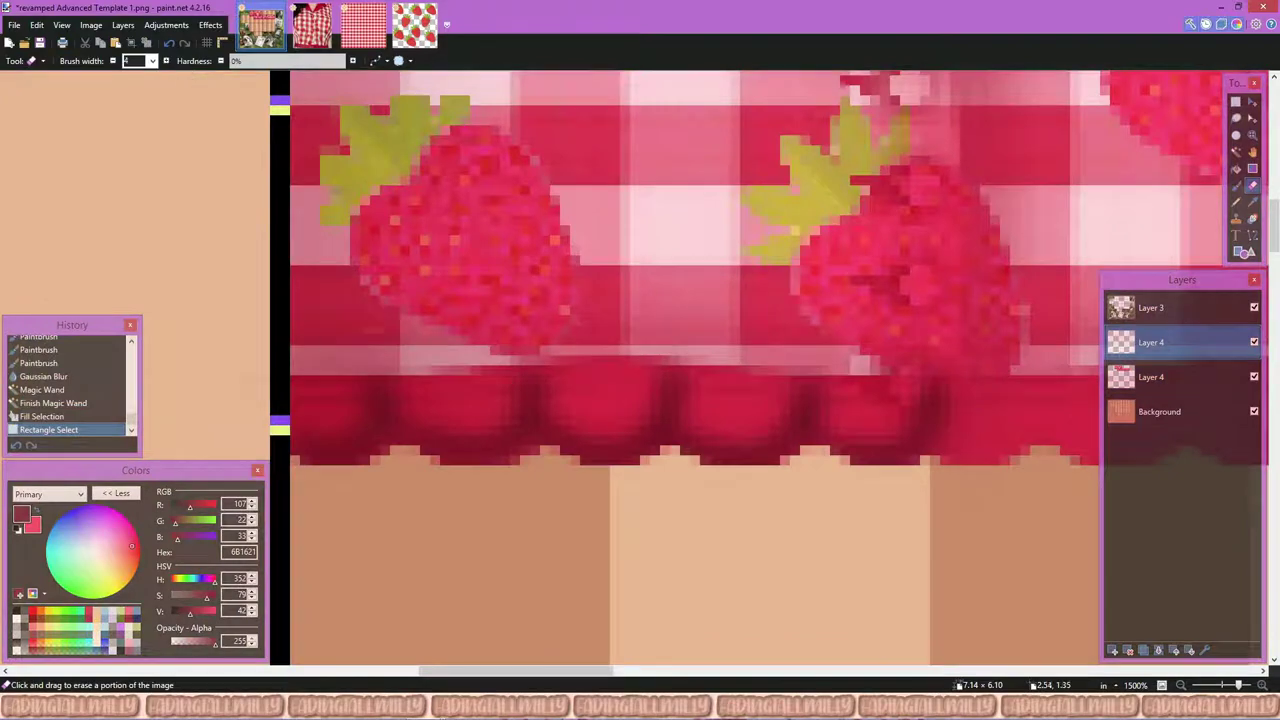
{"action": "scroll", "coordinate": [640, 360], "scroll_direction": "down", "scroll_amount": 5}
{"action": "scroll", "coordinate": [640, 360], "scroll_direction": "up", "scroll_amount": 3}
{"action": "key", "text": "ctrl+v"}
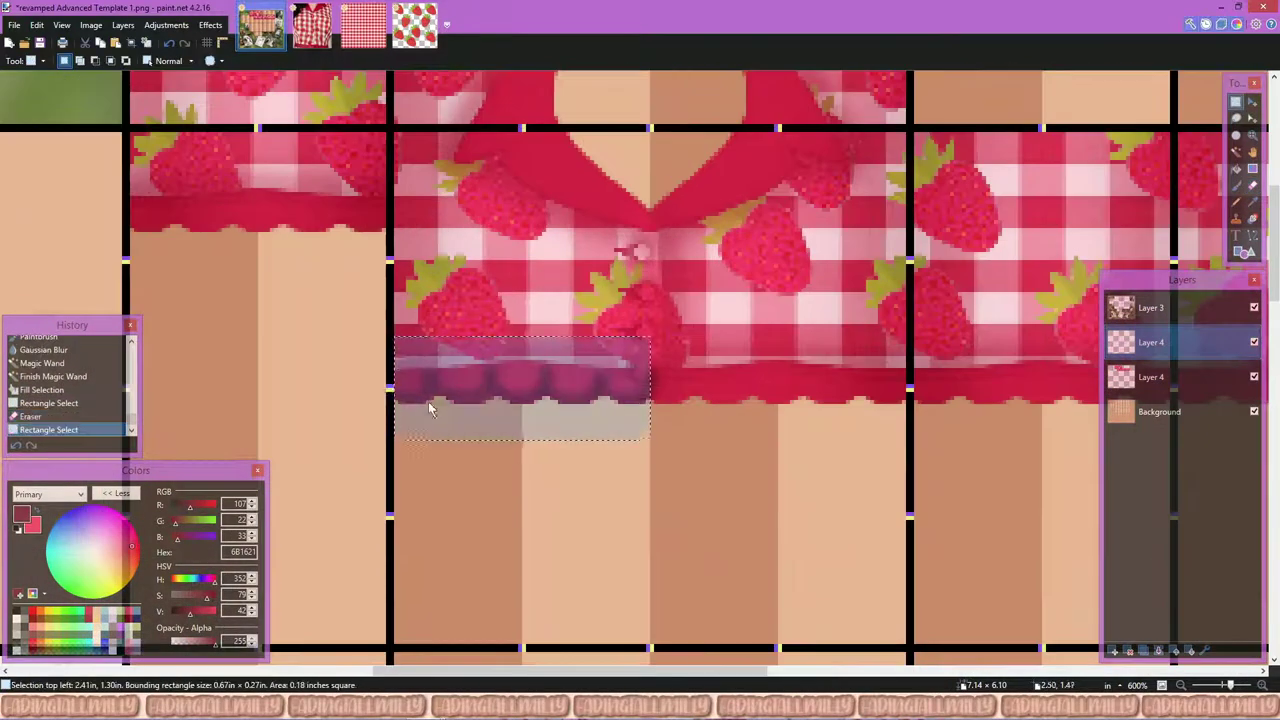
Step: Duplicate the scalloped trim shading from the front panel's left half onto its right half
{"action": "left_click_drag", "start_coordinate": [533, 409], "coordinate": [785, 408]}
{"action": "scroll", "coordinate": [785, 408], "scroll_direction": "down", "scroll_amount": 3}
{"action": "scroll", "coordinate": [640, 360], "scroll_direction": "up", "scroll_amount": 3}
{"action": "key", "text": "s"}
Step: Copy the shaded strip from the front trim's right half and paste it onto the adjacent side panel's trim
{"action": "left_click_drag", "start_coordinate": [514, 343], "coordinate": [749, 446]}
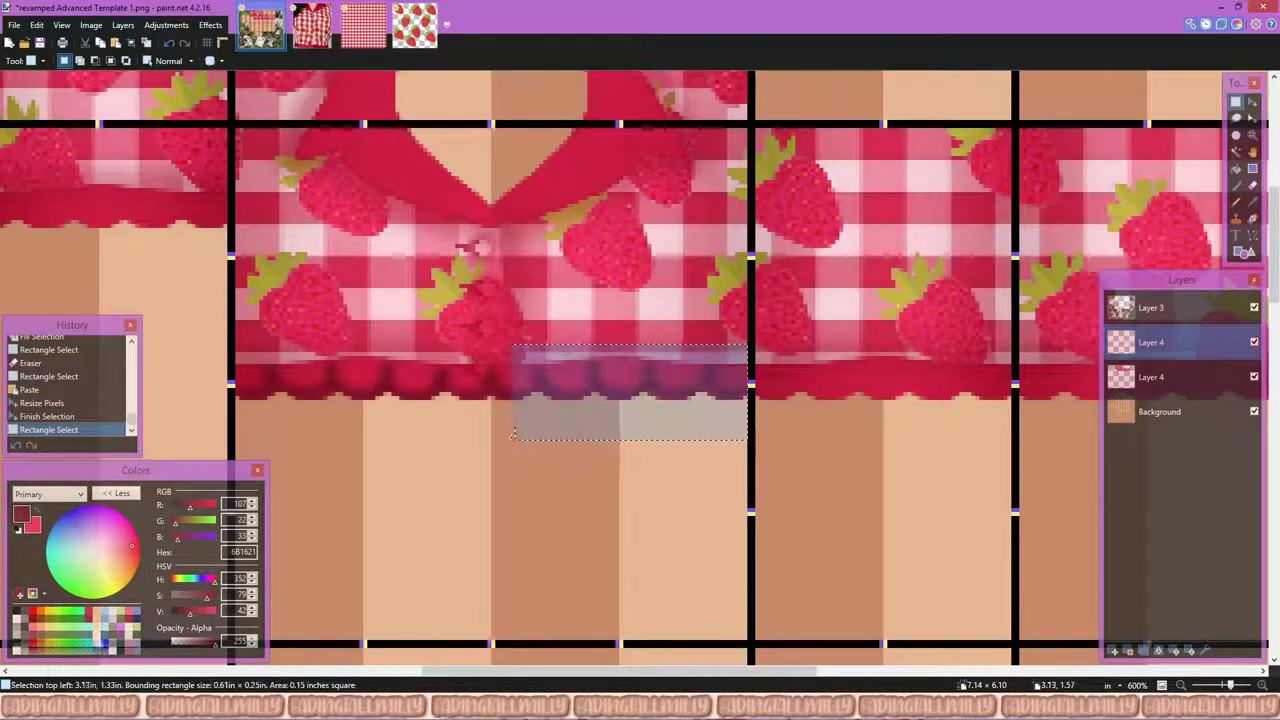
{"action": "key", "text": "ctrl+c"}
{"action": "key", "text": "ctrl+v"}
{"action": "key", "text": "s"}
Step: Copy the shaded trim across the back panel and the separate panel left of the front, then deselect
{"action": "scroll", "coordinate": [977, 401], "scroll_direction": "down", "scroll_amount": 2}
{"action": "left_click_drag", "start_coordinate": [285, 390], "coordinate": [768, 452]}
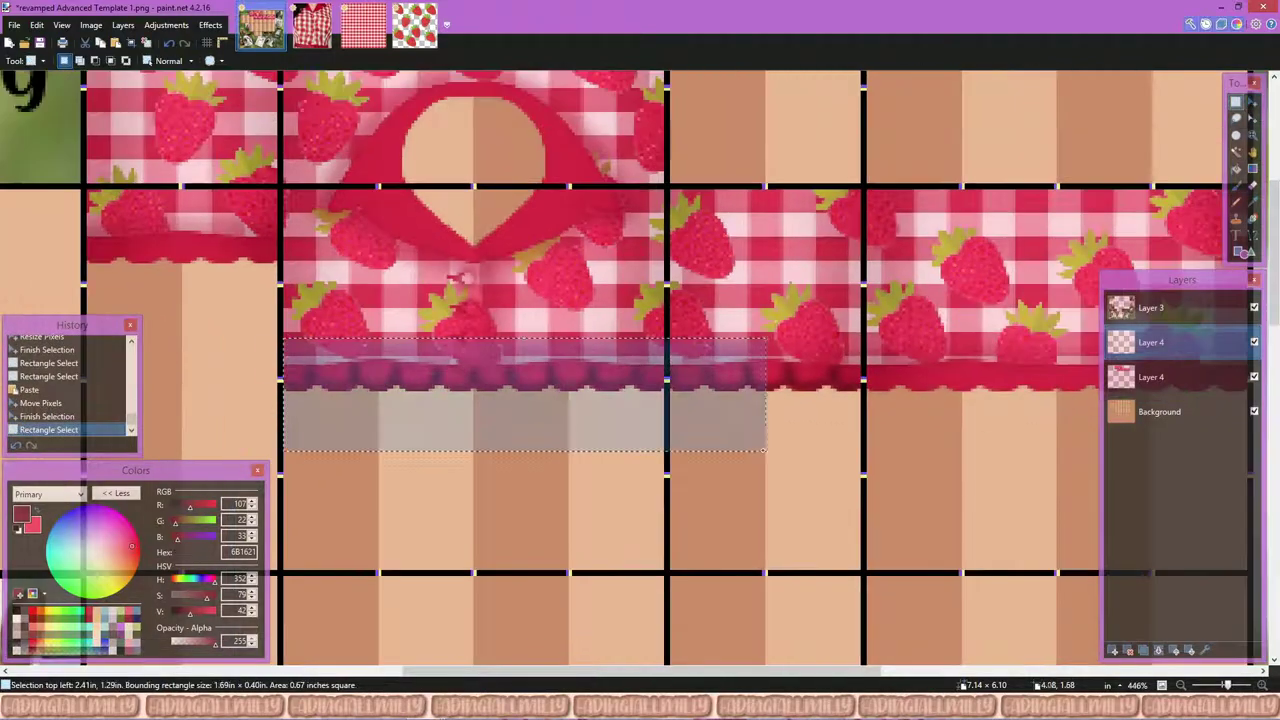
{"action": "key", "text": "ctrl+v"}
{"action": "key", "text": "ctrl+d"}
{"action": "scroll", "coordinate": [380, 374], "scroll_direction": "up", "scroll_amount": 2}
{"action": "key", "text": "ctrl+v"}
{"action": "scroll", "coordinate": [534, 363], "scroll_direction": "down", "scroll_amount": 3}
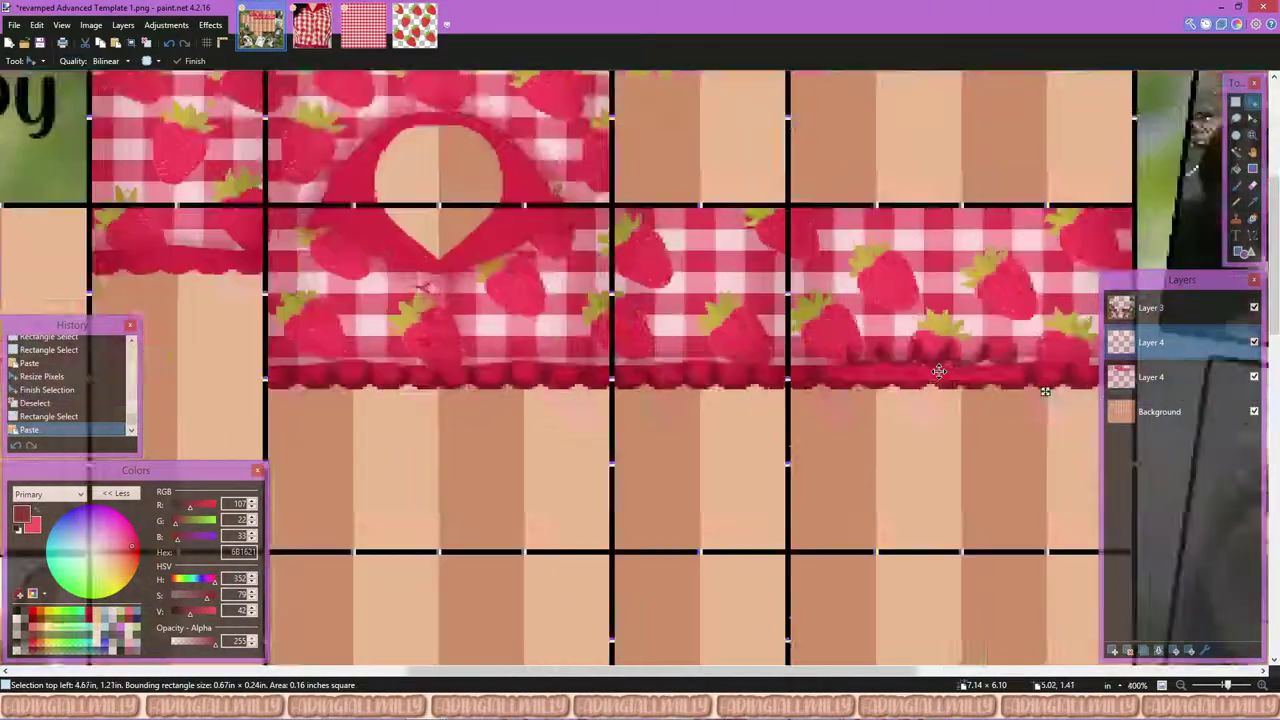
{"action": "scroll", "coordinate": [534, 363], "scroll_direction": "up", "scroll_amount": 3}
{"action": "scroll", "coordinate": [534, 363], "scroll_direction": "down", "scroll_amount": 4}
{"action": "key", "text": "ctrl+d"}
Step: Set the trim shading layer's blend mode to Multiply and reduce its opacity
{"action": "scroll", "coordinate": [625, 295], "scroll_direction": "up", "scroll_amount": 3}
{"action": "key", "text": "F4"}
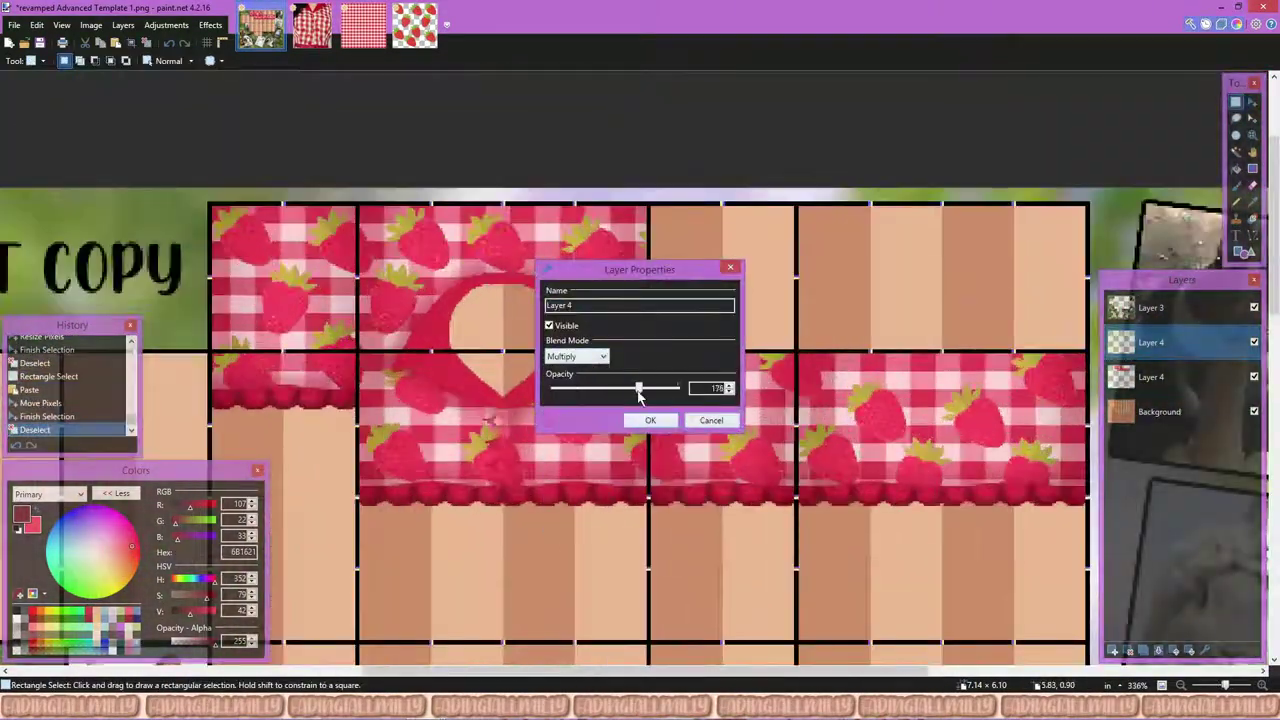
{"action": "left_click", "coordinate": [650, 420]}
Step: Add a new layer under the trim shading and paint soft FF3A54 highlight dots on the front trim's scallops, brush width 4
{"action": "key", "text": "ctrl+shift+n"}
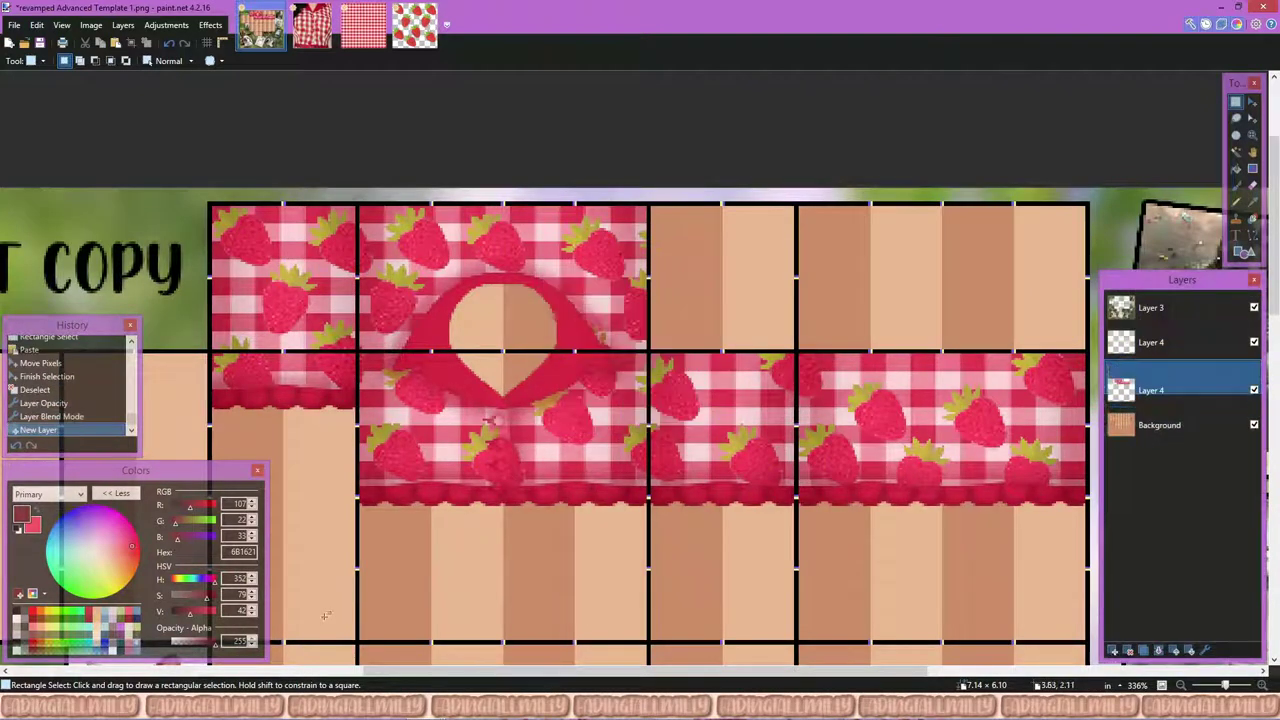
{"action": "key", "text": "b"}
{"action": "scroll", "coordinate": [683, 627], "scroll_direction": "up", "scroll_amount": 5}
{"action": "scroll", "coordinate": [683, 627], "scroll_direction": "up", "scroll_amount": 2}
{"action": "left_click", "coordinate": [527, 493]}
{"action": "left_click", "coordinate": [725, 500]}
{"action": "scroll", "coordinate": [748, 463], "scroll_direction": "down", "scroll_amount": 1}
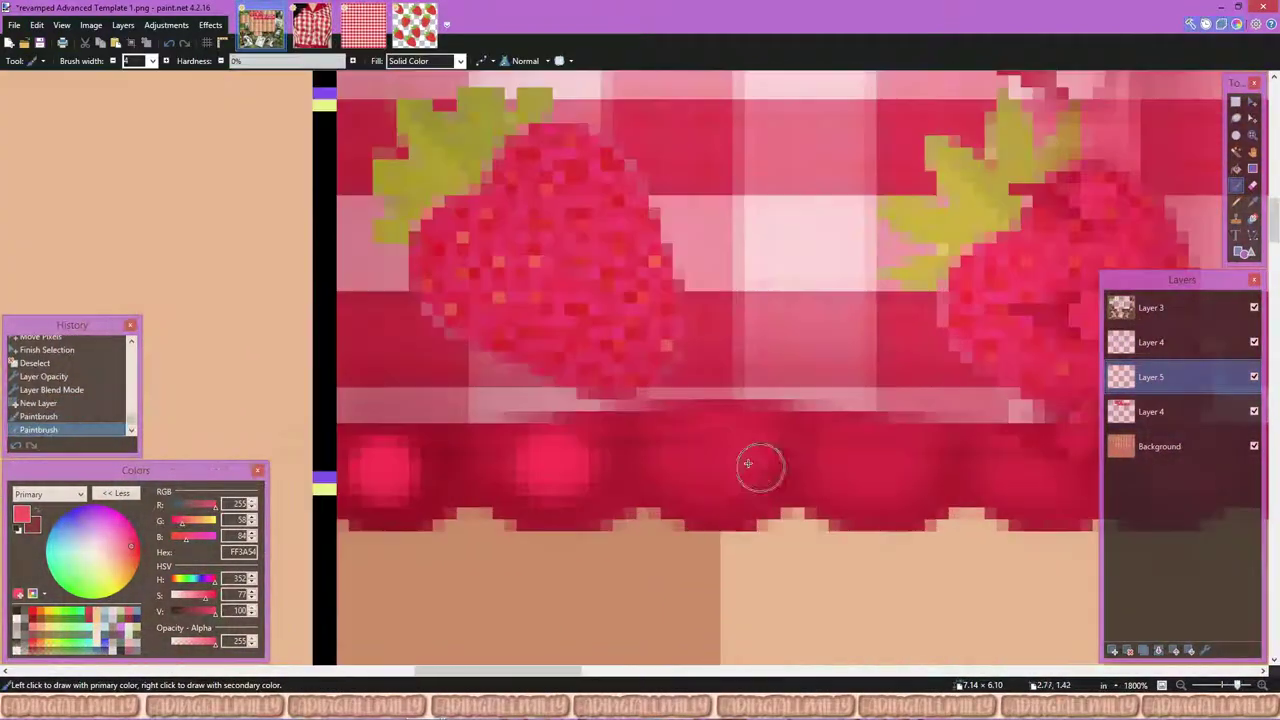
{"action": "scroll", "coordinate": [640, 400], "scroll_direction": "down", "scroll_amount": 2}
Step: Apply Gaussian Blur to the trim highlights and get the Eraser ready to clean up their edges
{"action": "key", "text": "ctrl+f"}
{"action": "key", "text": "e"}
{"action": "scroll", "coordinate": [640, 400], "scroll_direction": "up", "scroll_amount": 2}
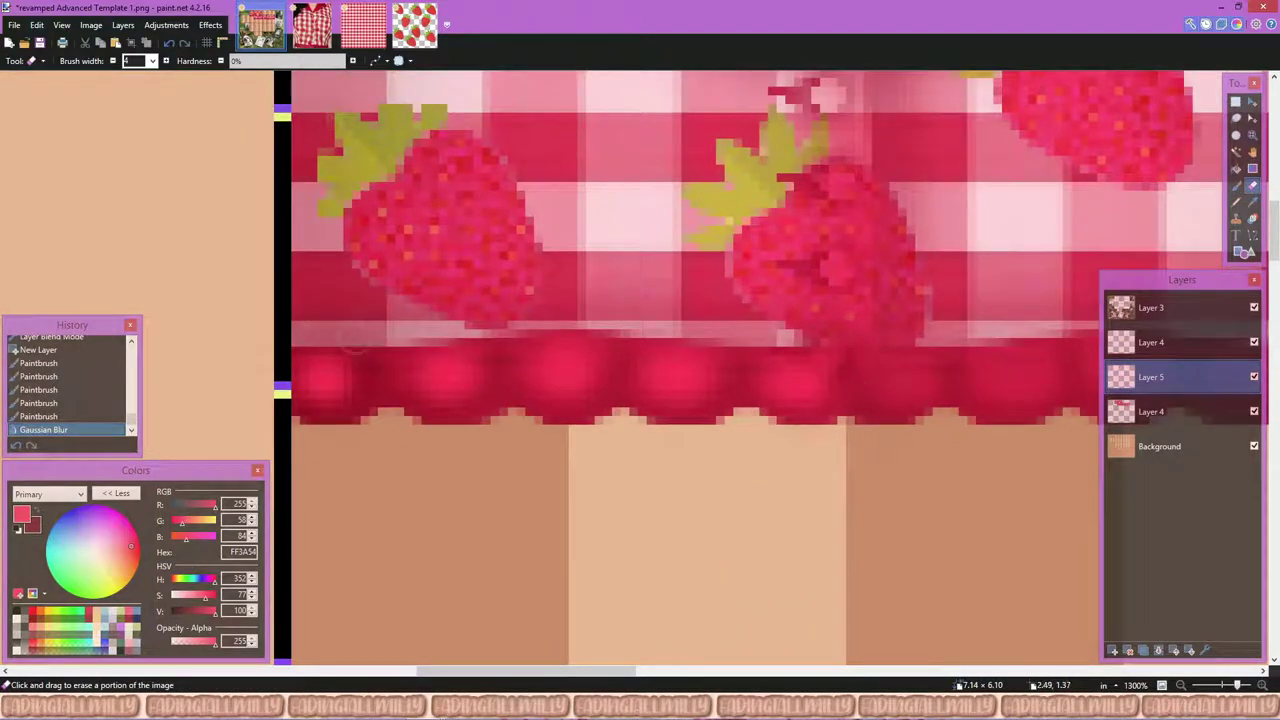
Step: Copy the blurred highlight strip along the remaining front, side and back trim and the separate panel left of the front
{"action": "scroll", "coordinate": [640, 400], "scroll_direction": "down", "scroll_amount": 2}
{"action": "key", "text": "ctrl+v"}
{"action": "left_click_drag", "start_coordinate": [597, 443], "coordinate": [649, 400]}
{"action": "scroll", "coordinate": [1095, 383], "scroll_direction": "up", "scroll_amount": 2}
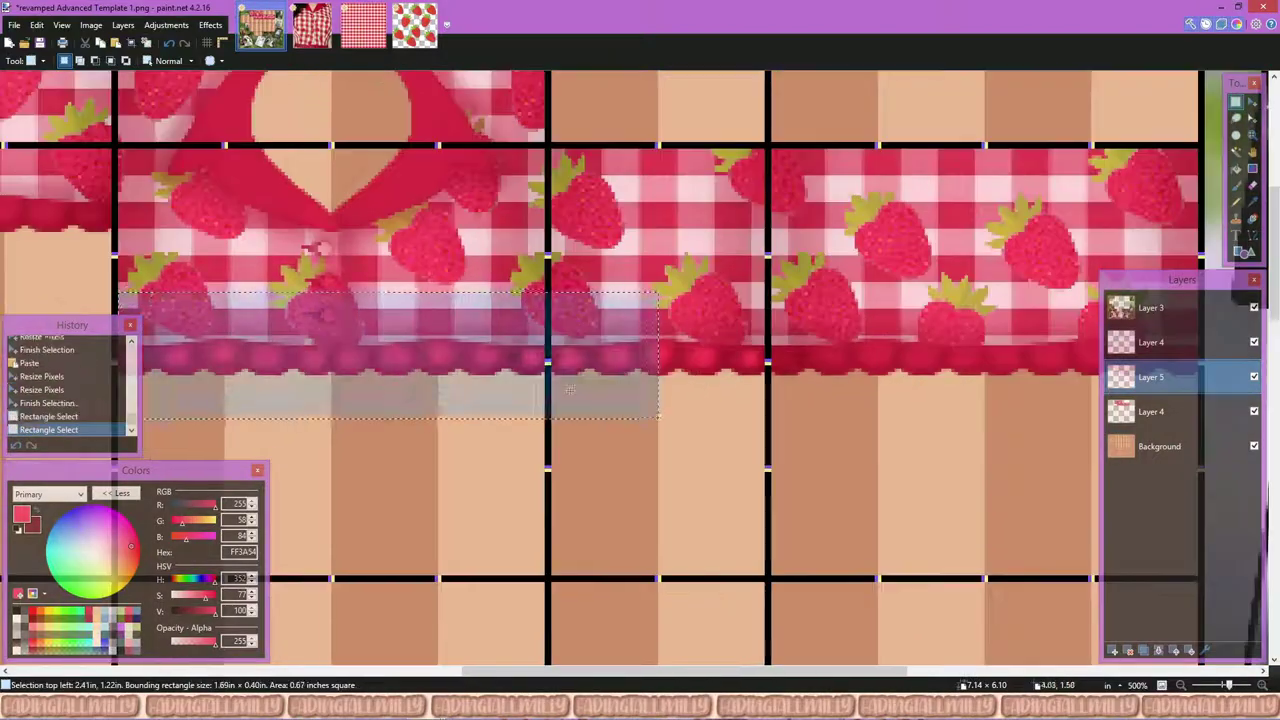
{"action": "scroll", "coordinate": [226, 395], "scroll_direction": "up", "scroll_amount": 1}
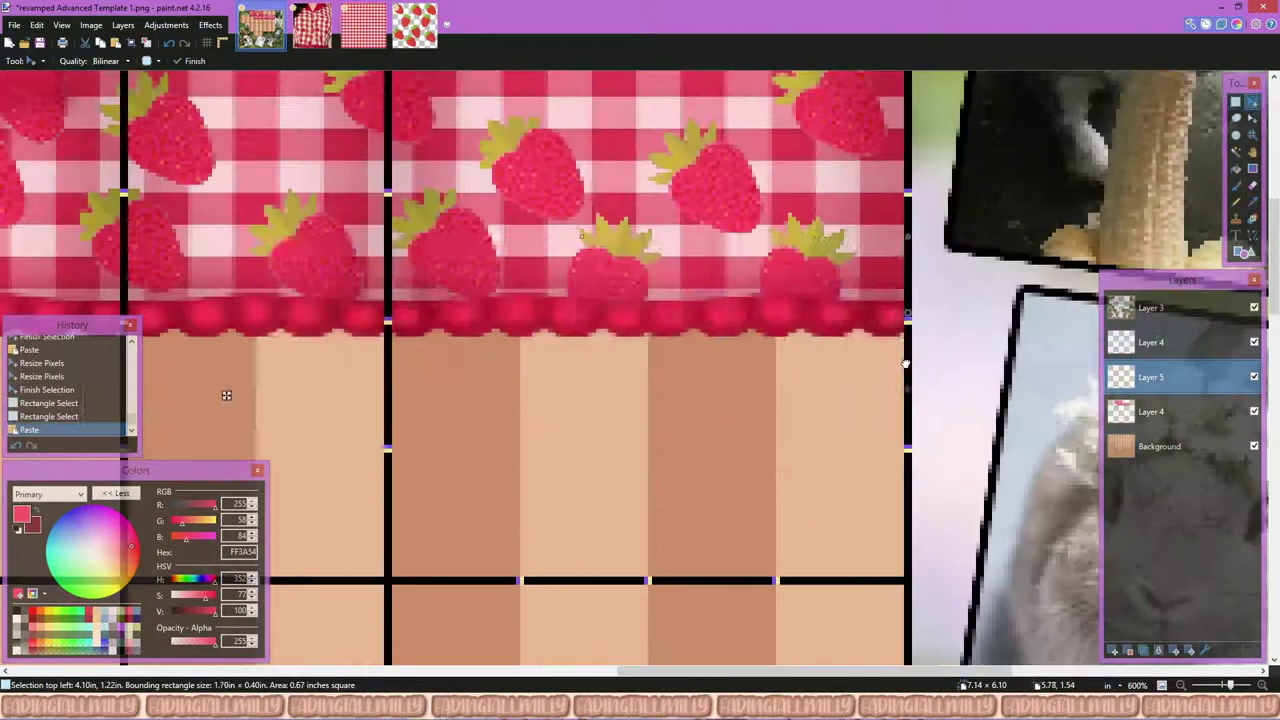
{"action": "scroll", "coordinate": [385, 282], "scroll_direction": "up", "scroll_amount": 1}
{"action": "left_click_drag", "start_coordinate": [385, 282], "coordinate": [385, 300]}
{"action": "scroll", "coordinate": [794, 362], "scroll_direction": "down", "scroll_amount": 4}
{"action": "scroll", "coordinate": [794, 362], "scroll_direction": "up", "scroll_amount": 5}
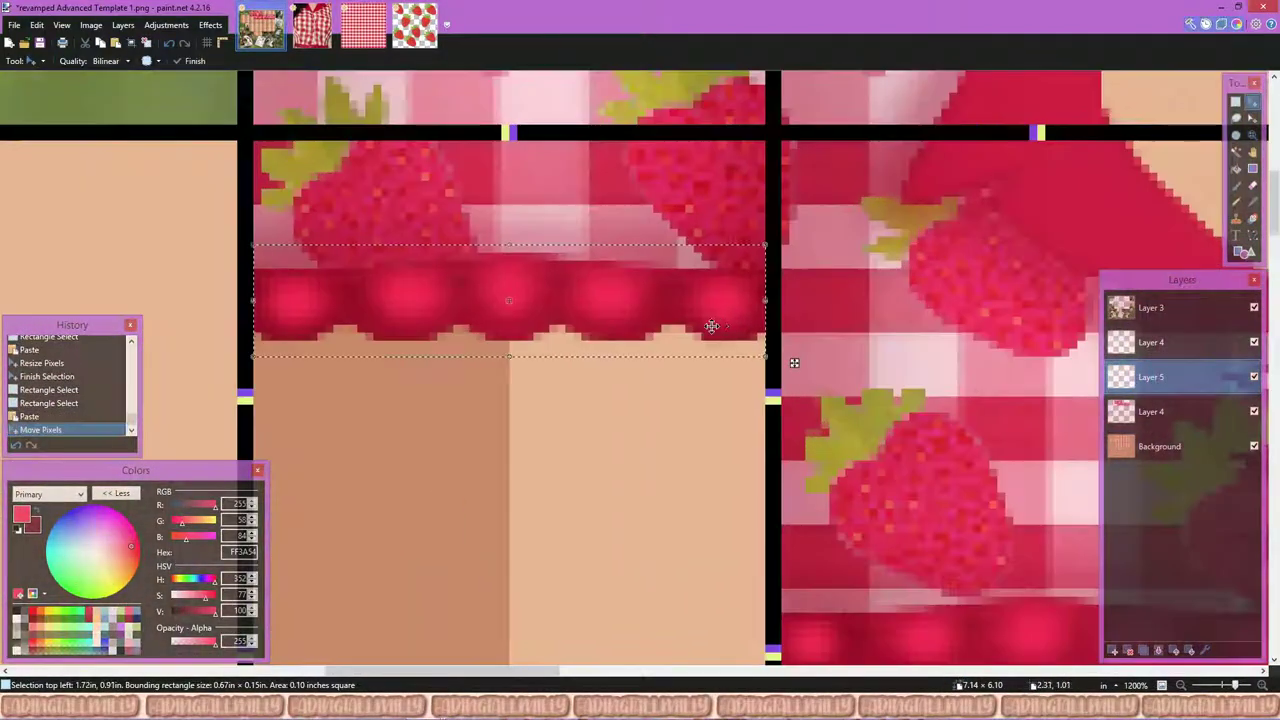
{"action": "scroll", "coordinate": [621, 331], "scroll_direction": "down", "scroll_amount": 6}
Step: Lower the opacity of the highlight layer, Layer 5, to 66
{"action": "key", "text": "F4"}
{"action": "left_click_drag", "start_coordinate": [678, 388], "coordinate": [585, 390]}
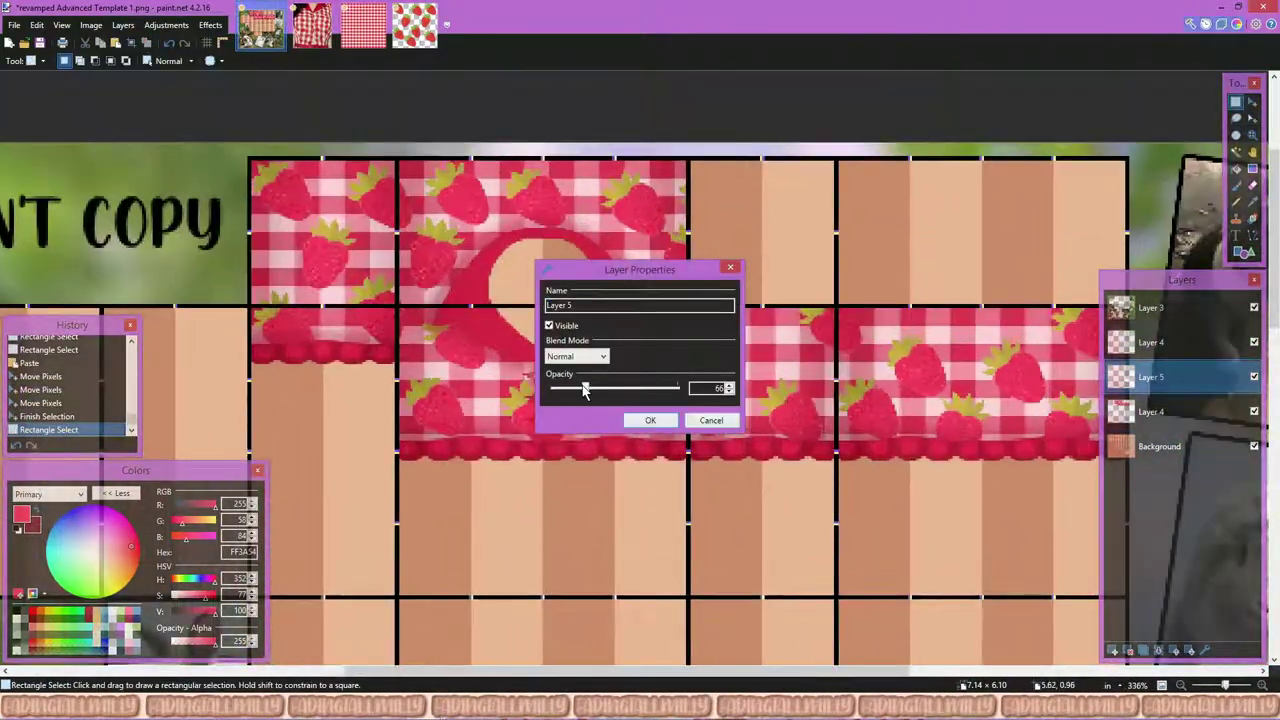
{"action": "key", "text": "Return"}
{"action": "scroll", "coordinate": [640, 400], "scroll_direction": "down", "scroll_amount": 3}
{"action": "scroll", "coordinate": [550, 432], "scroll_direction": "up", "scroll_amount": 3}
Step: Add a new layer above the trim shading and outline the collar's left half in dark red 6B1621, brush width 4
{"action": "key", "text": "ctrl+shift+n"}
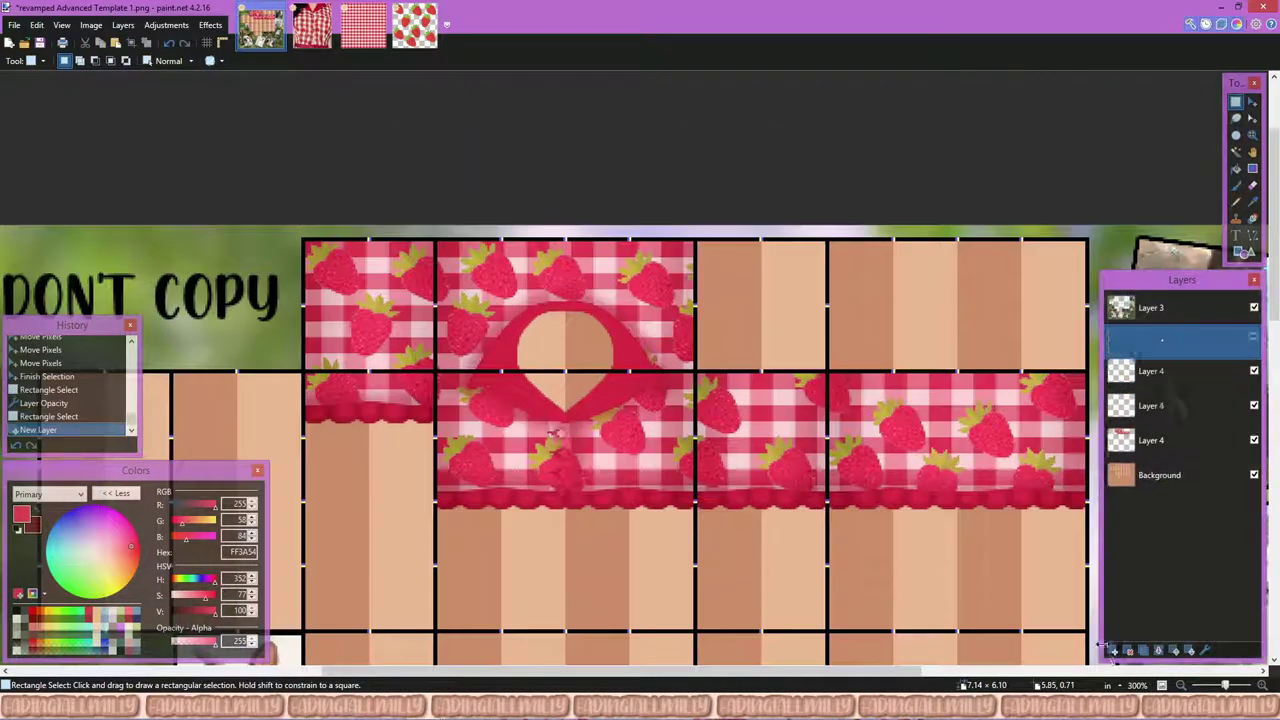
{"action": "key", "text": "b"}
{"action": "scroll", "coordinate": [531, 365], "scroll_direction": "up", "scroll_amount": 4}
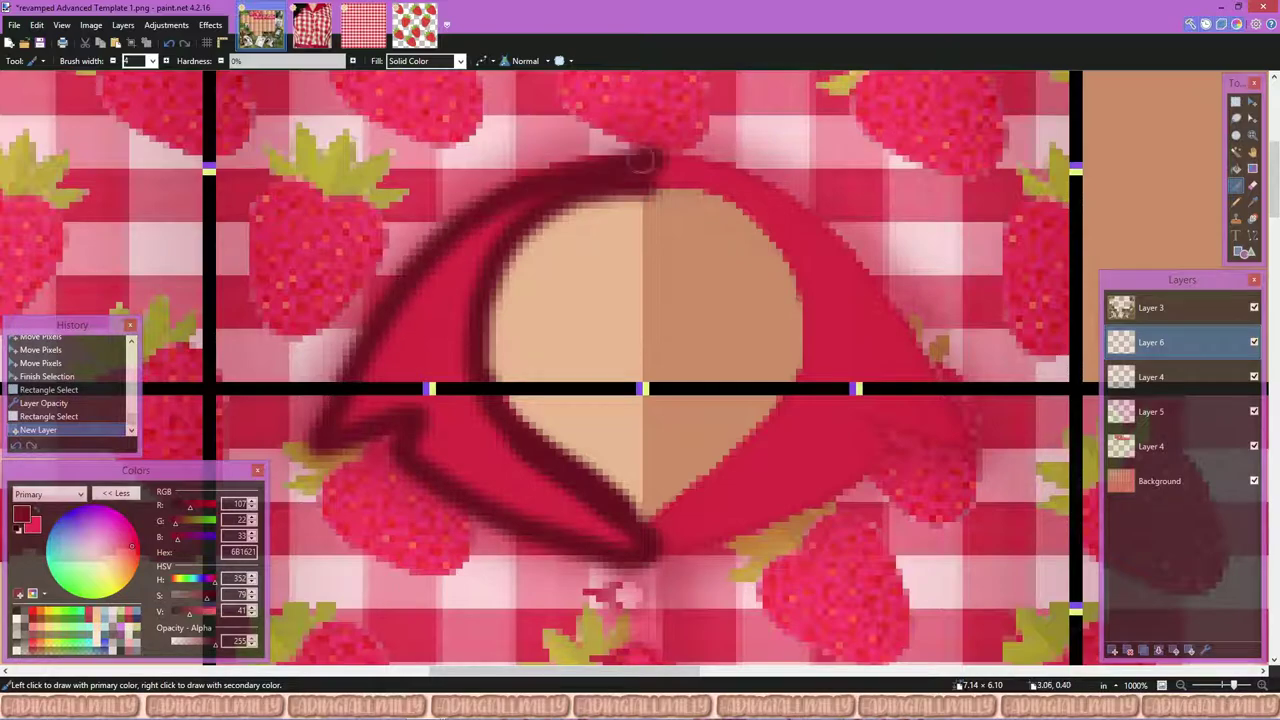
{"action": "left_click_drag", "start_coordinate": [645, 160], "coordinate": [640, 158]}
Step: Apply Gaussian Blur to the collar outline and erase shading outside its upper left edge, undoing the last erase
{"action": "key", "text": "ctrl+f"}
{"action": "key", "text": "e"}
{"action": "scroll", "coordinate": [660, 167], "scroll_direction": "up", "scroll_amount": 1}
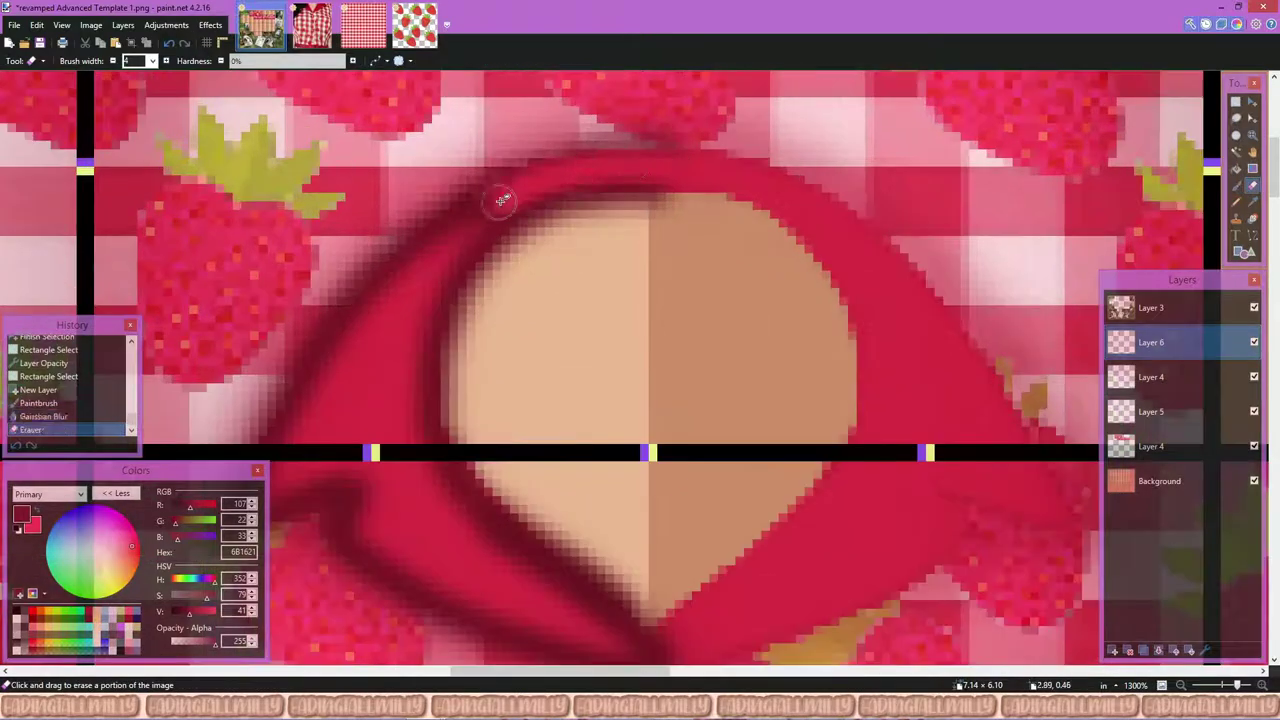
{"action": "scroll", "coordinate": [560, 240], "scroll_direction": "down", "scroll_amount": 6}
{"action": "scroll", "coordinate": [470, 250], "scroll_direction": "up", "scroll_amount": 5}
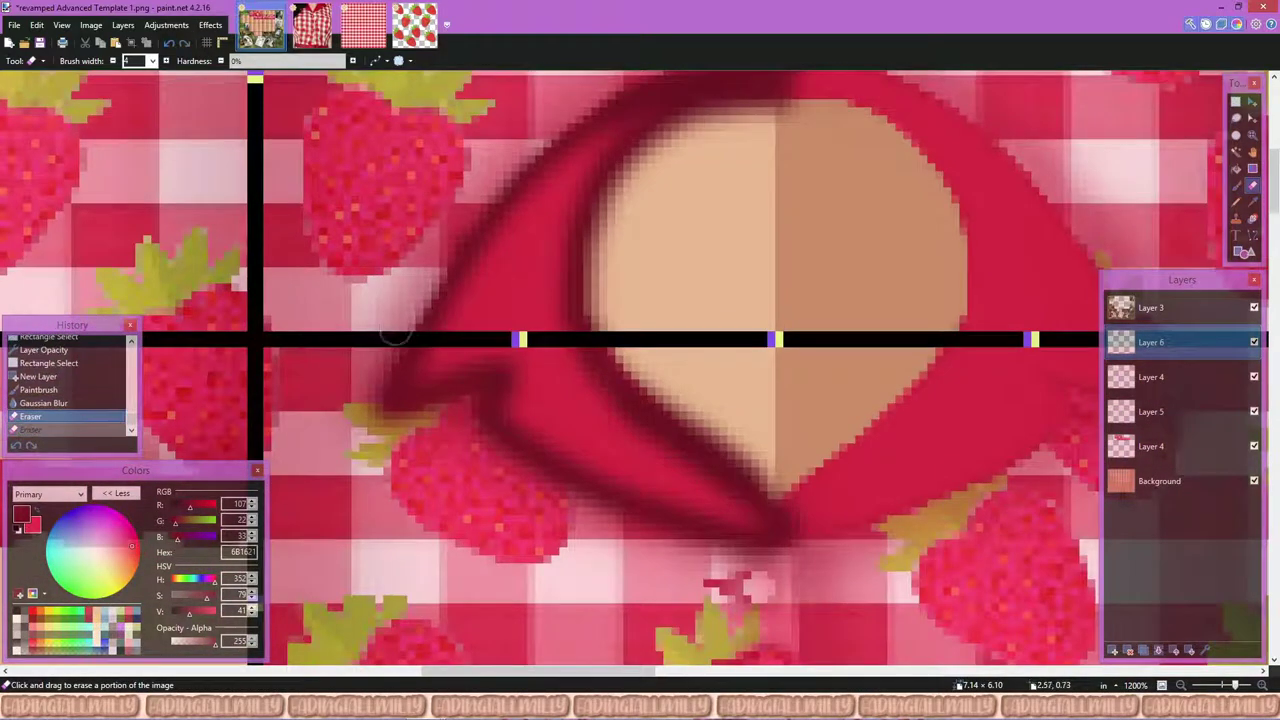
{"action": "scroll", "coordinate": [410, 430], "scroll_direction": "up", "scroll_amount": 3}
{"action": "key", "text": "ctrl+z"}
Step: Reduce Layer 6's opacity to reveal the collar's edge and erase shading spilling past its left tip with a finer eraser
{"action": "left_click", "coordinate": [1254, 307]}
{"action": "left_click", "coordinate": [1254, 307]}
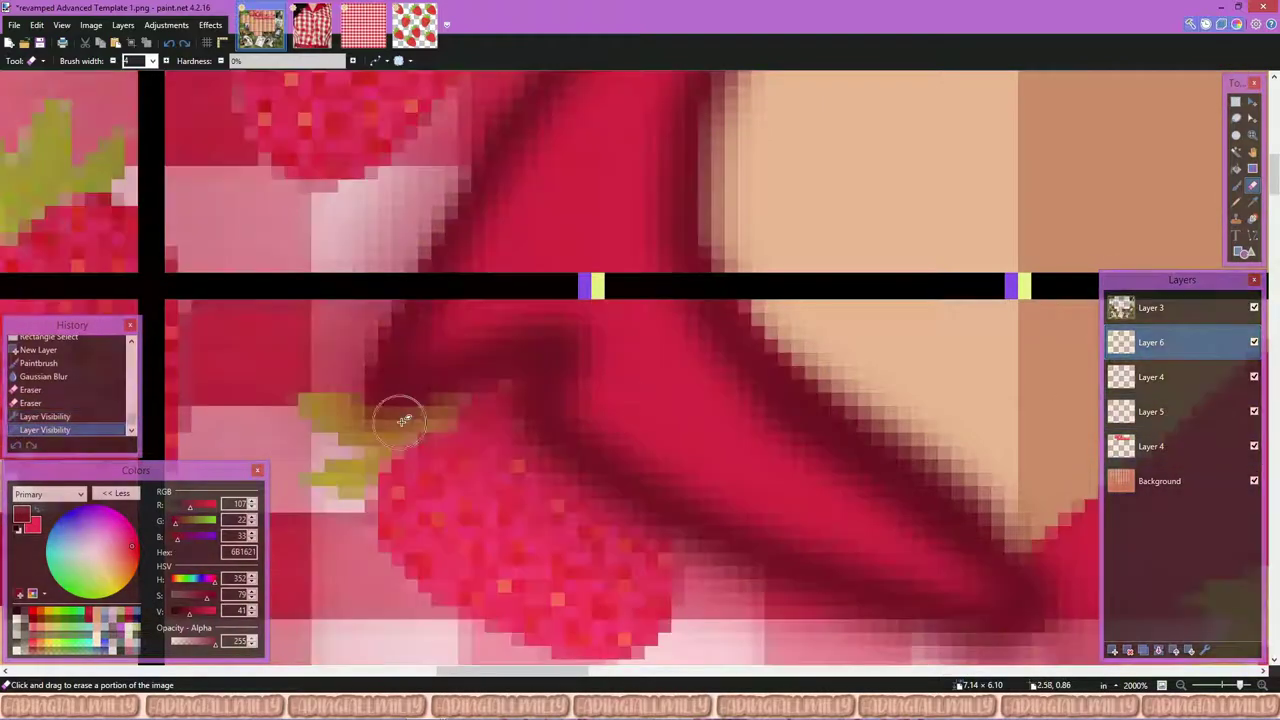
{"action": "double_click", "coordinate": [1150, 342]}
{"action": "left_click", "coordinate": [630, 421]}
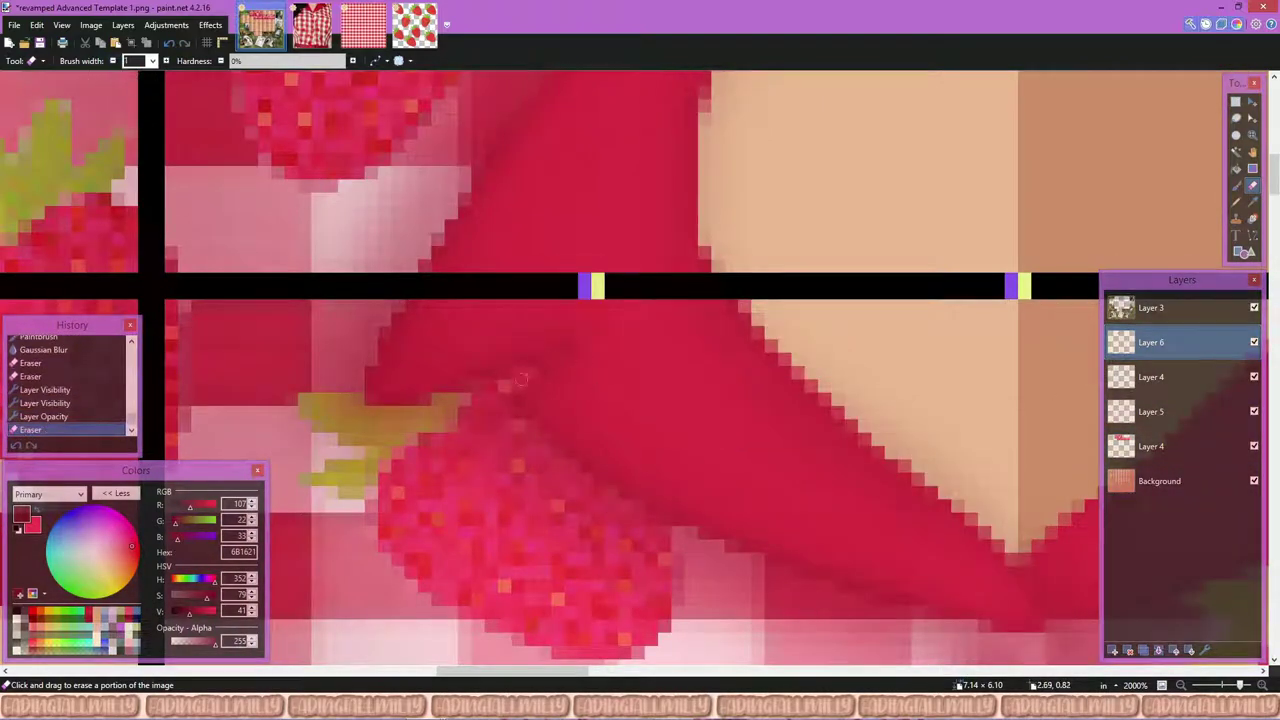
{"action": "scroll", "coordinate": [522, 378], "scroll_direction": "down", "scroll_amount": 5}
{"action": "scroll", "coordinate": [606, 537], "scroll_direction": "up", "scroll_amount": 4}
{"action": "left_click", "coordinate": [729, 614]}
Step: Check Layer 6 at higher opacity, lower it again, and erase the shading spilling below the collar's lower left edge
{"action": "key", "text": "F4"}
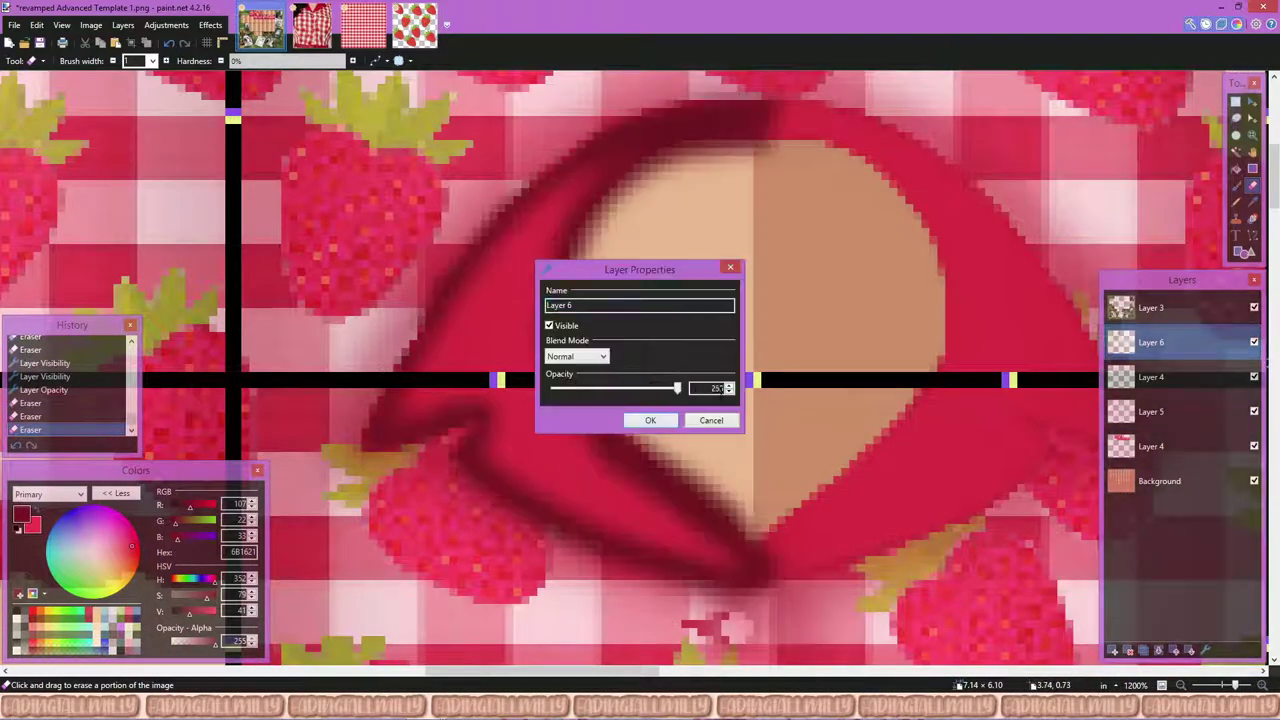
{"action": "key", "text": "Return"}
{"action": "key", "text": "F4"}
{"action": "key", "text": "Return"}
{"action": "scroll", "coordinate": [489, 457], "scroll_direction": "up", "scroll_amount": 2}
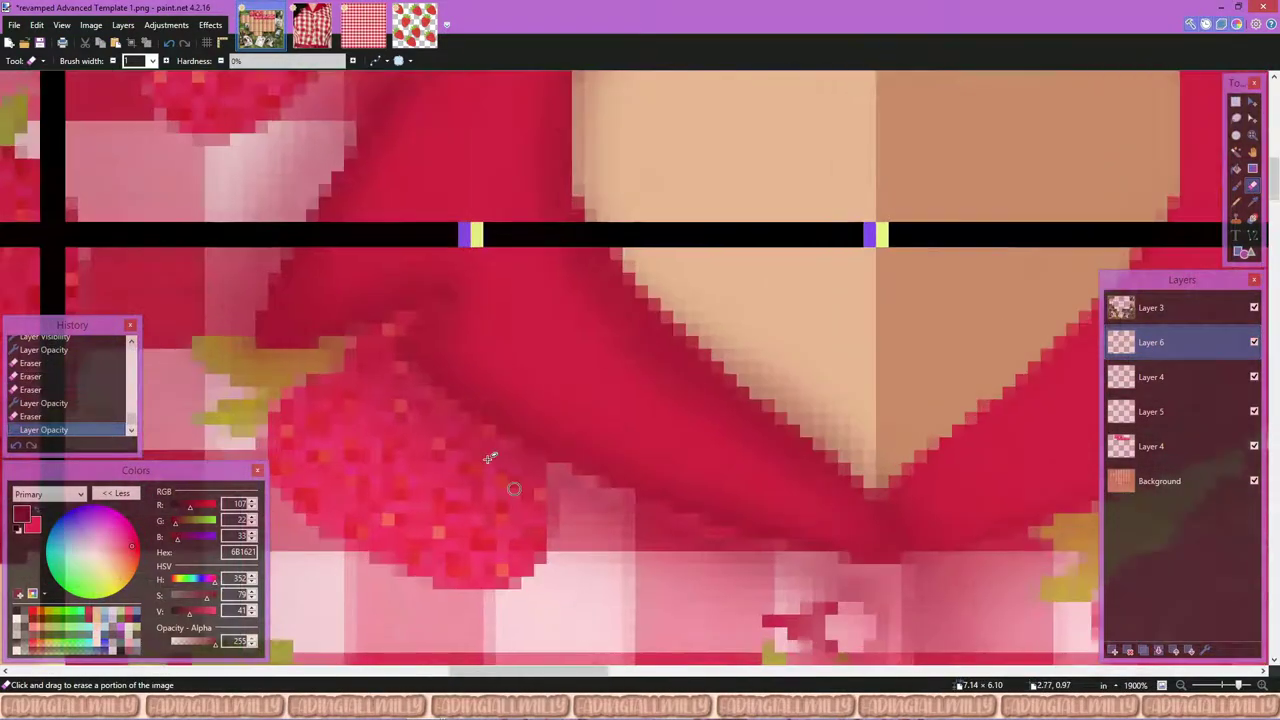
{"action": "scroll", "coordinate": [489, 457], "scroll_direction": "up", "scroll_amount": 1}
{"action": "scroll", "coordinate": [388, 355], "scroll_direction": "down", "scroll_amount": 4}
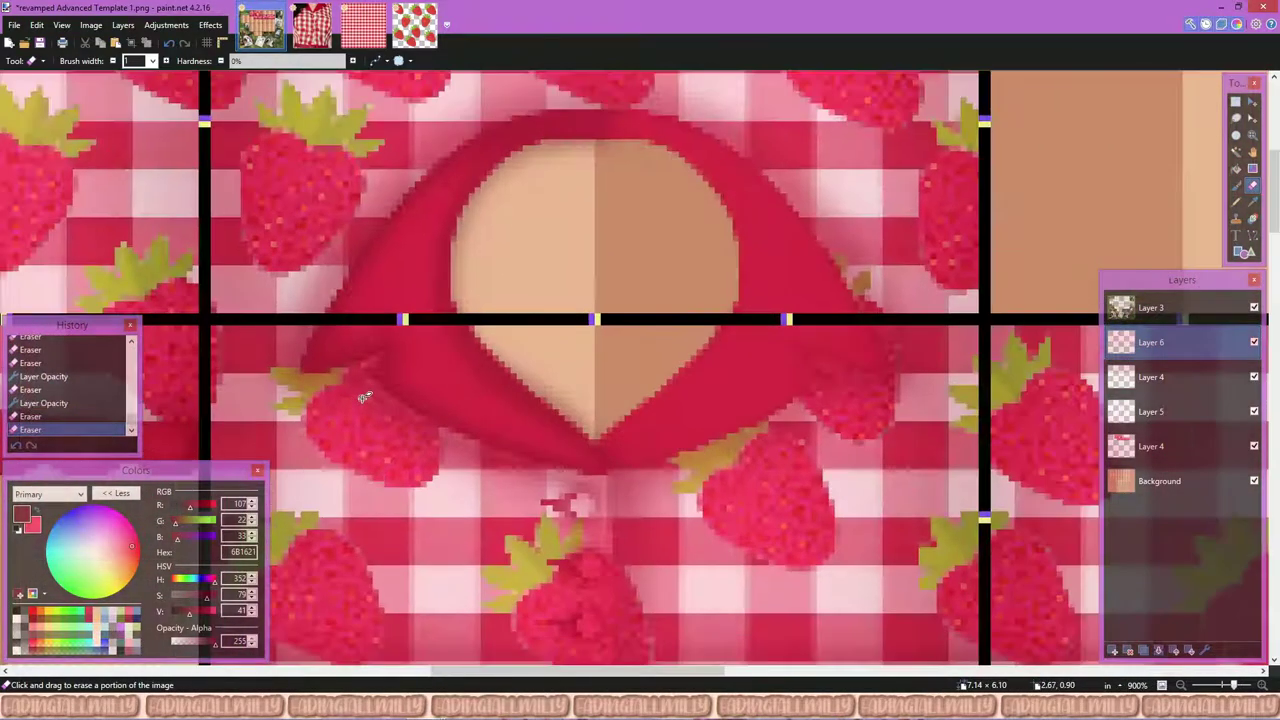
{"action": "scroll", "coordinate": [543, 508], "scroll_direction": "up", "scroll_amount": 4}
{"action": "left_click", "coordinate": [383, 346]}
{"action": "scroll", "coordinate": [357, 380], "scroll_direction": "down", "scroll_amount": 4}
Step: Restore Layer 6 to full opacity and erase the remaining spill along the collar's left outer edge with a width 3 eraser
{"action": "key", "text": "F4"}
{"action": "key", "text": "Return"}
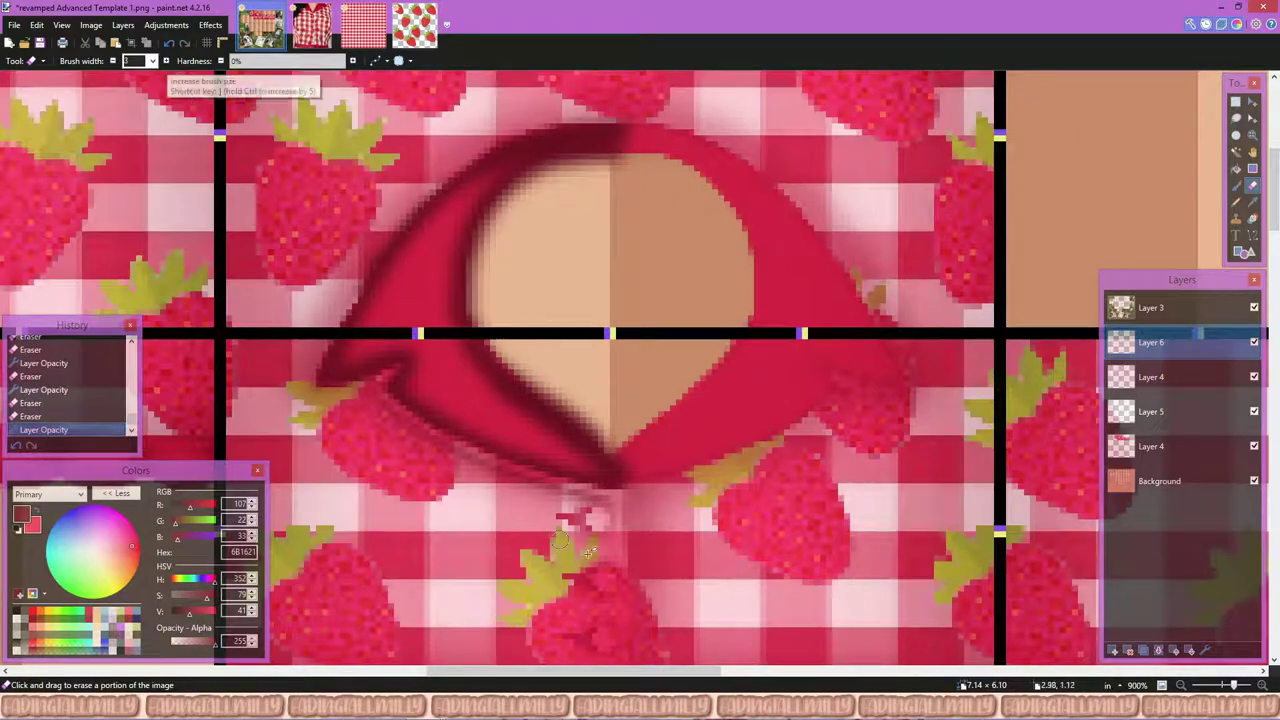
{"action": "scroll", "coordinate": [590, 550], "scroll_direction": "up", "scroll_amount": 4}
{"action": "left_click", "coordinate": [533, 392]}
{"action": "scroll", "coordinate": [795, 512], "scroll_direction": "down", "scroll_amount": 5}
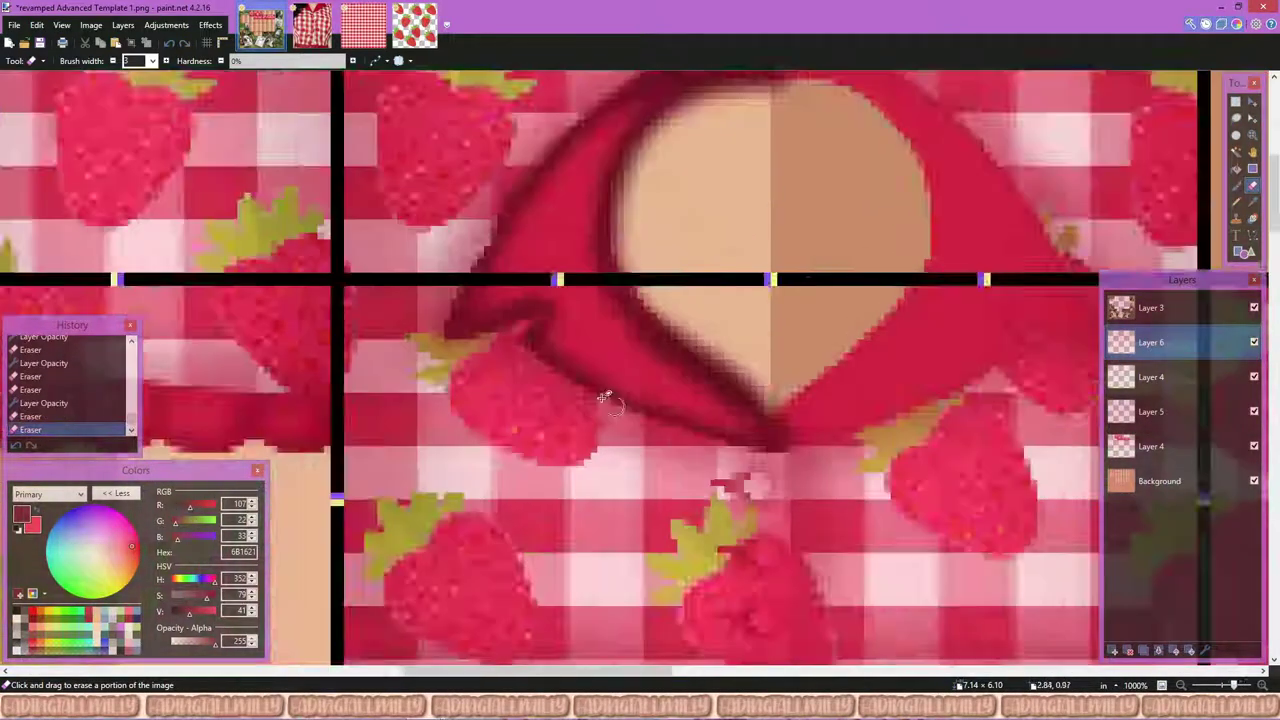
{"action": "scroll", "coordinate": [516, 208], "scroll_direction": "up", "scroll_amount": 4}
{"action": "left_click", "coordinate": [516, 208]}
{"action": "scroll", "coordinate": [440, 300], "scroll_direction": "down", "scroll_amount": 2}
{"action": "scroll", "coordinate": [416, 283], "scroll_direction": "up", "scroll_amount": 2}
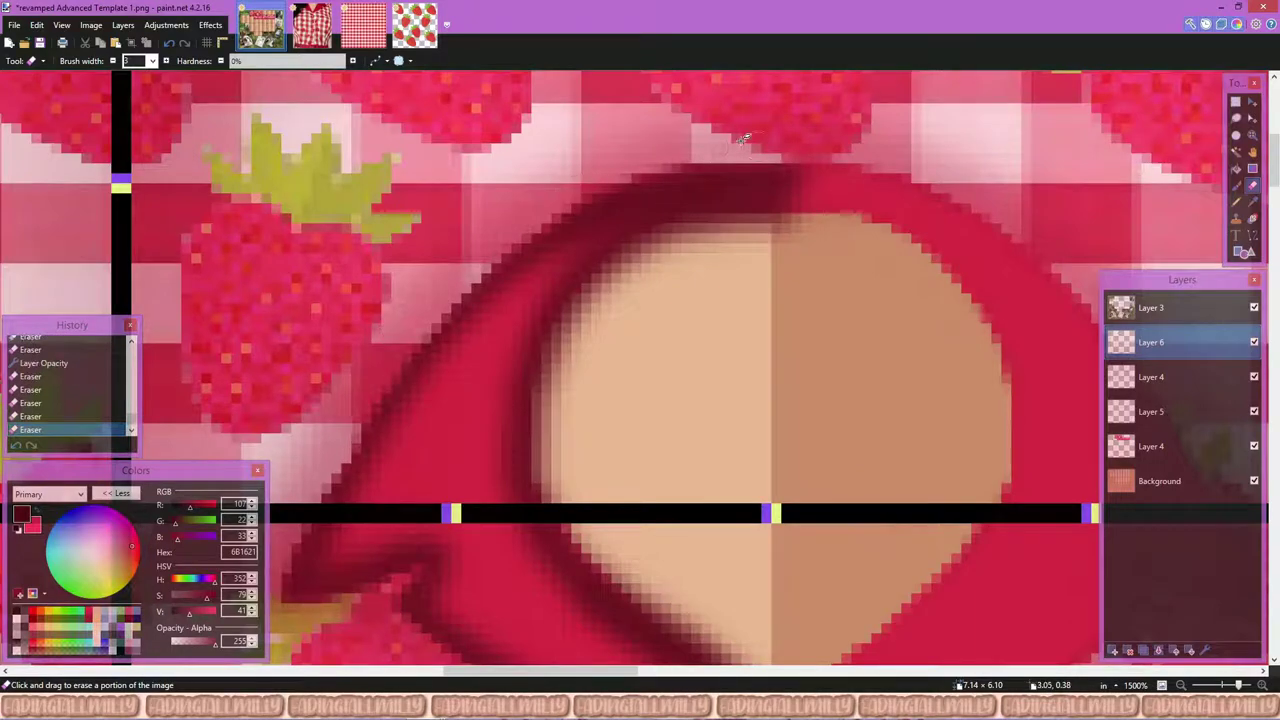
{"action": "scroll", "coordinate": [745, 138], "scroll_direction": "down", "scroll_amount": 2}
Step: Select the neck opening with the Magic Wand on the shirt layer and delete the Layer 6 shading inside it
{"action": "left_click", "coordinate": [1236, 150]}
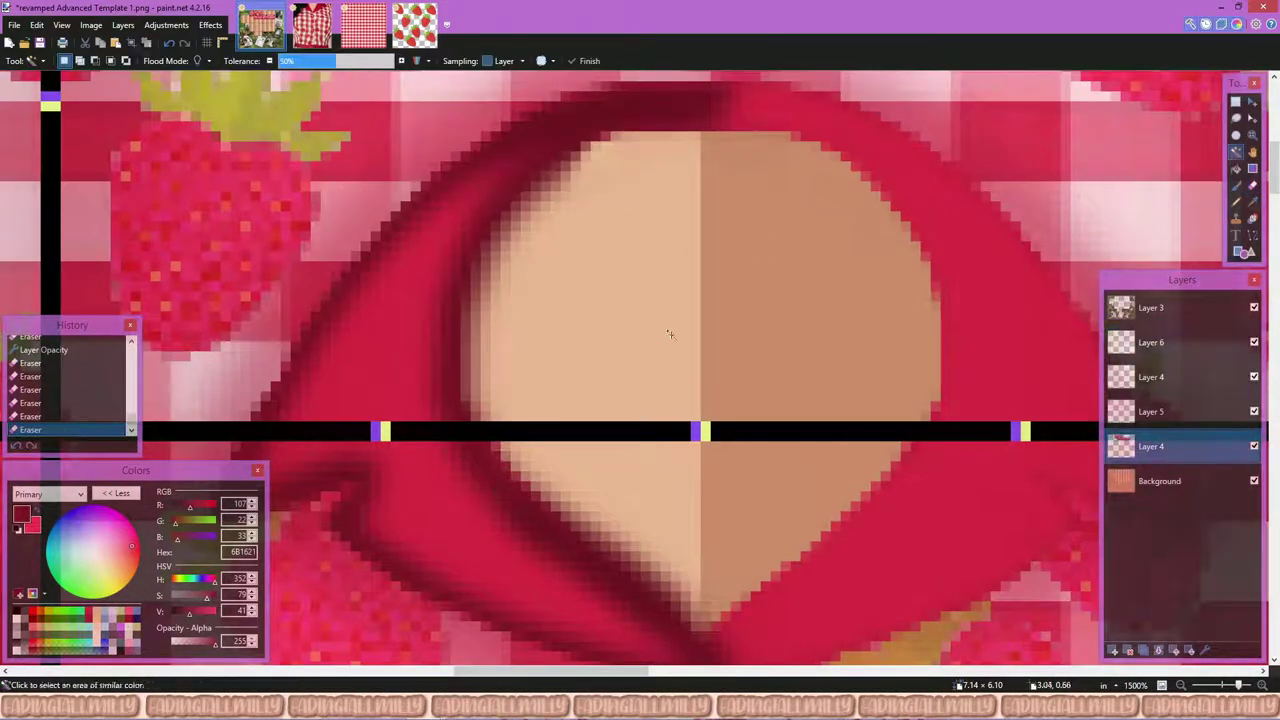
{"action": "left_click", "coordinate": [600, 300]}
{"action": "key", "text": "BackSpace"}
Step: Copy the collar shading's left half and mirror it onto the right half, aligned to the panel's right edge
{"action": "key", "text": "s"}
{"action": "scroll", "coordinate": [520, 317], "scroll_direction": "down", "scroll_amount": 2}
{"action": "left_click_drag", "start_coordinate": [213, 107], "coordinate": [640, 546]}
{"action": "key", "text": "ctrl+c"}
{"action": "key", "text": "ctrl+v"}
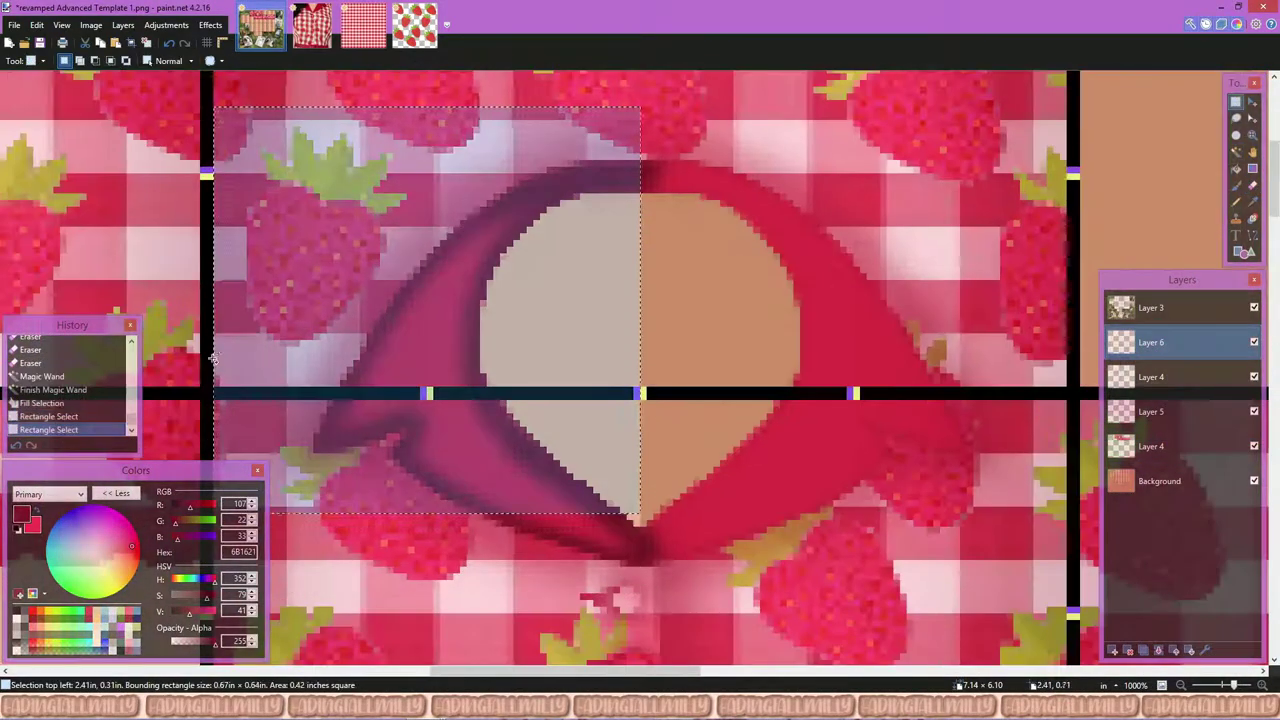
{"action": "left_click_drag", "start_coordinate": [213, 326], "coordinate": [1066, 326]}
{"action": "key", "text": "s"}
Step: Copy the lower strip of the left collar shading and mirror it onto the collar's lower right side
{"action": "left_click_drag", "start_coordinate": [213, 433], "coordinate": [633, 580]}
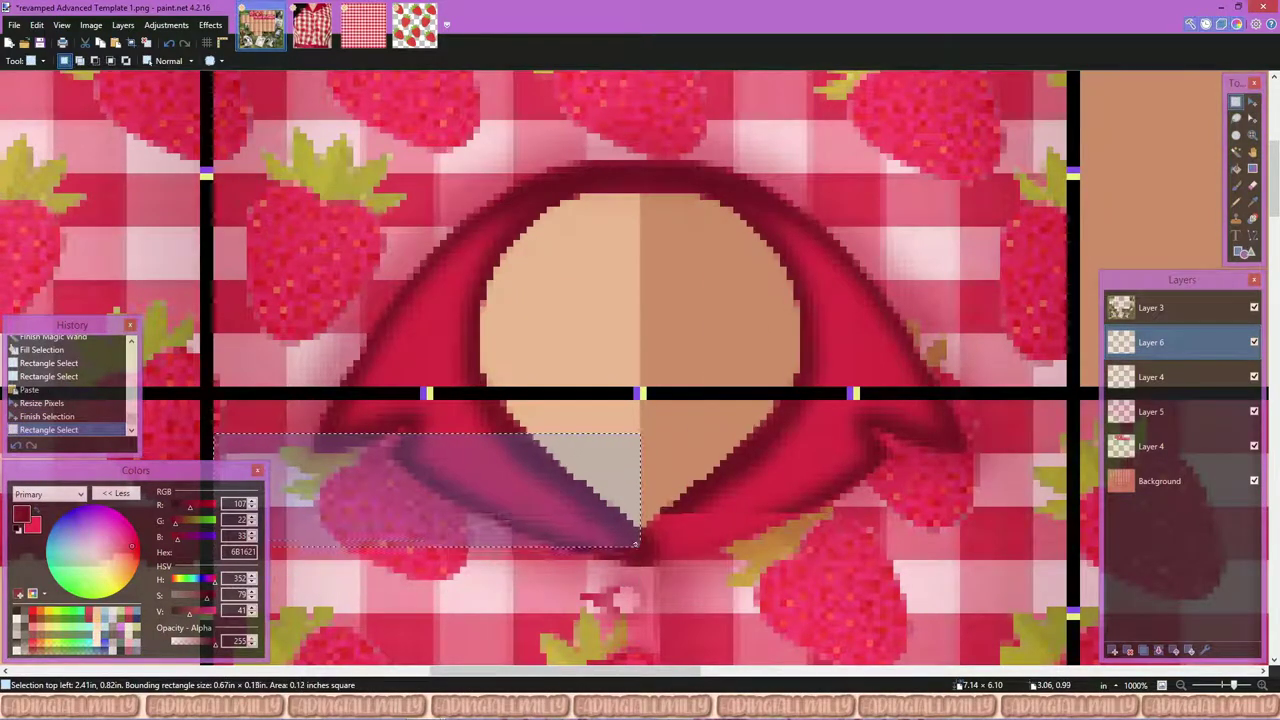
{"action": "scroll", "coordinate": [666, 534], "scroll_direction": "down", "scroll_amount": 6}
{"action": "scroll", "coordinate": [666, 534], "scroll_direction": "up", "scroll_amount": 7}
{"action": "left_click_drag", "start_coordinate": [291, 418], "coordinate": [766, 512]}
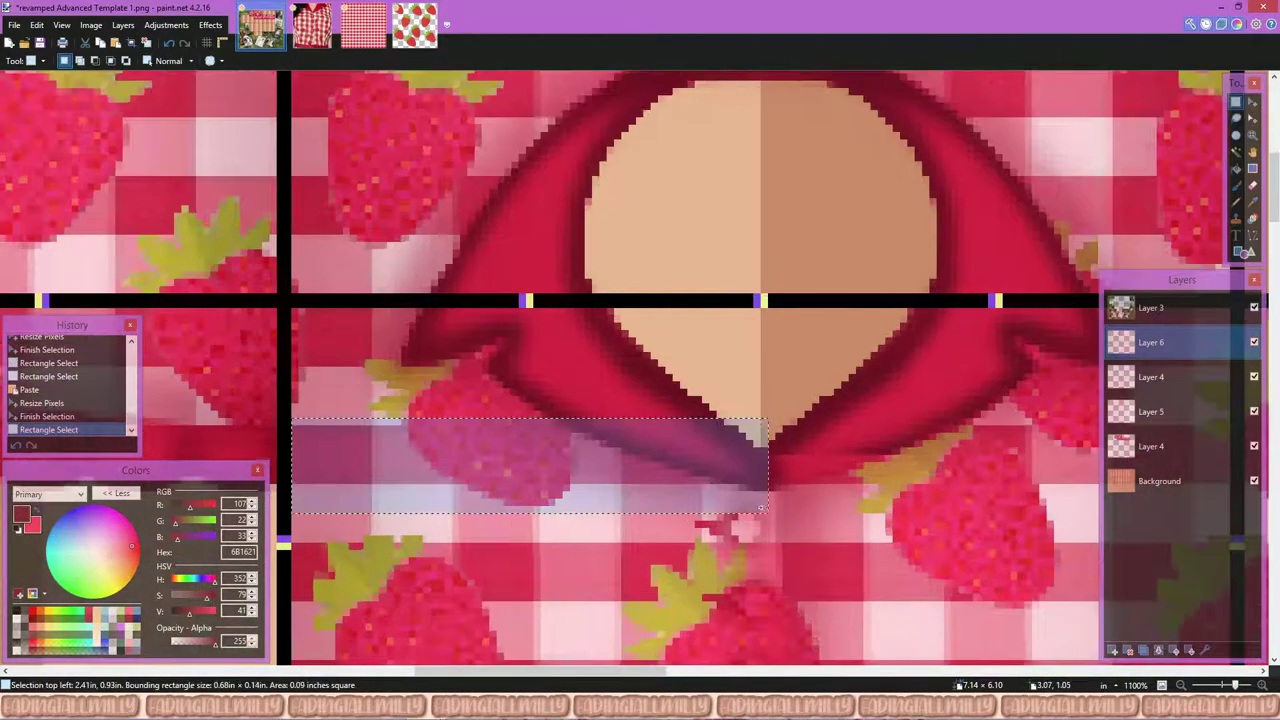
{"action": "scroll", "coordinate": [762, 507], "scroll_direction": "up", "scroll_amount": 2}
Step: Erase the excess dark shading around the collar's bottom center point
{"action": "key", "text": "e"}
{"action": "scroll", "coordinate": [543, 480], "scroll_direction": "up", "scroll_amount": 2}
{"action": "left_click_drag", "start_coordinate": [543, 480], "coordinate": [462, 440]}
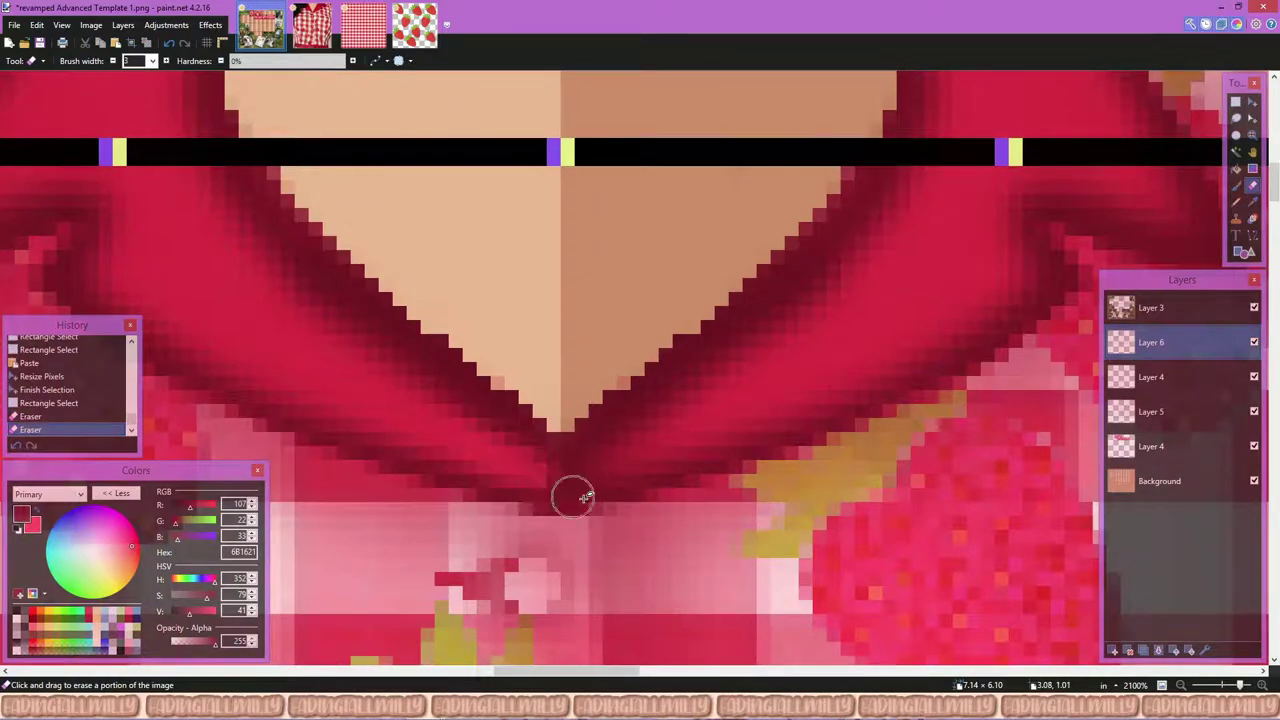
Step: Set the collar shading layer, Layer 6, to Multiply blend mode with an opacity of 91
{"action": "scroll", "coordinate": [585, 497], "scroll_direction": "down", "scroll_amount": 4}
{"action": "key", "text": "s"}
{"action": "key", "text": "F4"}
{"action": "left_click", "coordinate": [583, 350]}
{"action": "left_click", "coordinate": [583, 370]}
{"action": "left_click_drag", "start_coordinate": [640, 263], "coordinate": [900, 221]}
{"action": "double_click", "coordinate": [975, 340]}
{"action": "type", "text": "91"}
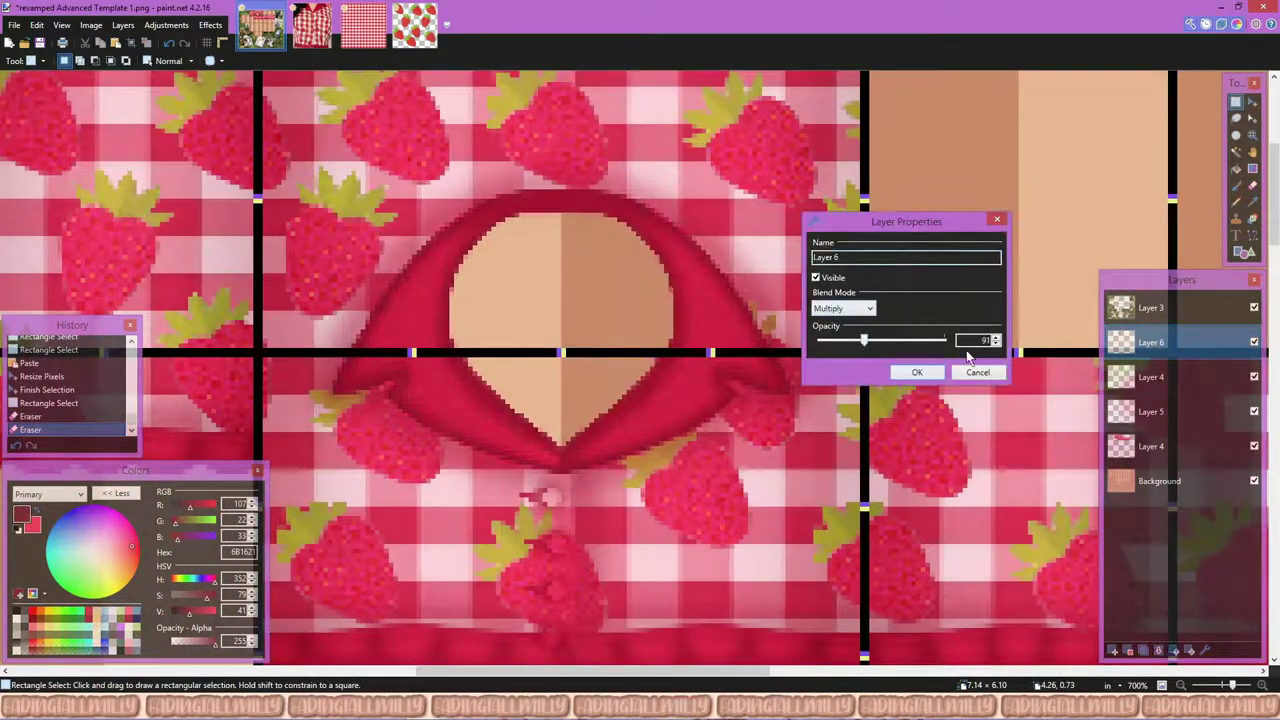
{"action": "left_click", "coordinate": [916, 372]}
Step: Clear the selection and soften the shading at the collar's bottom point with the Eraser
{"action": "left_click", "coordinate": [733, 476]}
{"action": "left_click", "coordinate": [729, 496]}
{"action": "key", "text": "e"}
{"action": "scroll", "coordinate": [583, 457], "scroll_direction": "up", "scroll_amount": 4}
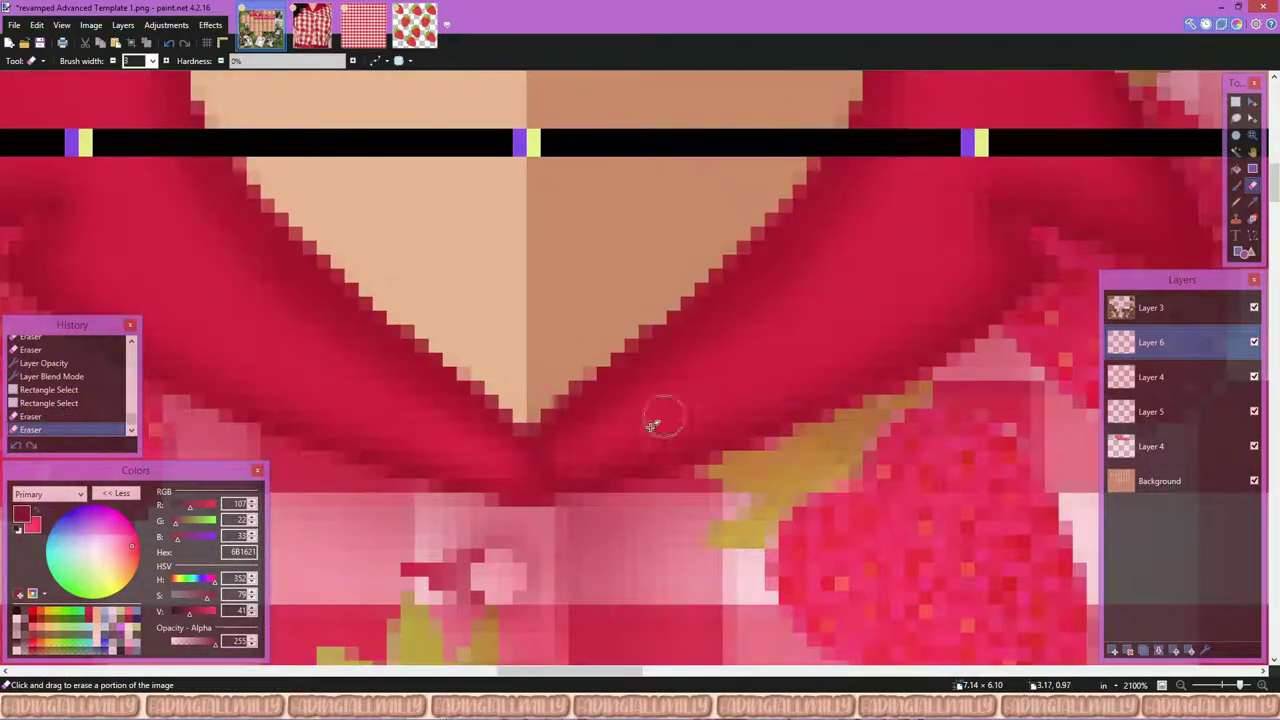
{"action": "scroll", "coordinate": [651, 425], "scroll_direction": "down", "scroll_amount": 9}
{"action": "scroll", "coordinate": [521, 440], "scroll_direction": "up", "scroll_amount": 2}
Step: Add a new layer directly below the collar shading and switch the primary color to FF3A54
{"action": "key", "text": "s"}
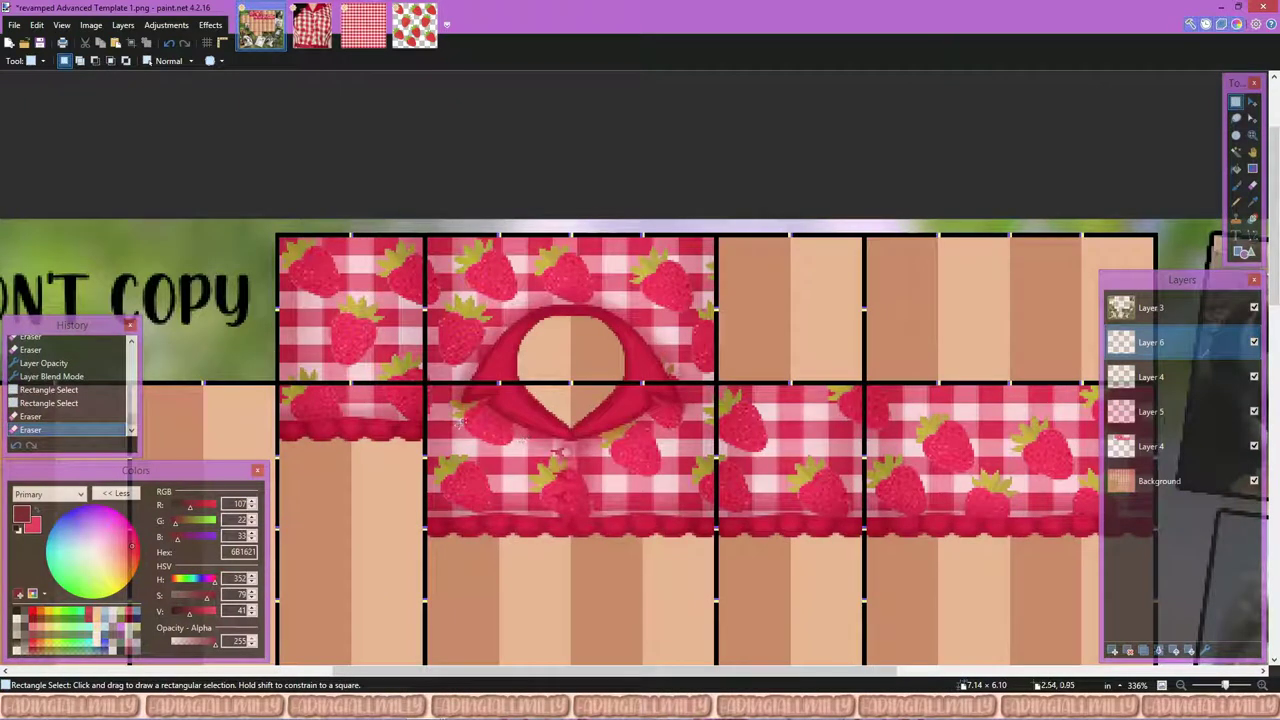
{"action": "left_click", "coordinate": [1181, 376]}
{"action": "key", "text": "ctrl+shift+n"}
{"action": "scroll", "coordinate": [539, 316], "scroll_direction": "up", "scroll_amount": 2}
{"action": "scroll", "coordinate": [539, 316], "scroll_direction": "down", "scroll_amount": 2}
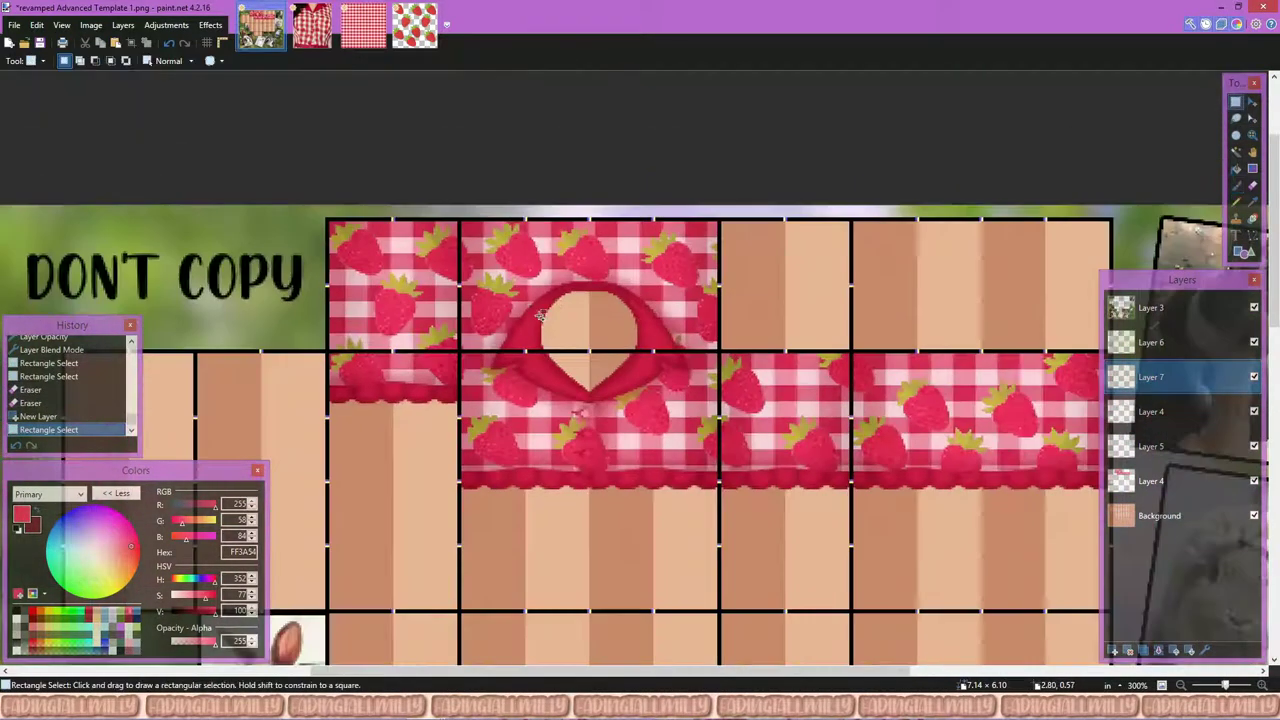
{"action": "scroll", "coordinate": [539, 316], "scroll_direction": "up", "scroll_amount": 2}
Step: Adjust the opacity of the trim highlights on Layer 5 and set the trim shading on Layer 4 to 72
{"action": "double_click", "coordinate": [1150, 411]}
{"action": "left_click", "coordinate": [650, 420]}
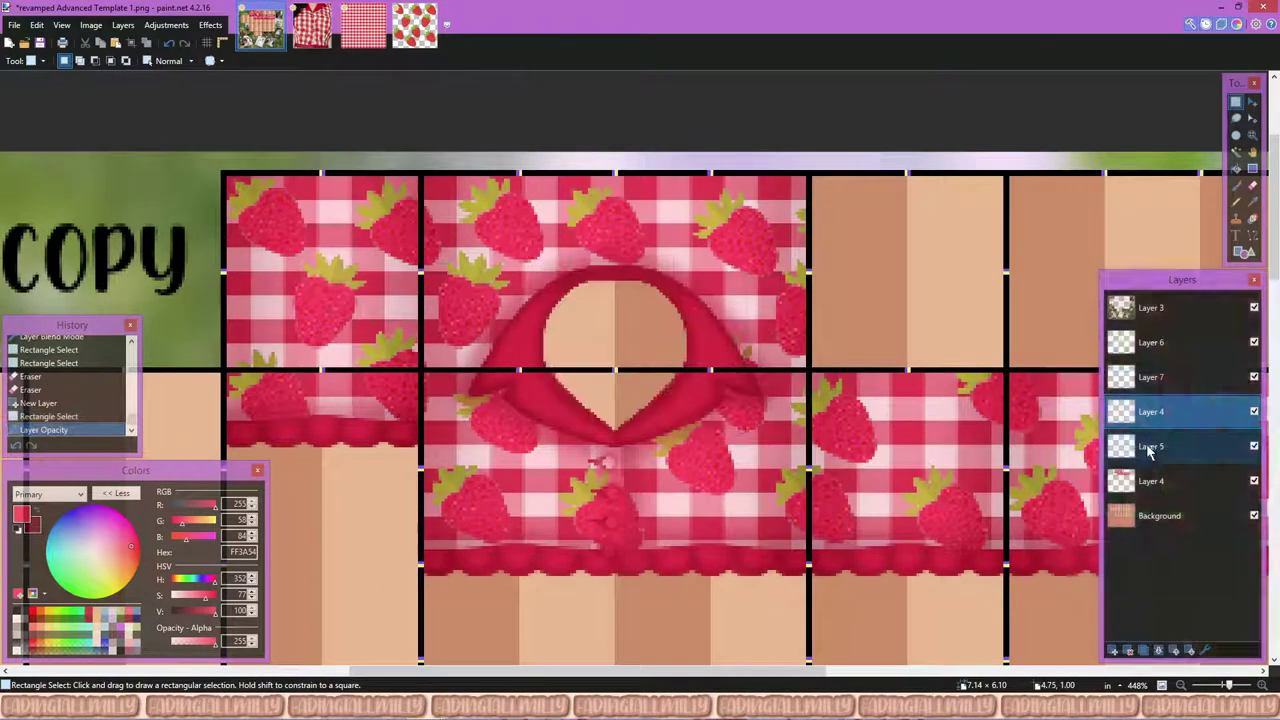
{"action": "double_click", "coordinate": [1150, 446]}
{"action": "left_click", "coordinate": [650, 420]}
{"action": "double_click", "coordinate": [1150, 411]}
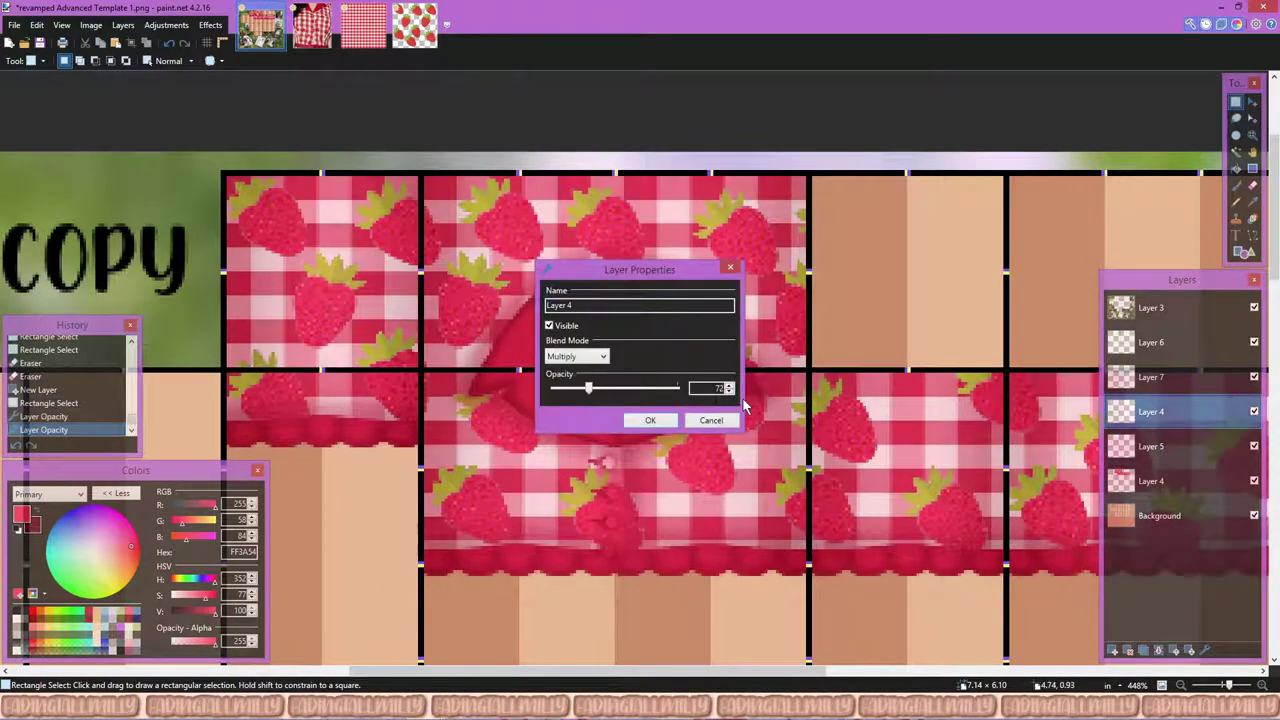
{"action": "left_click", "coordinate": [650, 420]}
Step: Adjust the opacity of the collar shading on Layer 6 and make Layer 7 the active layer
{"action": "double_click", "coordinate": [1150, 342]}
{"action": "left_click", "coordinate": [650, 420]}
{"action": "left_click", "coordinate": [1150, 377]}
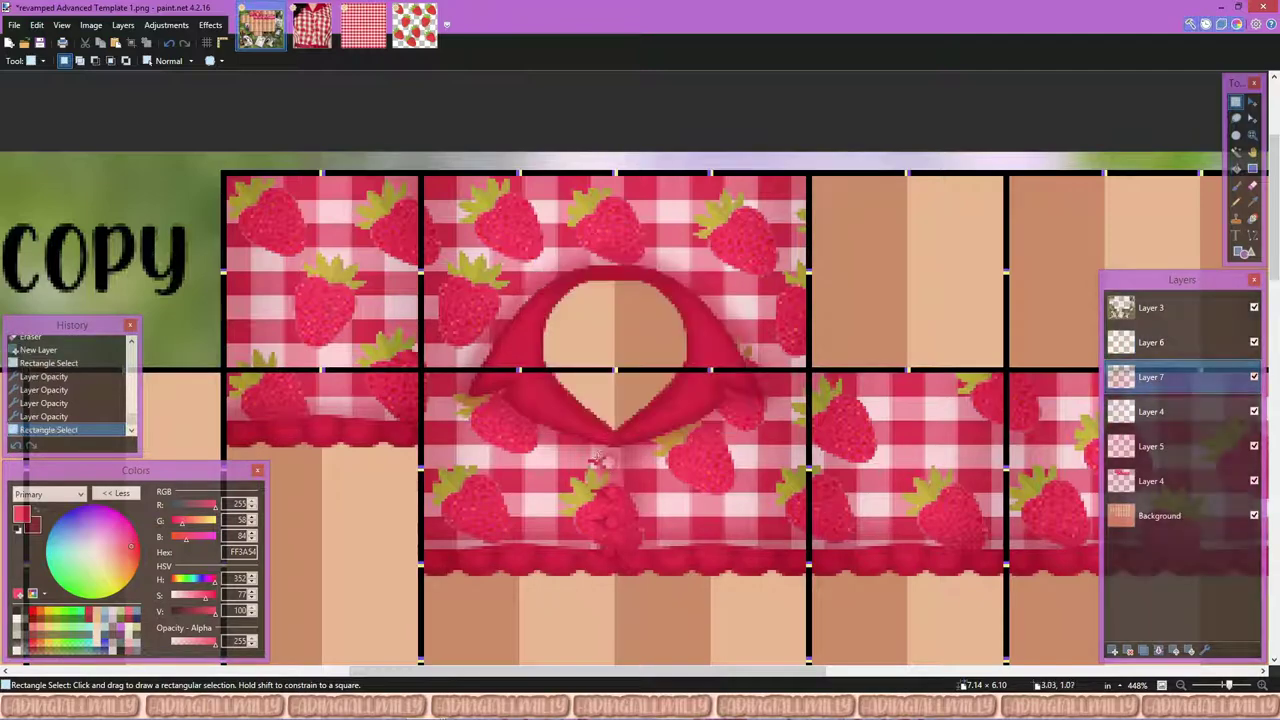
Step: Switch to the Paintbrush for the collar highlights on Layer 7
{"action": "key", "text": "b"}
{"action": "scroll", "coordinate": [428, 410], "scroll_direction": "up", "scroll_amount": 5}
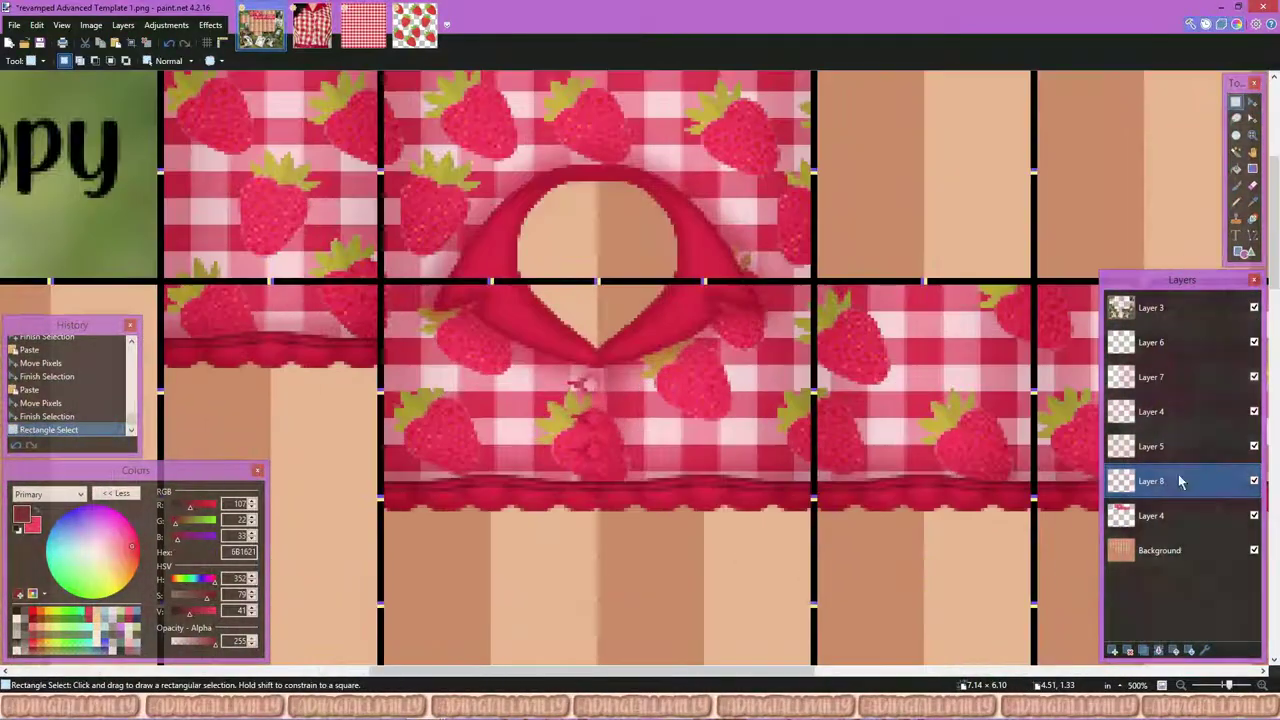
Step: Set the trim line shading on Layer 8 to the Multiply blend mode with an opacity of about 51
{"action": "double_click", "coordinate": [1179, 482]}
{"action": "left_click", "coordinate": [576, 356]}
{"action": "left_click", "coordinate": [570, 382]}
{"action": "left_click_drag", "start_coordinate": [677, 388], "coordinate": [586, 390]}
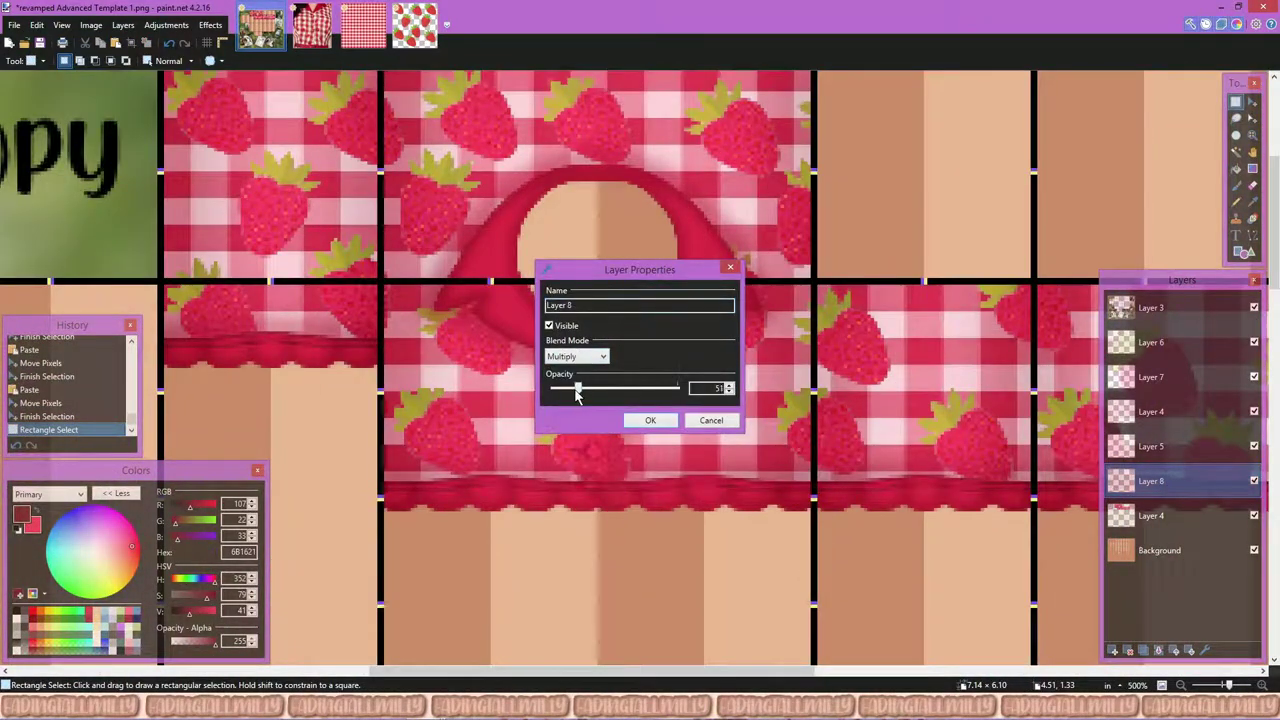
{"action": "left_click", "coordinate": [650, 420]}
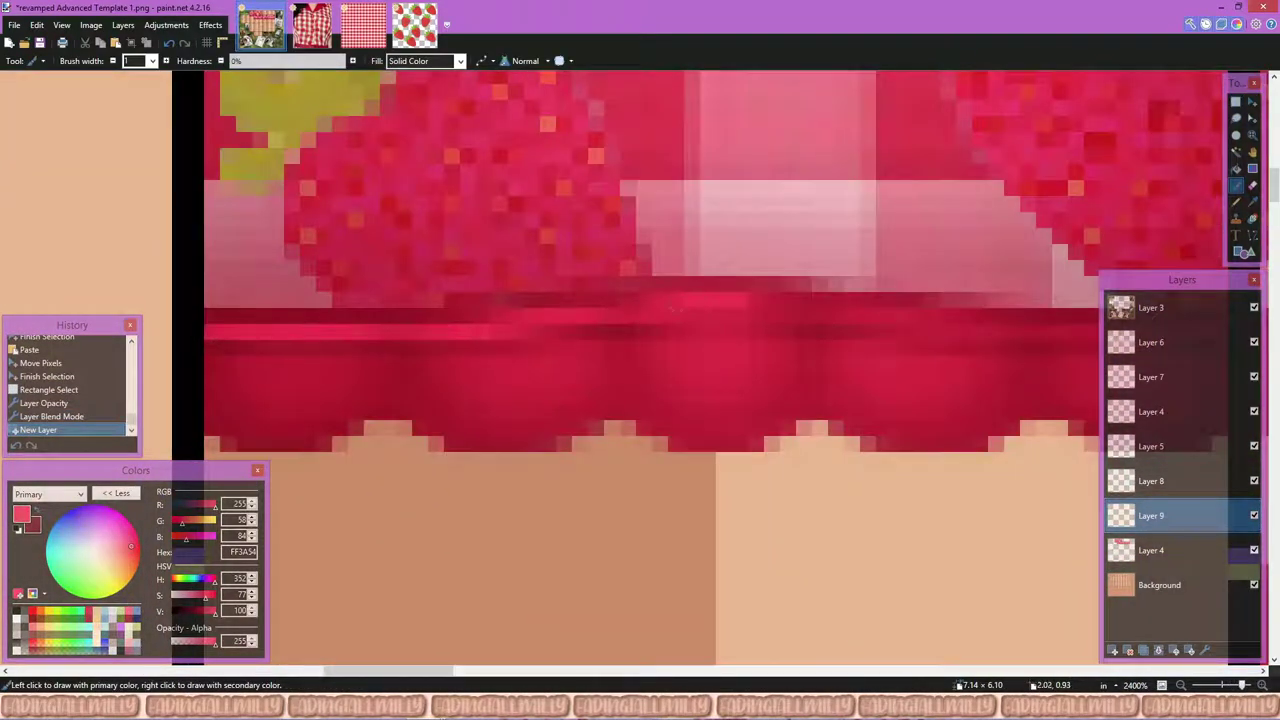
Step: Paint thin FF3A54 highlights along the trim's upper edge on Layer 9, repeat the last effect and switch to the Eraser
{"action": "left_click", "coordinate": [547, 316]}
{"action": "left_click", "coordinate": [210, 24]}
{"action": "left_click", "coordinate": [257, 40]}
{"action": "key", "text": "e"}
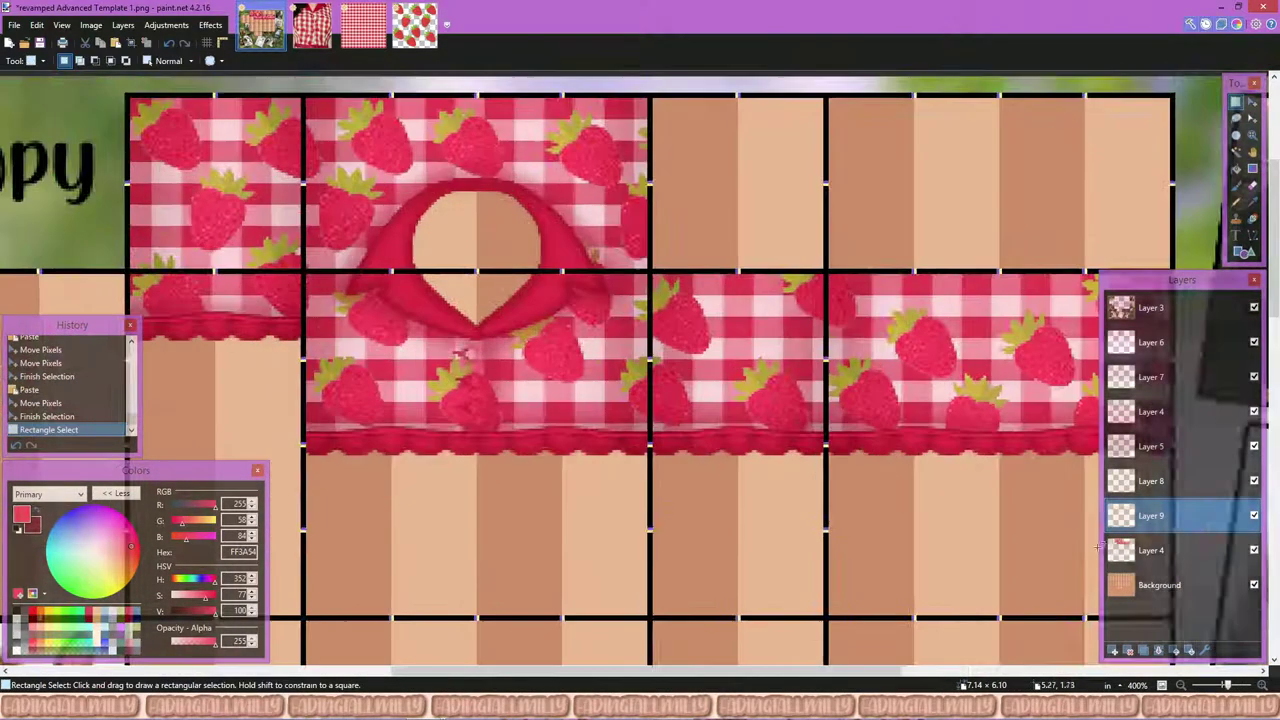
Step: Lower the opacity of the trim highlights on Layer 9 to about 37 and the trim shading on Layer 8 to about 50
{"action": "key", "text": "F4"}
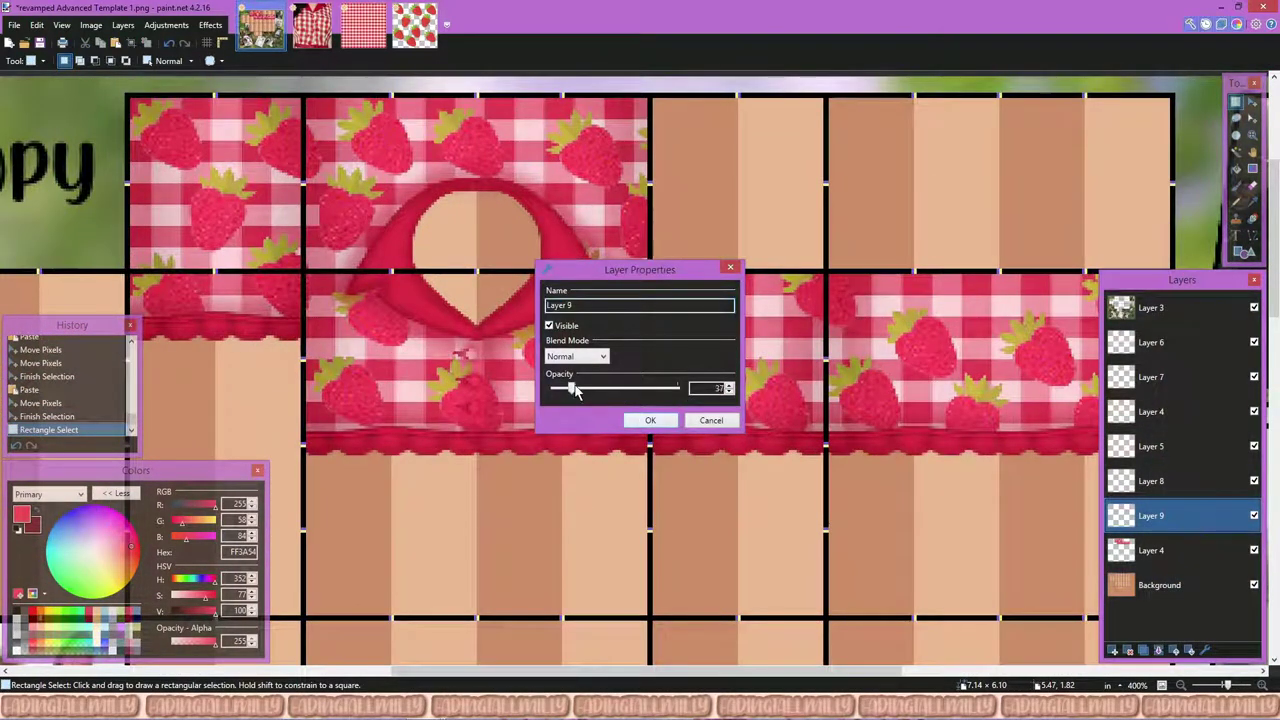
{"action": "left_click", "coordinate": [650, 420]}
{"action": "double_click", "coordinate": [1150, 481]}
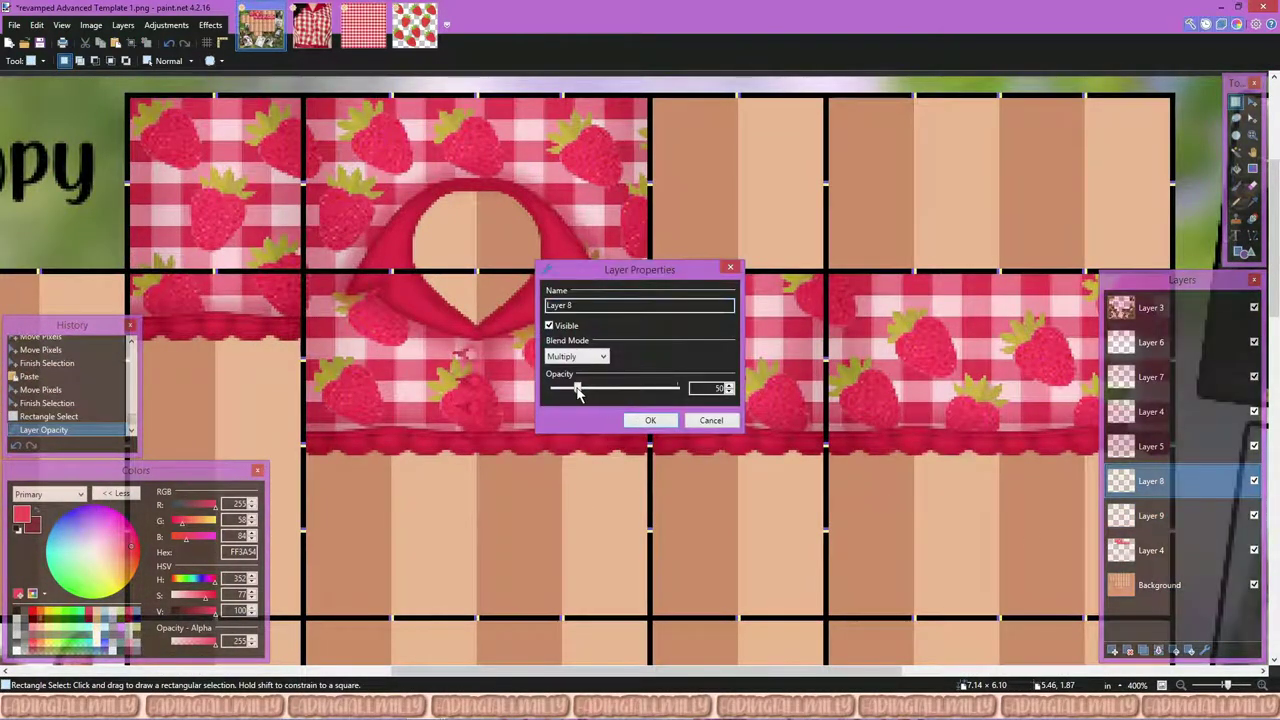
{"action": "left_click", "coordinate": [650, 420]}
{"action": "key", "text": "F4"}
{"action": "left_click", "coordinate": [650, 420]}
Step: Try merging the trim highlights on Layer 9 down into the clothing layer
{"action": "left_click", "coordinate": [1150, 515]}
{"action": "key", "text": "ctrl+m"}
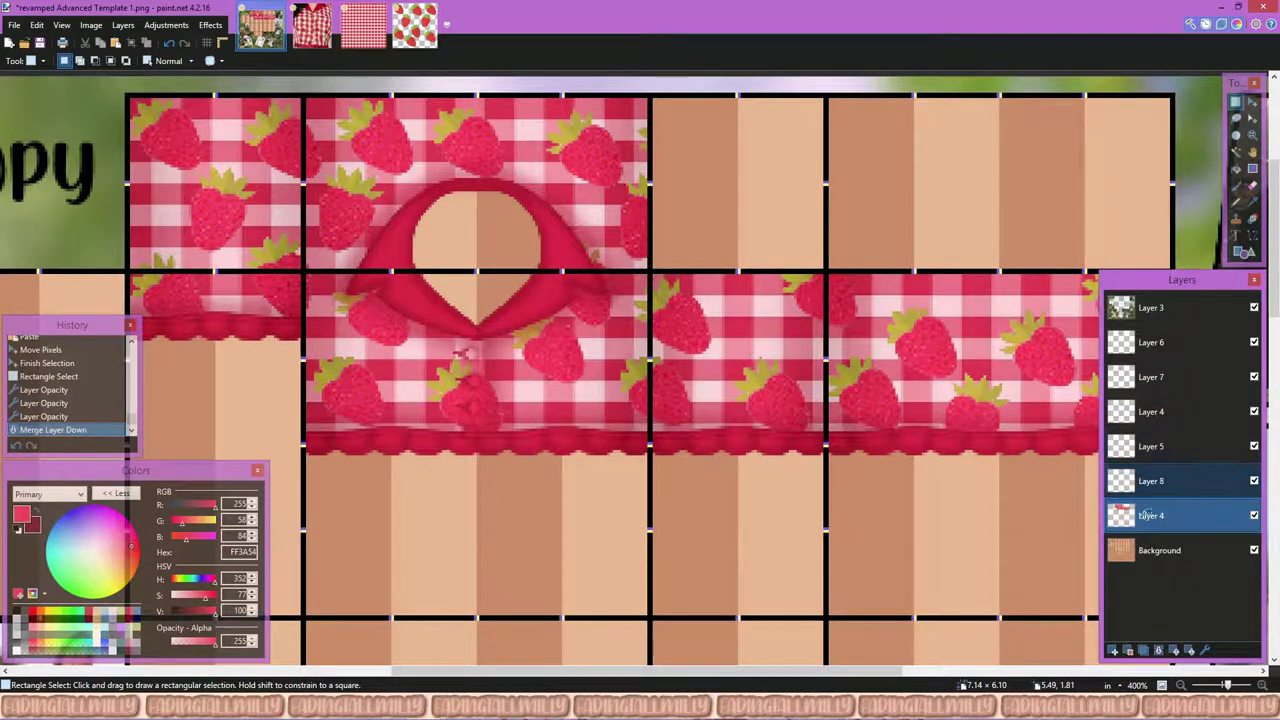
{"action": "key", "text": "ctrl+m"}
{"action": "key", "text": "ctrl+z"}
{"action": "key", "text": "ctrl+z"}
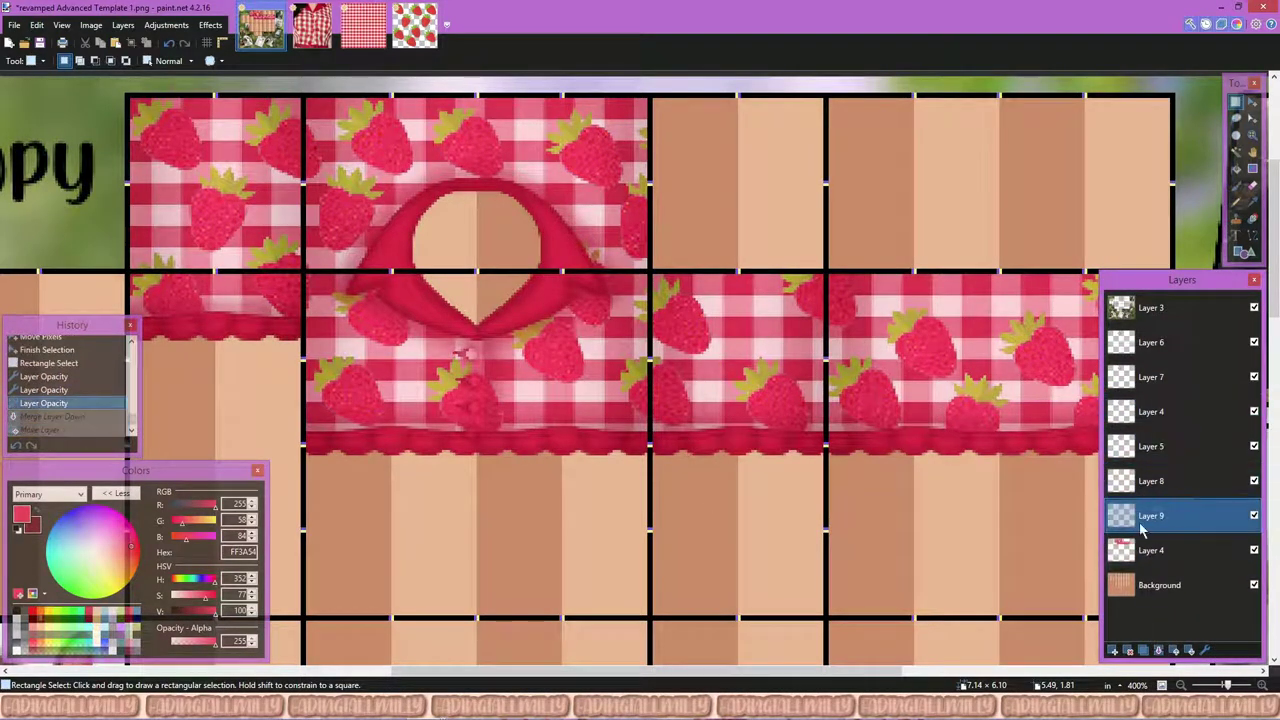
Step: Move Layers 8 and 9 above the trim shading and highlight layers and merge these layers down into the clothing layer
{"action": "left_click_drag", "start_coordinate": [1143, 530], "coordinate": [1257, 518]}
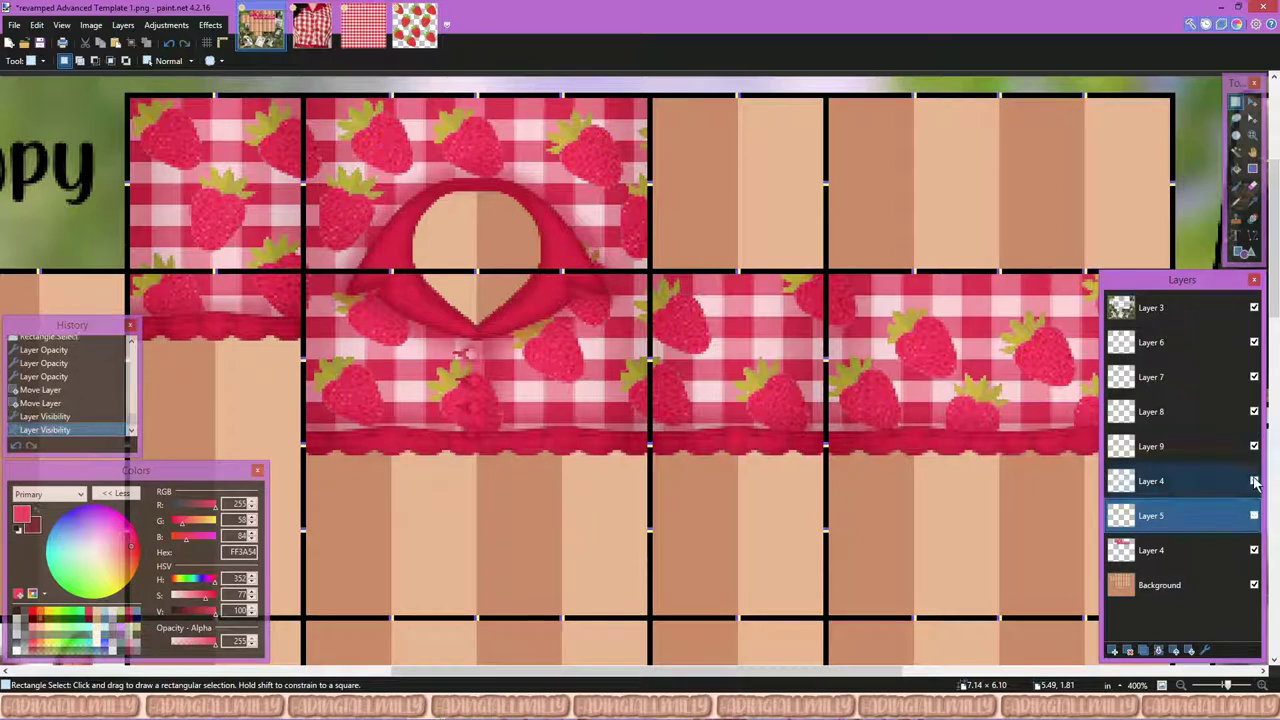
{"action": "key", "text": "ctrl+m"}
{"action": "key", "text": "ctrl+m"}
{"action": "key", "text": "ctrl+m"}
{"action": "key", "text": "ctrl+m"}
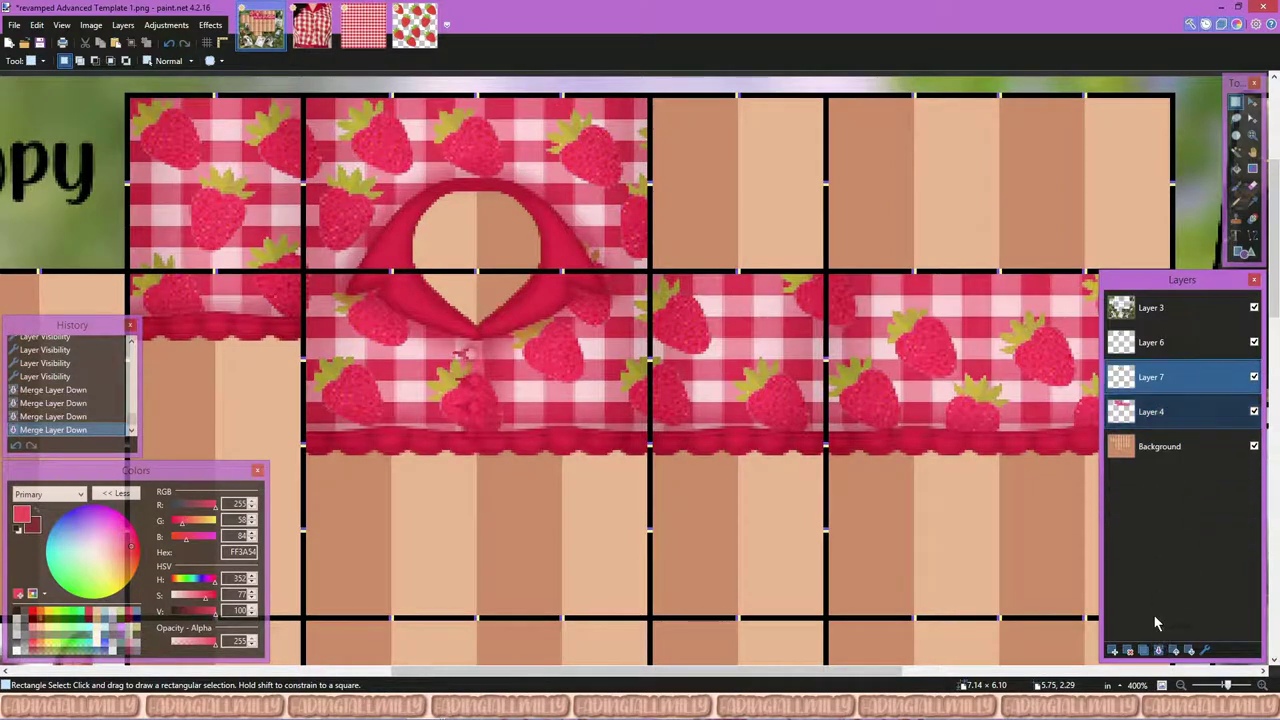
Step: Add a new layer above the clothing layer and paint 9B2031 fold strokes at brush width 2 across the front torso's left half
{"action": "left_click", "coordinate": [335, 437]}
{"action": "key", "text": "ctrl+shift+n"}
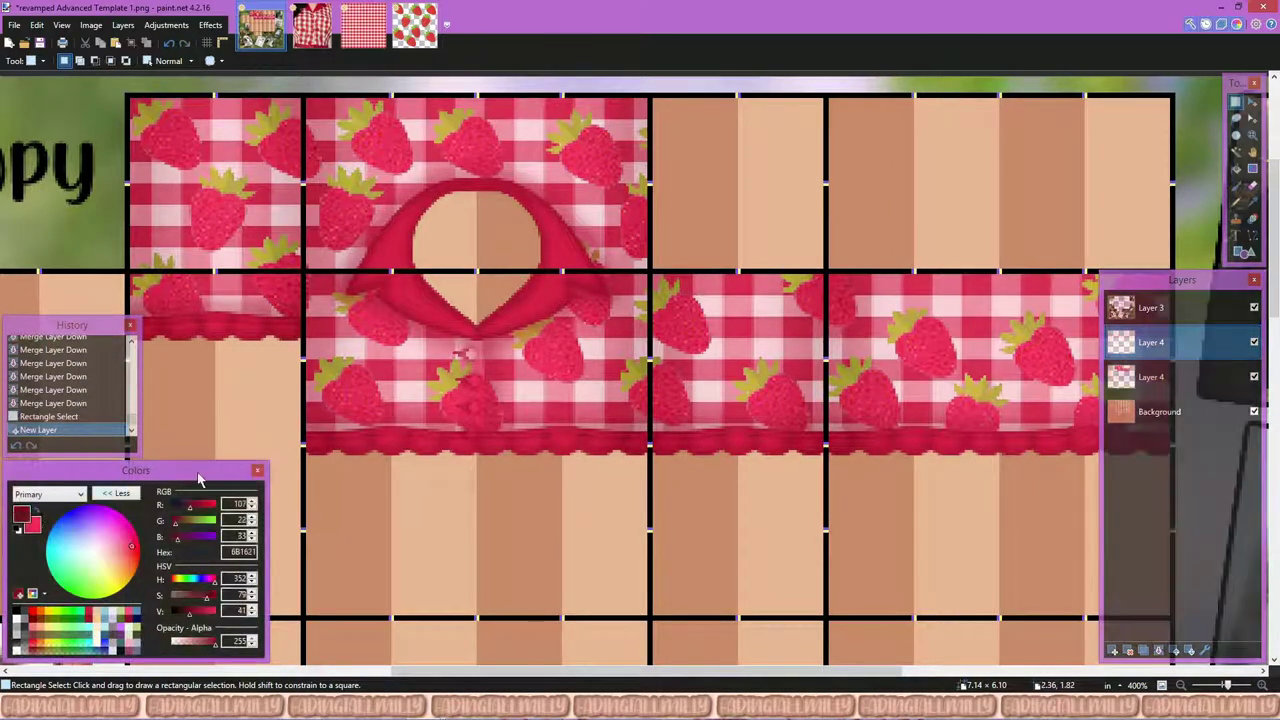
{"action": "left_click", "coordinate": [349, 494]}
{"action": "key", "text": "b"}
{"action": "scroll", "coordinate": [349, 238], "scroll_direction": "down", "scroll_amount": 4}
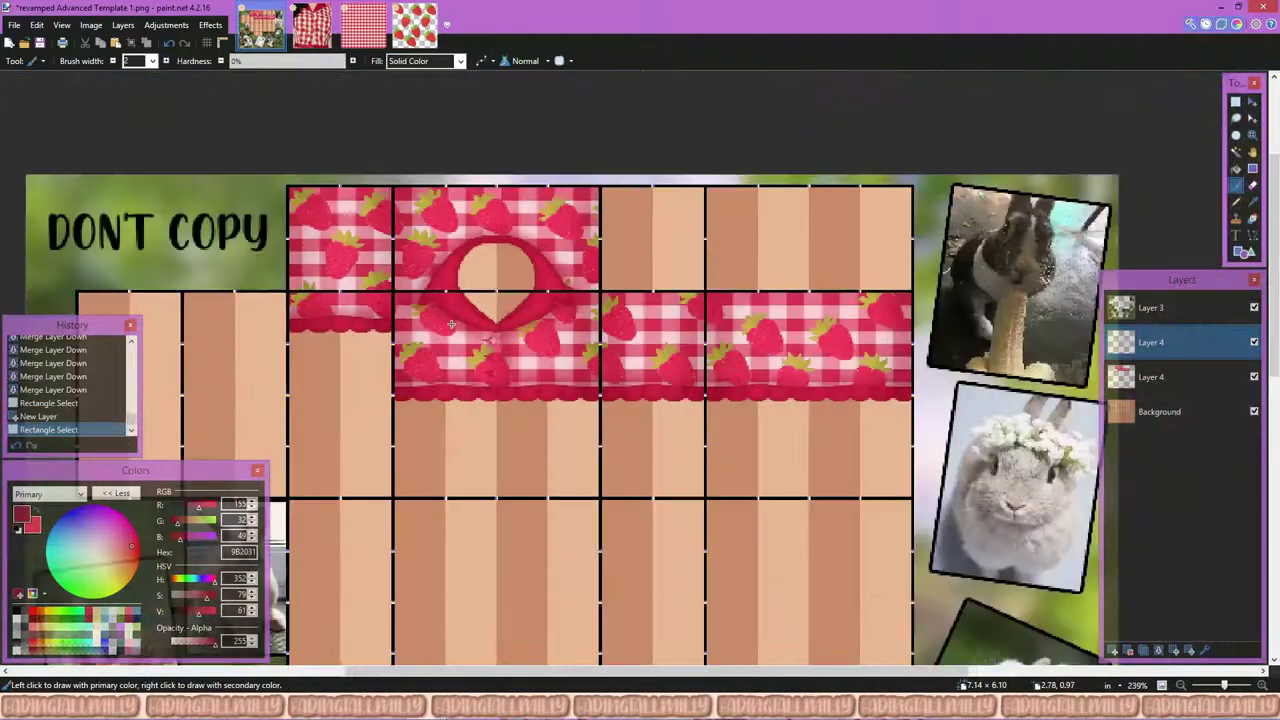
{"action": "scroll", "coordinate": [349, 238], "scroll_direction": "up", "scroll_amount": 6}
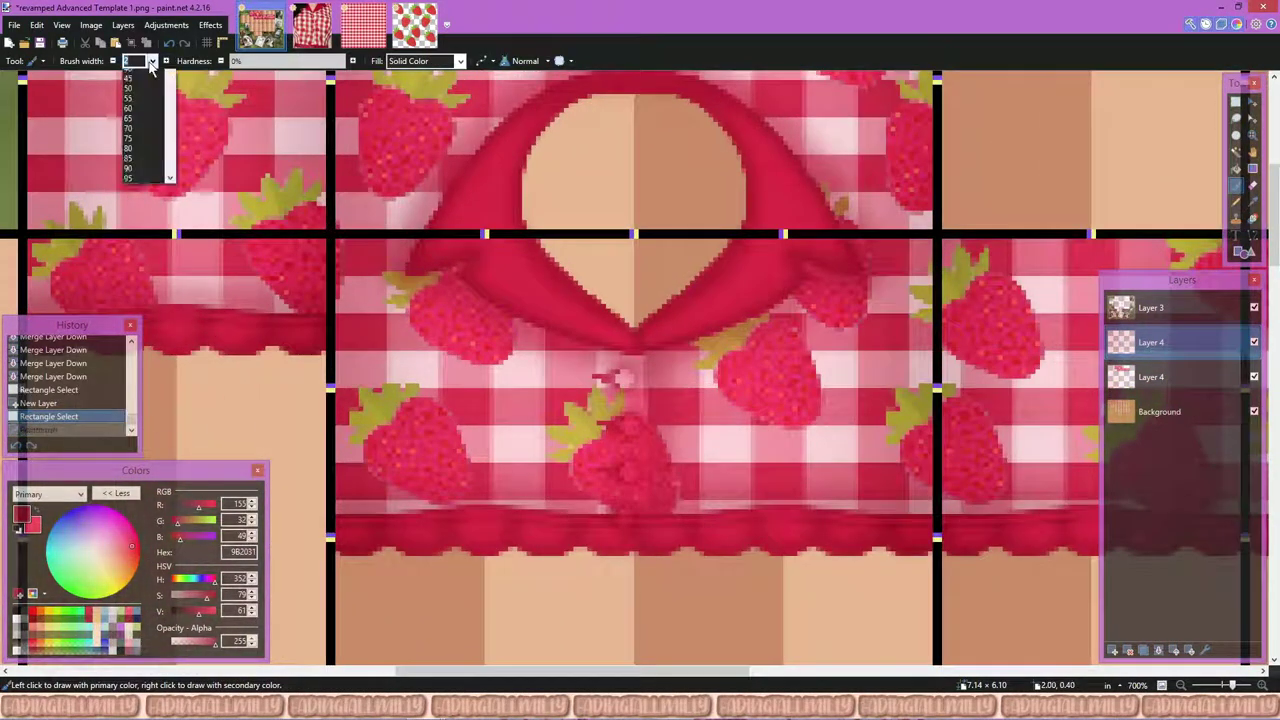
{"action": "scroll", "coordinate": [335, 253], "scroll_direction": "up", "scroll_amount": 1}
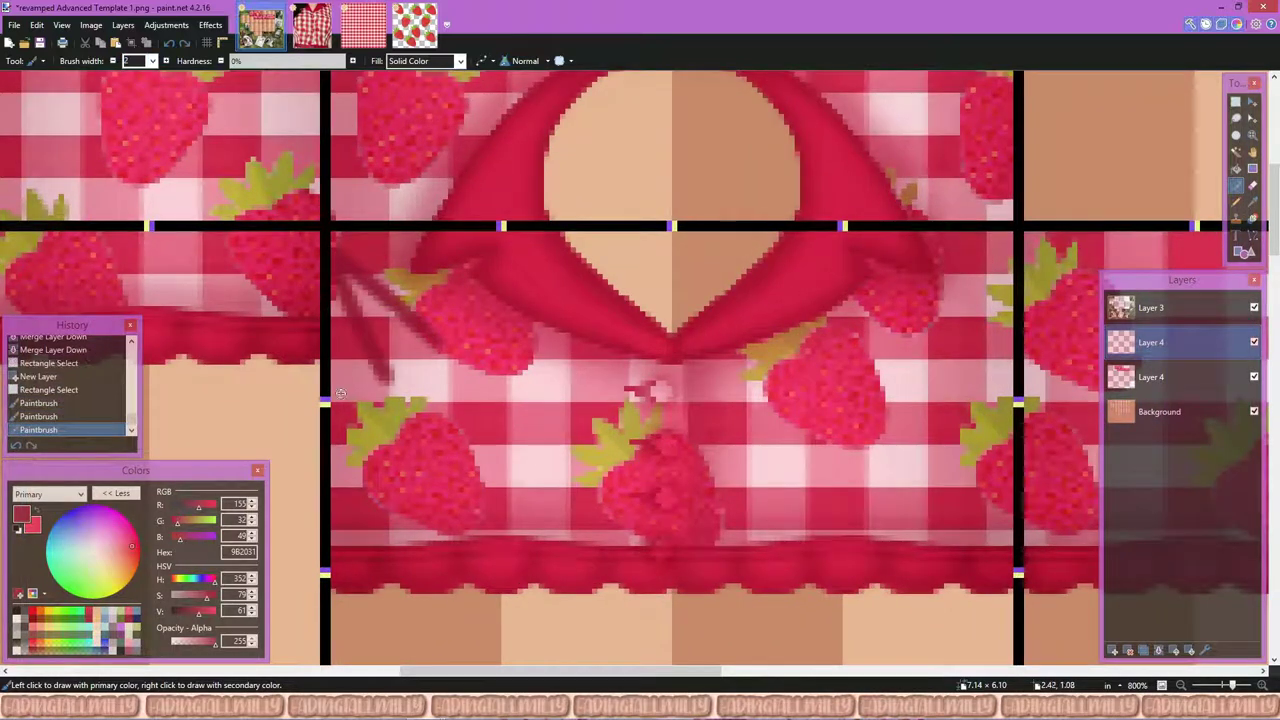
{"action": "mouse_move", "coordinate": [684, 371]}
{"action": "left_mouse_down"}
{"action": "mouse_move", "coordinate": [596, 372]}
{"action": "mouse_move", "coordinate": [565, 425]}
{"action": "left_mouse_up"}
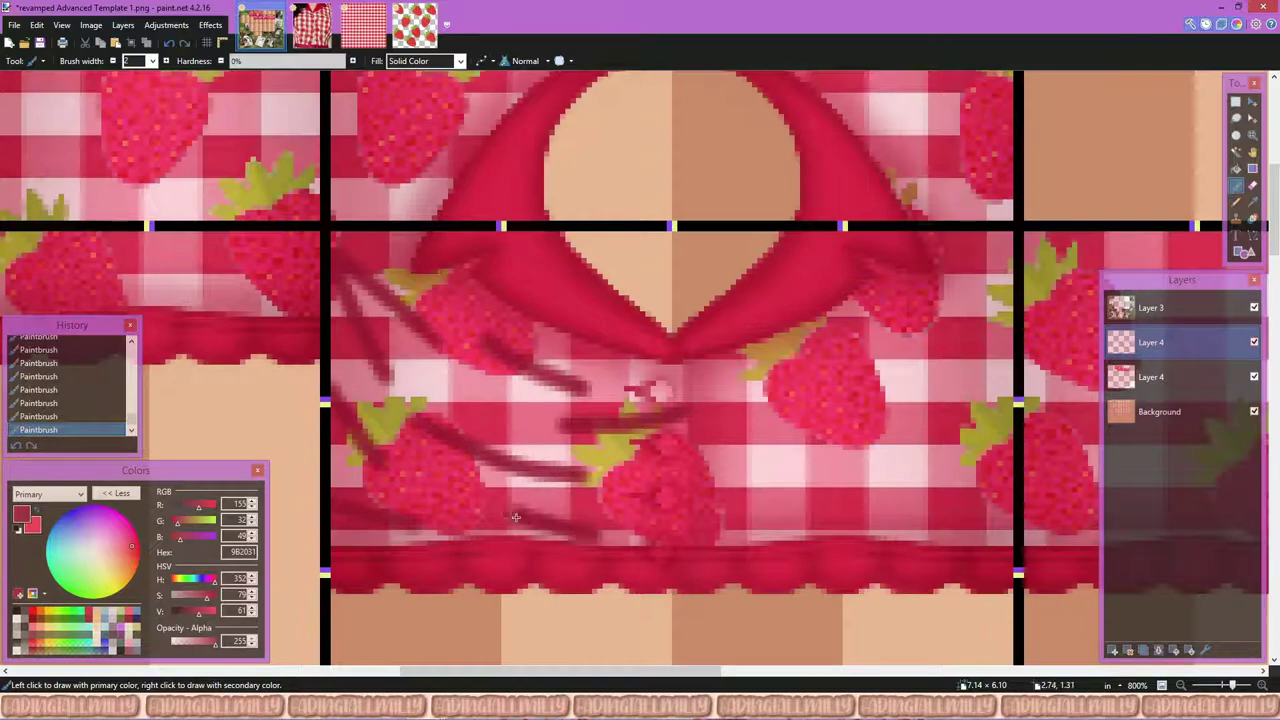
Step: Hide the clothing layer and taper the upper fold strokes on the front torso's left half with the Eraser
{"action": "scroll", "coordinate": [515, 517], "scroll_direction": "down", "scroll_amount": 5}
{"action": "left_click", "coordinate": [1254, 376]}
{"action": "scroll", "coordinate": [500, 350], "scroll_direction": "up", "scroll_amount": 6}
{"action": "key", "text": "e"}
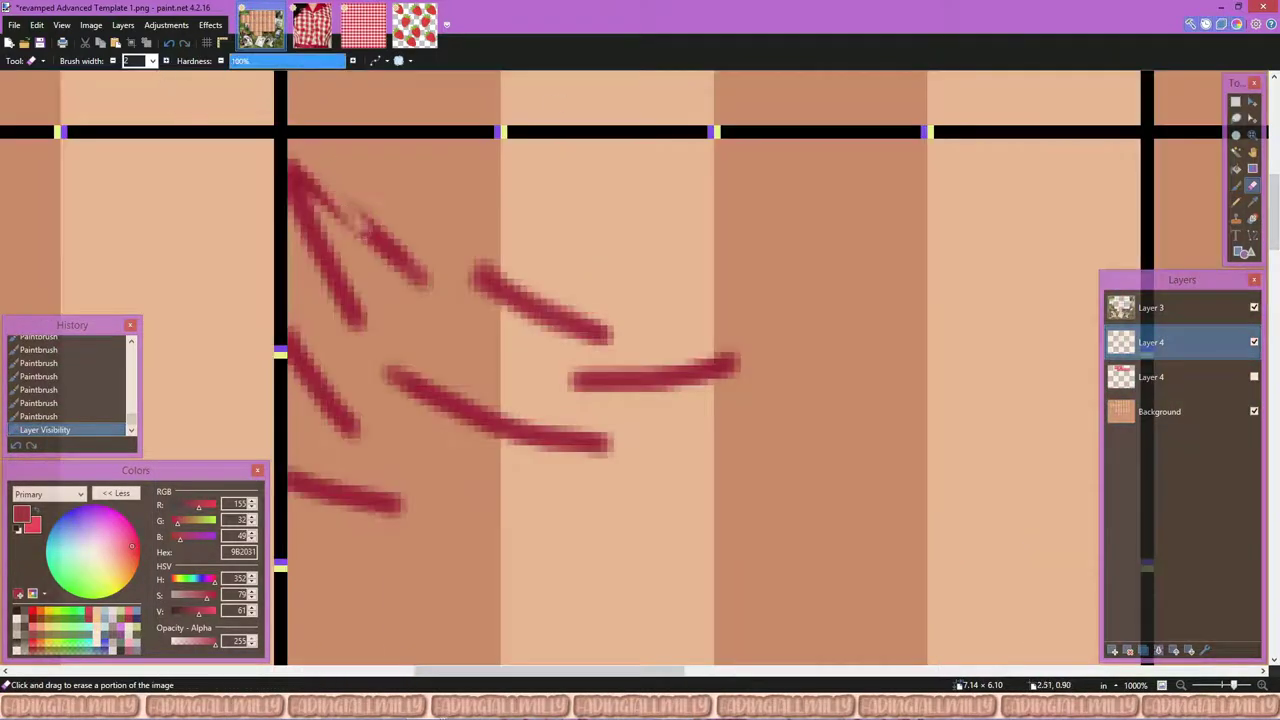
{"action": "scroll", "coordinate": [320, 212], "scroll_direction": "up", "scroll_amount": 2}
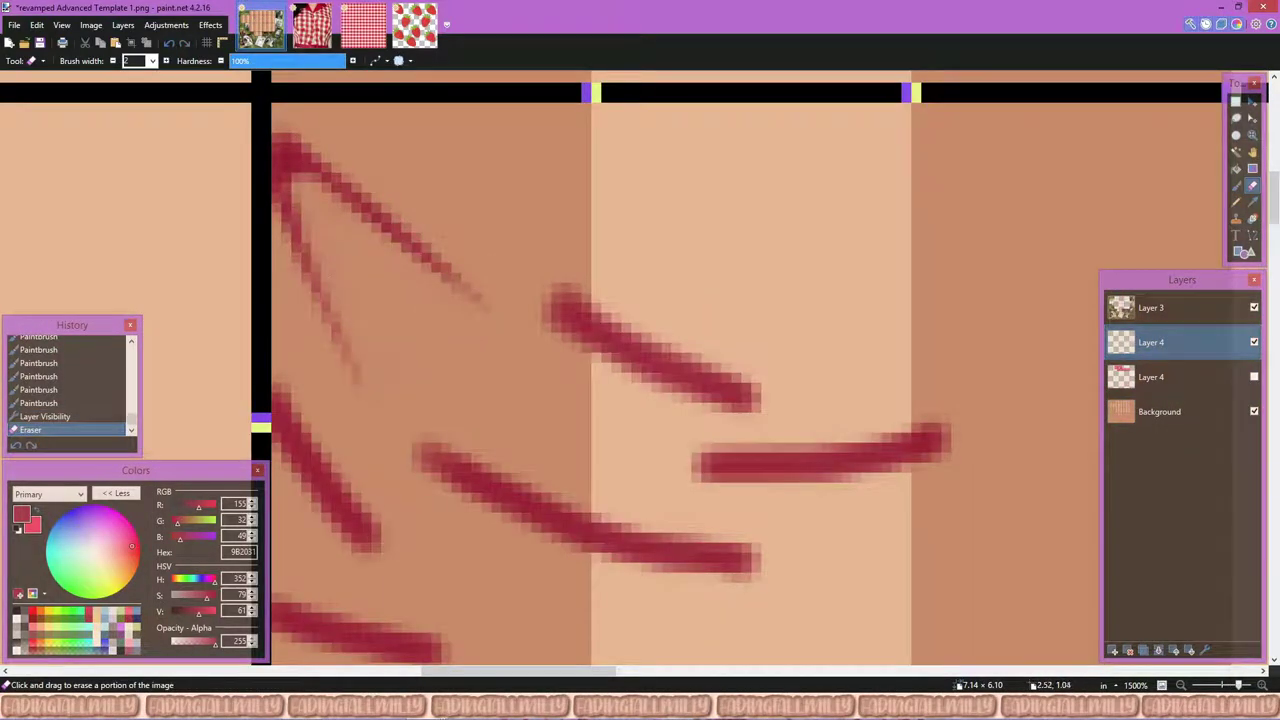
{"action": "scroll", "coordinate": [368, 258], "scroll_direction": "right", "scroll_amount": 3}
{"action": "left_click_drag", "start_coordinate": [440, 255], "coordinate": [610, 355]}
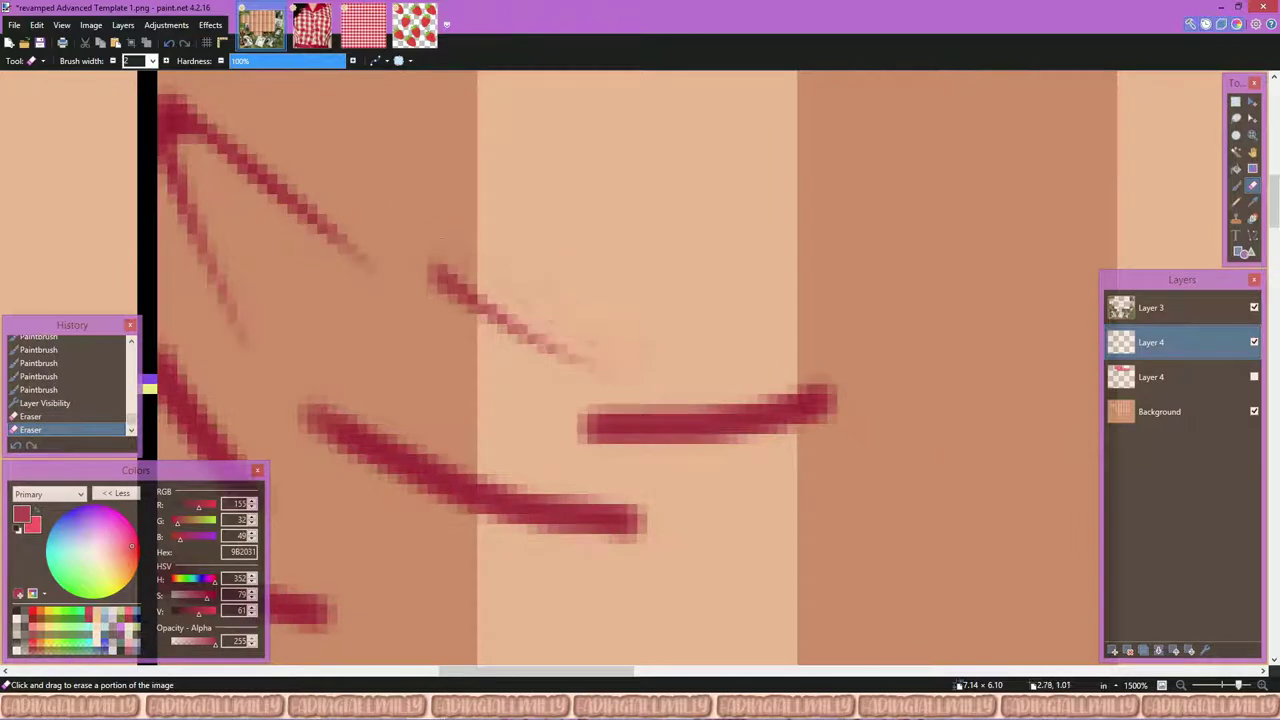
Step: Taper the remaining fold strokes on the front torso's left half and show the clothing layer again
{"action": "scroll", "coordinate": [885, 390], "scroll_direction": "up", "scroll_amount": 1}
{"action": "left_click_drag", "start_coordinate": [600, 428], "coordinate": [711, 388]}
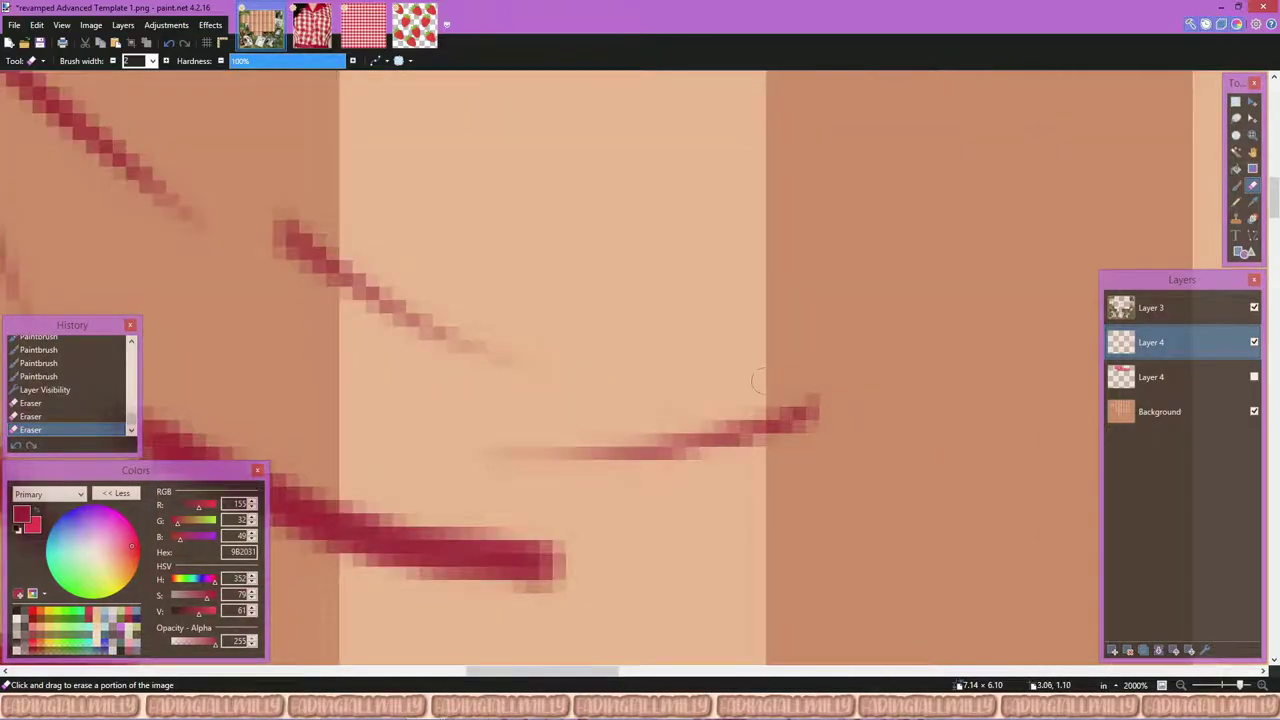
{"action": "scroll", "coordinate": [760, 383], "scroll_direction": "down", "scroll_amount": 1}
{"action": "left_click_drag", "start_coordinate": [160, 440], "coordinate": [570, 555]}
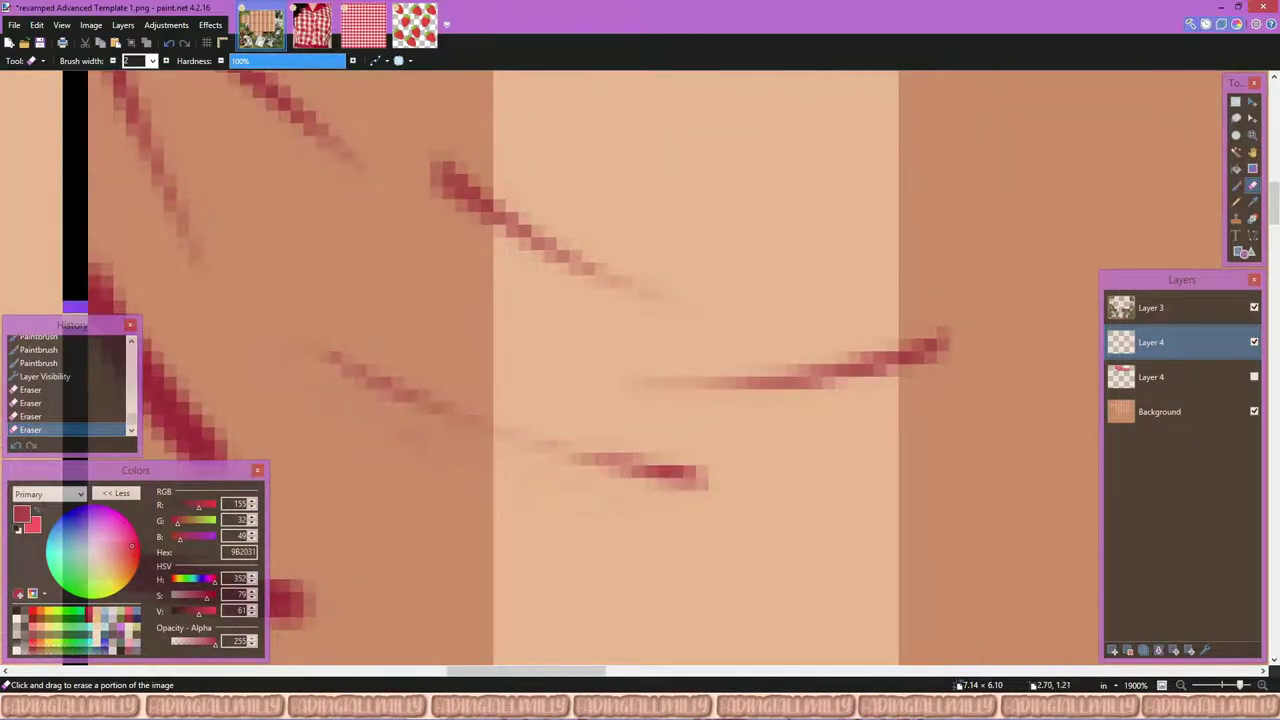
{"action": "scroll", "coordinate": [540, 500], "scroll_direction": "down", "scroll_amount": 3}
{"action": "scroll", "coordinate": [540, 500], "scroll_direction": "up", "scroll_amount": 2}
{"action": "left_click_drag", "start_coordinate": [425, 302], "coordinate": [525, 480]}
{"action": "mouse_move", "coordinate": [548, 428]}
{"action": "left_mouse_down"}
{"action": "mouse_move", "coordinate": [540, 503]}
{"action": "mouse_move", "coordinate": [470, 490]}
{"action": "left_mouse_up"}
{"action": "scroll", "coordinate": [540, 500], "scroll_direction": "down", "scroll_amount": 4}
{"action": "left_click", "coordinate": [1254, 377]}
{"action": "scroll", "coordinate": [358, 314], "scroll_direction": "up", "scroll_amount": 2}
{"action": "key", "text": "s"}
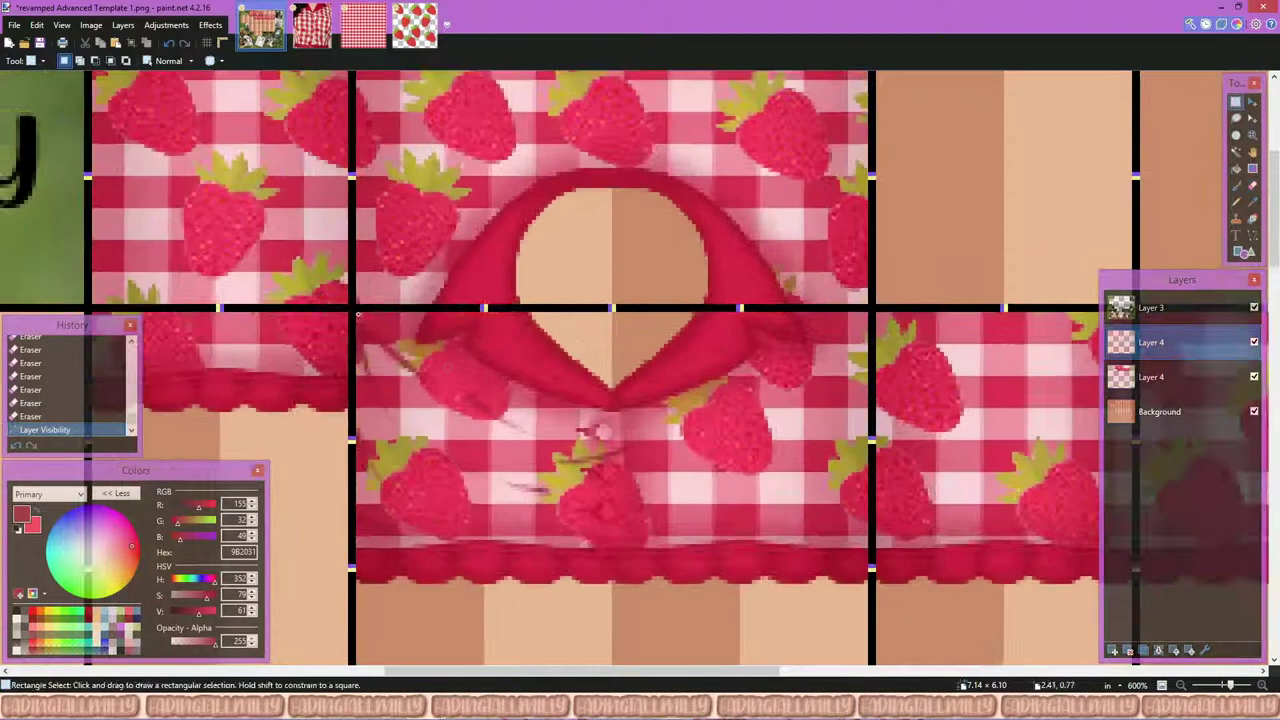
{"action": "left_click_drag", "start_coordinate": [358, 314], "coordinate": [612, 545]}
{"action": "left_click_drag", "start_coordinate": [405, 312], "coordinate": [612, 440]}
Step: Add a new layer above the existing folds and paint fold strokes across the front torso's right half
{"action": "scroll", "coordinate": [500, 430], "scroll_direction": "up", "scroll_amount": 3}
{"action": "key", "text": "ctrl+shift+n"}
{"action": "key", "text": "b"}
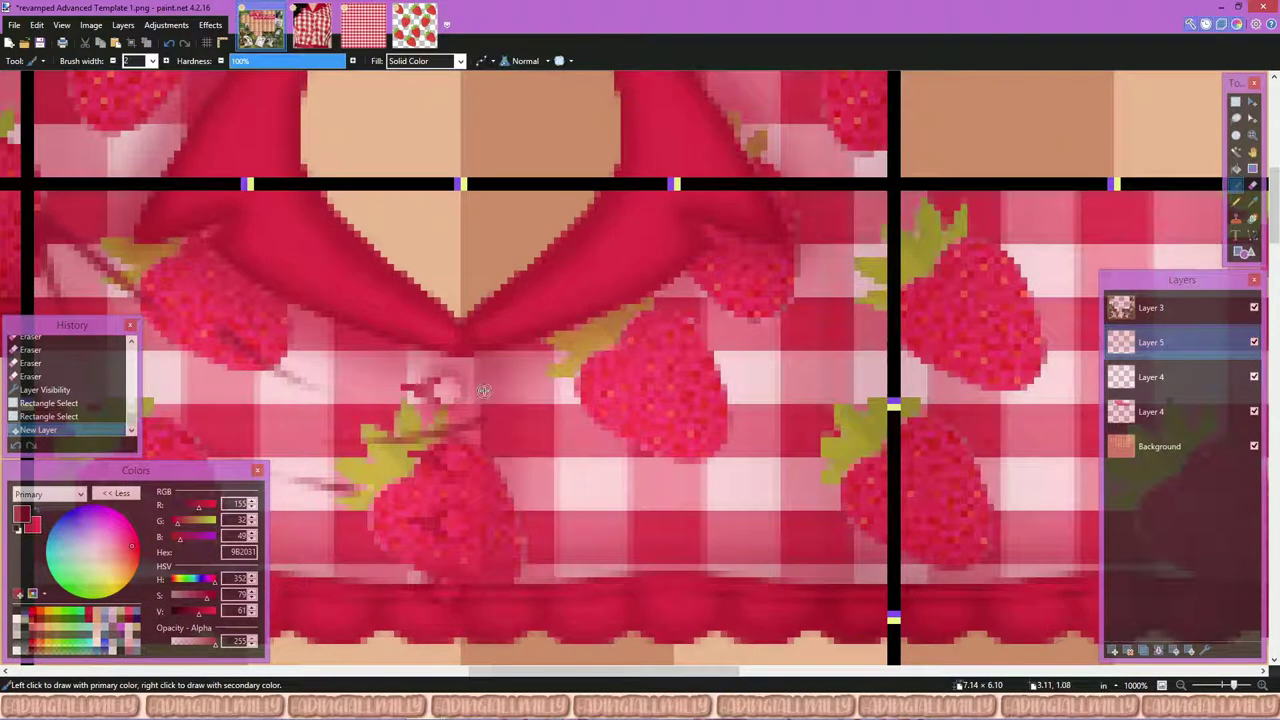
{"action": "left_click_drag", "start_coordinate": [882, 213], "coordinate": [726, 302]}
{"action": "key", "text": "ctrl+z"}
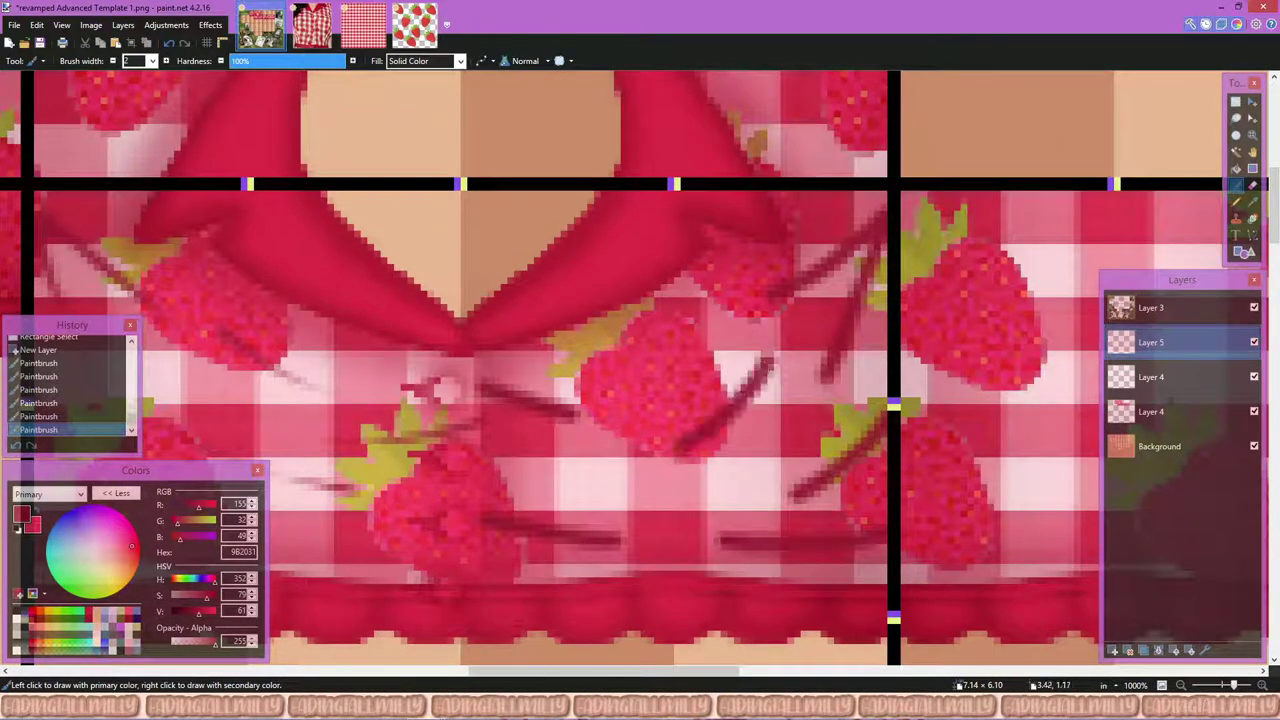
Step: Hide the clothing layer and erase the central, lower and side-edge fold strokes on the front torso's right half into tapered points
{"action": "left_click", "coordinate": [1254, 411]}
{"action": "scroll", "coordinate": [480, 434], "scroll_direction": "up", "scroll_amount": 2}
{"action": "key", "text": "e"}
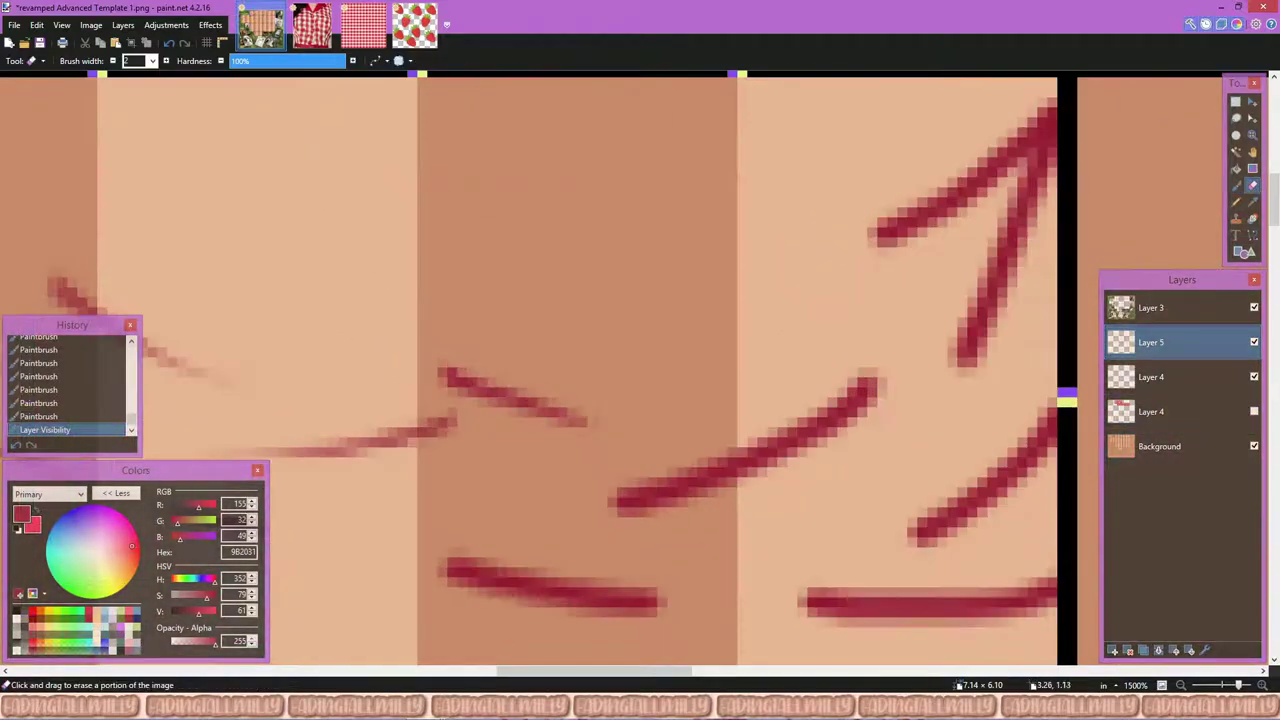
{"action": "left_click_drag", "start_coordinate": [470, 378], "coordinate": [588, 425]}
{"action": "scroll", "coordinate": [480, 450], "scroll_direction": "down", "scroll_amount": 1}
{"action": "left_click_drag", "start_coordinate": [650, 505], "coordinate": [410, 456]}
{"action": "scroll", "coordinate": [410, 456], "scroll_direction": "up", "scroll_amount": 1}
{"action": "scroll", "coordinate": [480, 491], "scroll_direction": "down", "scroll_amount": 1}
{"action": "left_click_drag", "start_coordinate": [495, 468], "coordinate": [790, 452]}
Step: Thin the diagonal and upper-corner fold strokes on the front torso's right half and show the clothing layer again
{"action": "scroll", "coordinate": [712, 372], "scroll_direction": "up", "scroll_amount": 1}
{"action": "scroll", "coordinate": [630, 380], "scroll_direction": "left", "scroll_amount": 2}
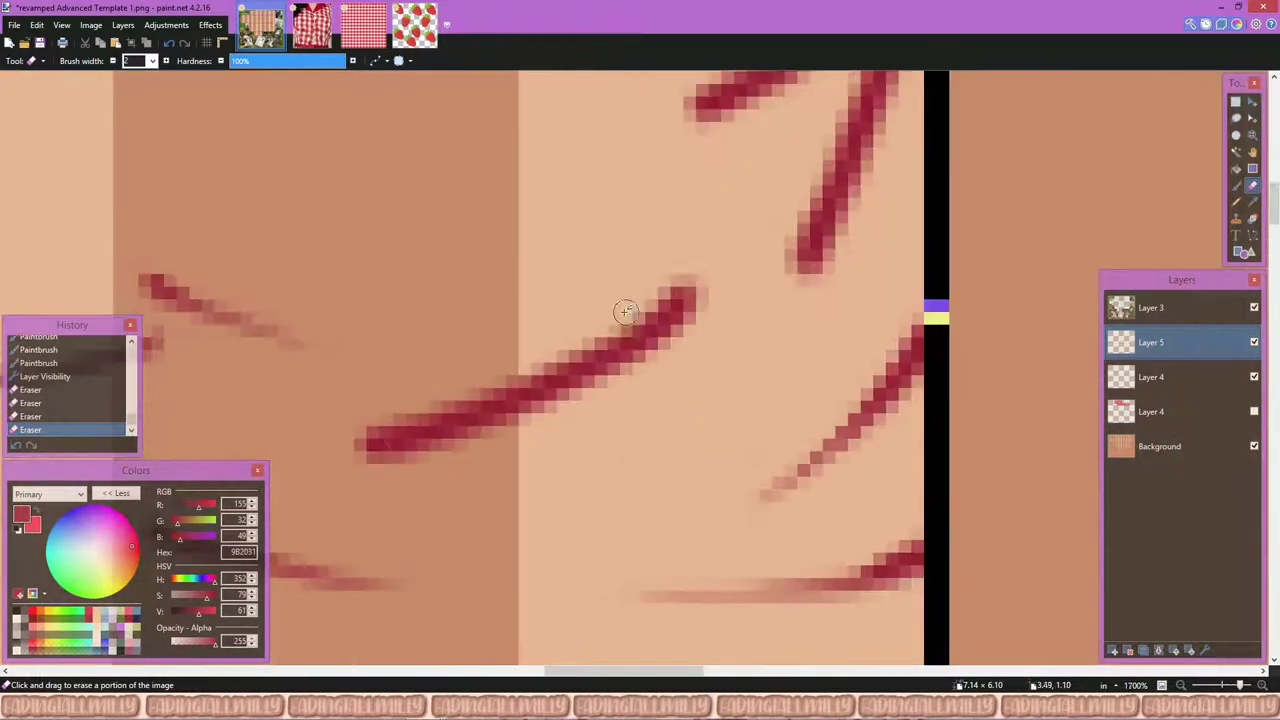
{"action": "left_click_drag", "start_coordinate": [365, 432], "coordinate": [520, 410]}
{"action": "left_click_drag", "start_coordinate": [688, 330], "coordinate": [540, 405]}
{"action": "scroll", "coordinate": [694, 349], "scroll_direction": "down", "scroll_amount": 3}
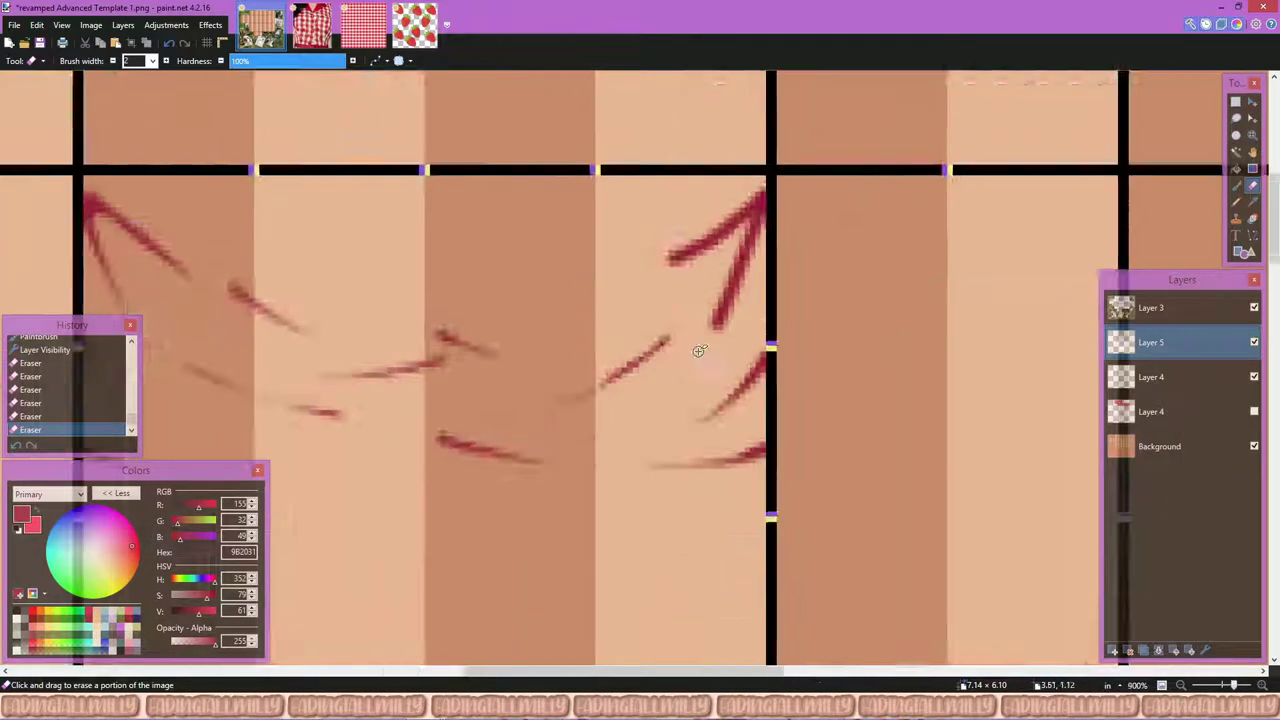
{"action": "scroll", "coordinate": [694, 349], "scroll_direction": "up", "scroll_amount": 4}
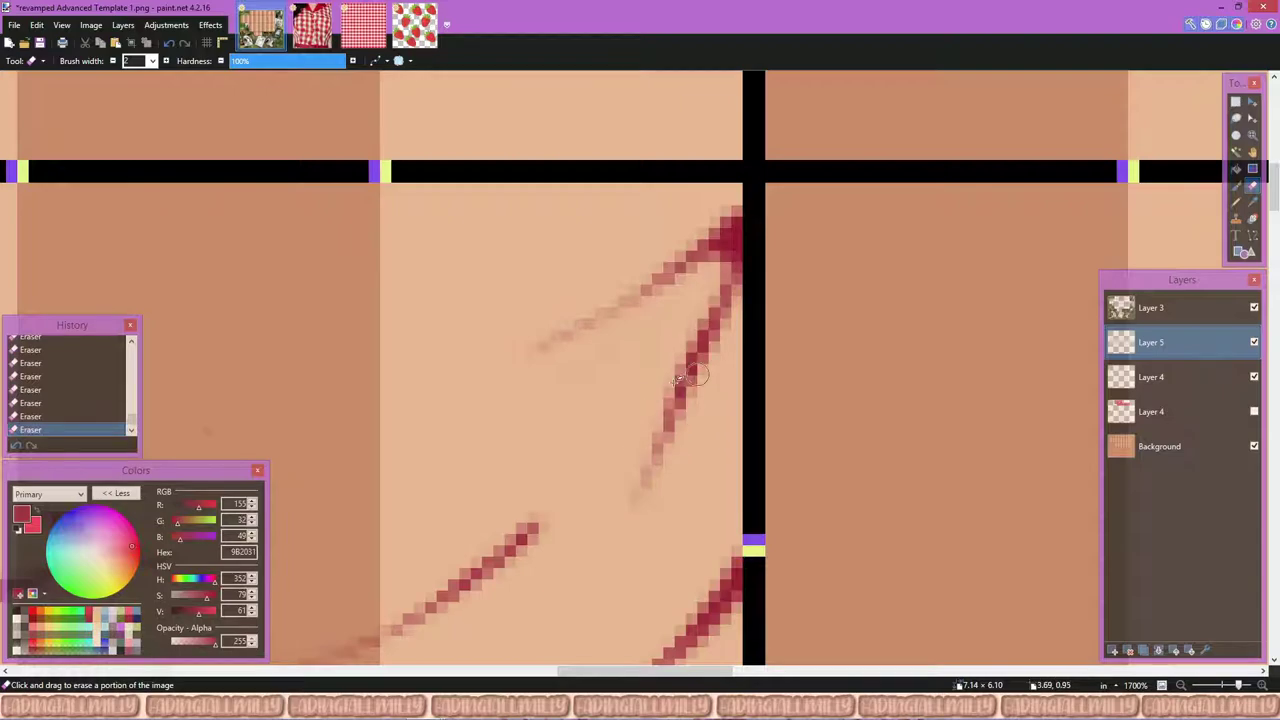
{"action": "scroll", "coordinate": [690, 375], "scroll_direction": "down", "scroll_amount": 5}
{"action": "scroll", "coordinate": [600, 370], "scroll_direction": "up", "scroll_amount": 2}
{"action": "left_click", "coordinate": [1254, 411]}
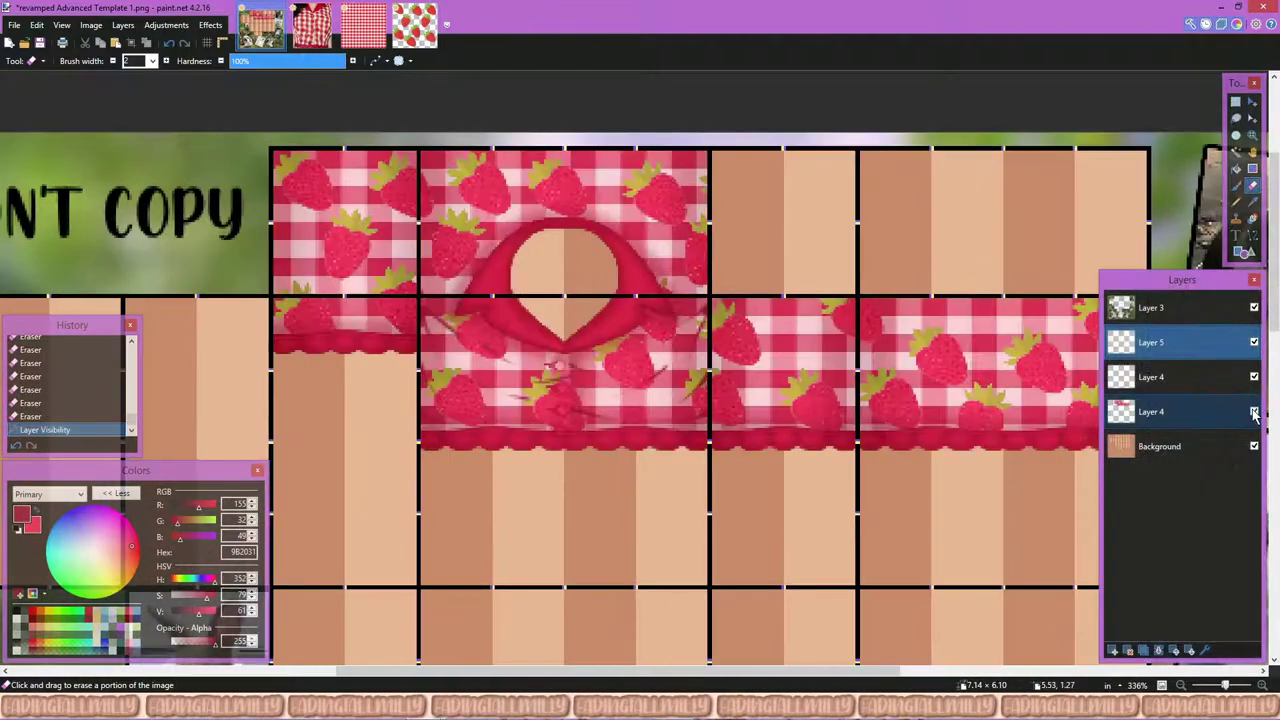
Step: Merge the two fold layers, add a new layer above them and hide the clothing layer
{"action": "left_click", "coordinate": [1113, 650]}
{"action": "scroll", "coordinate": [1270, 418], "scroll_direction": "down", "scroll_amount": 2}
{"action": "scroll", "coordinate": [1270, 418], "scroll_direction": "up", "scroll_amount": 3}
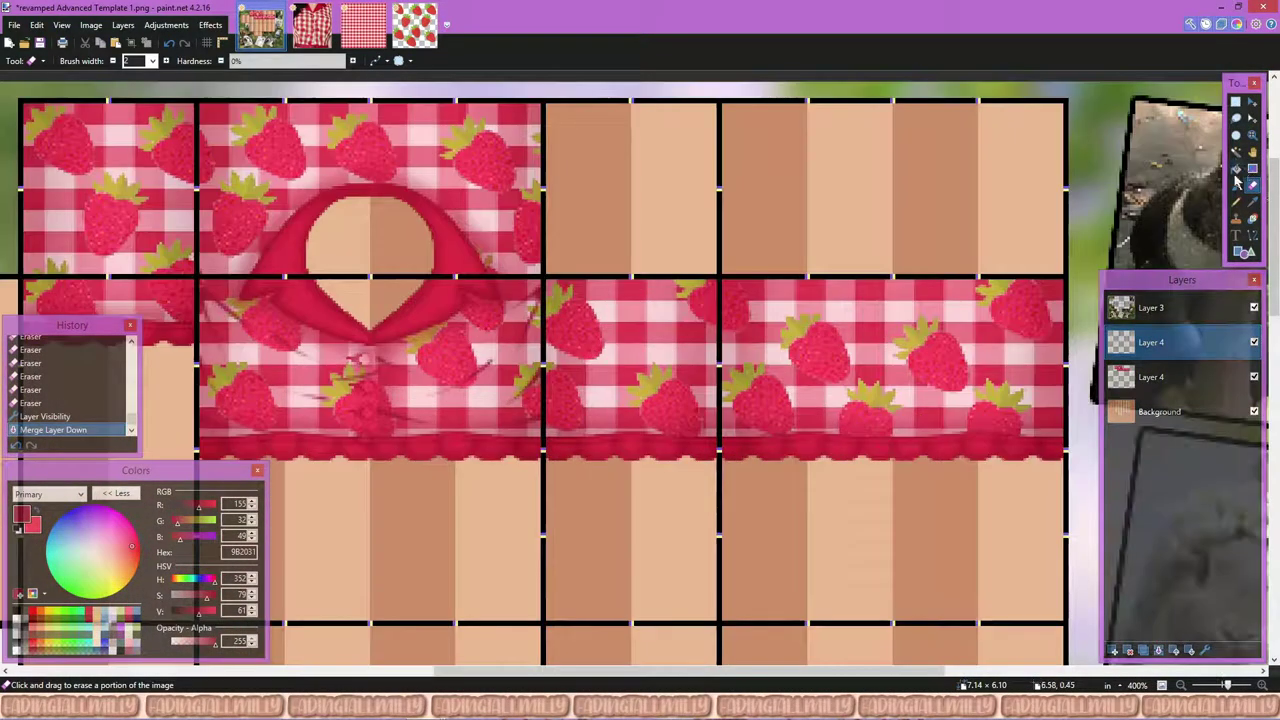
{"action": "key", "text": "b"}
{"action": "left_click", "coordinate": [1254, 411]}
Step: Paint five 9B2031 fold strokes on the side panel beside the front torso, two of them fanning out from its upper-left corner
{"action": "scroll", "coordinate": [610, 301], "scroll_direction": "up", "scroll_amount": 5}
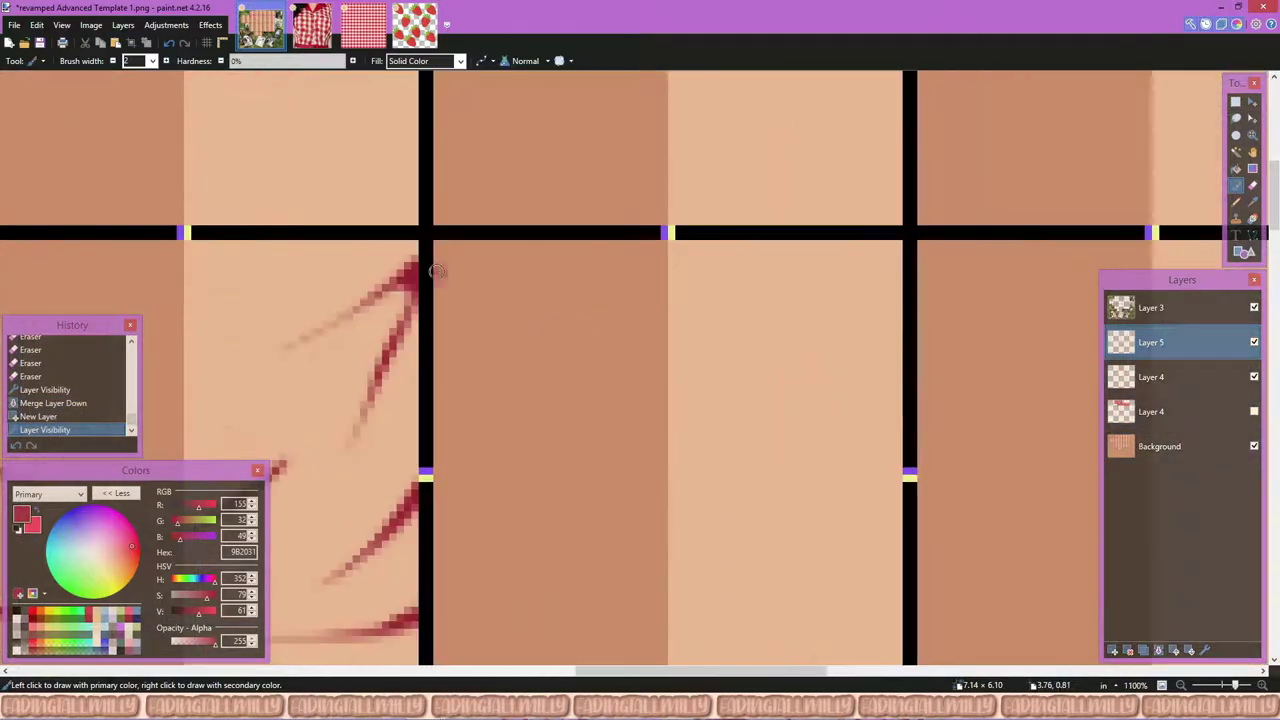
{"action": "left_click_drag", "start_coordinate": [545, 287], "coordinate": [614, 357]}
{"action": "left_click_drag", "start_coordinate": [545, 287], "coordinate": [659, 312]}
{"action": "left_click_drag", "start_coordinate": [745, 330], "coordinate": [740, 328]}
{"action": "scroll", "coordinate": [740, 400], "scroll_direction": "down", "scroll_amount": 4}
{"action": "scroll", "coordinate": [740, 450], "scroll_direction": "up", "scroll_amount": 2}
{"action": "left_click_drag", "start_coordinate": [412, 330], "coordinate": [632, 378]}
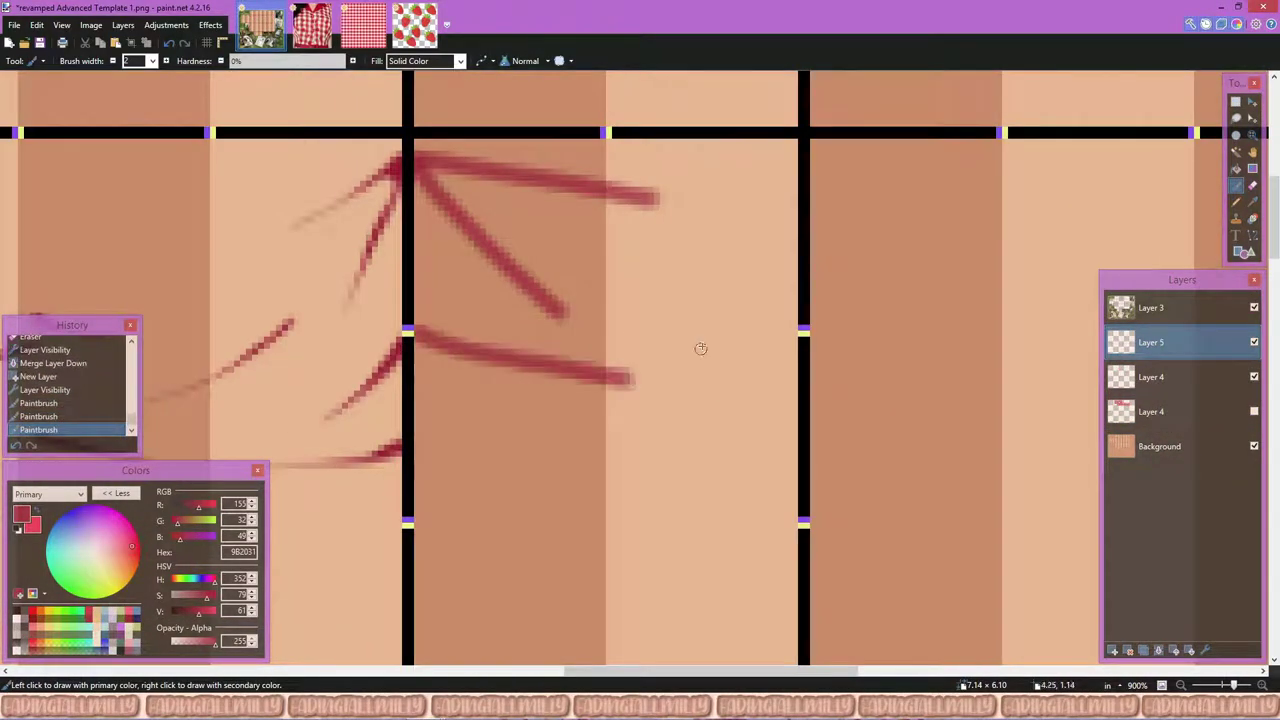
{"action": "left_click_drag", "start_coordinate": [441, 391], "coordinate": [665, 445]}
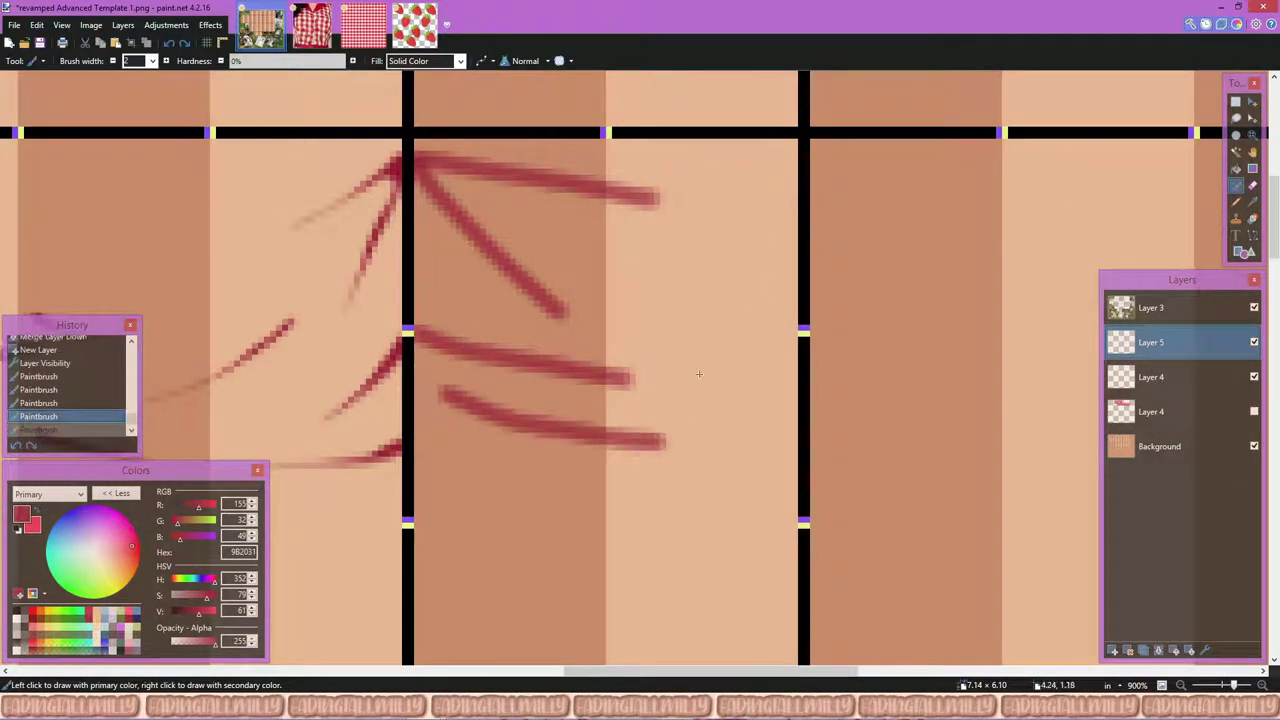
{"action": "scroll", "coordinate": [250, 372], "scroll_direction": "down", "scroll_amount": 2}
{"action": "scroll", "coordinate": [440, 403], "scroll_direction": "up", "scroll_amount": 2}
Step: Erase along the lowest fold stroke on the side panel beside the front torso to taper it into thin points
{"action": "key", "text": "e"}
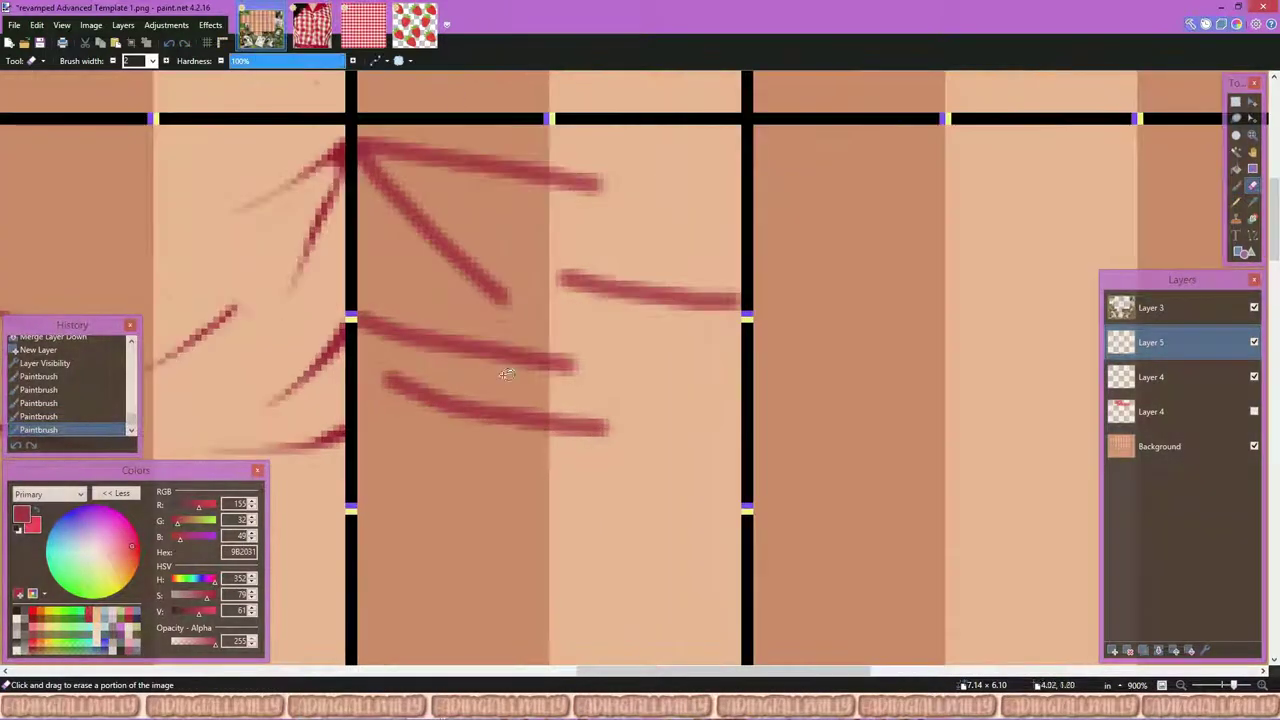
{"action": "scroll", "coordinate": [427, 315], "scroll_direction": "up", "scroll_amount": 2}
{"action": "left_click_drag", "start_coordinate": [560, 418], "coordinate": [654, 445]}
{"action": "scroll", "coordinate": [515, 450], "scroll_direction": "up", "scroll_amount": 2}
{"action": "left_click_drag", "start_coordinate": [350, 358], "coordinate": [470, 412]}
{"action": "left_click_drag", "start_coordinate": [428, 373], "coordinate": [490, 396]}
{"action": "key", "text": "ctrl+z"}
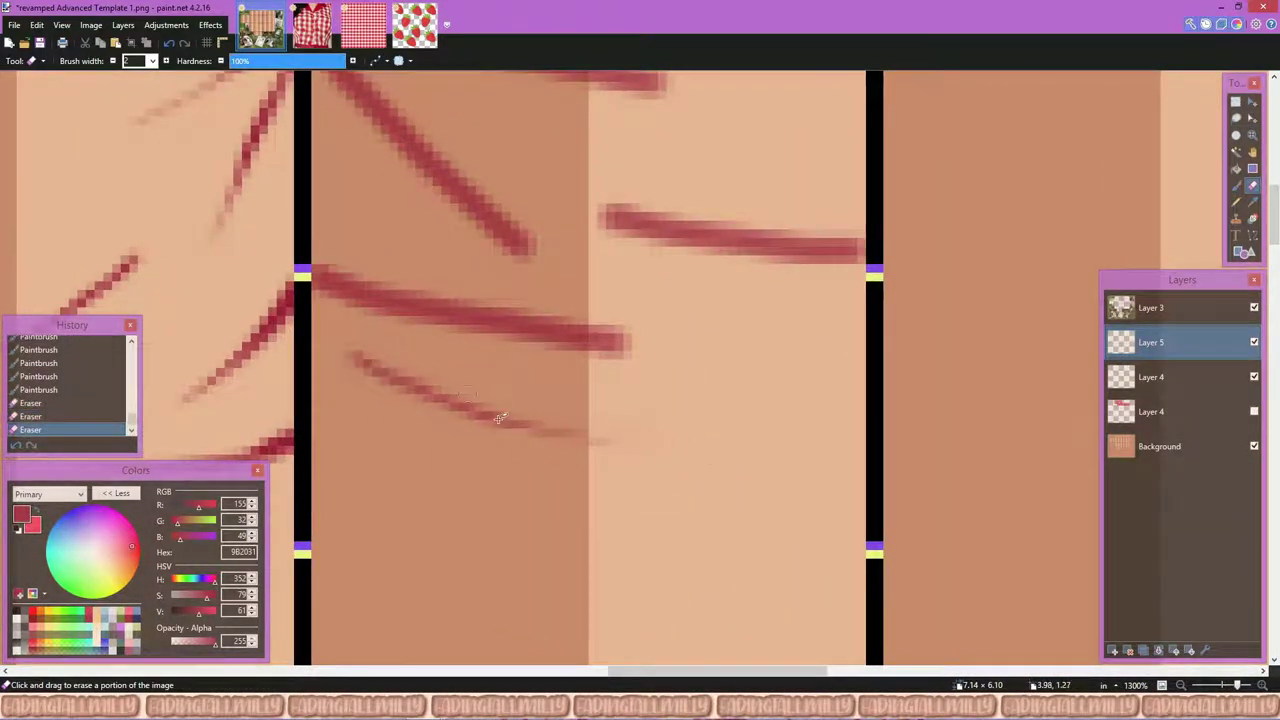
Step: Thin the side panel's other four fold strokes into tapered points, including the two fanning out from its upper-left corner
{"action": "scroll", "coordinate": [499, 418], "scroll_direction": "up", "scroll_amount": 1}
{"action": "scroll", "coordinate": [531, 413], "scroll_direction": "down", "scroll_amount": 2}
{"action": "scroll", "coordinate": [596, 361], "scroll_direction": "up", "scroll_amount": 2}
{"action": "left_click_drag", "start_coordinate": [570, 343], "coordinate": [650, 355]}
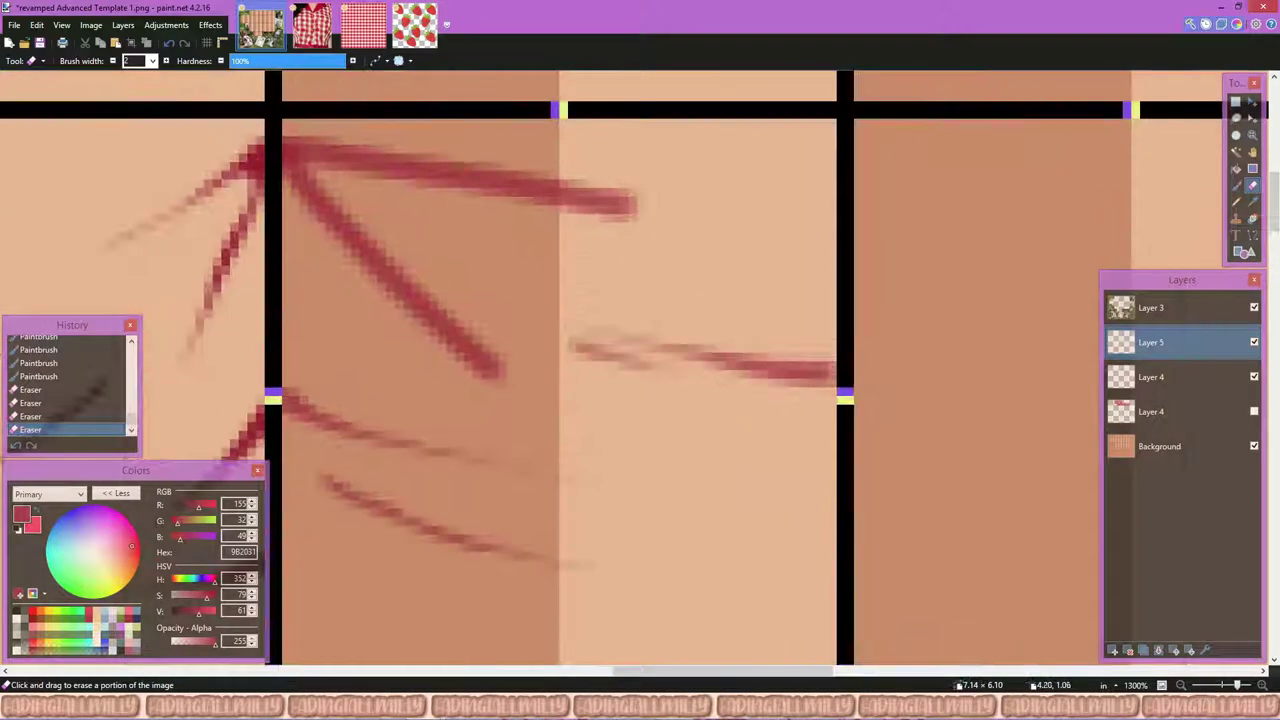
{"action": "scroll", "coordinate": [404, 272], "scroll_direction": "up", "scroll_amount": 1}
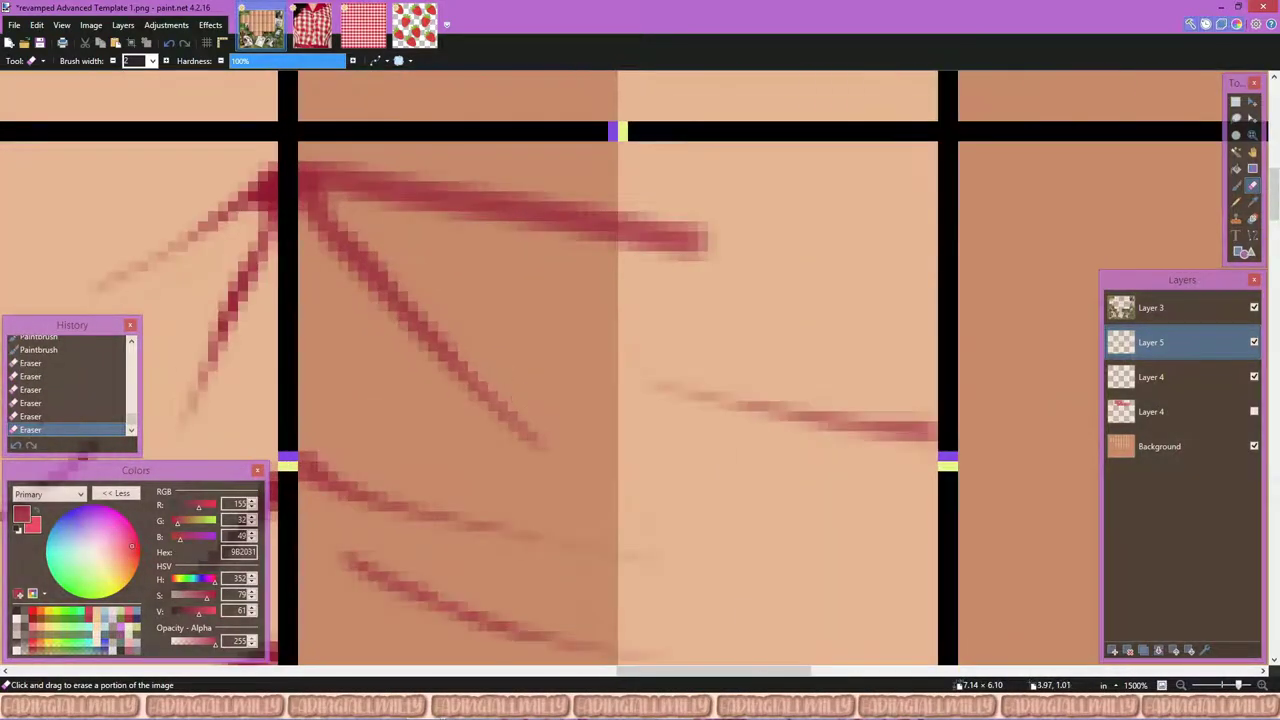
{"action": "left_click_drag", "start_coordinate": [330, 188], "coordinate": [707, 243]}
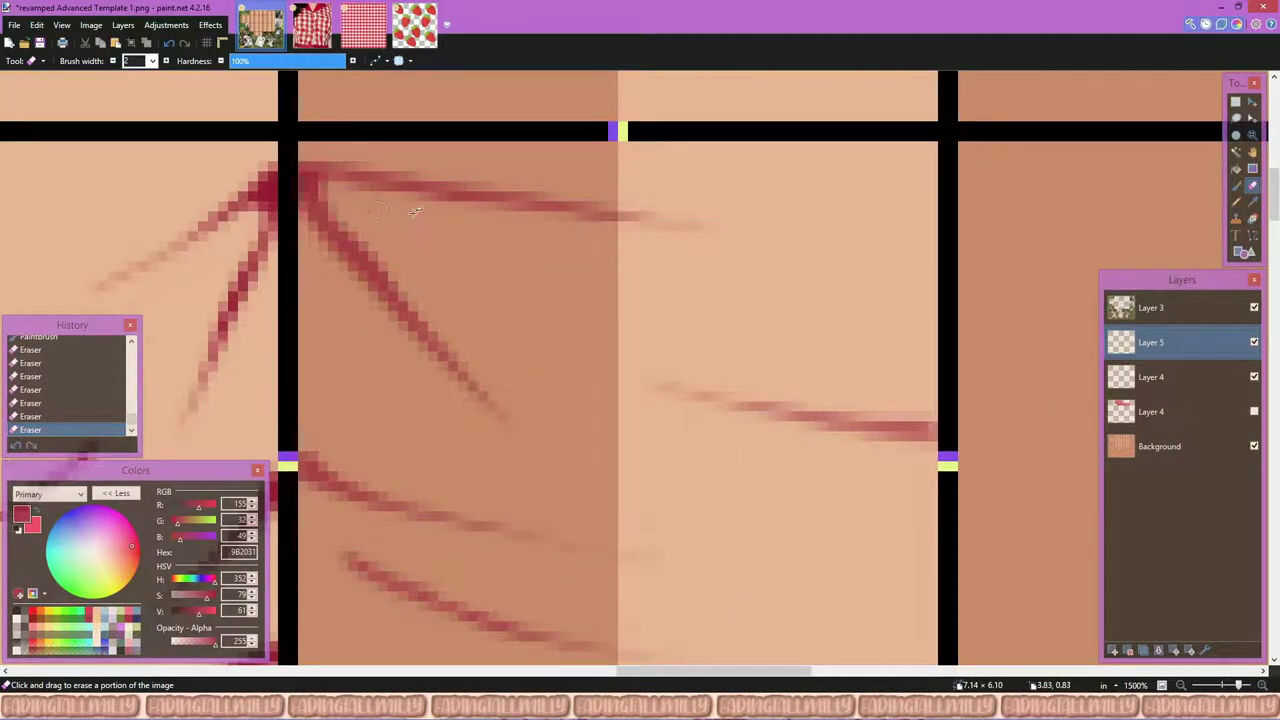
Step: Merge the side-panel folds into the fold layer below, show the clothing layer and add a new layer for painting
{"action": "scroll", "coordinate": [414, 211], "scroll_direction": "down", "scroll_amount": 6}
{"action": "scroll", "coordinate": [460, 240], "scroll_direction": "up", "scroll_amount": 3}
{"action": "key", "text": "ctrl+m"}
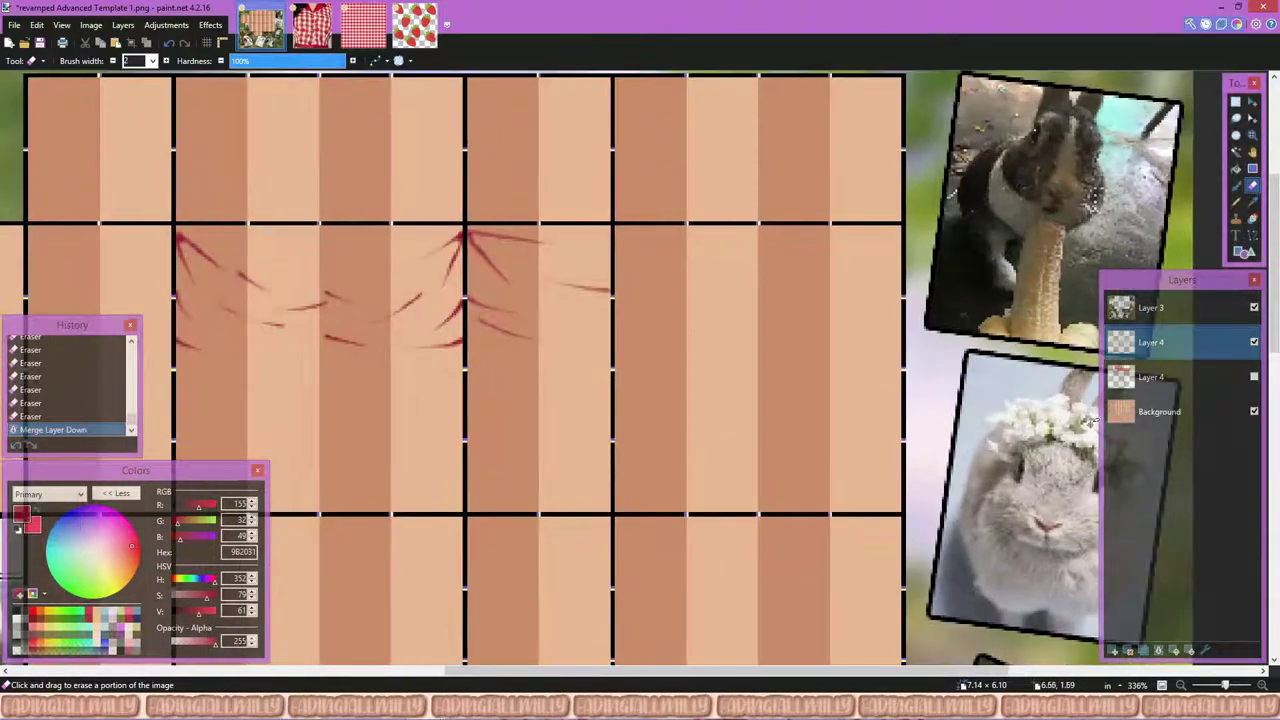
{"action": "left_click", "coordinate": [1254, 377]}
{"action": "left_click", "coordinate": [1114, 649]}
{"action": "key", "text": "b"}
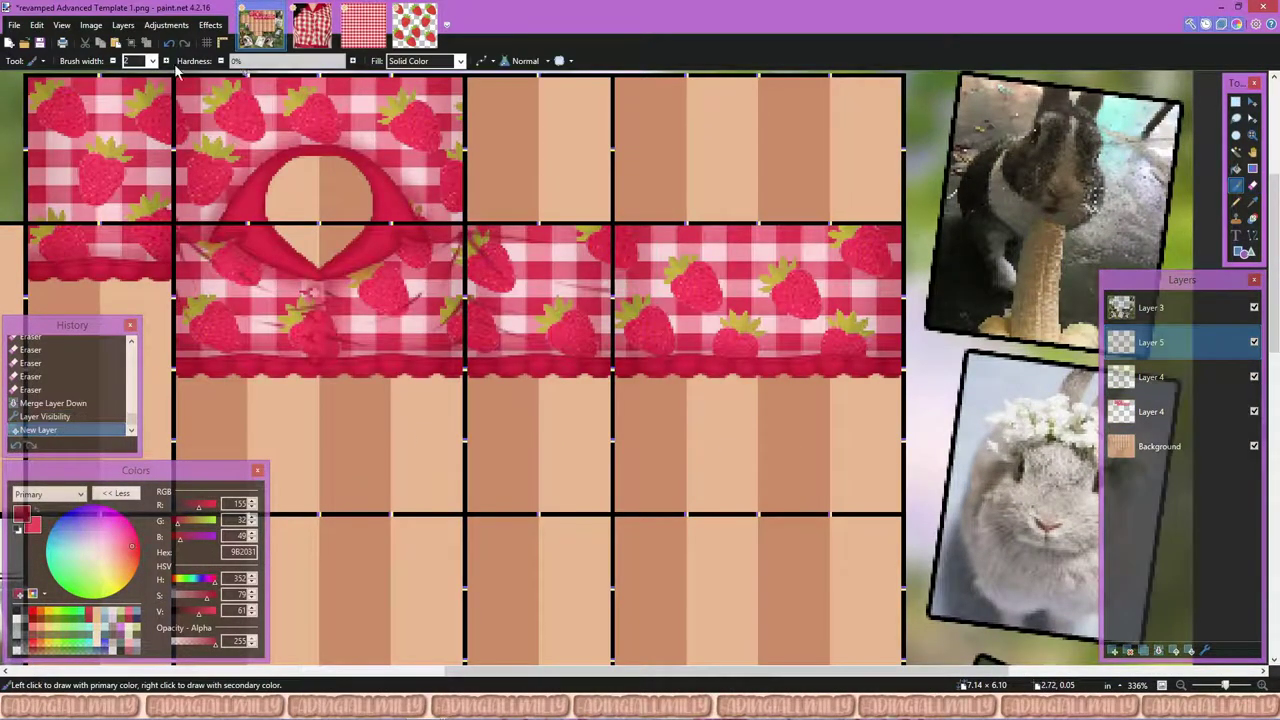
{"action": "scroll", "coordinate": [460, 370], "scroll_direction": "up", "scroll_amount": 3}
{"action": "scroll", "coordinate": [460, 370], "scroll_direction": "down", "scroll_amount": 2}
{"action": "left_click", "coordinate": [1254, 411]}
{"action": "left_click", "coordinate": [1254, 411]}
{"action": "scroll", "coordinate": [484, 330], "scroll_direction": "up", "scroll_amount": 3}
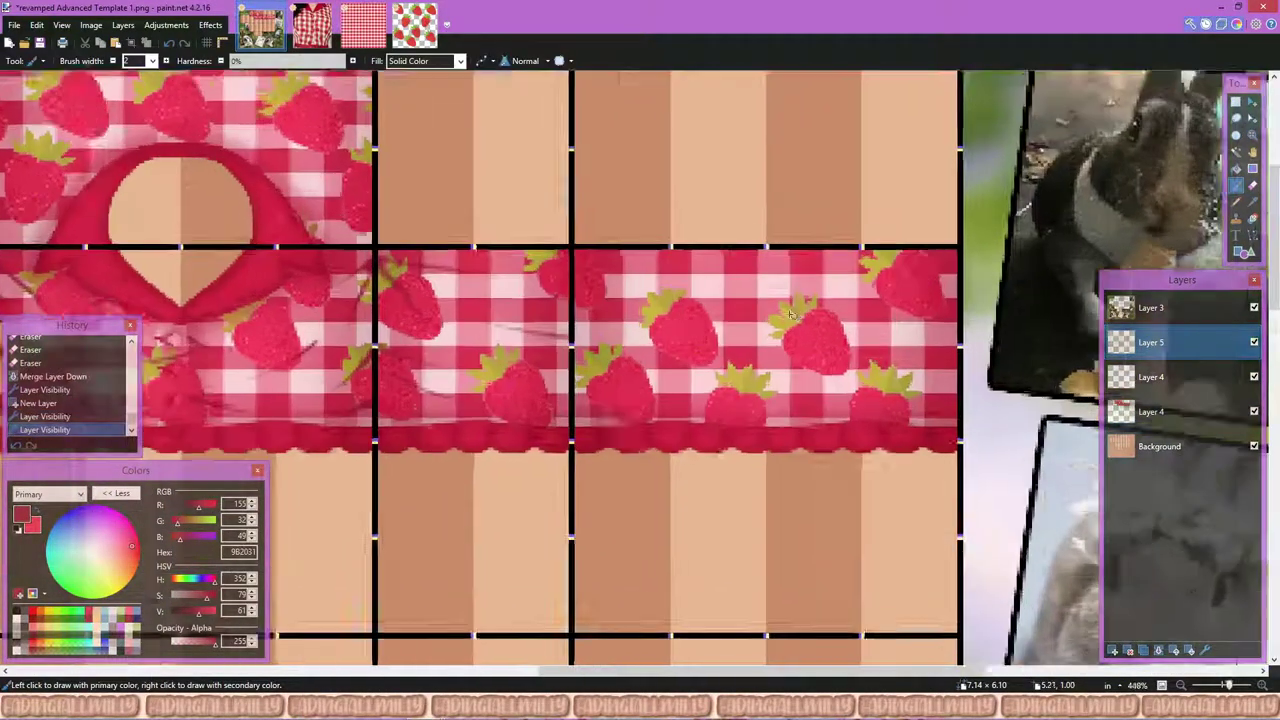
{"action": "left_click_drag", "start_coordinate": [435, 344], "coordinate": [638, 344]}
{"action": "left_click", "coordinate": [1254, 411]}
{"action": "key", "text": "ctrl+z"}
{"action": "key", "text": "ctrl+z"}
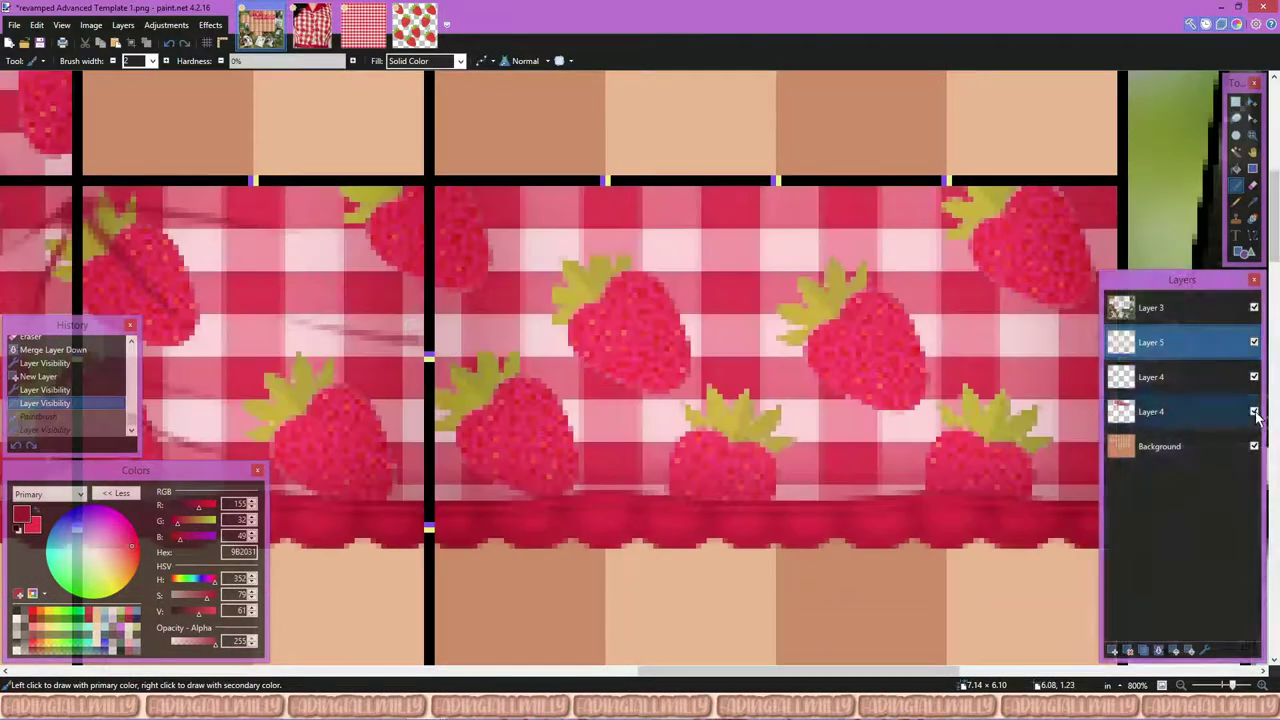
Step: Hide the clothing layer and paint seven 9B2031 fold strokes across the back torso, two of them meeting near its upper-right corner
{"action": "left_click", "coordinate": [1254, 411]}
{"action": "left_click_drag", "start_coordinate": [430, 340], "coordinate": [636, 357]}
{"action": "scroll", "coordinate": [442, 276], "scroll_direction": "down", "scroll_amount": 1}
{"action": "mouse_move", "coordinate": [425, 402]}
{"action": "left_mouse_down"}
{"action": "mouse_move", "coordinate": [690, 430]}
{"action": "mouse_move", "coordinate": [680, 455]}
{"action": "mouse_move", "coordinate": [716, 448]}
{"action": "left_mouse_up"}
{"action": "key", "text": "ctrl+z"}
{"action": "key", "text": "ctrl+z"}
{"action": "left_click_drag", "start_coordinate": [527, 287], "coordinate": [817, 329]}
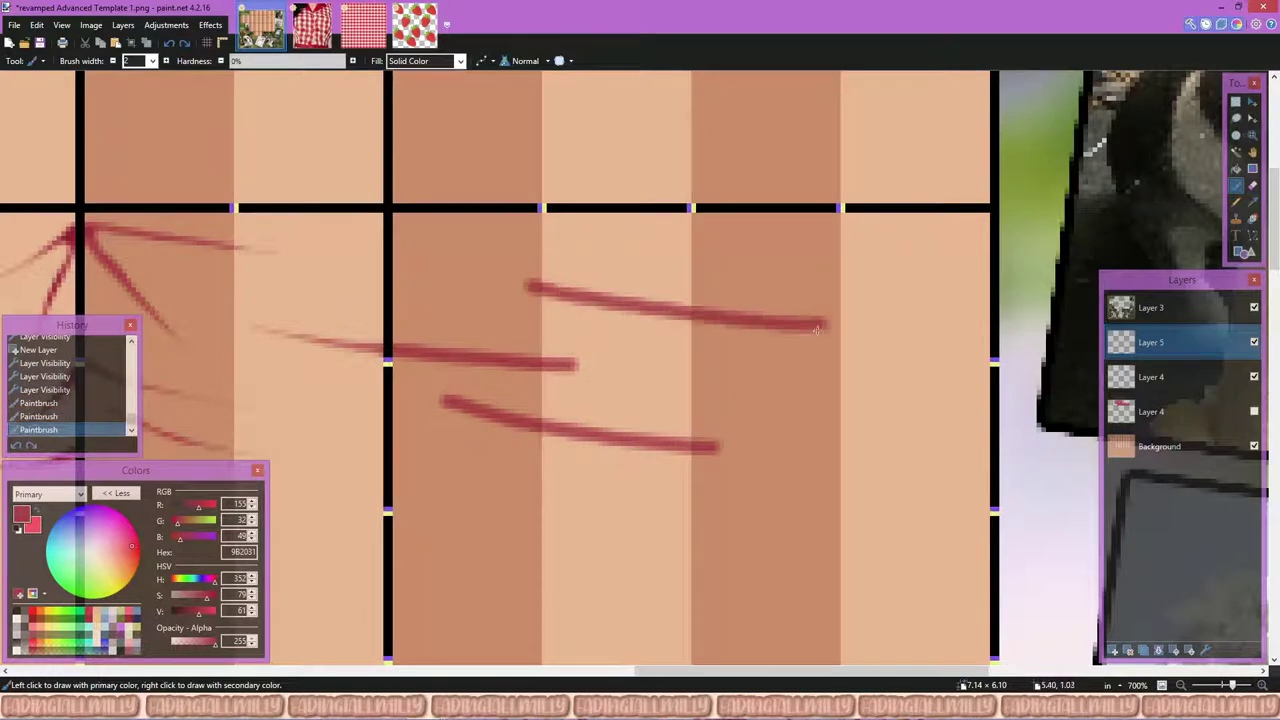
{"action": "left_click_drag", "start_coordinate": [955, 213], "coordinate": [893, 340]}
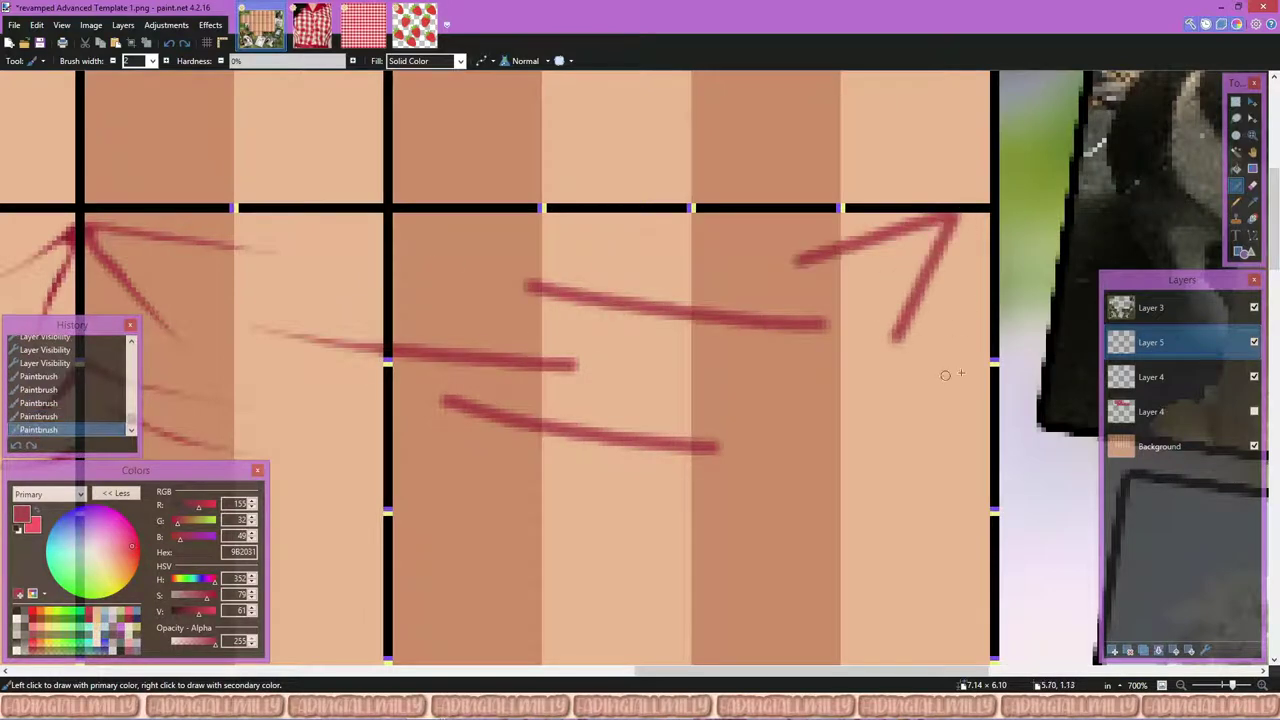
Step: Erase the edges of the back torso's four lower fold strokes so they taper into thin points
{"action": "scroll", "coordinate": [445, 316], "scroll_direction": "up", "scroll_amount": 3}
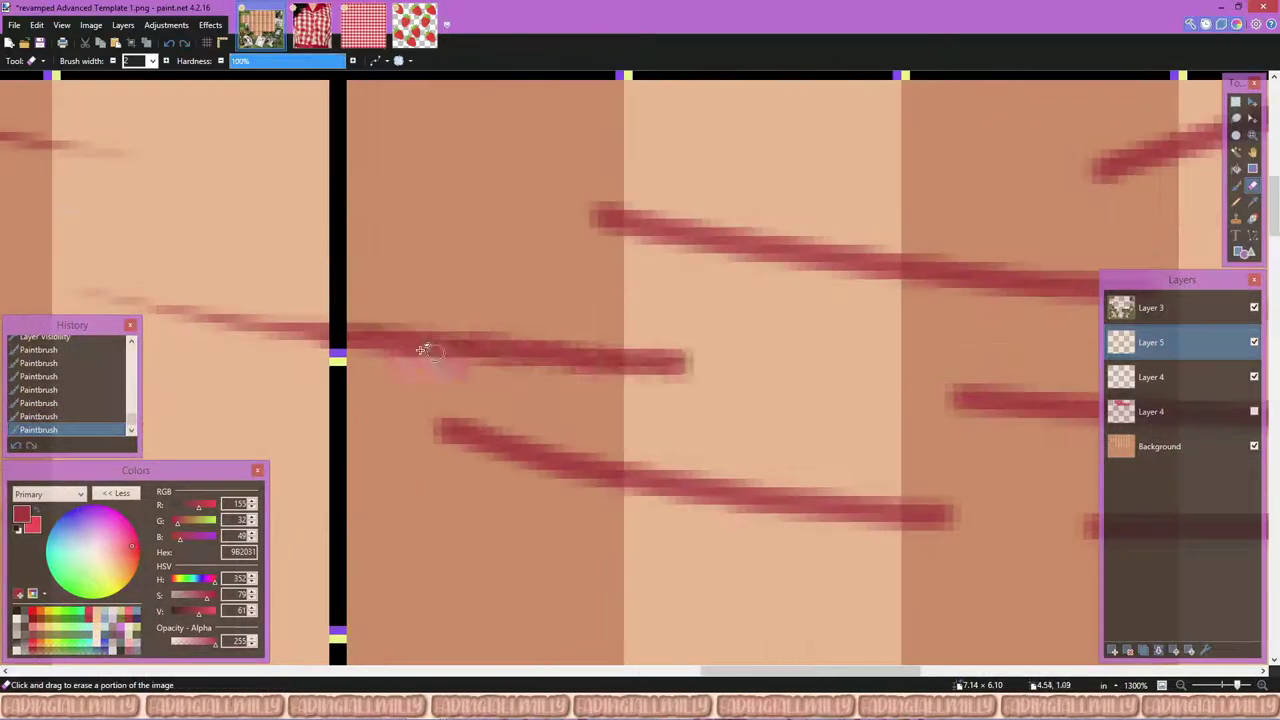
{"action": "left_click_drag", "start_coordinate": [430, 357], "coordinate": [690, 370]}
{"action": "scroll", "coordinate": [600, 360], "scroll_direction": "down", "scroll_amount": 2}
{"action": "scroll", "coordinate": [600, 360], "scroll_direction": "right", "scroll_amount": 2}
{"action": "left_click_drag", "start_coordinate": [450, 345], "coordinate": [735, 380]}
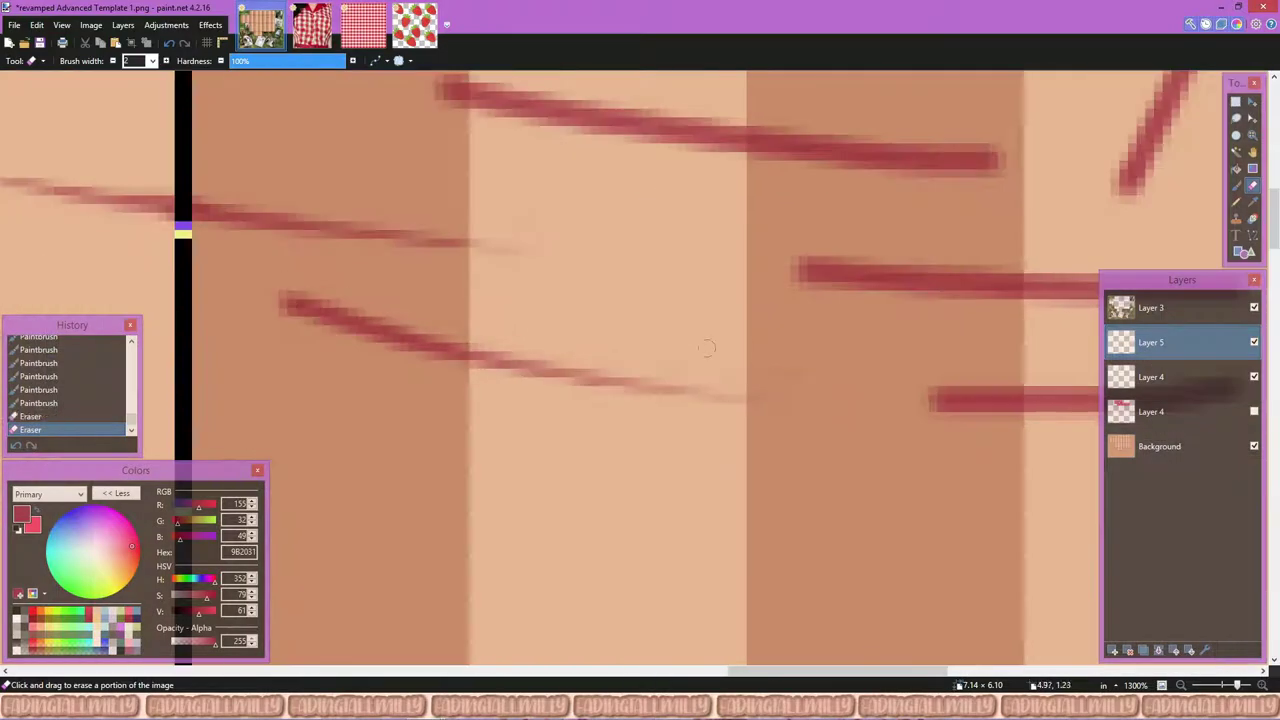
{"action": "scroll", "coordinate": [700, 350], "scroll_direction": "up", "scroll_amount": 2}
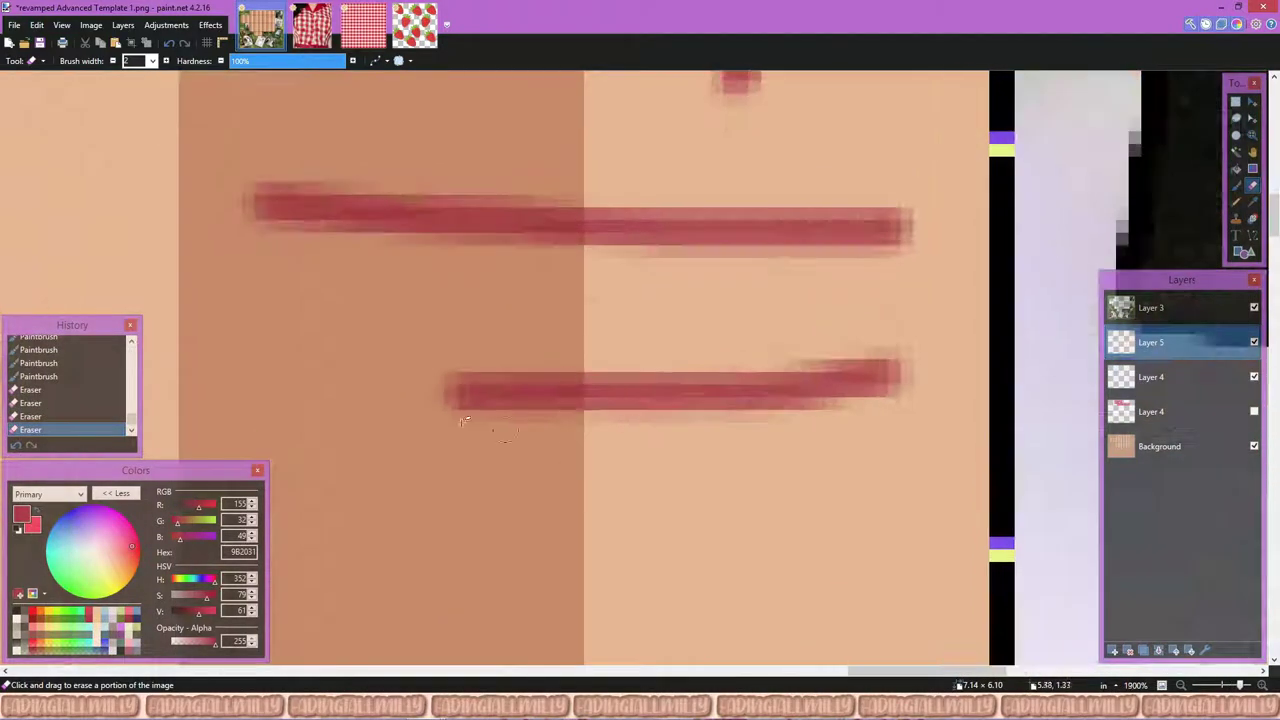
{"action": "left_click_drag", "start_coordinate": [450, 380], "coordinate": [684, 373]}
{"action": "scroll", "coordinate": [720, 381], "scroll_direction": "down", "scroll_amount": 2}
{"action": "left_click_drag", "start_coordinate": [870, 318], "coordinate": [628, 280]}
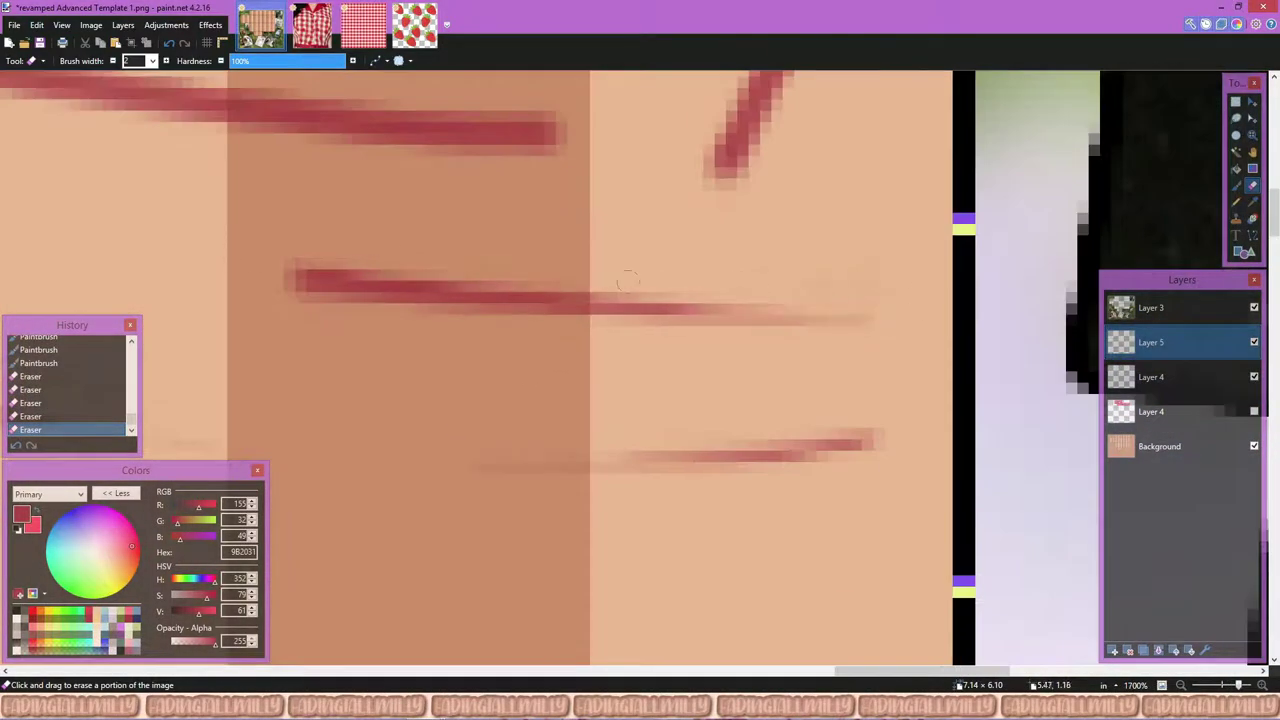
Step: Thin the two upper-corner strokes and the upper middle stroke on the back torso into tapered points
{"action": "scroll", "coordinate": [706, 197], "scroll_direction": "right", "scroll_amount": 2}
{"action": "scroll", "coordinate": [706, 197], "scroll_direction": "up", "scroll_amount": 3}
{"action": "left_click_drag", "start_coordinate": [572, 208], "coordinate": [350, 238]}
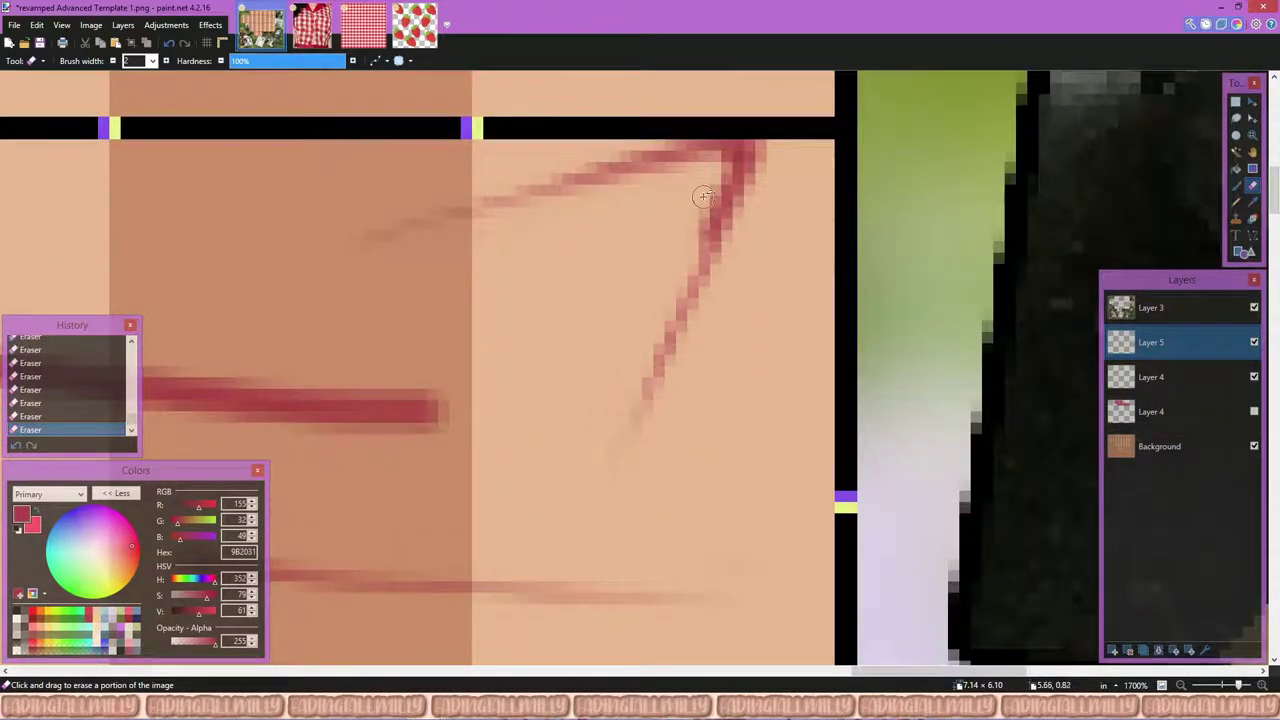
{"action": "scroll", "coordinate": [703, 197], "scroll_direction": "down", "scroll_amount": 3}
{"action": "scroll", "coordinate": [789, 280], "scroll_direction": "up", "scroll_amount": 3}
{"action": "left_click_drag", "start_coordinate": [440, 322], "coordinate": [955, 364]}
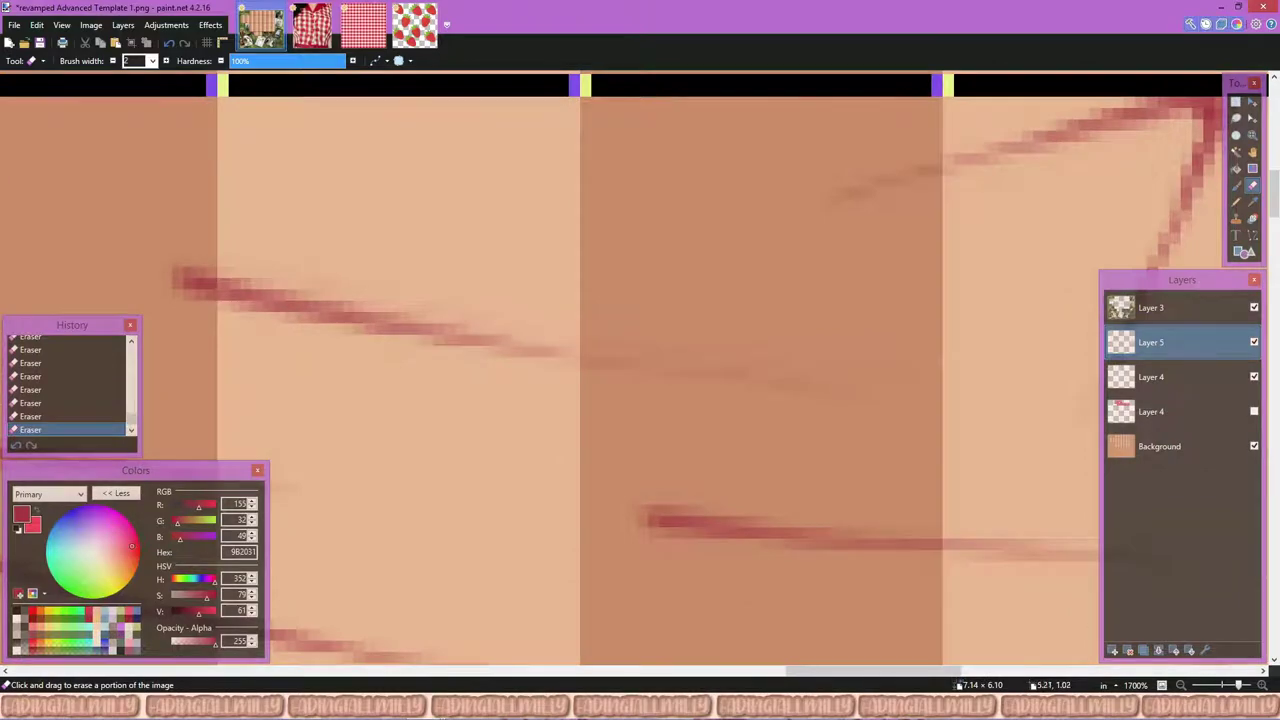
Step: Check the back-torso folds against the clothing layer and merge them into the fold layer below
{"action": "scroll", "coordinate": [518, 313], "scroll_direction": "down", "scroll_amount": 8}
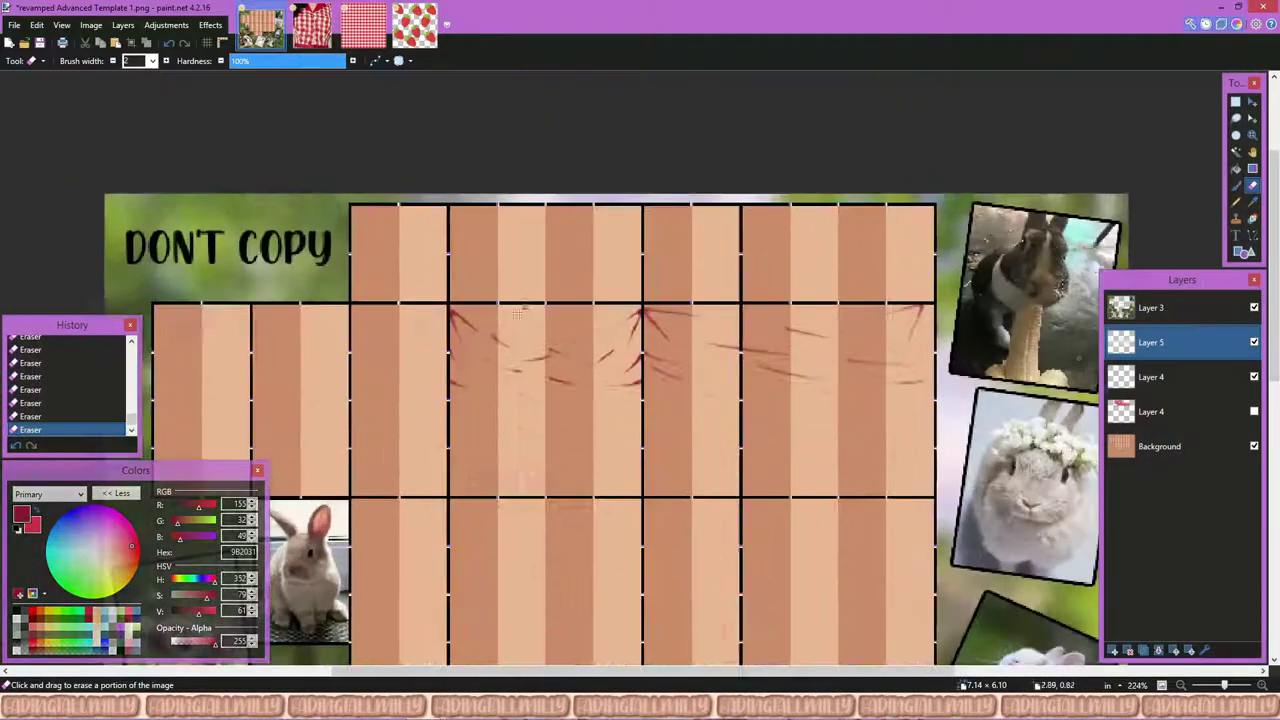
{"action": "left_click", "coordinate": [1158, 650]}
{"action": "scroll", "coordinate": [467, 370], "scroll_direction": "down", "scroll_amount": 2}
{"action": "left_click", "coordinate": [1254, 376]}
{"action": "scroll", "coordinate": [467, 370], "scroll_direction": "down", "scroll_amount": 2}
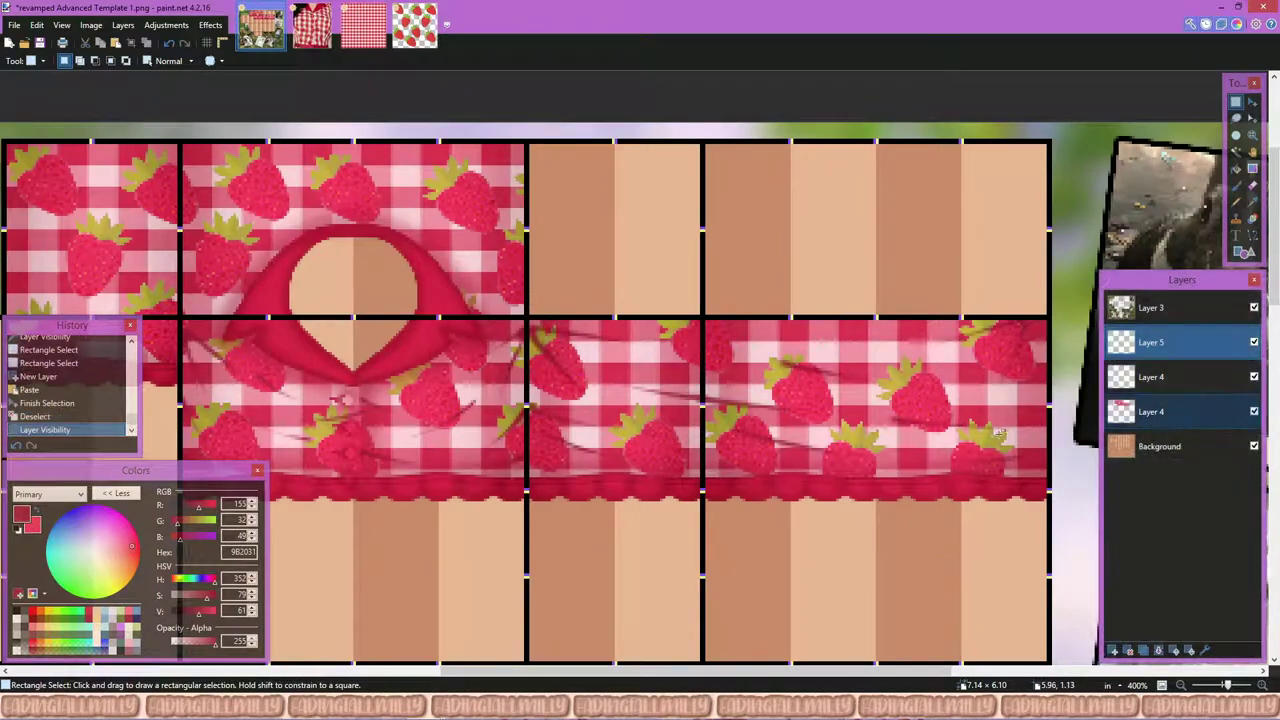
{"action": "left_click", "coordinate": [1254, 411]}
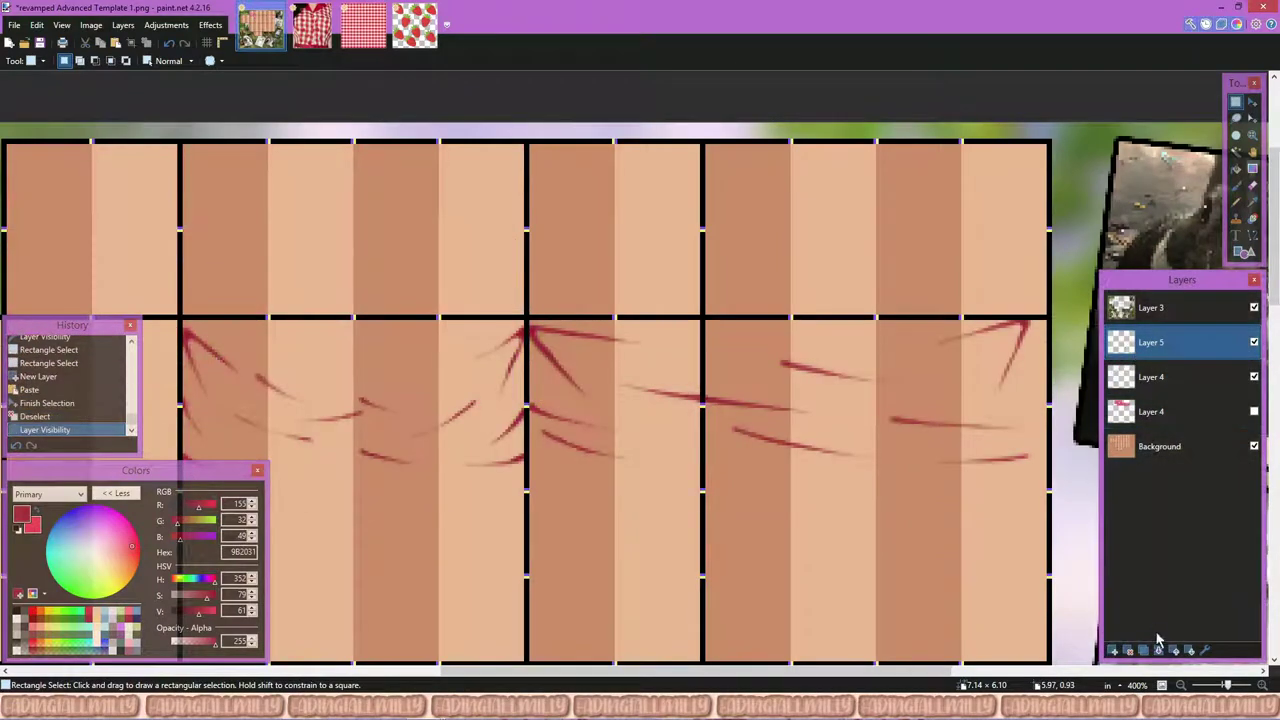
{"action": "left_click", "coordinate": [1158, 648]}
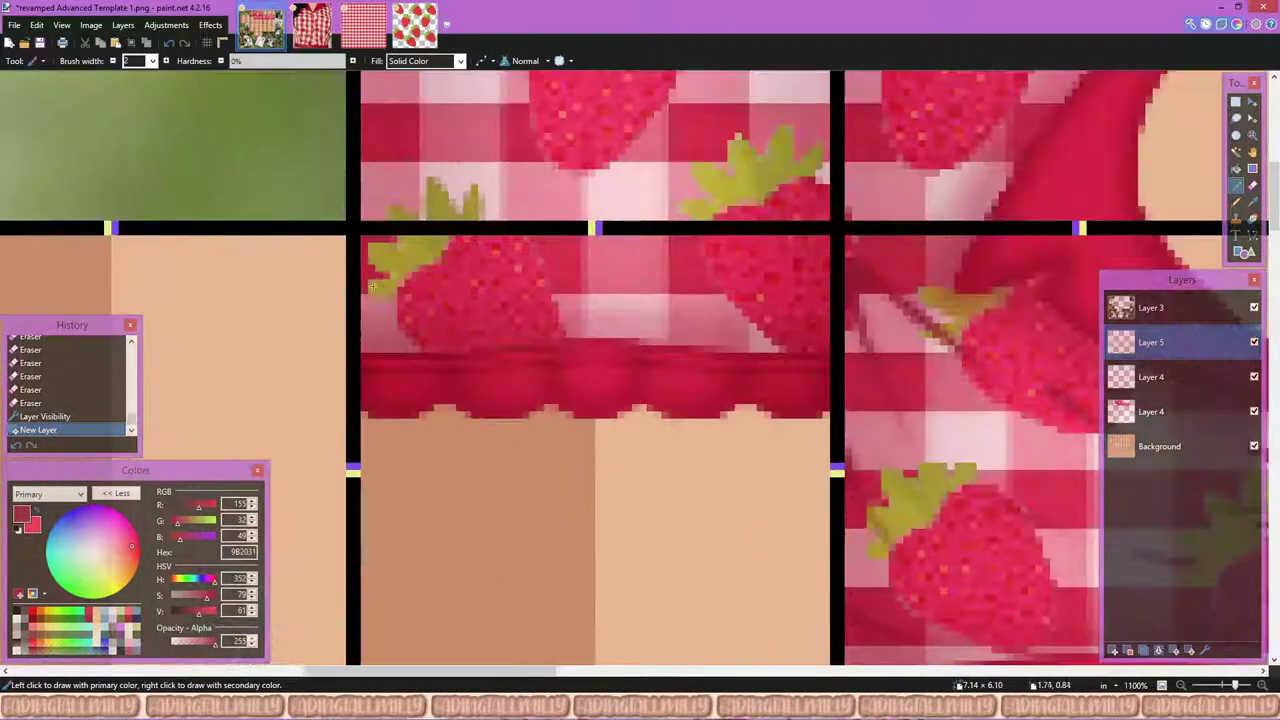
Step: Paint eight 9B2031 fold strokes on the section left of the front torso, four in its upper square and four crossing the grid line below
{"action": "scroll", "coordinate": [420, 305], "scroll_direction": "up", "scroll_amount": 2}
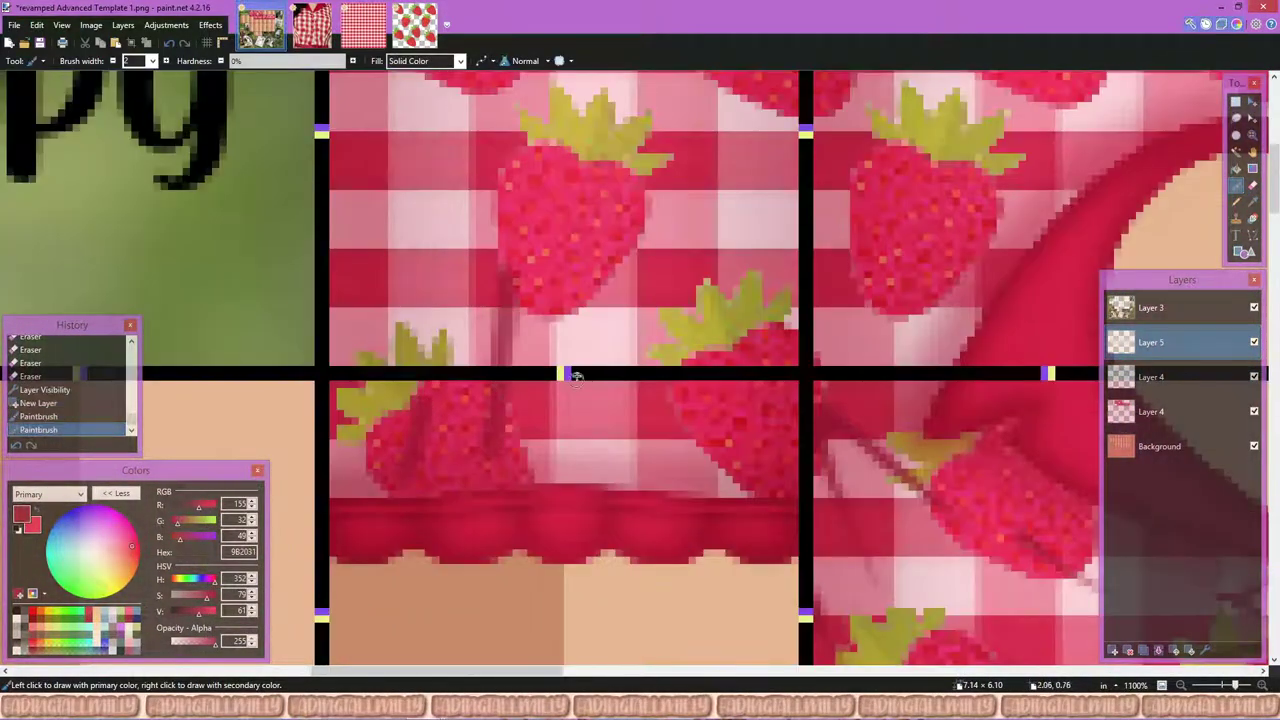
{"action": "left_click_drag", "start_coordinate": [464, 284], "coordinate": [420, 372]}
{"action": "left_click_drag", "start_coordinate": [540, 332], "coordinate": [466, 458]}
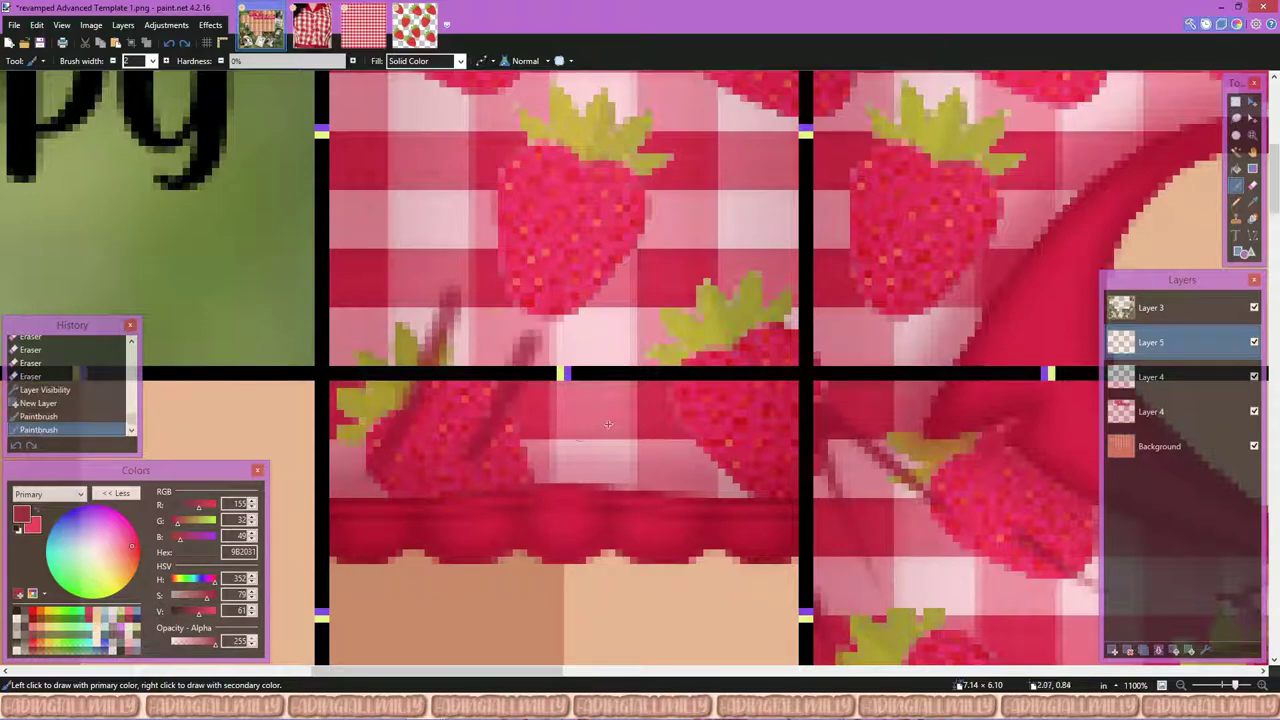
{"action": "left_click_drag", "start_coordinate": [604, 254], "coordinate": [694, 488]}
{"action": "left_click_drag", "start_coordinate": [712, 312], "coordinate": [770, 446]}
{"action": "scroll", "coordinate": [553, 368], "scroll_direction": "down", "scroll_amount": 3}
{"action": "scroll", "coordinate": [518, 250], "scroll_direction": "up", "scroll_amount": 2}
{"action": "left_click_drag", "start_coordinate": [490, 232], "coordinate": [487, 372]}
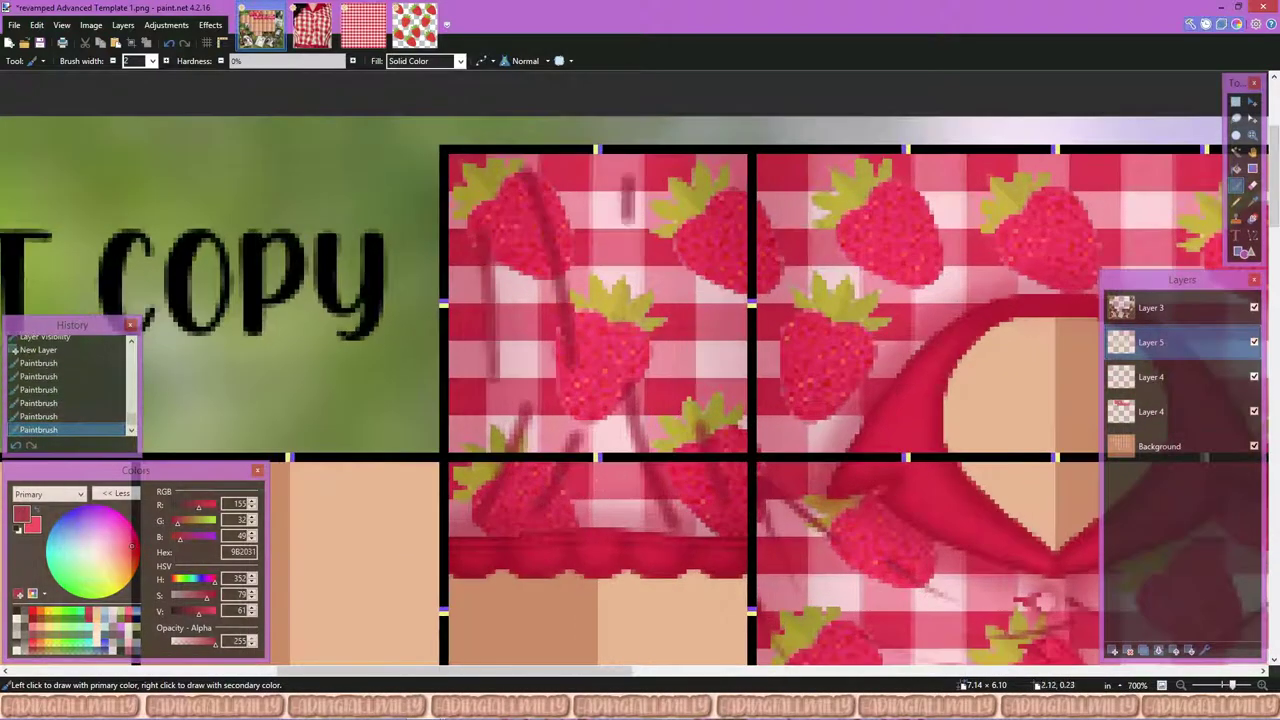
Step: Hide the clothing layer and erase the two leftmost upper fold strokes of the section left of the front torso into tapered points
{"action": "key", "text": "e"}
{"action": "left_click", "coordinate": [1254, 411]}
{"action": "scroll", "coordinate": [636, 140], "scroll_direction": "up", "scroll_amount": 2}
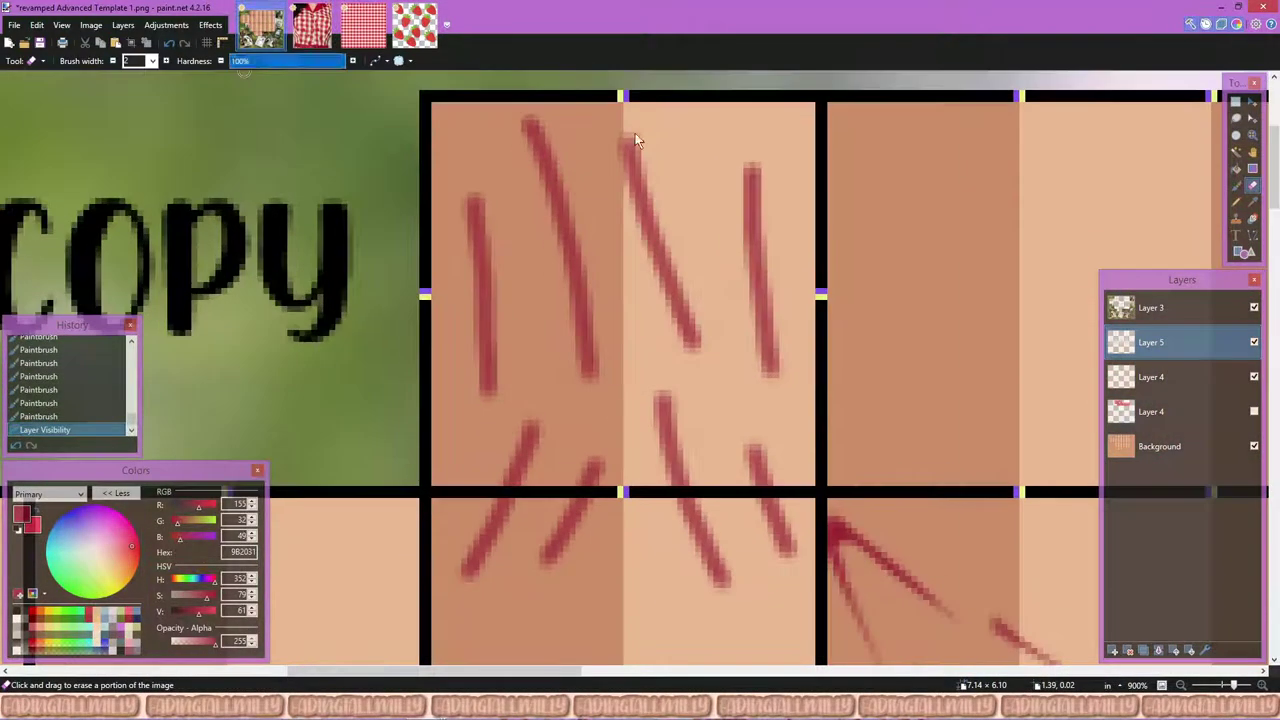
{"action": "left_click_drag", "start_coordinate": [478, 258], "coordinate": [482, 336]}
{"action": "scroll", "coordinate": [491, 344], "scroll_direction": "up", "scroll_amount": 3}
{"action": "left_click_drag", "start_coordinate": [458, 190], "coordinate": [490, 305]}
{"action": "scroll", "coordinate": [490, 305], "scroll_direction": "down", "scroll_amount": 3}
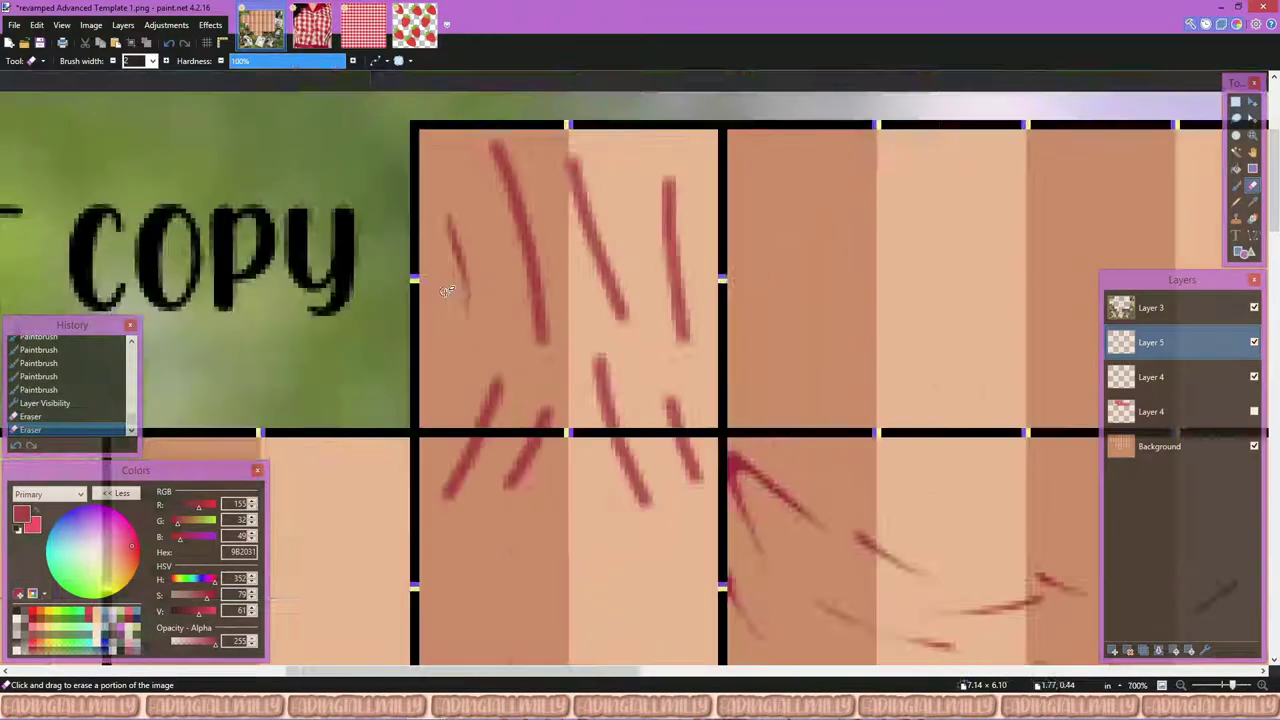
{"action": "scroll", "coordinate": [470, 150], "scroll_direction": "up", "scroll_amount": 3}
{"action": "left_click_drag", "start_coordinate": [460, 110], "coordinate": [500, 176]}
{"action": "left_click_drag", "start_coordinate": [508, 250], "coordinate": [532, 345]}
{"action": "scroll", "coordinate": [591, 177], "scroll_direction": "down", "scroll_amount": 3}
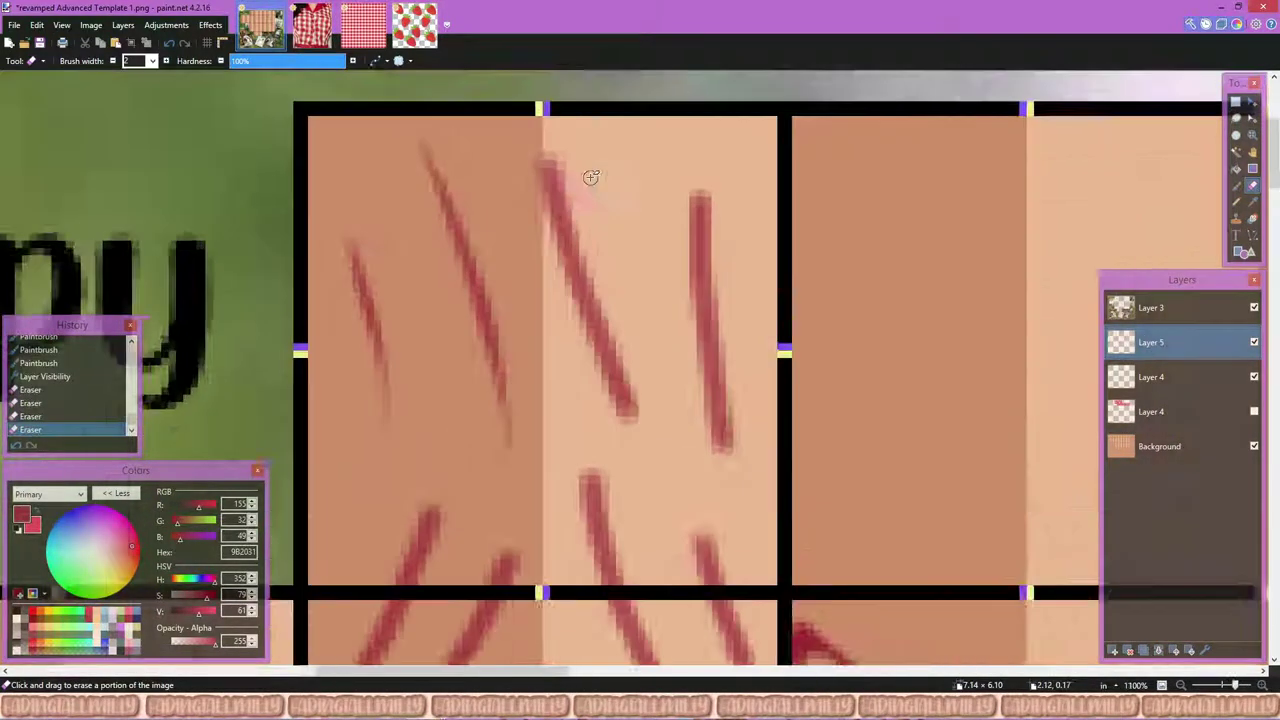
Step: Thin the two right-hand upper fold strokes in the section left of the front torso into tapered points
{"action": "scroll", "coordinate": [591, 177], "scroll_direction": "up", "scroll_amount": 4}
{"action": "left_click_drag", "start_coordinate": [600, 430], "coordinate": [660, 560]}
{"action": "key", "text": "ctrl+z"}
{"action": "left_click_drag", "start_coordinate": [580, 380], "coordinate": [643, 588]}
{"action": "scroll", "coordinate": [646, 199], "scroll_direction": "down", "scroll_amount": 2}
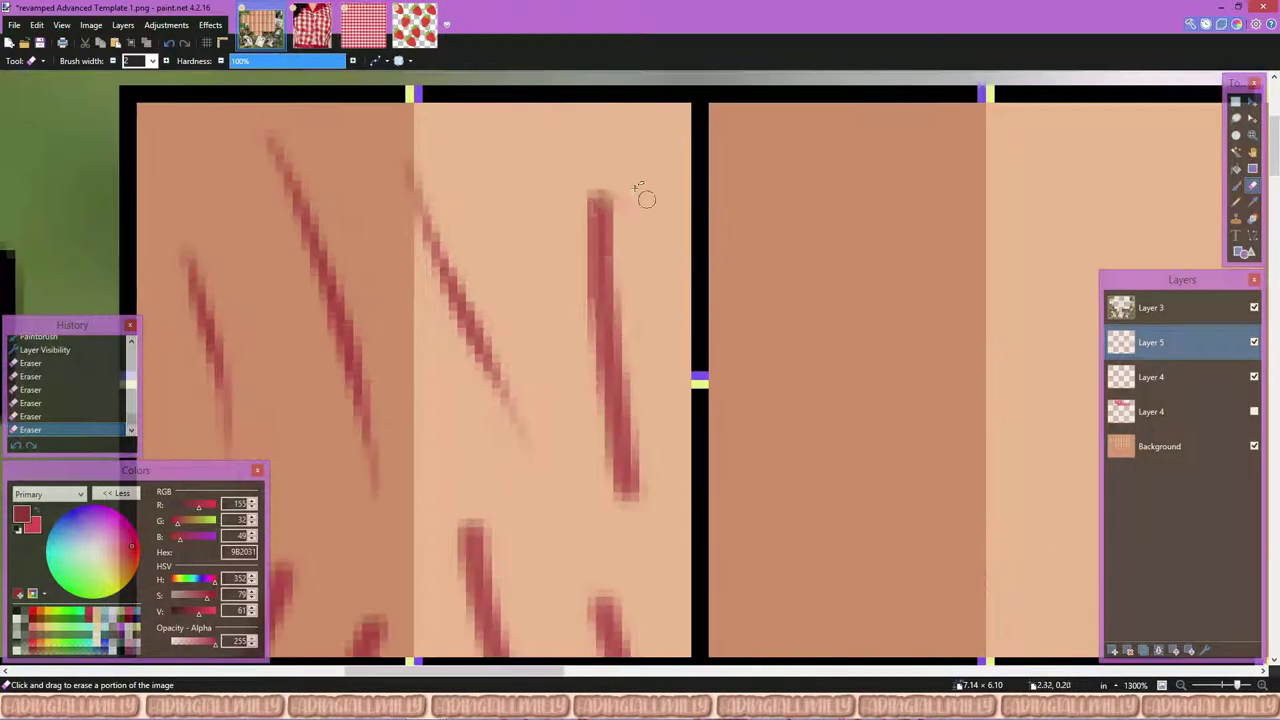
{"action": "left_click_drag", "start_coordinate": [615, 427], "coordinate": [620, 500]}
{"action": "scroll", "coordinate": [620, 500], "scroll_direction": "down", "scroll_amount": 3}
Step: Taper the two lower strokes that slant down to the left across the grid line beside the front torso
{"action": "scroll", "coordinate": [403, 418], "scroll_direction": "up", "scroll_amount": 4}
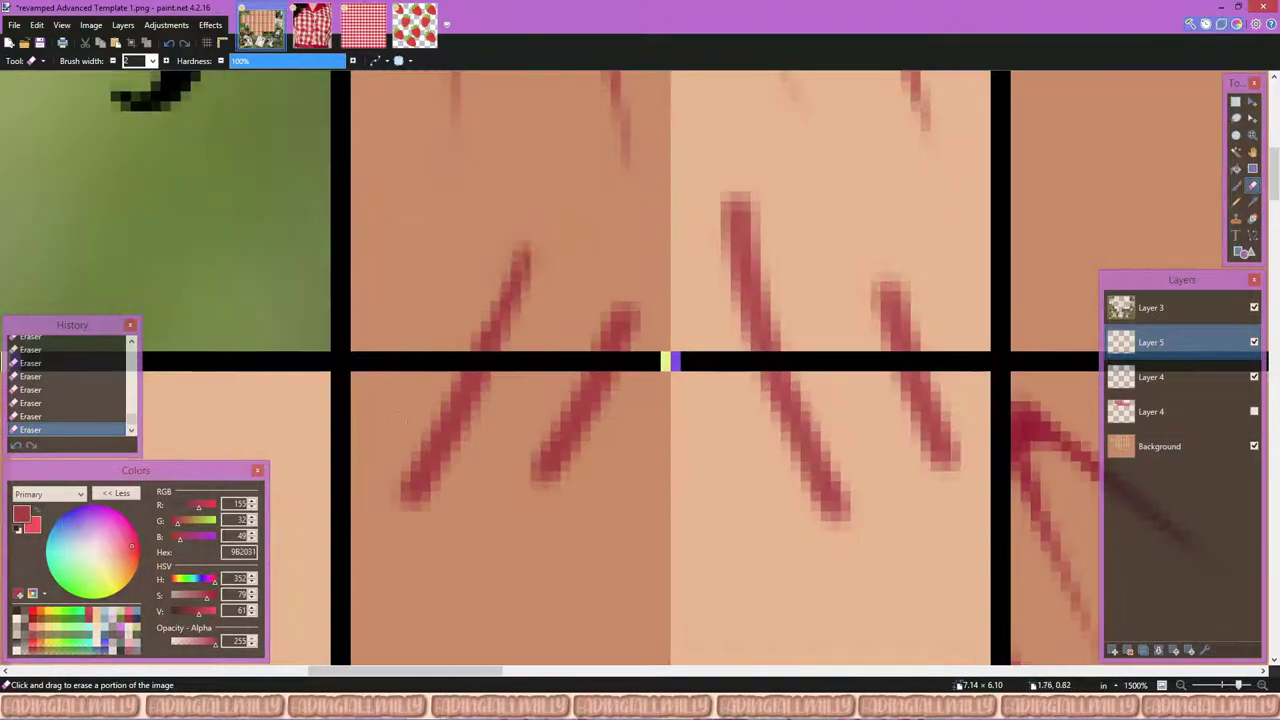
{"action": "left_click_drag", "start_coordinate": [478, 376], "coordinate": [408, 496]}
{"action": "scroll", "coordinate": [430, 450], "scroll_direction": "down", "scroll_amount": 3}
{"action": "scroll", "coordinate": [593, 240], "scroll_direction": "up", "scroll_amount": 4}
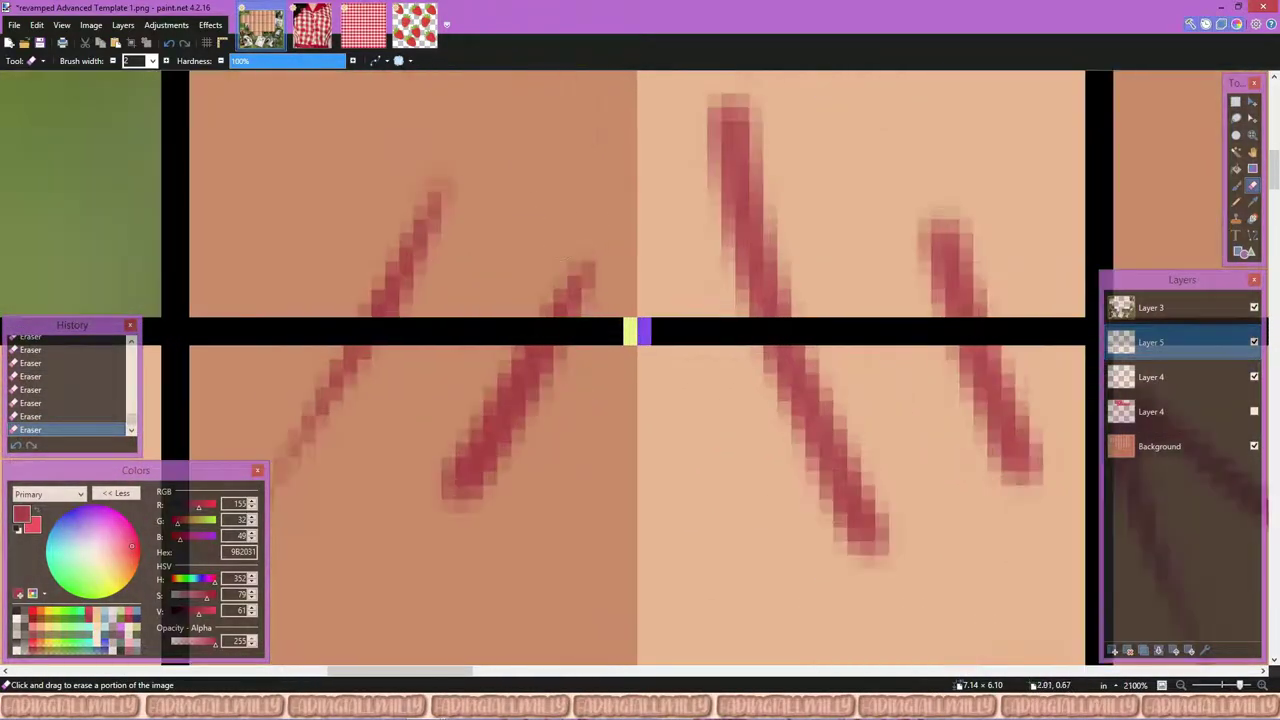
Step: Taper the two lower strokes that slant down to the right across the grid line beside the front torso
{"action": "scroll", "coordinate": [469, 338], "scroll_direction": "down", "scroll_amount": 2}
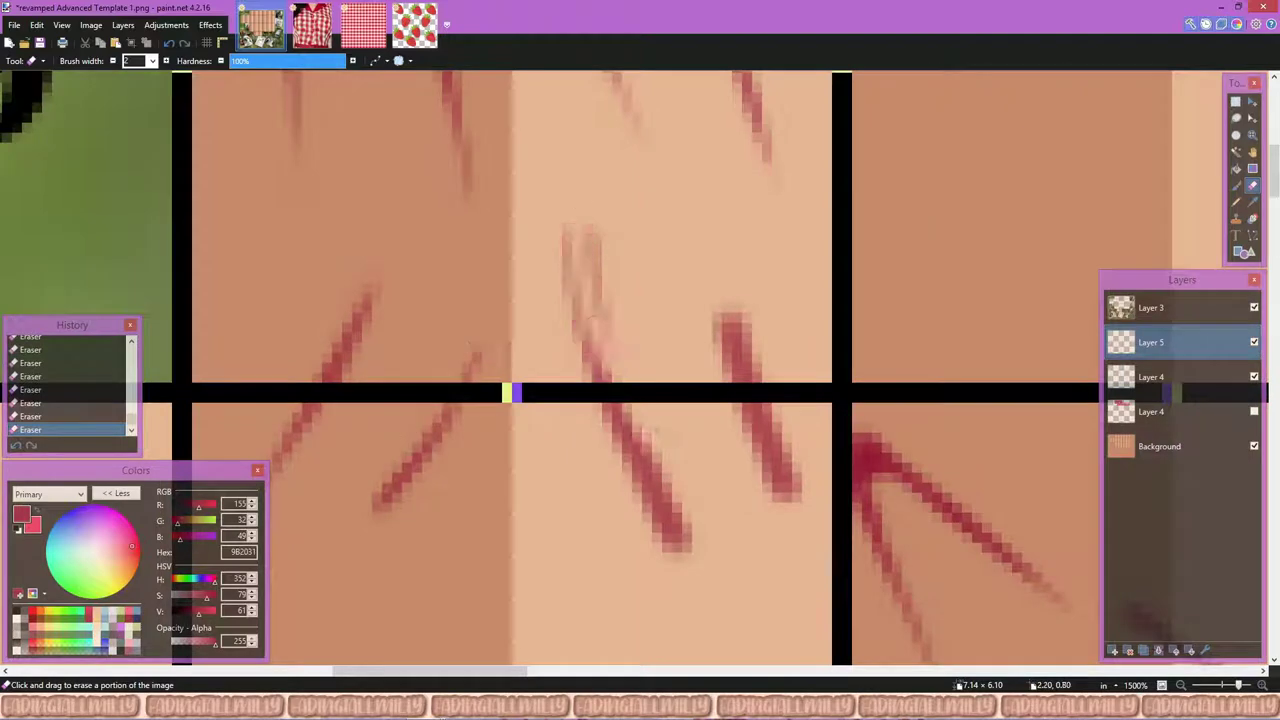
{"action": "left_click_drag", "start_coordinate": [585, 396], "coordinate": [655, 470]}
{"action": "scroll", "coordinate": [795, 397], "scroll_direction": "up", "scroll_amount": 2}
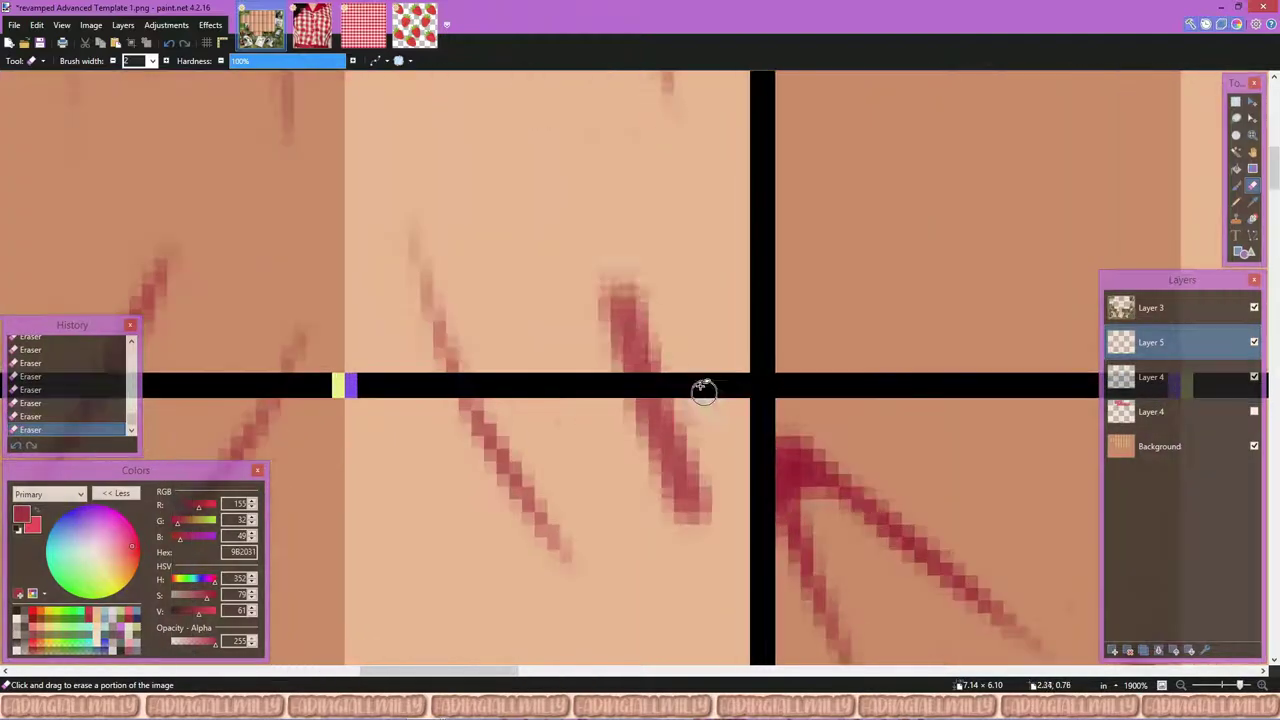
{"action": "left_click_drag", "start_coordinate": [670, 405], "coordinate": [700, 500]}
{"action": "scroll", "coordinate": [700, 450], "scroll_direction": "down", "scroll_amount": 10}
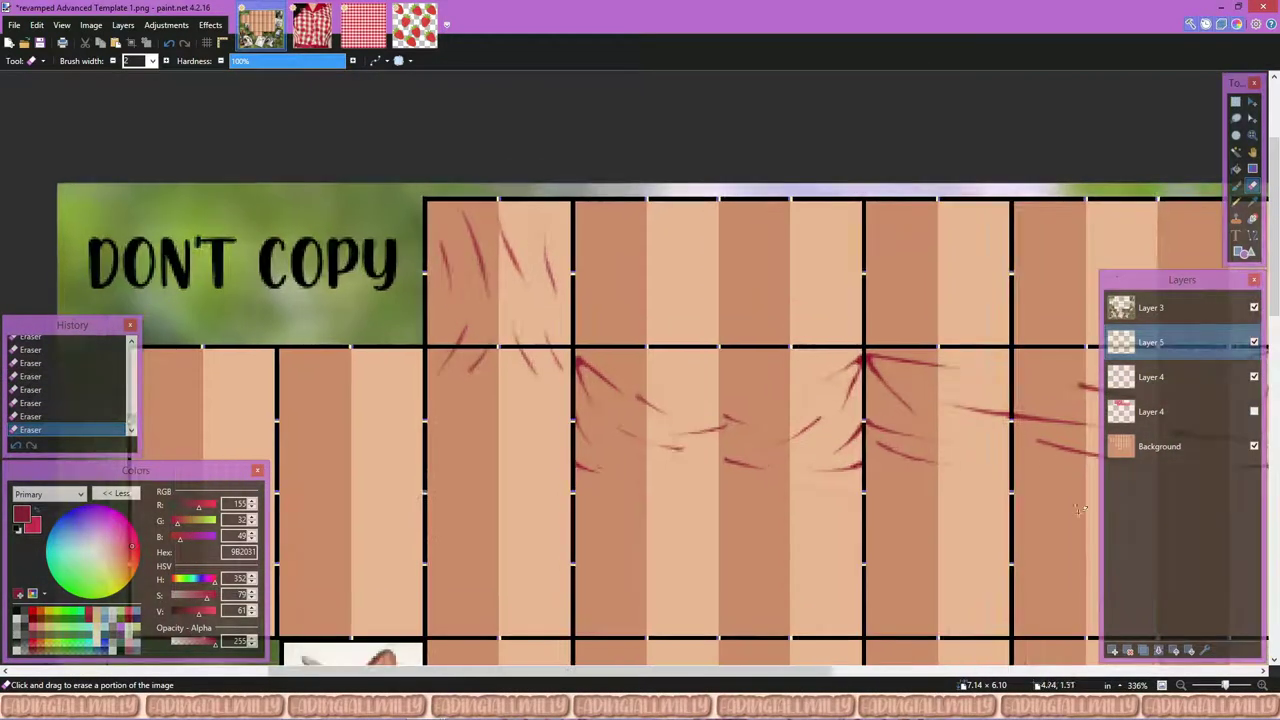
Step: Duplicate the layer with the newest folds and merge both copies down into the main fold layer
{"action": "key", "text": "ctrl+shift+d"}
{"action": "key", "text": "ctrl+m"}
{"action": "key", "text": "s"}
{"action": "left_click", "coordinate": [1166, 650]}
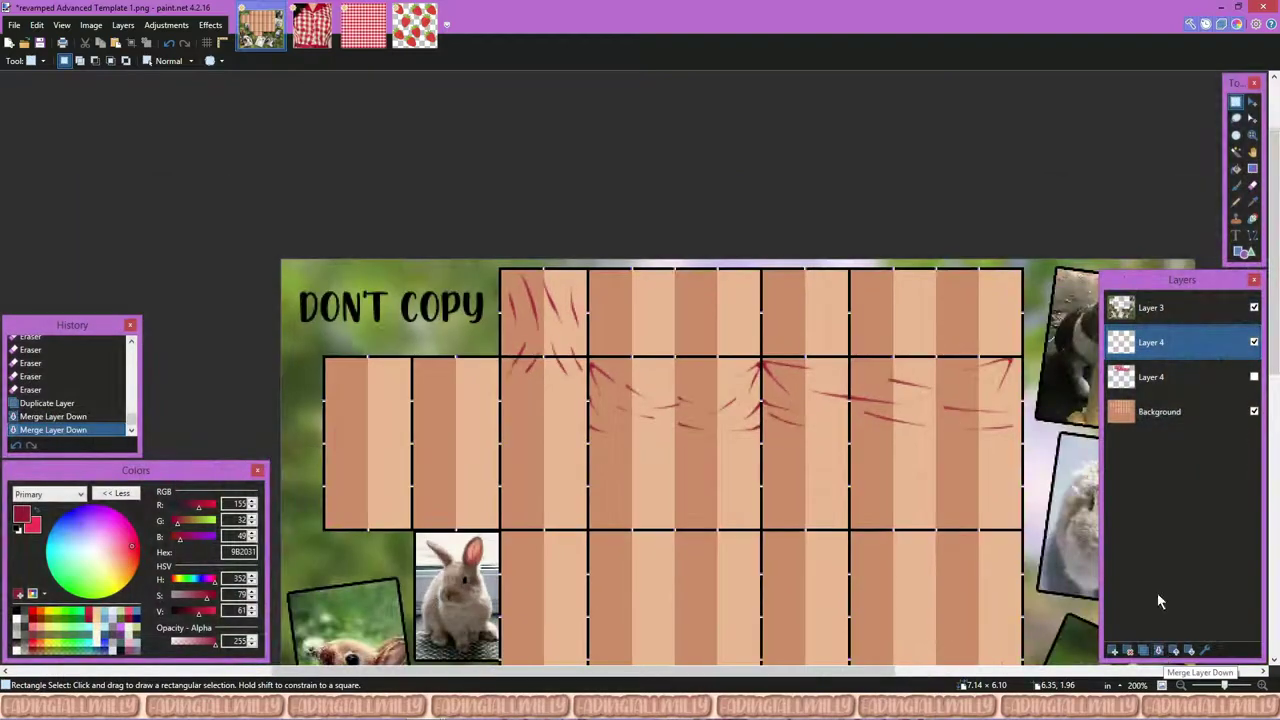
Step: Show the clothing layer and add a new layer above the folds, ready for painting with the Paintbrush
{"action": "scroll", "coordinate": [780, 345], "scroll_direction": "up", "scroll_amount": 2}
{"action": "left_click", "coordinate": [1254, 376]}
{"action": "left_click", "coordinate": [1113, 650]}
{"action": "key", "text": "b"}
{"action": "scroll", "coordinate": [550, 275], "scroll_direction": "up", "scroll_amount": 6}
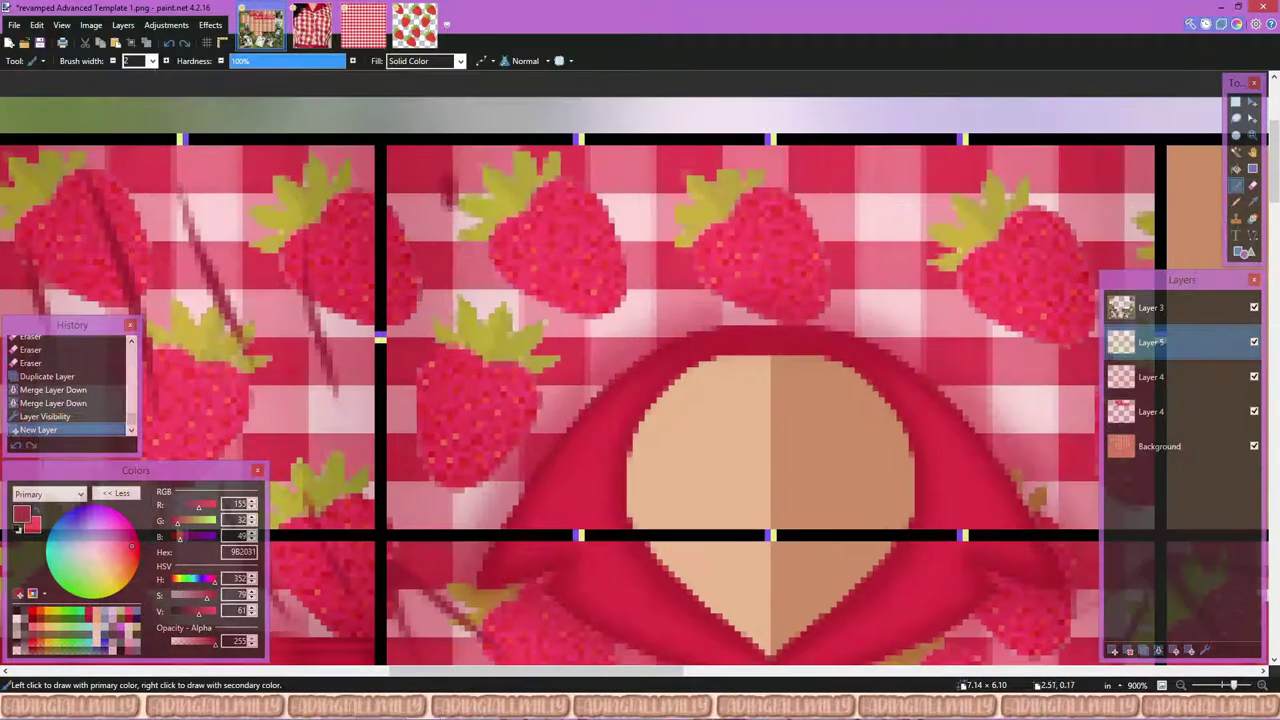
Step: Paint four fold strokes slanting down to the left above the neckline on the front torso's left half
{"action": "key", "text": "ctrl+z"}
{"action": "left_click_drag", "start_coordinate": [496, 180], "coordinate": [431, 335]}
{"action": "key", "text": "ctrl+z"}
{"action": "key", "text": "ctrl+z"}
{"action": "left_click_drag", "start_coordinate": [462, 168], "coordinate": [435, 268]}
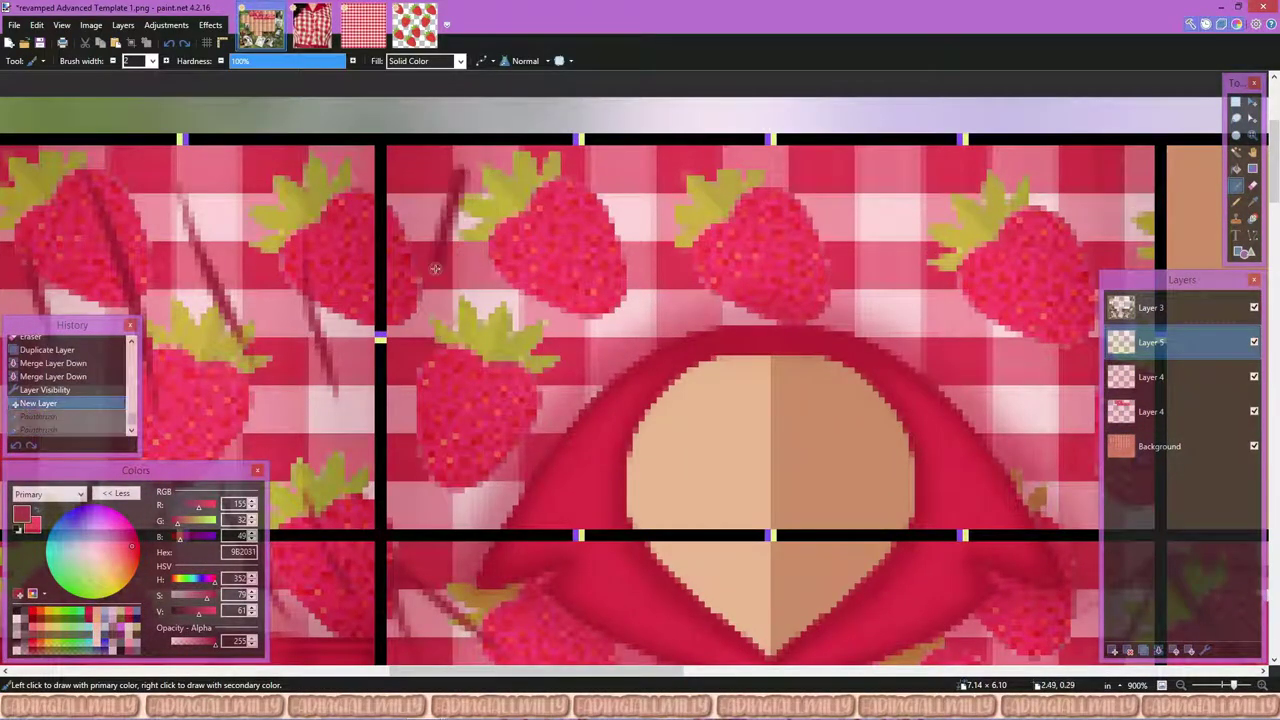
{"action": "left_click_drag", "start_coordinate": [687, 201], "coordinate": [570, 340]}
{"action": "key", "text": "ctrl+z"}
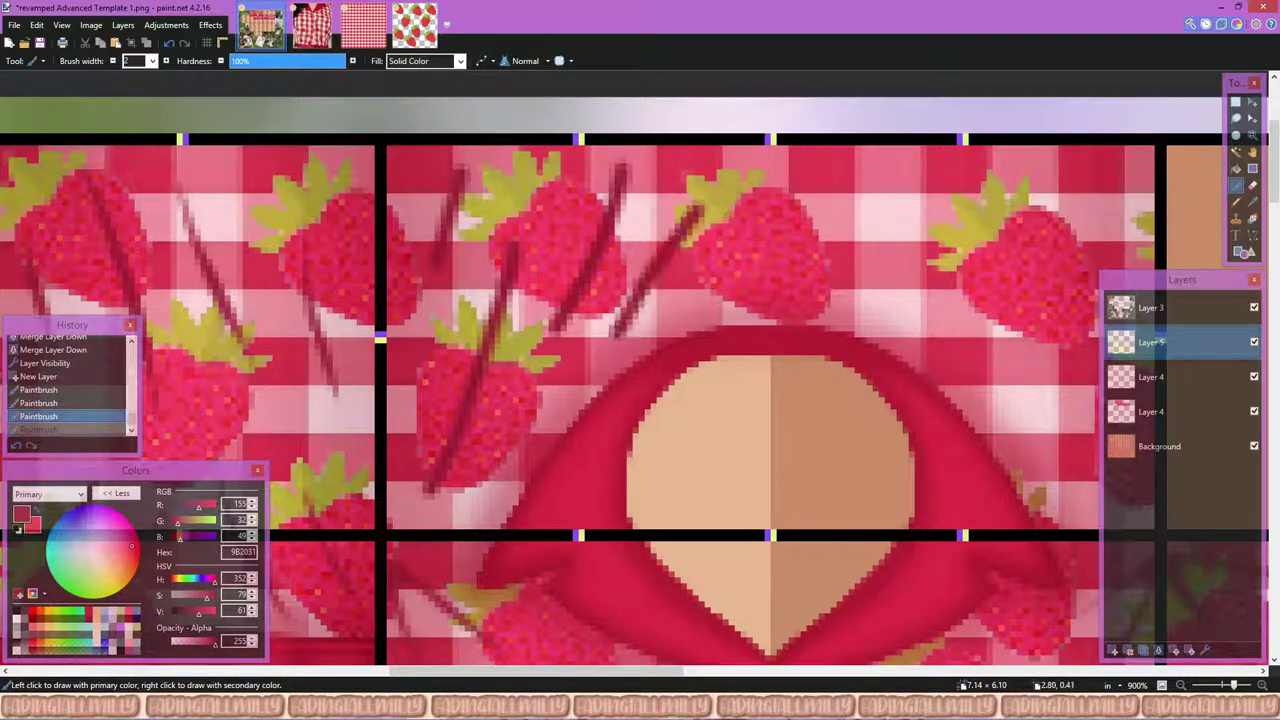
Step: Hide the clothing layer and taper the ends of the four new front torso strokes with the Eraser
{"action": "left_click", "coordinate": [1254, 411]}
{"action": "key", "text": "e"}
{"action": "scroll", "coordinate": [461, 237], "scroll_direction": "up", "scroll_amount": 1}
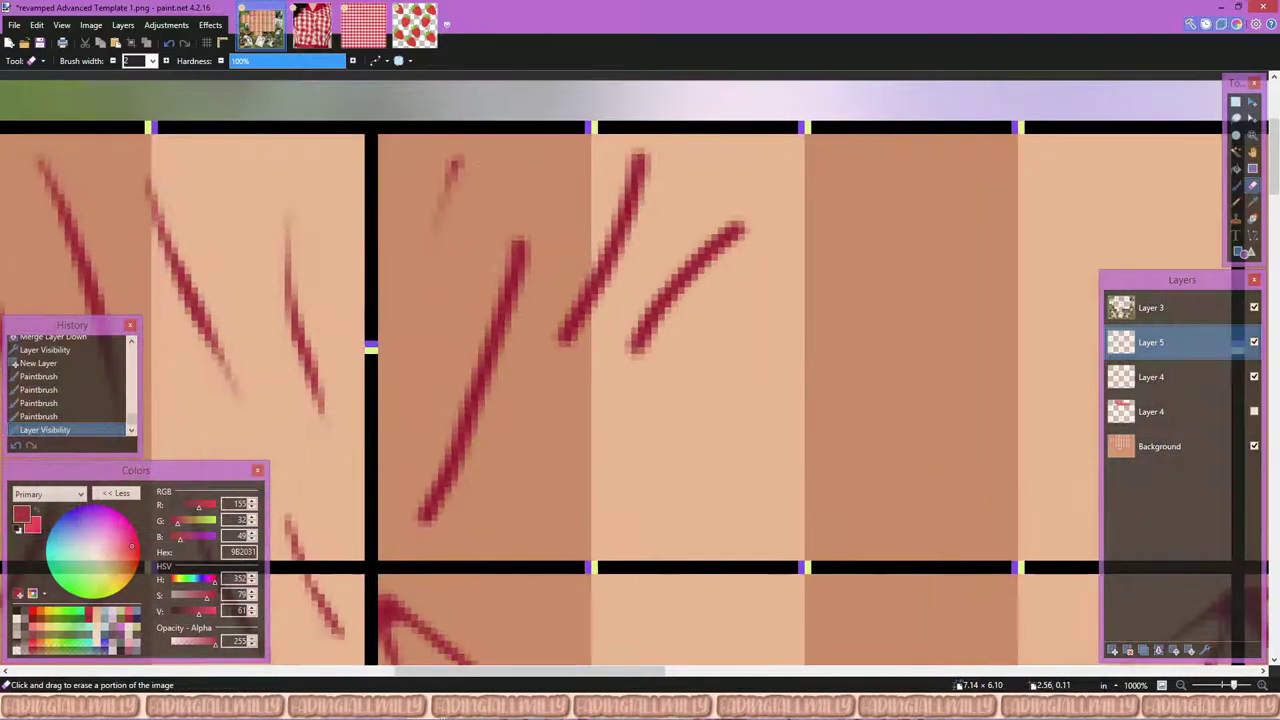
{"action": "left_click", "coordinate": [511, 434]}
{"action": "scroll", "coordinate": [511, 434], "scroll_direction": "up", "scroll_amount": 2}
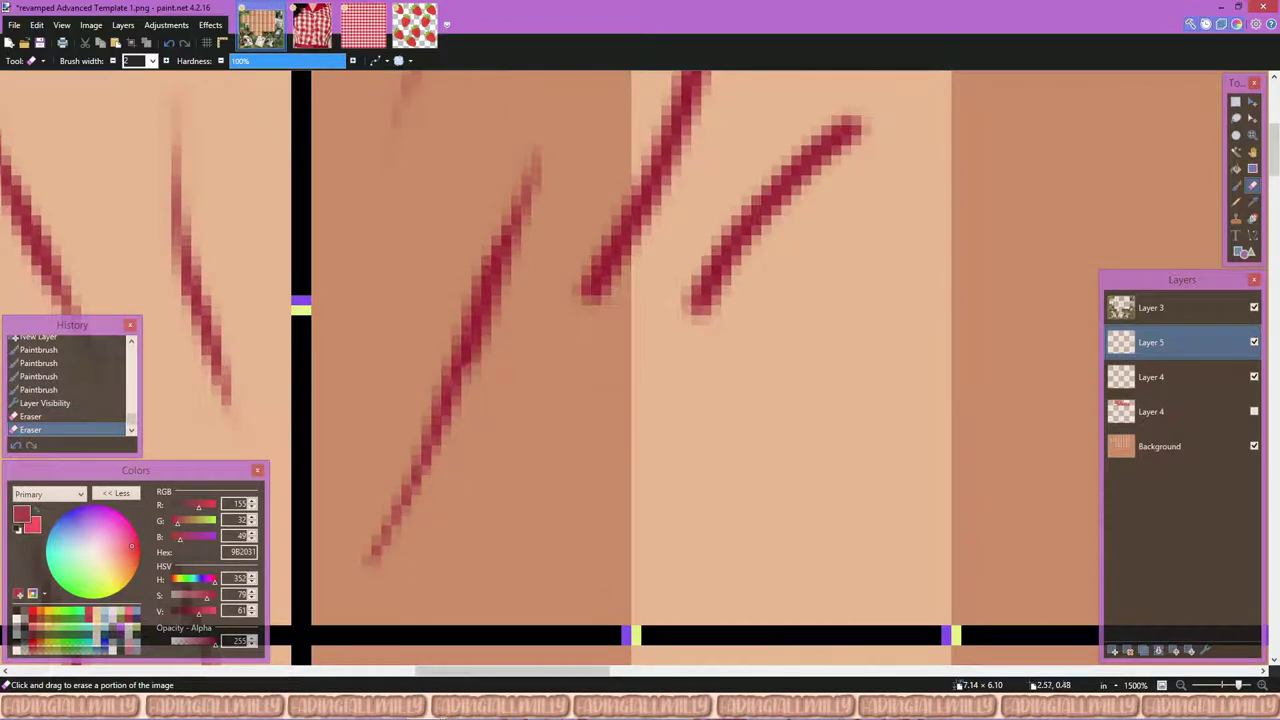
{"action": "left_click", "coordinate": [514, 196]}
{"action": "scroll", "coordinate": [514, 196], "scroll_direction": "up", "scroll_amount": 1}
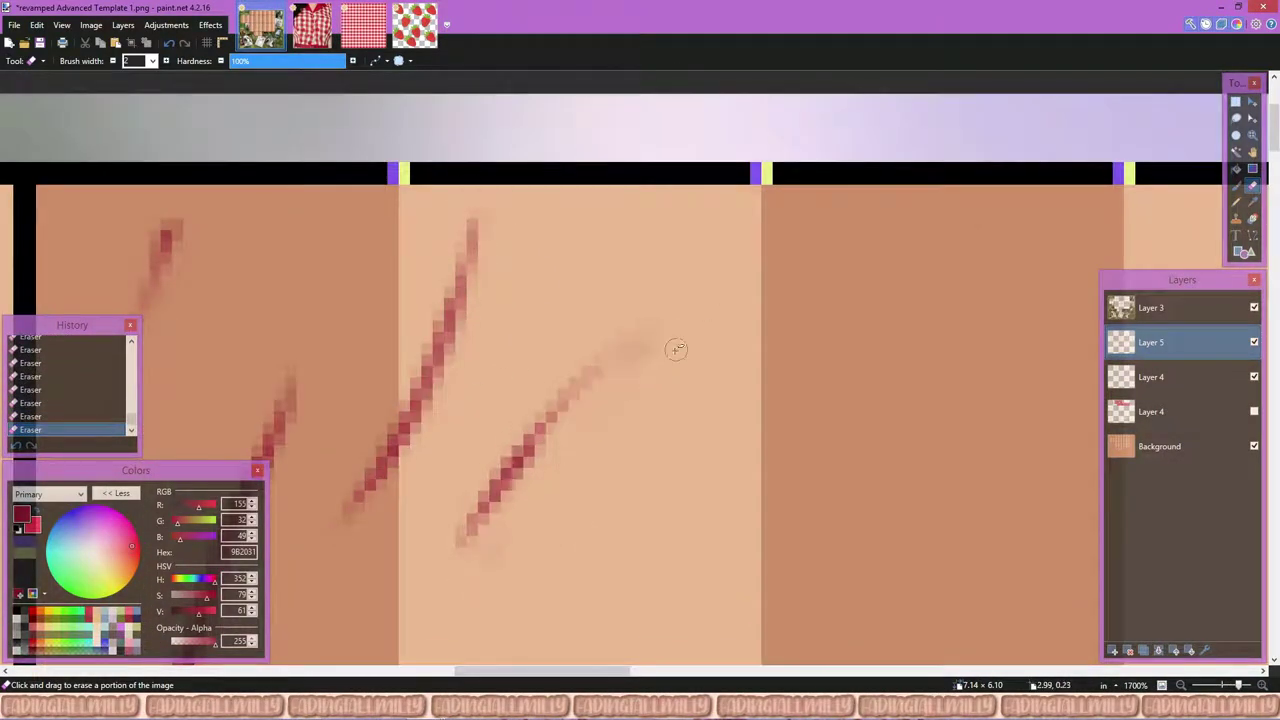
Step: Merge the tapered strokes down into the main fold layer and paste a mirrored copy onto the front torso's right half
{"action": "key", "text": "ctrl+m"}
{"action": "scroll", "coordinate": [590, 413], "scroll_direction": "down", "scroll_amount": 10}
{"action": "scroll", "coordinate": [620, 249], "scroll_direction": "up", "scroll_amount": 4}
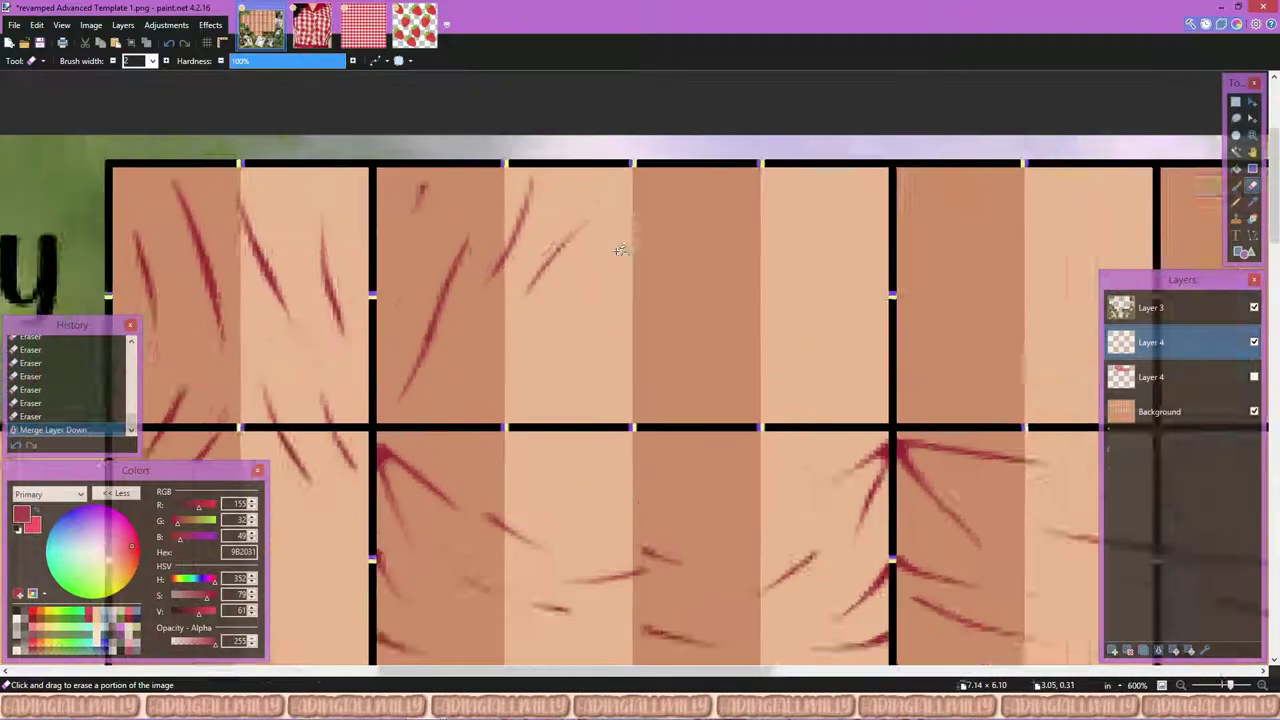
{"action": "key", "text": "s"}
{"action": "left_click_drag", "start_coordinate": [335, 152], "coordinate": [634, 455]}
{"action": "key", "text": "ctrl+v"}
{"action": "scroll", "coordinate": [640, 400], "scroll_direction": "down", "scroll_amount": 3}
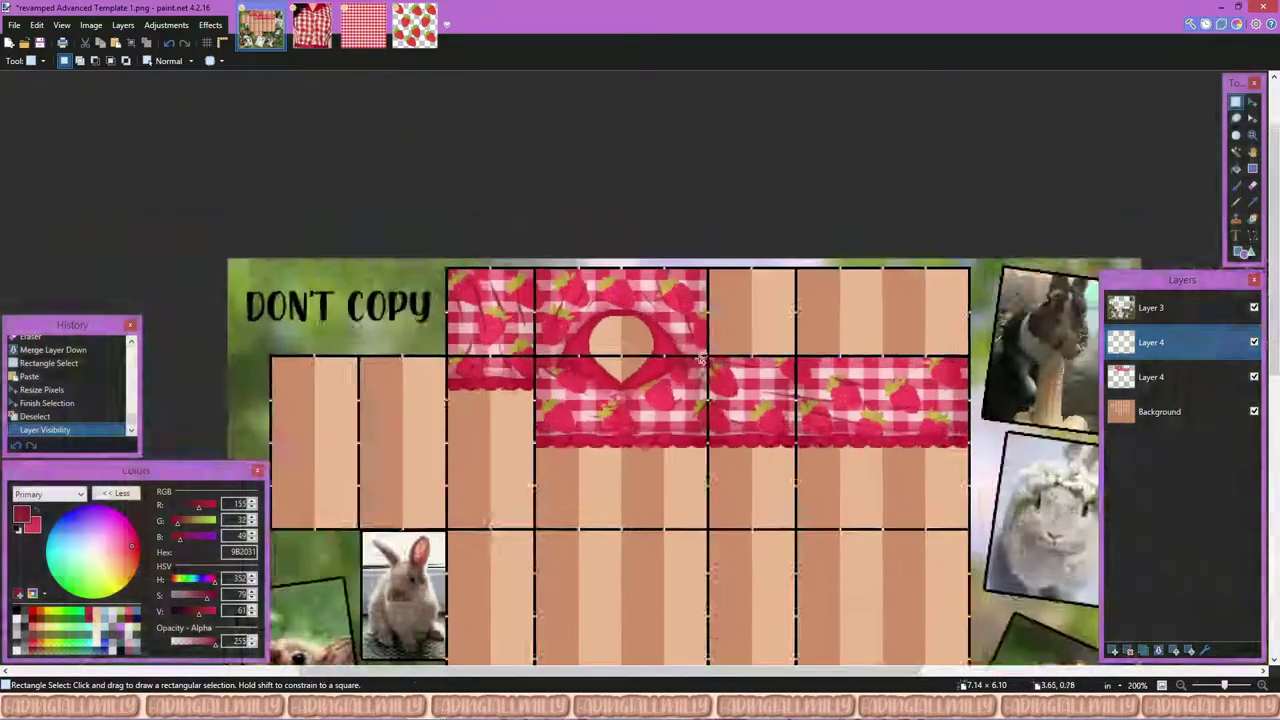
Step: Add a new layer beneath the folds, choose dark red 681520 for the Paintbrush, and hide the clothing layer
{"action": "key", "text": "ctrl+shift+n"}
{"action": "left_click", "coordinate": [177, 610]}
{"action": "key", "text": "b"}
{"action": "scroll", "coordinate": [313, 345], "scroll_direction": "up", "scroll_amount": 3}
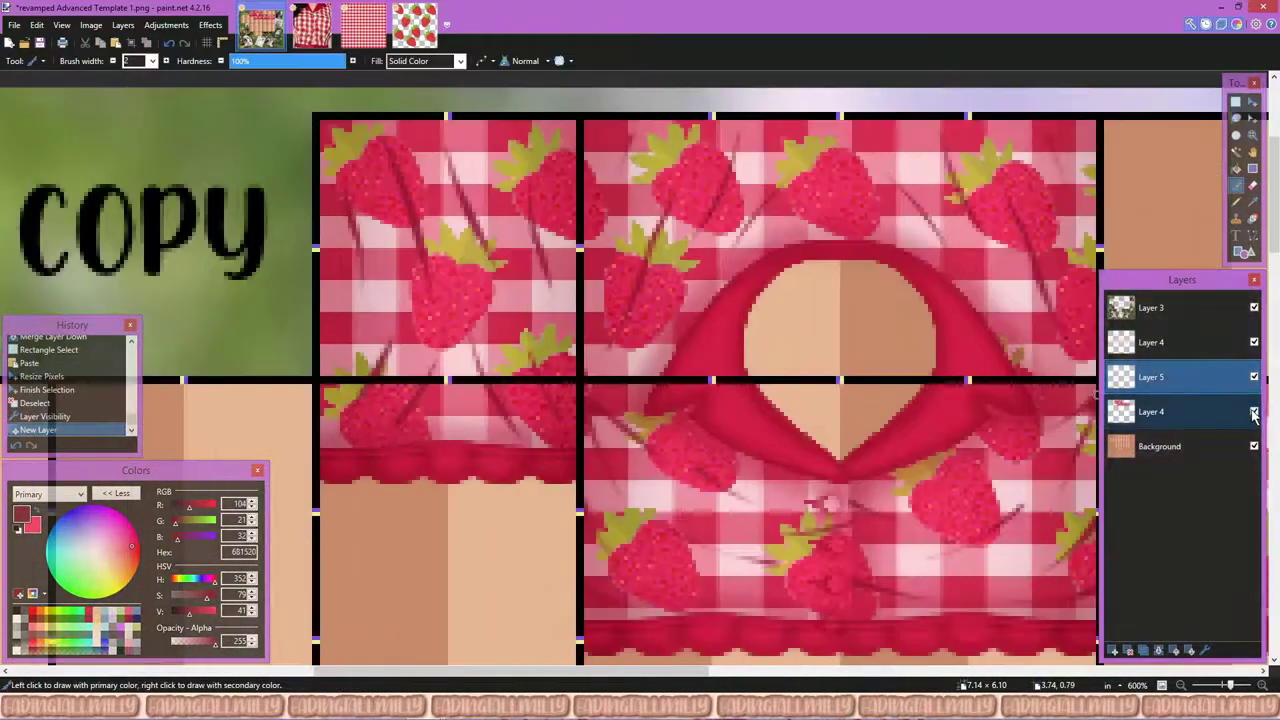
{"action": "left_click", "coordinate": [1254, 411]}
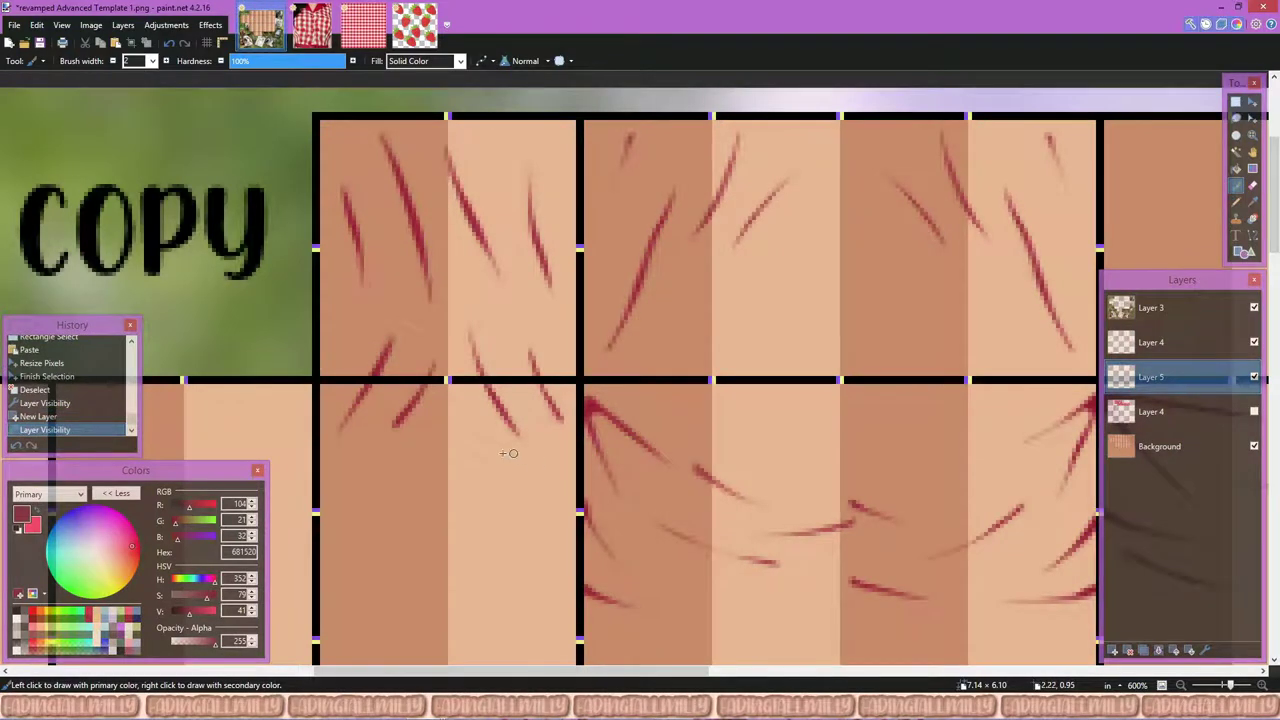
Step: Lower the colour's opacity to 105 and softly shade the two folds radiating from the front torso's left corner at 0% hardness
{"action": "scroll", "coordinate": [510, 453], "scroll_direction": "up", "scroll_amount": 8}
{"action": "left_click_drag", "start_coordinate": [395, 250], "coordinate": [465, 430]}
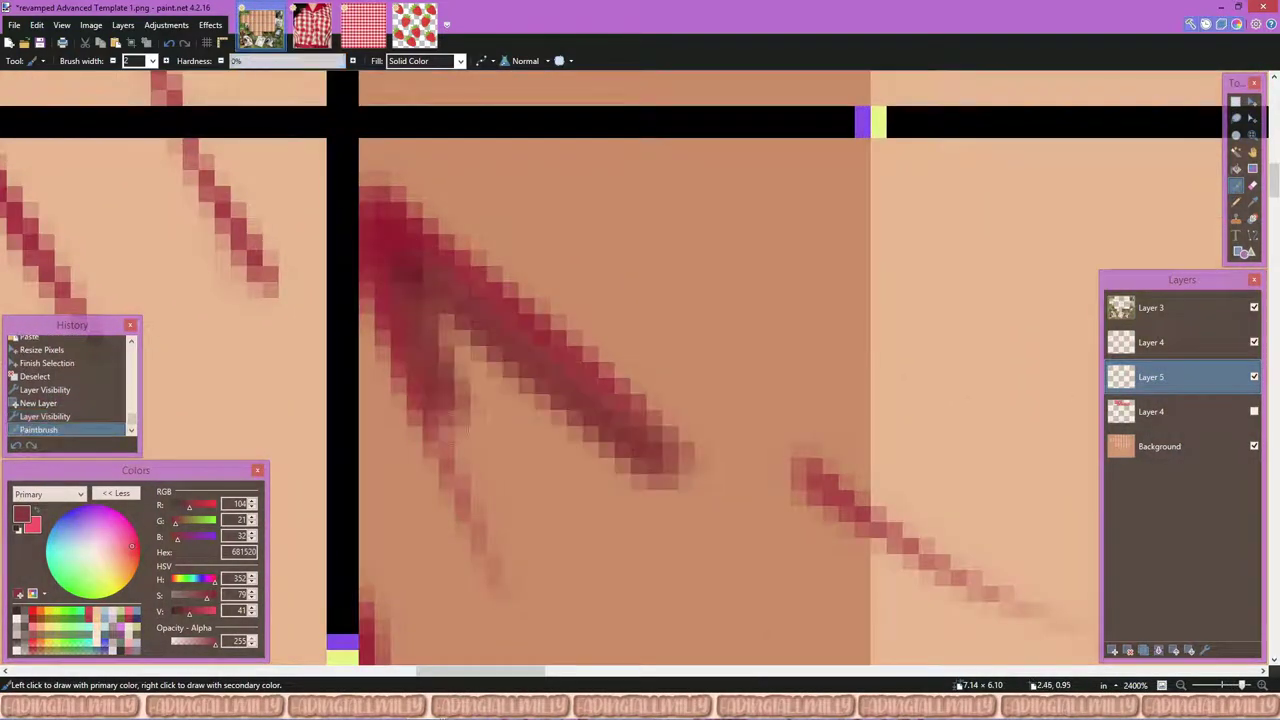
{"action": "key", "text": "ctrl+z"}
{"action": "left_click_drag", "start_coordinate": [215, 643], "coordinate": [190, 643]}
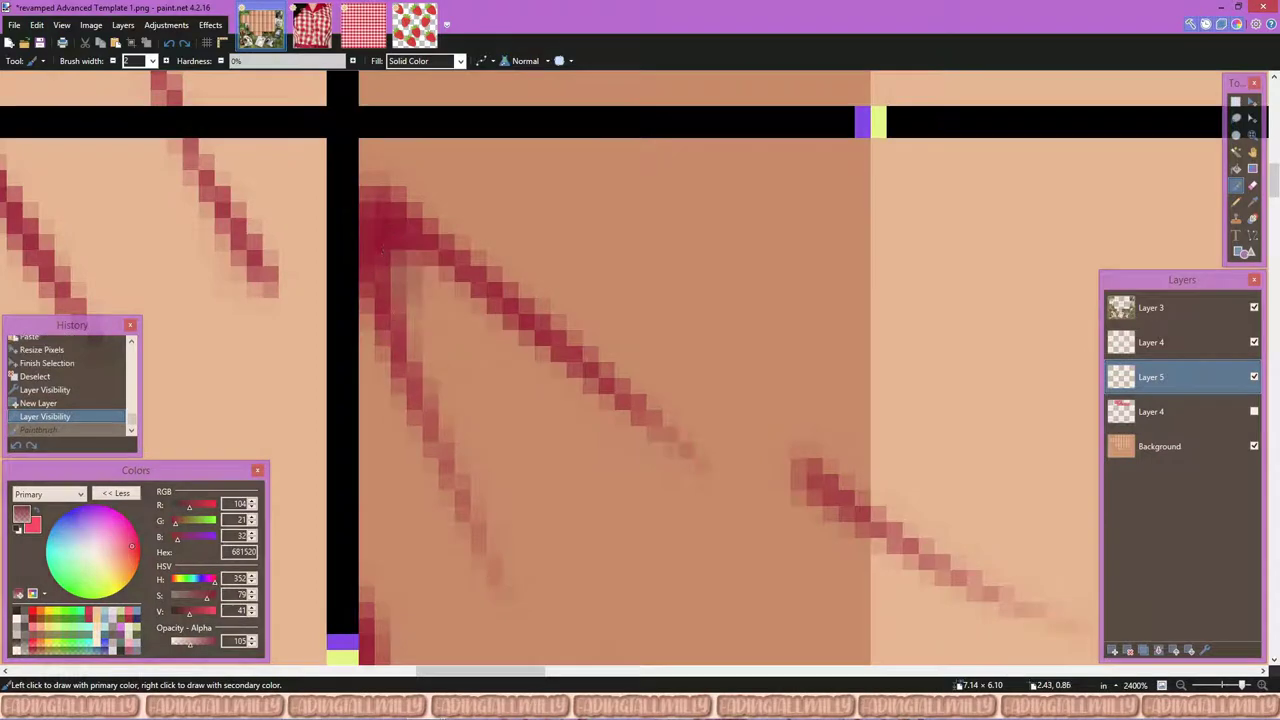
{"action": "mouse_move", "coordinate": [395, 260]}
{"action": "left_mouse_down"}
{"action": "mouse_move", "coordinate": [520, 560]}
{"action": "mouse_move", "coordinate": [700, 480]}
{"action": "mouse_move", "coordinate": [545, 365]}
{"action": "left_mouse_up"}
{"action": "left_click_drag", "start_coordinate": [390, 300], "coordinate": [500, 470]}
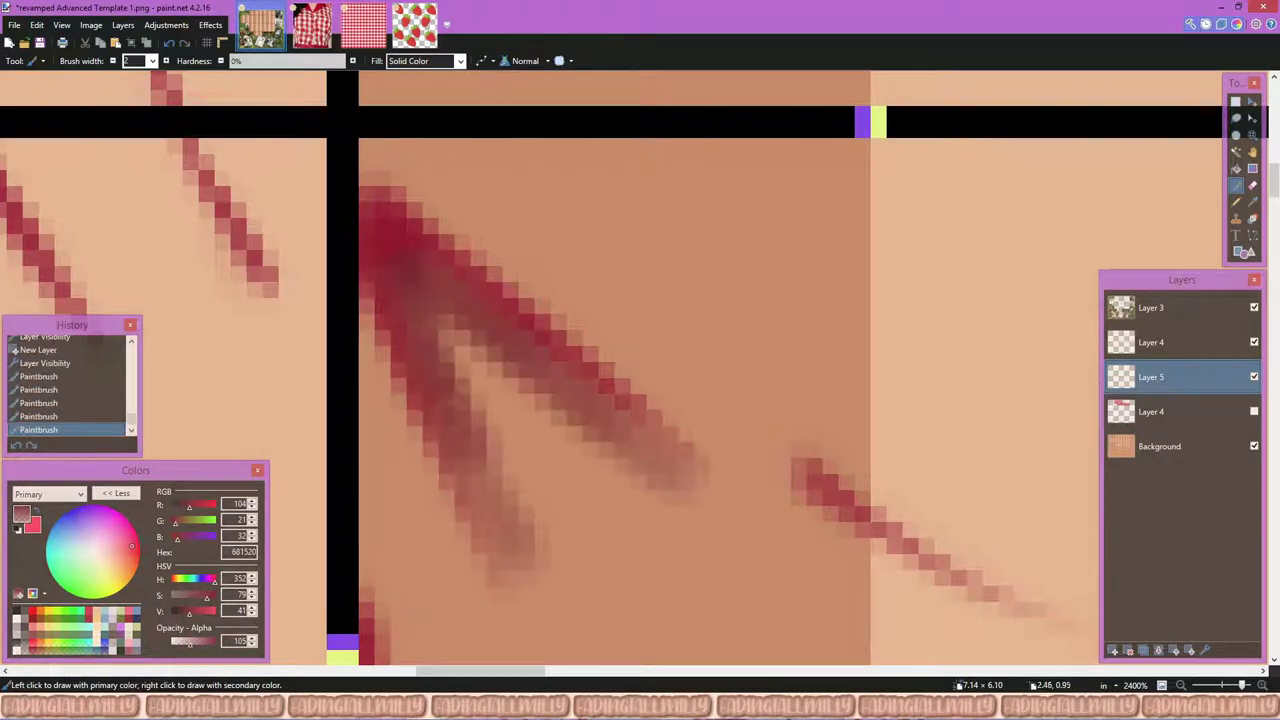
Step: Shade the two lower folds along the front torso's left edge
{"action": "scroll", "coordinate": [478, 250], "scroll_direction": "down", "scroll_amount": 5}
{"action": "mouse_move", "coordinate": [355, 275]}
{"action": "left_mouse_down"}
{"action": "mouse_move", "coordinate": [480, 460]}
{"action": "mouse_move", "coordinate": [440, 415]}
{"action": "left_mouse_up"}
{"action": "scroll", "coordinate": [357, 268], "scroll_direction": "up", "scroll_amount": 5}
{"action": "mouse_move", "coordinate": [325, 425]}
{"action": "left_mouse_down"}
{"action": "mouse_move", "coordinate": [600, 520]}
{"action": "mouse_move", "coordinate": [470, 500]}
{"action": "left_mouse_up"}
{"action": "scroll", "coordinate": [594, 297], "scroll_direction": "up", "scroll_amount": 1}
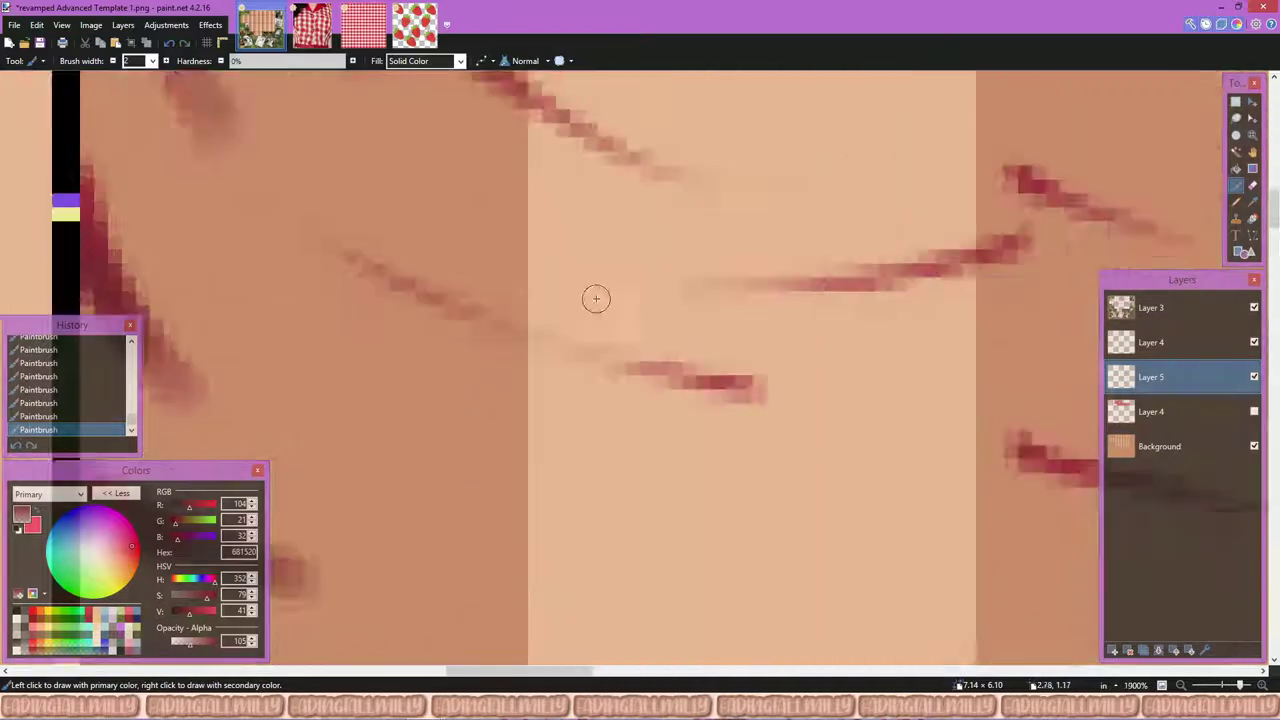
Step: Shade the undersides of the two folds curving from the front torso's left side toward its centre
{"action": "scroll", "coordinate": [594, 297], "scroll_direction": "left", "scroll_amount": 2}
{"action": "left_click_drag", "start_coordinate": [374, 311], "coordinate": [820, 435]}
{"action": "key", "text": "ctrl+z"}
{"action": "left_click_drag", "start_coordinate": [351, 297], "coordinate": [840, 430]}
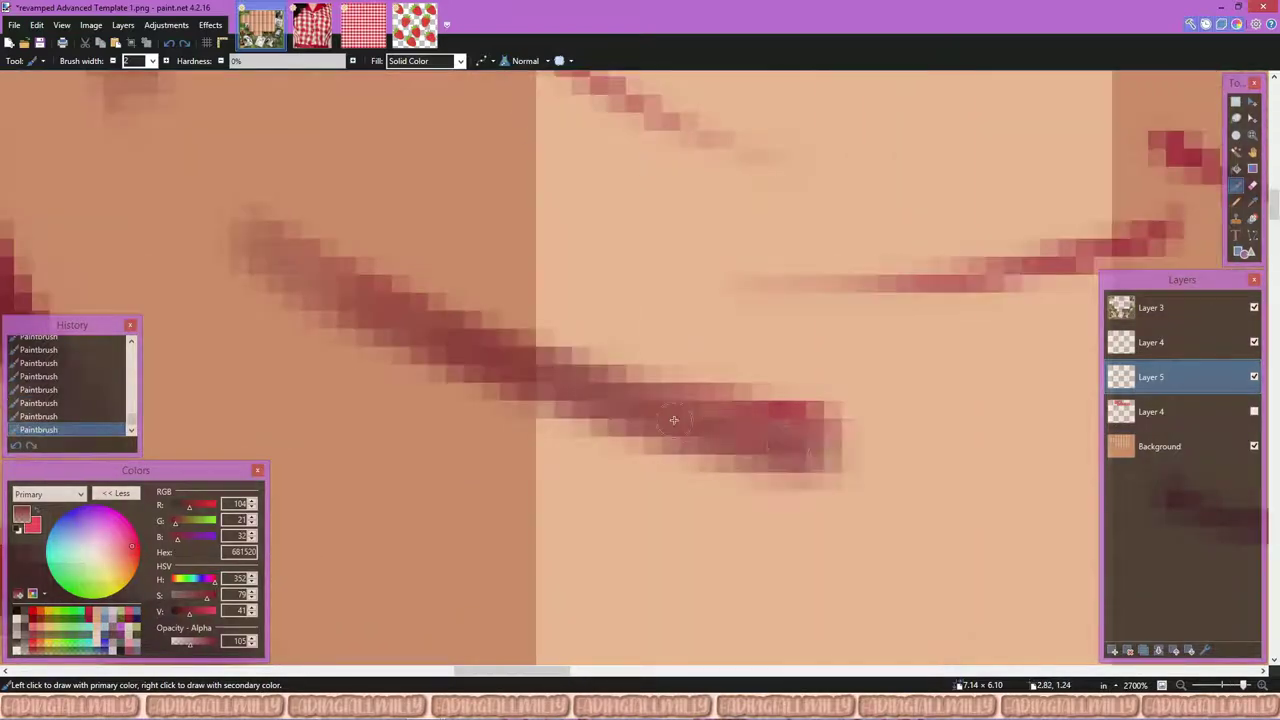
{"action": "scroll", "coordinate": [592, 408], "scroll_direction": "down", "scroll_amount": 1}
{"action": "scroll", "coordinate": [592, 408], "scroll_direction": "up", "scroll_amount": 1}
{"action": "left_click_drag", "start_coordinate": [365, 210], "coordinate": [650, 370]}
{"action": "scroll", "coordinate": [500, 350], "scroll_direction": "up", "scroll_amount": 1}
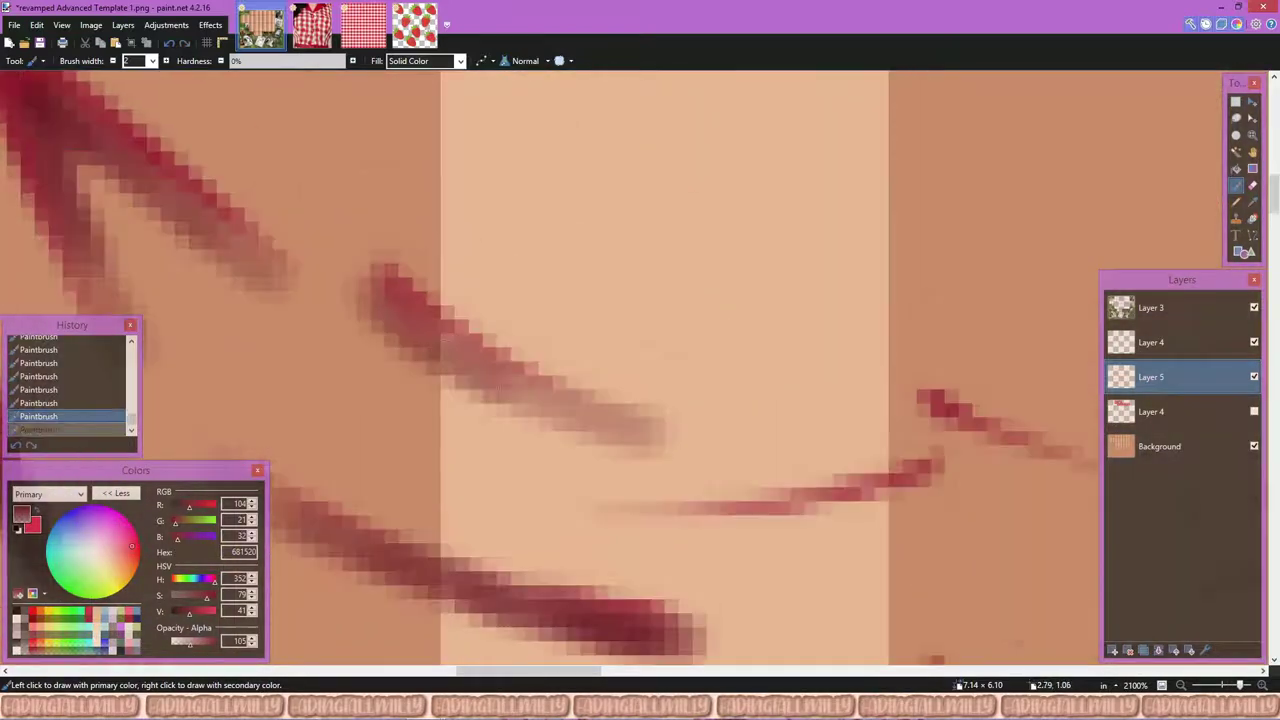
{"action": "left_click_drag", "start_coordinate": [560, 420], "coordinate": [411, 300]}
Step: Shade the undersides of the three short folds around the centre of the front torso
{"action": "scroll", "coordinate": [411, 300], "scroll_direction": "right", "scroll_amount": 2}
{"action": "mouse_move", "coordinate": [850, 330]}
{"action": "left_mouse_down"}
{"action": "mouse_move", "coordinate": [630, 400]}
{"action": "mouse_move", "coordinate": [360, 390]}
{"action": "left_mouse_up"}
{"action": "mouse_move", "coordinate": [440, 385]}
{"action": "left_mouse_down"}
{"action": "mouse_move", "coordinate": [592, 409]}
{"action": "mouse_move", "coordinate": [840, 335]}
{"action": "left_mouse_up"}
{"action": "scroll", "coordinate": [458, 289], "scroll_direction": "up", "scroll_amount": 1}
{"action": "mouse_move", "coordinate": [612, 308]}
{"action": "left_mouse_down"}
{"action": "mouse_move", "coordinate": [400, 272]}
{"action": "mouse_move", "coordinate": [540, 335]}
{"action": "left_mouse_up"}
{"action": "scroll", "coordinate": [585, 528], "scroll_direction": "up", "scroll_amount": 1}
{"action": "scroll", "coordinate": [585, 528], "scroll_direction": "down", "scroll_amount": 2}
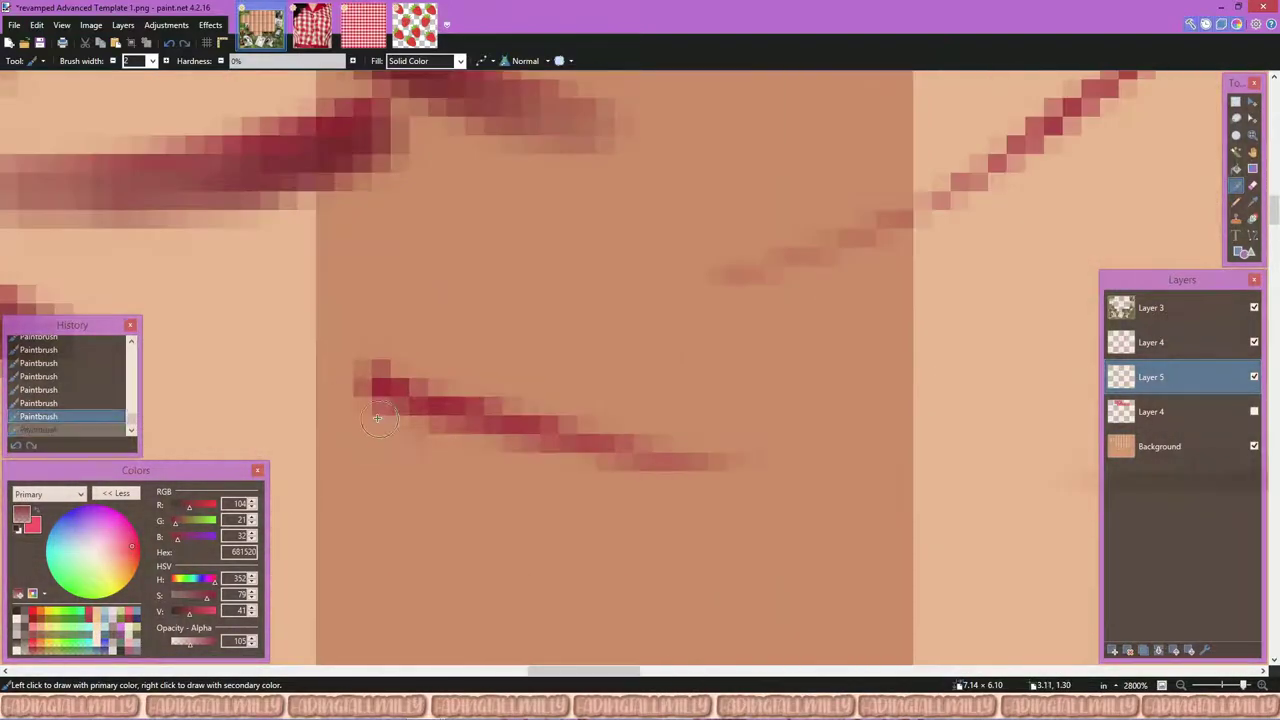
{"action": "left_click_drag", "start_coordinate": [740, 490], "coordinate": [398, 428]}
Step: Shade the diagonal fold on the front torso's right half and the lowest fold at its right edge
{"action": "scroll", "coordinate": [398, 428], "scroll_direction": "down", "scroll_amount": 1}
{"action": "scroll", "coordinate": [763, 254], "scroll_direction": "left", "scroll_amount": 2}
{"action": "mouse_move", "coordinate": [840, 175]}
{"action": "left_mouse_down"}
{"action": "mouse_move", "coordinate": [470, 400]}
{"action": "mouse_move", "coordinate": [882, 175]}
{"action": "mouse_move", "coordinate": [700, 300]}
{"action": "left_mouse_up"}
{"action": "scroll", "coordinate": [697, 423], "scroll_direction": "right", "scroll_amount": 3}
{"action": "mouse_move", "coordinate": [697, 423]}
{"action": "left_mouse_down"}
{"action": "mouse_move", "coordinate": [900, 380]}
{"action": "mouse_move", "coordinate": [749, 434]}
{"action": "left_mouse_up"}
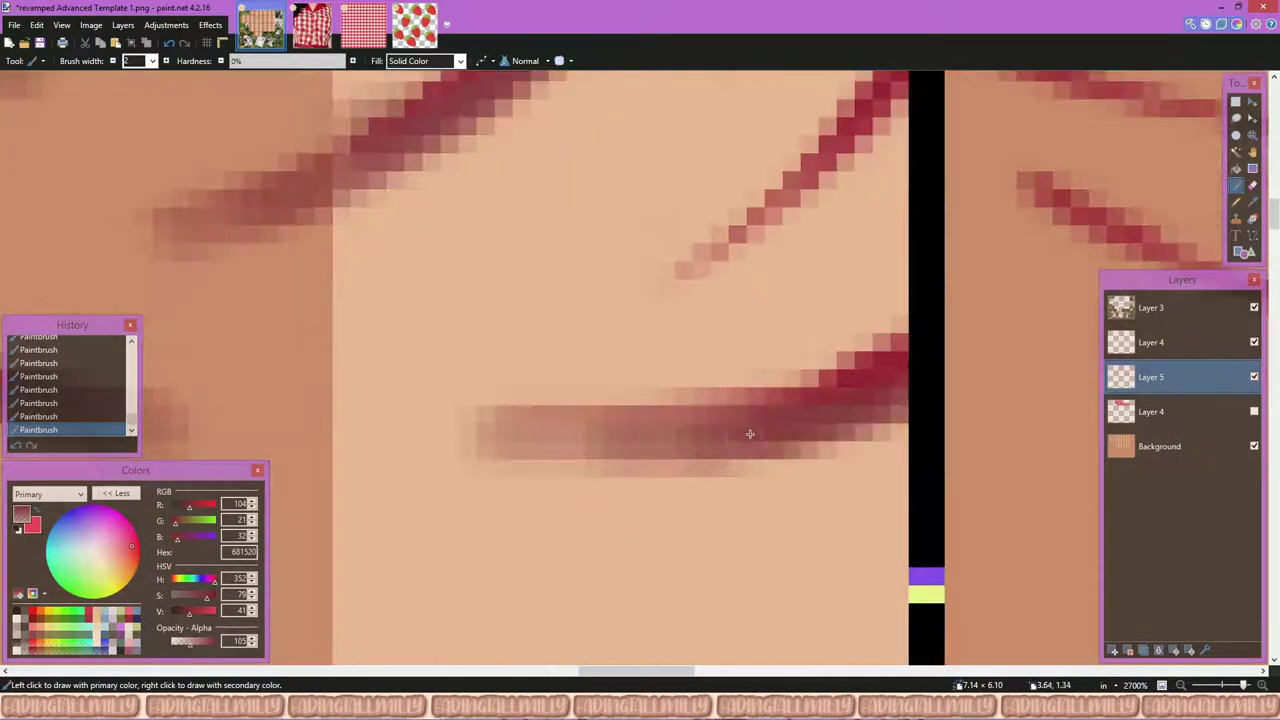
{"action": "scroll", "coordinate": [749, 434], "scroll_direction": "down", "scroll_amount": 1}
{"action": "mouse_move", "coordinate": [600, 470]}
{"action": "left_mouse_down"}
{"action": "mouse_move", "coordinate": [800, 260]}
{"action": "mouse_move", "coordinate": [620, 460]}
{"action": "left_mouse_up"}
Step: Shade the middle fold at the front torso's right edge and the two folds radiating from the corner above it
{"action": "left_click_drag", "start_coordinate": [794, 263], "coordinate": [665, 415]}
{"action": "scroll", "coordinate": [714, 134], "scroll_direction": "down", "scroll_amount": 4}
{"action": "scroll", "coordinate": [714, 134], "scroll_direction": "up", "scroll_amount": 5}
{"action": "mouse_move", "coordinate": [725, 125]}
{"action": "left_mouse_down"}
{"action": "mouse_move", "coordinate": [545, 550]}
{"action": "mouse_move", "coordinate": [397, 312]}
{"action": "mouse_move", "coordinate": [556, 458]}
{"action": "left_mouse_up"}
{"action": "left_click_drag", "start_coordinate": [728, 150], "coordinate": [574, 426]}
Step: Shade the two folds radiating from the upper corner of the side panel right of the front torso
{"action": "scroll", "coordinate": [700, 300], "scroll_direction": "down", "scroll_amount": 1}
{"action": "scroll", "coordinate": [700, 300], "scroll_direction": "right", "scroll_amount": 3}
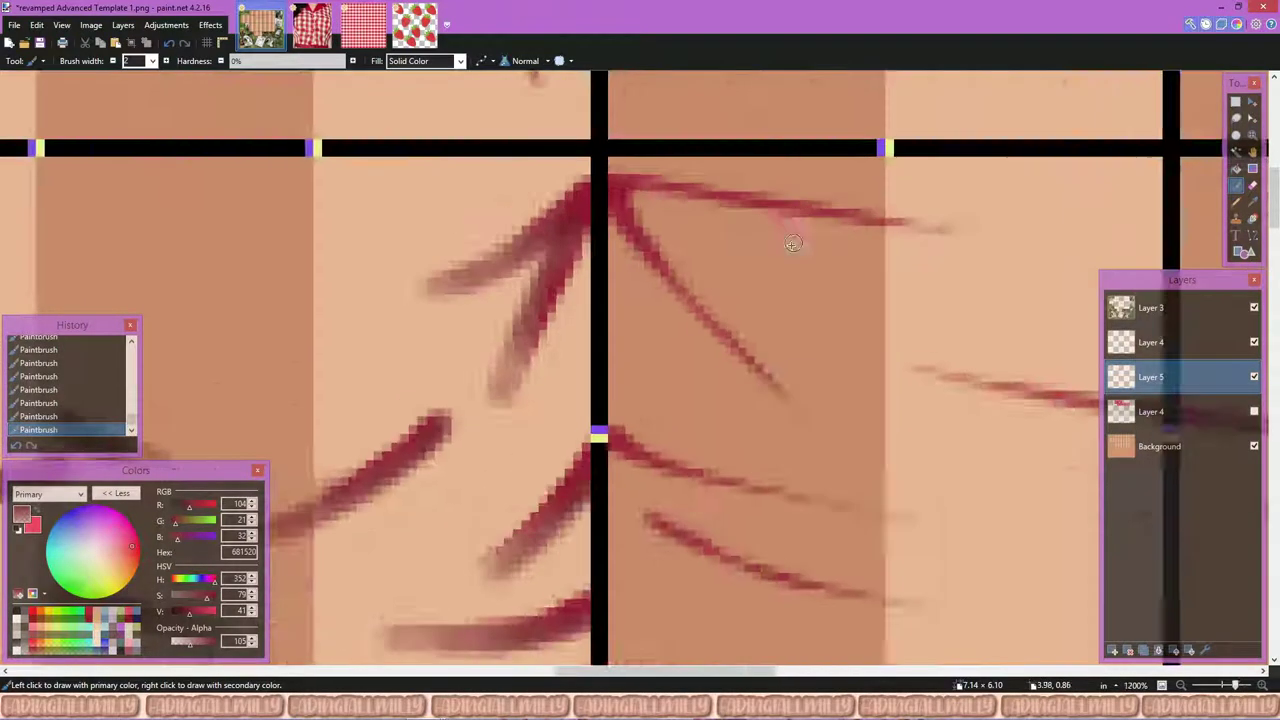
{"action": "mouse_move", "coordinate": [475, 145]}
{"action": "left_mouse_down"}
{"action": "mouse_move", "coordinate": [835, 510]}
{"action": "mouse_move", "coordinate": [835, 530]}
{"action": "left_mouse_up"}
{"action": "key", "text": "ctrl+z"}
{"action": "scroll", "coordinate": [700, 300], "scroll_direction": "right", "scroll_amount": 3}
{"action": "left_click_drag", "start_coordinate": [340, 140], "coordinate": [925, 225]}
{"action": "left_click_drag", "start_coordinate": [325, 160], "coordinate": [650, 515]}
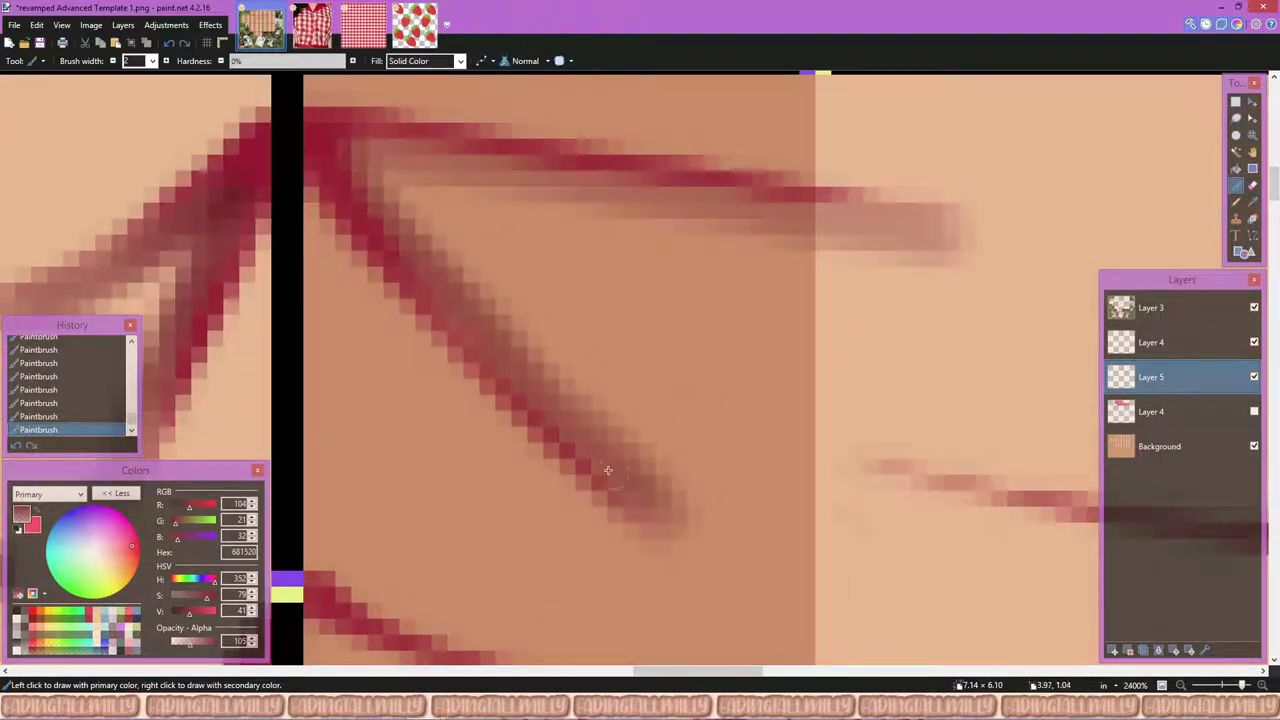
{"action": "left_click_drag", "start_coordinate": [355, 135], "coordinate": [810, 245]}
{"action": "mouse_move", "coordinate": [720, 205]}
{"action": "left_mouse_down"}
{"action": "mouse_move", "coordinate": [355, 135]}
{"action": "mouse_move", "coordinate": [510, 340]}
{"action": "left_mouse_up"}
Step: Shade the two lower folds on the side panel right of the front torso
{"action": "scroll", "coordinate": [640, 370], "scroll_direction": "down", "scroll_amount": 3}
{"action": "scroll", "coordinate": [640, 370], "scroll_direction": "up", "scroll_amount": 2}
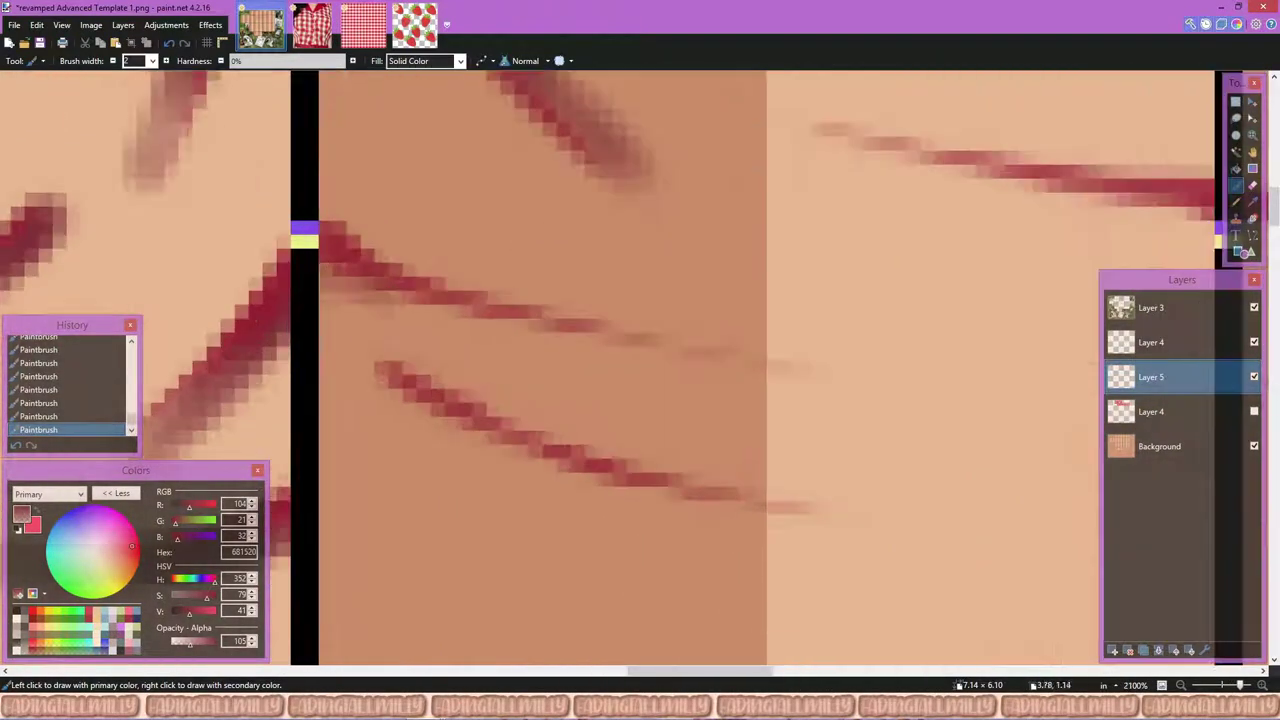
{"action": "key", "text": "ctrl+z"}
{"action": "left_click_drag", "start_coordinate": [320, 265], "coordinate": [800, 400]}
{"action": "left_click_drag", "start_coordinate": [303, 271], "coordinate": [700, 395]}
{"action": "mouse_move", "coordinate": [375, 372]}
{"action": "left_mouse_down"}
{"action": "mouse_move", "coordinate": [510, 455]}
{"action": "mouse_move", "coordinate": [800, 520]}
{"action": "mouse_move", "coordinate": [387, 367]}
{"action": "left_mouse_up"}
Step: Shade the underside of the long fold that crosses from the side panel into the back torso
{"action": "scroll", "coordinate": [387, 367], "scroll_direction": "down", "scroll_amount": 2}
{"action": "mouse_move", "coordinate": [250, 285]}
{"action": "left_mouse_down"}
{"action": "mouse_move", "coordinate": [680, 390]}
{"action": "mouse_move", "coordinate": [1045, 425]}
{"action": "mouse_move", "coordinate": [524, 362]}
{"action": "mouse_move", "coordinate": [905, 415]}
{"action": "left_mouse_up"}
{"action": "scroll", "coordinate": [905, 415], "scroll_direction": "down", "scroll_amount": 3}
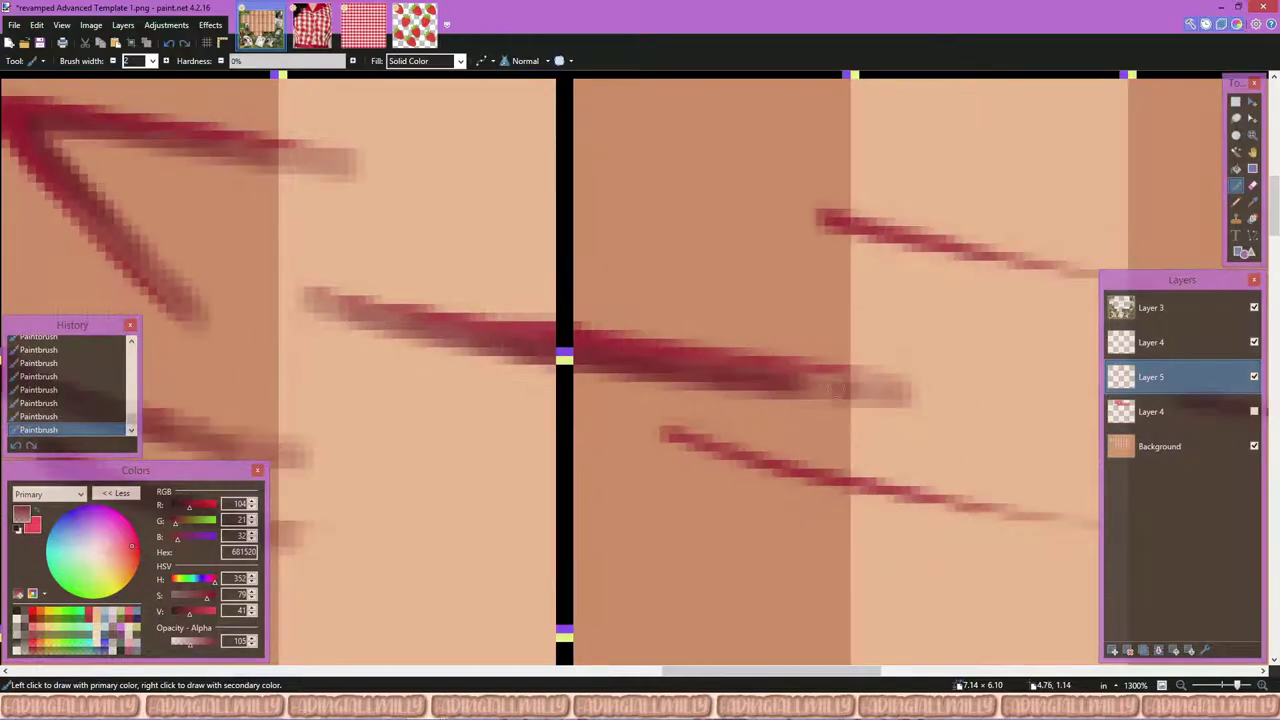
Step: Shade the undersides of the three lower folds on the back torso
{"action": "mouse_move", "coordinate": [365, 265]}
{"action": "left_mouse_down"}
{"action": "mouse_move", "coordinate": [727, 367]}
{"action": "mouse_move", "coordinate": [286, 243]}
{"action": "mouse_move", "coordinate": [343, 266]}
{"action": "mouse_move", "coordinate": [300, 262]}
{"action": "mouse_move", "coordinate": [940, 320]}
{"action": "mouse_move", "coordinate": [300, 290]}
{"action": "left_mouse_up"}
{"action": "scroll", "coordinate": [727, 367], "scroll_direction": "up", "scroll_amount": 2}
{"action": "scroll", "coordinate": [343, 266], "scroll_direction": "up", "scroll_amount": 2}
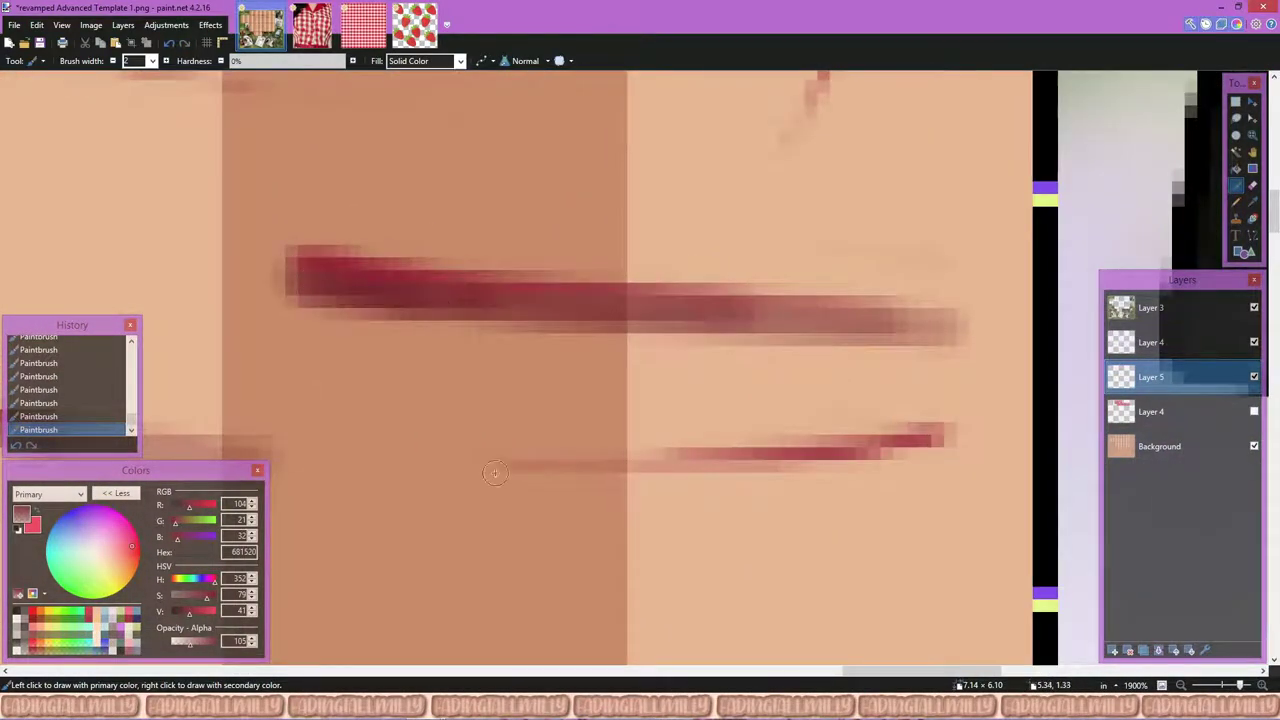
{"action": "left_click_drag", "start_coordinate": [490, 482], "coordinate": [830, 480]}
{"action": "mouse_move", "coordinate": [665, 450]}
{"action": "left_mouse_down"}
{"action": "mouse_move", "coordinate": [960, 452]}
{"action": "mouse_move", "coordinate": [580, 478]}
{"action": "mouse_move", "coordinate": [960, 452]}
{"action": "left_mouse_up"}
{"action": "key", "text": "ctrl+z"}
Step: Shade the short slanted fold above the others near the middle of the back torso
{"action": "scroll", "coordinate": [960, 452], "scroll_direction": "down", "scroll_amount": 2}
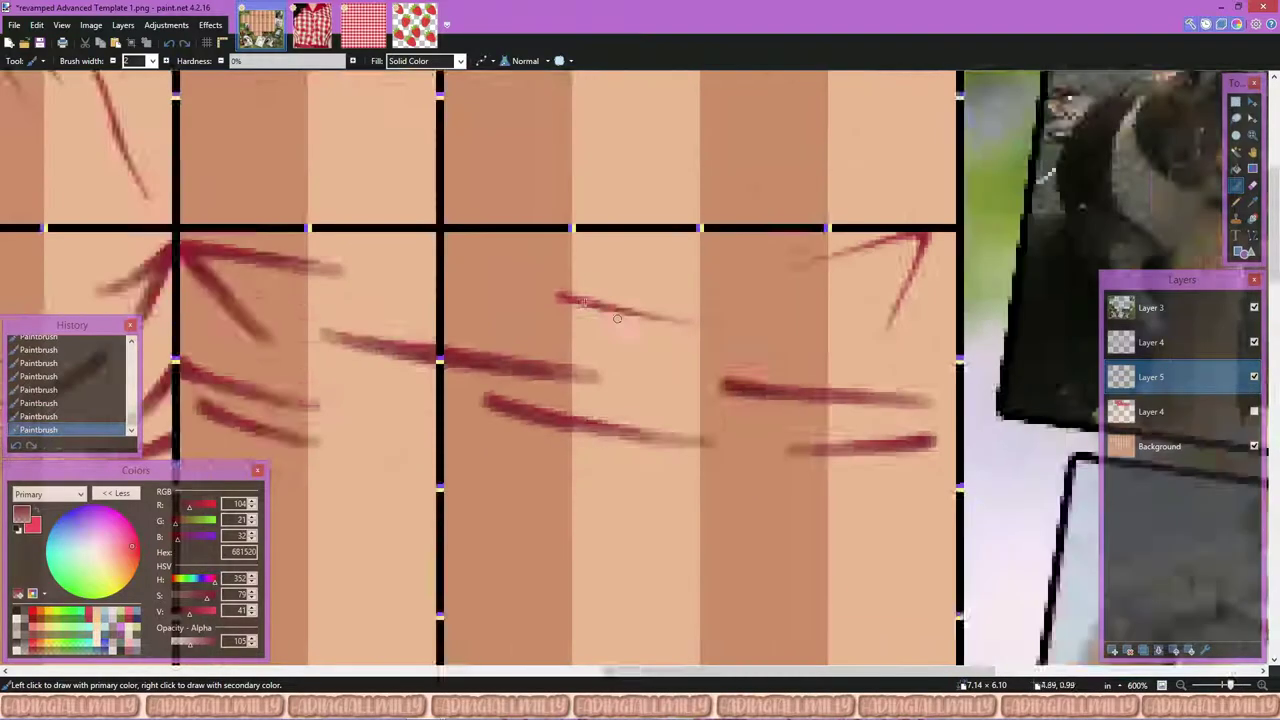
{"action": "scroll", "coordinate": [700, 330], "scroll_direction": "up", "scroll_amount": 2}
{"action": "left_click_drag", "start_coordinate": [430, 270], "coordinate": [923, 380]}
{"action": "left_click_drag", "start_coordinate": [544, 315], "coordinate": [916, 395]}
{"action": "left_click_drag", "start_coordinate": [600, 330], "coordinate": [830, 390]}
{"action": "scroll", "coordinate": [700, 350], "scroll_direction": "down", "scroll_amount": 3}
{"action": "scroll", "coordinate": [700, 350], "scroll_direction": "up", "scroll_amount": 3}
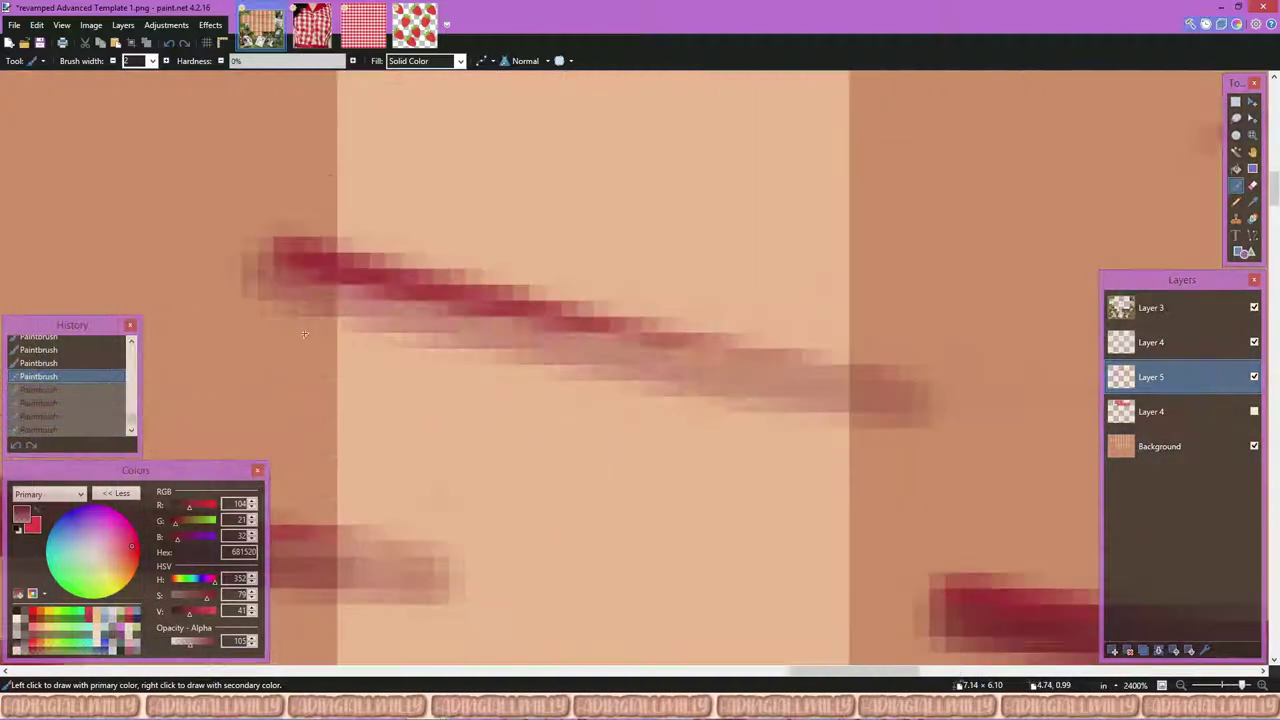
{"action": "left_click_drag", "start_coordinate": [280, 250], "coordinate": [750, 400]}
Step: Shade the two folds radiating from the back torso's upper right corner
{"action": "scroll", "coordinate": [718, 276], "scroll_direction": "down", "scroll_amount": 2}
{"action": "scroll", "coordinate": [718, 276], "scroll_direction": "up", "scroll_amount": 4}
{"action": "mouse_move", "coordinate": [560, 280]}
{"action": "left_mouse_down"}
{"action": "mouse_move", "coordinate": [850, 195]}
{"action": "mouse_move", "coordinate": [700, 530]}
{"action": "mouse_move", "coordinate": [740, 440]}
{"action": "left_mouse_up"}
{"action": "left_click_drag", "start_coordinate": [741, 229], "coordinate": [760, 390]}
Step: Shade the two left-slanting folds that cross the grid line on the side panel left of the front torso
{"action": "scroll", "coordinate": [740, 300], "scroll_direction": "down", "scroll_amount": 5}
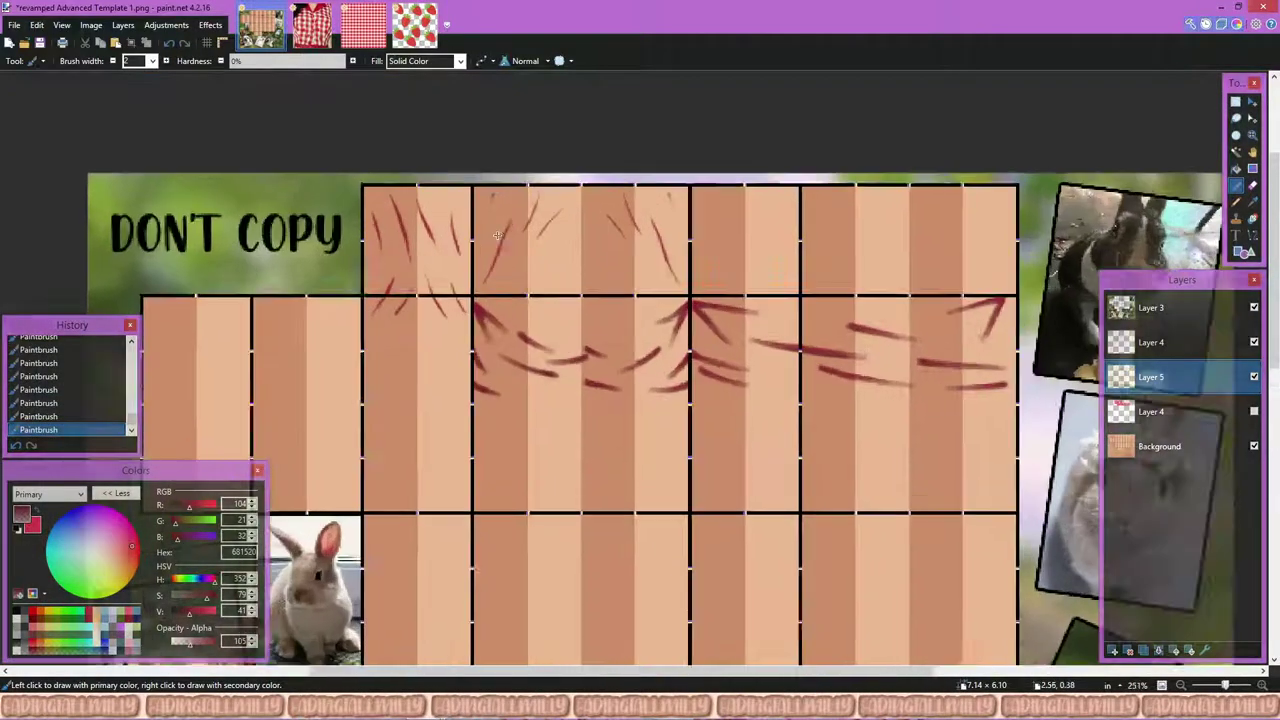
{"action": "scroll", "coordinate": [528, 143], "scroll_direction": "up", "scroll_amount": 5}
{"action": "mouse_move", "coordinate": [440, 245]}
{"action": "left_mouse_down"}
{"action": "mouse_move", "coordinate": [512, 135]}
{"action": "mouse_move", "coordinate": [514, 159]}
{"action": "left_mouse_up"}
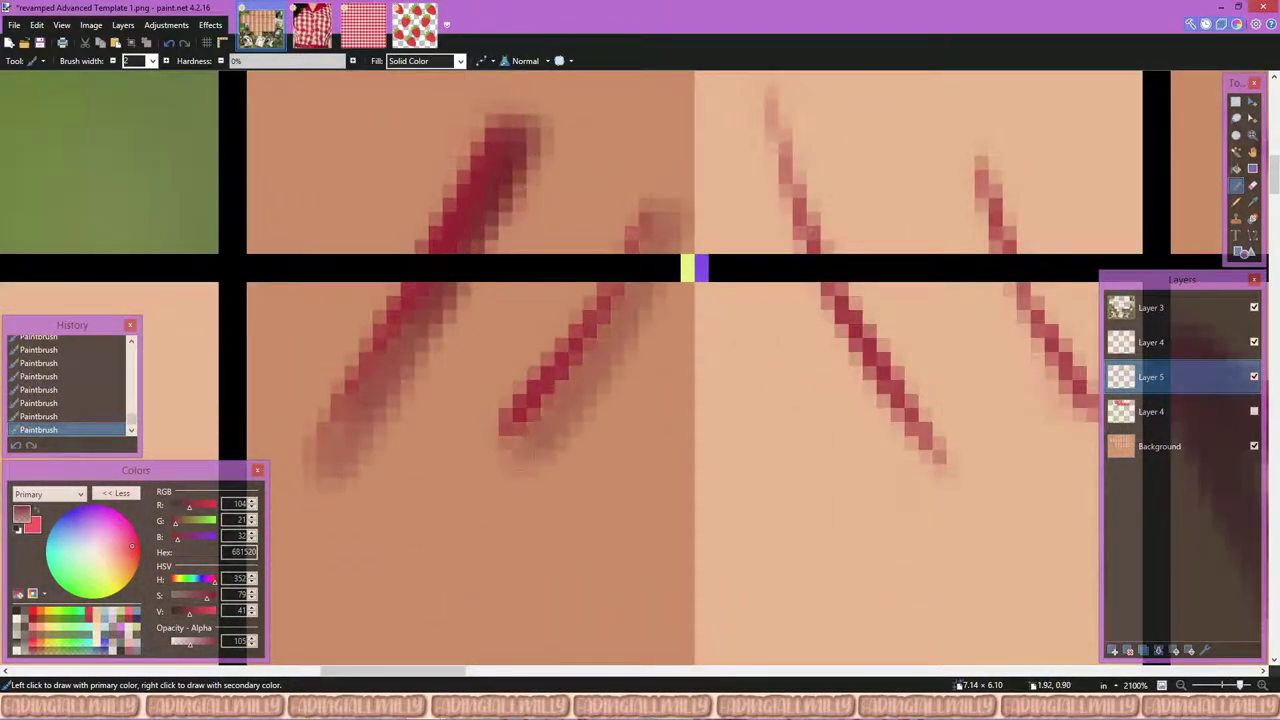
Step: Shade the two right-slanting folds that cross the grid line on the side panel left of the front torso
{"action": "scroll", "coordinate": [740, 230], "scroll_direction": "down", "scroll_amount": 2}
{"action": "left_click_drag", "start_coordinate": [655, 298], "coordinate": [565, 150]}
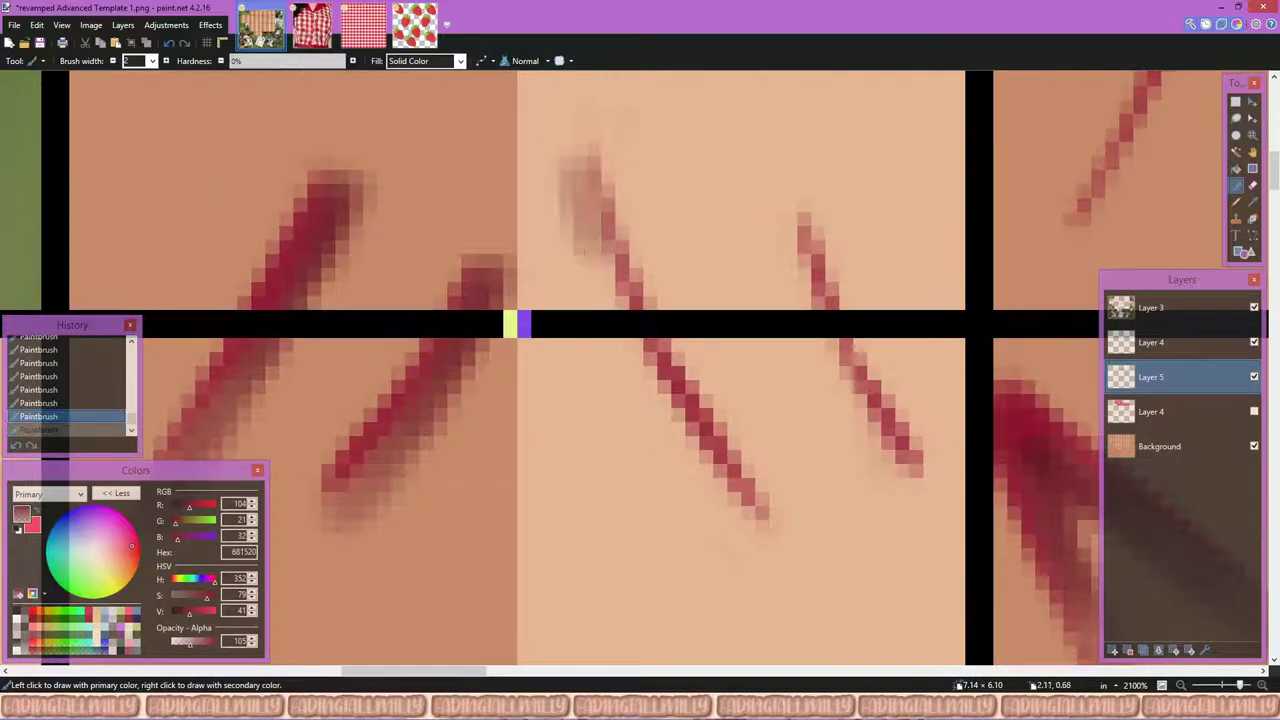
{"action": "left_click_drag", "start_coordinate": [590, 200], "coordinate": [760, 515]}
{"action": "left_click_drag", "start_coordinate": [560, 150], "coordinate": [640, 300]}
{"action": "left_click_drag", "start_coordinate": [780, 210], "coordinate": [905, 470]}
Step: Shade the leftmost upper fold on the left side panel and trim its excess shading with the Eraser
{"action": "scroll", "coordinate": [791, 253], "scroll_direction": "down", "scroll_amount": 5}
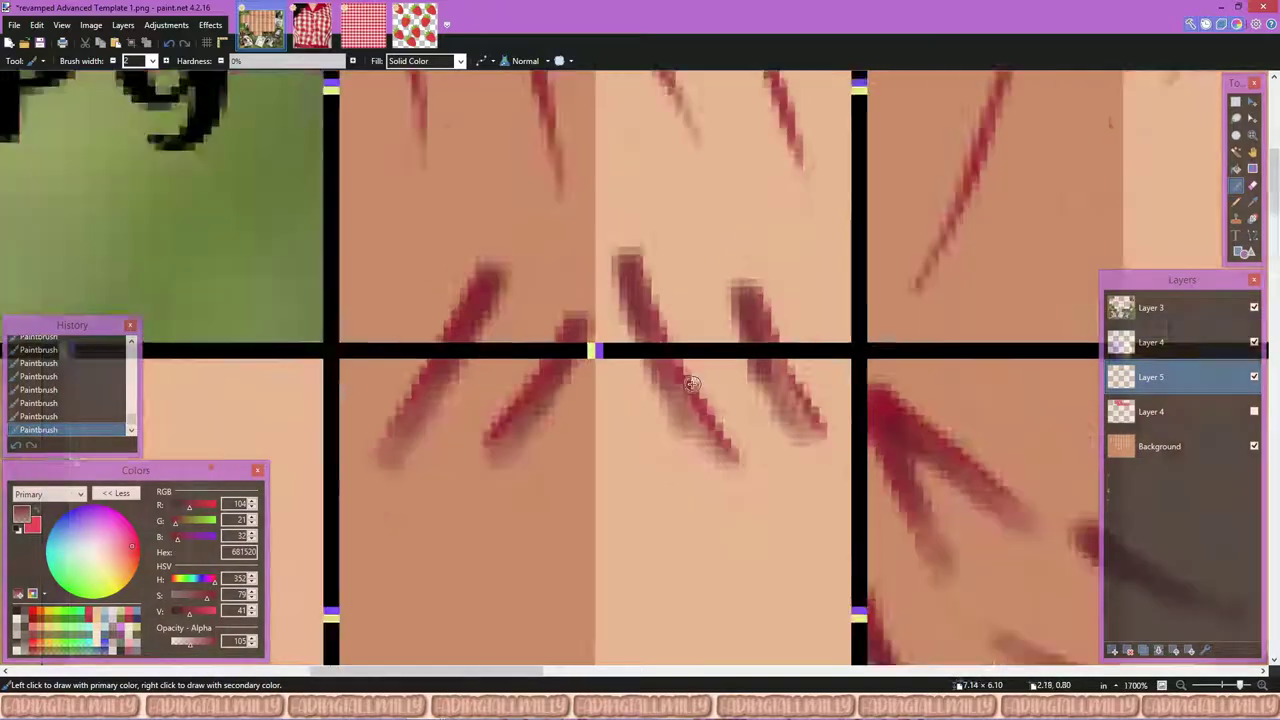
{"action": "scroll", "coordinate": [463, 130], "scroll_direction": "up", "scroll_amount": 4}
{"action": "left_click_drag", "start_coordinate": [545, 425], "coordinate": [463, 130]}
{"action": "key", "text": "e"}
{"action": "scroll", "coordinate": [463, 130], "scroll_direction": "down", "scroll_amount": 3}
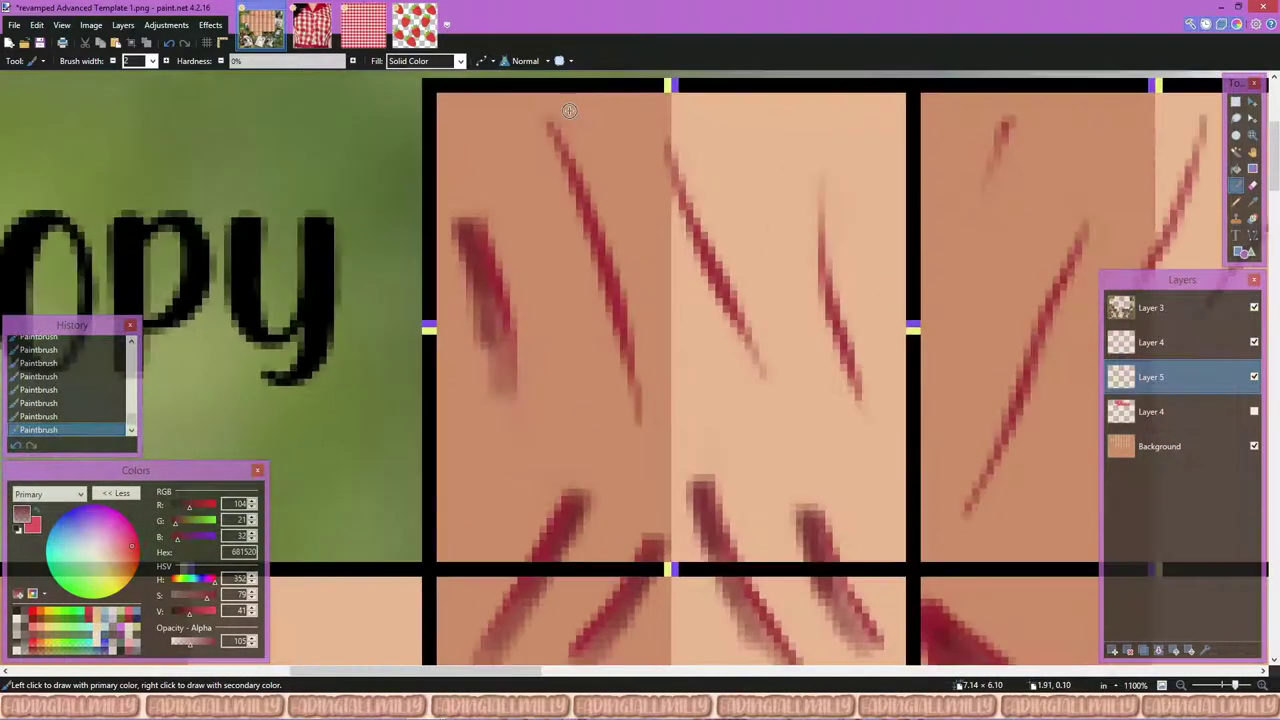
{"action": "scroll", "coordinate": [463, 130], "scroll_direction": "up", "scroll_amount": 3}
{"action": "left_click_drag", "start_coordinate": [495, 250], "coordinate": [510, 350]}
Step: Shade the long second upper fold on the left side panel with the Paintbrush
{"action": "key", "text": "b"}
{"action": "scroll", "coordinate": [540, 456], "scroll_direction": "down", "scroll_amount": 3}
{"action": "left_click_drag", "start_coordinate": [500, 225], "coordinate": [595, 465]}
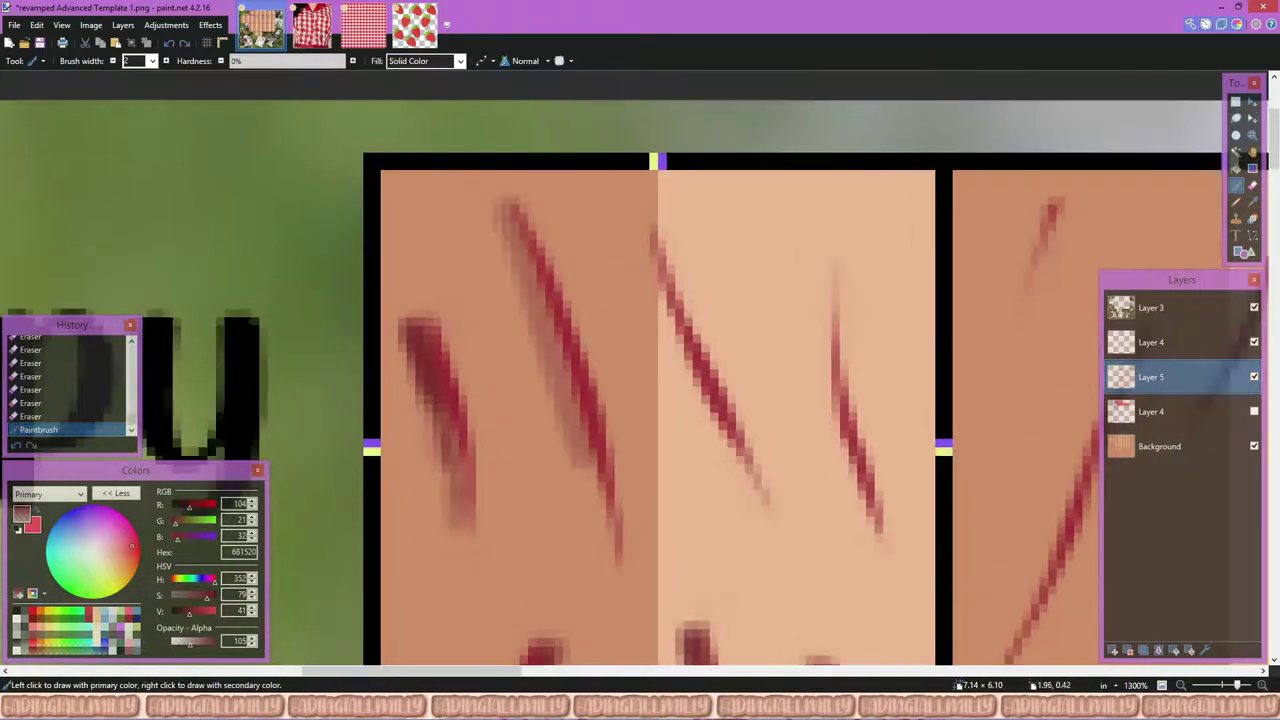
{"action": "left_click_drag", "start_coordinate": [490, 200], "coordinate": [620, 575]}
{"action": "mouse_move", "coordinate": [605, 495]}
{"action": "left_mouse_down"}
{"action": "mouse_move", "coordinate": [490, 208]}
{"action": "mouse_move", "coordinate": [540, 350]}
{"action": "left_mouse_up"}
Step: Shade the two rightmost upper folds on the left side panel
{"action": "scroll", "coordinate": [691, 274], "scroll_direction": "up", "scroll_amount": 3}
{"action": "mouse_move", "coordinate": [690, 545]}
{"action": "left_mouse_down"}
{"action": "mouse_move", "coordinate": [500, 140]}
{"action": "mouse_move", "coordinate": [630, 480]}
{"action": "mouse_move", "coordinate": [496, 133]}
{"action": "left_mouse_up"}
{"action": "scroll", "coordinate": [600, 171], "scroll_direction": "down", "scroll_amount": 1}
{"action": "mouse_move", "coordinate": [598, 168]}
{"action": "left_mouse_down"}
{"action": "mouse_move", "coordinate": [612, 420]}
{"action": "mouse_move", "coordinate": [590, 180]}
{"action": "mouse_move", "coordinate": [609, 230]}
{"action": "left_mouse_up"}
Step: Shade the long fold beside the neckline on the front torso's left half and the short fold above it
{"action": "scroll", "coordinate": [609, 230], "scroll_direction": "down", "scroll_amount": 3}
{"action": "scroll", "coordinate": [449, 223], "scroll_direction": "up", "scroll_amount": 3}
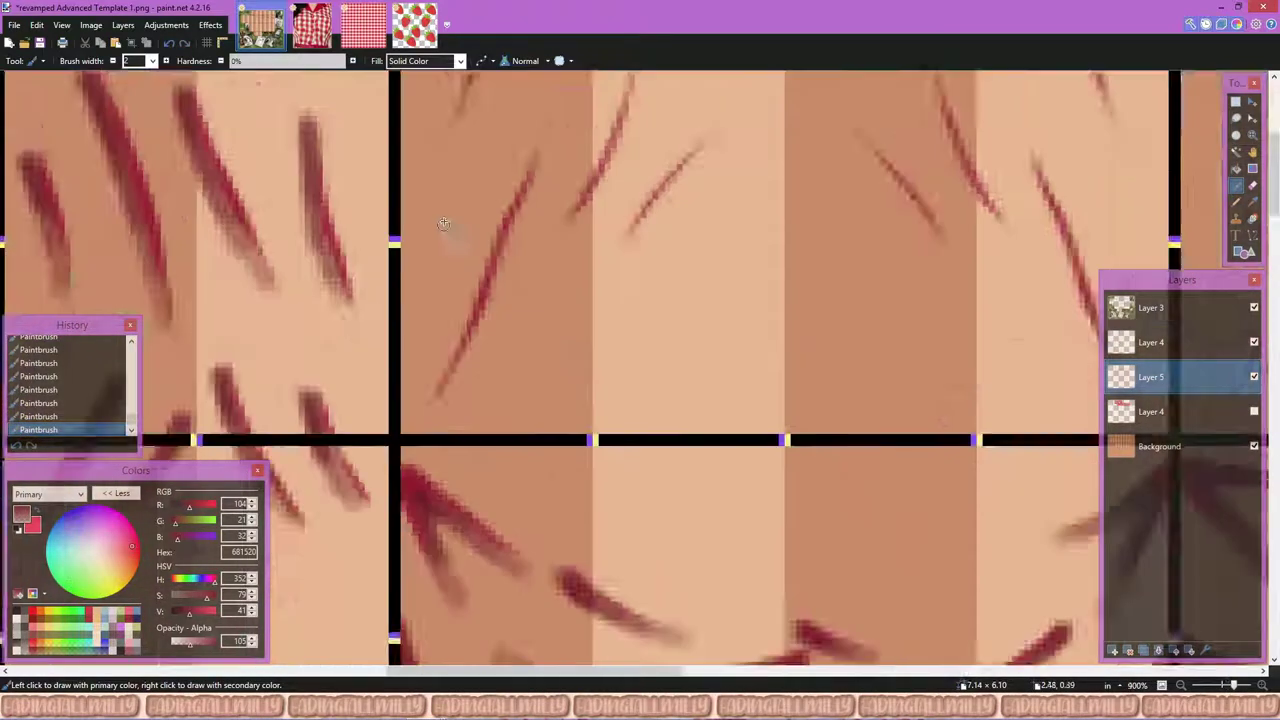
{"action": "mouse_move", "coordinate": [545, 190]}
{"action": "left_mouse_down"}
{"action": "mouse_move", "coordinate": [490, 315]}
{"action": "mouse_move", "coordinate": [452, 343]}
{"action": "left_mouse_up"}
{"action": "scroll", "coordinate": [452, 343], "scroll_direction": "up", "scroll_amount": 2}
{"action": "mouse_move", "coordinate": [490, 400]}
{"action": "left_mouse_down"}
{"action": "mouse_move", "coordinate": [440, 490]}
{"action": "mouse_move", "coordinate": [536, 262]}
{"action": "left_mouse_up"}
{"action": "key", "text": "ctrl+z"}
{"action": "scroll", "coordinate": [190, 90], "scroll_direction": "down", "scroll_amount": 1}
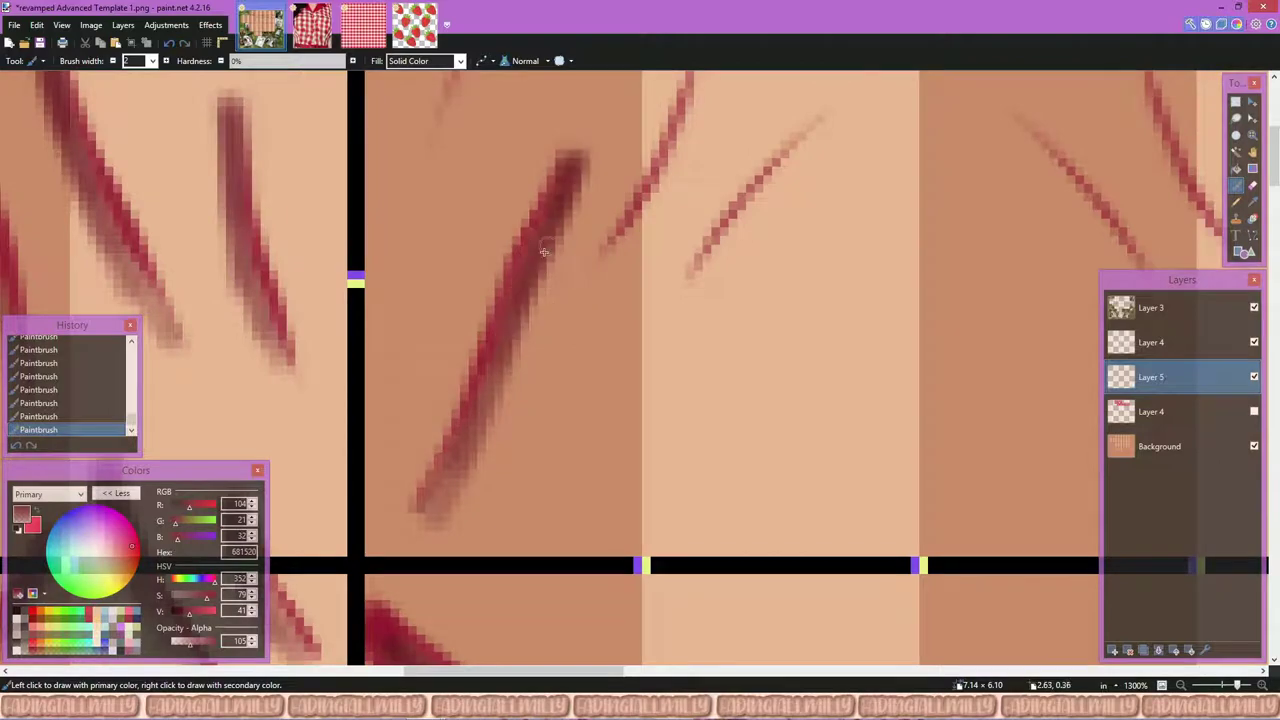
{"action": "scroll", "coordinate": [543, 252], "scroll_direction": "up", "scroll_amount": 2}
{"action": "mouse_move", "coordinate": [515, 175]}
{"action": "left_mouse_down"}
{"action": "mouse_move", "coordinate": [470, 270]}
{"action": "mouse_move", "coordinate": [476, 300]}
{"action": "left_mouse_up"}
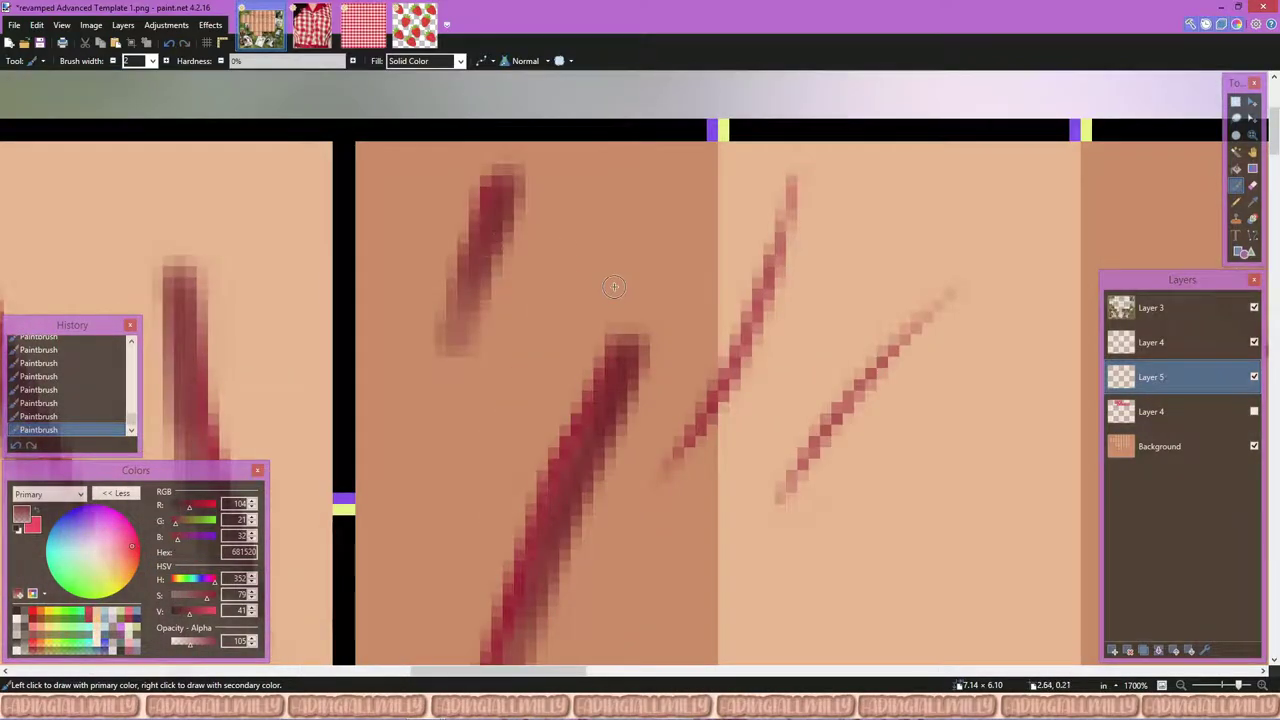
Step: Shade the two folds nearest the top centre on the front torso's left half
{"action": "scroll", "coordinate": [826, 185], "scroll_direction": "up", "scroll_amount": 1}
{"action": "mouse_move", "coordinate": [655, 150]}
{"action": "left_mouse_down"}
{"action": "mouse_move", "coordinate": [615, 260]}
{"action": "mouse_move", "coordinate": [480, 520]}
{"action": "mouse_move", "coordinate": [505, 495]}
{"action": "left_mouse_up"}
{"action": "key", "text": "ctrl+z"}
{"action": "key", "text": "ctrl+z"}
{"action": "left_click_drag", "start_coordinate": [640, 196], "coordinate": [539, 425]}
{"action": "left_click_drag", "start_coordinate": [642, 207], "coordinate": [600, 320]}
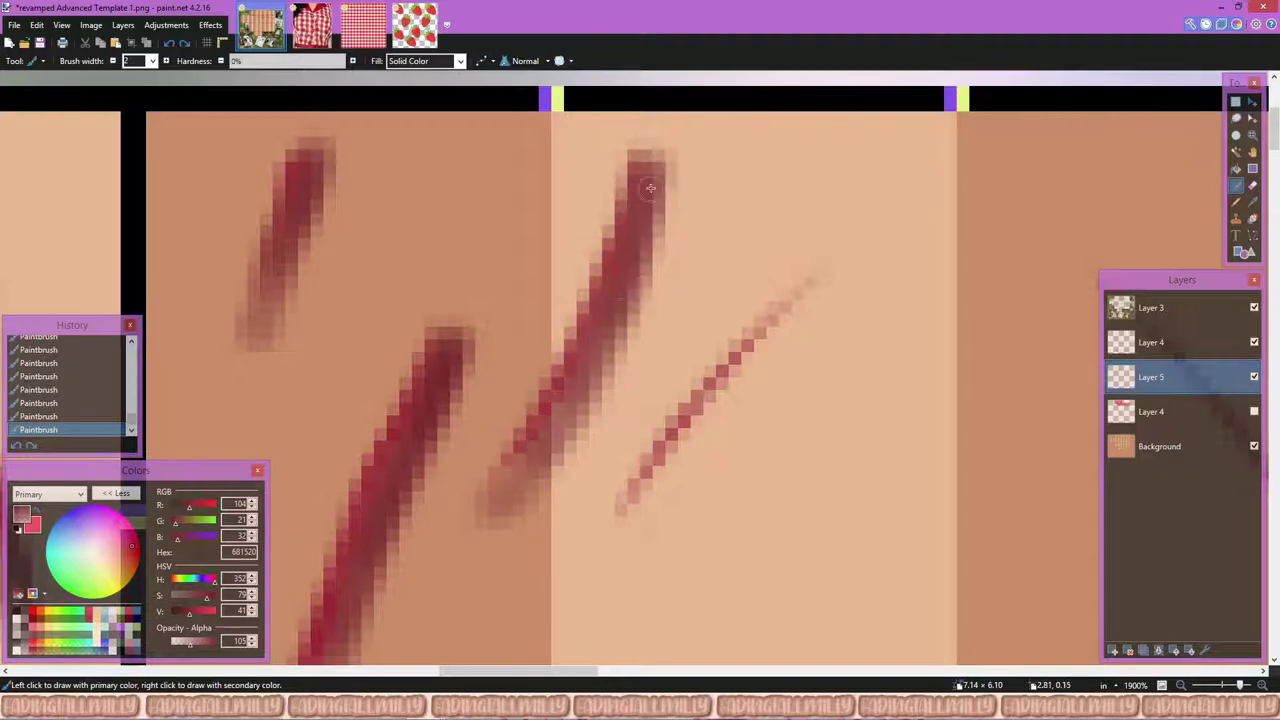
{"action": "scroll", "coordinate": [642, 207], "scroll_direction": "up", "scroll_amount": 1}
{"action": "left_click_drag", "start_coordinate": [760, 222], "coordinate": [520, 500]}
{"action": "left_click_drag", "start_coordinate": [575, 410], "coordinate": [765, 215]}
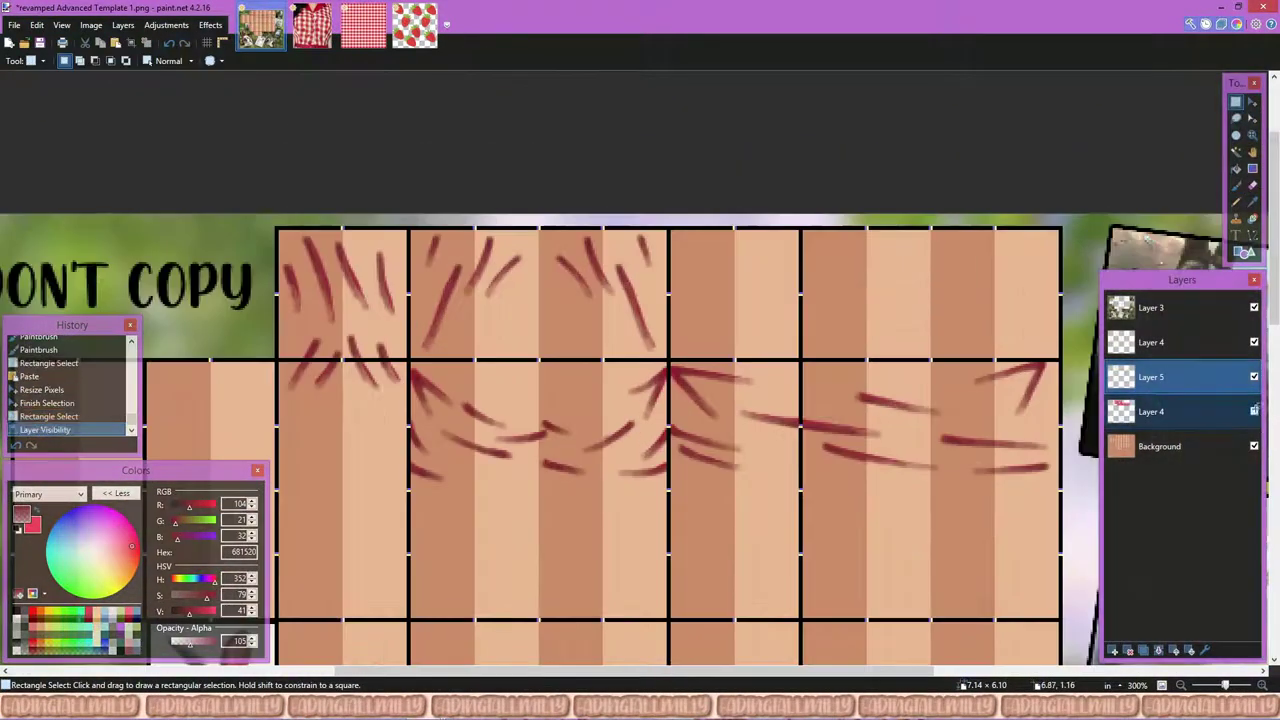
Step: Open the Smudge effect for Layer 5's fold shadows, with a black preview background and a smaller soft brush
{"action": "left_click", "coordinate": [1254, 411]}
{"action": "left_click", "coordinate": [1254, 411]}
{"action": "left_click", "coordinate": [210, 25]}
{"action": "mouse_move", "coordinate": [280, 274]}
{"action": "left_click", "coordinate": [433, 305]}
{"action": "right_click", "coordinate": [618, 356]}
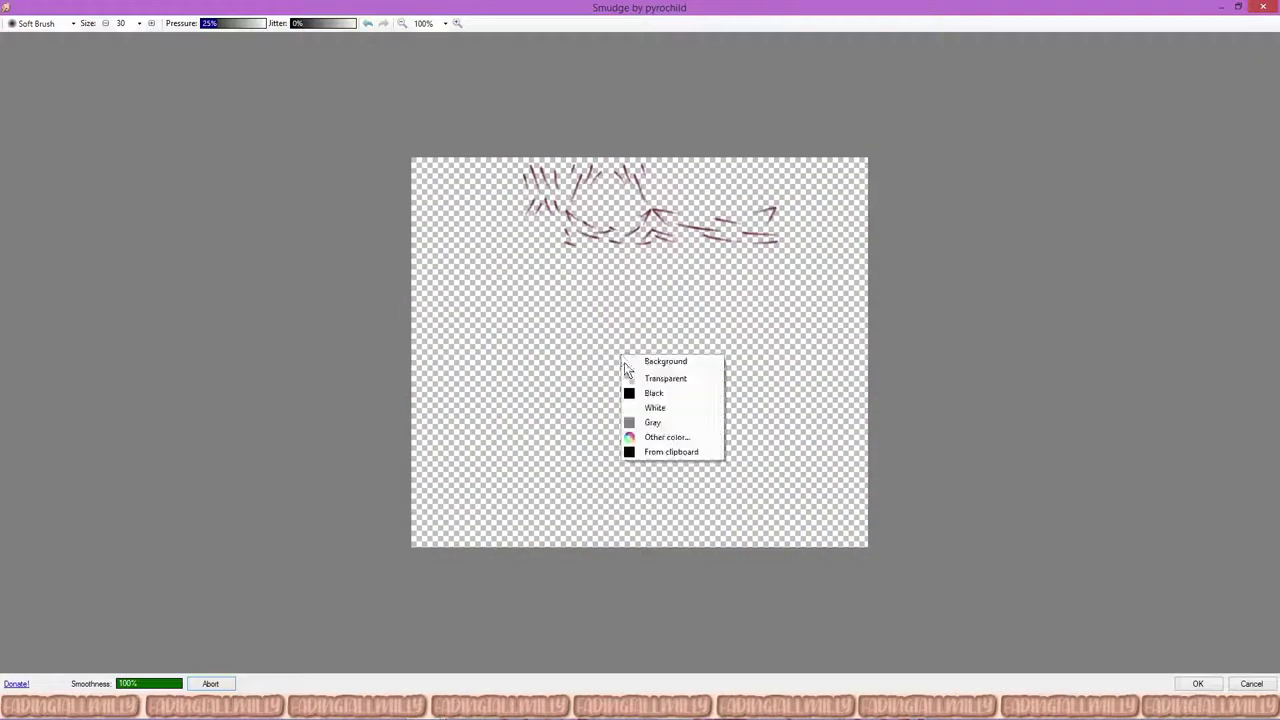
{"action": "left_click", "coordinate": [640, 391]}
{"action": "scroll", "coordinate": [418, 75], "scroll_direction": "up", "scroll_amount": 4}
{"action": "left_click", "coordinate": [139, 23]}
{"action": "left_click", "coordinate": [124, 118]}
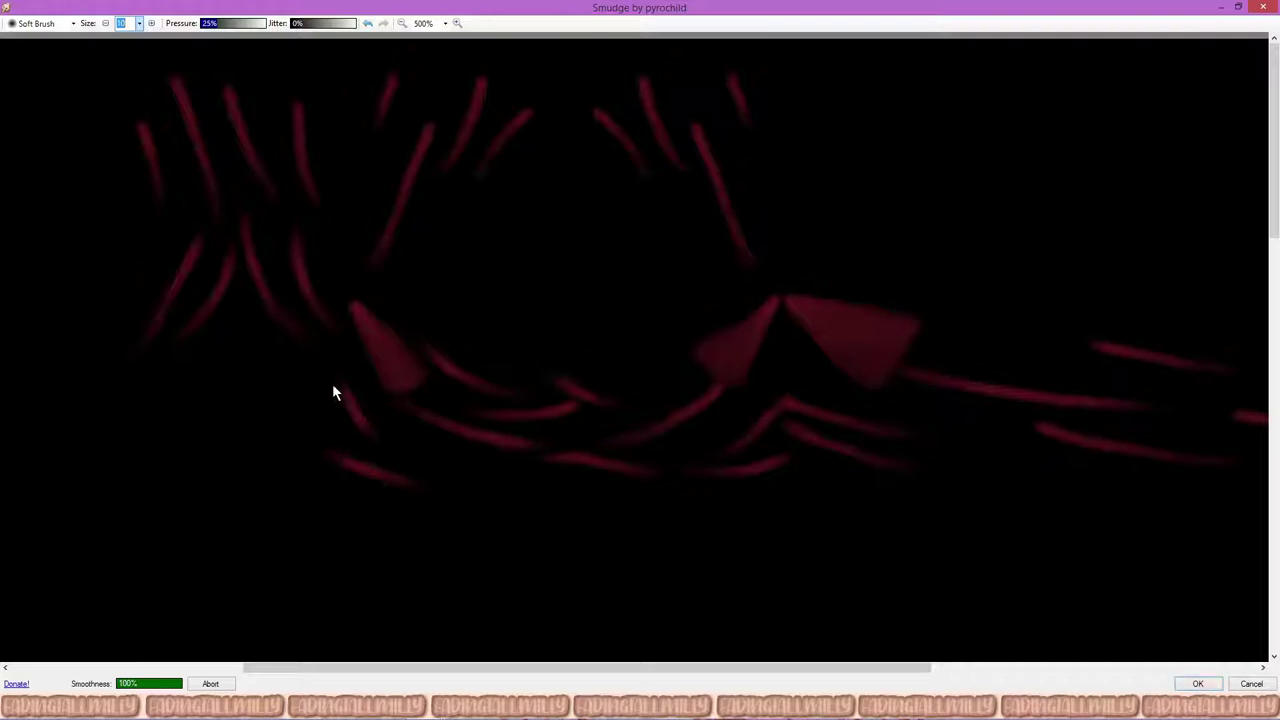
Step: Smudge the fold ends into soft tapers, fill the armpit folds into shaded wedges across the torso, and apply the effect
{"action": "scroll", "coordinate": [639, 655], "scroll_direction": "right", "scroll_amount": 5}
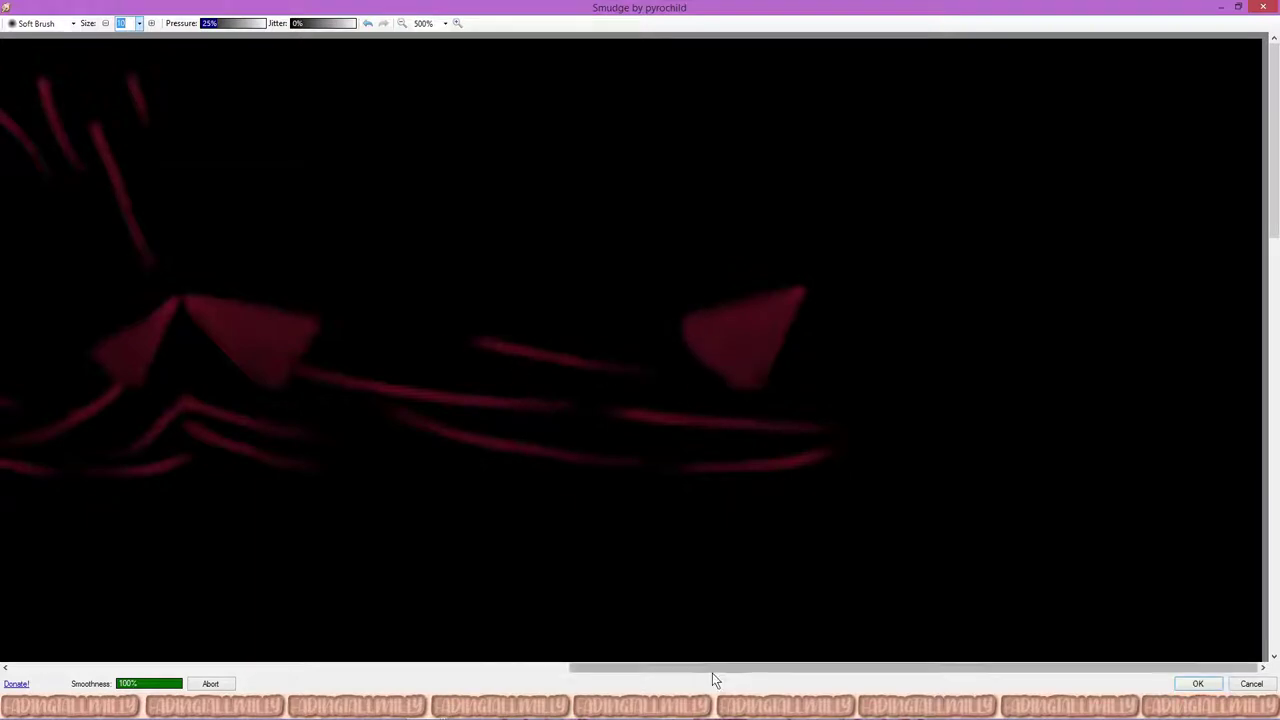
{"action": "left_click_drag", "start_coordinate": [712, 670], "coordinate": [226, 666]}
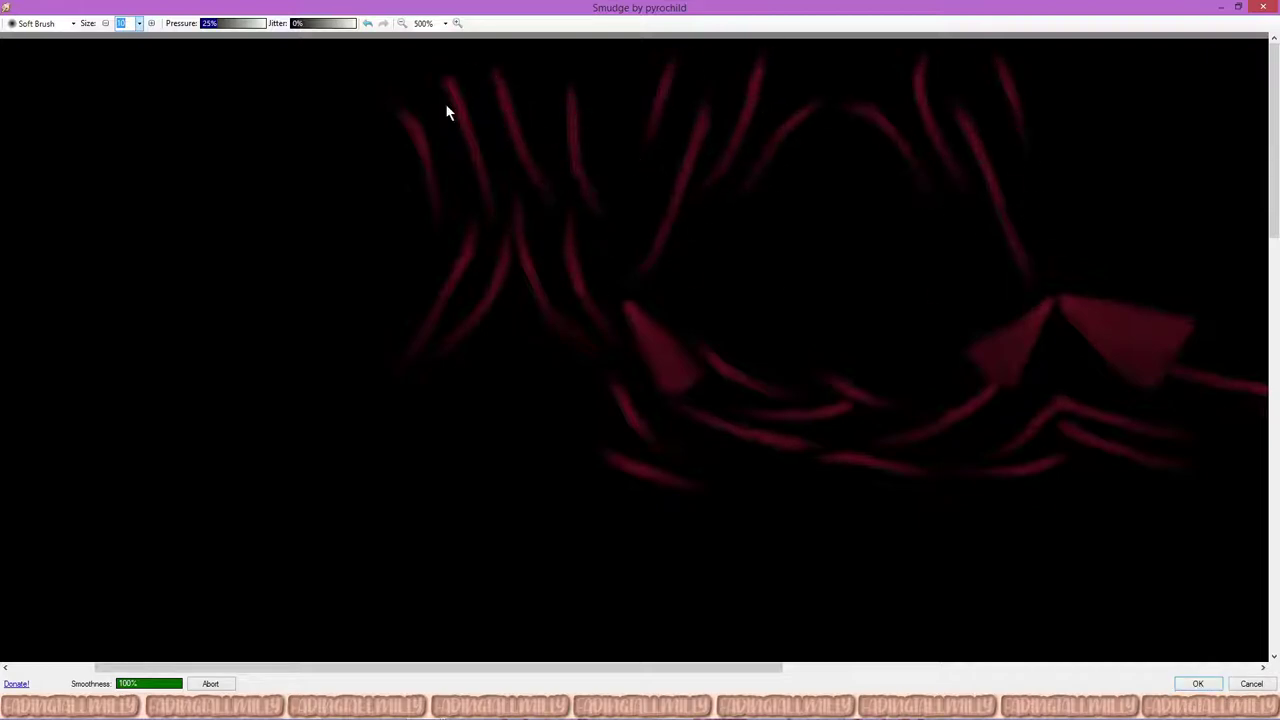
{"action": "left_click", "coordinate": [1197, 684]}
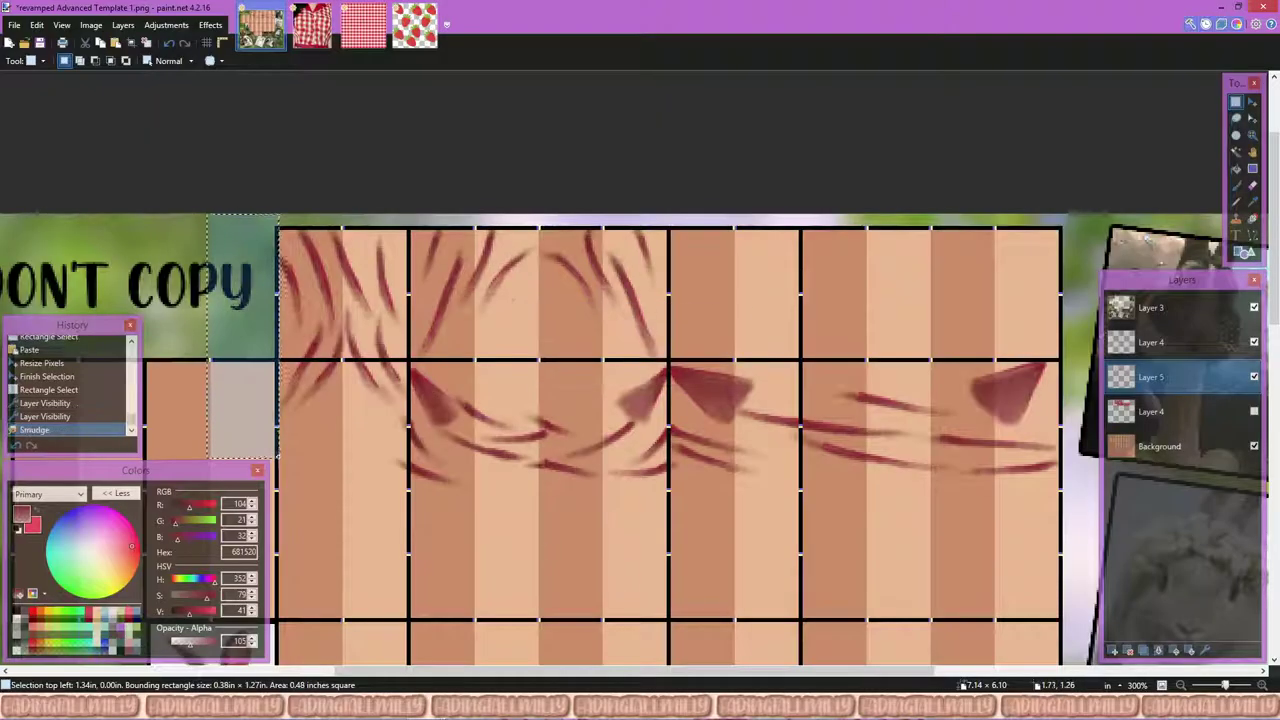
Step: Clear the smudged shading that spills past the front torso's left edge and show the clothing layer again
{"action": "left_click_drag", "start_coordinate": [366, 406], "coordinate": [414, 508]}
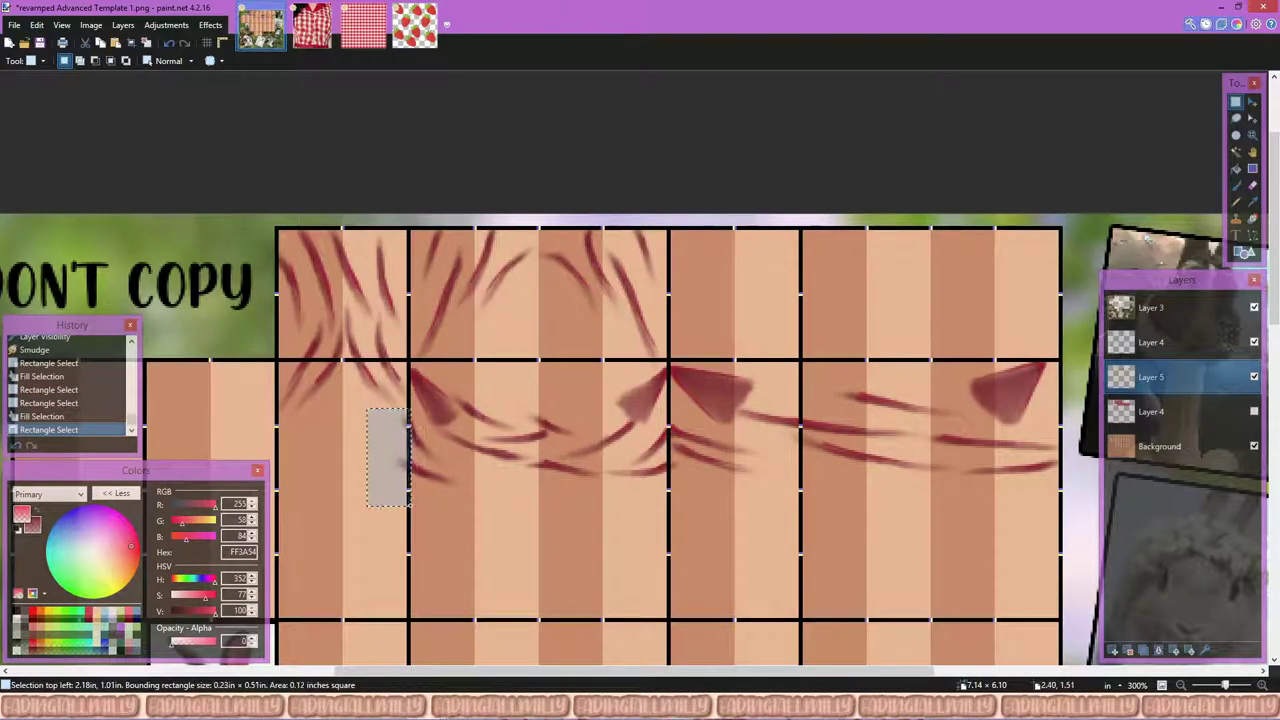
{"action": "key", "text": "BackSpace"}
{"action": "left_click", "coordinate": [1254, 411]}
Step: Trim the ends of the folds meeting at the front torso's centre below the neckline with the Eraser
{"action": "scroll", "coordinate": [565, 363], "scroll_direction": "up", "scroll_amount": 5}
{"action": "key", "text": "e"}
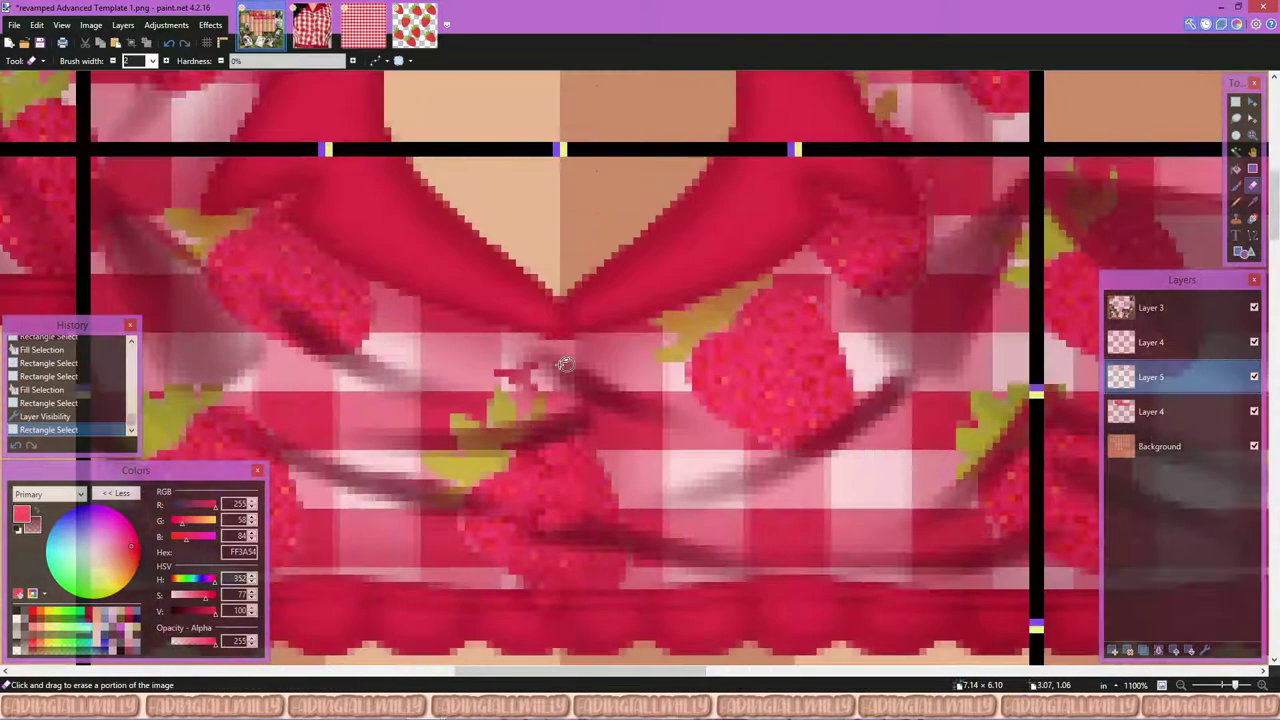
{"action": "left_click_drag", "start_coordinate": [562, 388], "coordinate": [568, 366]}
{"action": "scroll", "coordinate": [538, 347], "scroll_direction": "up", "scroll_amount": 1}
{"action": "scroll", "coordinate": [538, 347], "scroll_direction": "down", "scroll_amount": 1}
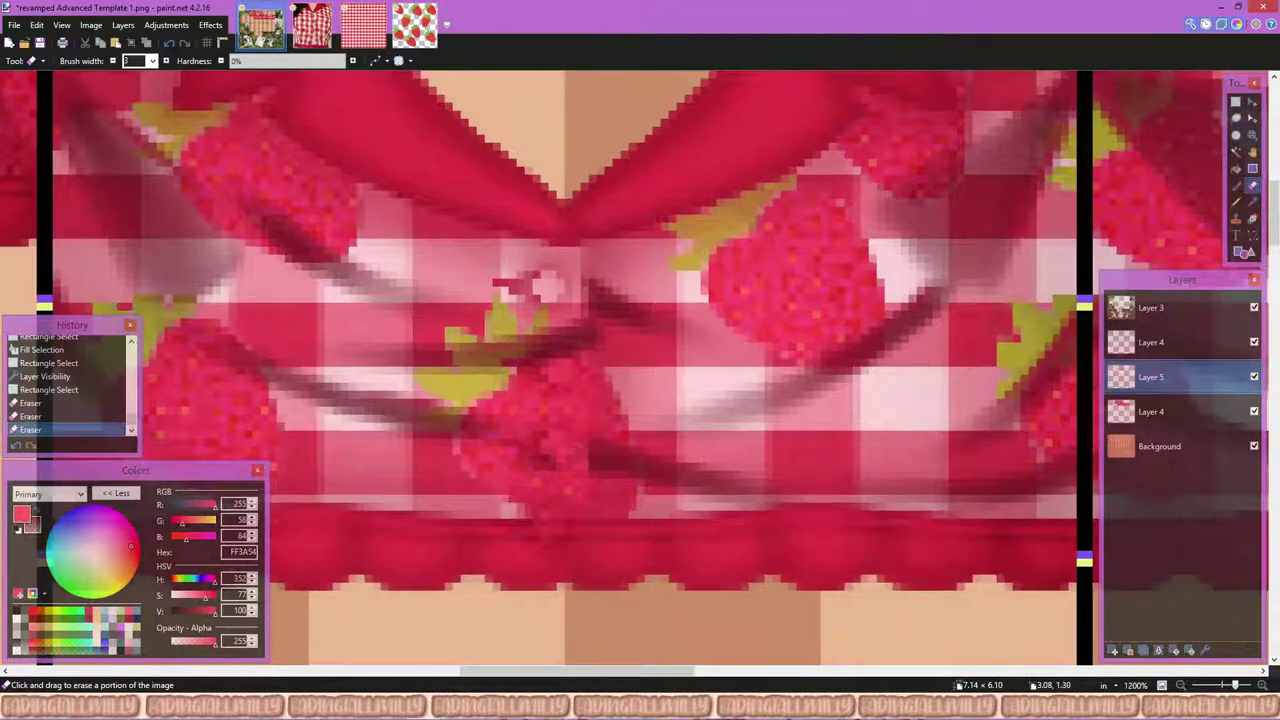
{"action": "key", "text": "ctrl+z"}
{"action": "key", "text": "ctrl+z"}
{"action": "key", "text": "ctrl+z"}
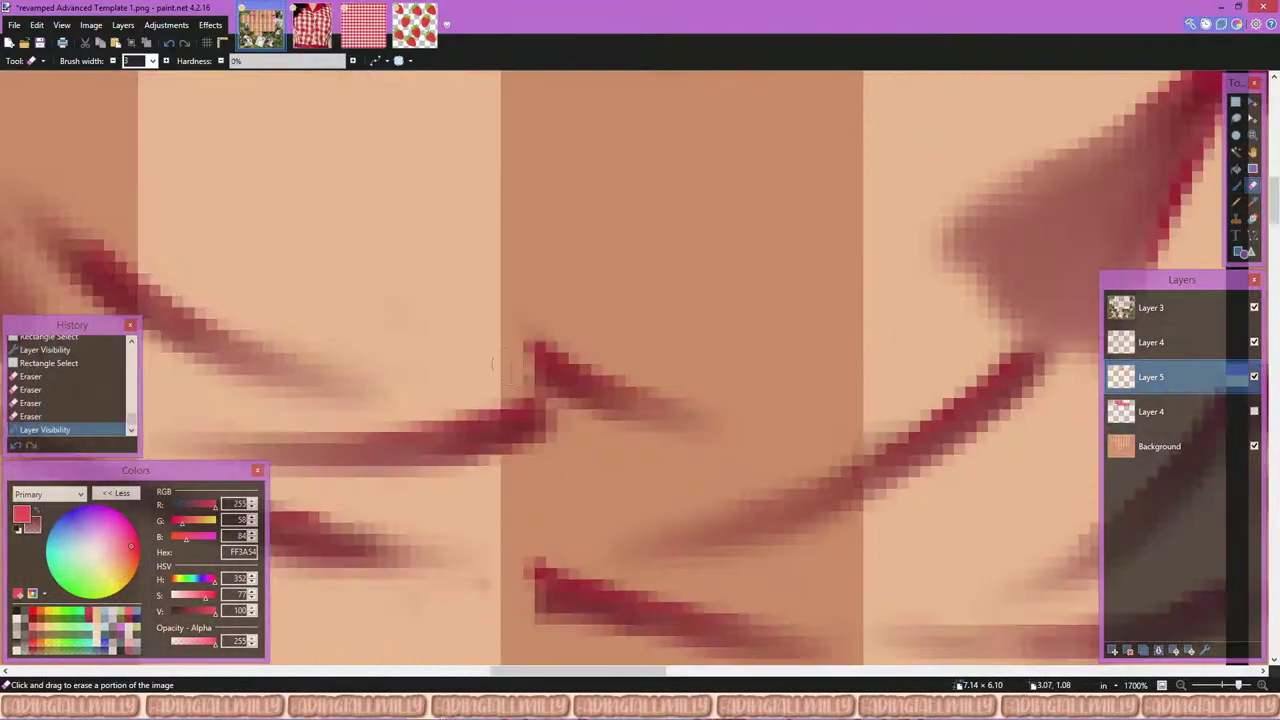
{"action": "scroll", "coordinate": [502, 360], "scroll_direction": "up", "scroll_amount": 2}
{"action": "key", "text": "ctrl+y"}
{"action": "key", "text": "ctrl+y"}
{"action": "key", "text": "ctrl+y"}
Step: Erase the tail left of centre on the front torso's lowest middle fold
{"action": "scroll", "coordinate": [470, 300], "scroll_direction": "up", "scroll_amount": 2}
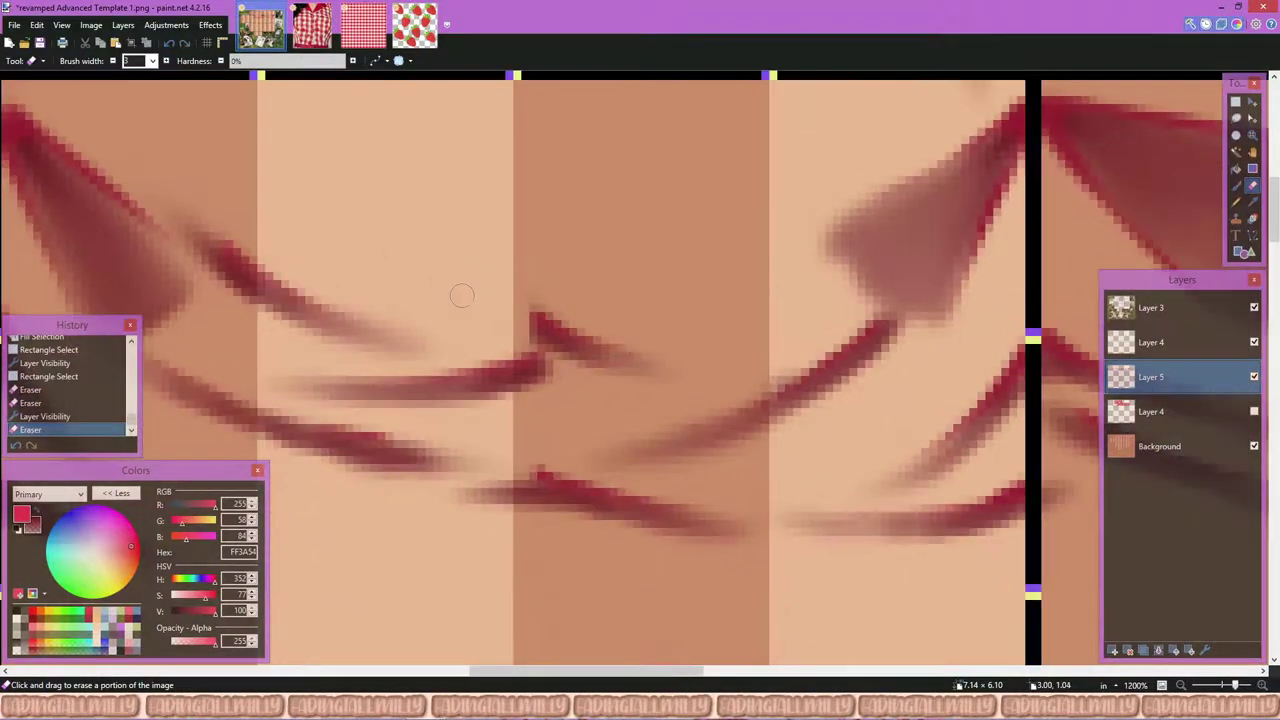
{"action": "left_click", "coordinate": [520, 420]}
{"action": "key", "text": "ctrl+z"}
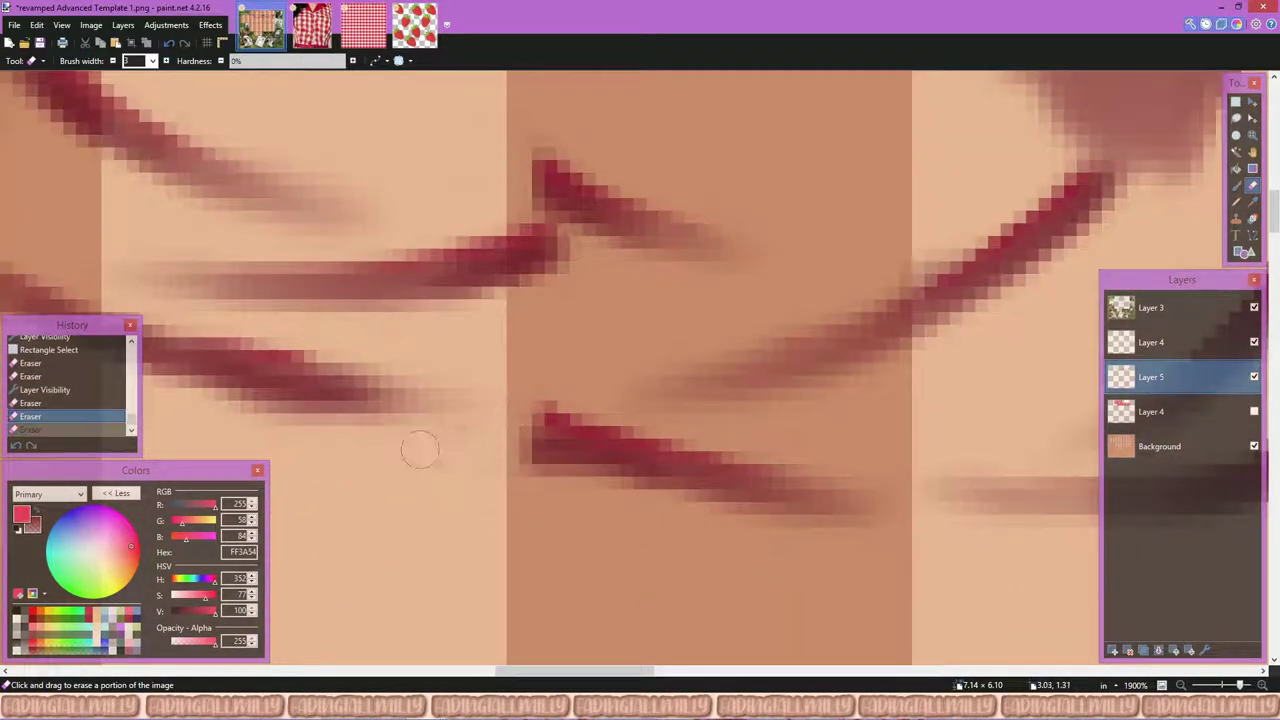
{"action": "key", "text": "ctrl+y"}
Step: Thin and clean the upper and lower fold shadows on the left side panel with the Eraser
{"action": "scroll", "coordinate": [420, 451], "scroll_direction": "down", "scroll_amount": 5}
{"action": "scroll", "coordinate": [420, 451], "scroll_direction": "up", "scroll_amount": 4}
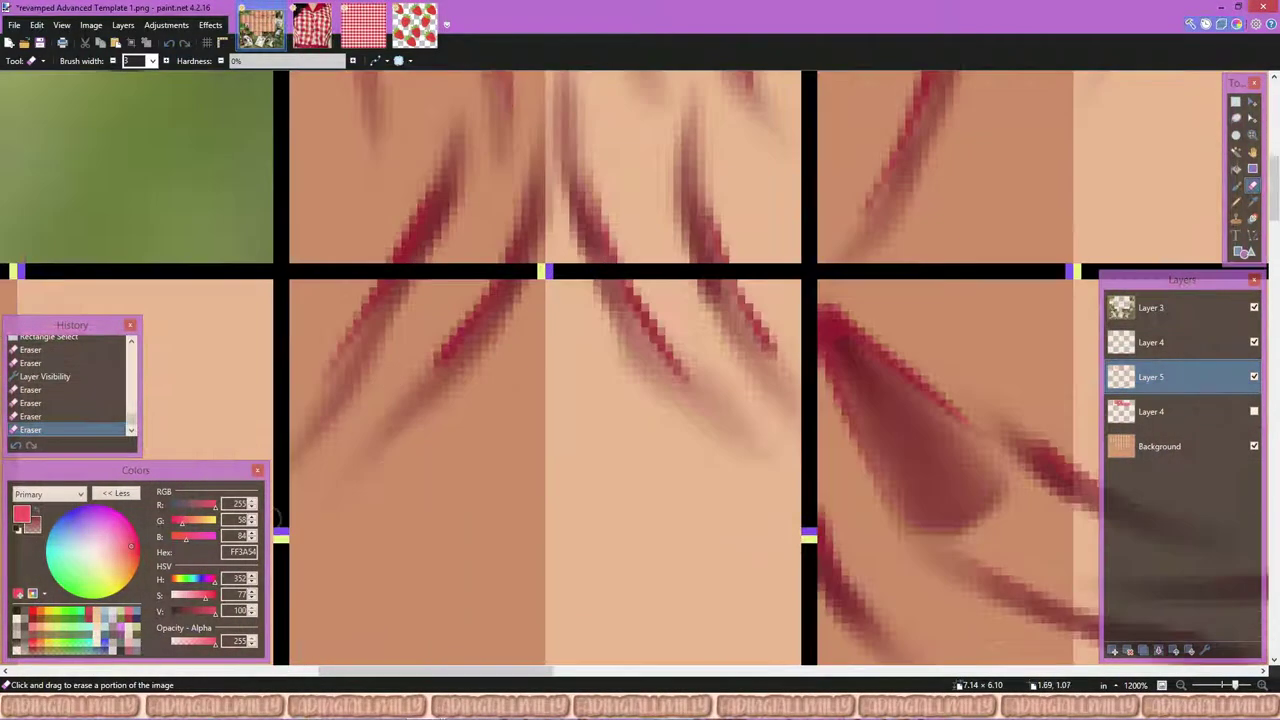
{"action": "scroll", "coordinate": [444, 318], "scroll_direction": "down", "scroll_amount": 5}
{"action": "scroll", "coordinate": [444, 318], "scroll_direction": "up", "scroll_amount": 4}
{"action": "left_click", "coordinate": [444, 318]}
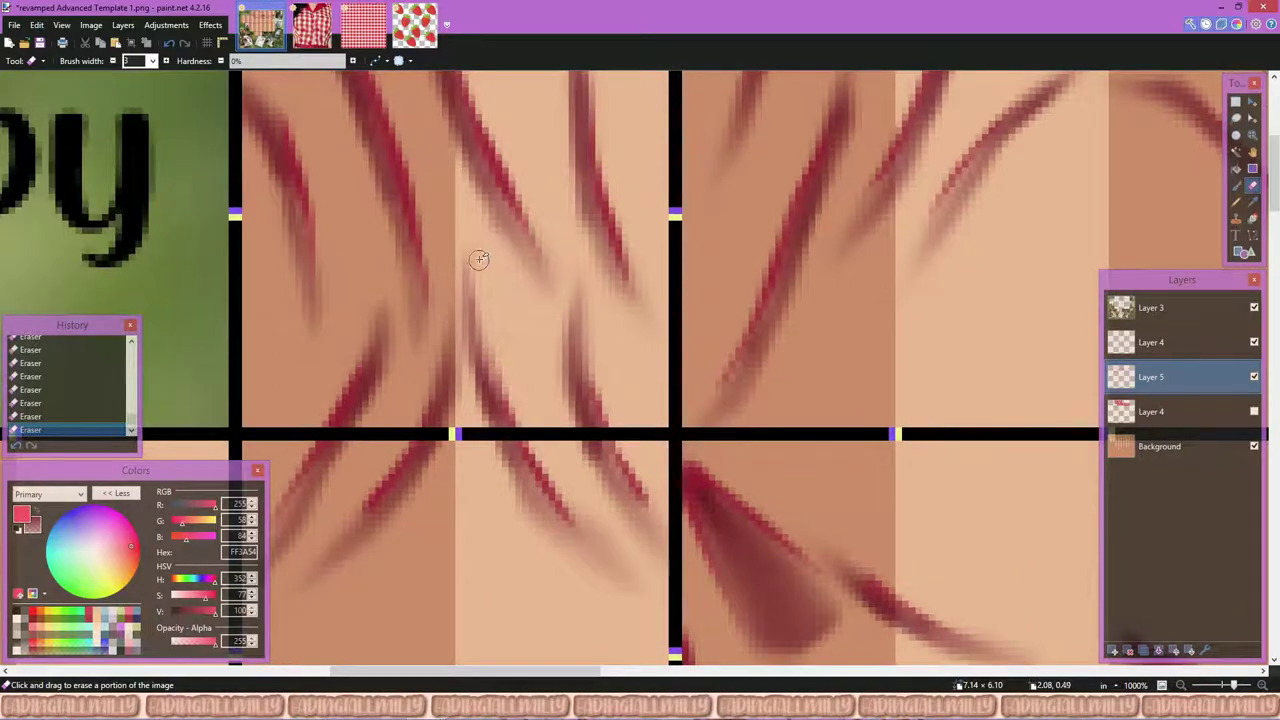
{"action": "scroll", "coordinate": [636, 513], "scroll_direction": "down", "scroll_amount": 2}
{"action": "scroll", "coordinate": [523, 363], "scroll_direction": "up", "scroll_amount": 3}
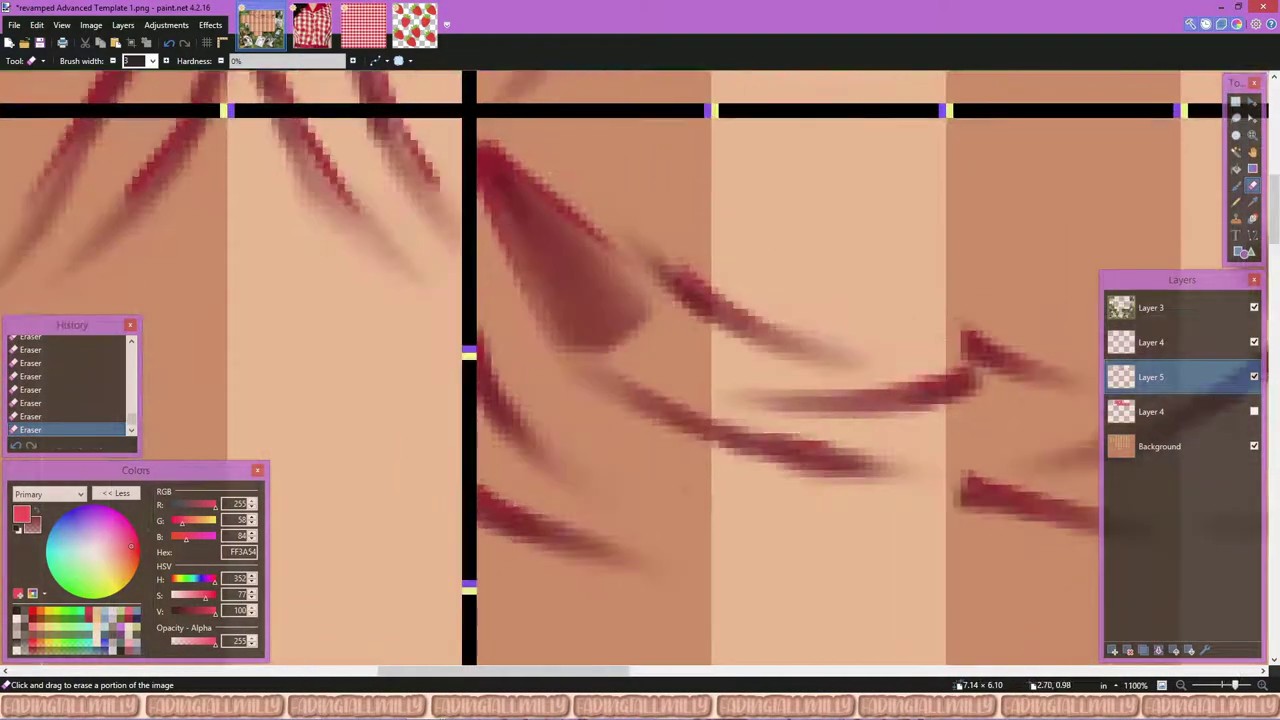
Step: Clean the edges of the curved lower folds across the front torso with the Eraser
{"action": "scroll", "coordinate": [656, 513], "scroll_direction": "right", "scroll_amount": 4}
{"action": "scroll", "coordinate": [656, 513], "scroll_direction": "down", "scroll_amount": 1}
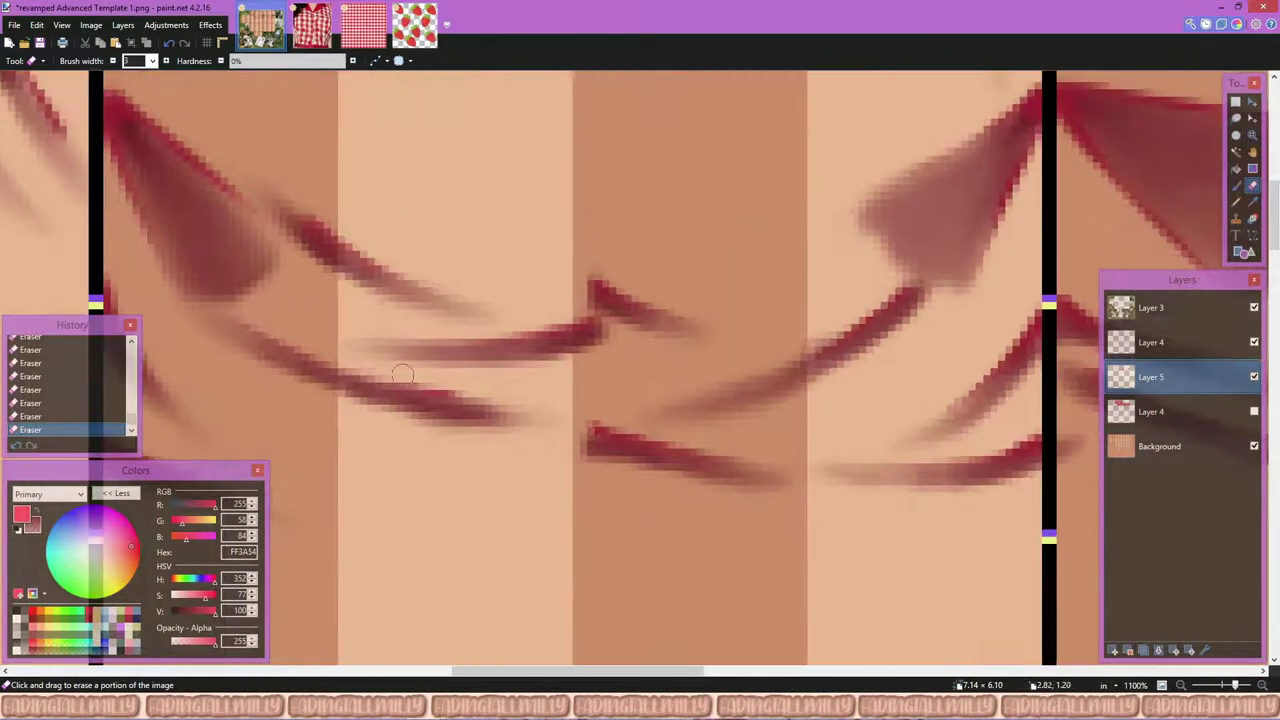
{"action": "scroll", "coordinate": [846, 423], "scroll_direction": "up", "scroll_amount": 4}
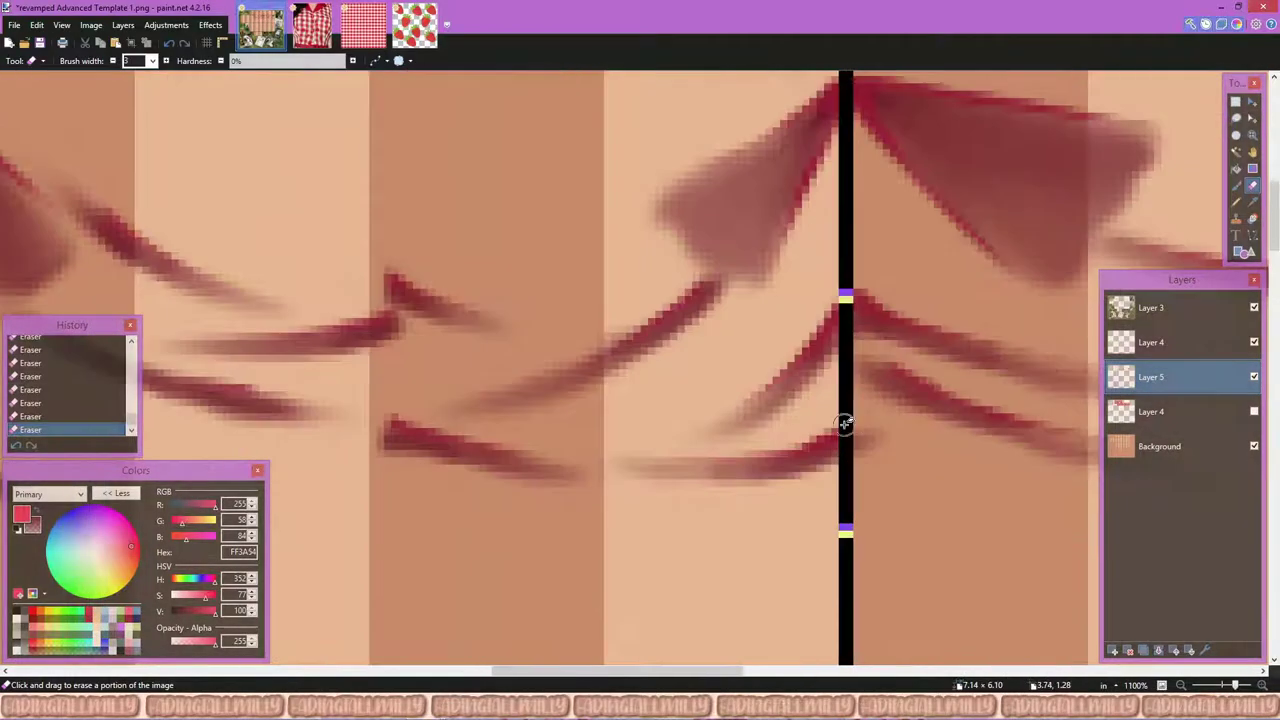
{"action": "scroll", "coordinate": [667, 445], "scroll_direction": "down", "scroll_amount": 3}
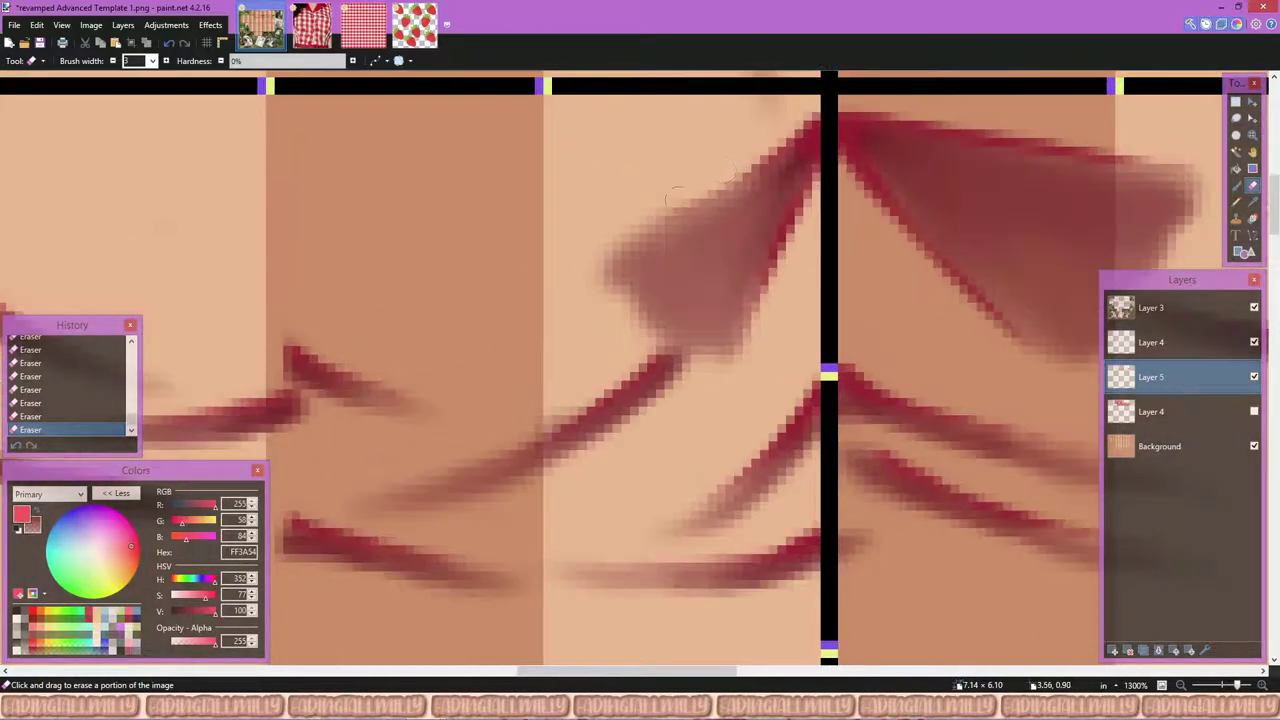
Step: Clean the fold shadows on the right side panel and the back torso with the Eraser
{"action": "scroll", "coordinate": [667, 445], "scroll_direction": "up", "scroll_amount": 2}
{"action": "left_click_drag", "start_coordinate": [485, 378], "coordinate": [665, 412]}
{"action": "key", "text": "ctrl+z"}
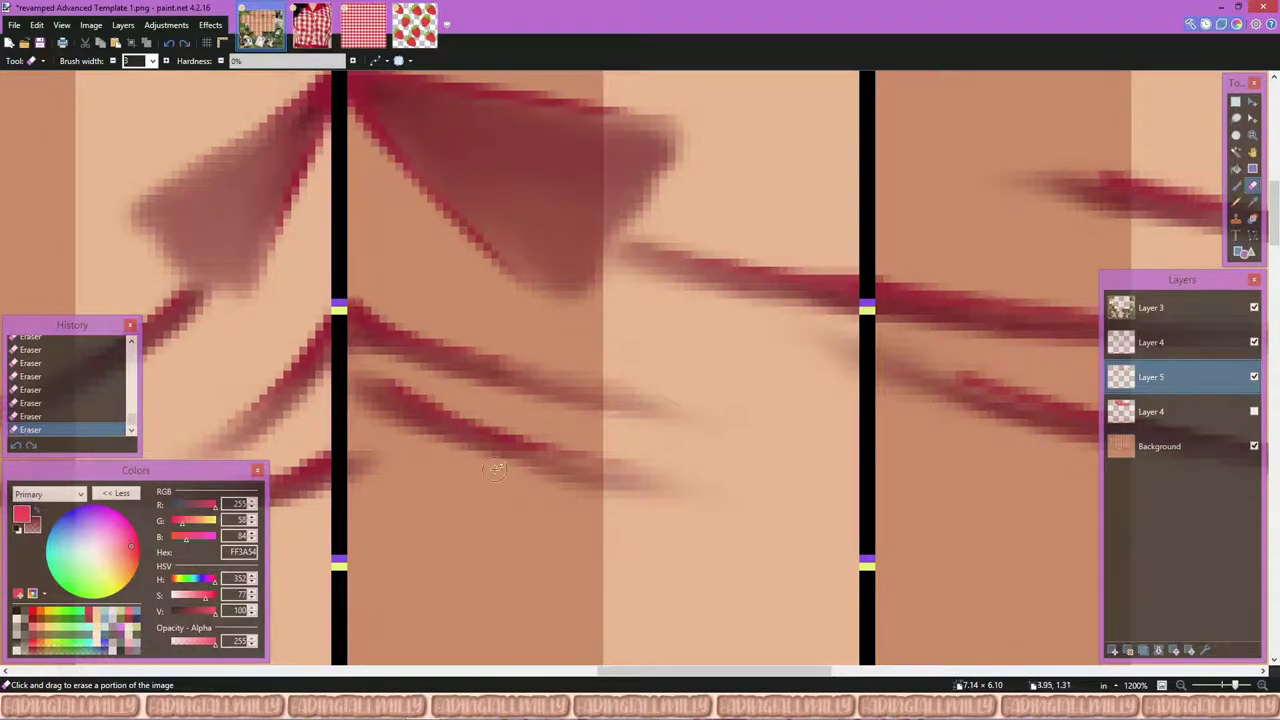
{"action": "scroll", "coordinate": [496, 468], "scroll_direction": "down", "scroll_amount": 2}
{"action": "scroll", "coordinate": [650, 420], "scroll_direction": "right", "scroll_amount": 3}
{"action": "scroll", "coordinate": [795, 364], "scroll_direction": "up", "scroll_amount": 1}
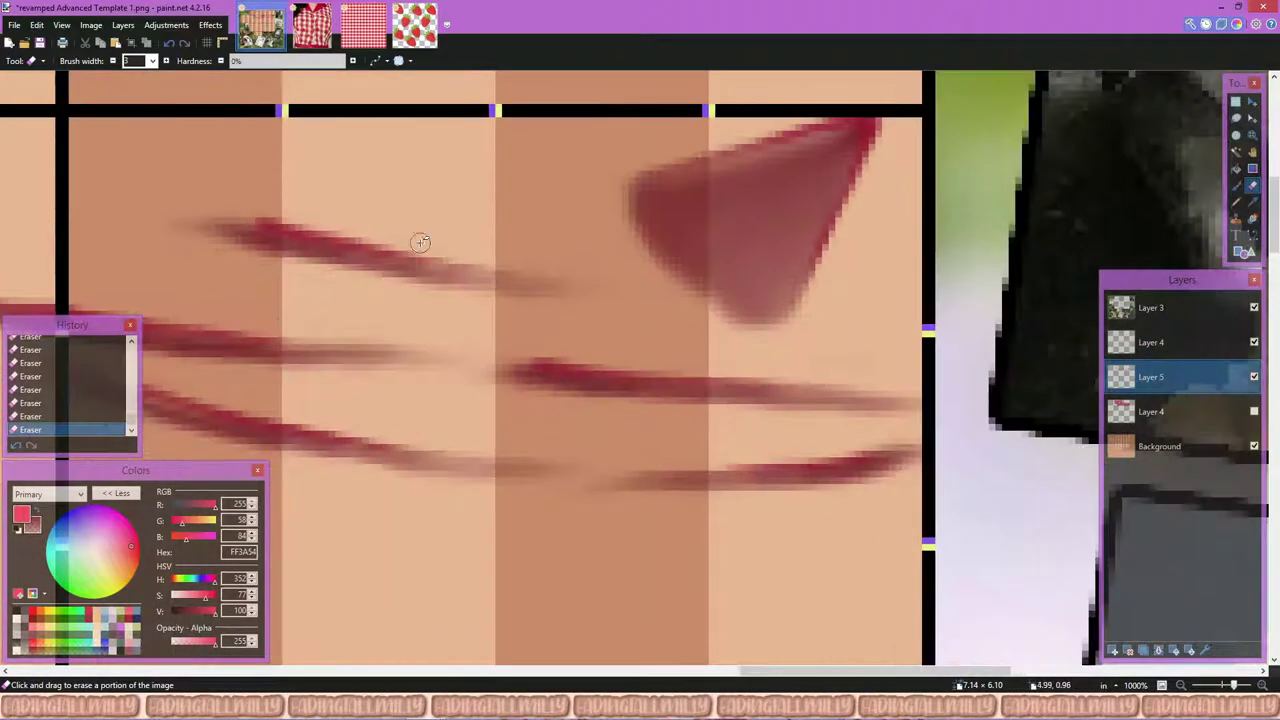
Step: Clean the upper folds around the neckline on the front torso with the Eraser
{"action": "scroll", "coordinate": [195, 237], "scroll_direction": "down", "scroll_amount": 5}
{"action": "scroll", "coordinate": [586, 234], "scroll_direction": "up", "scroll_amount": 3}
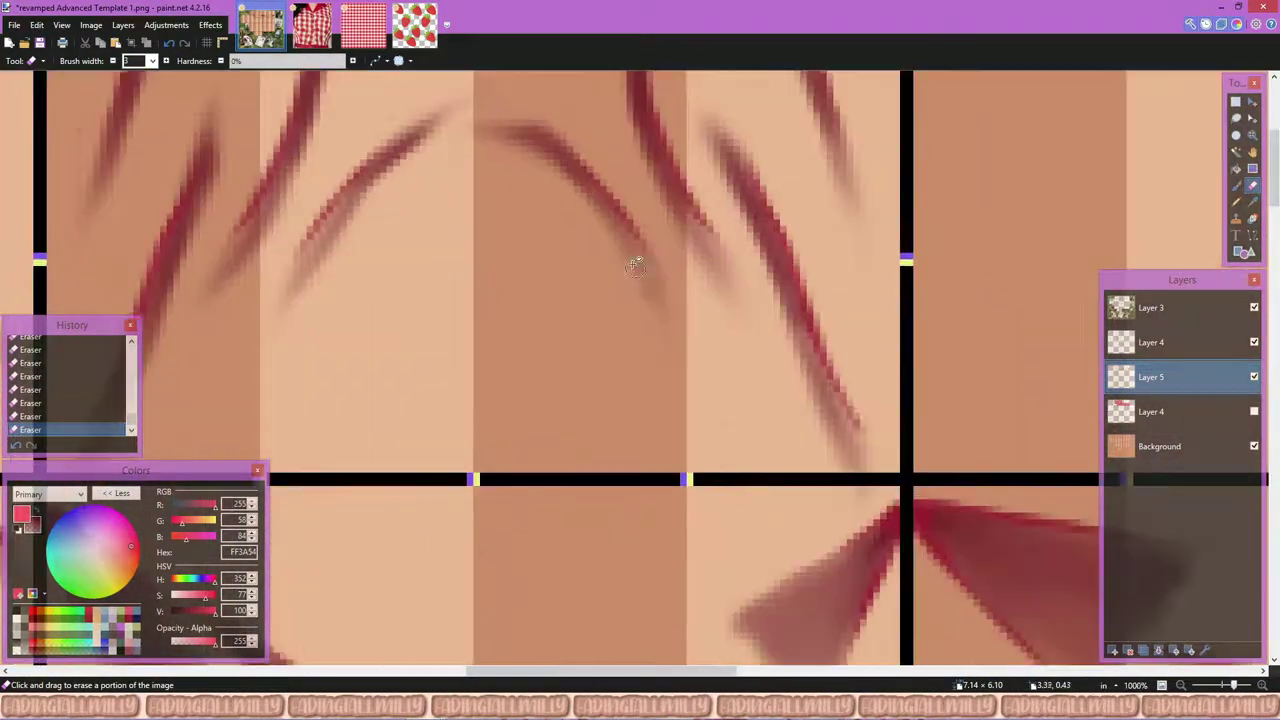
{"action": "scroll", "coordinate": [634, 263], "scroll_direction": "down", "scroll_amount": 2}
{"action": "key", "text": "s"}
Step: Show the clothing layer and erase the fold shadows overlapping the scalloped hem on the torso and left side panel
{"action": "scroll", "coordinate": [650, 299], "scroll_direction": "up", "scroll_amount": 1}
{"action": "left_click", "coordinate": [1254, 411]}
{"action": "scroll", "coordinate": [655, 393], "scroll_direction": "up", "scroll_amount": 8}
{"action": "key", "text": "e"}
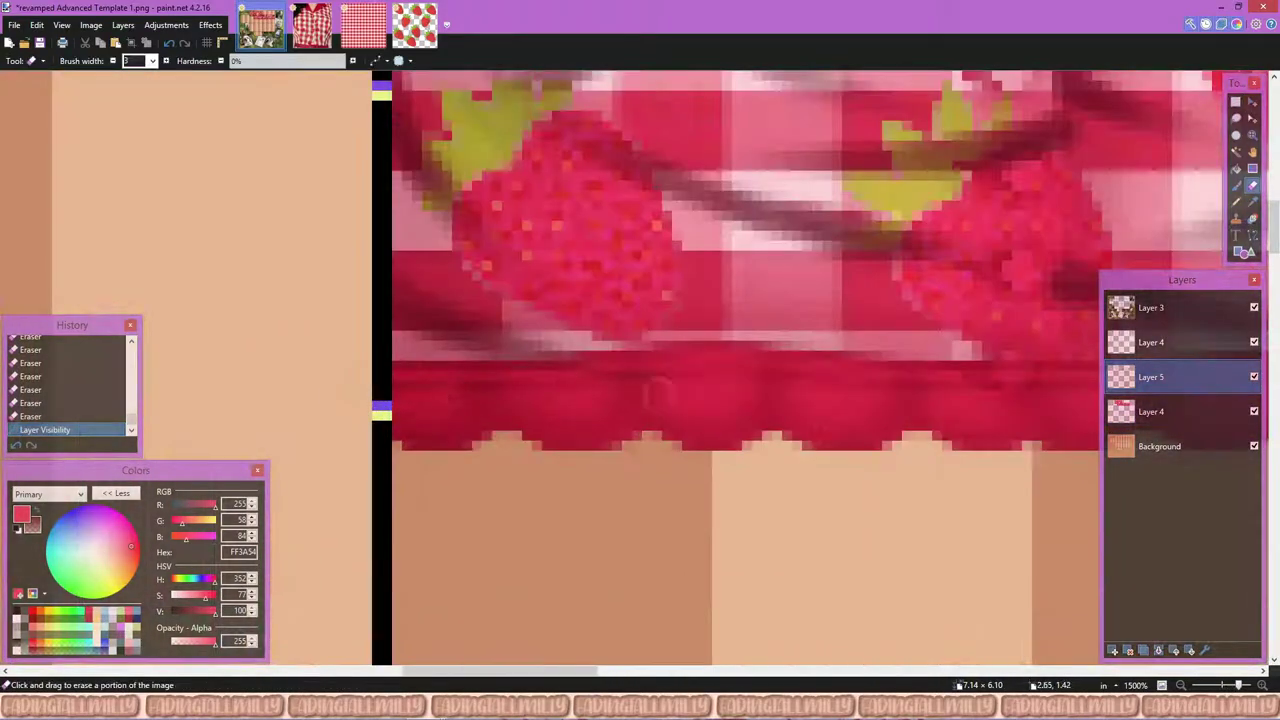
{"action": "left_click", "coordinate": [586, 374]}
{"action": "scroll", "coordinate": [600, 360], "scroll_direction": "down", "scroll_amount": 10}
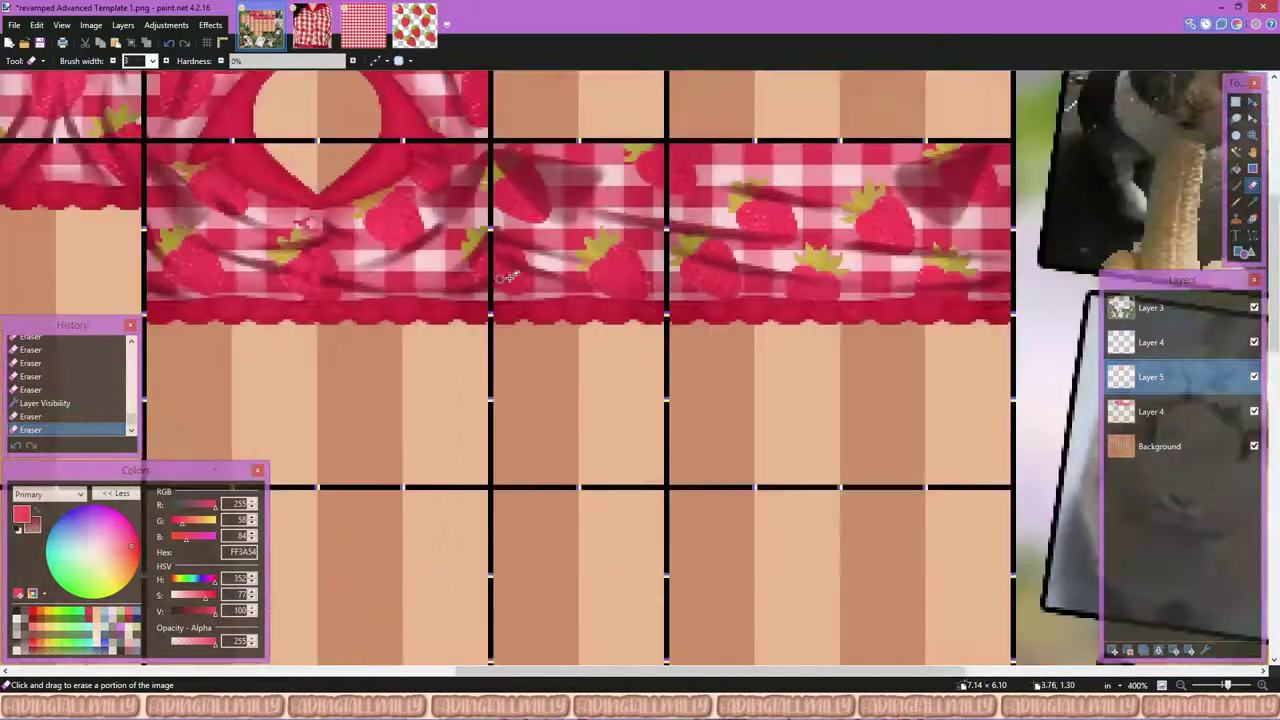
{"action": "scroll", "coordinate": [624, 244], "scroll_direction": "up", "scroll_amount": 9}
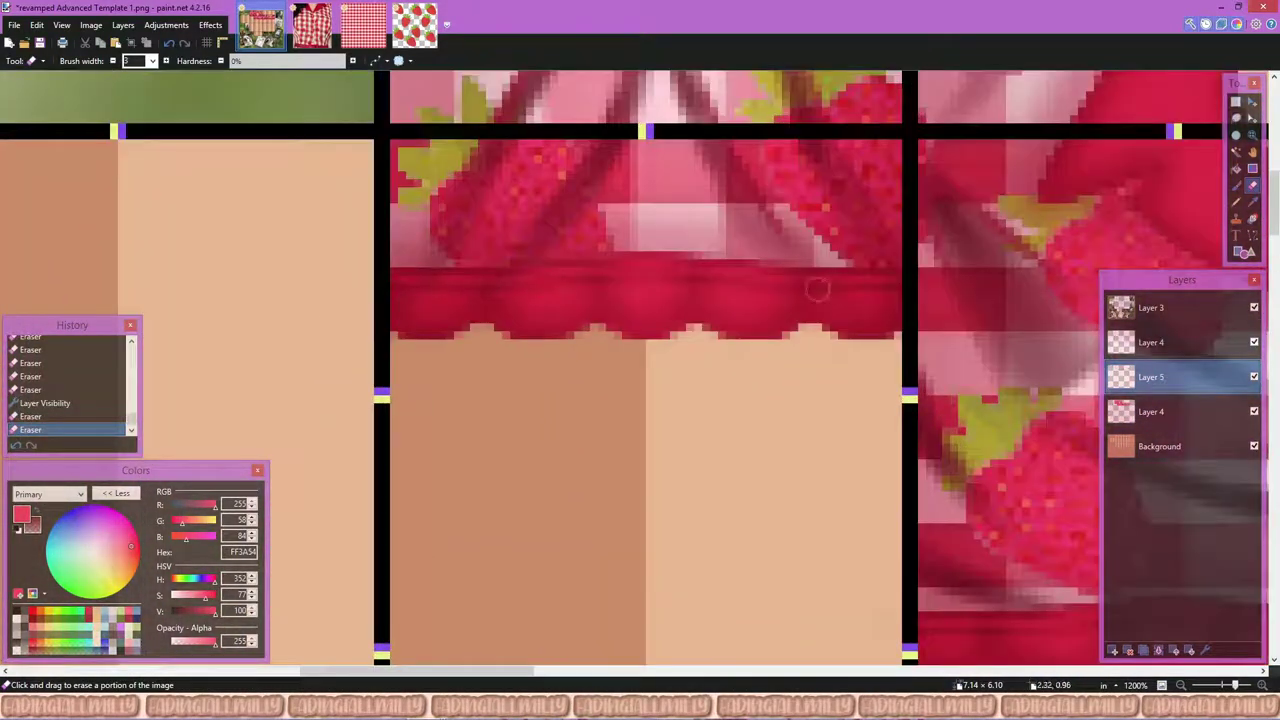
{"action": "left_click", "coordinate": [828, 307]}
{"action": "scroll", "coordinate": [828, 307], "scroll_direction": "down", "scroll_amount": 9}
{"action": "scroll", "coordinate": [620, 260], "scroll_direction": "up", "scroll_amount": 6}
{"action": "scroll", "coordinate": [620, 260], "scroll_direction": "down", "scroll_amount": 4}
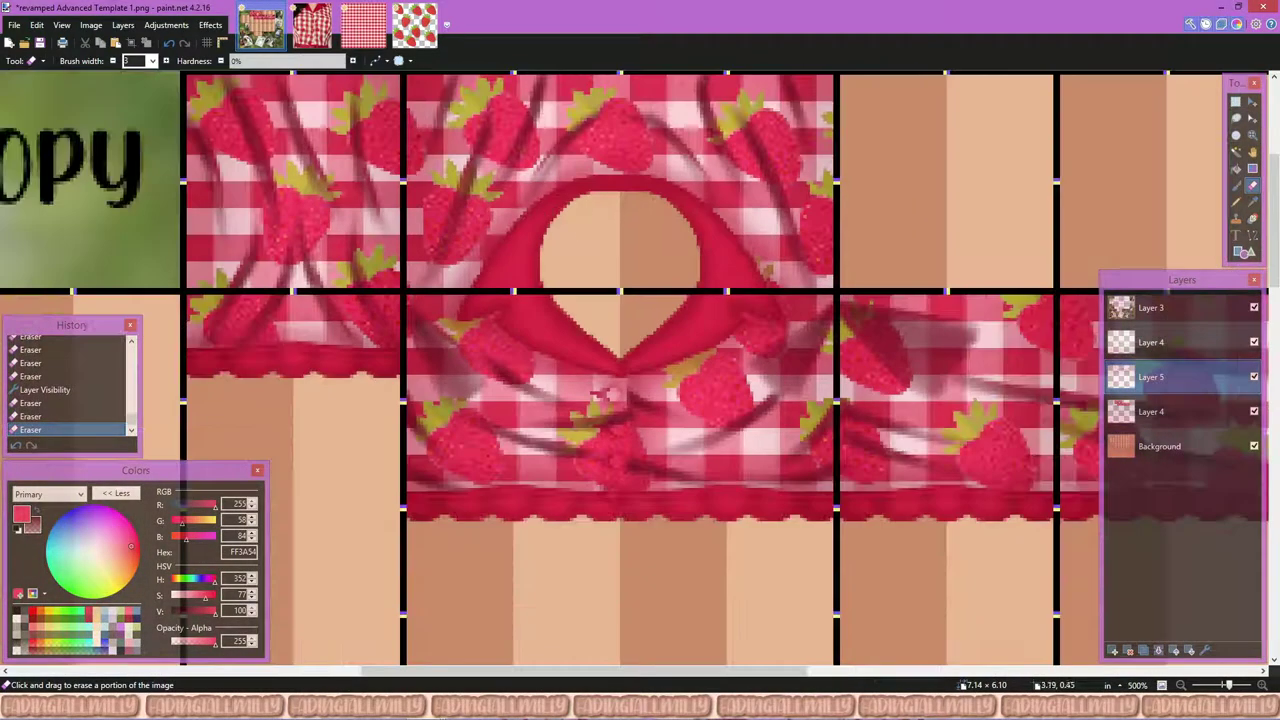
Step: Add a new layer above Layer 5, hide the clothing layer, and set the pink primary colour's opacity to 105
{"action": "key", "text": "s"}
{"action": "scroll", "coordinate": [621, 268], "scroll_direction": "down", "scroll_amount": 1}
{"action": "left_click", "coordinate": [1254, 412]}
{"action": "left_click", "coordinate": [1254, 412]}
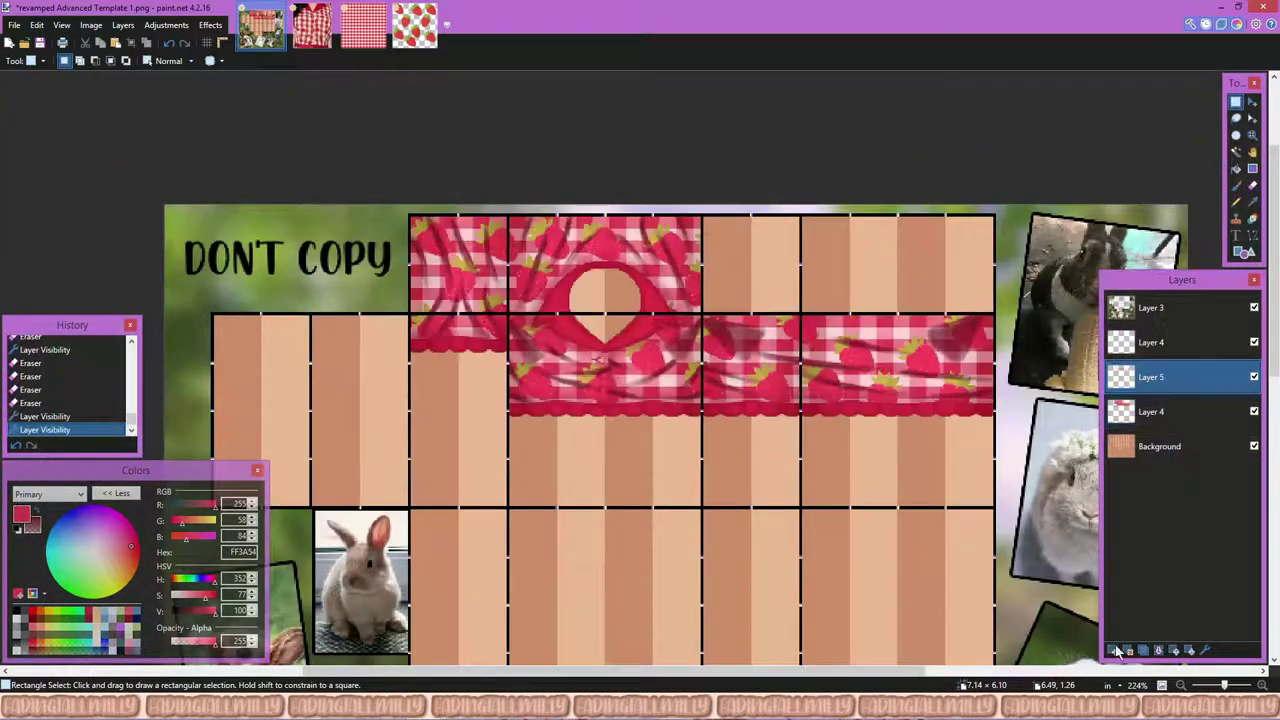
{"action": "left_click", "coordinate": [1114, 650]}
{"action": "left_click", "coordinate": [1254, 446]}
{"action": "left_click", "coordinate": [194, 645]}
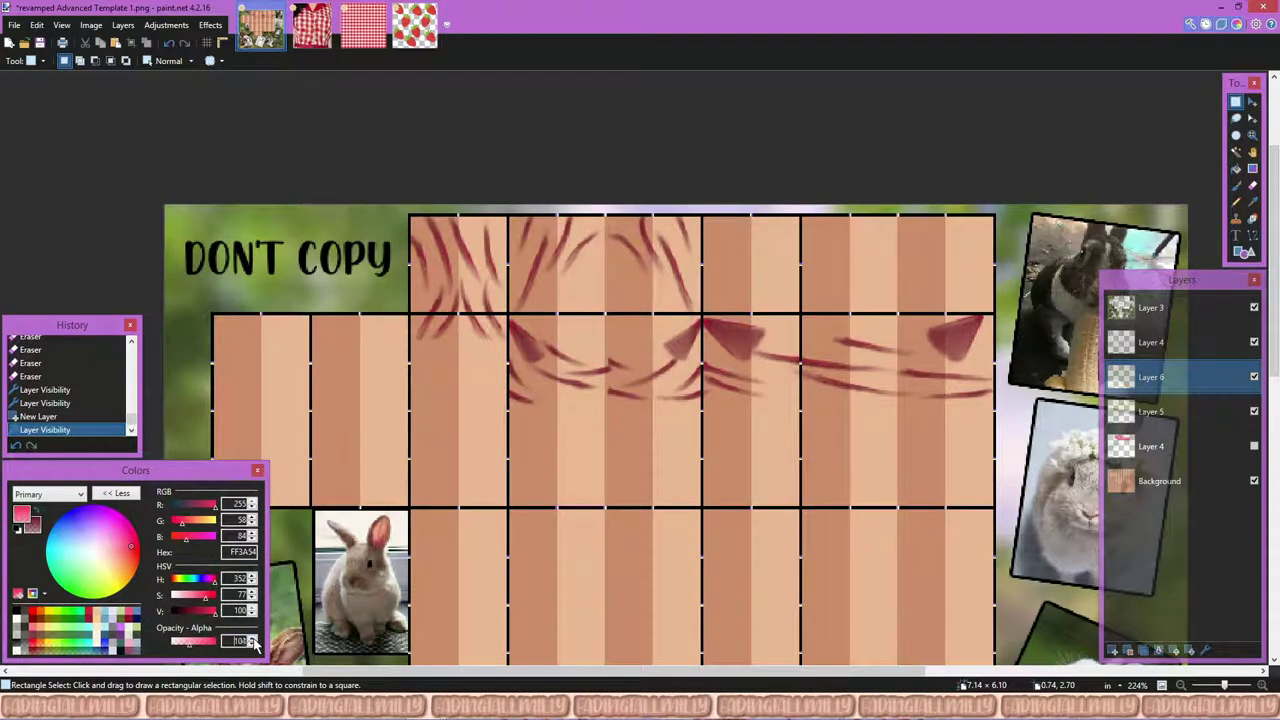
{"action": "left_click", "coordinate": [415, 248]}
Step: Paint a soft pink highlight beside the leftmost upper fold on the left side panel with a width 3 Paintbrush
{"action": "key", "text": "b"}
{"action": "scroll", "coordinate": [415, 248], "scroll_direction": "up", "scroll_amount": 6}
{"action": "left_click_drag", "start_coordinate": [400, 165], "coordinate": [470, 370]}
{"action": "key", "text": "ctrl+z"}
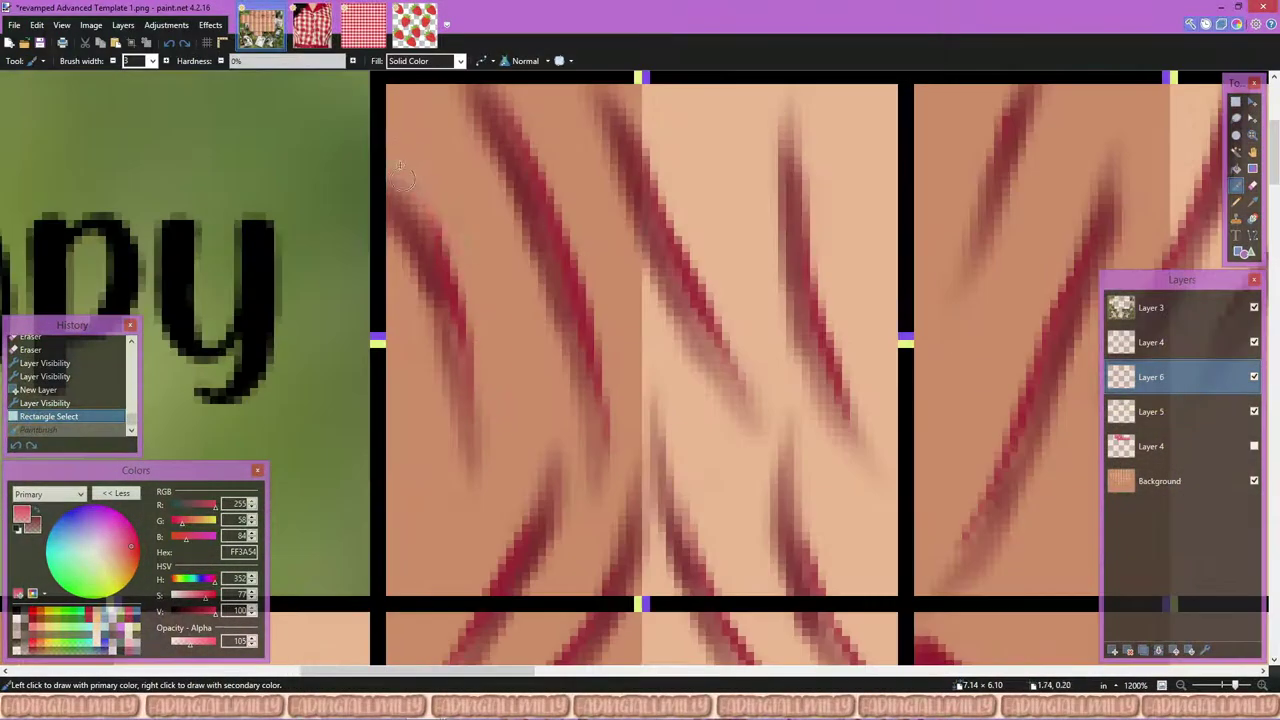
{"action": "mouse_move", "coordinate": [410, 182]}
{"action": "left_mouse_down"}
{"action": "mouse_move", "coordinate": [490, 346]}
{"action": "mouse_move", "coordinate": [494, 394]}
{"action": "mouse_move", "coordinate": [472, 310]}
{"action": "left_mouse_up"}
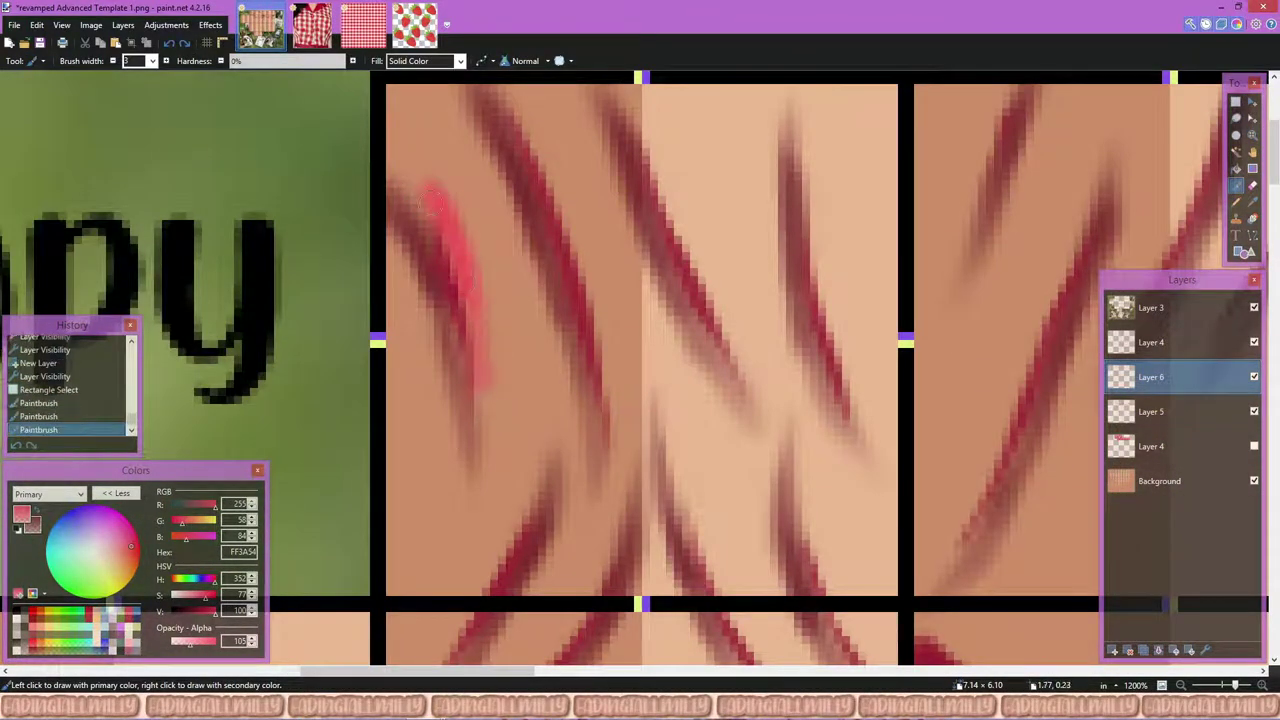
Step: Paint pink highlights along the right edges of the other three upper folds on the left side panel
{"action": "scroll", "coordinate": [460, 260], "scroll_direction": "up", "scroll_amount": 1}
{"action": "left_click_drag", "start_coordinate": [520, 110], "coordinate": [610, 282]}
{"action": "mouse_move", "coordinate": [570, 405]}
{"action": "left_mouse_down"}
{"action": "mouse_move", "coordinate": [485, 190]}
{"action": "mouse_move", "coordinate": [578, 430]}
{"action": "left_mouse_up"}
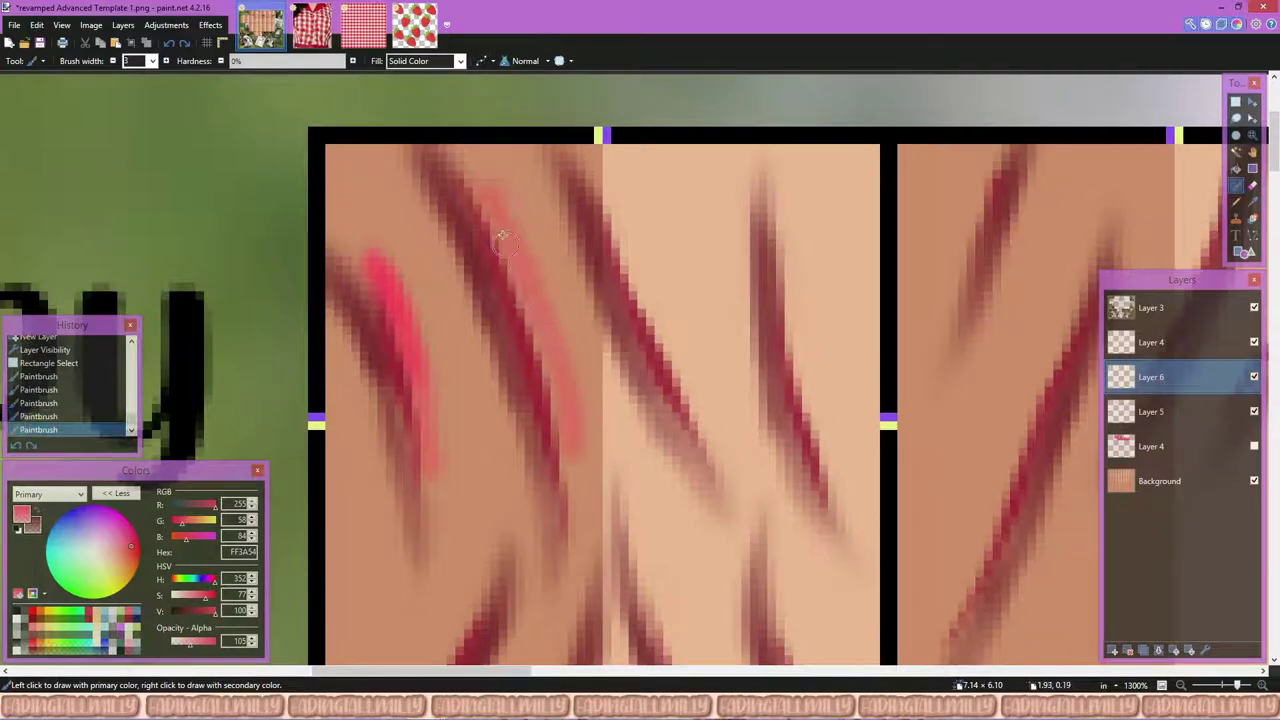
{"action": "mouse_move", "coordinate": [605, 190]}
{"action": "left_mouse_down"}
{"action": "mouse_move", "coordinate": [730, 455]}
{"action": "mouse_move", "coordinate": [688, 380]}
{"action": "left_mouse_up"}
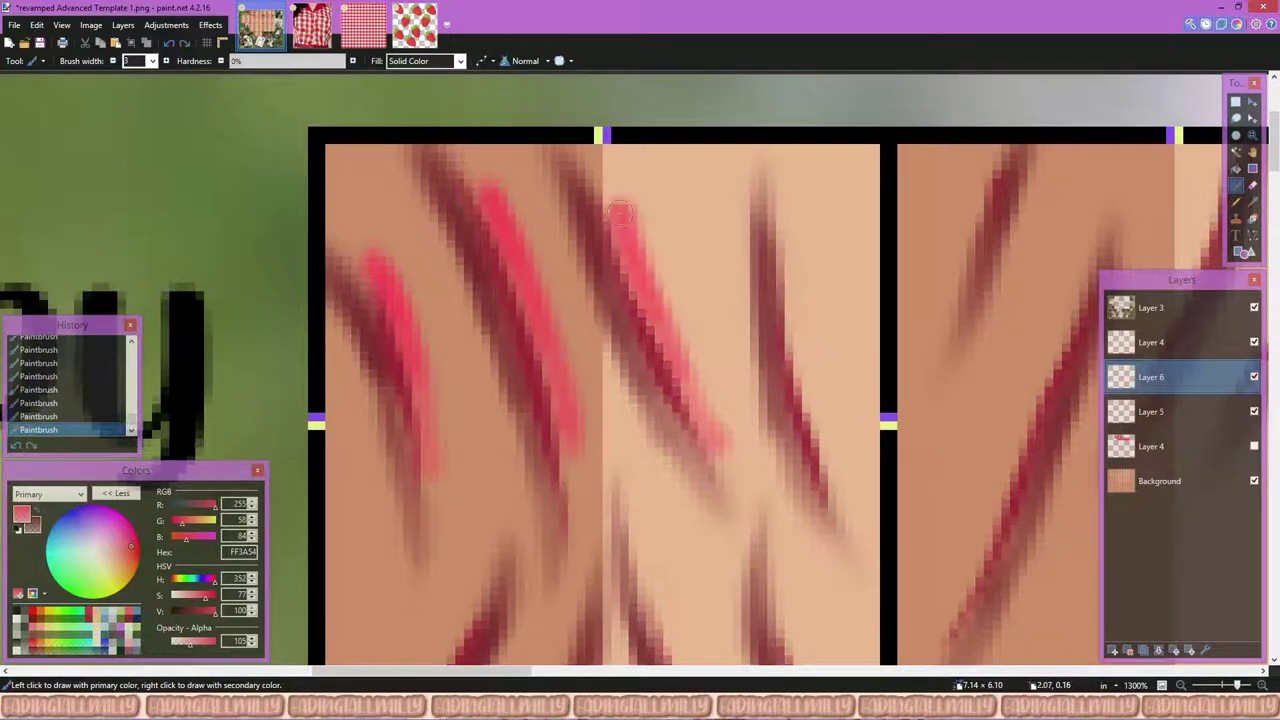
{"action": "scroll", "coordinate": [688, 380], "scroll_direction": "up", "scroll_amount": 3}
{"action": "left_click_drag", "start_coordinate": [578, 205], "coordinate": [650, 470]}
{"action": "left_click_drag", "start_coordinate": [575, 175], "coordinate": [630, 400]}
{"action": "scroll", "coordinate": [600, 200], "scroll_direction": "down", "scroll_amount": 2}
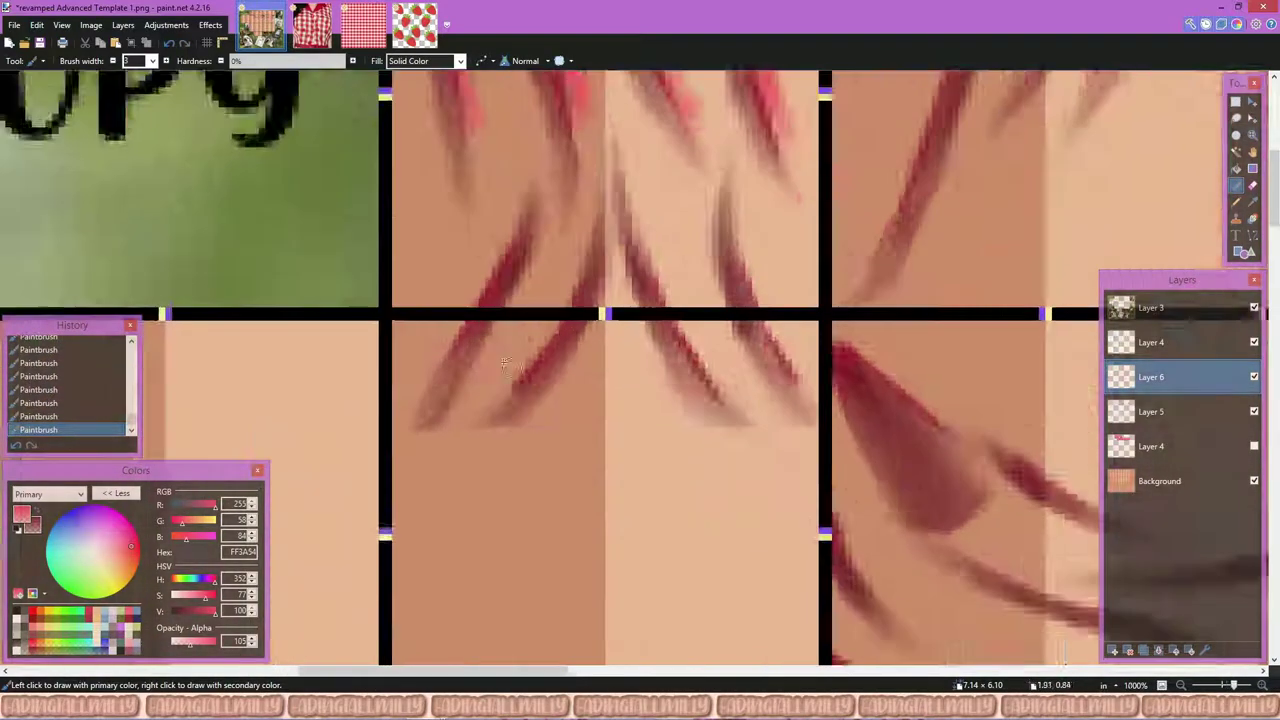
Step: Paint pink highlights beside the four lower folds on the left side panel
{"action": "left_click_drag", "start_coordinate": [365, 455], "coordinate": [525, 195]}
{"action": "mouse_move", "coordinate": [645, 260]}
{"action": "left_mouse_down"}
{"action": "mouse_move", "coordinate": [530, 450]}
{"action": "mouse_move", "coordinate": [637, 264]}
{"action": "left_mouse_up"}
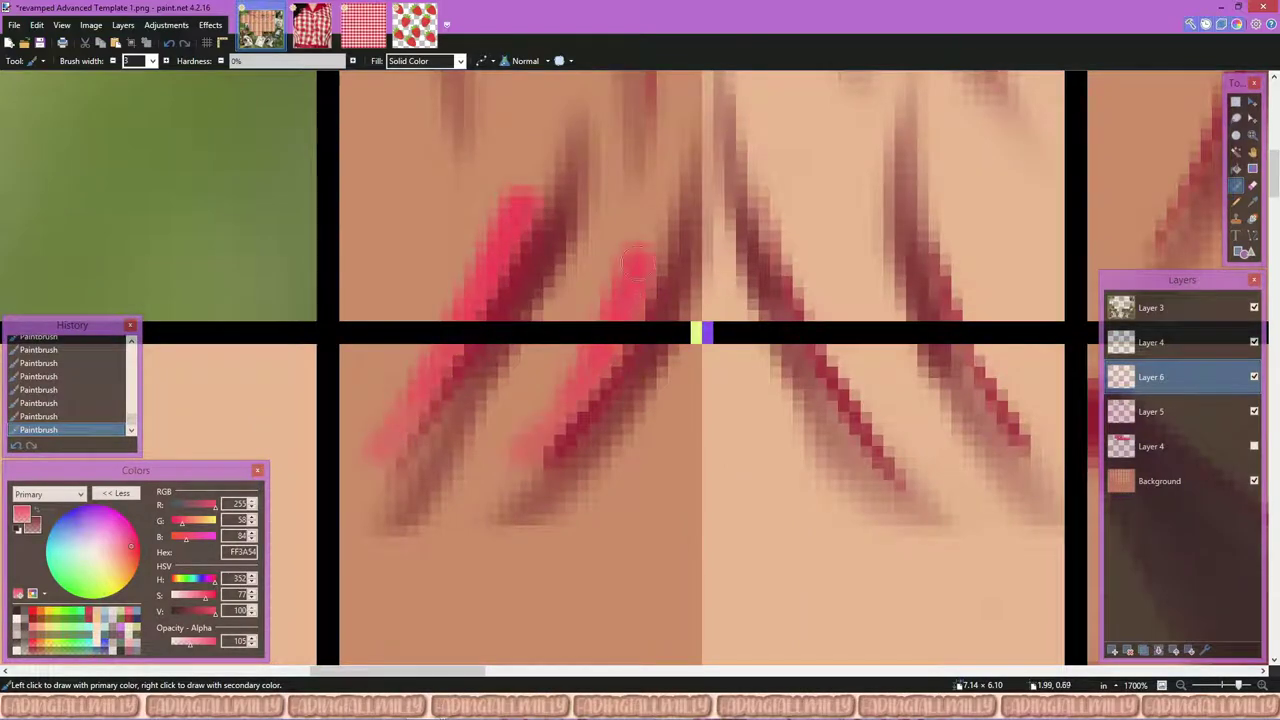
{"action": "left_click_drag", "start_coordinate": [800, 220], "coordinate": [890, 440]}
{"action": "scroll", "coordinate": [800, 265], "scroll_direction": "down", "scroll_amount": 3}
{"action": "mouse_move", "coordinate": [780, 190]}
{"action": "left_mouse_down"}
{"action": "mouse_move", "coordinate": [830, 320]}
{"action": "mouse_move", "coordinate": [840, 425]}
{"action": "mouse_move", "coordinate": [810, 345]}
{"action": "left_mouse_up"}
{"action": "scroll", "coordinate": [812, 268], "scroll_direction": "down", "scroll_amount": 3}
Step: Highlight the two folds nearest the top centre on the front torso's left half
{"action": "scroll", "coordinate": [812, 268], "scroll_direction": "up", "scroll_amount": 5}
{"action": "mouse_move", "coordinate": [805, 185]}
{"action": "left_mouse_down"}
{"action": "mouse_move", "coordinate": [645, 400]}
{"action": "mouse_move", "coordinate": [690, 320]}
{"action": "left_mouse_up"}
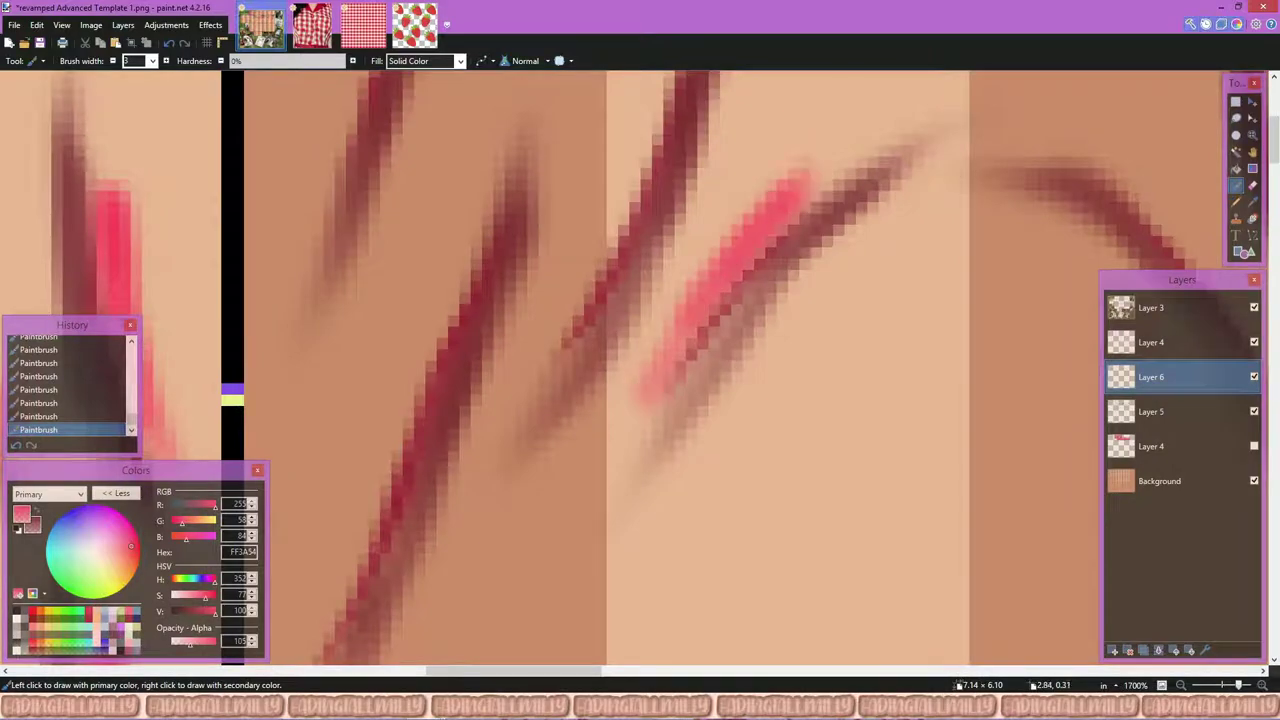
{"action": "scroll", "coordinate": [722, 190], "scroll_direction": "up", "scroll_amount": 1}
{"action": "left_click", "coordinate": [1254, 446]}
{"action": "left_click", "coordinate": [1254, 446]}
{"action": "scroll", "coordinate": [580, 165], "scroll_direction": "up", "scroll_amount": 1}
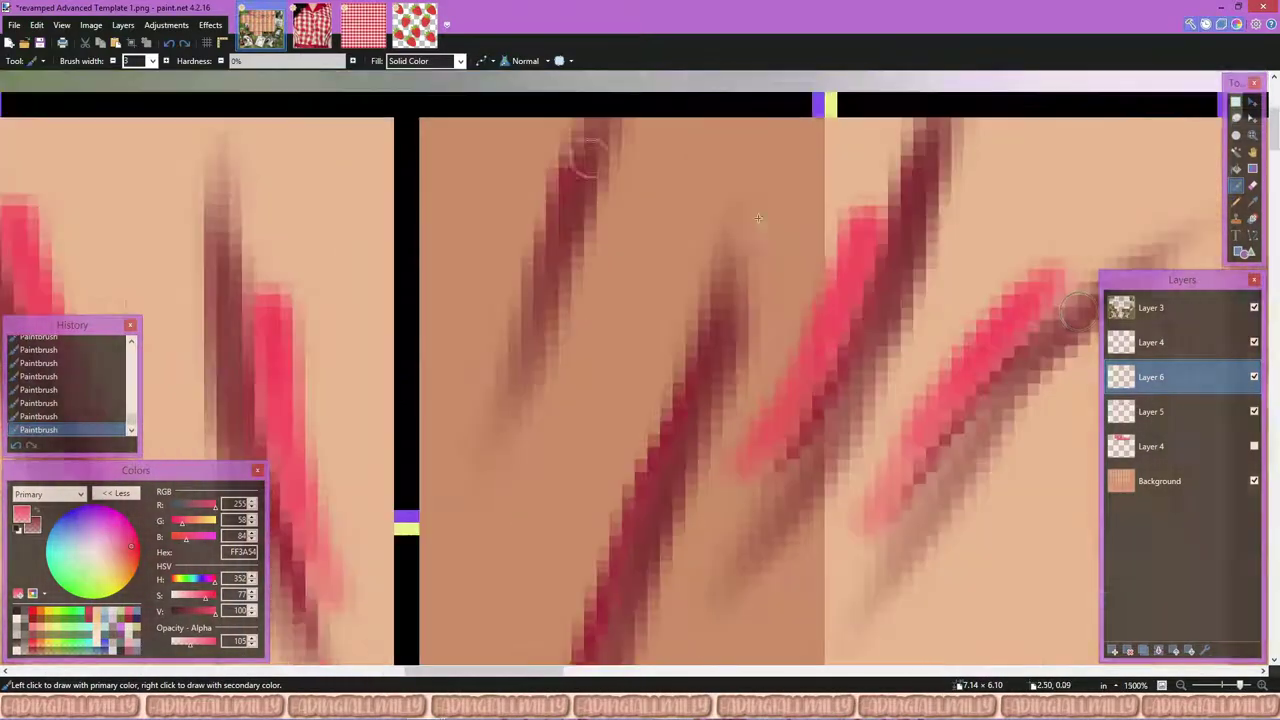
Step: Highlight the short fold at the upper outer corner of the front torso's left half
{"action": "left_click_drag", "start_coordinate": [567, 193], "coordinate": [470, 380]}
{"action": "mouse_move", "coordinate": [510, 260]}
{"action": "left_mouse_down"}
{"action": "mouse_move", "coordinate": [465, 380]}
{"action": "mouse_move", "coordinate": [475, 370]}
{"action": "left_mouse_up"}
{"action": "left_click_drag", "start_coordinate": [565, 145], "coordinate": [490, 310]}
{"action": "scroll", "coordinate": [570, 220], "scroll_direction": "down", "scroll_amount": 3}
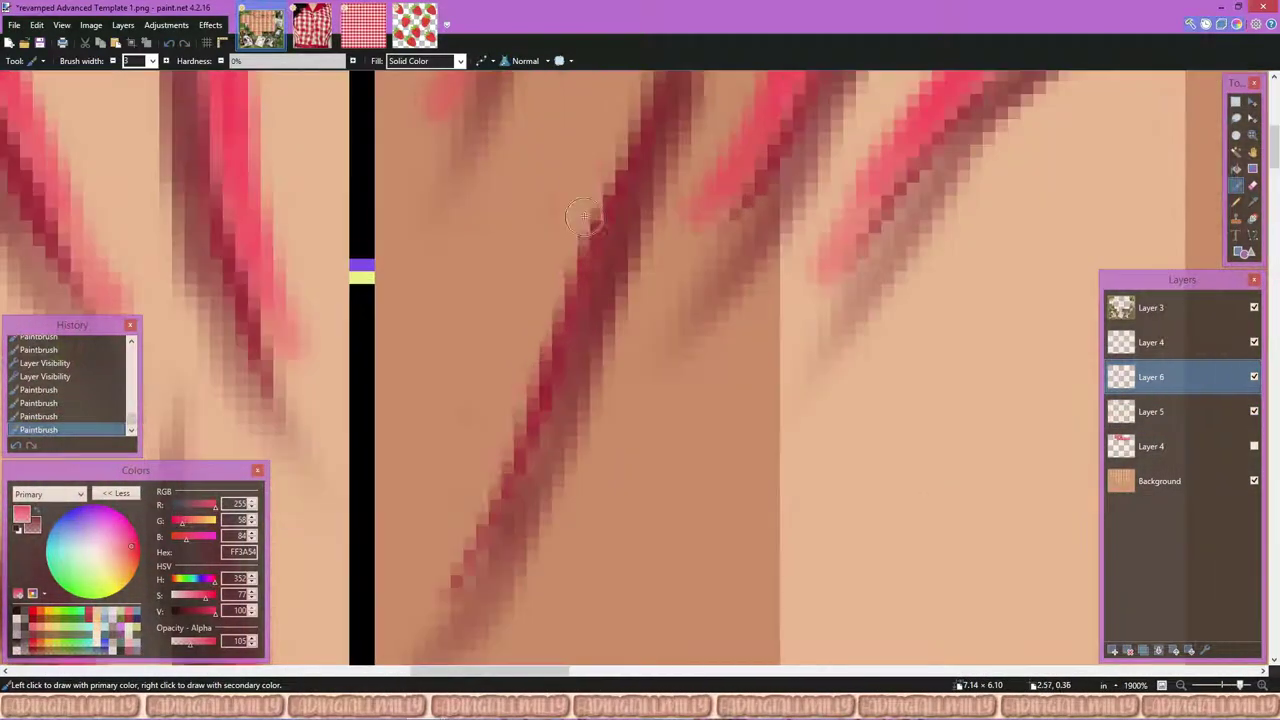
Step: Paint a pink highlight along the left edge of the long outer fold on the front torso's upper left half
{"action": "left_click_drag", "start_coordinate": [600, 170], "coordinate": [490, 415]}
{"action": "key", "text": "ctrl+z"}
{"action": "left_click_drag", "start_coordinate": [588, 183], "coordinate": [447, 540]}
{"action": "left_click_drag", "start_coordinate": [620, 231], "coordinate": [515, 390]}
{"action": "key", "text": "ctrl+z"}
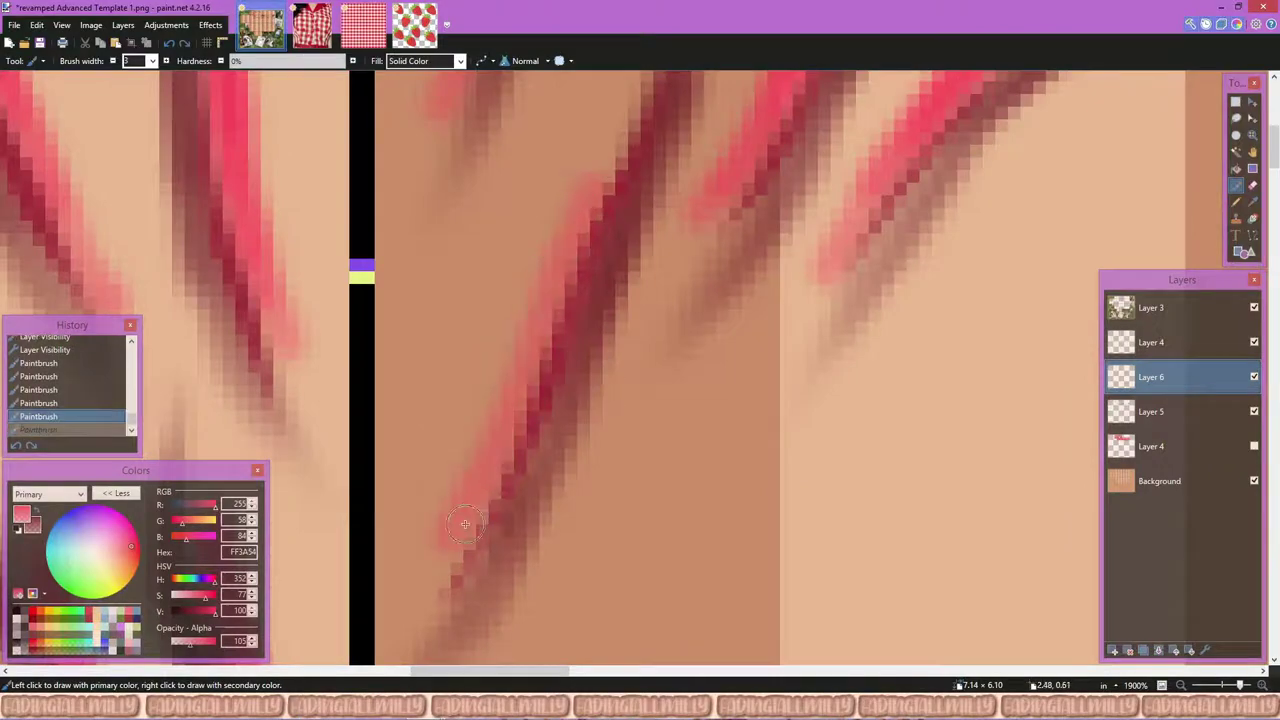
{"action": "scroll", "coordinate": [560, 300], "scroll_direction": "down", "scroll_amount": 2}
{"action": "left_click_drag", "start_coordinate": [558, 195], "coordinate": [466, 428]}
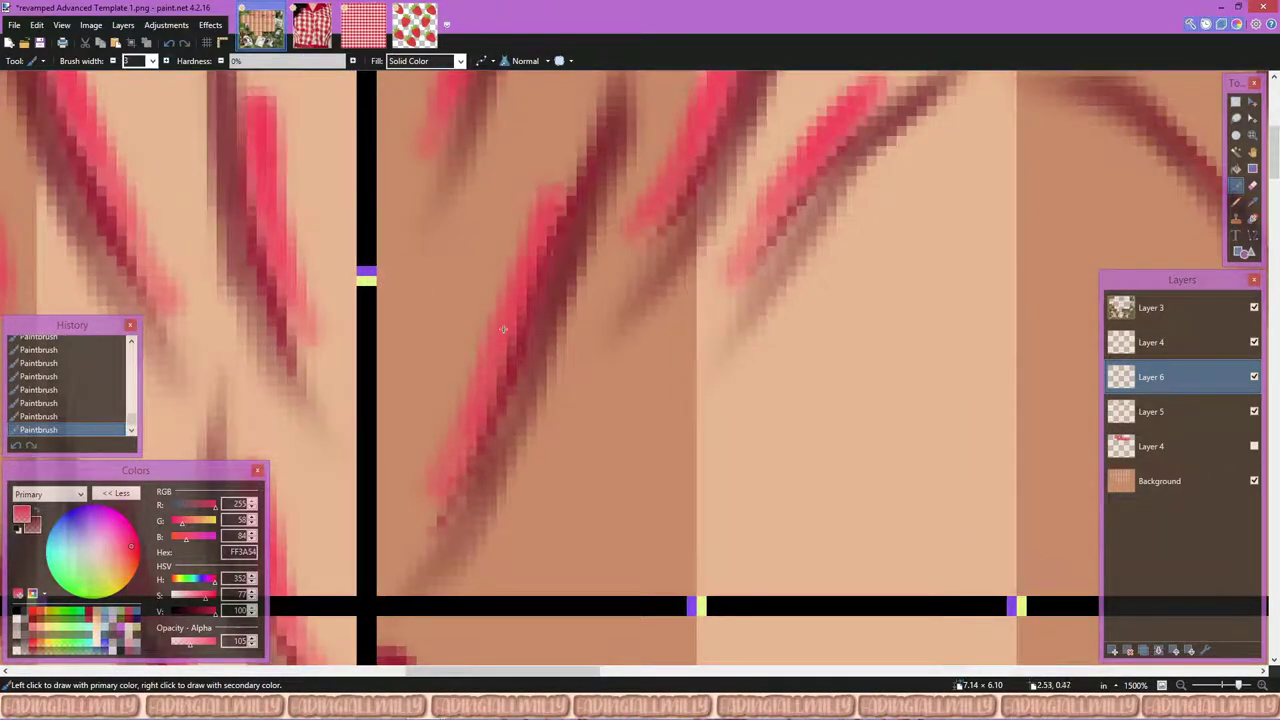
Step: Copy the highlights from the front torso's upper left half and mirror them onto the right half
{"action": "scroll", "coordinate": [470, 420], "scroll_direction": "down", "scroll_amount": 3}
{"action": "key", "text": "s"}
{"action": "left_click_drag", "start_coordinate": [420, 130], "coordinate": [716, 481]}
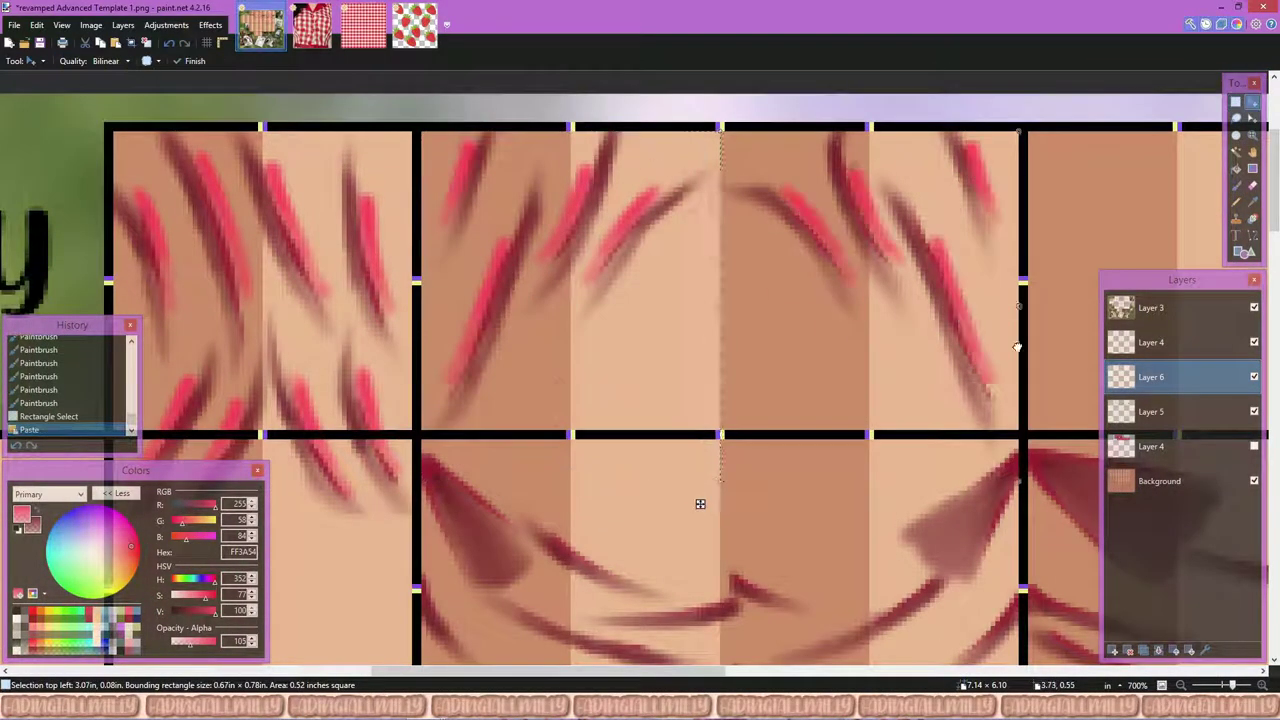
{"action": "key", "text": "b"}
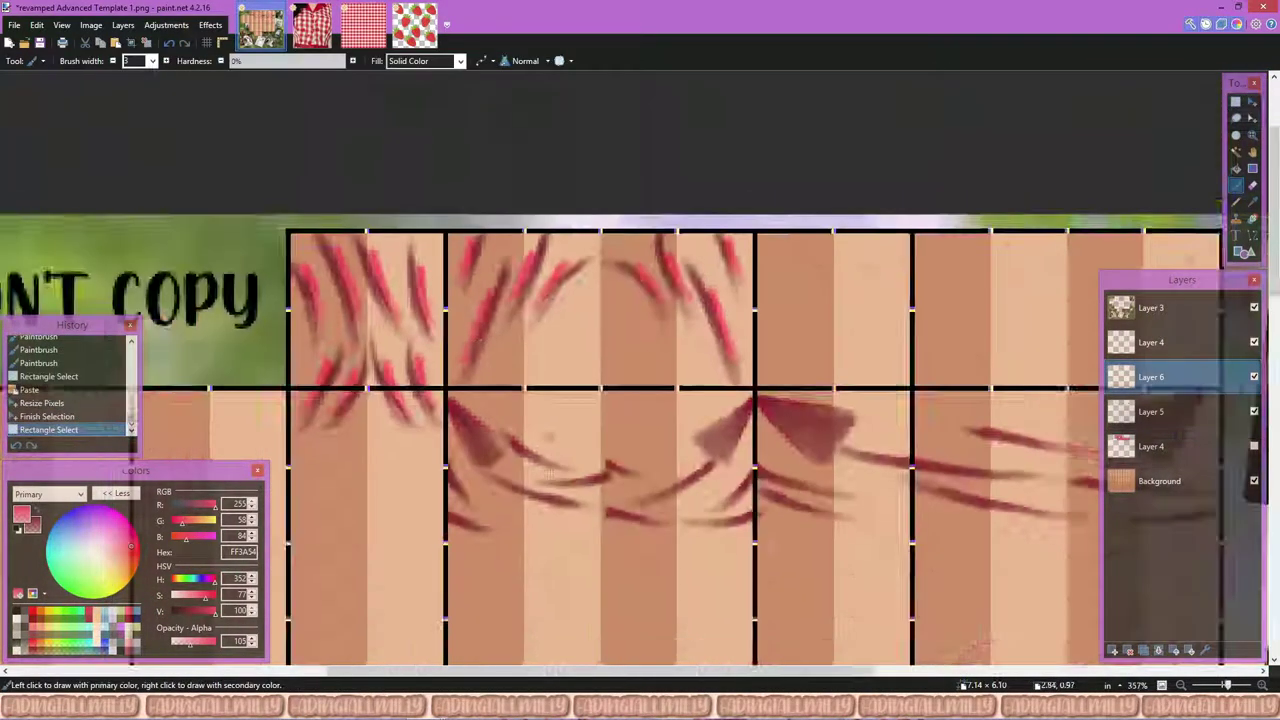
Step: Paint pink highlights along the wedge fold and the two small folds at the lower front torso's left edge
{"action": "scroll", "coordinate": [267, 240], "scroll_direction": "up", "scroll_amount": 3}
{"action": "left_click_drag", "start_coordinate": [500, 415], "coordinate": [320, 275]}
{"action": "mouse_move", "coordinate": [430, 375]}
{"action": "left_mouse_down"}
{"action": "mouse_move", "coordinate": [267, 240]}
{"action": "mouse_move", "coordinate": [295, 258]}
{"action": "mouse_move", "coordinate": [430, 500]}
{"action": "left_mouse_up"}
{"action": "scroll", "coordinate": [329, 289], "scroll_direction": "down", "scroll_amount": 1}
{"action": "scroll", "coordinate": [329, 286], "scroll_direction": "up", "scroll_amount": 1}
{"action": "scroll", "coordinate": [459, 507], "scroll_direction": "down", "scroll_amount": 2}
{"action": "mouse_move", "coordinate": [334, 283]}
{"action": "left_mouse_down"}
{"action": "mouse_move", "coordinate": [458, 506]}
{"action": "mouse_move", "coordinate": [331, 223]}
{"action": "mouse_move", "coordinate": [365, 311]}
{"action": "left_mouse_up"}
{"action": "scroll", "coordinate": [459, 507], "scroll_direction": "up", "scroll_amount": 3}
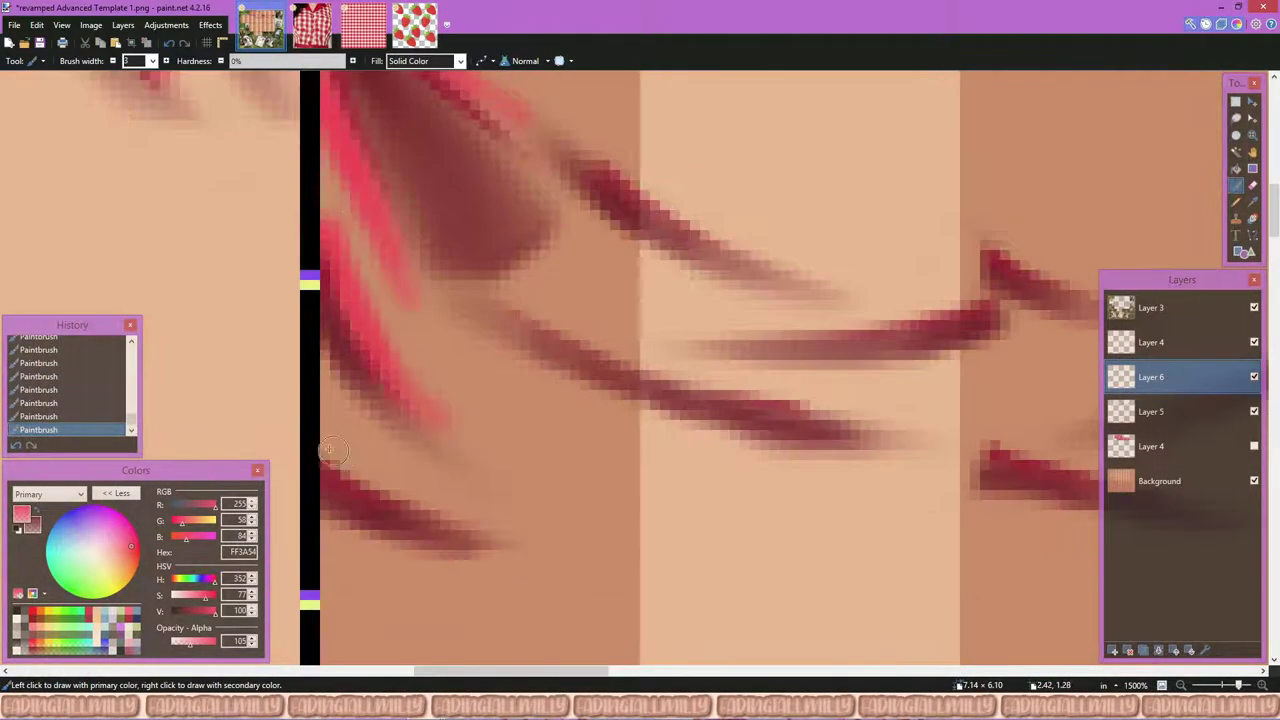
{"action": "left_click_drag", "start_coordinate": [329, 449], "coordinate": [495, 525]}
Step: Highlight the upper edges of the three long folds between the left wedge and the centre of the lower front torso
{"action": "scroll", "coordinate": [450, 480], "scroll_direction": "down", "scroll_amount": 2}
{"action": "left_click_drag", "start_coordinate": [388, 318], "coordinate": [645, 418]}
{"action": "left_click_drag", "start_coordinate": [505, 372], "coordinate": [662, 422]}
{"action": "scroll", "coordinate": [456, 208], "scroll_direction": "up", "scroll_amount": 3}
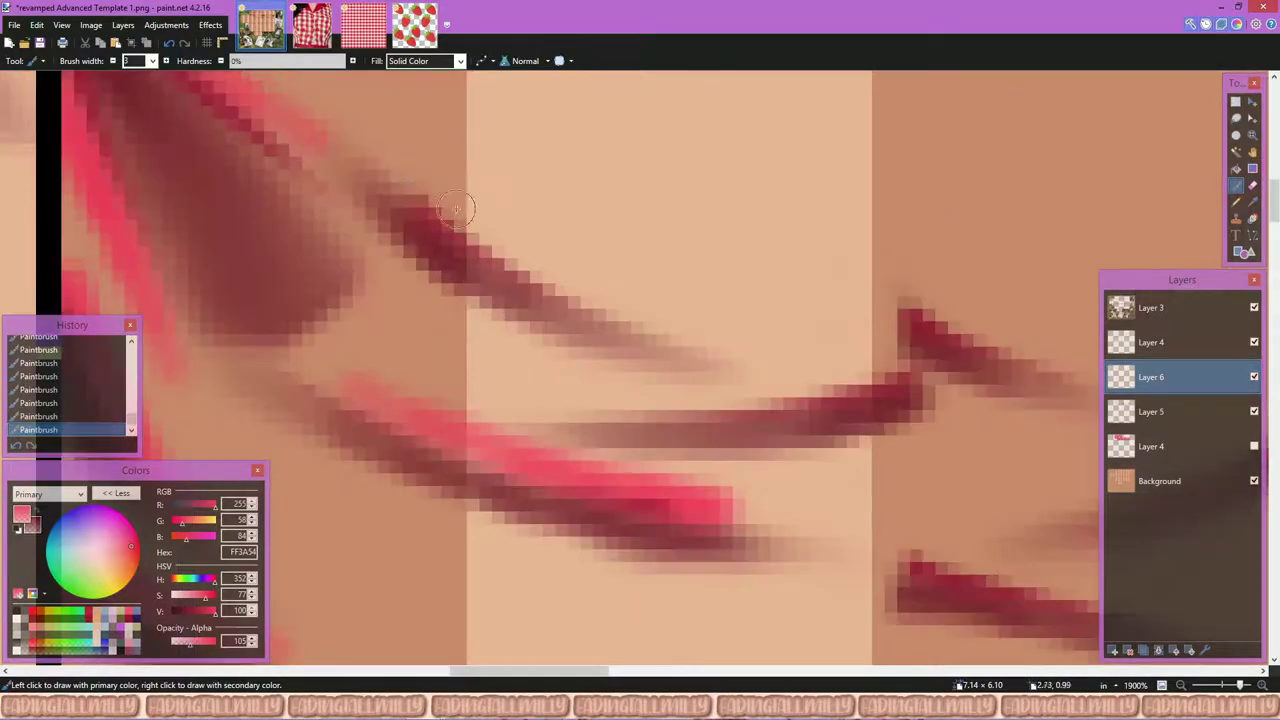
{"action": "left_click_drag", "start_coordinate": [456, 208], "coordinate": [550, 262]}
{"action": "left_click_drag", "start_coordinate": [420, 180], "coordinate": [670, 330]}
{"action": "mouse_move", "coordinate": [905, 352]}
{"action": "left_mouse_down"}
{"action": "mouse_move", "coordinate": [560, 420]}
{"action": "mouse_move", "coordinate": [670, 410]}
{"action": "left_mouse_up"}
{"action": "scroll", "coordinate": [492, 323], "scroll_direction": "down", "scroll_amount": 2}
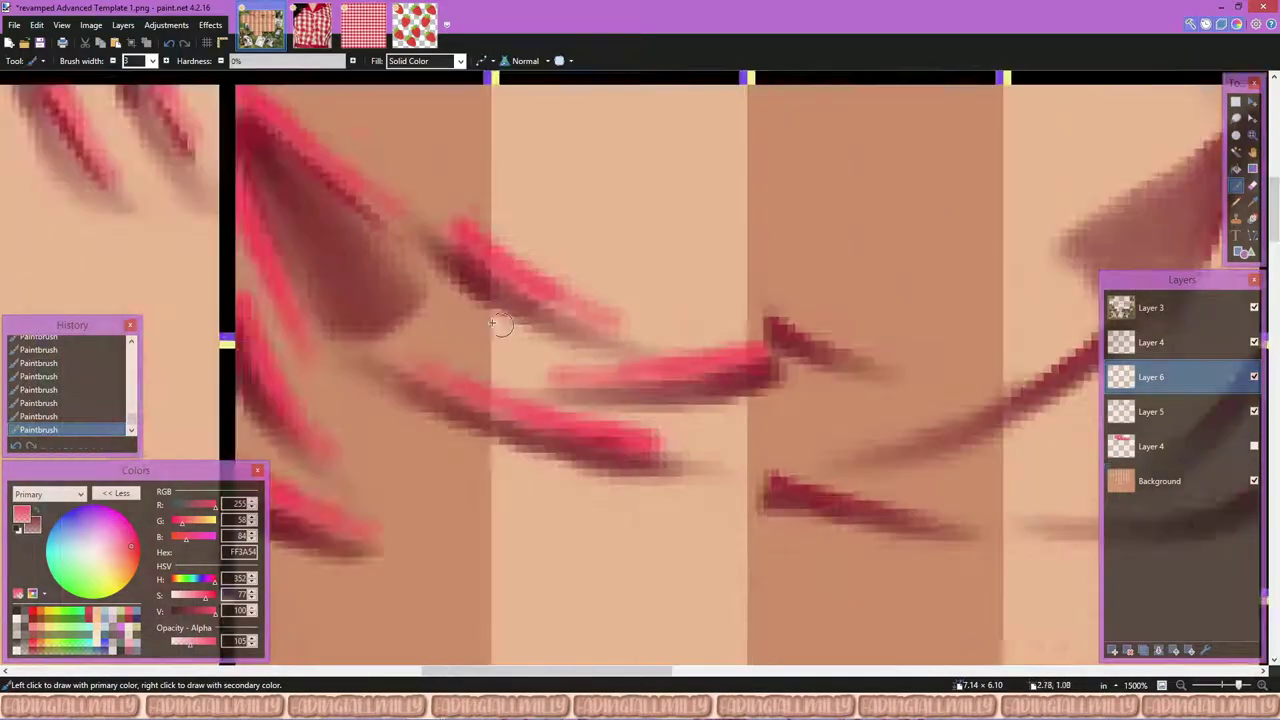
Step: Highlight the upper edges of the two folds starting just right of the lower front torso's centre line
{"action": "scroll", "coordinate": [492, 323], "scroll_direction": "up", "scroll_amount": 1}
{"action": "left_click_drag", "start_coordinate": [560, 282], "coordinate": [720, 348]}
{"action": "left_click_drag", "start_coordinate": [570, 485], "coordinate": [810, 552]}
{"action": "scroll", "coordinate": [858, 313], "scroll_direction": "right", "scroll_amount": 2}
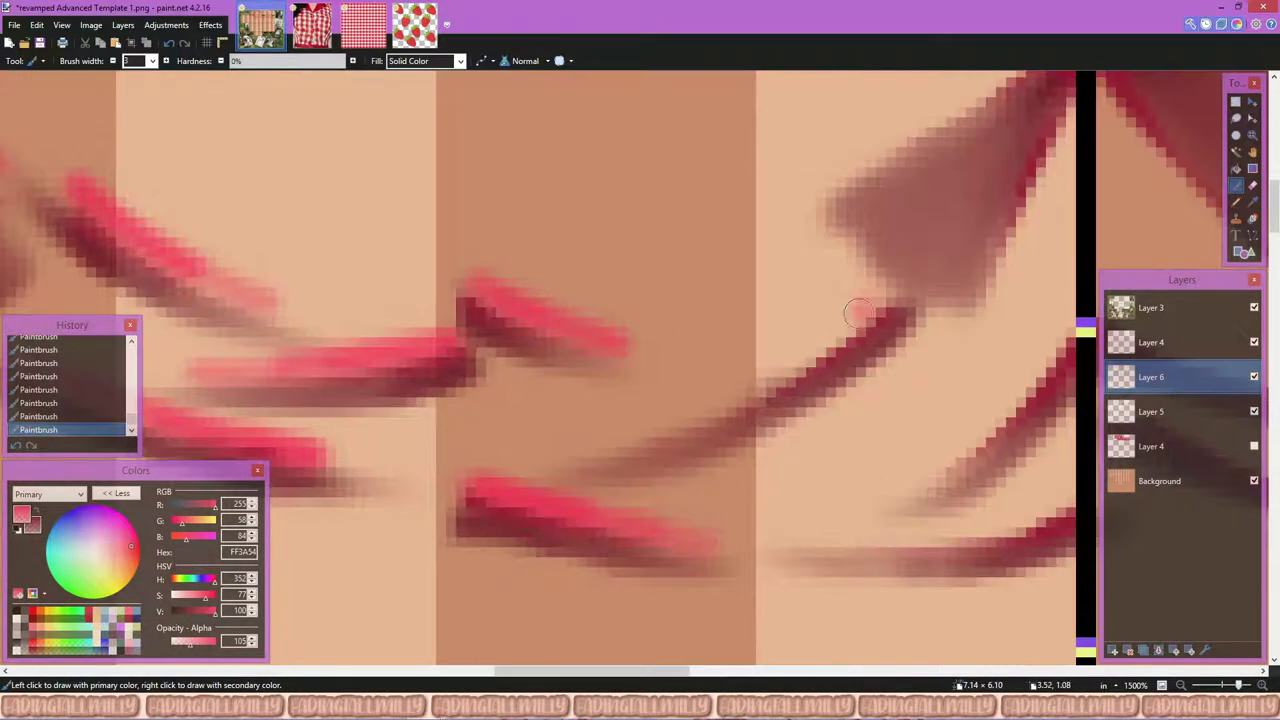
Step: Highlight the long curved fold and the two small edge folds on the lower front torso's right half
{"action": "mouse_move", "coordinate": [858, 313]}
{"action": "left_mouse_down"}
{"action": "mouse_move", "coordinate": [590, 440]}
{"action": "mouse_move", "coordinate": [755, 378]}
{"action": "left_mouse_up"}
{"action": "scroll", "coordinate": [800, 360], "scroll_direction": "up", "scroll_amount": 2}
{"action": "mouse_move", "coordinate": [925, 245]}
{"action": "left_mouse_down"}
{"action": "mouse_move", "coordinate": [770, 415]}
{"action": "mouse_move", "coordinate": [825, 395]}
{"action": "left_mouse_up"}
{"action": "mouse_move", "coordinate": [930, 460]}
{"action": "left_mouse_down"}
{"action": "mouse_move", "coordinate": [645, 515]}
{"action": "mouse_move", "coordinate": [760, 505]}
{"action": "left_mouse_up"}
{"action": "scroll", "coordinate": [760, 505], "scroll_direction": "down", "scroll_amount": 1}
Step: Paint pink highlights along both edges of the wedge fold at the lower front torso's right corner
{"action": "left_click_drag", "start_coordinate": [790, 225], "coordinate": [750, 390]}
{"action": "key", "text": "z"}
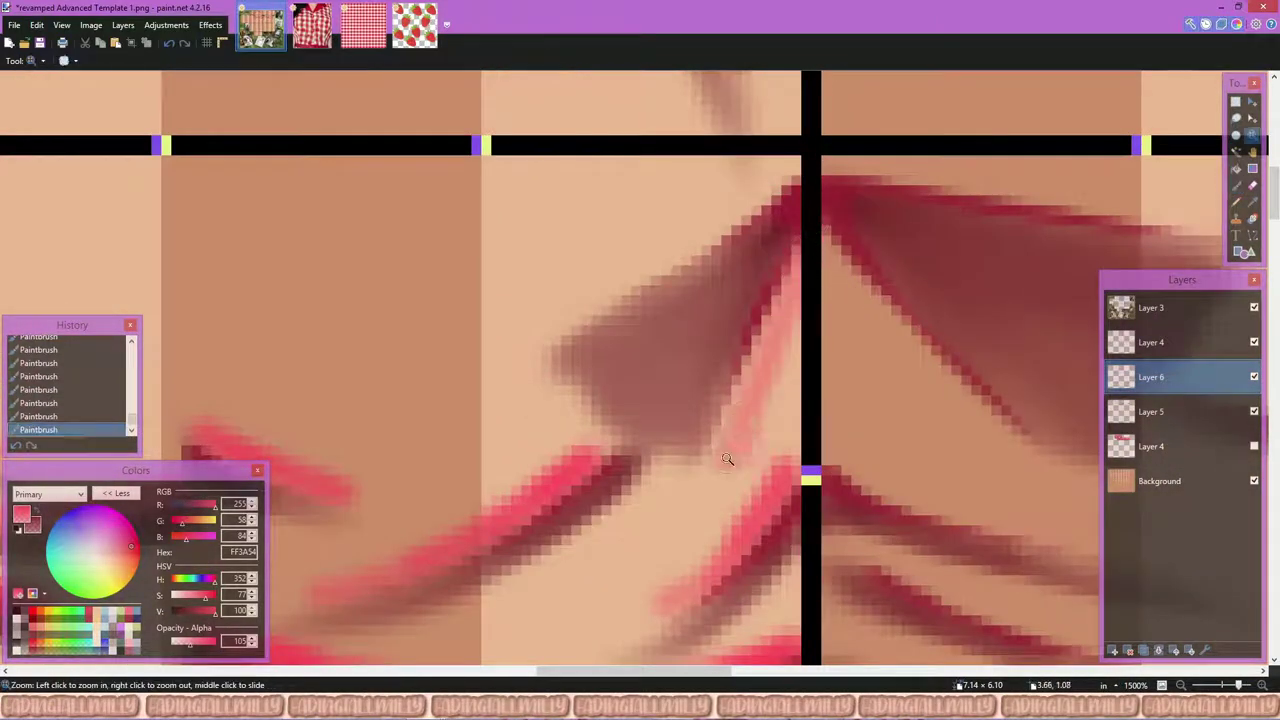
{"action": "key", "text": "ctrl+z"}
{"action": "key", "text": "b"}
{"action": "left_click_drag", "start_coordinate": [720, 449], "coordinate": [800, 252]}
{"action": "mouse_move", "coordinate": [797, 158]}
{"action": "left_mouse_down"}
{"action": "mouse_move", "coordinate": [610, 300]}
{"action": "mouse_move", "coordinate": [620, 295]}
{"action": "left_mouse_up"}
Step: Highlight the upper edges of the two folds below the large wedge on the right side panel
{"action": "scroll", "coordinate": [795, 160], "scroll_direction": "down", "scroll_amount": 3}
{"action": "scroll", "coordinate": [400, 190], "scroll_direction": "up", "scroll_amount": 4}
{"action": "mouse_move", "coordinate": [392, 188]}
{"action": "left_mouse_down"}
{"action": "mouse_move", "coordinate": [700, 300]}
{"action": "mouse_move", "coordinate": [440, 210]}
{"action": "mouse_move", "coordinate": [653, 289]}
{"action": "left_mouse_up"}
{"action": "left_click_drag", "start_coordinate": [463, 309], "coordinate": [716, 410]}
Step: Highlight the upper and lower edges of the right side panel's large wedge fold, trimming the lower highlight with the Eraser
{"action": "scroll", "coordinate": [362, 213], "scroll_direction": "down", "scroll_amount": 3}
{"action": "scroll", "coordinate": [362, 213], "scroll_direction": "up", "scroll_amount": 2}
{"action": "left_click_drag", "start_coordinate": [362, 213], "coordinate": [700, 275]}
{"action": "key", "text": "ctrl+z"}
{"action": "scroll", "coordinate": [360, 206], "scroll_direction": "up", "scroll_amount": 2}
{"action": "key", "text": "ctrl+z"}
{"action": "key", "text": "ctrl+y"}
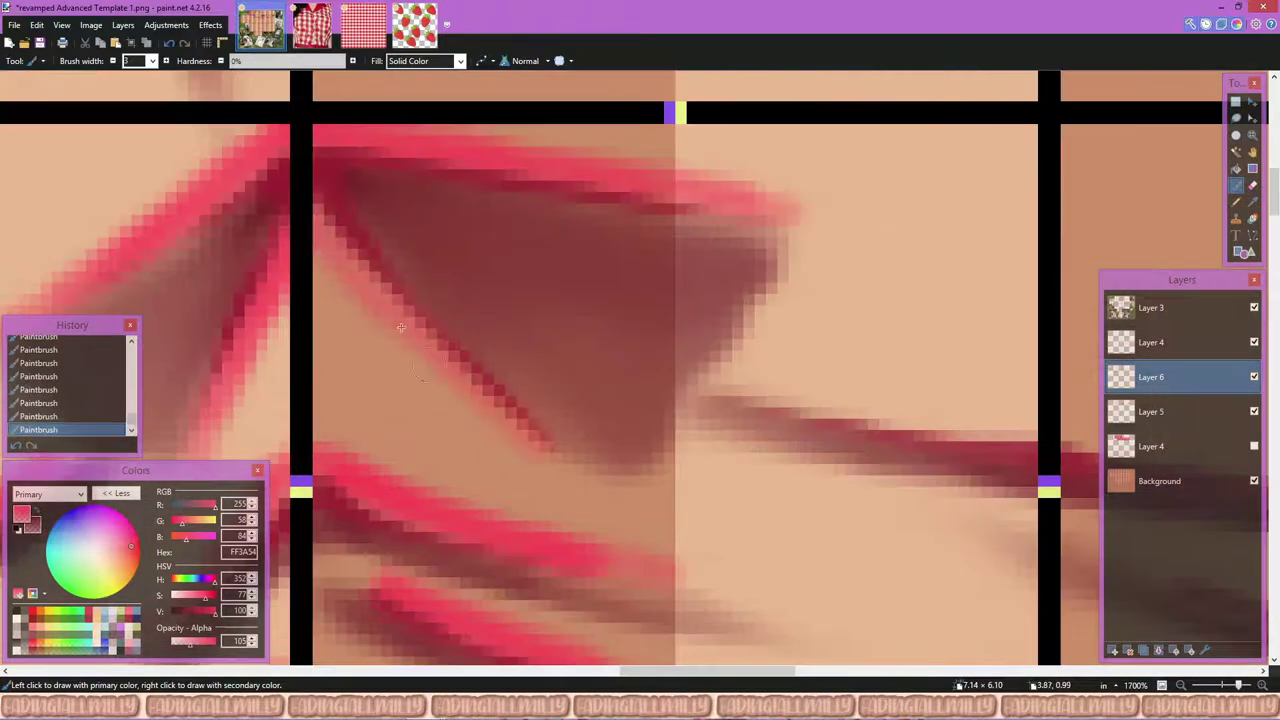
{"action": "key", "text": "e"}
{"action": "key", "text": "ctrl+z"}
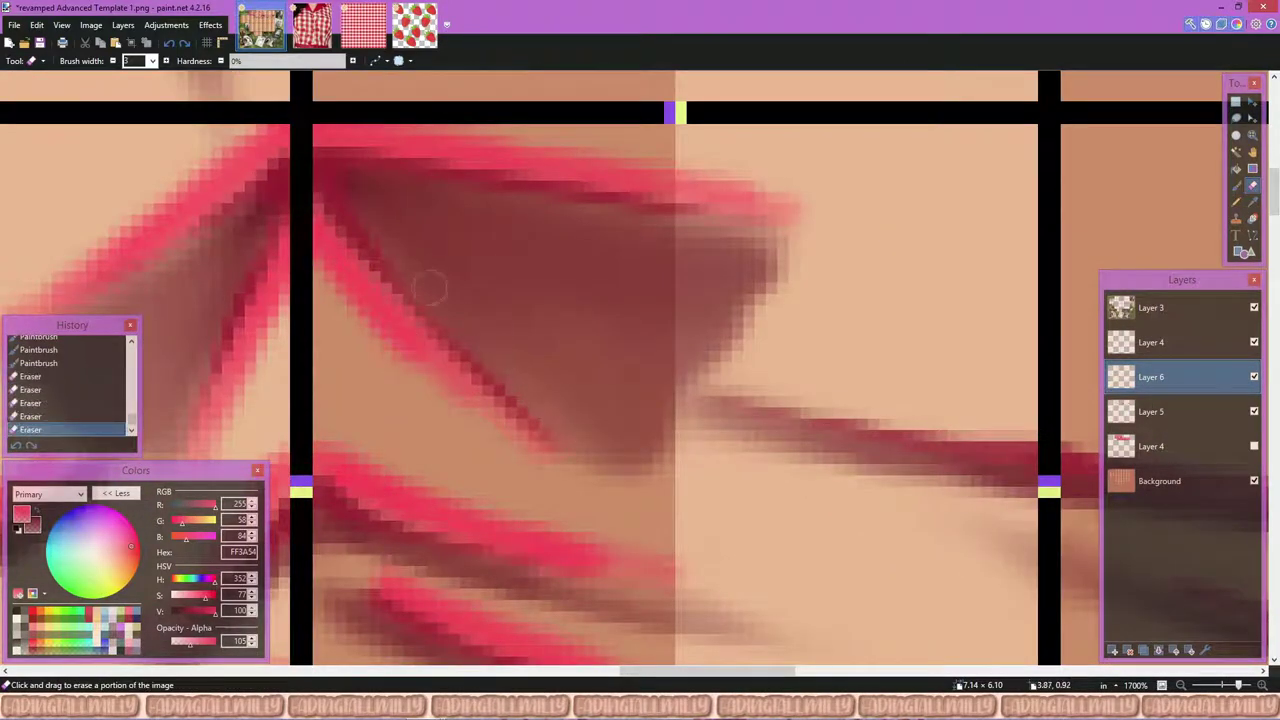
{"action": "key", "text": "b"}
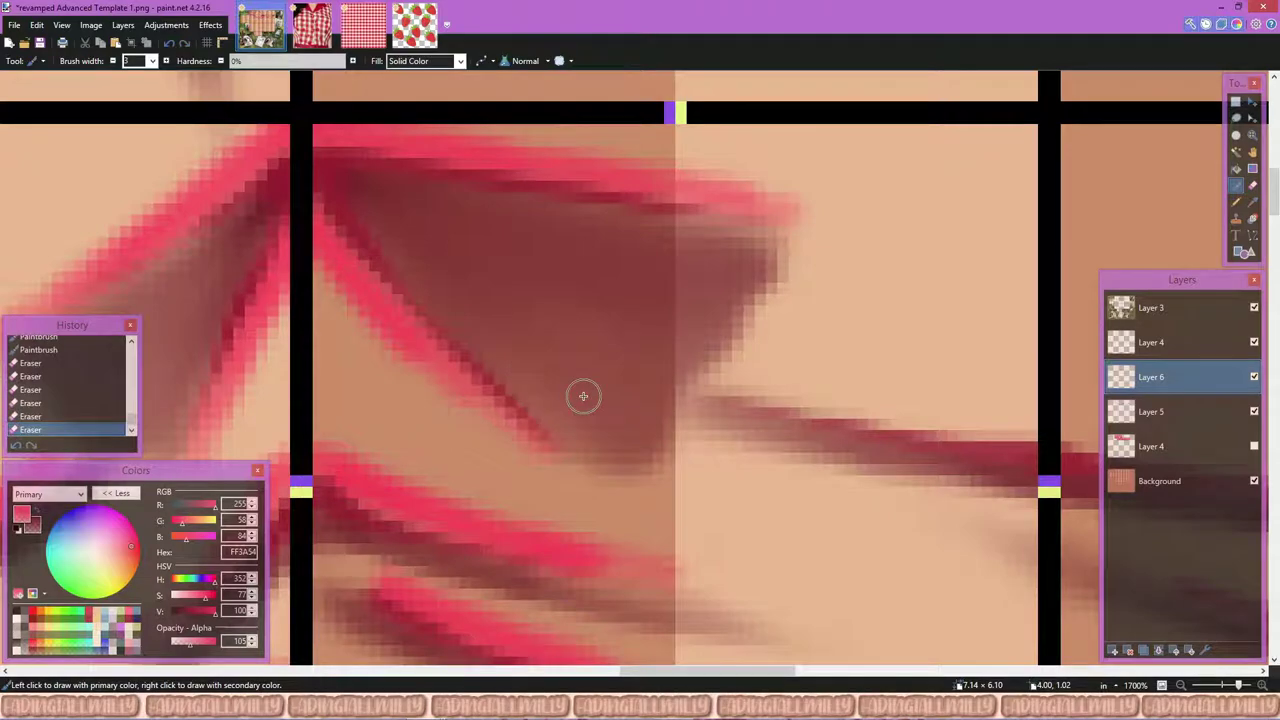
Step: Highlight the long fold crossing the seam between the right side panel and the back, and thin the stroke with the Eraser
{"action": "scroll", "coordinate": [583, 396], "scroll_direction": "down", "scroll_amount": 4}
{"action": "left_click_drag", "start_coordinate": [540, 325], "coordinate": [890, 405]}
{"action": "left_click_drag", "start_coordinate": [310, 290], "coordinate": [510, 345]}
{"action": "left_click_drag", "start_coordinate": [525, 315], "coordinate": [800, 380]}
{"action": "scroll", "coordinate": [476, 322], "scroll_direction": "down", "scroll_amount": 3}
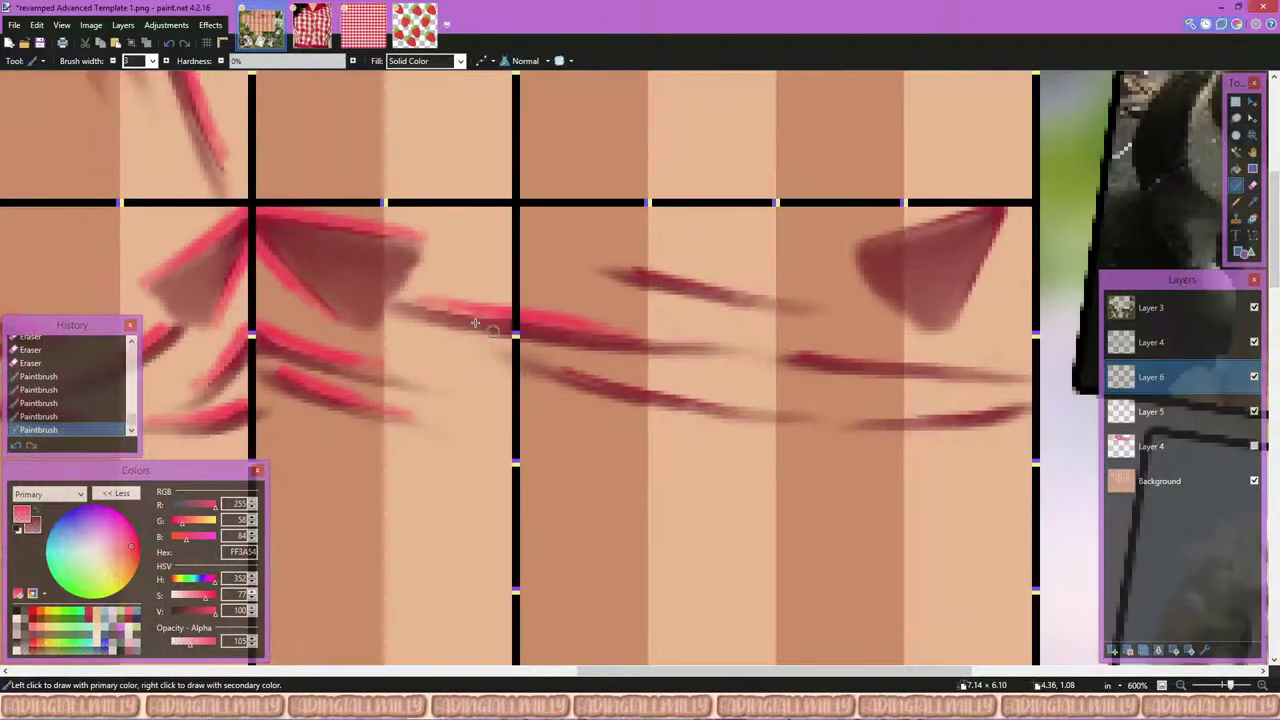
{"action": "scroll", "coordinate": [476, 322], "scroll_direction": "up", "scroll_amount": 3}
{"action": "key", "text": "e"}
{"action": "left_click_drag", "start_coordinate": [600, 360], "coordinate": [646, 371]}
{"action": "key", "text": "b"}
{"action": "scroll", "coordinate": [290, 243], "scroll_direction": "down", "scroll_amount": 1}
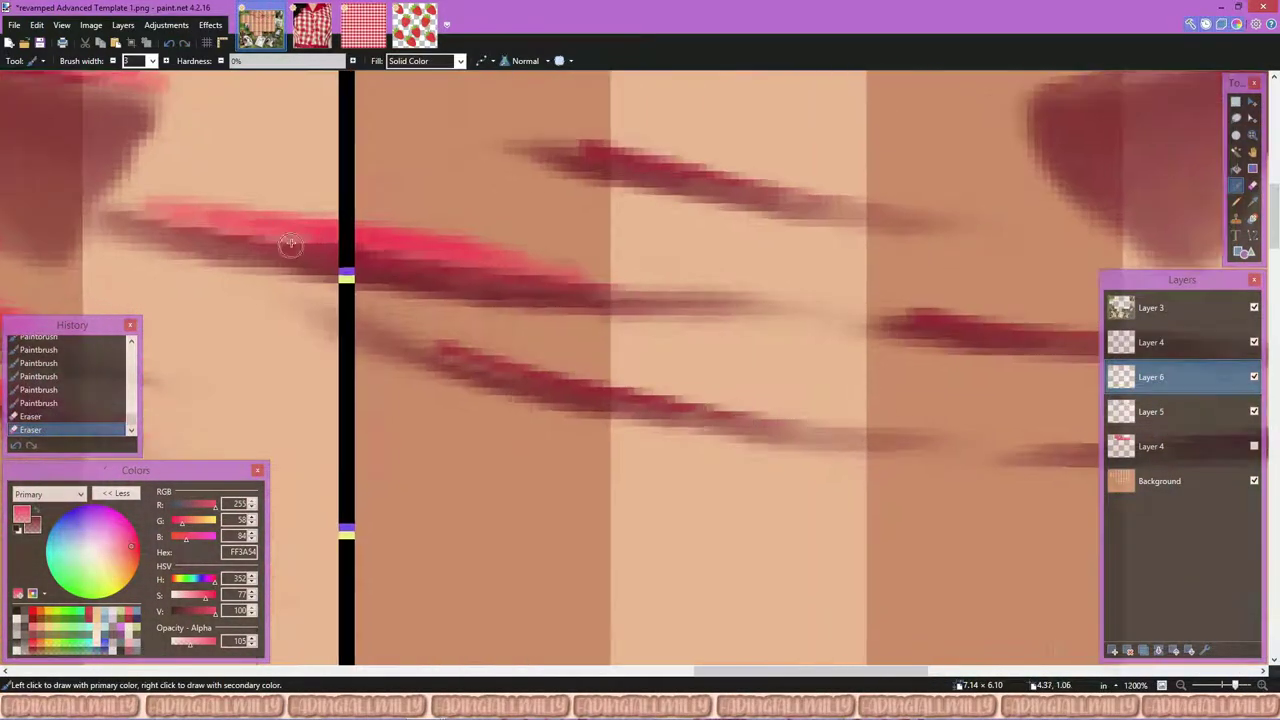
Step: Paint pink highlights above the folds on the left part of the back torso
{"action": "scroll", "coordinate": [307, 237], "scroll_direction": "up", "scroll_amount": 2}
{"action": "mouse_move", "coordinate": [345, 292]}
{"action": "left_mouse_down"}
{"action": "mouse_move", "coordinate": [700, 410]}
{"action": "mouse_move", "coordinate": [590, 372]}
{"action": "left_mouse_up"}
{"action": "scroll", "coordinate": [340, 201], "scroll_direction": "down", "scroll_amount": 4}
{"action": "scroll", "coordinate": [340, 201], "scroll_direction": "up", "scroll_amount": 3}
{"action": "left_click_drag", "start_coordinate": [330, 225], "coordinate": [471, 263]}
Step: Highlight the edges of the back torso's wedge fold and the remaining folds beneath it
{"action": "scroll", "coordinate": [471, 263], "scroll_direction": "up", "scroll_amount": 3}
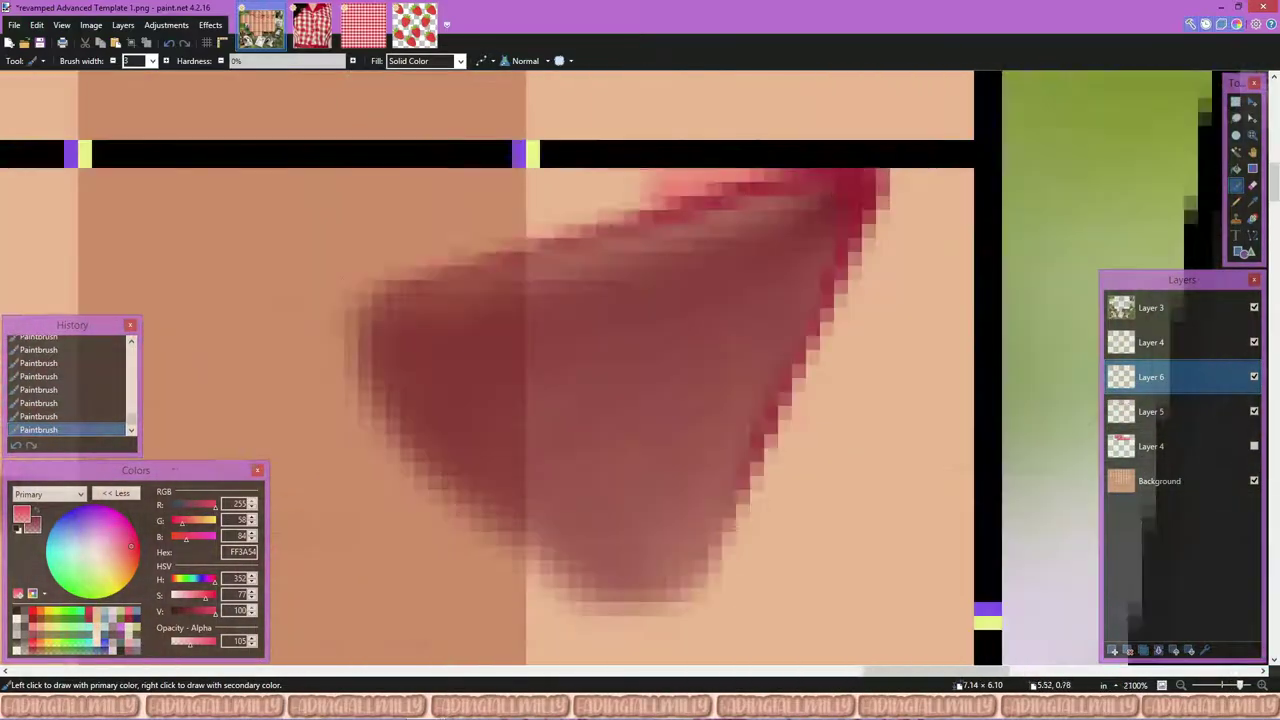
{"action": "left_click_drag", "start_coordinate": [290, 285], "coordinate": [745, 165]}
{"action": "scroll", "coordinate": [800, 200], "scroll_direction": "down", "scroll_amount": 2}
{"action": "mouse_move", "coordinate": [888, 188]}
{"action": "left_mouse_down"}
{"action": "mouse_move", "coordinate": [745, 545]}
{"action": "mouse_move", "coordinate": [883, 212]}
{"action": "left_mouse_up"}
{"action": "scroll", "coordinate": [700, 586], "scroll_direction": "down", "scroll_amount": 3}
{"action": "mouse_move", "coordinate": [343, 350]}
{"action": "left_mouse_down"}
{"action": "mouse_move", "coordinate": [880, 370]}
{"action": "mouse_move", "coordinate": [400, 360]}
{"action": "left_mouse_up"}
{"action": "scroll", "coordinate": [813, 474], "scroll_direction": "up", "scroll_amount": 2}
{"action": "mouse_move", "coordinate": [980, 400]}
{"action": "left_mouse_down"}
{"action": "mouse_move", "coordinate": [490, 440]}
{"action": "mouse_move", "coordinate": [1010, 390]}
{"action": "left_mouse_up"}
Step: Smudge the ends of the Layer 6 highlight strokes into tapered tips with a size 10 soft brush at 25% pressure
{"action": "key", "text": "ctrl+b"}
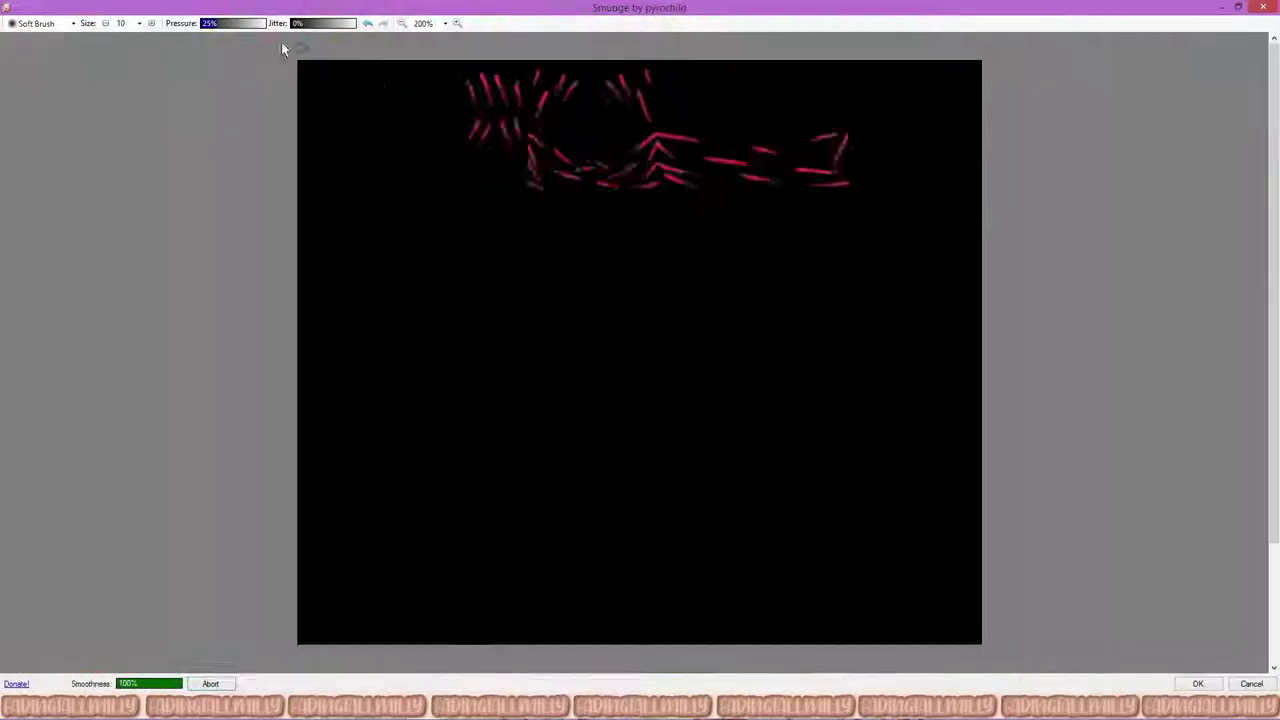
{"action": "scroll", "coordinate": [453, 150], "scroll_direction": "up", "scroll_amount": 2}
{"action": "scroll", "coordinate": [455, 150], "scroll_direction": "up", "scroll_amount": 1}
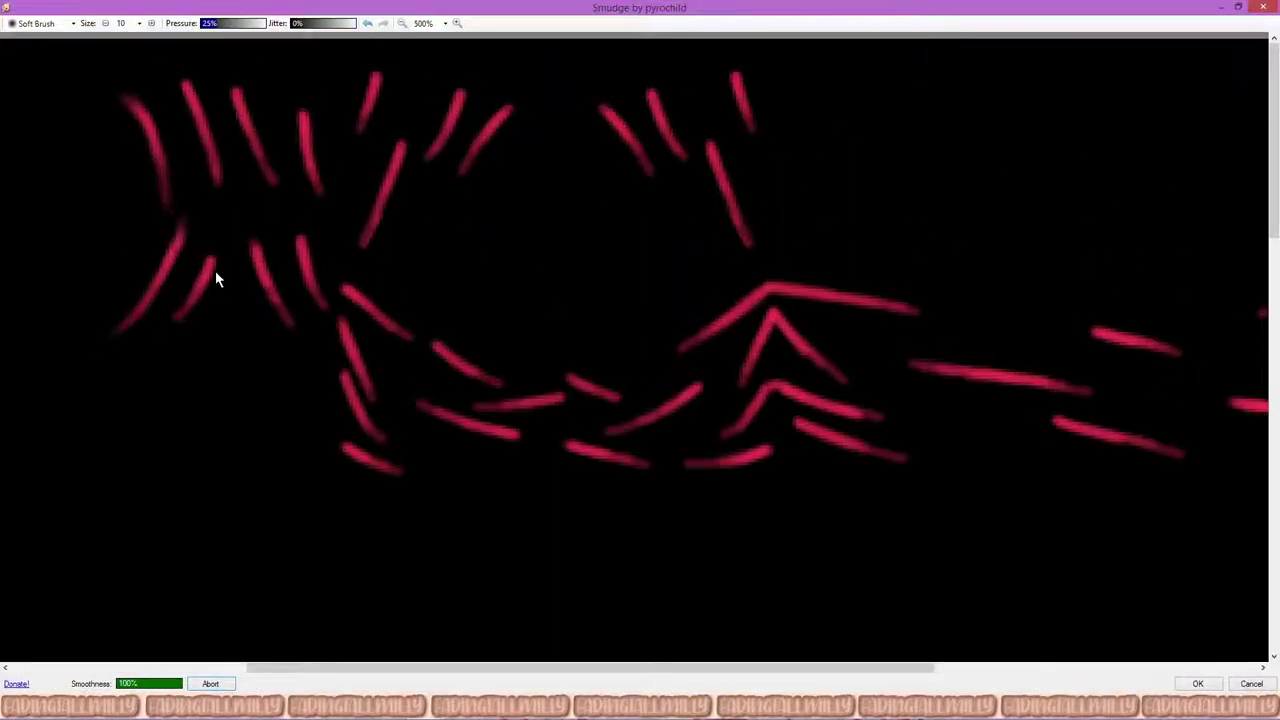
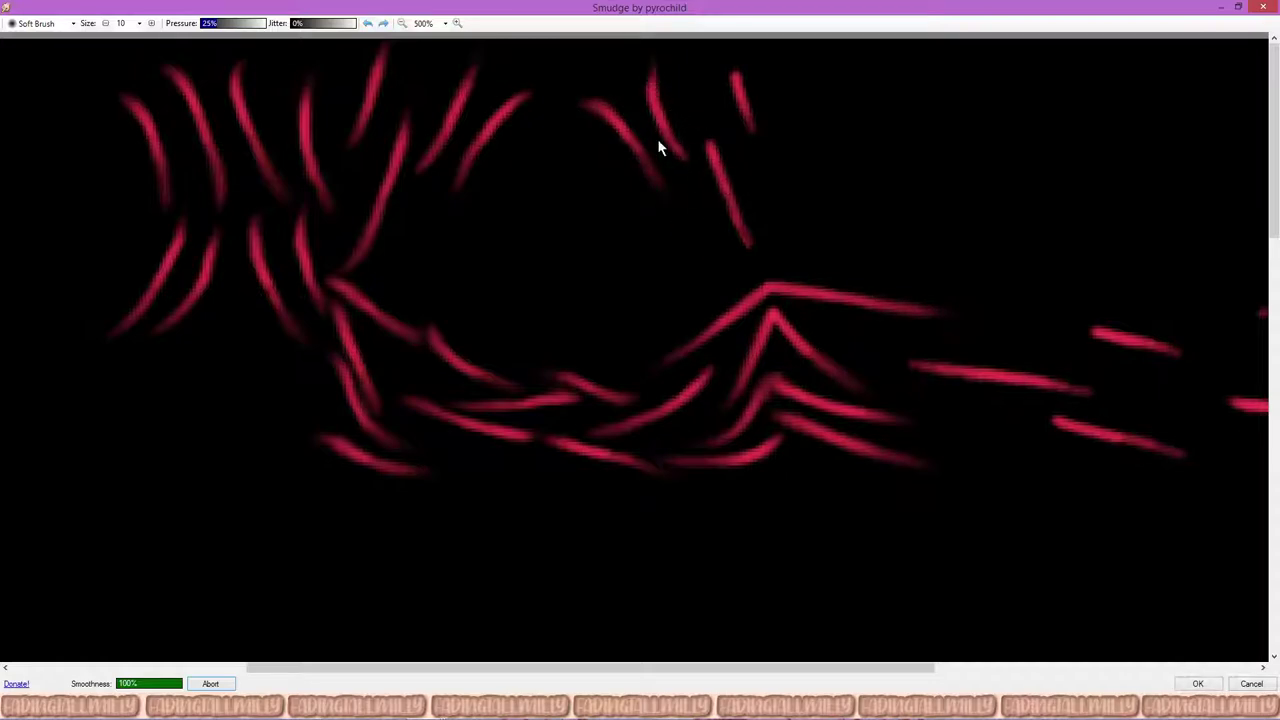
{"action": "left_click_drag", "start_coordinate": [619, 668], "coordinate": [909, 668]}
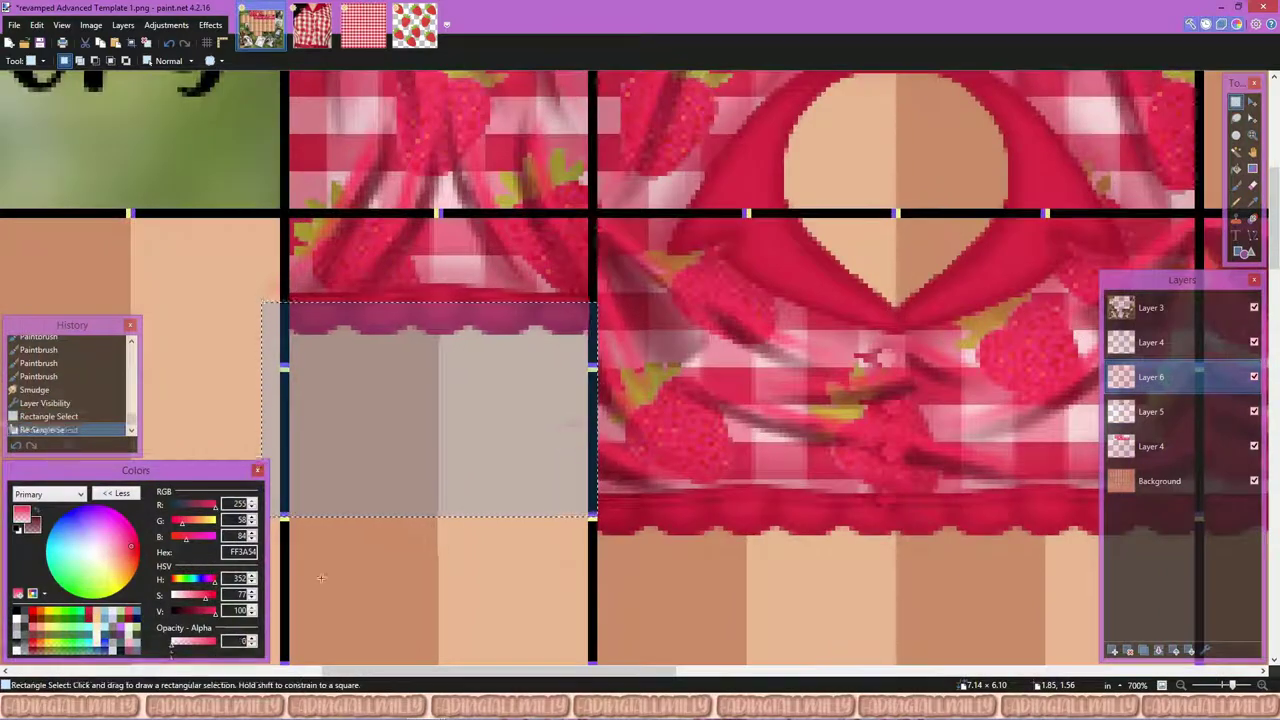
Step: Clear the highlight spill below the left side panel's hem and erase the highlights over its red scalloped trim
{"action": "left_click_drag", "start_coordinate": [187, 655], "coordinate": [195, 648]}
{"action": "key", "text": "BackSpace"}
{"action": "key", "text": "ctrl+d"}
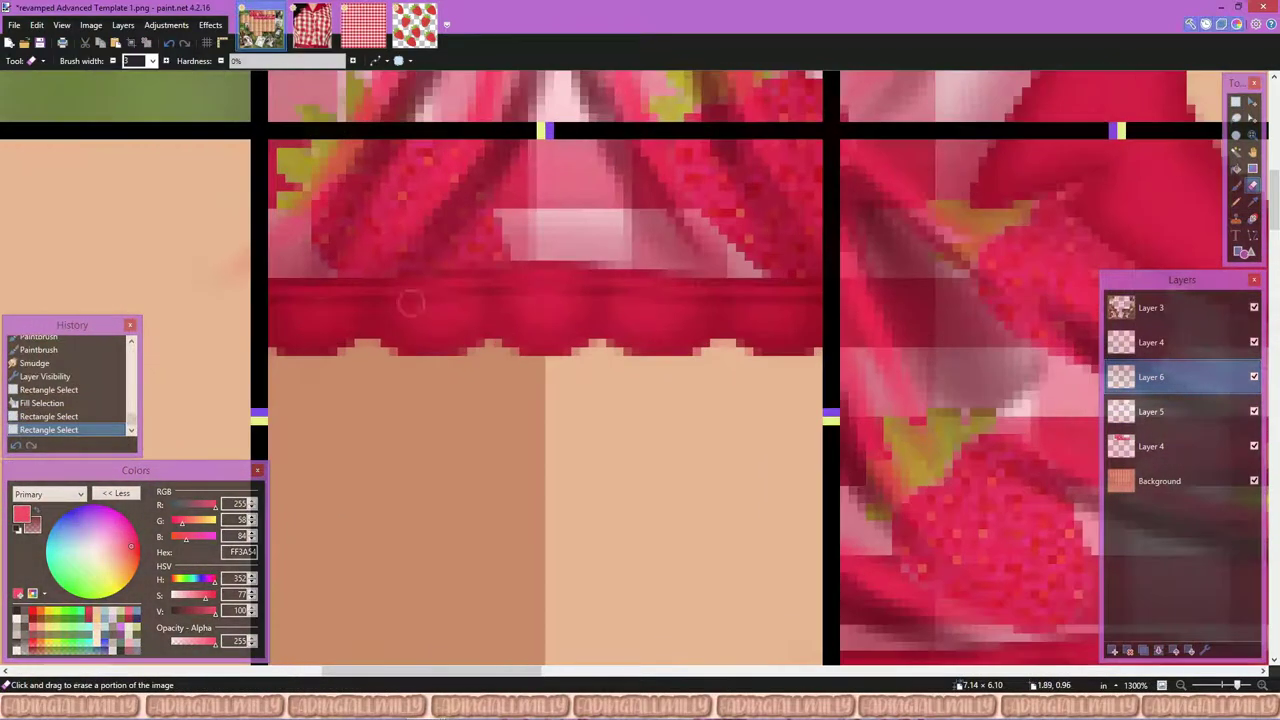
{"action": "left_click_drag", "start_coordinate": [396, 296], "coordinate": [787, 302]}
{"action": "scroll", "coordinate": [654, 334], "scroll_direction": "down", "scroll_amount": 7}
{"action": "scroll", "coordinate": [571, 443], "scroll_direction": "up", "scroll_amount": 5}
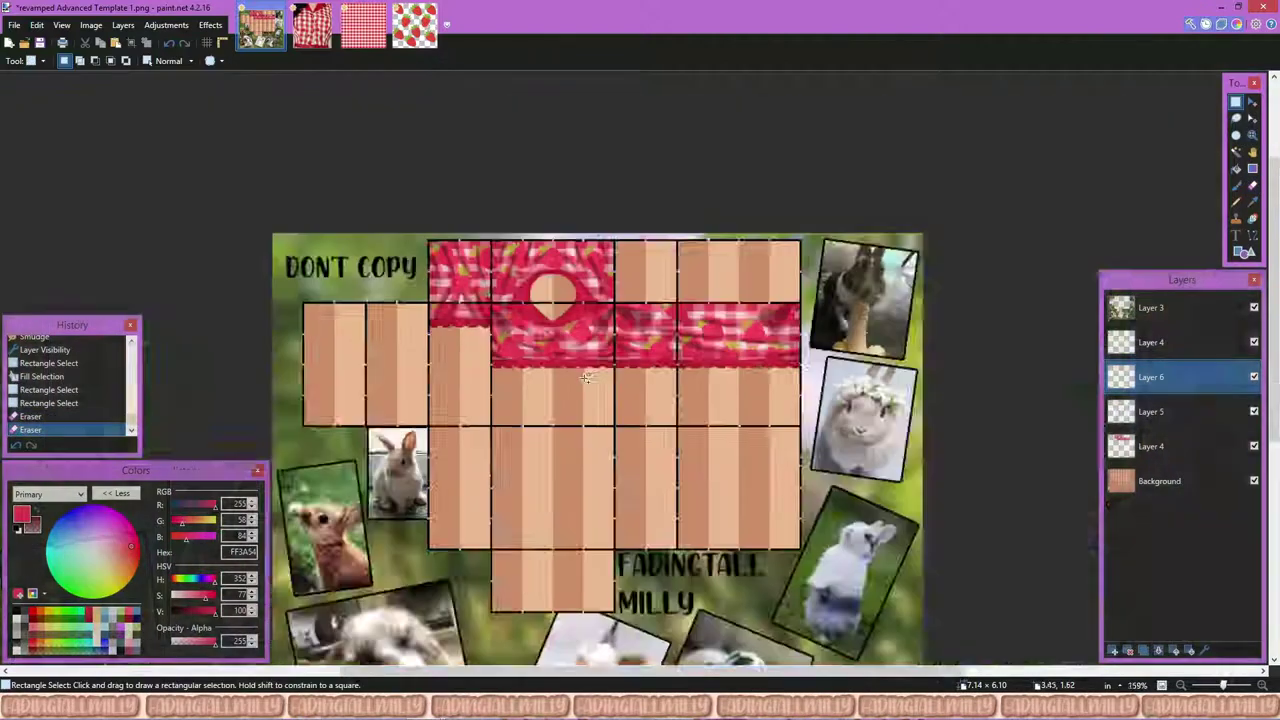
Step: Hide Layer 6 and the upper Layer 4, and reduce Layer 5's opacity to about 124
{"action": "scroll", "coordinate": [640, 400], "scroll_direction": "up", "scroll_amount": 3}
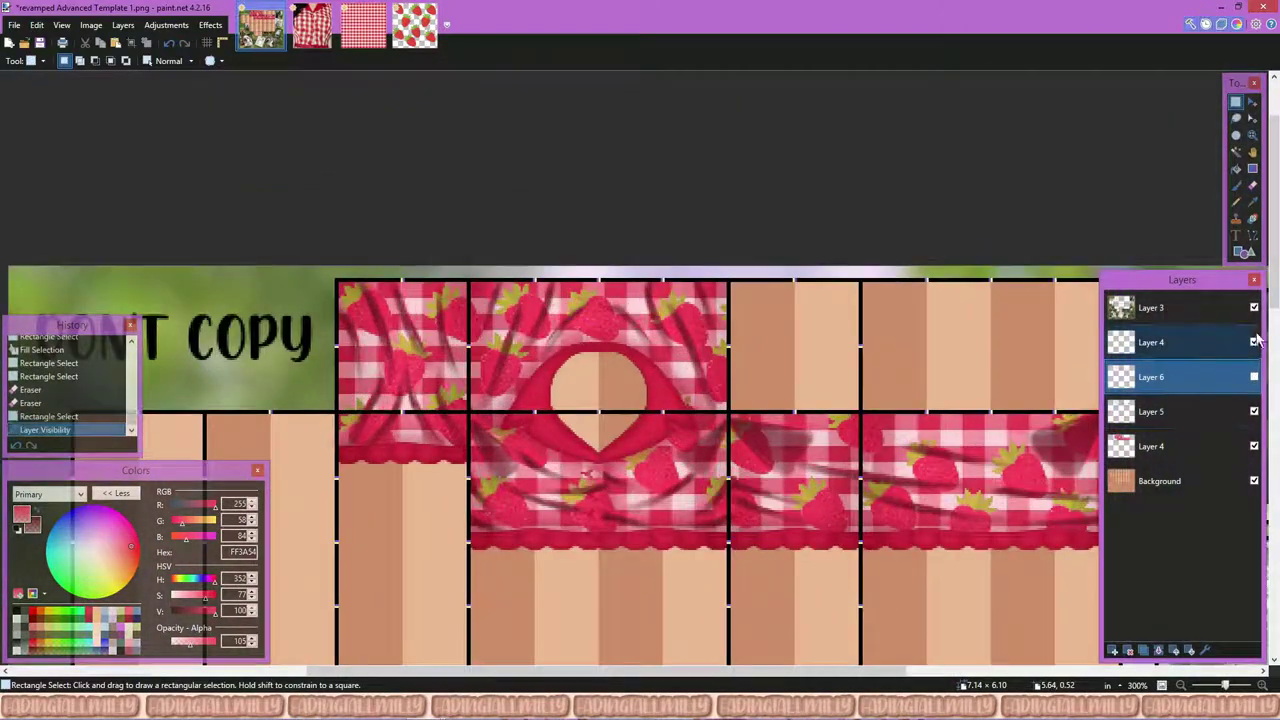
{"action": "left_click", "coordinate": [1254, 342]}
{"action": "double_click", "coordinate": [1200, 411]}
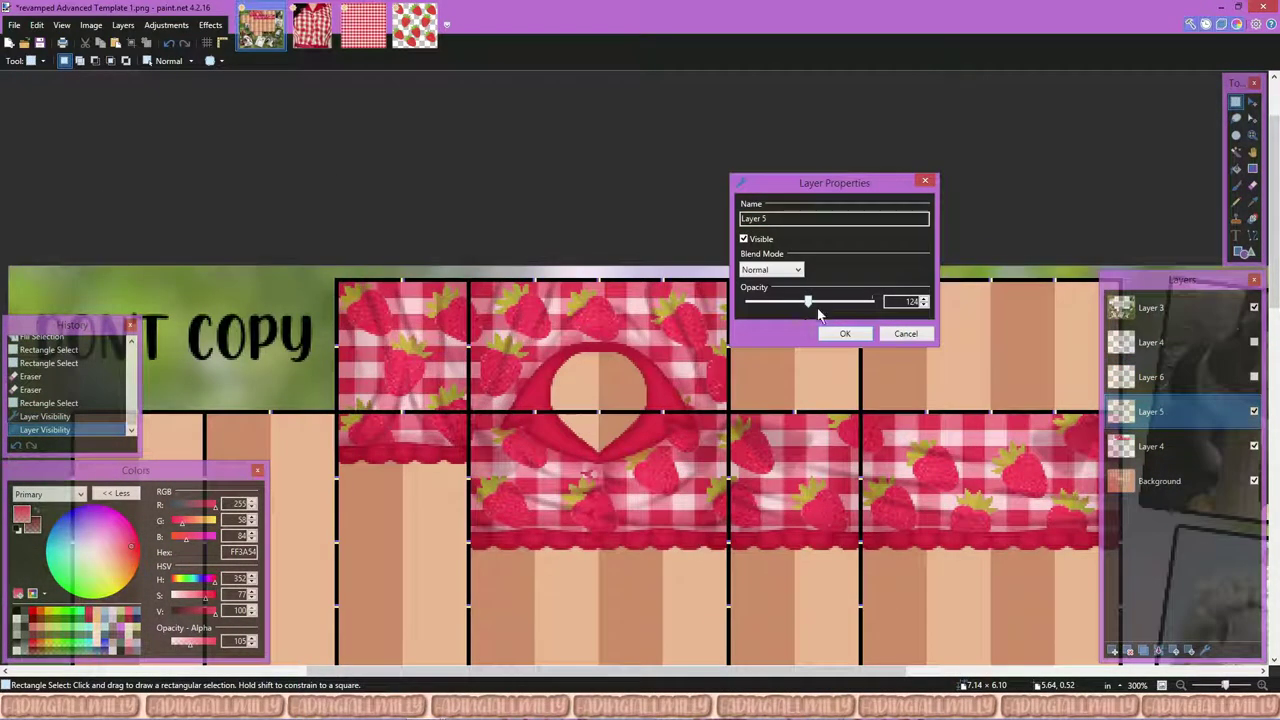
{"action": "left_click", "coordinate": [845, 333]}
Step: Show Layer 6 again and reduce the opacity of its highlights
{"action": "left_click", "coordinate": [1254, 376]}
{"action": "double_click", "coordinate": [1200, 376]}
{"action": "left_click", "coordinate": [650, 420]}
Step: Show the upper Layer 4 again and reduce its opacity
{"action": "left_click", "coordinate": [1254, 342]}
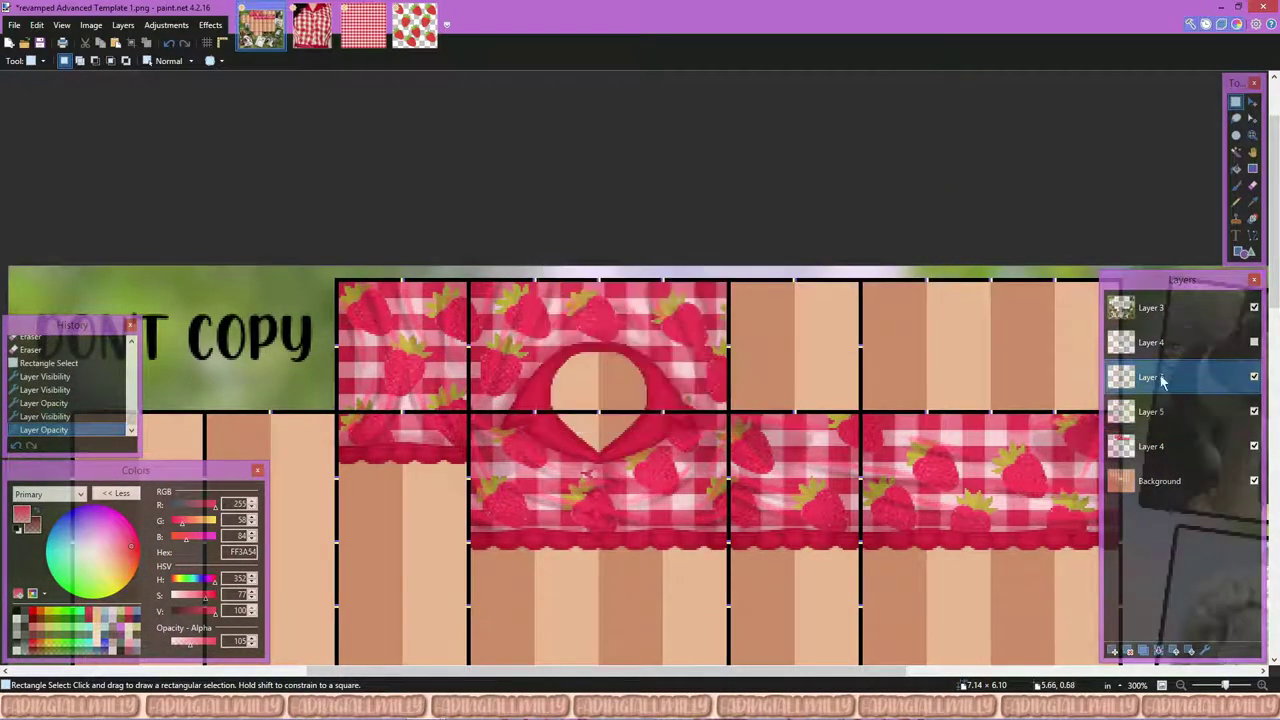
{"action": "double_click", "coordinate": [1200, 342]}
{"action": "left_click_drag", "start_coordinate": [637, 281], "coordinate": [814, 185]}
{"action": "left_click", "coordinate": [827, 324]}
Step: Set Layer 6's opacity to about 99 and readjust the opacity of Layer 5
{"action": "double_click", "coordinate": [1200, 376]}
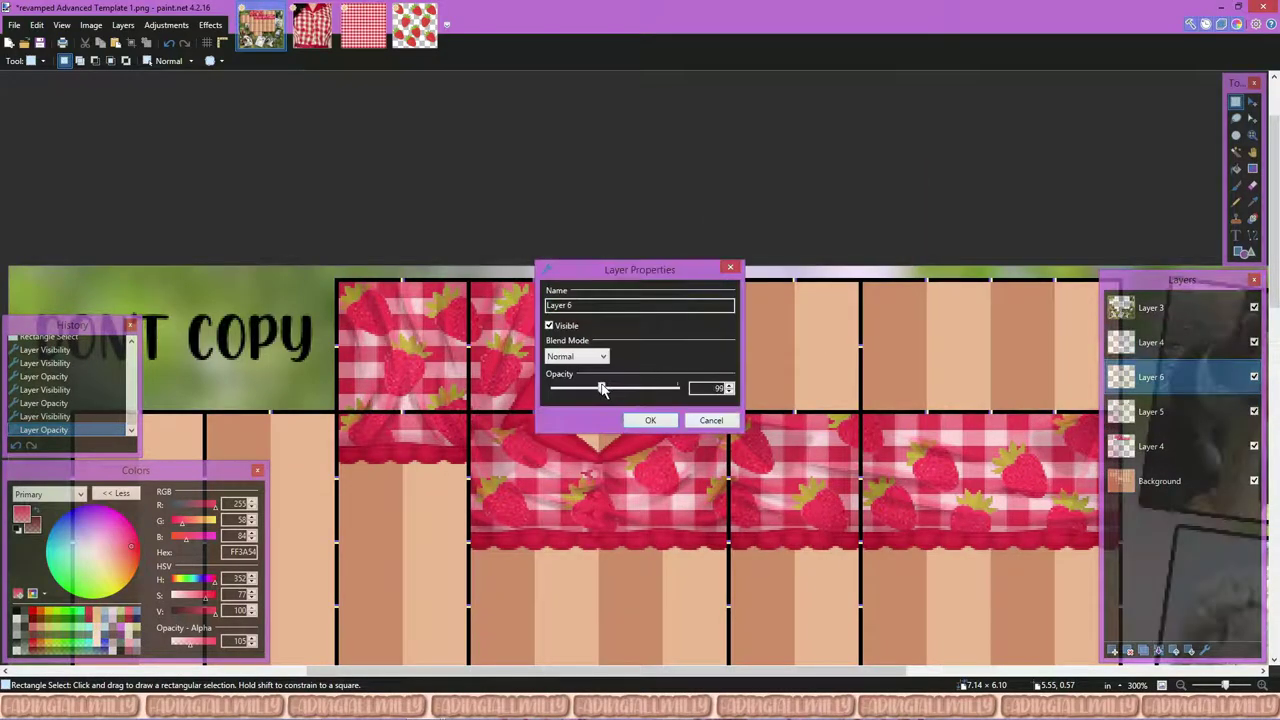
{"action": "left_click", "coordinate": [650, 420]}
{"action": "double_click", "coordinate": [1200, 411]}
{"action": "left_click", "coordinate": [640, 418]}
Step: Fine-tune the shading layers' opacity, bringing the upper Layer 4 to about 146
{"action": "scroll", "coordinate": [678, 498], "scroll_direction": "down", "scroll_amount": 3, "text": "ctrl"}
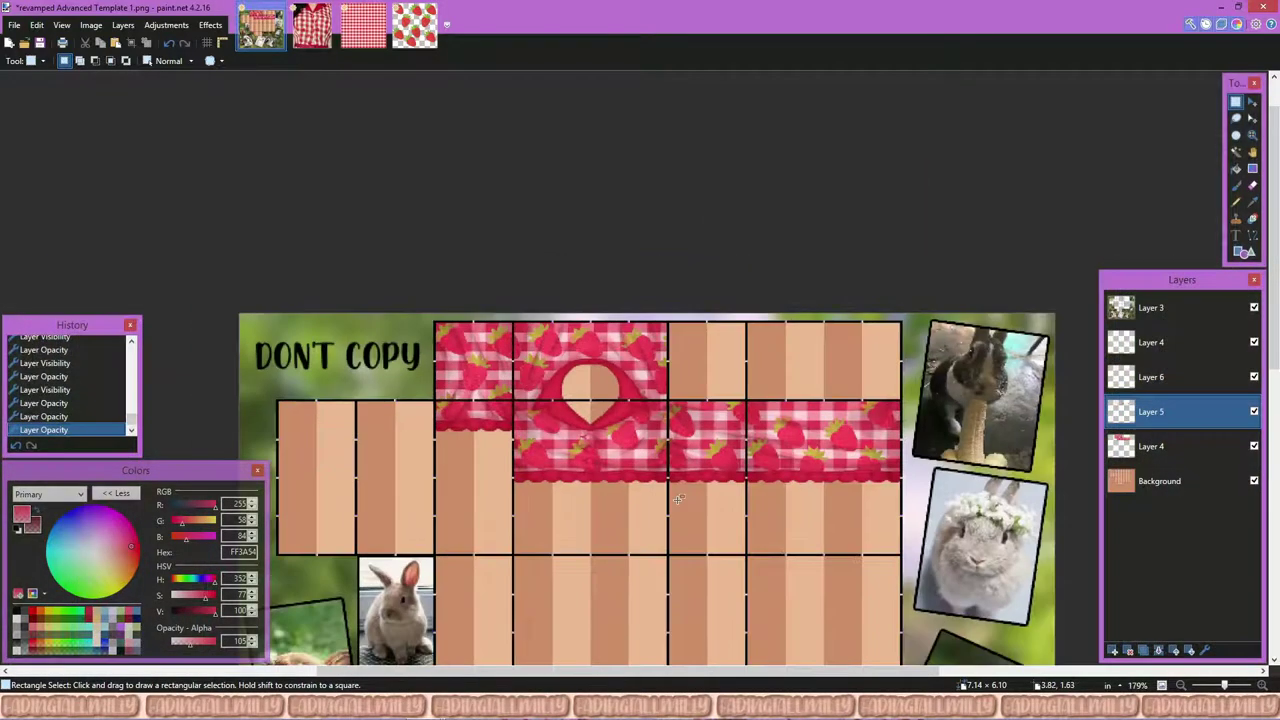
{"action": "scroll", "coordinate": [678, 498], "scroll_direction": "up", "scroll_amount": 3, "text": "ctrl"}
{"action": "double_click", "coordinate": [1200, 411]}
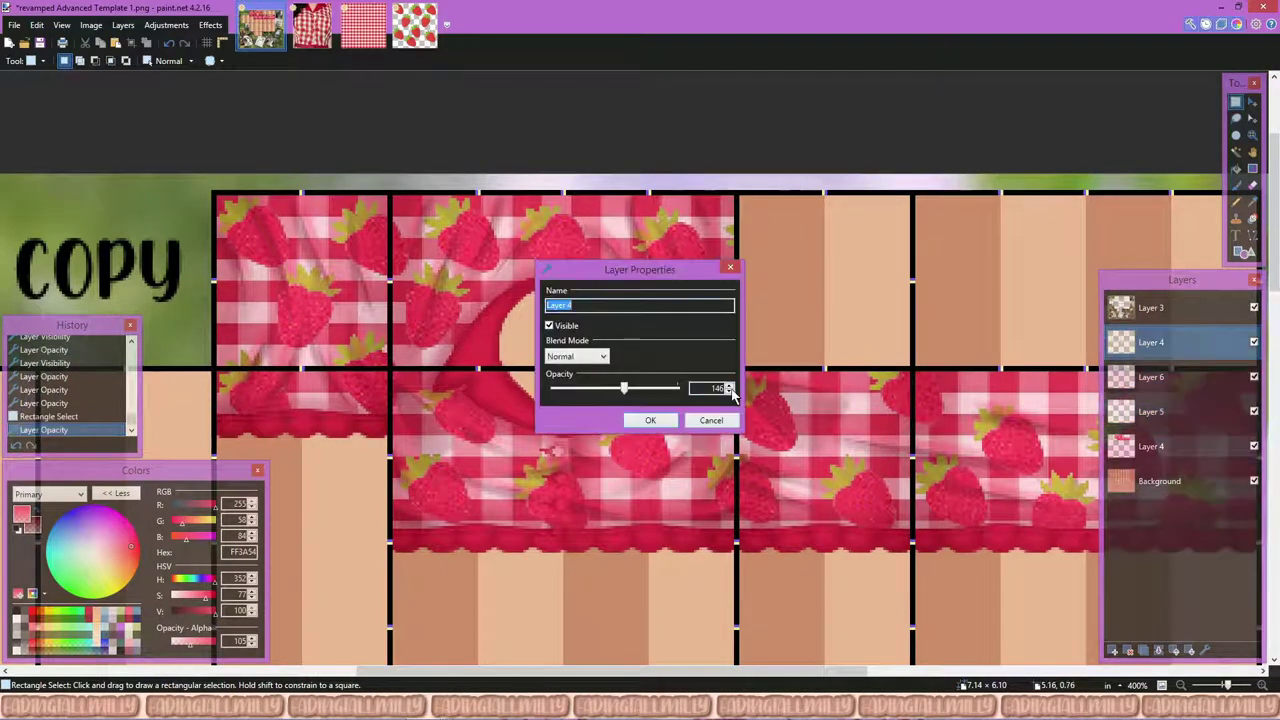
{"action": "left_click", "coordinate": [650, 420]}
{"action": "double_click", "coordinate": [1200, 342]}
{"action": "left_click", "coordinate": [650, 420]}
Step: Add a new layer directly above the strawberry gingham layer and clear the selection
{"action": "scroll", "coordinate": [566, 311], "scroll_direction": "down", "scroll_amount": 2, "text": "ctrl"}
{"action": "scroll", "coordinate": [566, 311], "scroll_direction": "up", "scroll_amount": 1, "text": "ctrl"}
{"action": "key", "text": "ctrl+shift+n"}
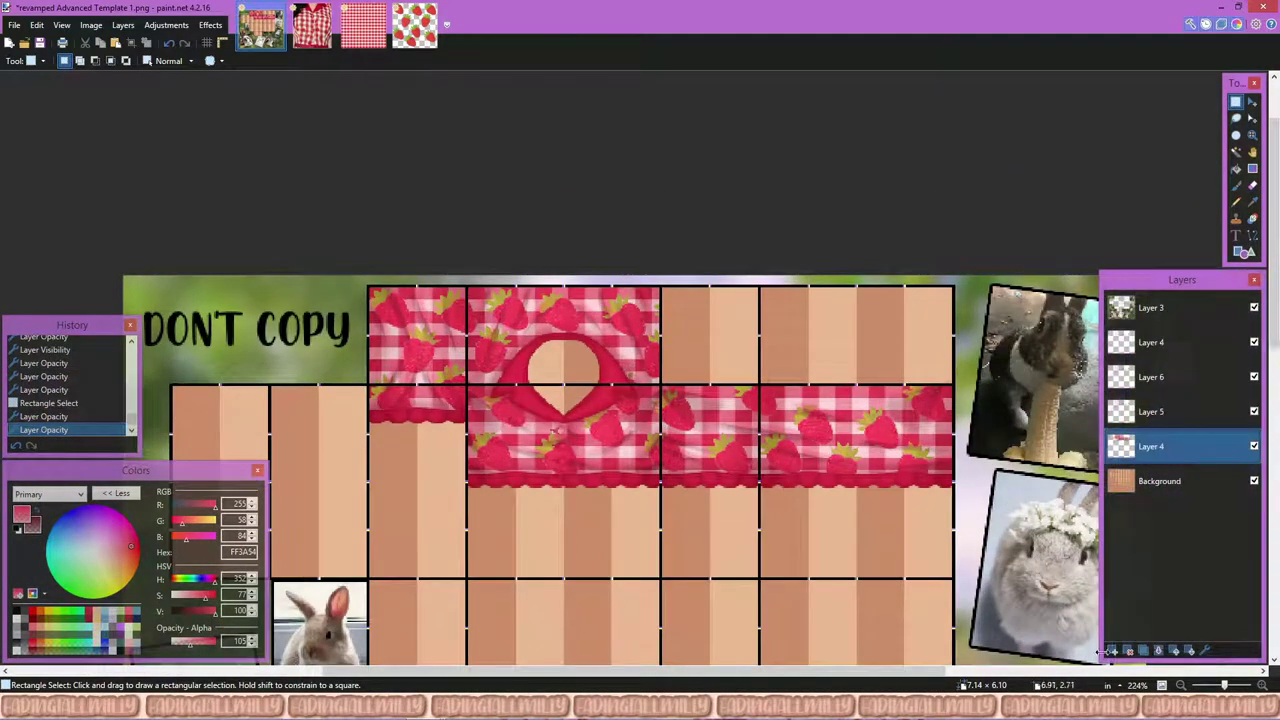
{"action": "left_click", "coordinate": [272, 590]}
Step: Set up the Paintbrush with a width of 30 and the soft pink colour F7B6C3
{"action": "key", "text": "b"}
{"action": "left_click", "coordinate": [152, 61]}
{"action": "left_click", "coordinate": [143, 186]}
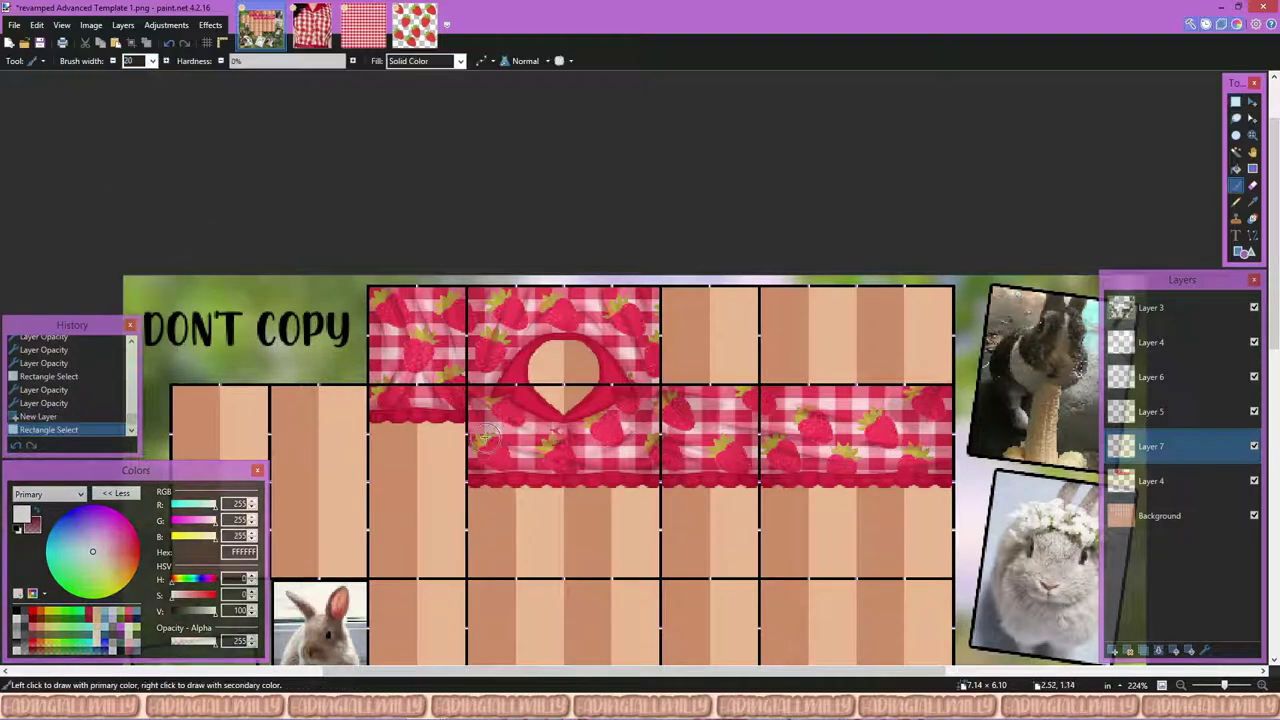
{"action": "left_click", "coordinate": [215, 523]}
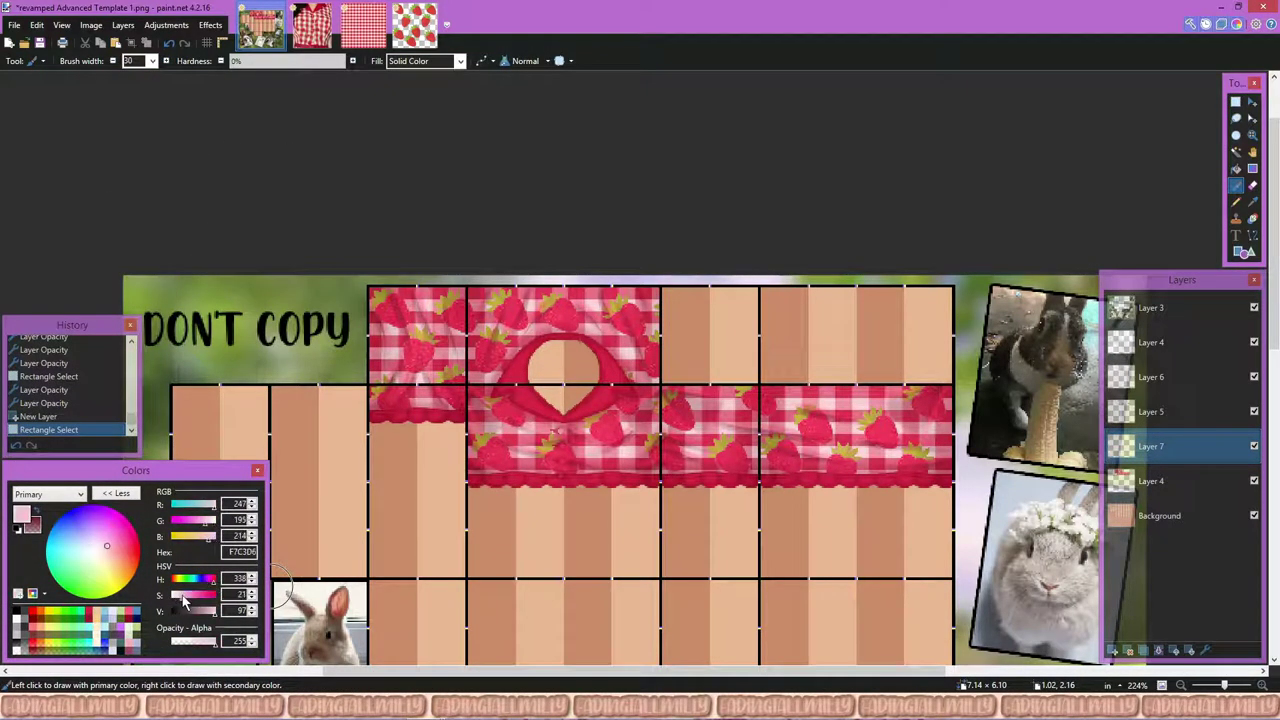
{"action": "left_click_drag", "start_coordinate": [183, 598], "coordinate": [187, 600]}
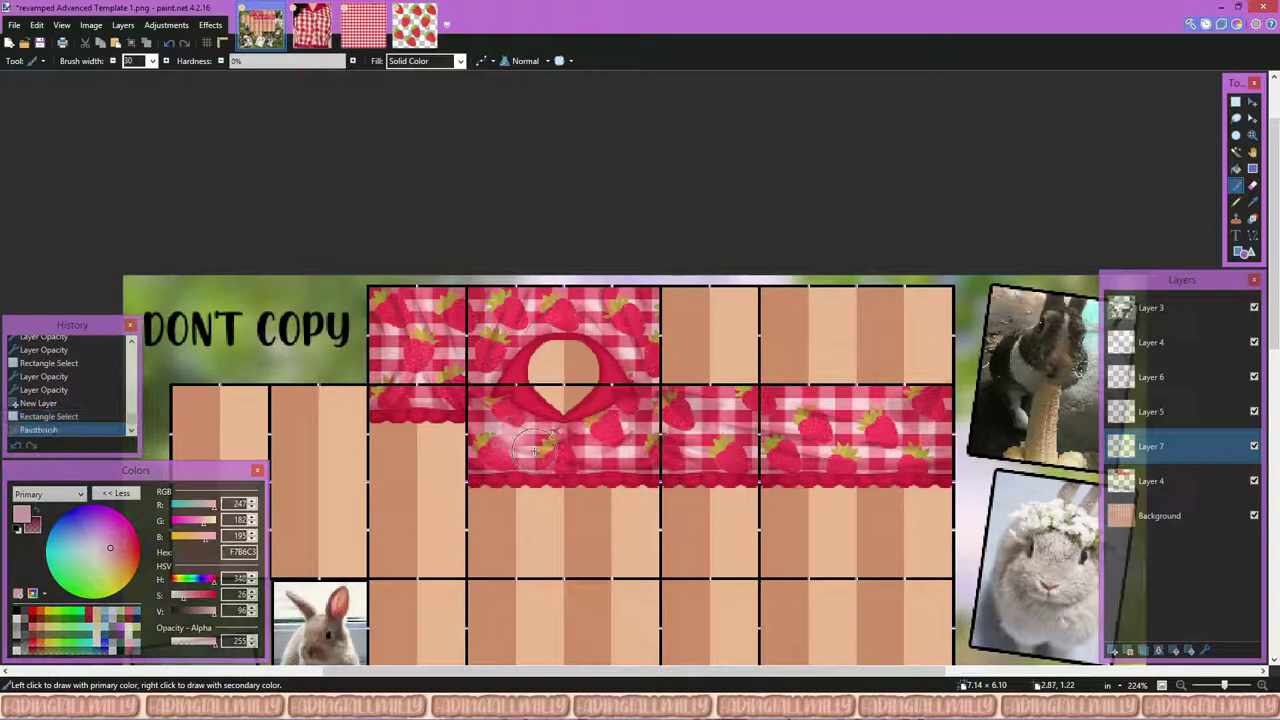
Step: Paint broad soft pink patches over both halves of the lower front torso and the middle of the left side panel
{"action": "scroll", "coordinate": [524, 427], "scroll_direction": "up", "scroll_amount": 2}
{"action": "mouse_move", "coordinate": [540, 410]}
{"action": "left_mouse_down"}
{"action": "mouse_move", "coordinate": [470, 460]}
{"action": "mouse_move", "coordinate": [520, 495]}
{"action": "left_mouse_up"}
{"action": "left_click_drag", "start_coordinate": [660, 420], "coordinate": [720, 480]}
{"action": "left_click_drag", "start_coordinate": [360, 220], "coordinate": [295, 258]}
{"action": "scroll", "coordinate": [577, 433], "scroll_direction": "down", "scroll_amount": 1}
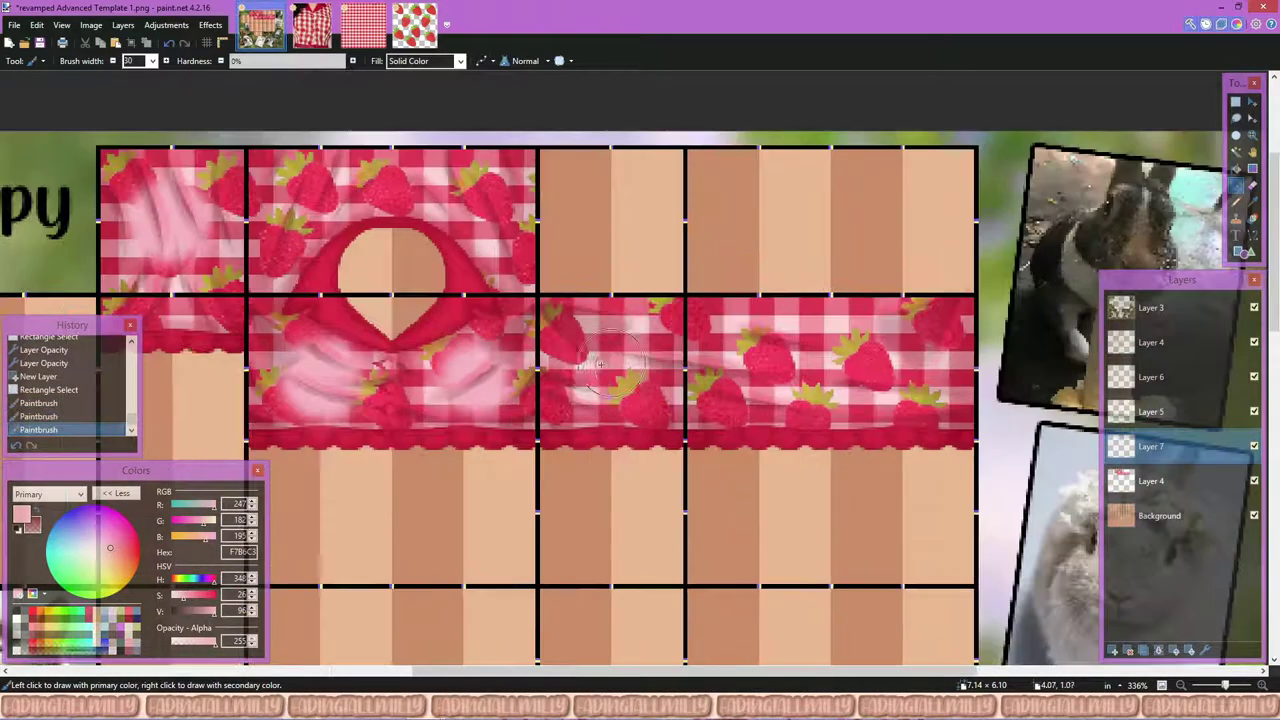
Step: Paint broad soft pink patches across the right side panel, the back and the front torso's upper part
{"action": "left_click_drag", "start_coordinate": [570, 335], "coordinate": [640, 395]}
{"action": "mouse_move", "coordinate": [740, 340]}
{"action": "left_mouse_down"}
{"action": "mouse_move", "coordinate": [885, 368]}
{"action": "mouse_move", "coordinate": [740, 350]}
{"action": "left_mouse_up"}
{"action": "key", "text": "ctrl+z"}
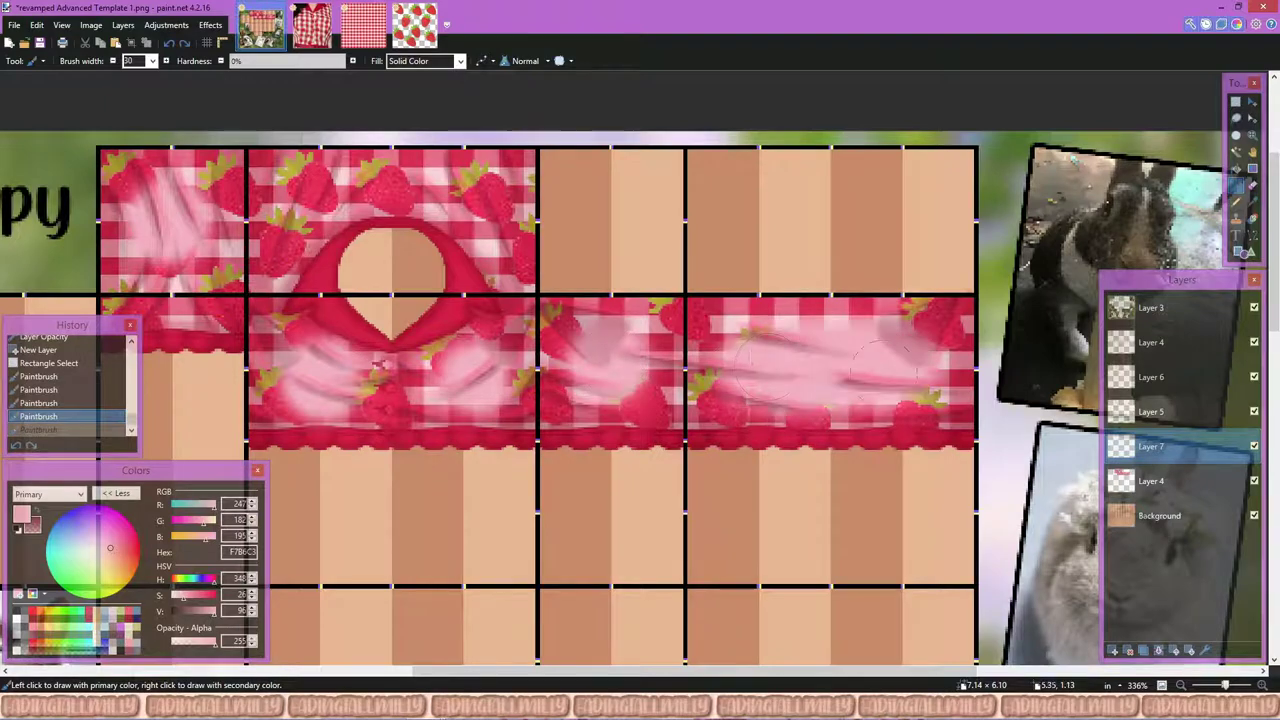
{"action": "scroll", "coordinate": [360, 400], "scroll_direction": "up", "scroll_amount": 1}
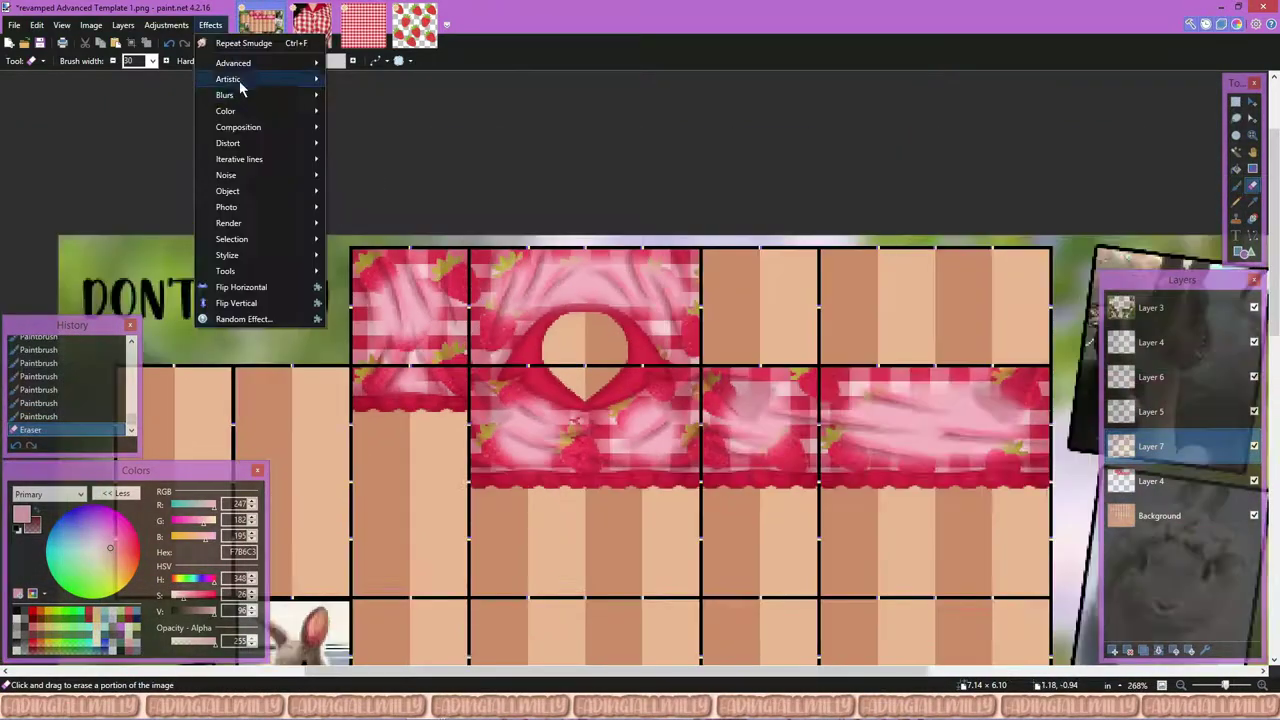
Step: Apply a Gaussian Blur to the pink patches on Layer 7
{"action": "left_click", "coordinate": [380, 103]}
{"action": "left_click", "coordinate": [665, 378]}
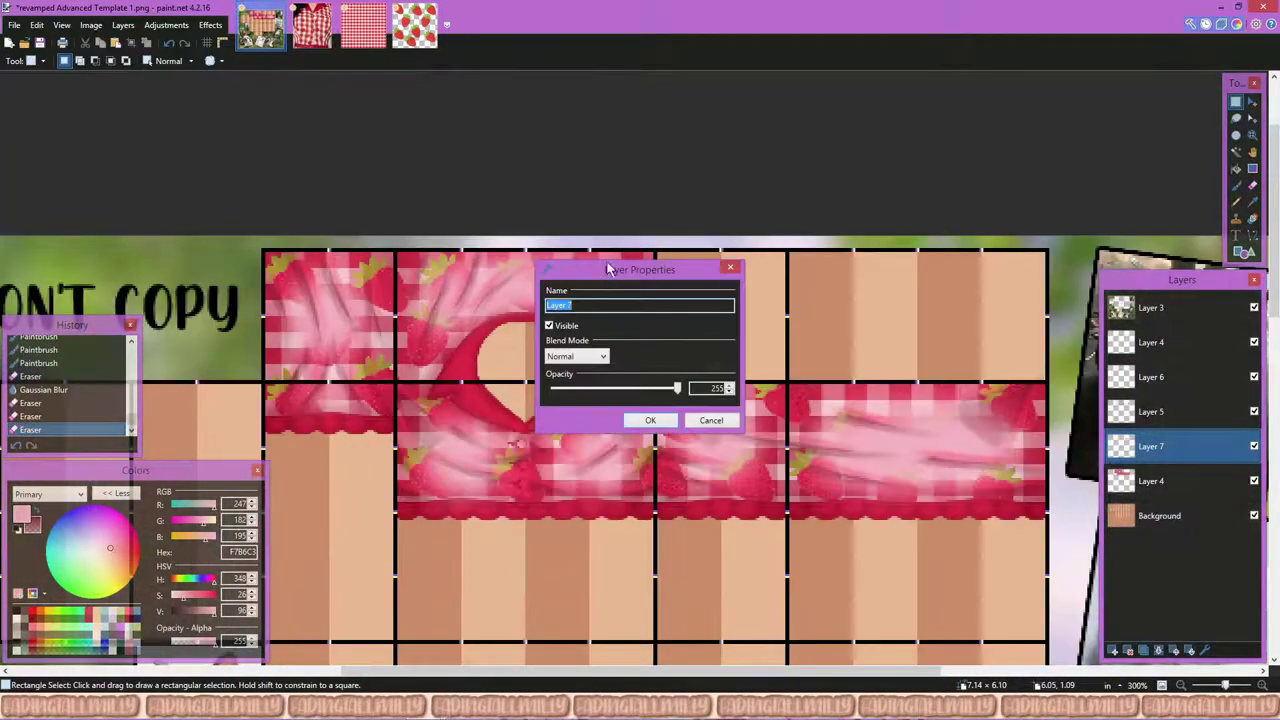
Step: Lower the opacity of Layer 7 to 40
{"action": "left_click_drag", "start_coordinate": [634, 266], "coordinate": [808, 159]}
{"action": "left_click_drag", "start_coordinate": [749, 278], "coordinate": [740, 278]}
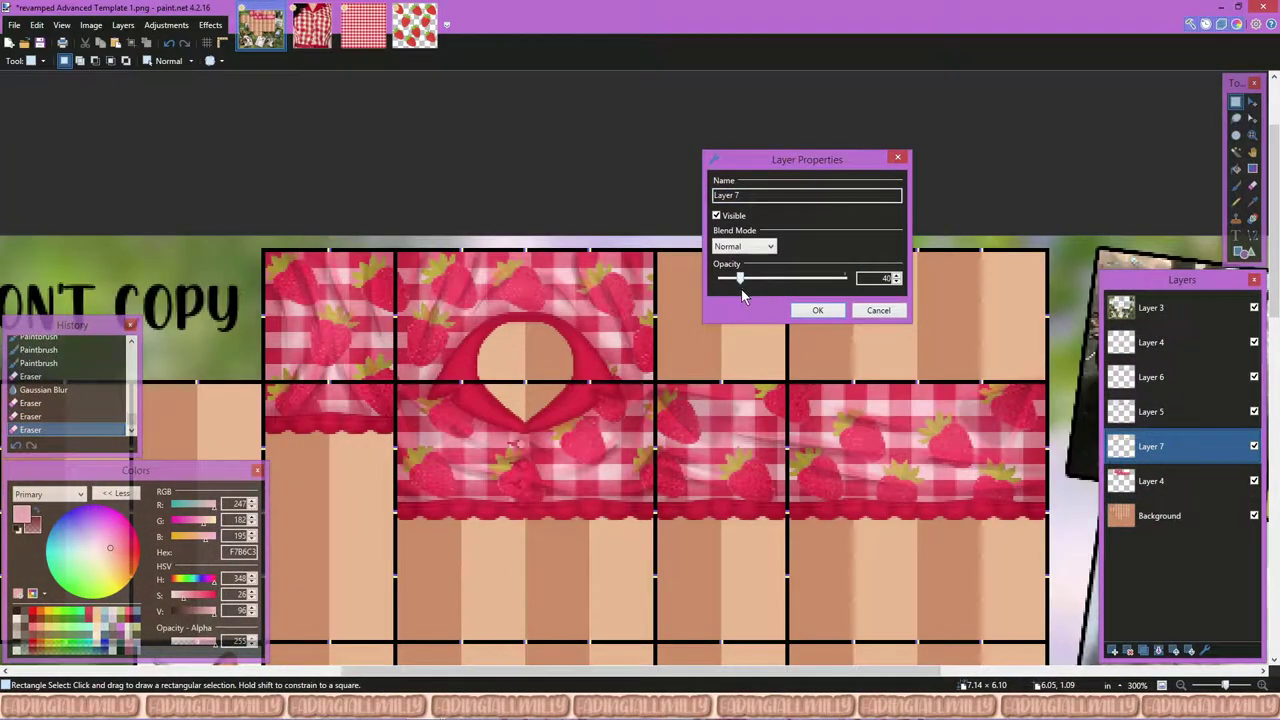
{"action": "left_click", "coordinate": [817, 310]}
Step: Add a new layer above Layer 7 and set up the 30-wide Paintbrush with the red colour F40030
{"action": "left_click", "coordinate": [1113, 650]}
{"action": "left_click", "coordinate": [137, 546]}
{"action": "key", "text": "b"}
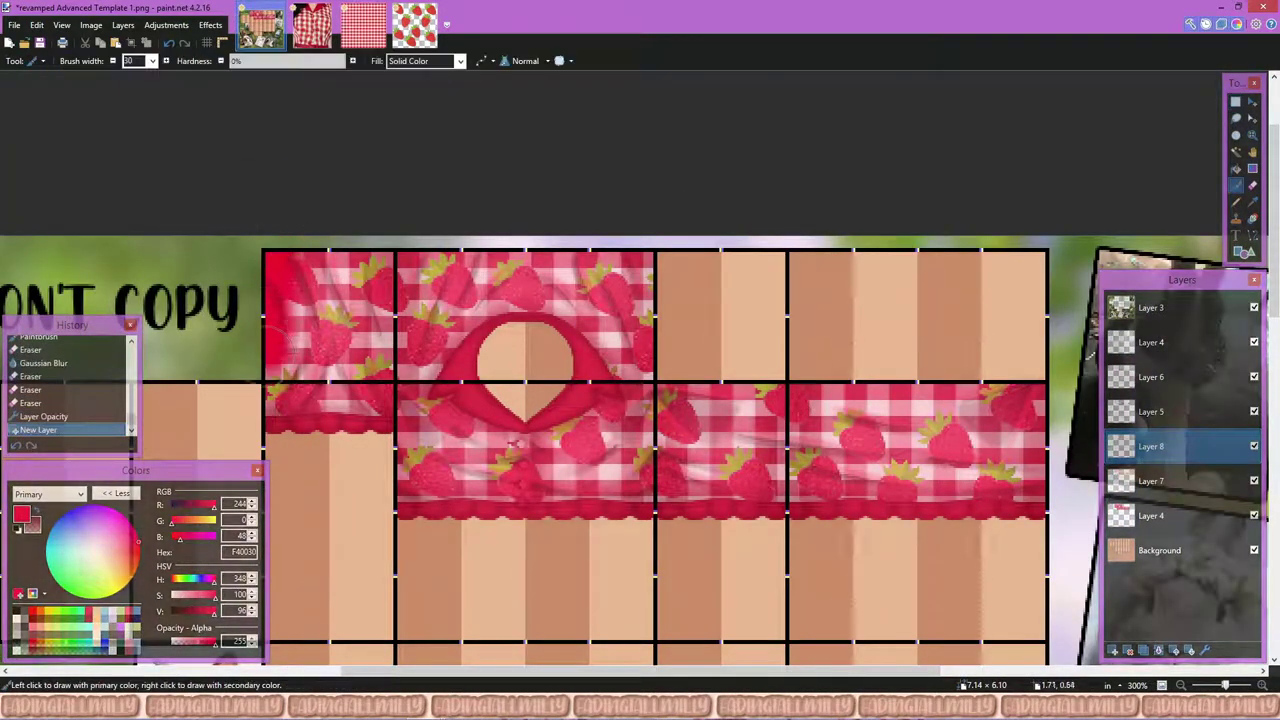
{"action": "scroll", "coordinate": [221, 314], "scroll_direction": "up", "scroll_amount": 1}
{"action": "left_click_drag", "start_coordinate": [285, 245], "coordinate": [285, 370]}
{"action": "left_click_drag", "start_coordinate": [370, 245], "coordinate": [420, 350]}
{"action": "key", "text": "ctrl+z"}
{"action": "key", "text": "ctrl+z"}
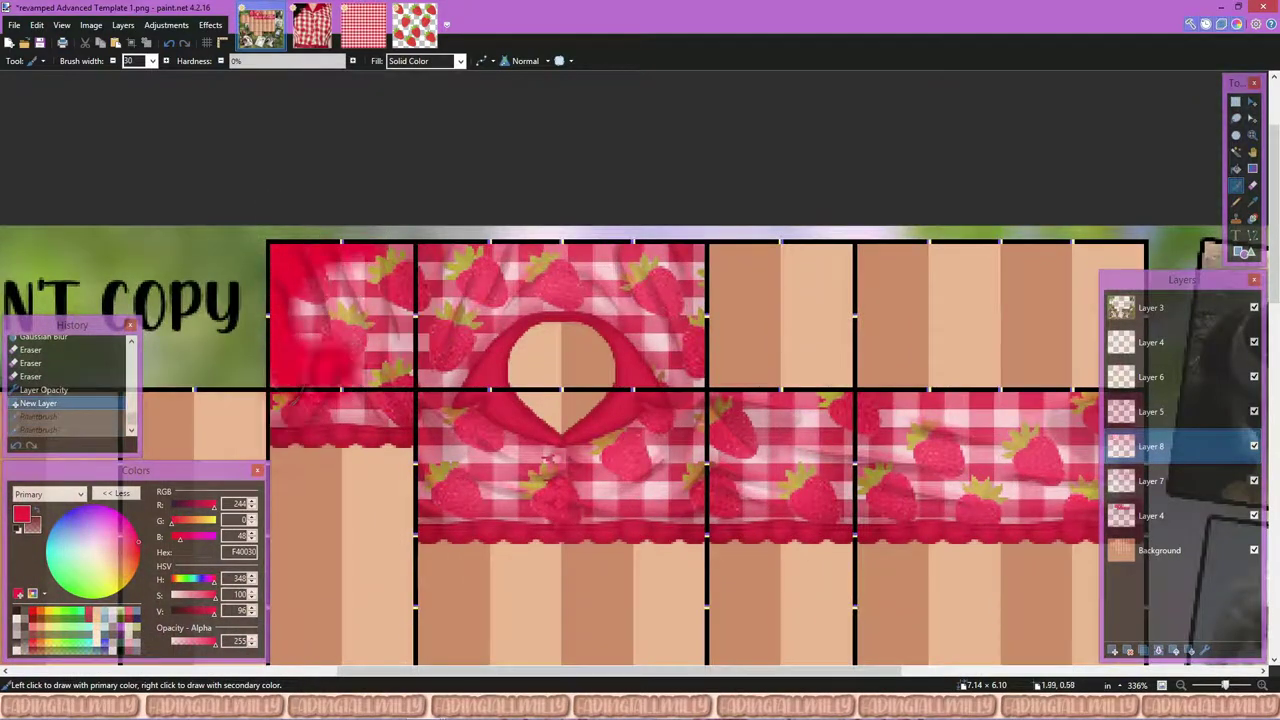
Step: Paint broad red strokes around the edges of the upper-left side panel and the front torso on Layer 8
{"action": "left_click_drag", "start_coordinate": [370, 250], "coordinate": [290, 470]}
{"action": "left_click_drag", "start_coordinate": [420, 480], "coordinate": [440, 250]}
{"action": "mouse_move", "coordinate": [480, 340]}
{"action": "left_mouse_down"}
{"action": "mouse_move", "coordinate": [590, 255]}
{"action": "mouse_move", "coordinate": [680, 380]}
{"action": "left_mouse_up"}
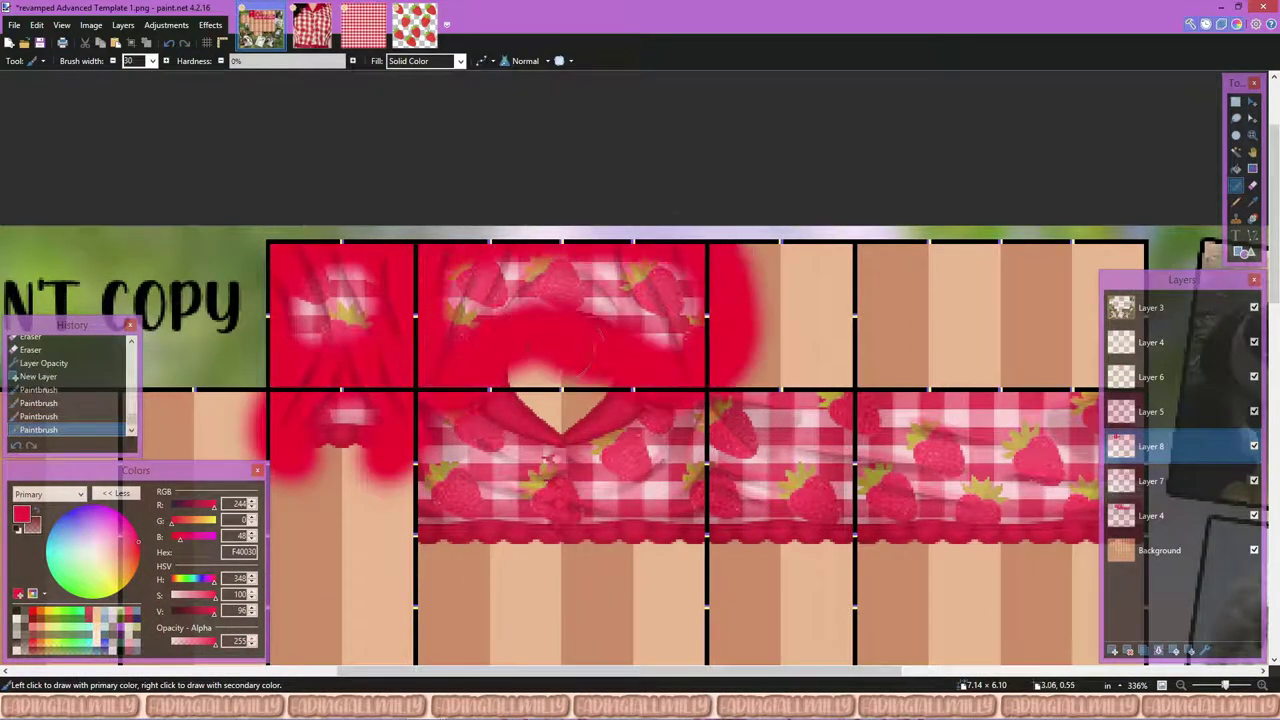
{"action": "mouse_move", "coordinate": [610, 305]}
{"action": "left_mouse_down"}
{"action": "mouse_move", "coordinate": [395, 540]}
{"action": "mouse_move", "coordinate": [740, 400]}
{"action": "left_mouse_up"}
{"action": "mouse_move", "coordinate": [600, 380]}
{"action": "left_mouse_down"}
{"action": "mouse_move", "coordinate": [557, 457]}
{"action": "mouse_move", "coordinate": [600, 500]}
{"action": "left_mouse_up"}
Step: Paint broad red strokes around the edges of the other side panel and the back, and apply Gaussian Blur to Layer 8
{"action": "scroll", "coordinate": [557, 457], "scroll_direction": "down", "scroll_amount": 1}
{"action": "scroll", "coordinate": [526, 483], "scroll_direction": "right", "scroll_amount": 3}
{"action": "scroll", "coordinate": [600, 500], "scroll_direction": "down", "scroll_amount": 1}
{"action": "scroll", "coordinate": [640, 380], "scroll_direction": "up", "scroll_amount": 1}
{"action": "left_click_drag", "start_coordinate": [650, 295], "coordinate": [800, 480]}
{"action": "left_click_drag", "start_coordinate": [600, 290], "coordinate": [780, 350]}
{"action": "key", "text": "ctrl+f"}
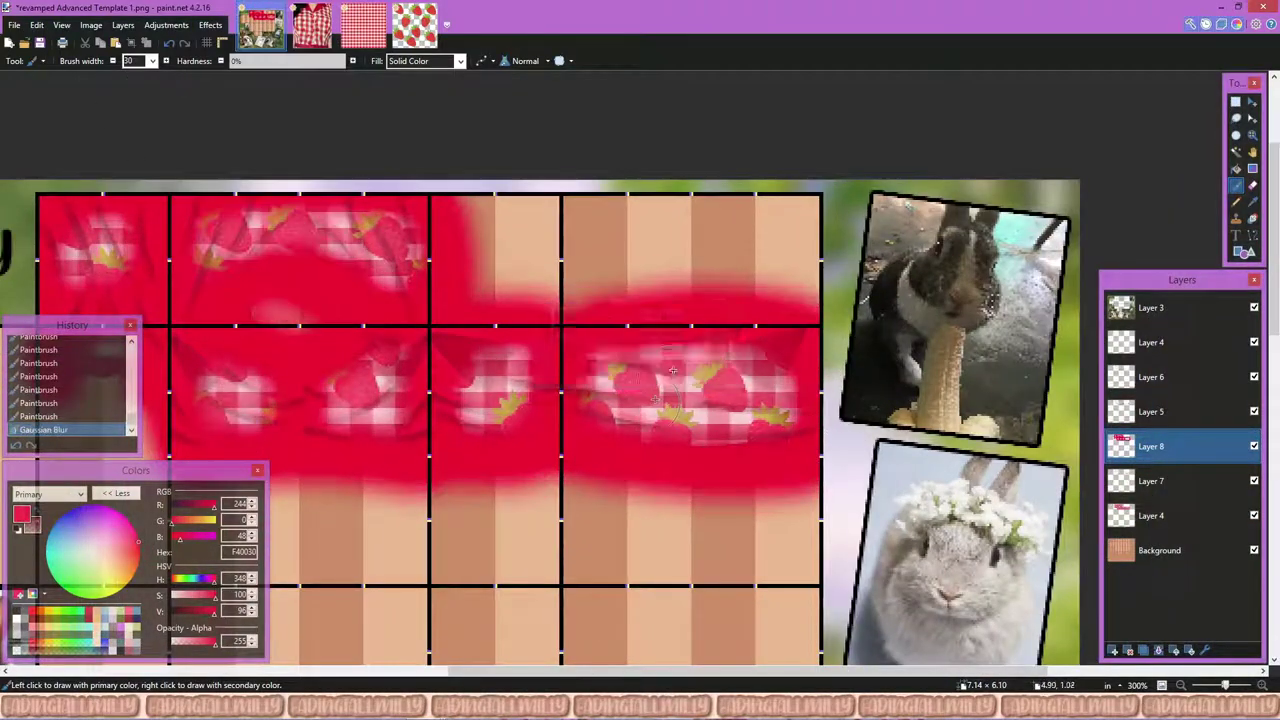
Step: Select the areas outside the top and inside the neck opening with the Magic Wand, and delete the red overspill from Layer 8
{"action": "scroll", "coordinate": [672, 371], "scroll_direction": "down", "scroll_amount": 1}
{"action": "key", "text": "s"}
{"action": "left_click", "coordinate": [448, 320]}
{"action": "left_click", "coordinate": [600, 390]}
{"action": "key", "text": "BackSpace"}
{"action": "key", "text": "BackSpace"}
{"action": "key", "text": "s"}
{"action": "left_click_drag", "start_coordinate": [560, 460], "coordinate": [535, 477]}
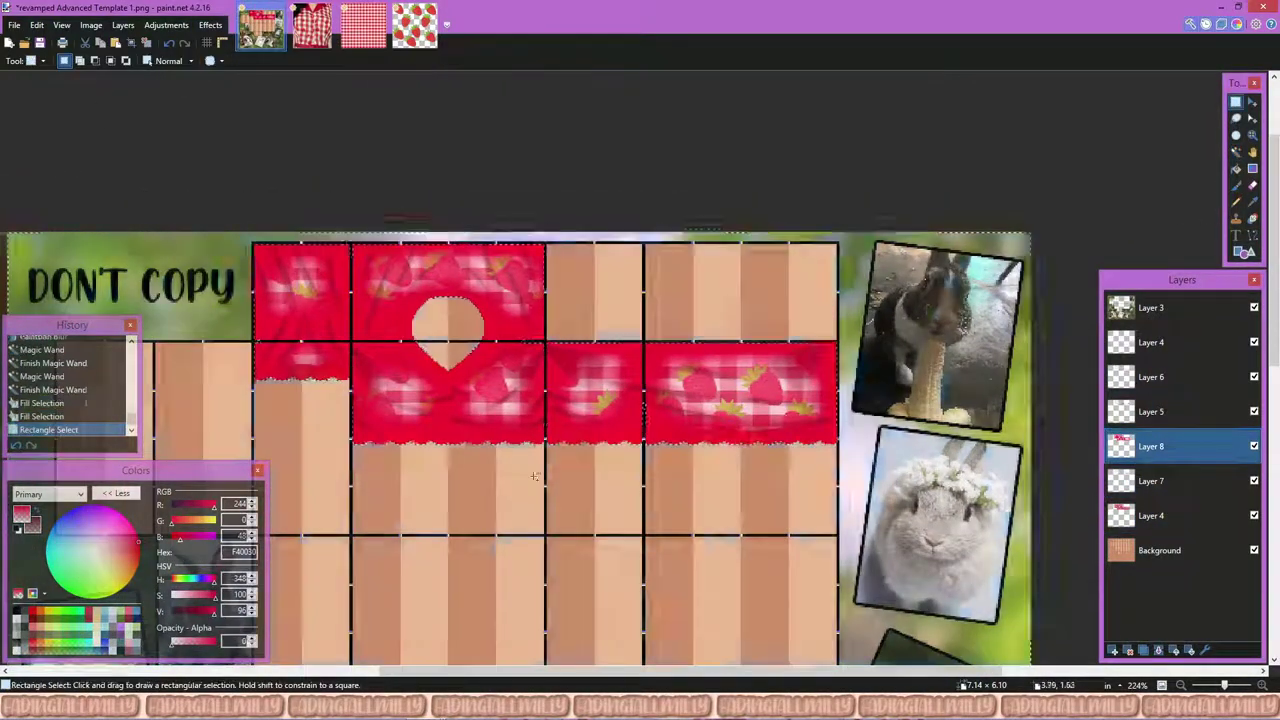
Step: Lower the opacity of Layer 8 to 36
{"action": "scroll", "coordinate": [535, 477], "scroll_direction": "up", "scroll_amount": 1}
{"action": "key", "text": "F4"}
{"action": "left_click_drag", "start_coordinate": [643, 263], "coordinate": [783, 162]}
{"action": "left_click_drag", "start_coordinate": [818, 278], "coordinate": [708, 290]}
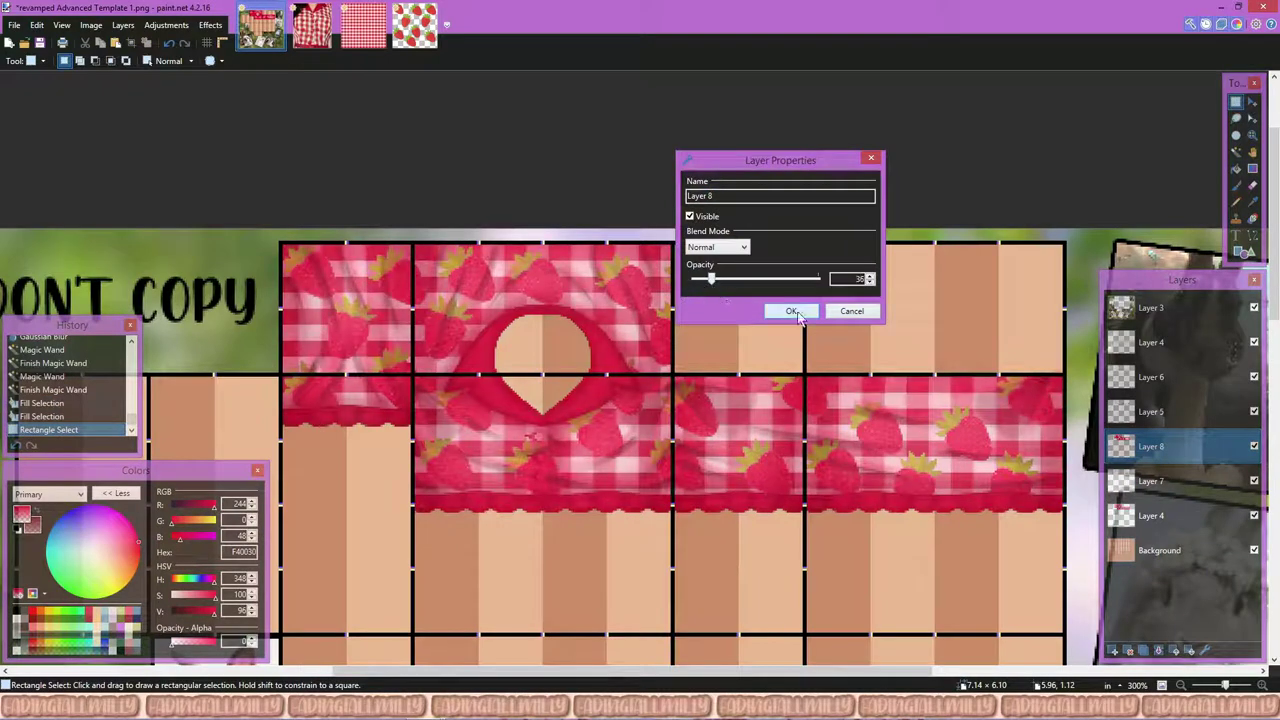
{"action": "left_click", "coordinate": [791, 311]}
Step: Check the opacity of Layer 7 and reduce the opacity of Layer 8 to about 18
{"action": "key", "text": "alt+Page_Down"}
{"action": "key", "text": "F4"}
{"action": "left_click", "coordinate": [650, 420]}
{"action": "key", "text": "alt+Page_Up"}
{"action": "key", "text": "F4"}
{"action": "left_click_drag", "start_coordinate": [677, 388], "coordinate": [565, 390]}
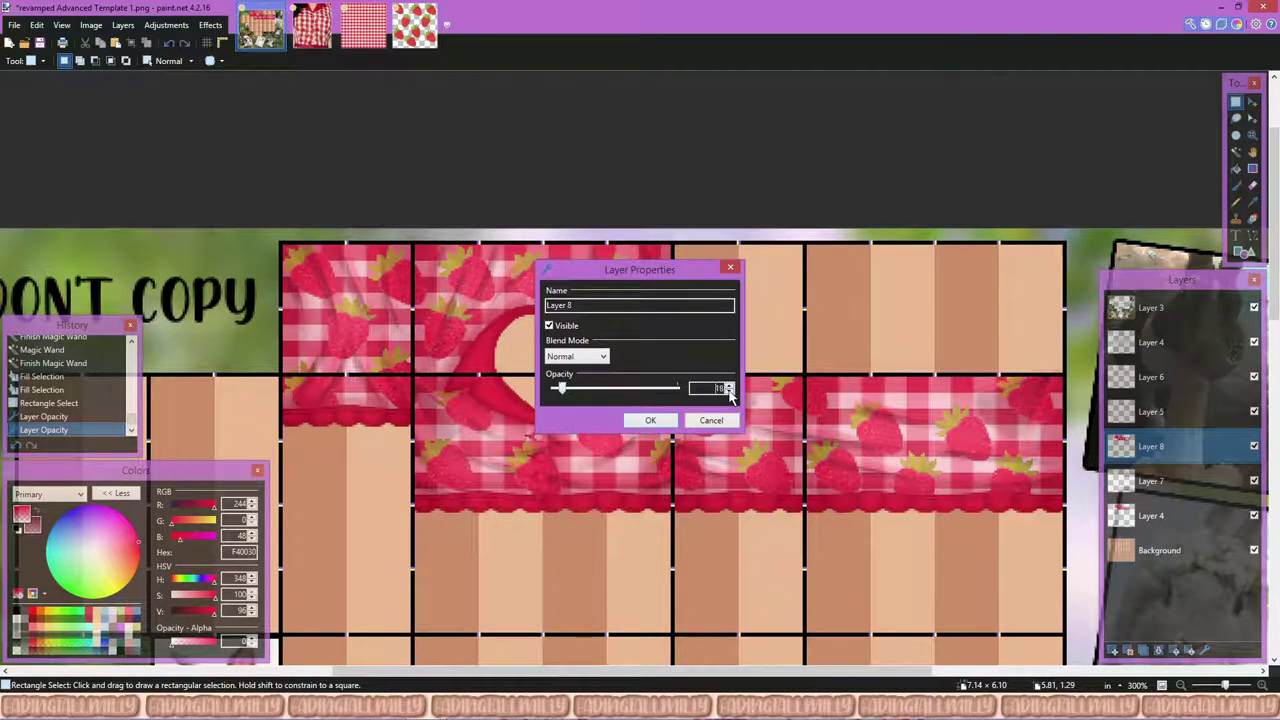
{"action": "left_click", "coordinate": [650, 420]}
Step: Adjust the opacity of Layer 7, and merge Layers 7 and 8 down into the clothing layer
{"action": "key", "text": "alt+Page_Down"}
{"action": "key", "text": "F4"}
{"action": "left_click_drag", "start_coordinate": [677, 388], "coordinate": [580, 393]}
{"action": "key", "text": "Escape"}
{"action": "key", "text": "ctrl+m"}
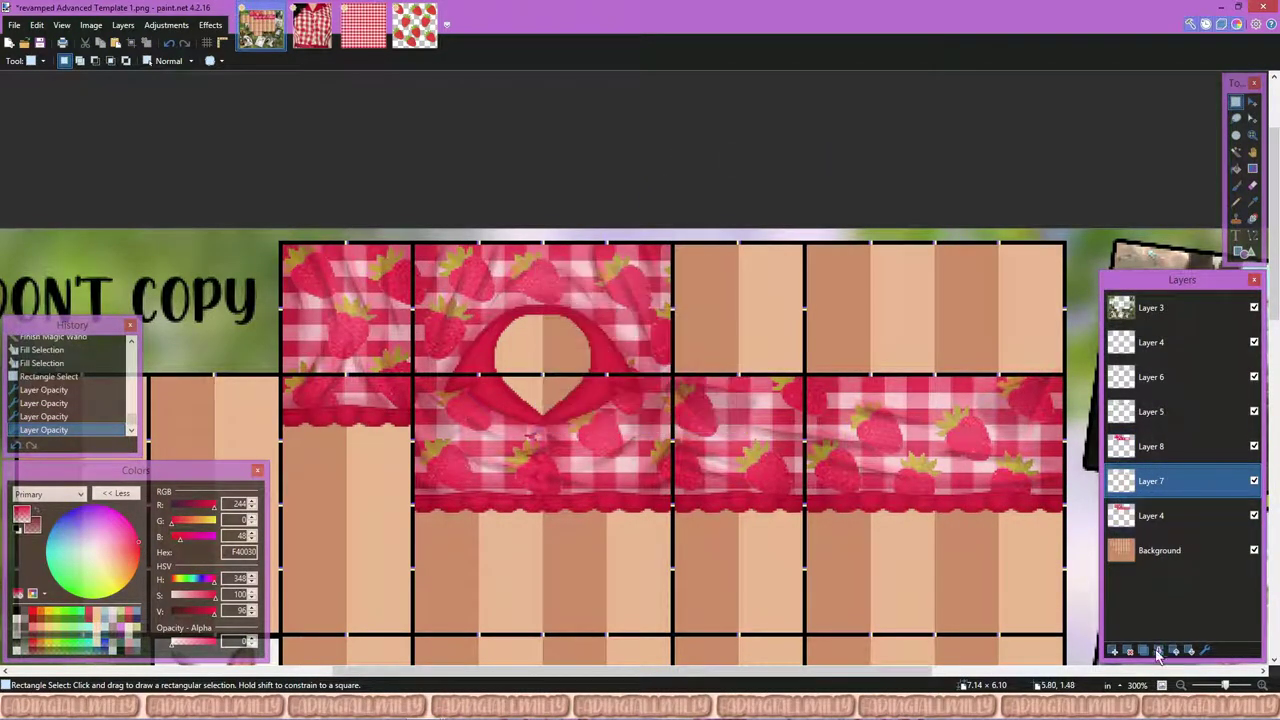
{"action": "key", "text": "alt+Page_Up"}
{"action": "key", "text": "ctrl+m"}
Step: Adjust the opacity of the fold shading on Layer 5, Layer 6 and the upper Layer 4
{"action": "key", "text": "alt+Page_Up"}
{"action": "key", "text": "F4"}
{"action": "left_click_drag", "start_coordinate": [677, 388], "coordinate": [734, 398]}
{"action": "left_click", "coordinate": [650, 420]}
{"action": "key", "text": "alt+Page_Up"}
{"action": "key", "text": "F4"}
{"action": "left_click", "coordinate": [650, 420]}
{"action": "key", "text": "alt+Page_Up"}
{"action": "key", "text": "F4"}
{"action": "left_click", "coordinate": [650, 420]}
Step: Set the opacity of the upper Layer 4 to 149
{"action": "key", "text": "ctrl+b"}
{"action": "scroll", "coordinate": [600, 342], "scroll_direction": "up", "scroll_amount": 2}
{"action": "key", "text": "F4"}
{"action": "left_click", "coordinate": [660, 422]}
{"action": "key", "text": "alt+Page_Down"}
{"action": "key", "text": "alt+Page_Down"}
{"action": "key", "text": "F4"}
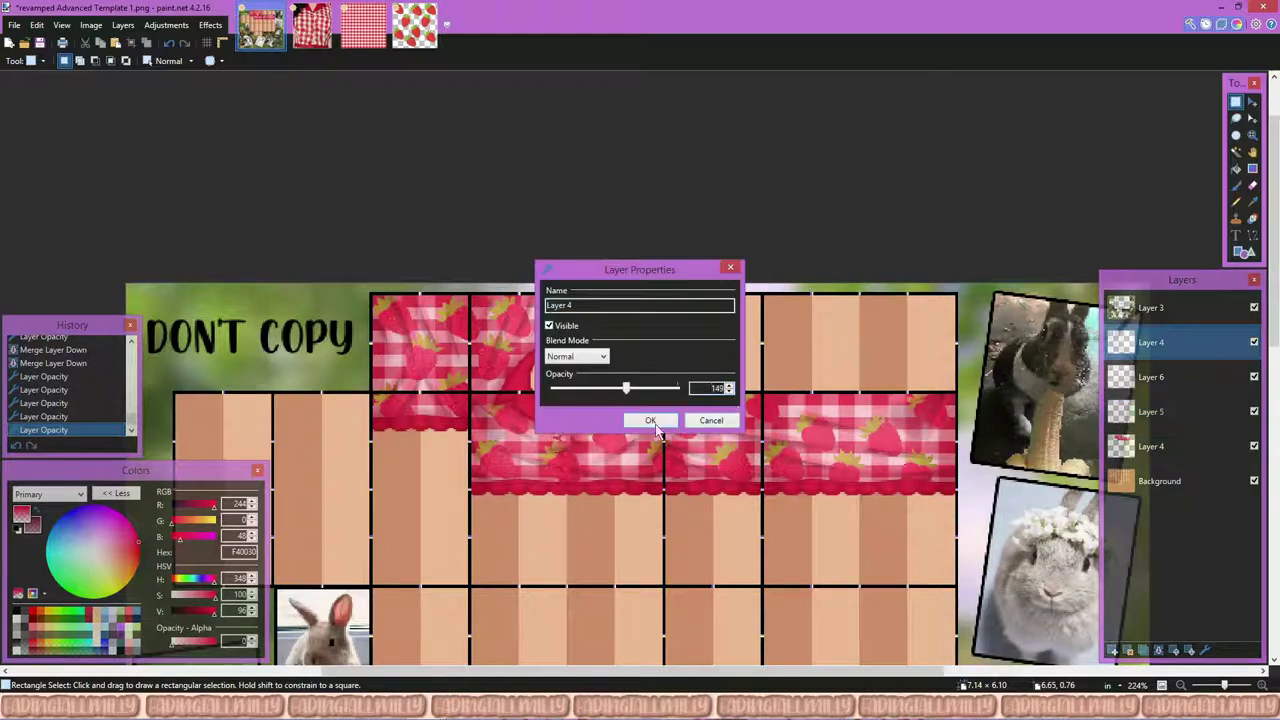
{"action": "key", "text": "Escape"}
Step: Merge the upper Layer 4, Layer 6 and Layer 5 down into the clothing layer
{"action": "key", "text": "ctrl+minus"}
{"action": "left_click", "coordinate": [1159, 649]}
{"action": "left_click", "coordinate": [1159, 649]}
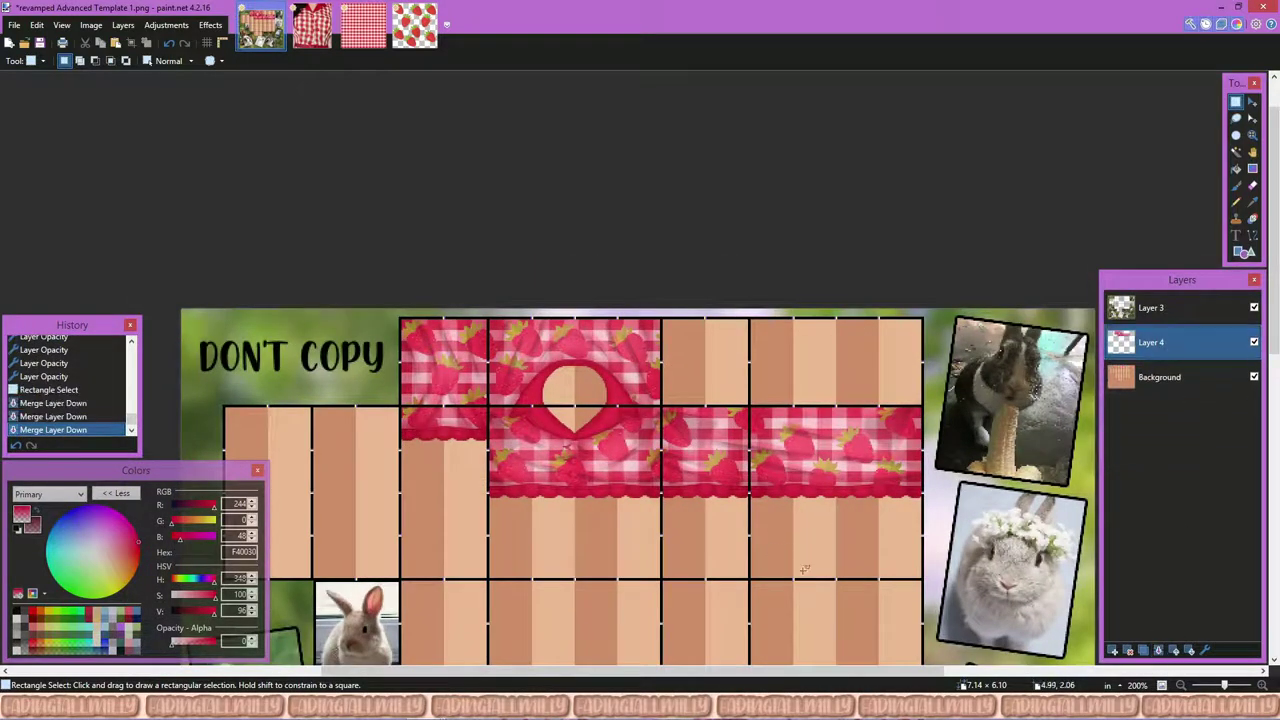
Step: Add a new layer above the clothing and set up the Paintbrush with a width of 2 and the dark red colour 661520
{"action": "key", "text": "ctrl+shift+n"}
{"action": "left_click", "coordinate": [183, 612]}
{"action": "key", "text": "b"}
{"action": "key", "text": "ctrl+plus"}
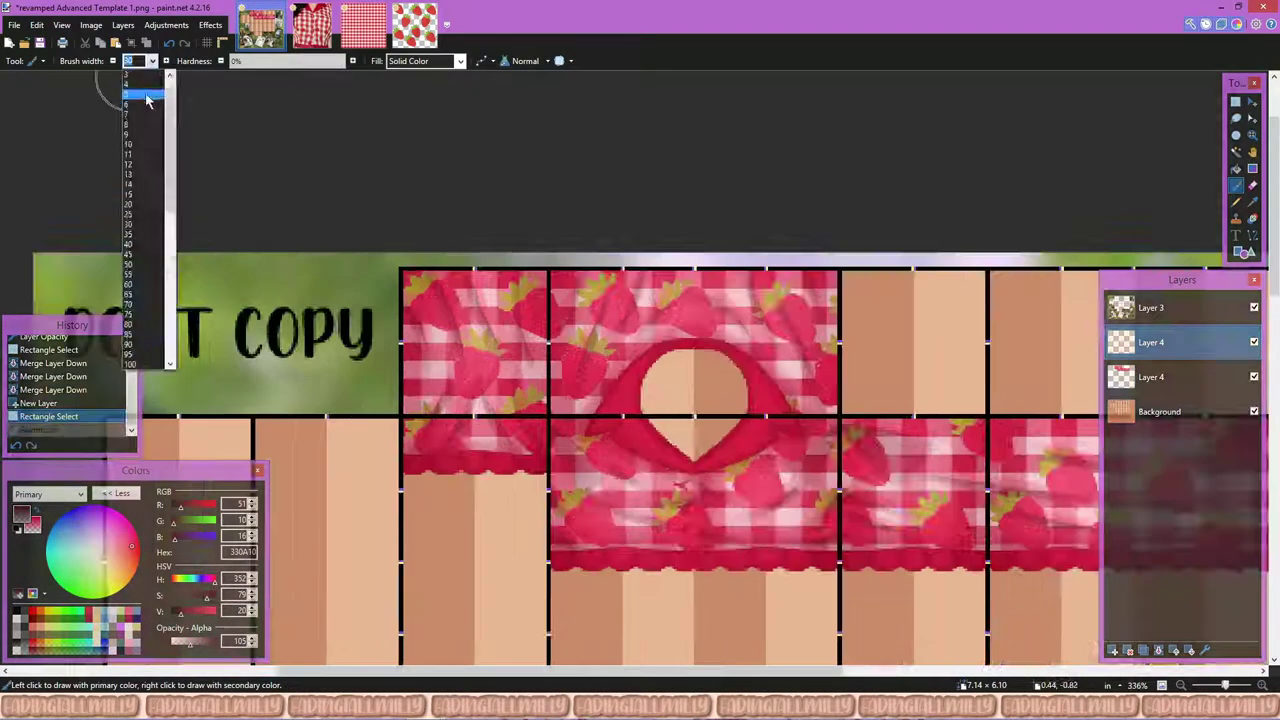
{"action": "scroll", "coordinate": [414, 352], "scroll_direction": "up", "scroll_amount": 5}
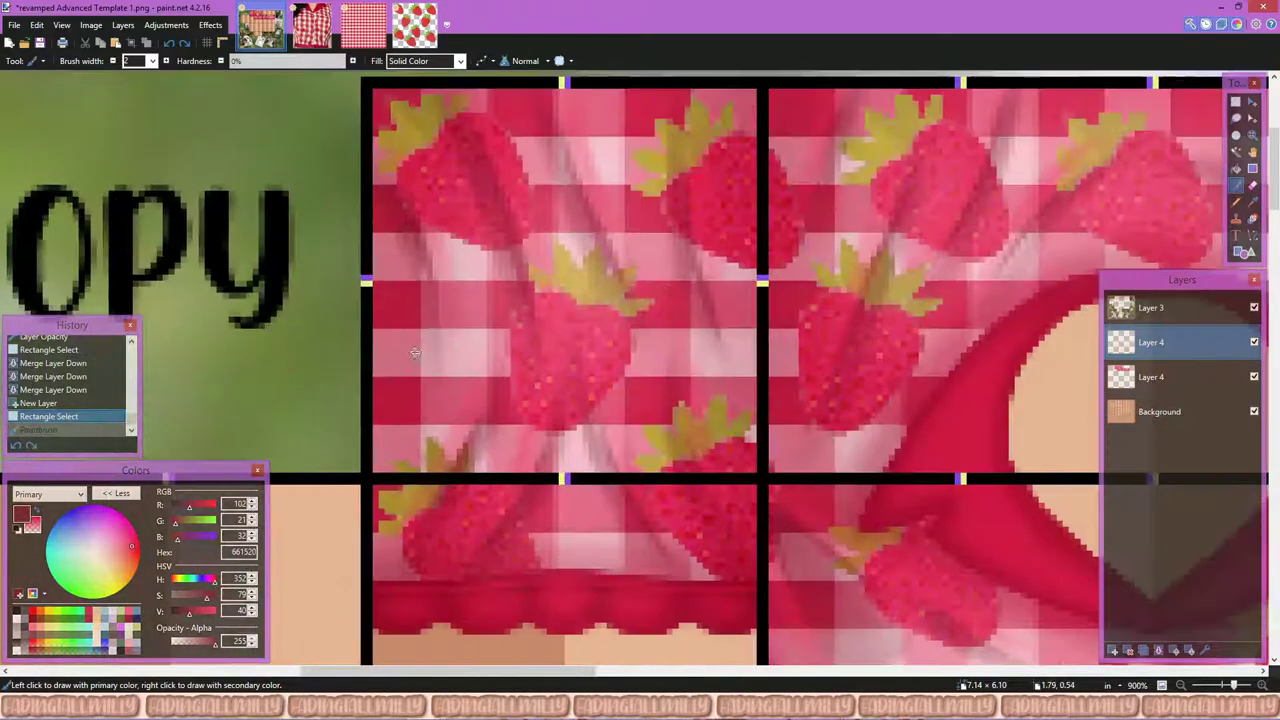
Step: Paint dark red fold strokes down the upper-left side panel of the top
{"action": "left_click_drag", "start_coordinate": [390, 296], "coordinate": [395, 390]}
{"action": "mouse_move", "coordinate": [475, 165]}
{"action": "left_mouse_down"}
{"action": "mouse_move", "coordinate": [445, 330]}
{"action": "mouse_move", "coordinate": [455, 425]}
{"action": "left_mouse_up"}
{"action": "left_click_drag", "start_coordinate": [526, 145], "coordinate": [586, 330]}
{"action": "left_click_drag", "start_coordinate": [601, 145], "coordinate": [666, 335]}
{"action": "left_click_drag", "start_coordinate": [706, 140], "coordinate": [756, 310]}
{"action": "left_click_drag", "start_coordinate": [634, 380], "coordinate": [690, 550]}
{"action": "left_click_drag", "start_coordinate": [706, 360], "coordinate": [746, 472]}
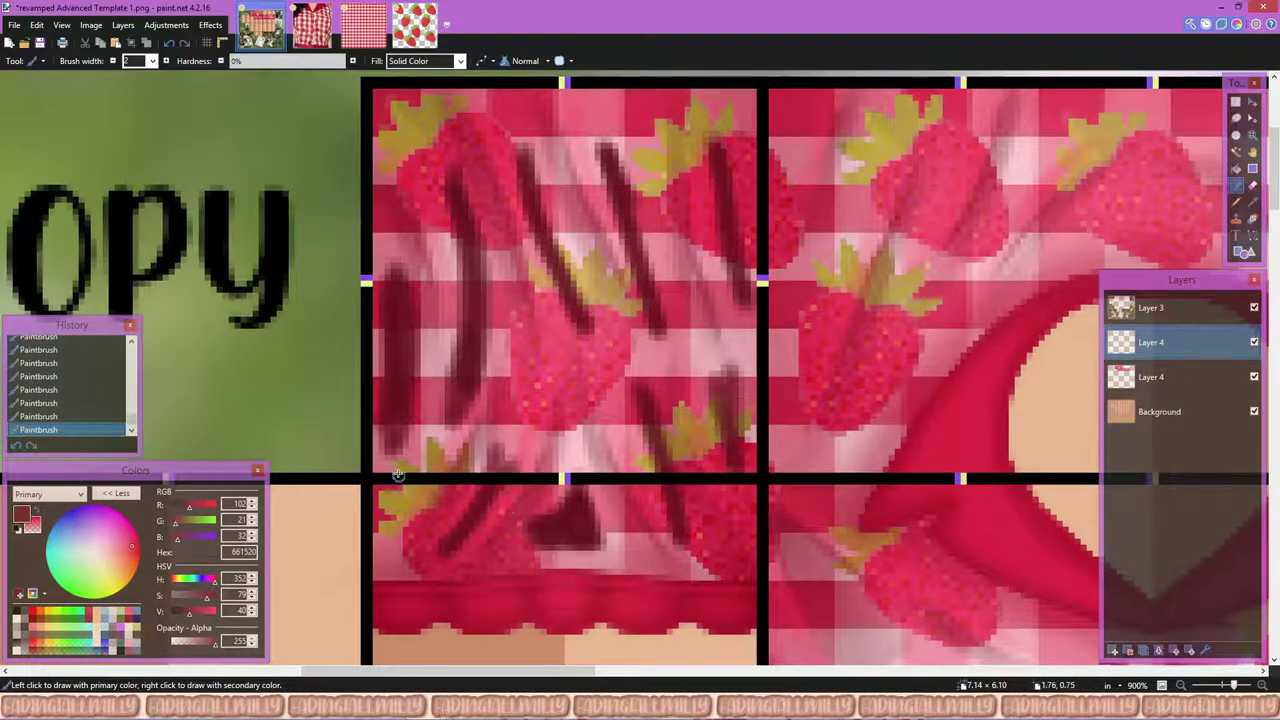
Step: Undo the last stroke and paint slanted dark red fold strokes on the upper-left part of the front torso
{"action": "scroll", "coordinate": [438, 337], "scroll_direction": "down", "scroll_amount": 1}
{"action": "key", "text": "ctrl+z"}
{"action": "left_click_drag", "start_coordinate": [605, 210], "coordinate": [520, 510]}
{"action": "mouse_move", "coordinate": [640, 185]}
{"action": "left_mouse_down"}
{"action": "mouse_move", "coordinate": [565, 370]}
{"action": "mouse_move", "coordinate": [686, 466]}
{"action": "left_mouse_up"}
Step: Paint curved dark red fold strokes across the left half of the lower front torso
{"action": "scroll", "coordinate": [500, 395], "scroll_direction": "down", "scroll_amount": 3}
{"action": "scroll", "coordinate": [565, 403], "scroll_direction": "up", "scroll_amount": 1}
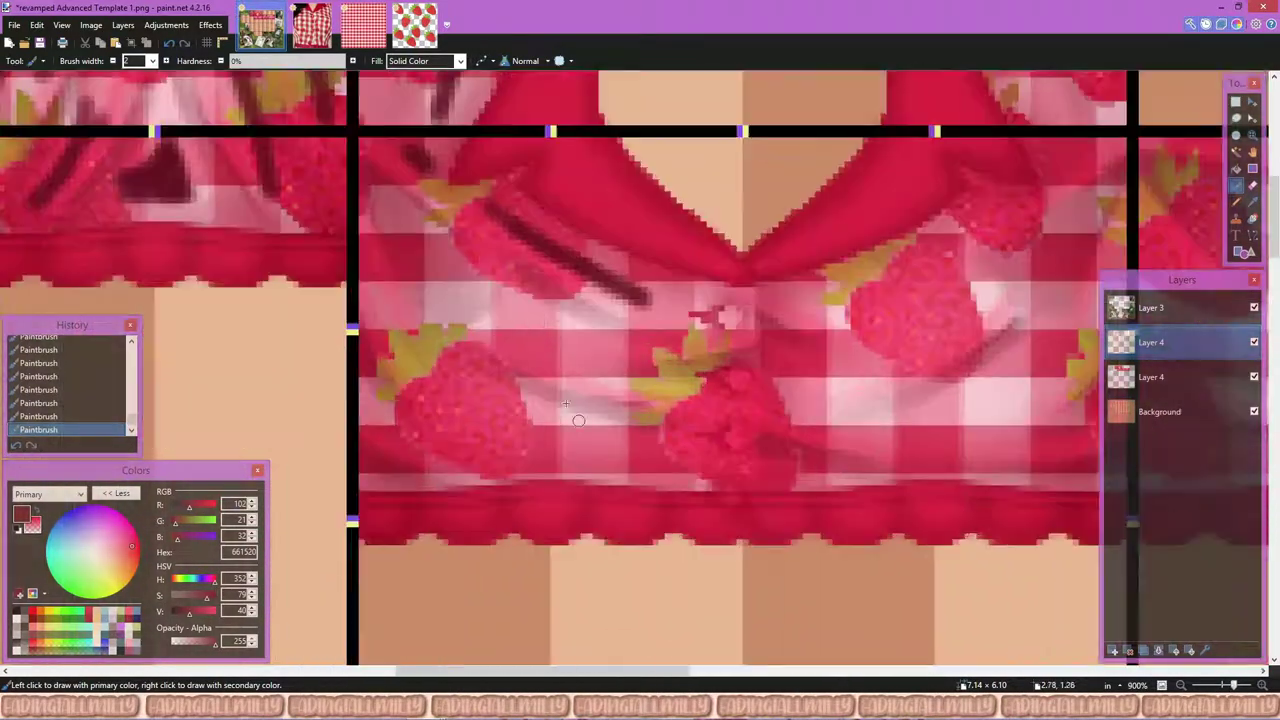
{"action": "left_click_drag", "start_coordinate": [470, 398], "coordinate": [718, 478]}
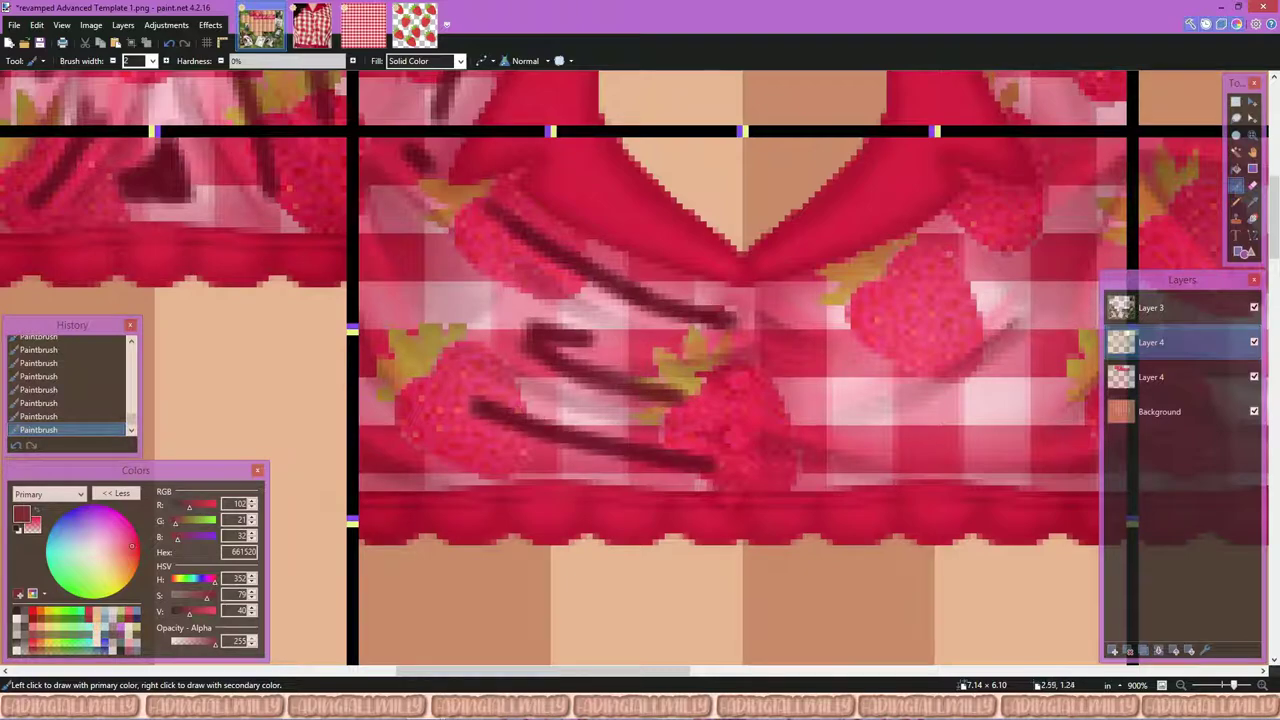
{"action": "left_click_drag", "start_coordinate": [366, 400], "coordinate": [478, 446]}
Step: Paint curved dark red fold strokes across the right half of the lower front torso
{"action": "scroll", "coordinate": [420, 420], "scroll_direction": "down", "scroll_amount": 2}
{"action": "scroll", "coordinate": [720, 300], "scroll_direction": "up", "scroll_amount": 2}
{"action": "left_click_drag", "start_coordinate": [720, 298], "coordinate": [562, 319]}
{"action": "left_click_drag", "start_coordinate": [868, 318], "coordinate": [652, 470]}
{"action": "left_click_drag", "start_coordinate": [732, 468], "coordinate": [877, 423]}
{"action": "scroll", "coordinate": [860, 491], "scroll_direction": "up", "scroll_amount": 1}
{"action": "left_click_drag", "start_coordinate": [688, 330], "coordinate": [562, 396]}
{"action": "scroll", "coordinate": [620, 380], "scroll_direction": "down", "scroll_amount": 3}
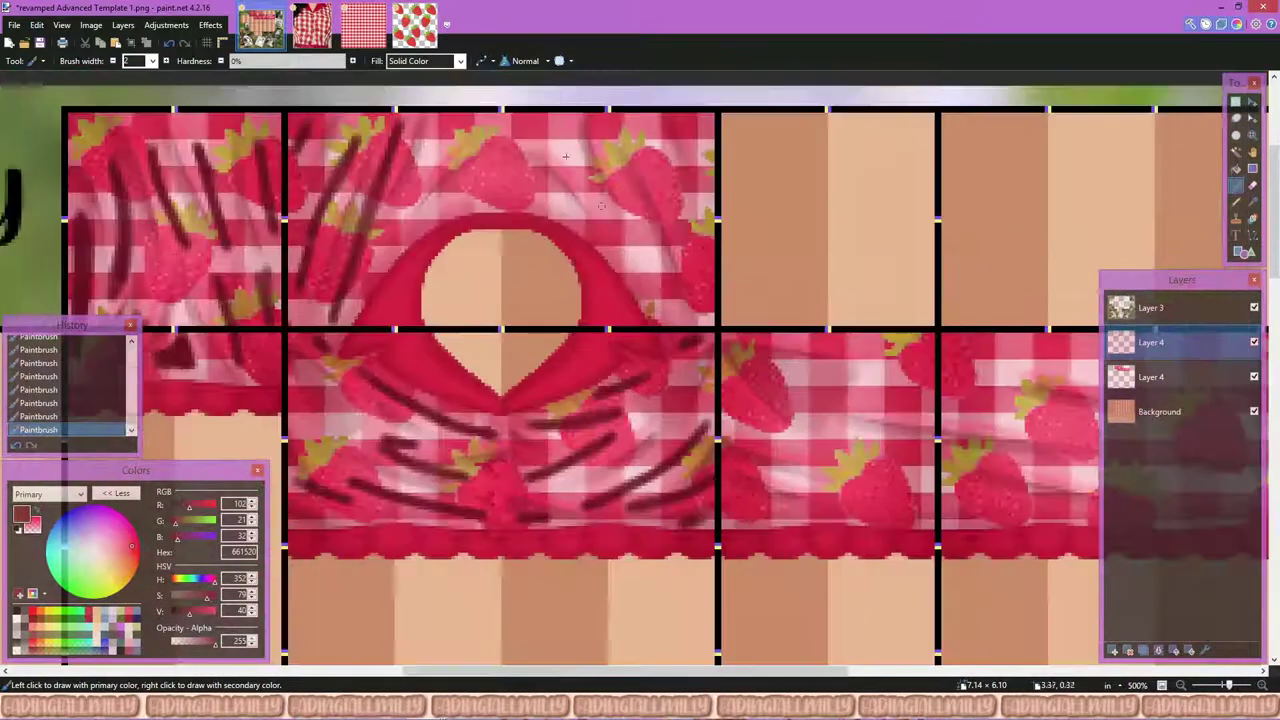
Step: Paint a slanted fold stroke and a solid dark red triangular shadow above the neck opening
{"action": "scroll", "coordinate": [450, 220], "scroll_direction": "up", "scroll_amount": 3}
{"action": "left_click_drag", "start_coordinate": [482, 134], "coordinate": [356, 246]}
{"action": "left_click_drag", "start_coordinate": [450, 285], "coordinate": [605, 285]}
{"action": "left_click_drag", "start_coordinate": [480, 240], "coordinate": [545, 262]}
{"action": "key", "text": "f"}
{"action": "left_click", "coordinate": [560, 266]}
{"action": "key", "text": "ctrl+z"}
{"action": "key", "text": "b"}
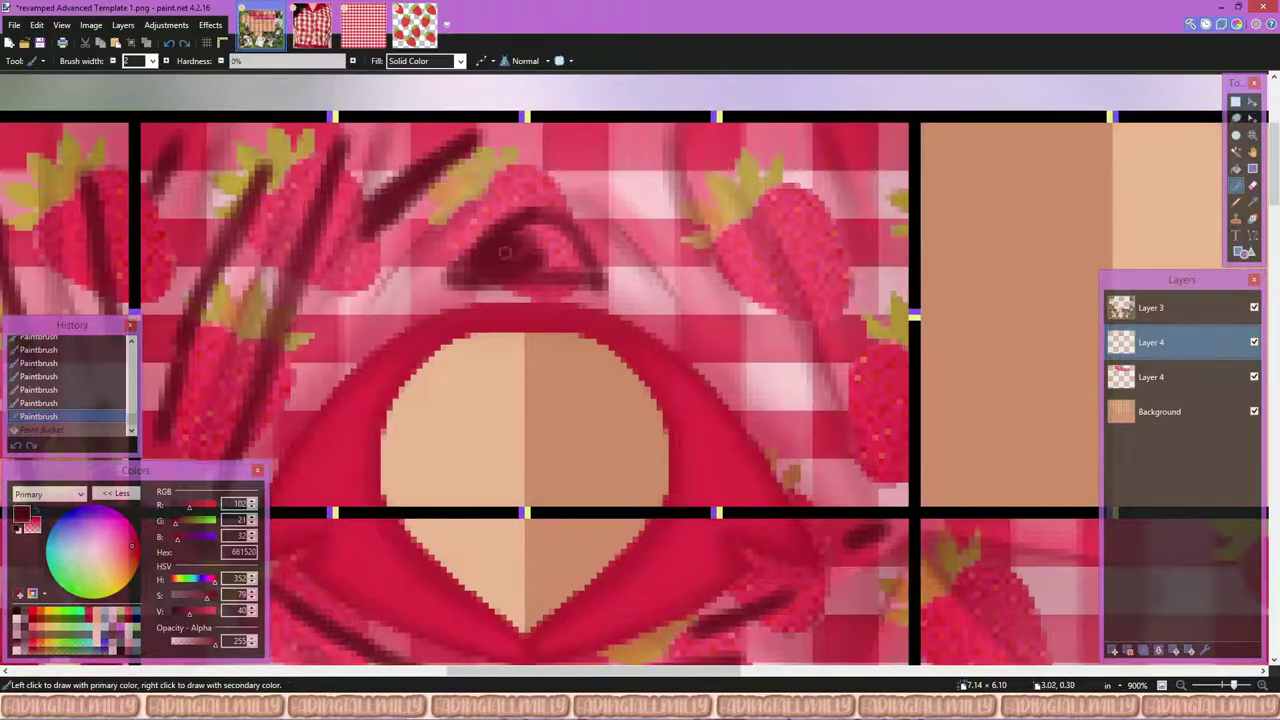
Step: Paint dark red fold strokes down the upper-right part of the front torso
{"action": "left_click_drag", "start_coordinate": [765, 313], "coordinate": [712, 140]}
{"action": "left_click_drag", "start_coordinate": [795, 145], "coordinate": [850, 345]}
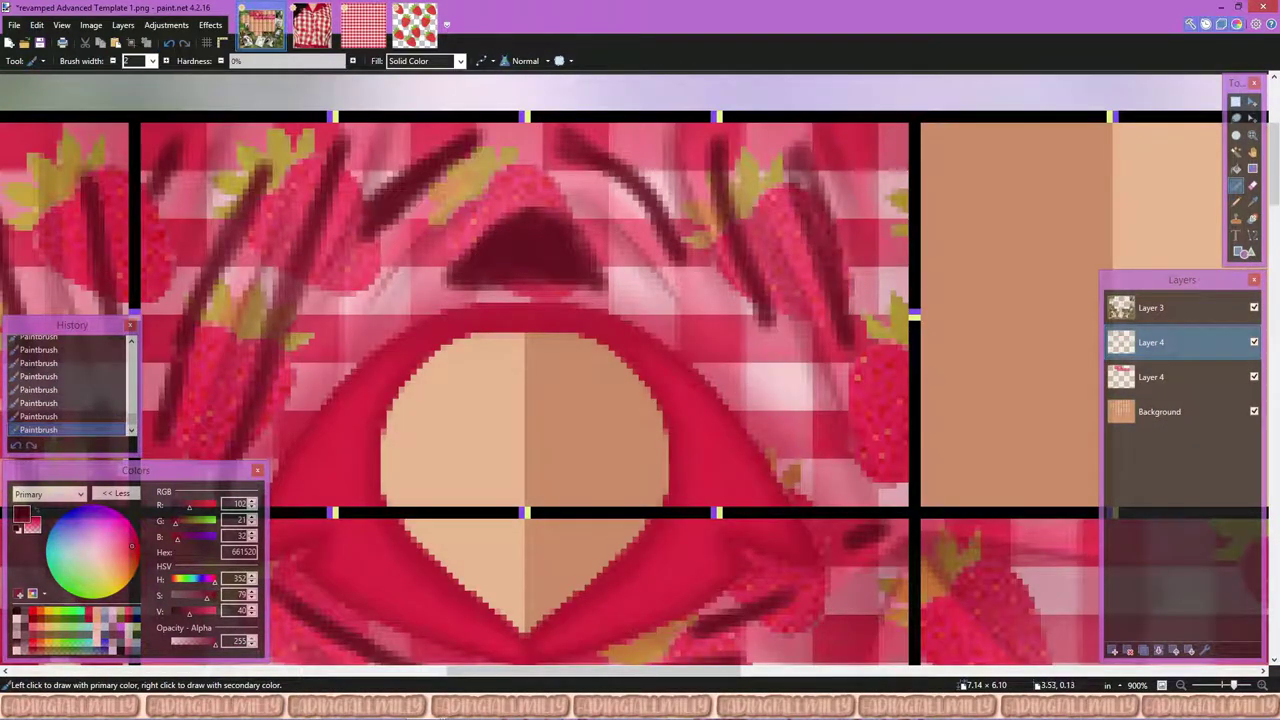
{"action": "left_click_drag", "start_coordinate": [880, 140], "coordinate": [890, 340]}
{"action": "left_click_drag", "start_coordinate": [720, 320], "coordinate": [832, 485]}
Step: Paint slanted dark red fold strokes across the side panel between the front torso and the back
{"action": "scroll", "coordinate": [885, 375], "scroll_direction": "down", "scroll_amount": 3}
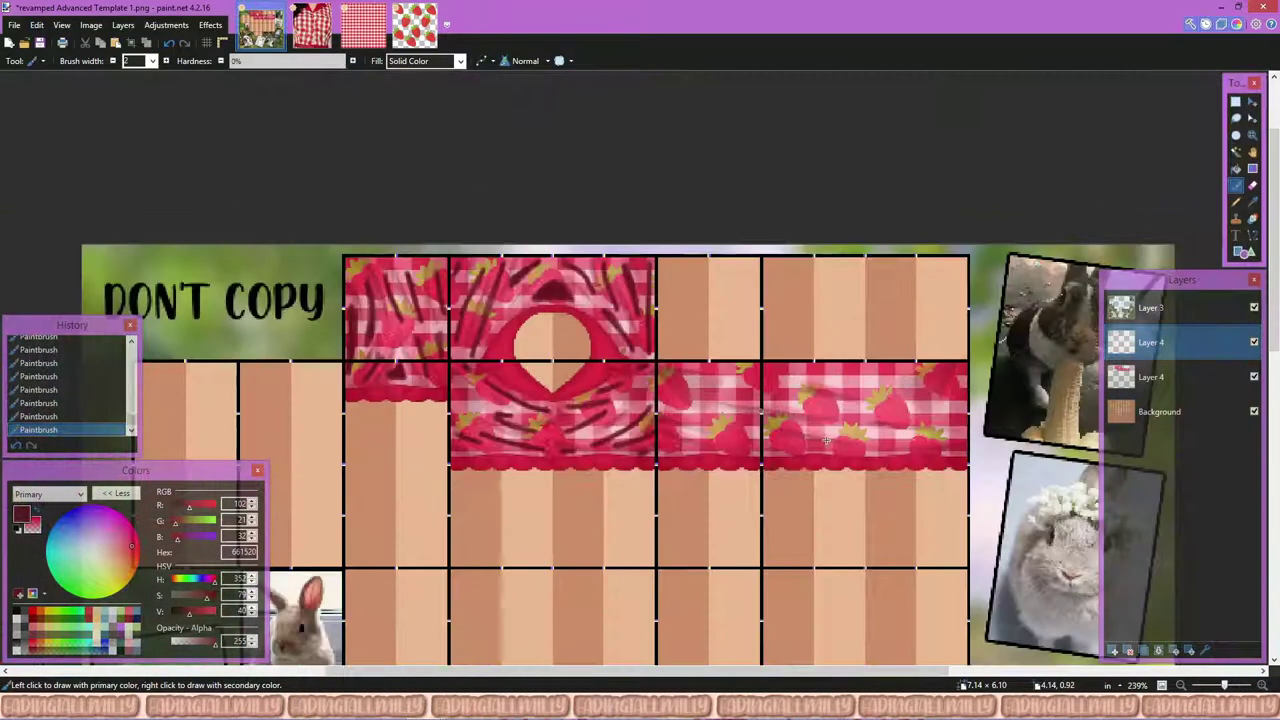
{"action": "scroll", "coordinate": [450, 330], "scroll_direction": "up", "scroll_amount": 3}
{"action": "scroll", "coordinate": [420, 335], "scroll_direction": "down", "scroll_amount": 1}
{"action": "scroll", "coordinate": [405, 333], "scroll_direction": "up", "scroll_amount": 1}
{"action": "left_click_drag", "start_coordinate": [375, 318], "coordinate": [632, 424]}
{"action": "left_click_drag", "start_coordinate": [440, 420], "coordinate": [634, 478]}
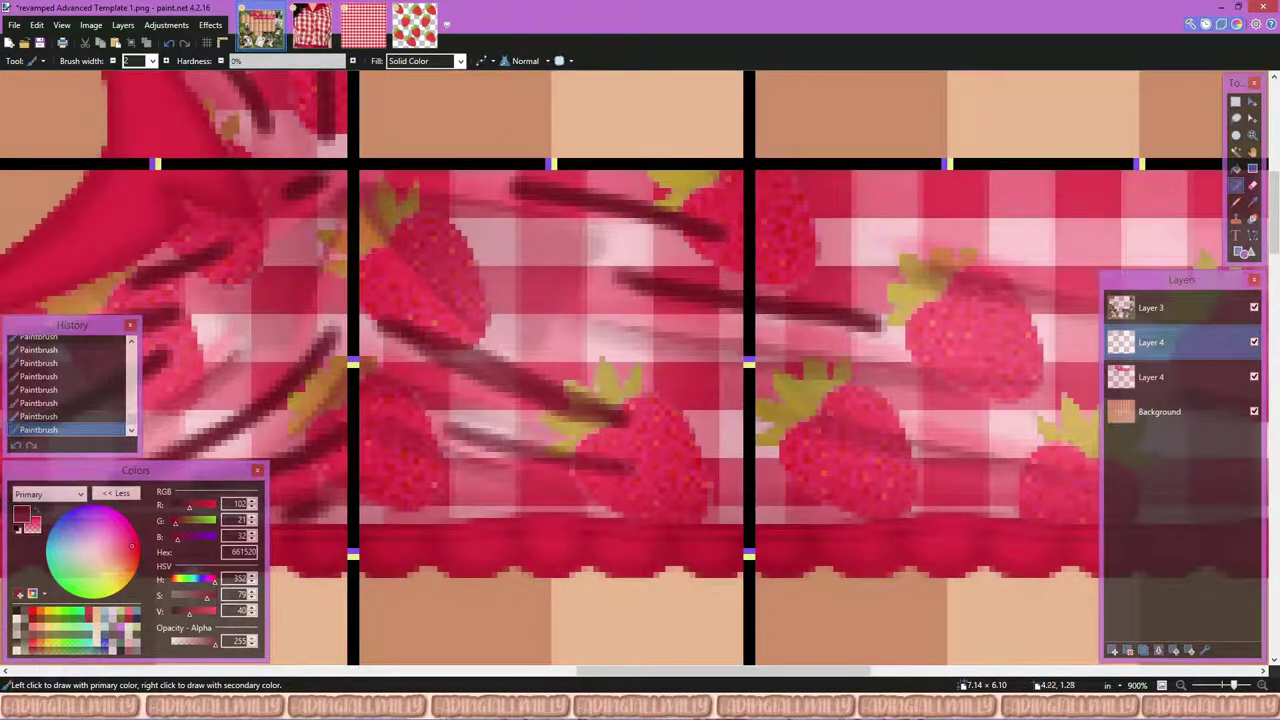
Step: Paint a solid dark red wedge-shaped shadow across the seam between the side panel and the back
{"action": "scroll", "coordinate": [460, 357], "scroll_direction": "down", "scroll_amount": 1}
{"action": "scroll", "coordinate": [478, 366], "scroll_direction": "up", "scroll_amount": 1}
{"action": "left_click_drag", "start_coordinate": [478, 370], "coordinate": [728, 451]}
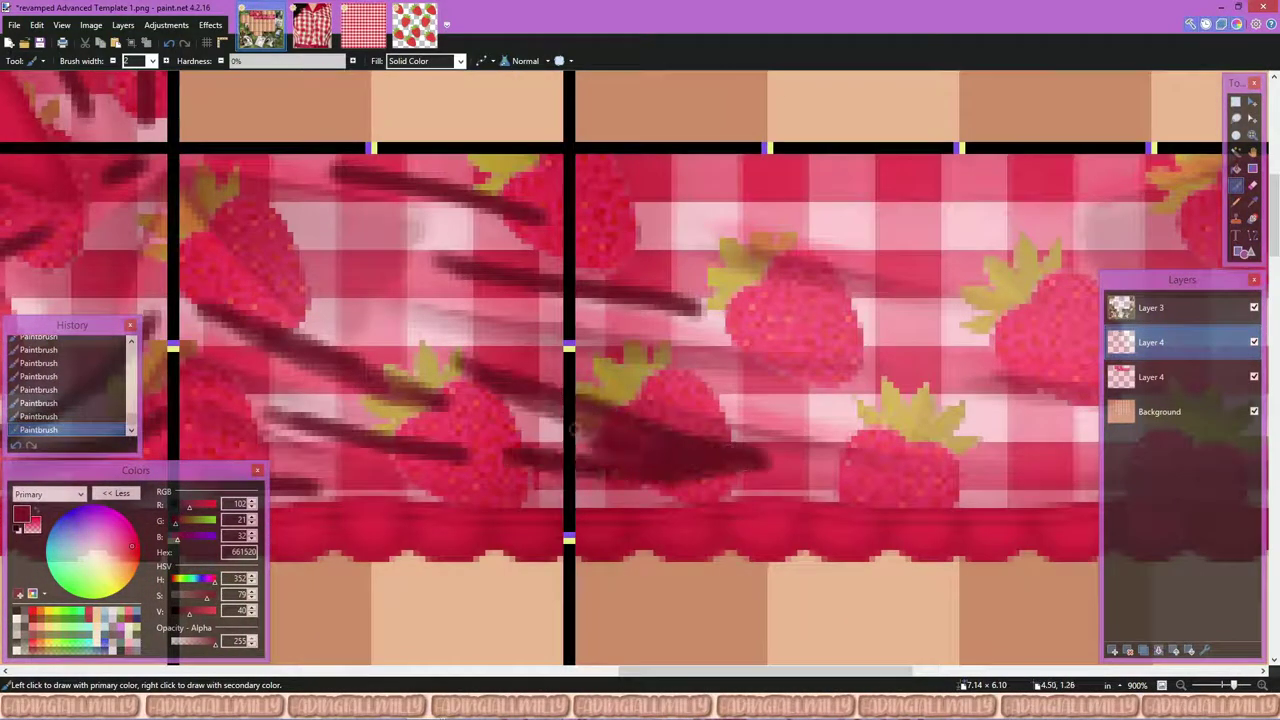
{"action": "scroll", "coordinate": [512, 392], "scroll_direction": "down", "scroll_amount": 3}
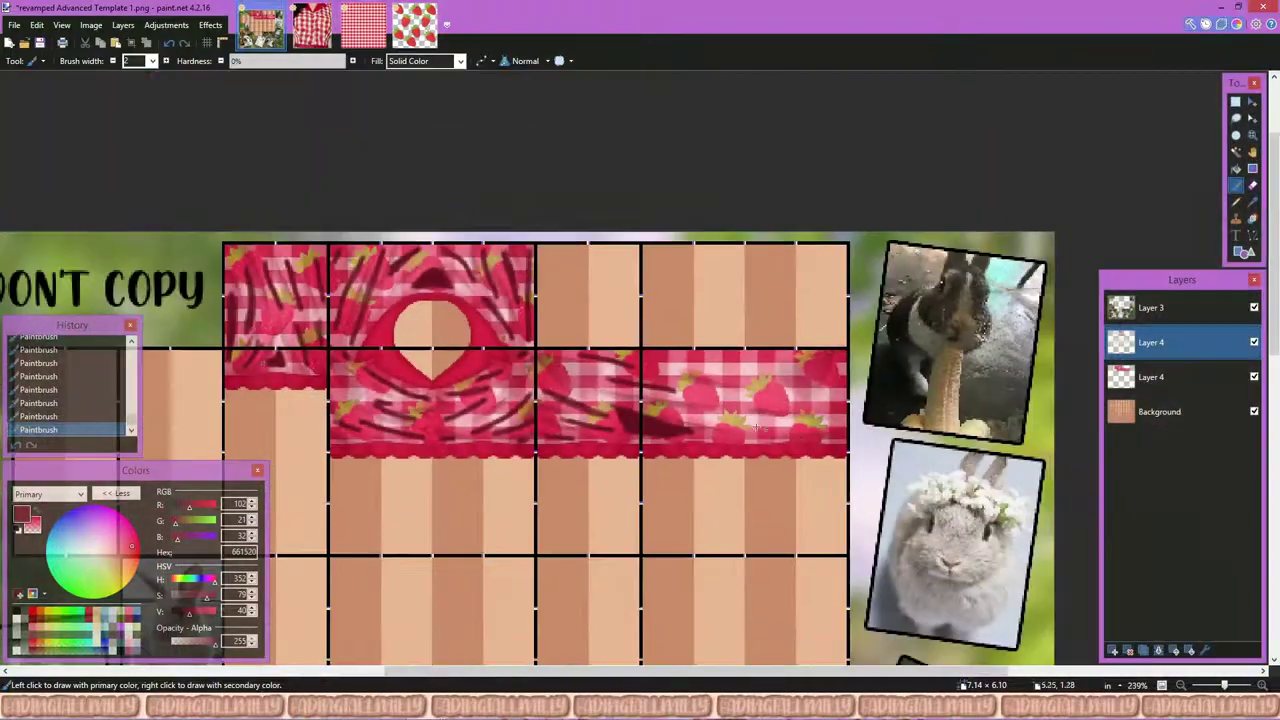
Step: Paint long dark red fold strokes across the back panel
{"action": "scroll", "coordinate": [361, 383], "scroll_direction": "up", "scroll_amount": 4}
{"action": "scroll", "coordinate": [402, 298], "scroll_direction": "down", "scroll_amount": 4}
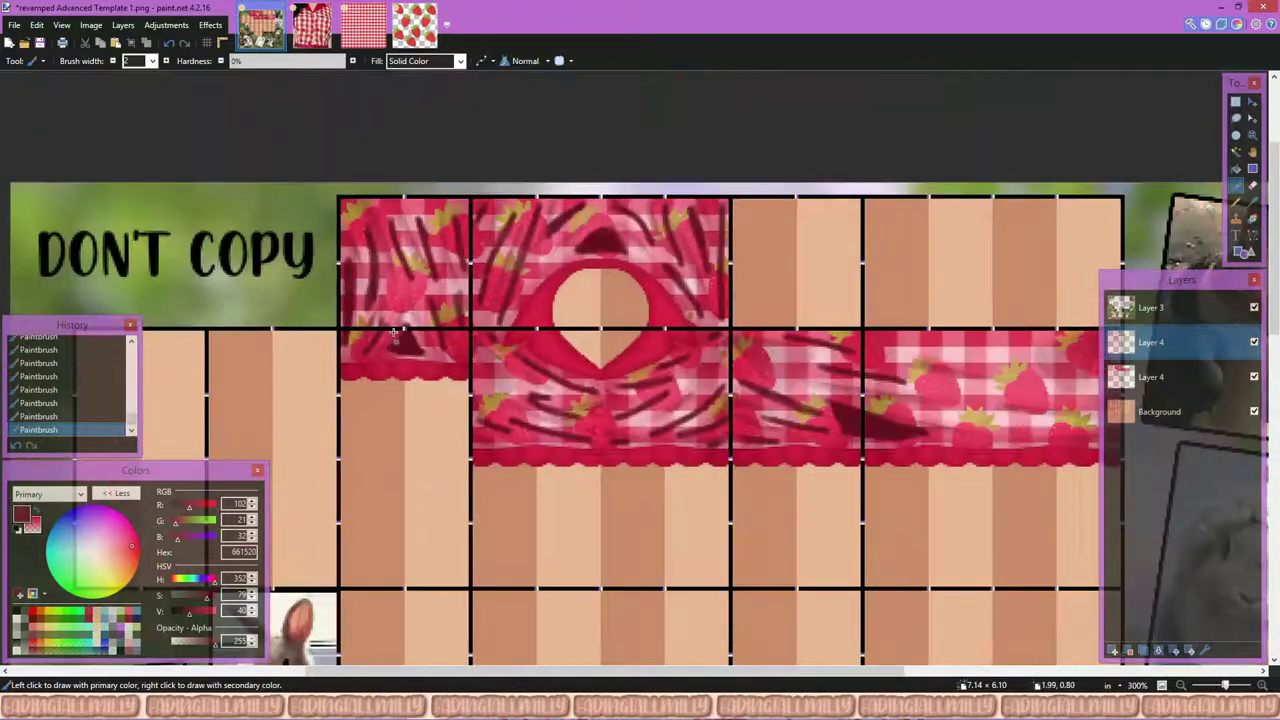
{"action": "scroll", "coordinate": [562, 455], "scroll_direction": "up", "scroll_amount": 4}
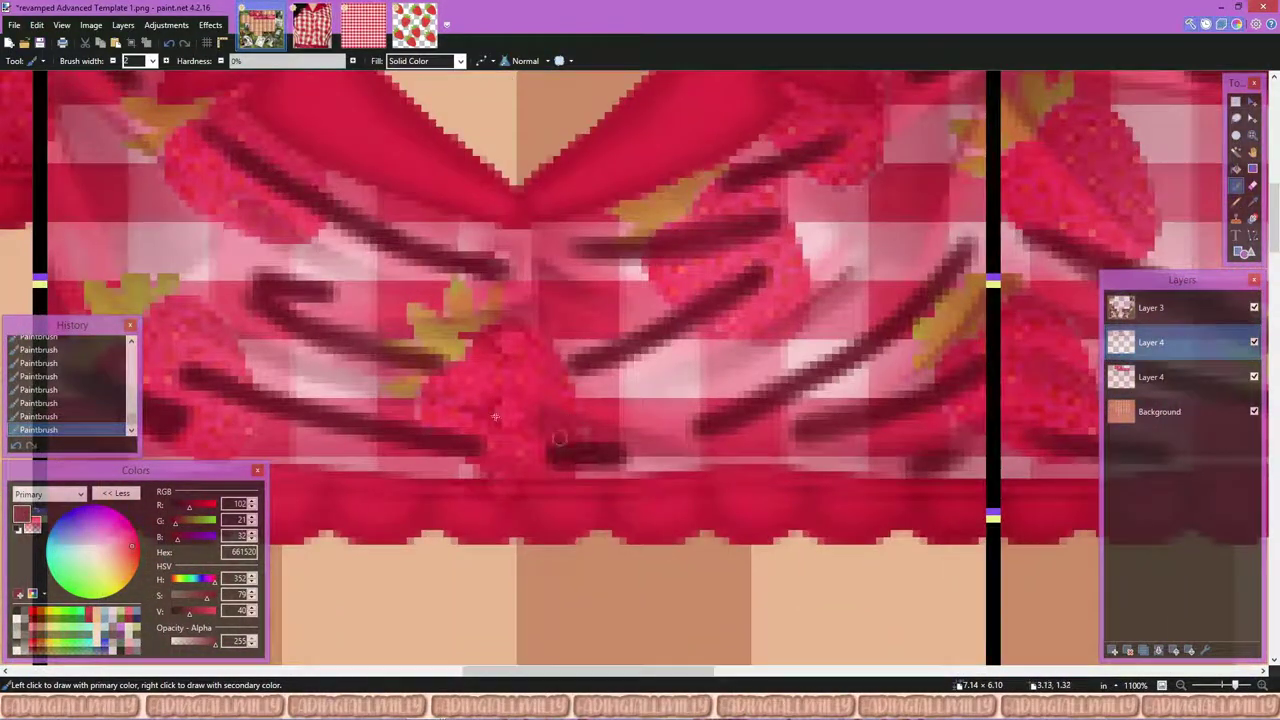
{"action": "scroll", "coordinate": [559, 437], "scroll_direction": "down", "scroll_amount": 4}
{"action": "scroll", "coordinate": [286, 272], "scroll_direction": "up", "scroll_amount": 4}
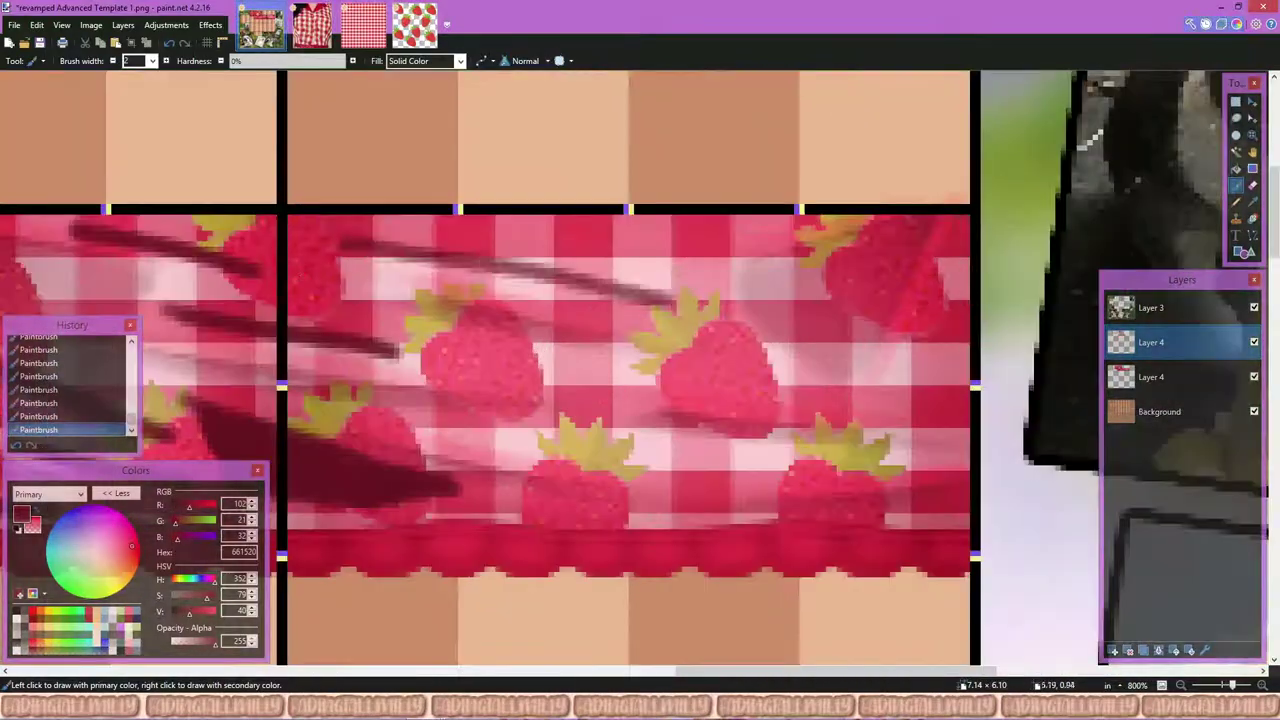
{"action": "left_click_drag", "start_coordinate": [345, 245], "coordinate": [670, 300]}
{"action": "left_click_drag", "start_coordinate": [520, 228], "coordinate": [705, 250]}
{"action": "left_click_drag", "start_coordinate": [450, 345], "coordinate": [775, 392]}
{"action": "left_click_drag", "start_coordinate": [415, 428], "coordinate": [800, 470]}
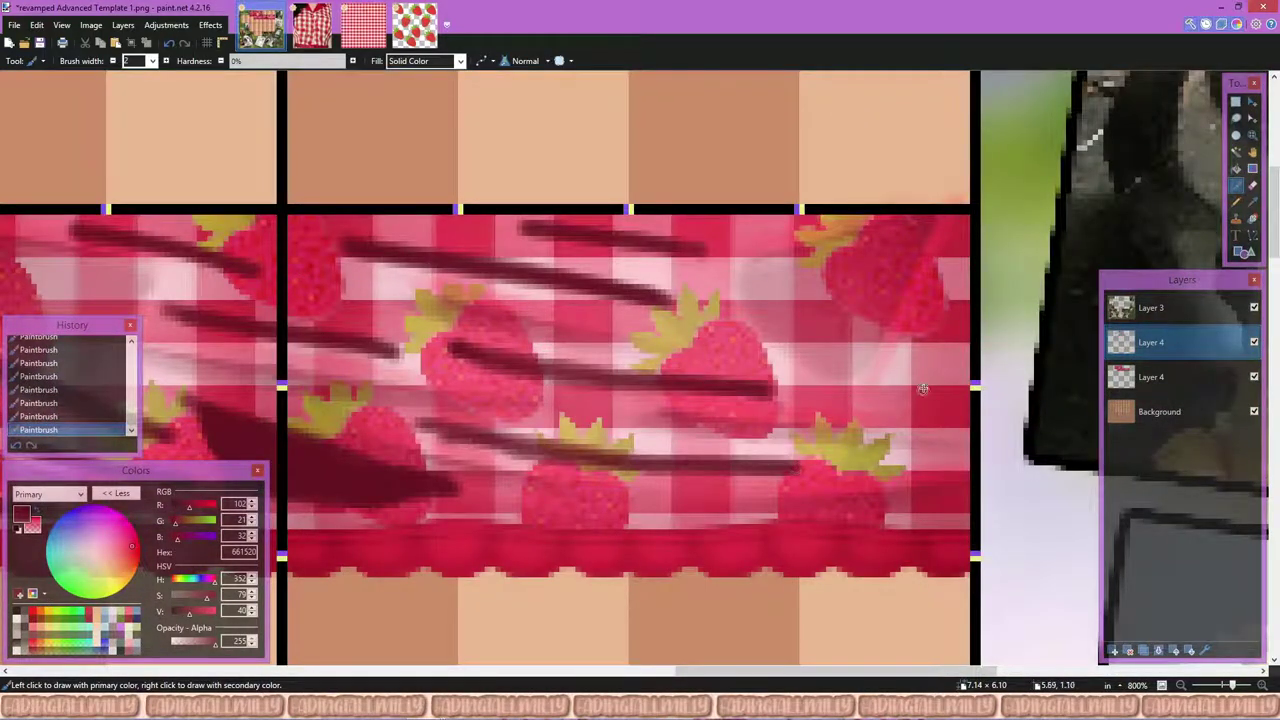
{"action": "scroll", "coordinate": [628, 390], "scroll_direction": "down", "scroll_amount": 4}
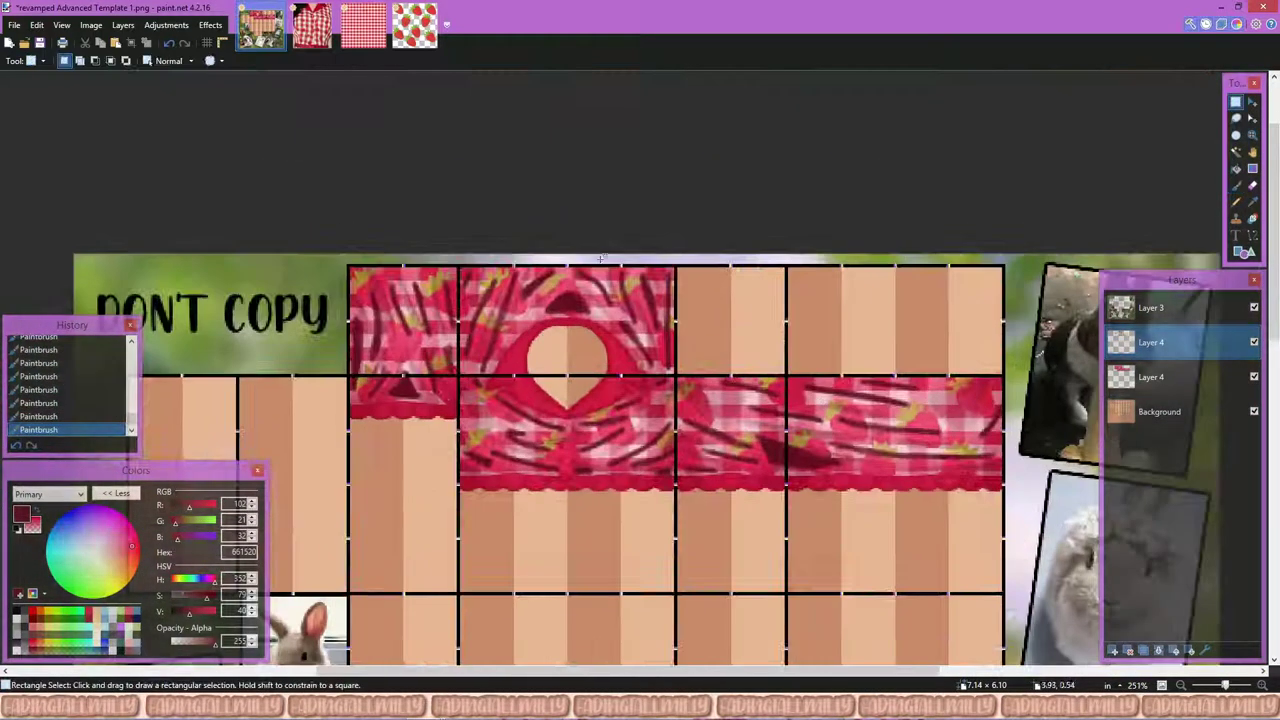
Step: Smudge the ends of the dark red fold strokes with a size 10 soft brush at 25% pressure, and apply the effect
{"action": "left_click", "coordinate": [210, 24]}
{"action": "left_click", "coordinate": [280, 271]}
{"action": "right_click", "coordinate": [588, 265]}
{"action": "left_click", "coordinate": [634, 391]}
{"action": "scroll", "coordinate": [1278, 247], "scroll_direction": "up", "scroll_amount": 1}
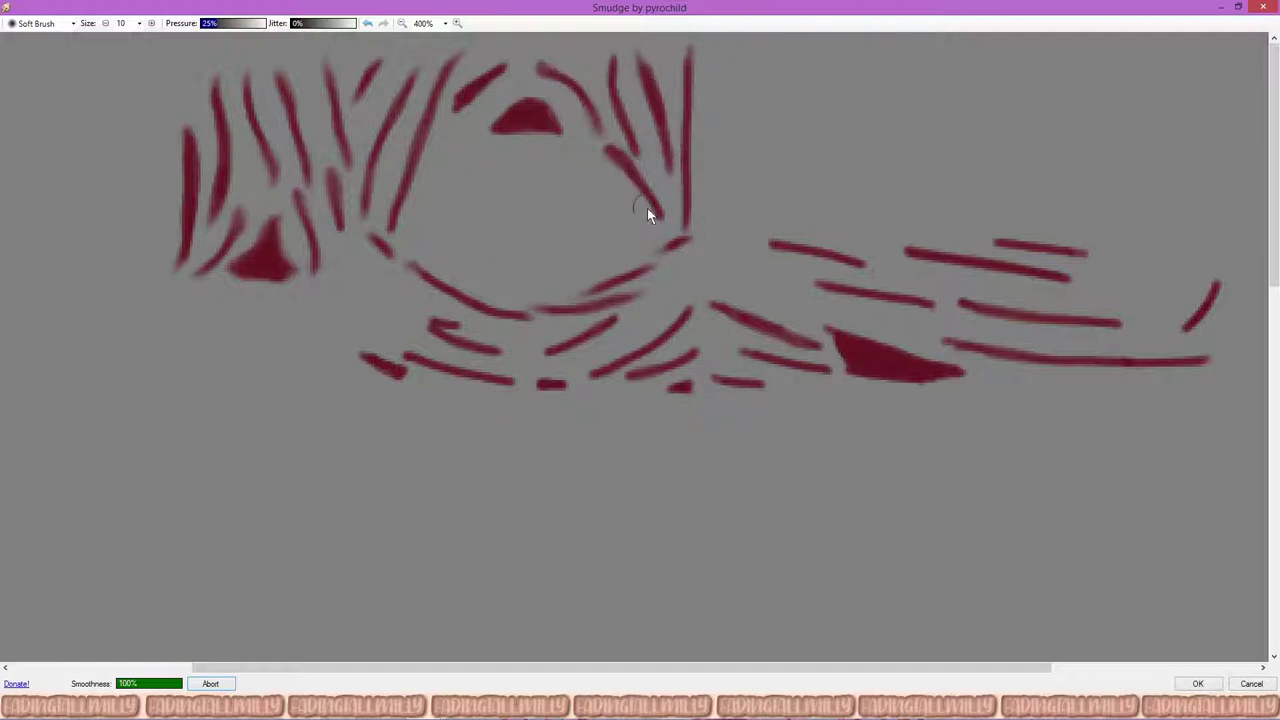
{"action": "left_click_drag", "start_coordinate": [521, 118], "coordinate": [549, 131]}
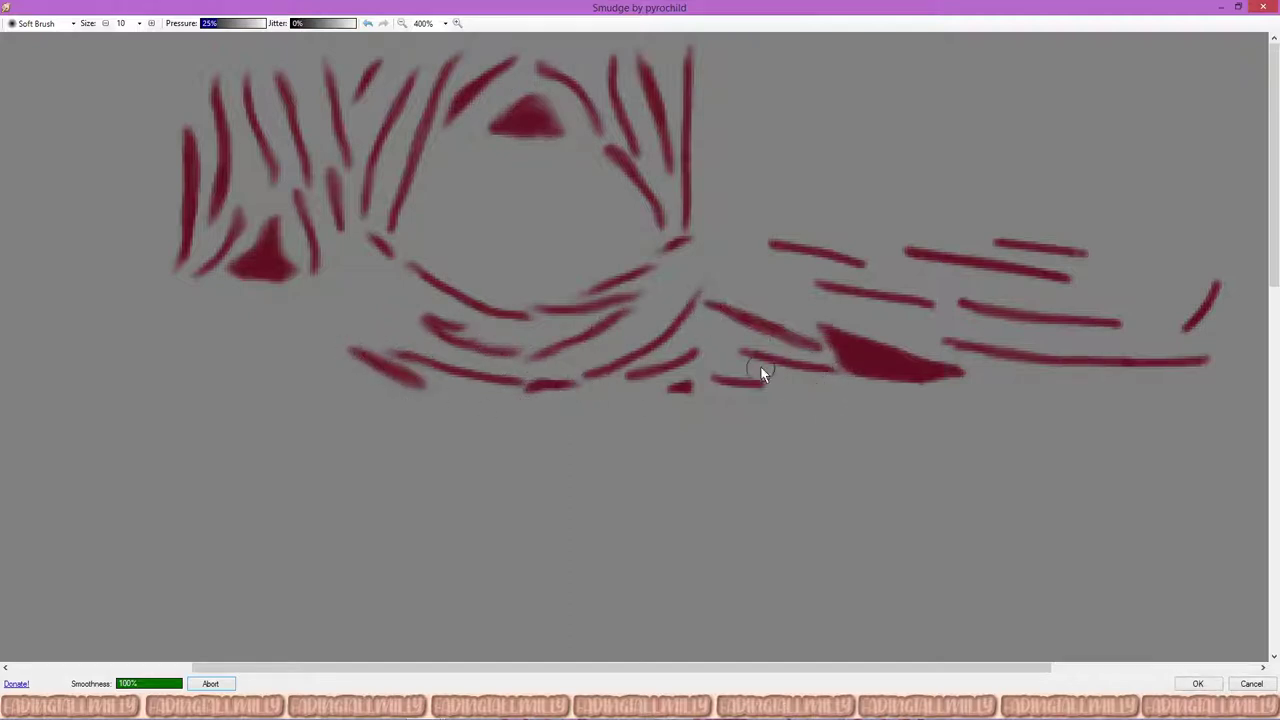
{"action": "scroll", "coordinate": [687, 393], "scroll_direction": "right", "scroll_amount": 3}
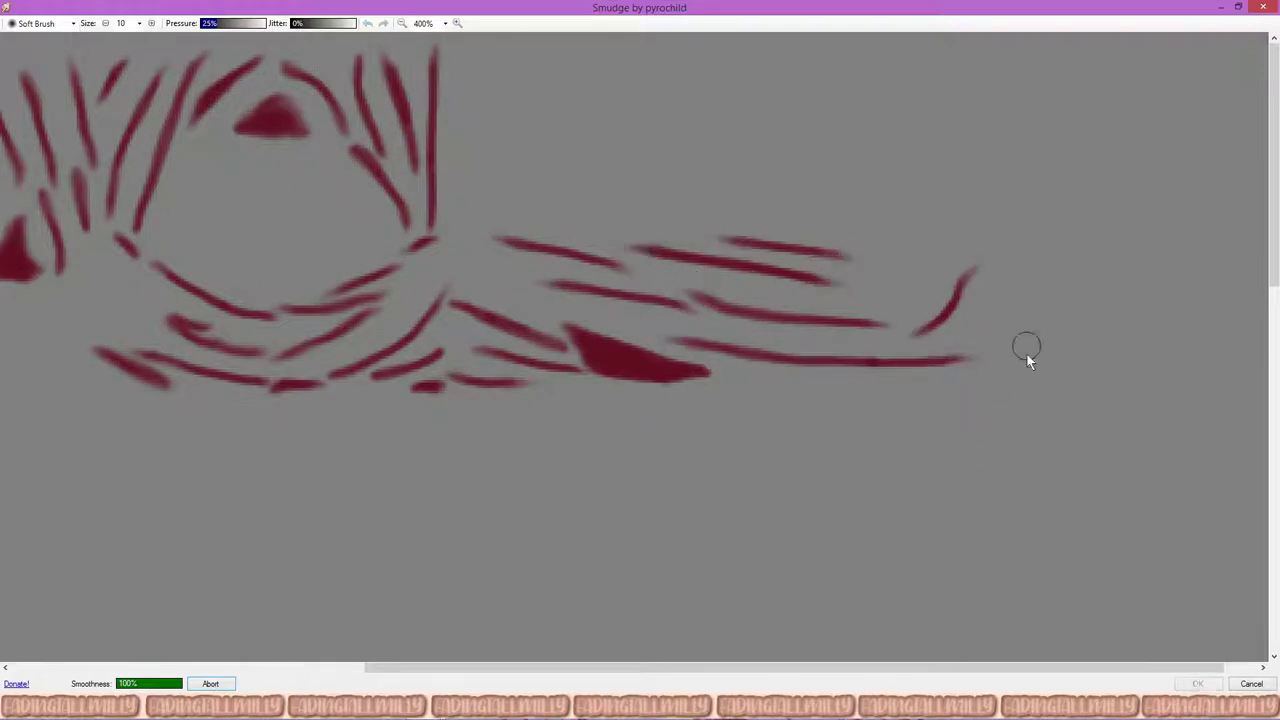
{"action": "key", "text": "Return"}
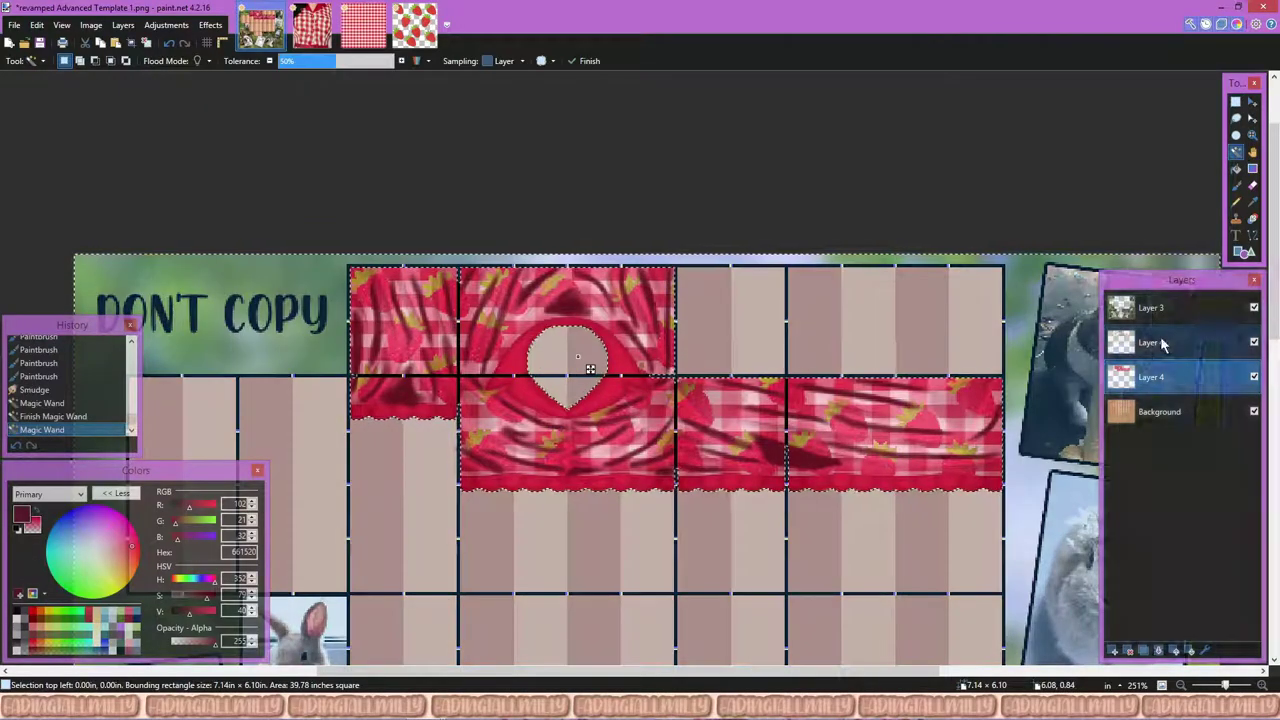
Step: Delete the smudged overspill outside the top from the upper Layer 4 and erase the shadow edges overlapping the ruffle trim
{"action": "left_click", "coordinate": [1162, 344]}
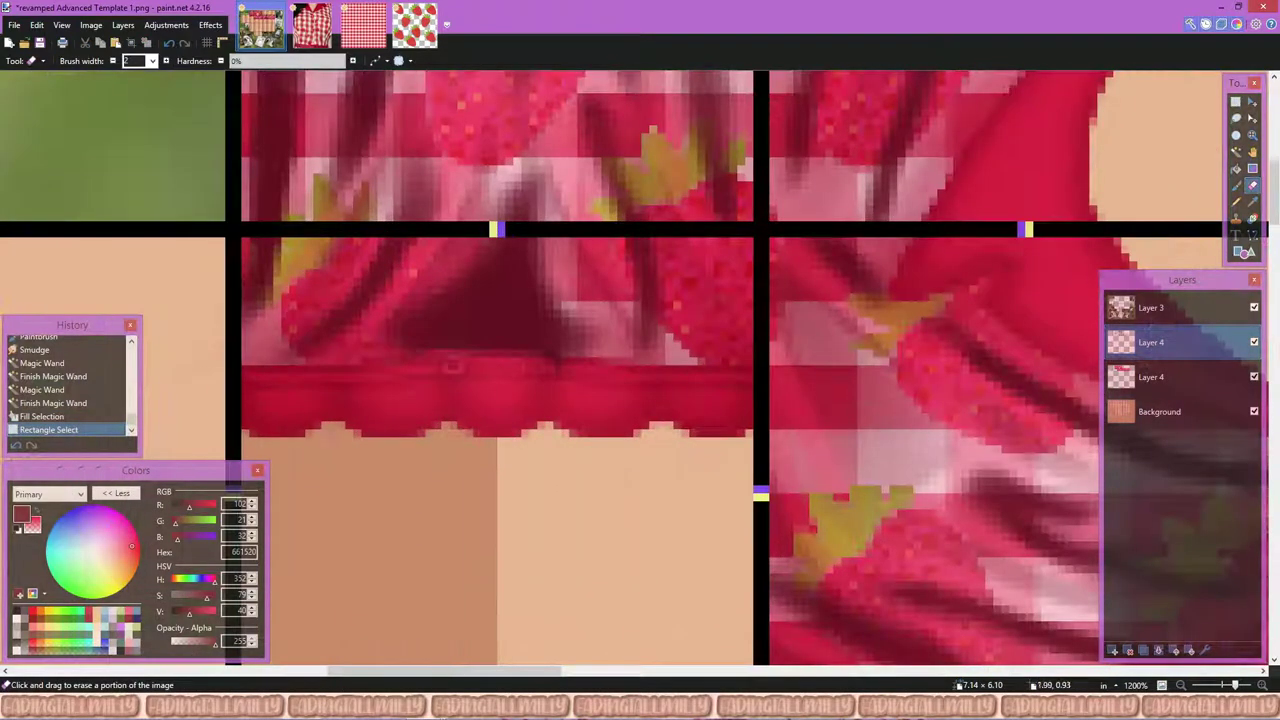
{"action": "scroll", "coordinate": [484, 366], "scroll_direction": "down", "scroll_amount": 5}
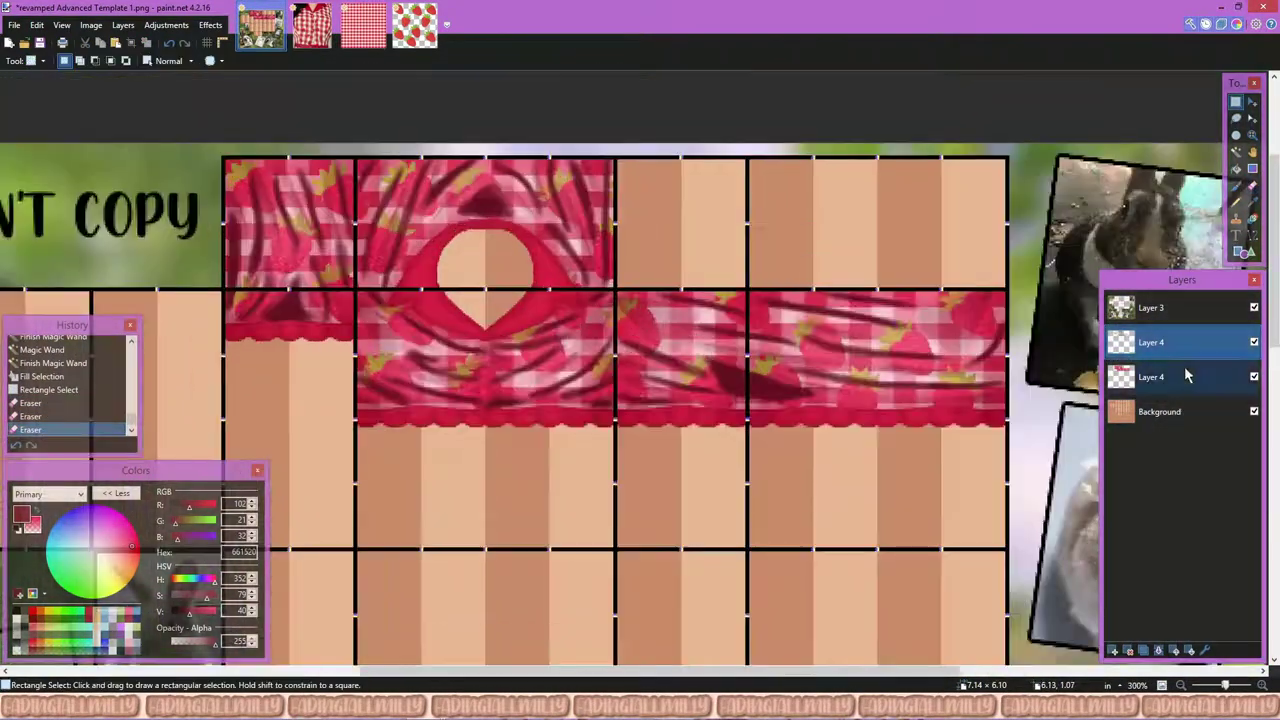
Step: Lower the opacity of the upper Layer 4 holding the fold shadows and merge it down into the top's layer
{"action": "double_click", "coordinate": [1150, 342]}
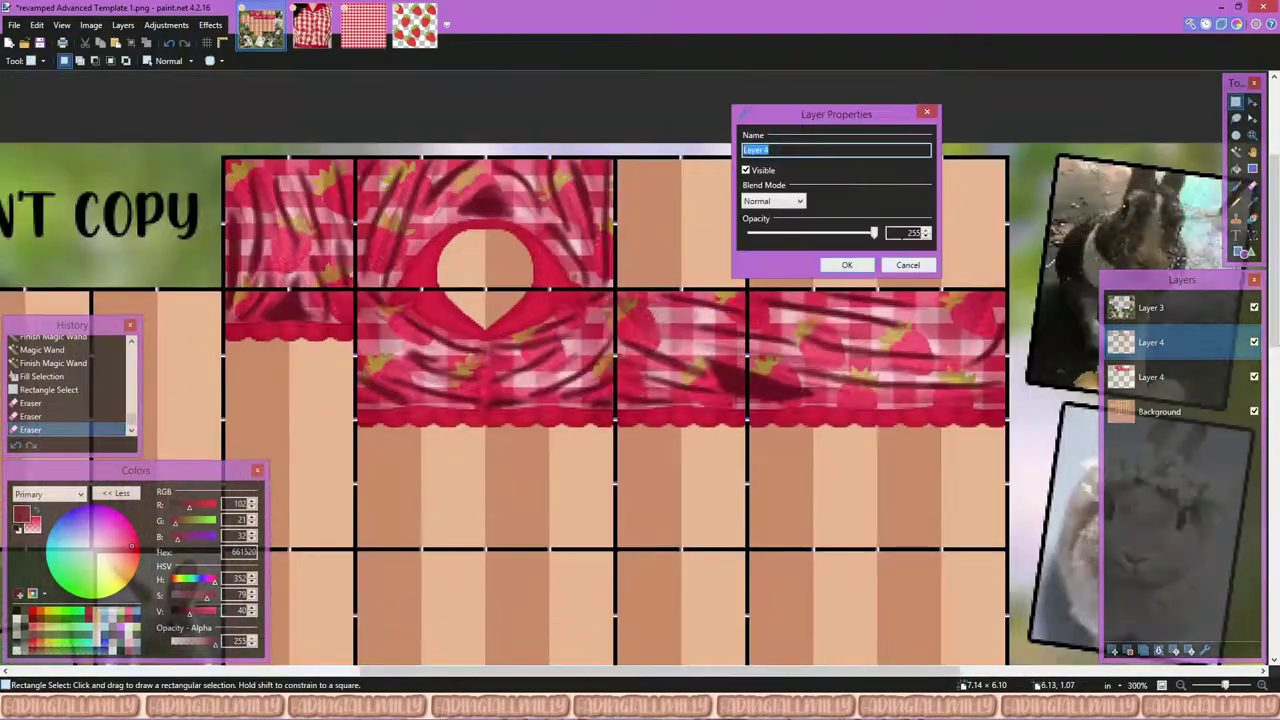
{"action": "left_click_drag", "start_coordinate": [872, 232], "coordinate": [766, 248]}
{"action": "left_click", "coordinate": [847, 265]}
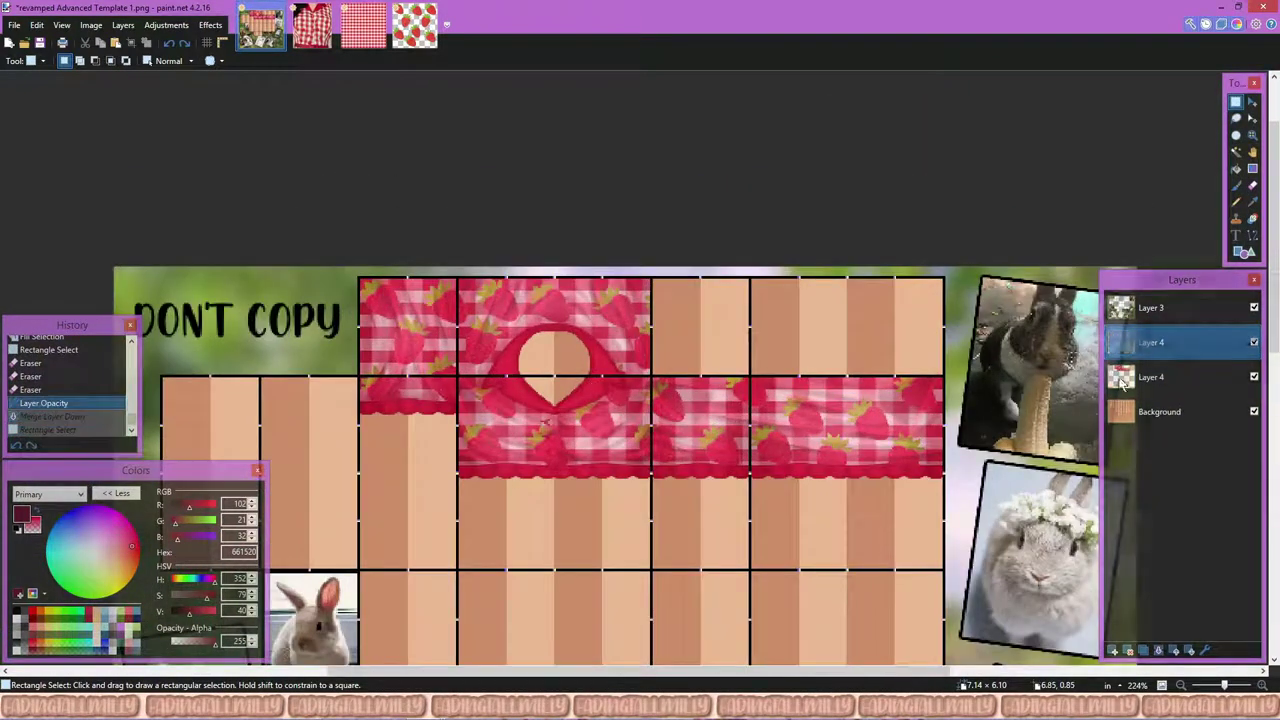
{"action": "key", "text": "F4"}
{"action": "key", "text": "Return"}
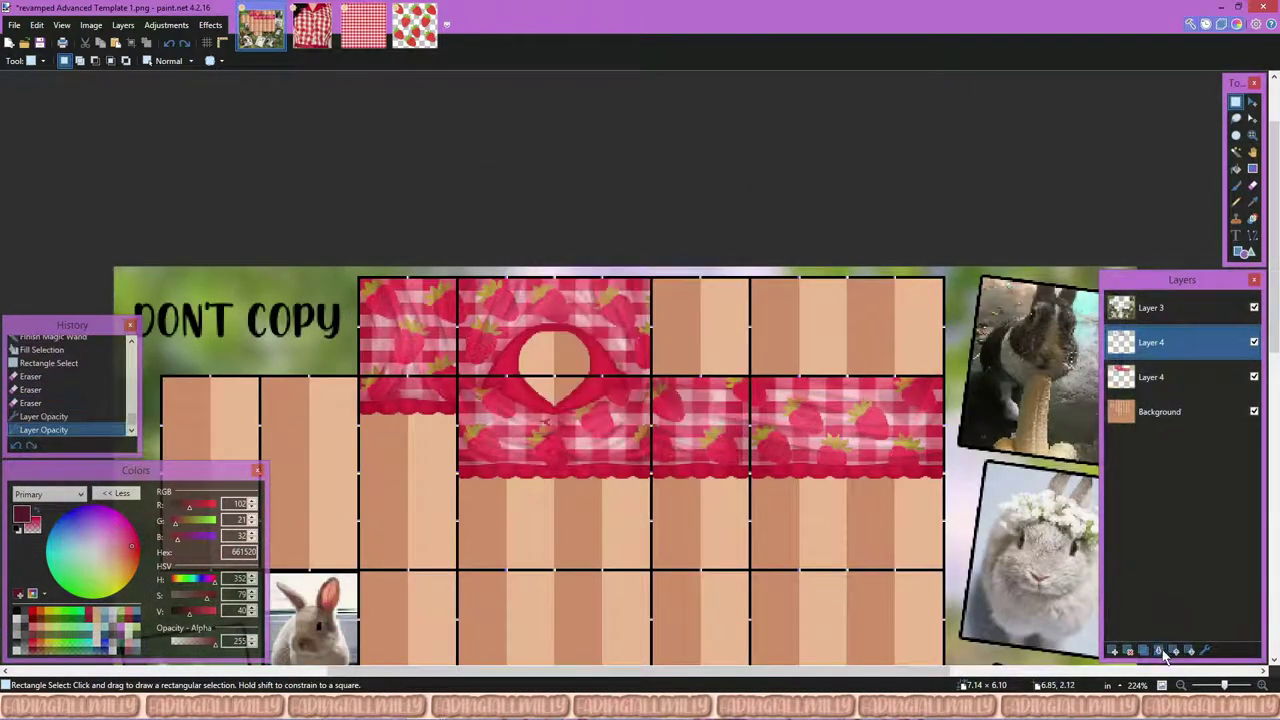
{"action": "key", "text": "ctrl+m"}
{"action": "scroll", "coordinate": [558, 398], "scroll_direction": "up", "scroll_amount": 1}
{"action": "left_click", "coordinate": [558, 398]}
Step: Adjust the top's colours with Hue / Saturation, setting hue to 3, saturation to 104 and lightness to about 14
{"action": "left_click", "coordinate": [166, 24]}
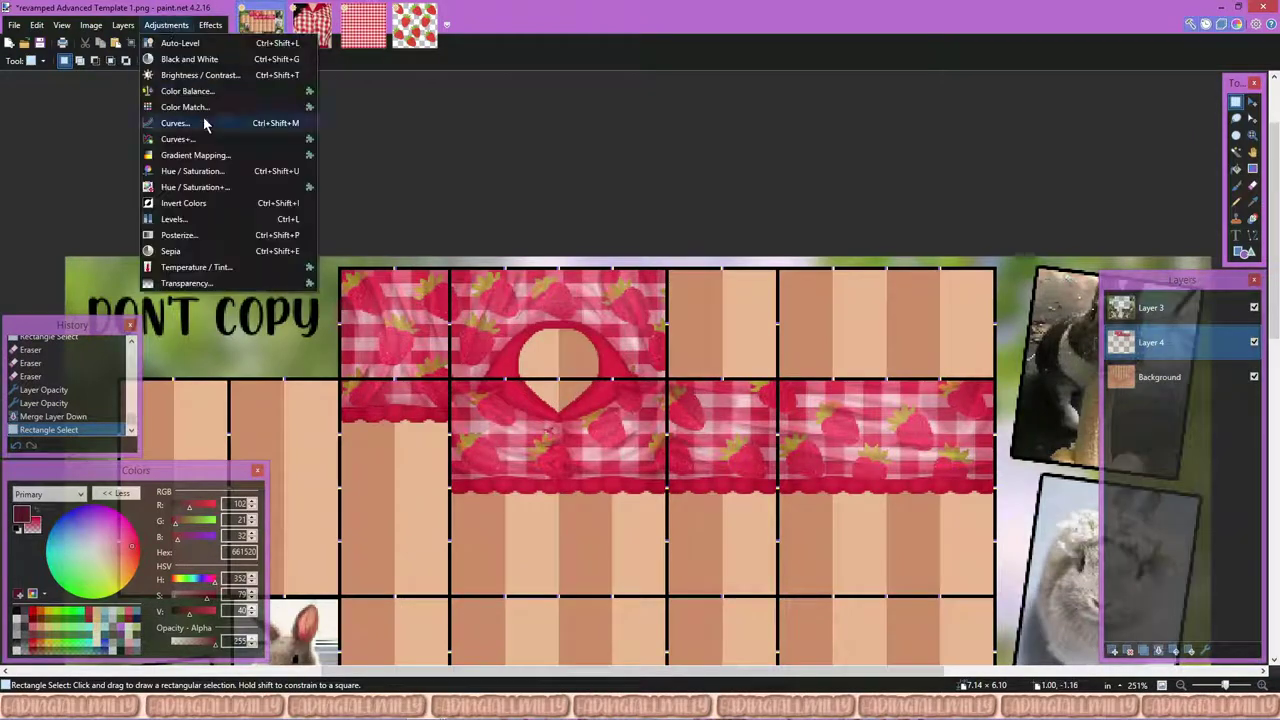
{"action": "left_click", "coordinate": [180, 123]}
{"action": "left_click_drag", "start_coordinate": [616, 379], "coordinate": [619, 379]}
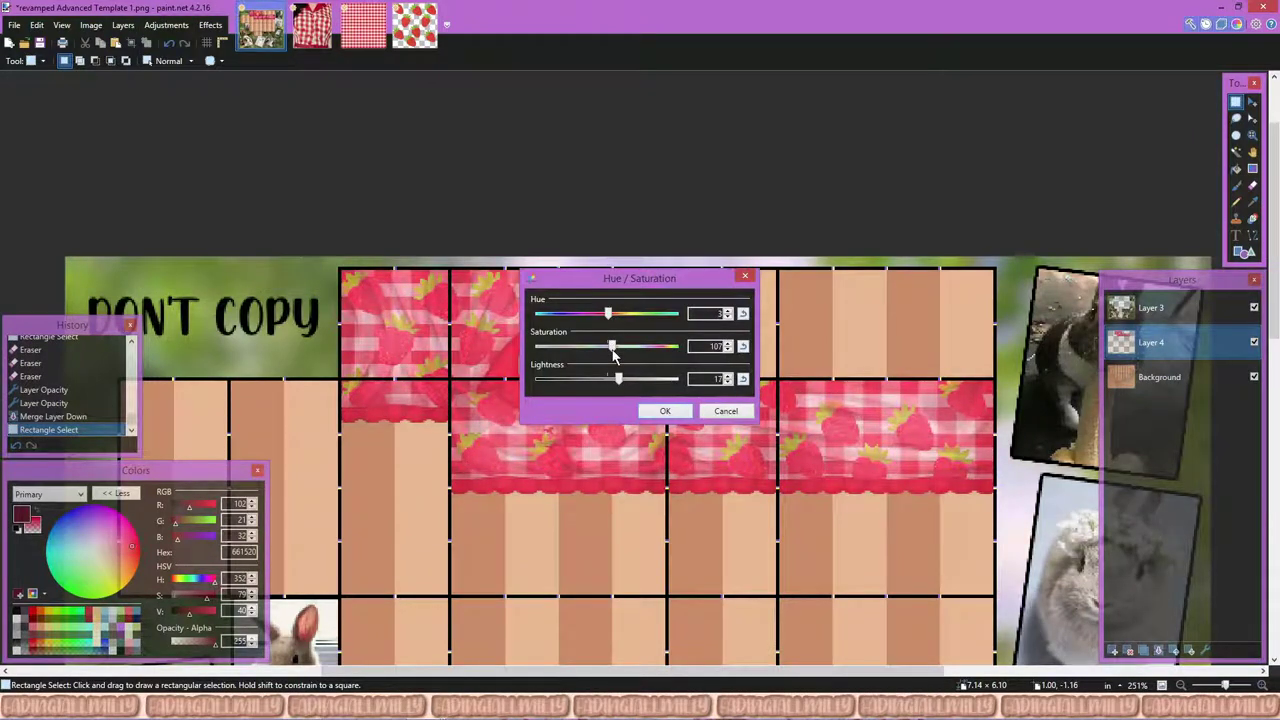
{"action": "left_click", "coordinate": [729, 375]}
{"action": "left_click_drag", "start_coordinate": [631, 279], "coordinate": [791, 210]}
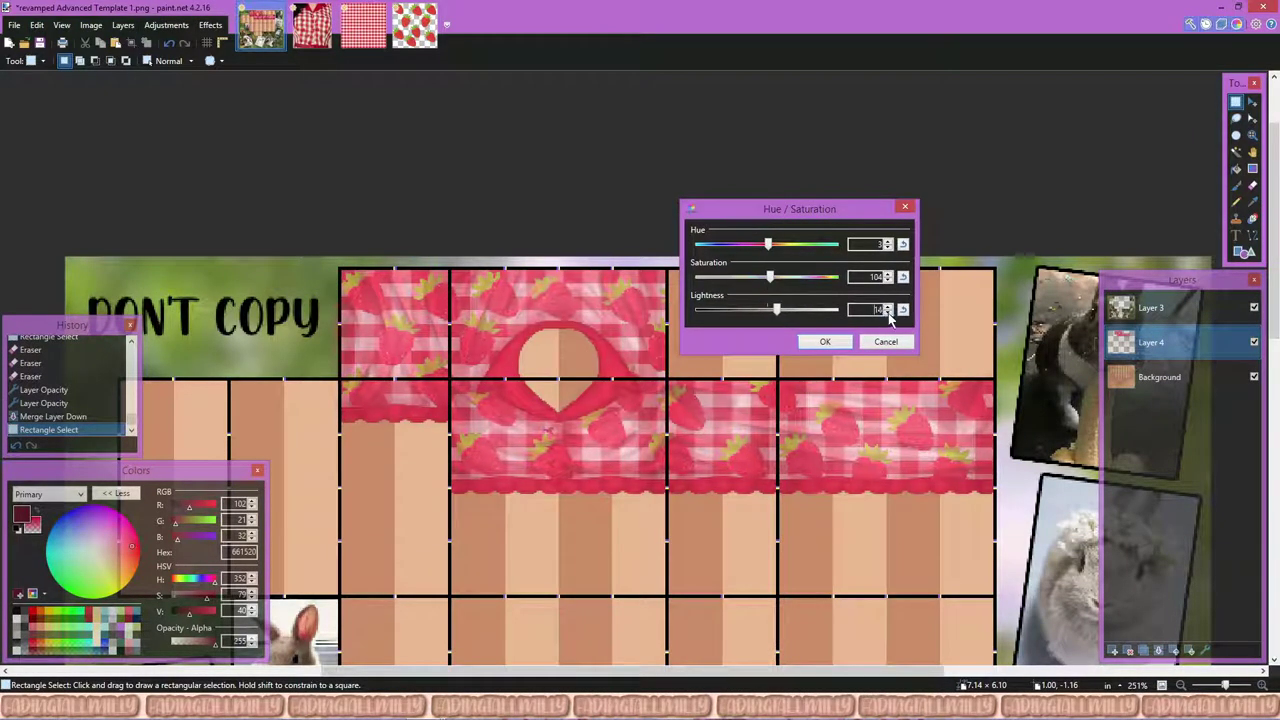
{"action": "left_click", "coordinate": [825, 341]}
Step: Slightly lower the top's brightness and raise its contrast with Brightness / Contrast
{"action": "left_click", "coordinate": [166, 24]}
{"action": "left_click", "coordinate": [180, 71]}
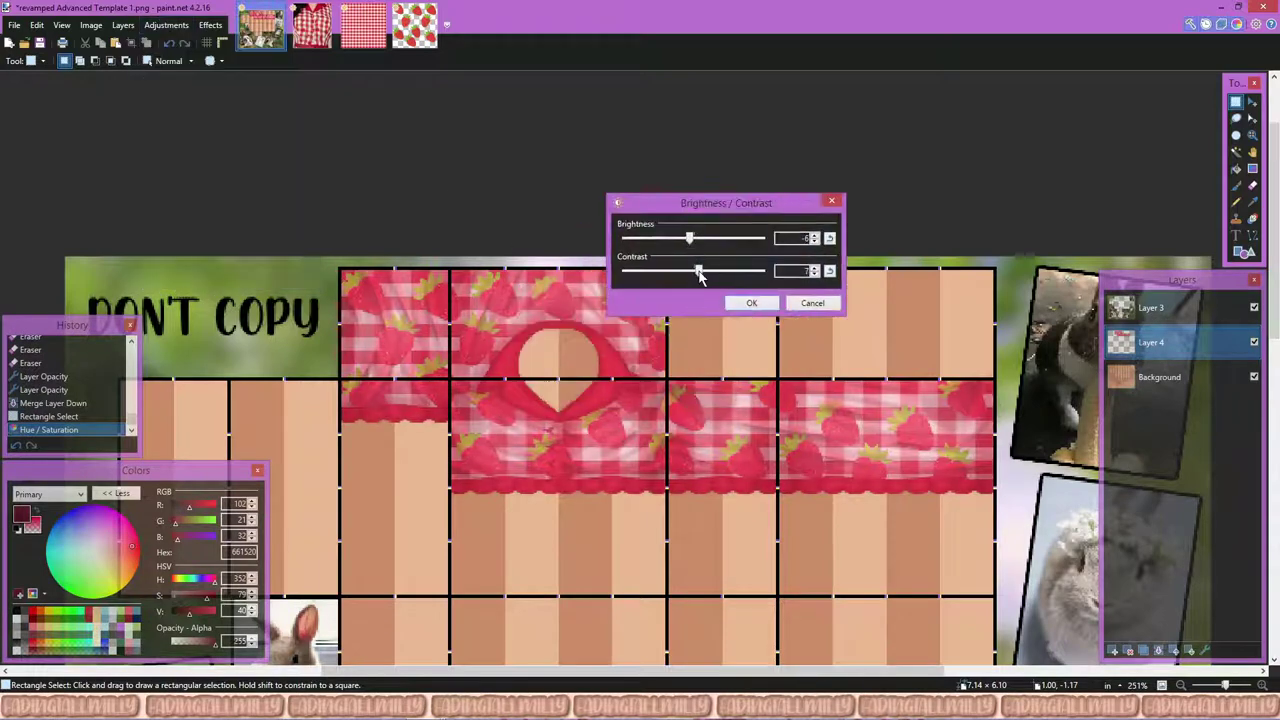
{"action": "left_click", "coordinate": [751, 302]}
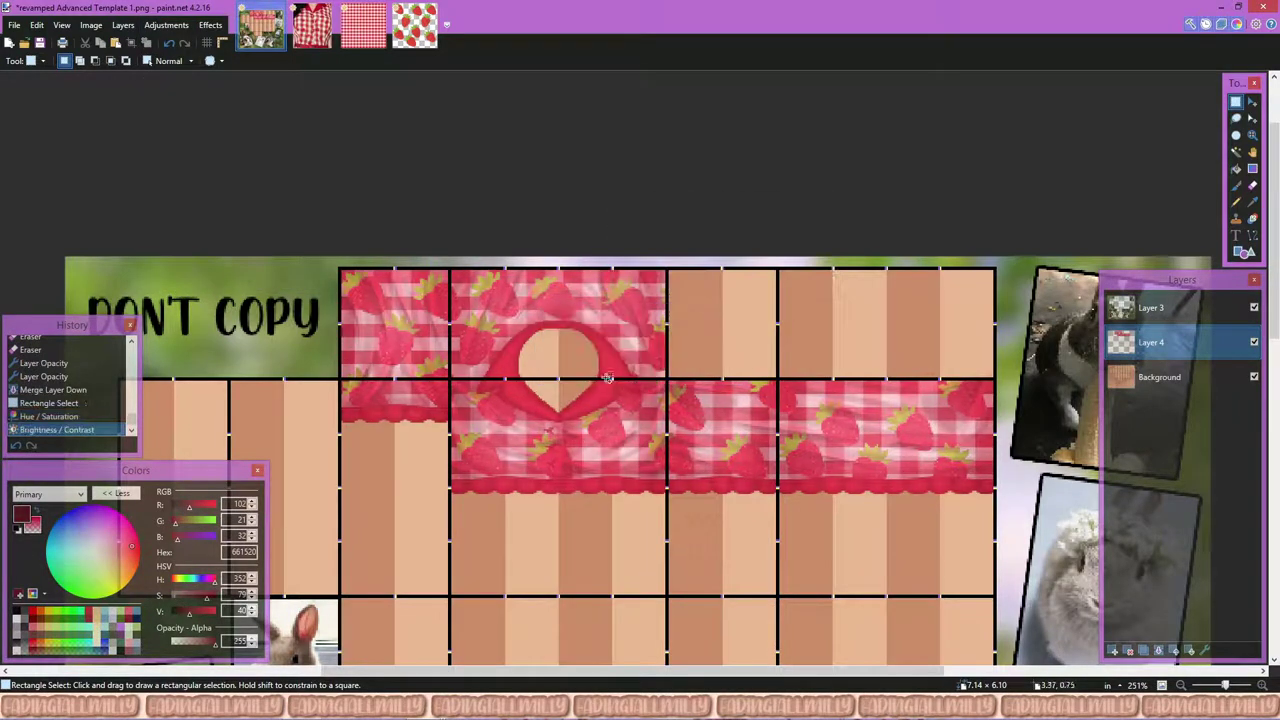
Step: Add a new layer and paint soft dark red vertical strokes, 20 wide, along the seams and outer edges of the top's panels
{"action": "key", "text": "ctrl+shift+n"}
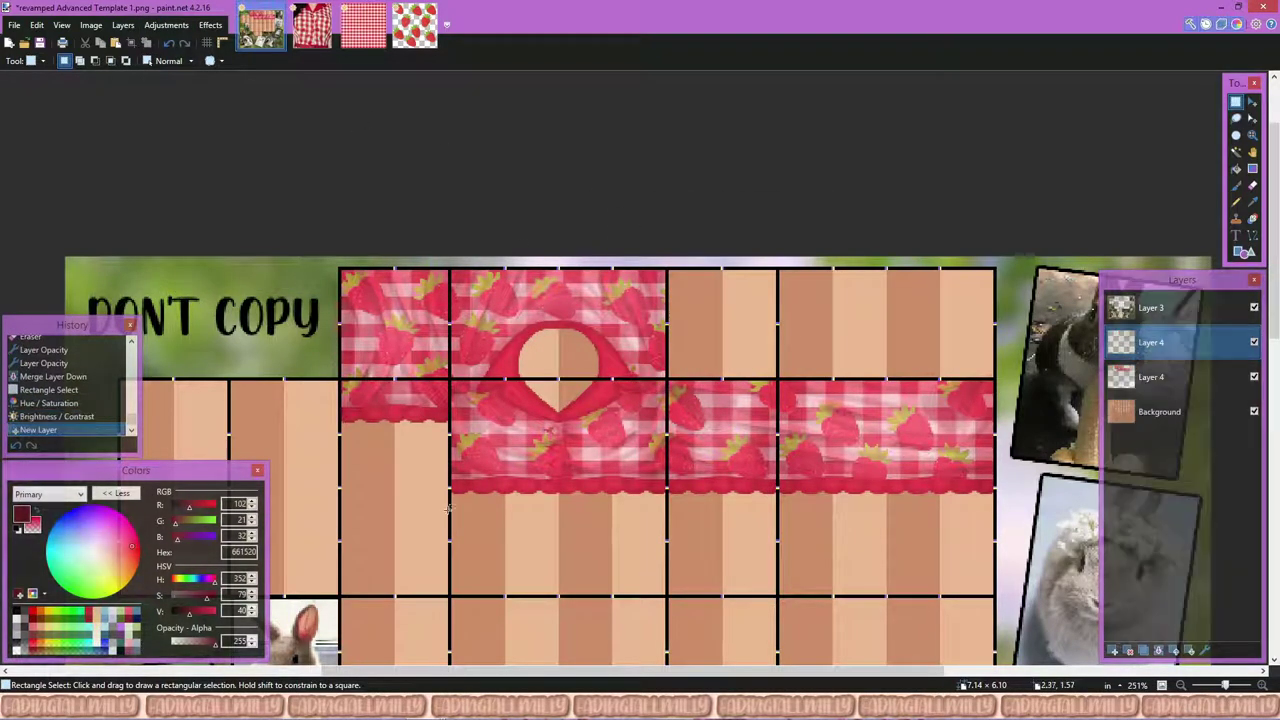
{"action": "key", "text": "b"}
{"action": "left_click_drag", "start_coordinate": [443, 270], "coordinate": [440, 522]}
{"action": "key", "text": "ctrl+z"}
{"action": "left_click_drag", "start_coordinate": [660, 270], "coordinate": [660, 540]}
{"action": "mouse_move", "coordinate": [778, 380]}
{"action": "left_mouse_down"}
{"action": "mouse_move", "coordinate": [778, 520]}
{"action": "mouse_move", "coordinate": [778, 340]}
{"action": "left_mouse_up"}
{"action": "left_click_drag", "start_coordinate": [985, 350], "coordinate": [985, 540]}
{"action": "left_click_drag", "start_coordinate": [985, 380], "coordinate": [985, 512]}
{"action": "left_click_drag", "start_coordinate": [343, 270], "coordinate": [343, 440]}
Step: Gaussian-blur the dark red seam strokes and delete their overspill outside the top
{"action": "left_click", "coordinate": [210, 24]}
{"action": "mouse_move", "coordinate": [240, 94]}
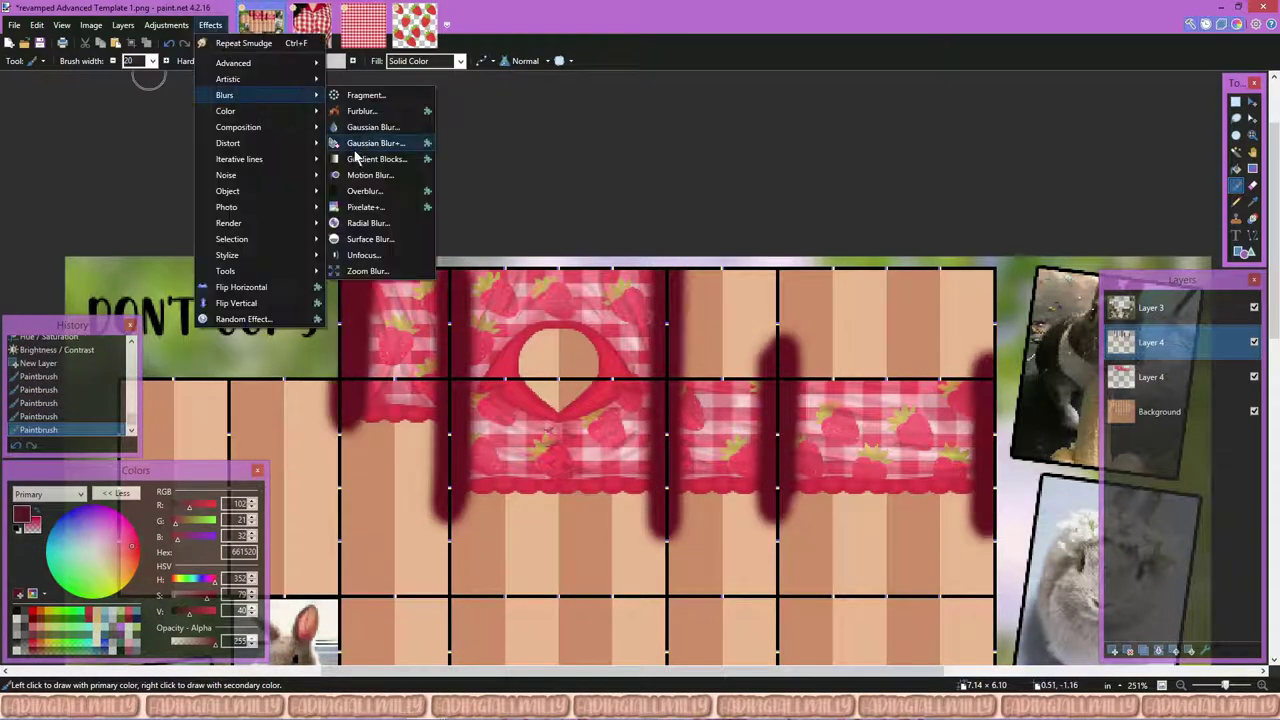
{"action": "left_click", "coordinate": [385, 114]}
{"action": "left_click", "coordinate": [663, 374]}
{"action": "key", "text": "s"}
{"action": "left_click", "coordinate": [560, 540]}
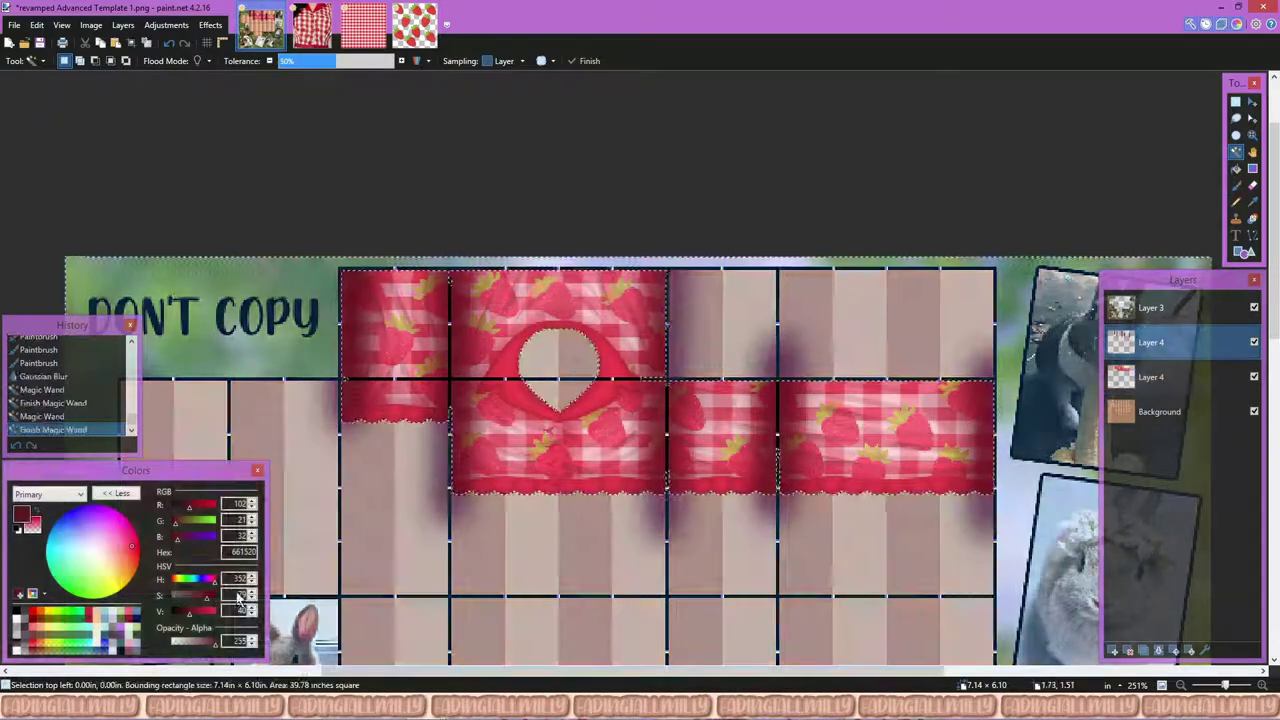
{"action": "left_click", "coordinate": [395, 500]}
{"action": "key", "text": "BackSpace"}
{"action": "key", "text": "s"}
Step: Add a new layer beneath the seam shadows and paint the middle of each panel with a soft pink FF8E9D brush
{"action": "key", "text": "ctrl+shift+n"}
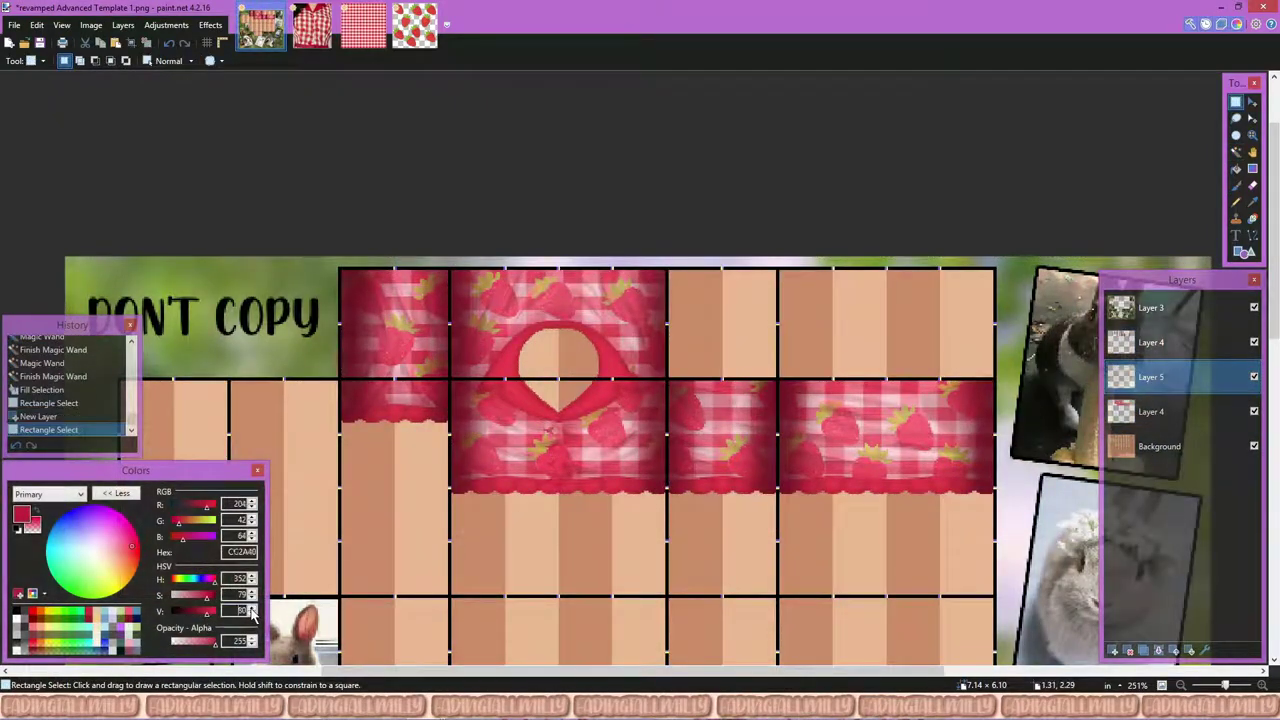
{"action": "key", "text": "b"}
{"action": "left_click", "coordinate": [118, 548]}
{"action": "left_click_drag", "start_coordinate": [393, 275], "coordinate": [393, 400]}
{"action": "key", "text": "ctrl+z"}
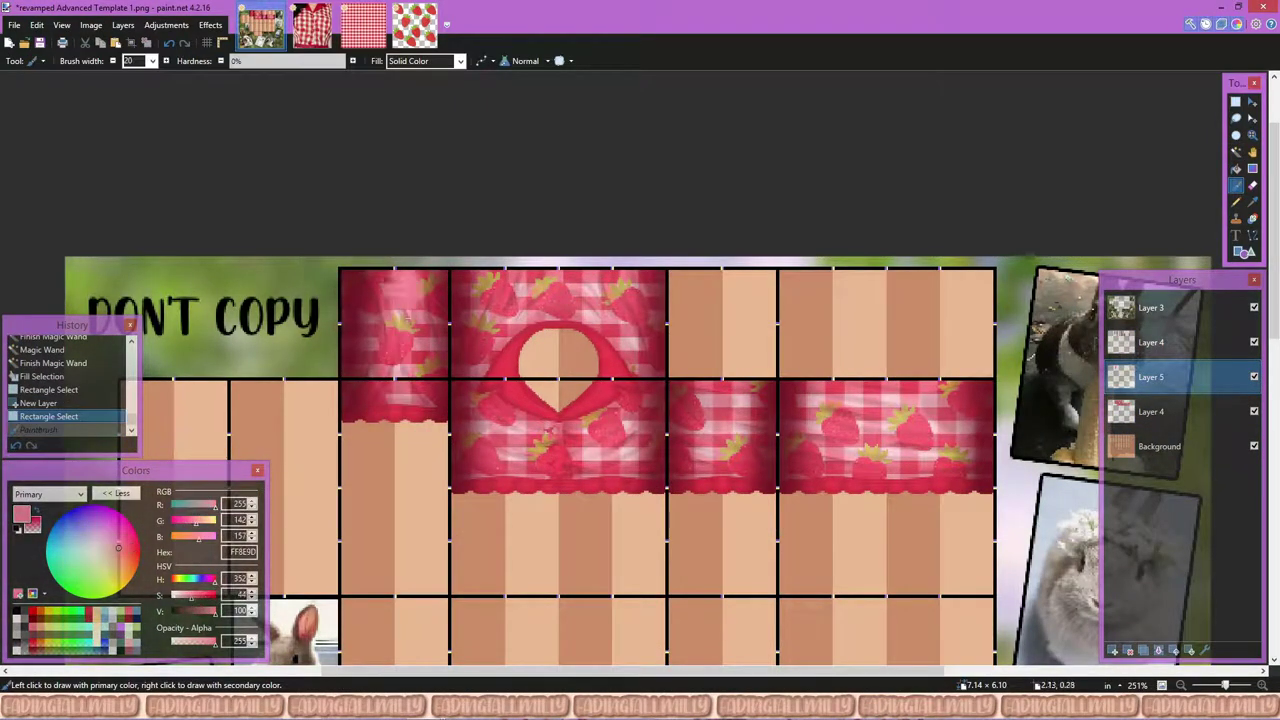
{"action": "key", "text": "ctrl+y"}
{"action": "mouse_move", "coordinate": [462, 280]}
{"action": "left_mouse_down"}
{"action": "mouse_move", "coordinate": [515, 495]}
{"action": "mouse_move", "coordinate": [608, 380]}
{"action": "left_mouse_up"}
{"action": "left_click_drag", "start_coordinate": [602, 272], "coordinate": [650, 460]}
{"action": "key", "text": "ctrl+z"}
{"action": "left_click_drag", "start_coordinate": [610, 298], "coordinate": [640, 495]}
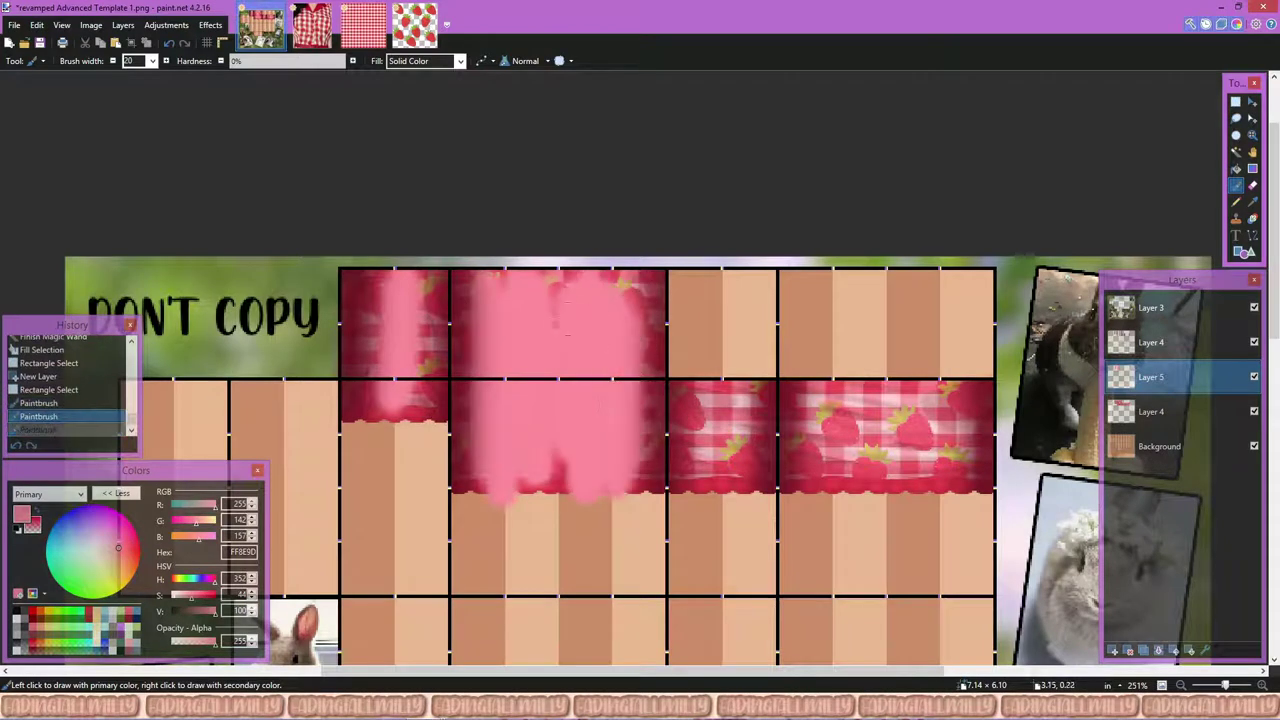
{"action": "left_click_drag", "start_coordinate": [712, 365], "coordinate": [722, 505]}
{"action": "left_click_drag", "start_coordinate": [840, 368], "coordinate": [905, 430]}
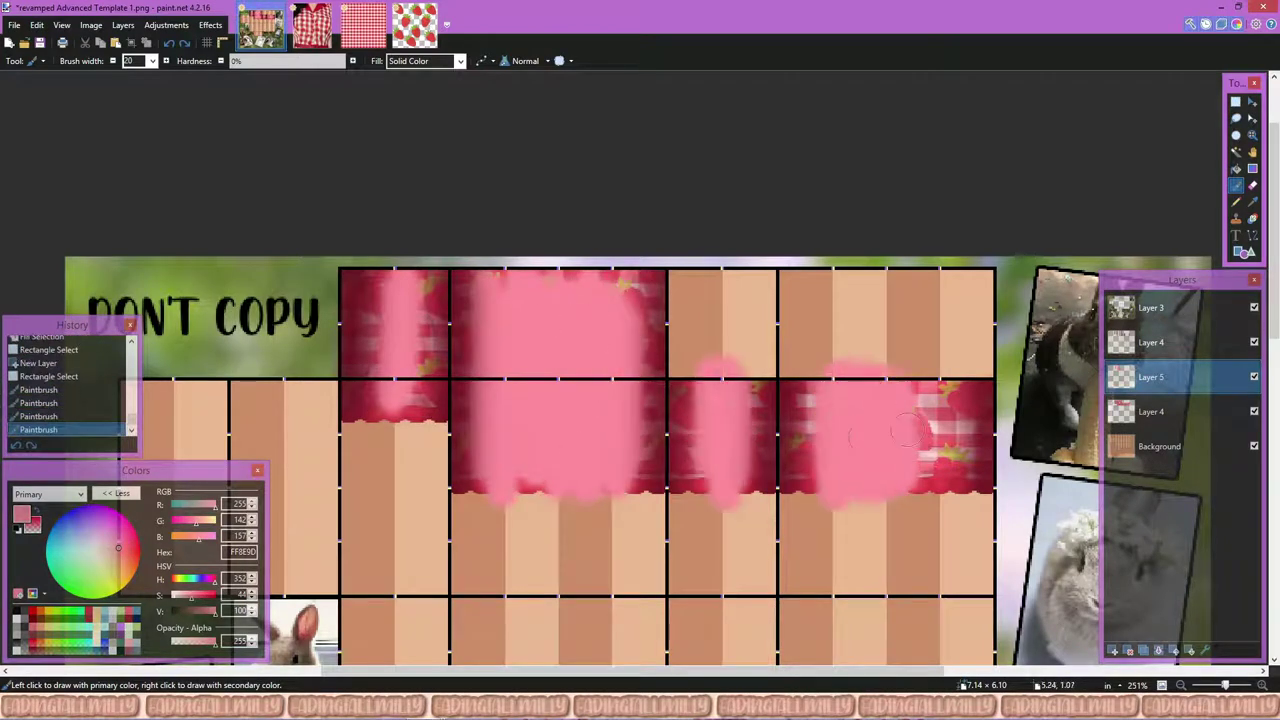
Step: Gaussian-blur the pink glow patches and delete their overspill outside the top
{"action": "left_click", "coordinate": [210, 24]}
{"action": "left_click", "coordinate": [714, 408]}
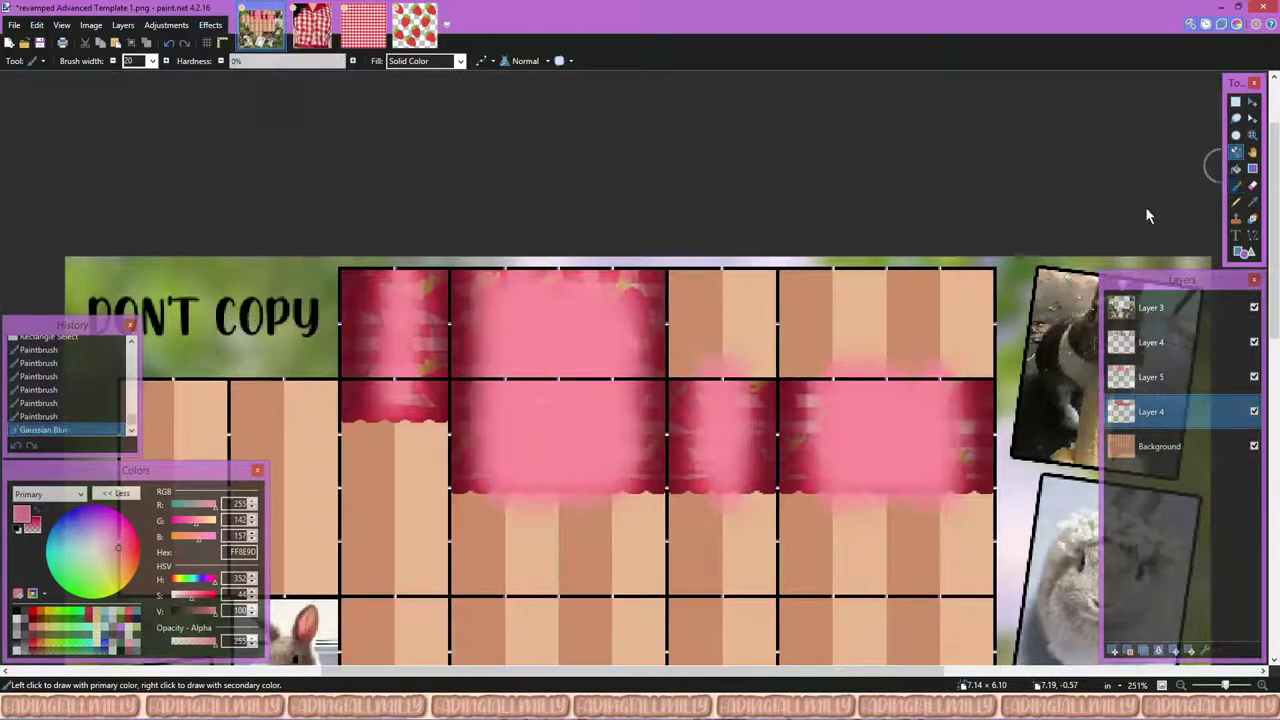
{"action": "left_click", "coordinate": [1236, 151]}
{"action": "left_click", "coordinate": [560, 330]}
{"action": "left_click", "coordinate": [566, 366], "text": "ctrl"}
{"action": "key", "text": "BackSpace"}
{"action": "key", "text": "s"}
{"action": "left_click", "coordinate": [620, 453]}
Step: Hide the seam-shadow layer and greatly lower the opacity of the pink glow on Layer 5
{"action": "left_click", "coordinate": [1254, 342]}
{"action": "double_click", "coordinate": [1150, 377]}
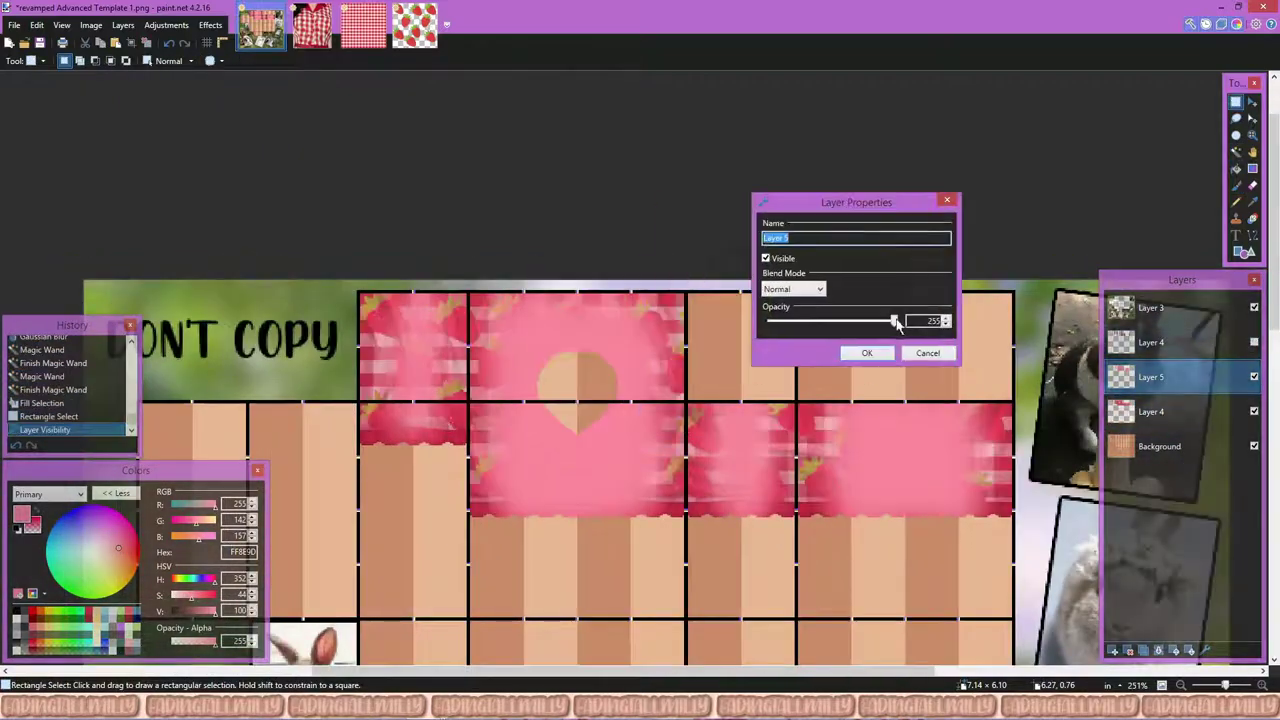
{"action": "left_click_drag", "start_coordinate": [895, 320], "coordinate": [760, 343]}
{"action": "left_click", "coordinate": [867, 352]}
Step: Show the seam-shadow layer again and lower its opacity to a faint shade
{"action": "left_click", "coordinate": [1254, 342]}
{"action": "double_click", "coordinate": [1150, 342]}
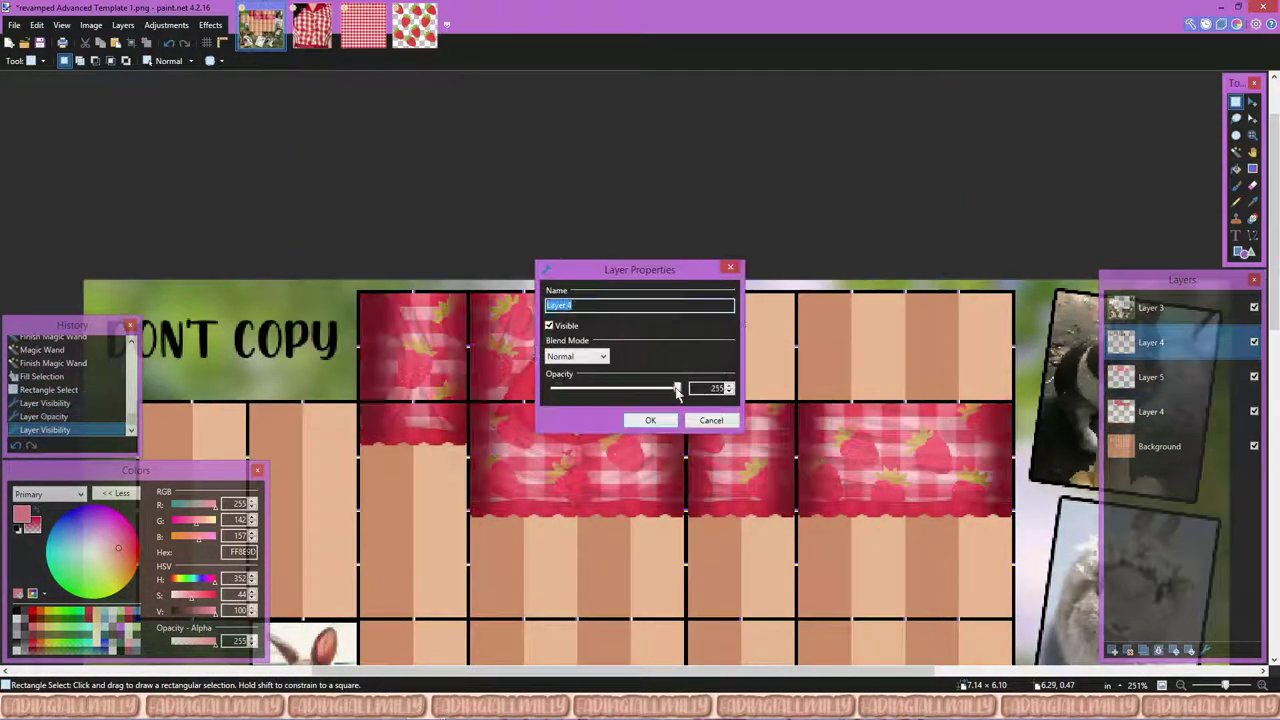
{"action": "left_click_drag", "start_coordinate": [677, 385], "coordinate": [580, 385]}
{"action": "left_click", "coordinate": [650, 417]}
Step: Set the pink glow layer to a very low opacity and merge both shading layers down into the top's layer
{"action": "double_click", "coordinate": [1150, 377]}
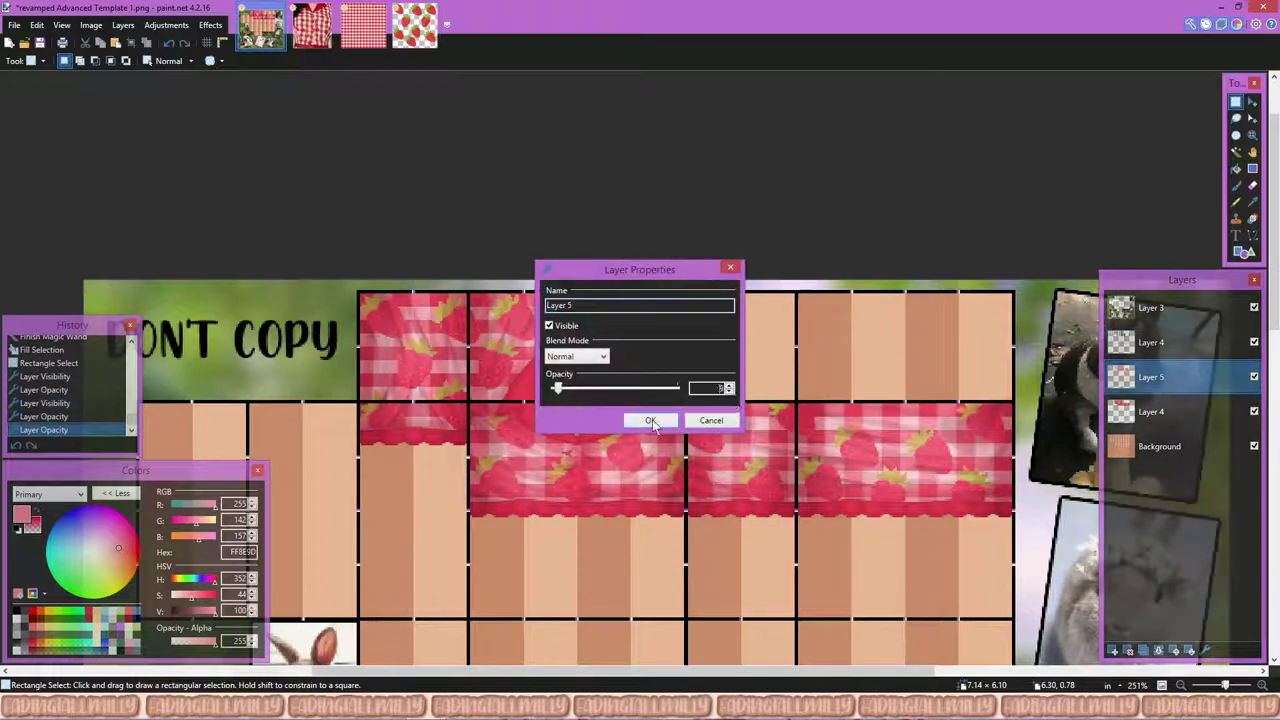
{"action": "left_click", "coordinate": [580, 420]}
{"action": "key", "text": "ctrl+m"}
{"action": "left_click", "coordinate": [1150, 342]}
{"action": "key", "text": "ctrl+m"}
Step: Raise the merged top's contrast and fine-tune its brightness with Brightness / Contrast
{"action": "left_click", "coordinate": [166, 24]}
{"action": "left_click", "coordinate": [199, 75]}
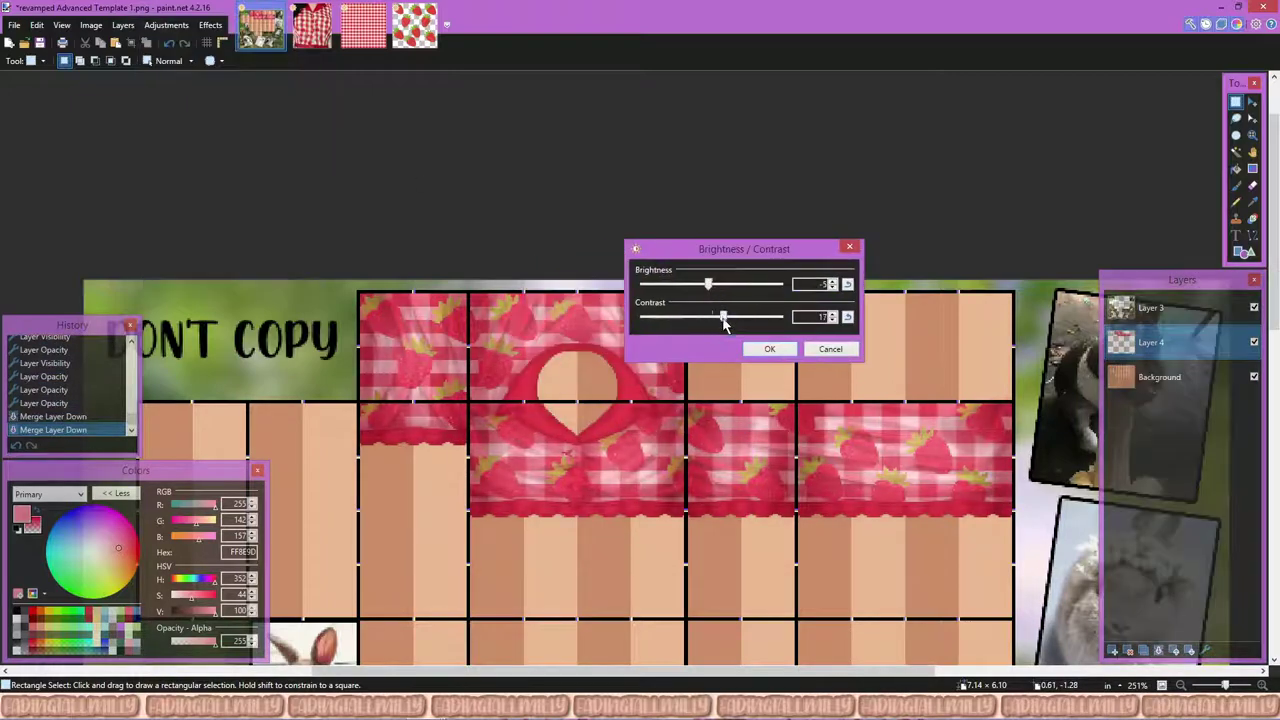
{"action": "left_click_drag", "start_coordinate": [724, 317], "coordinate": [720, 285]}
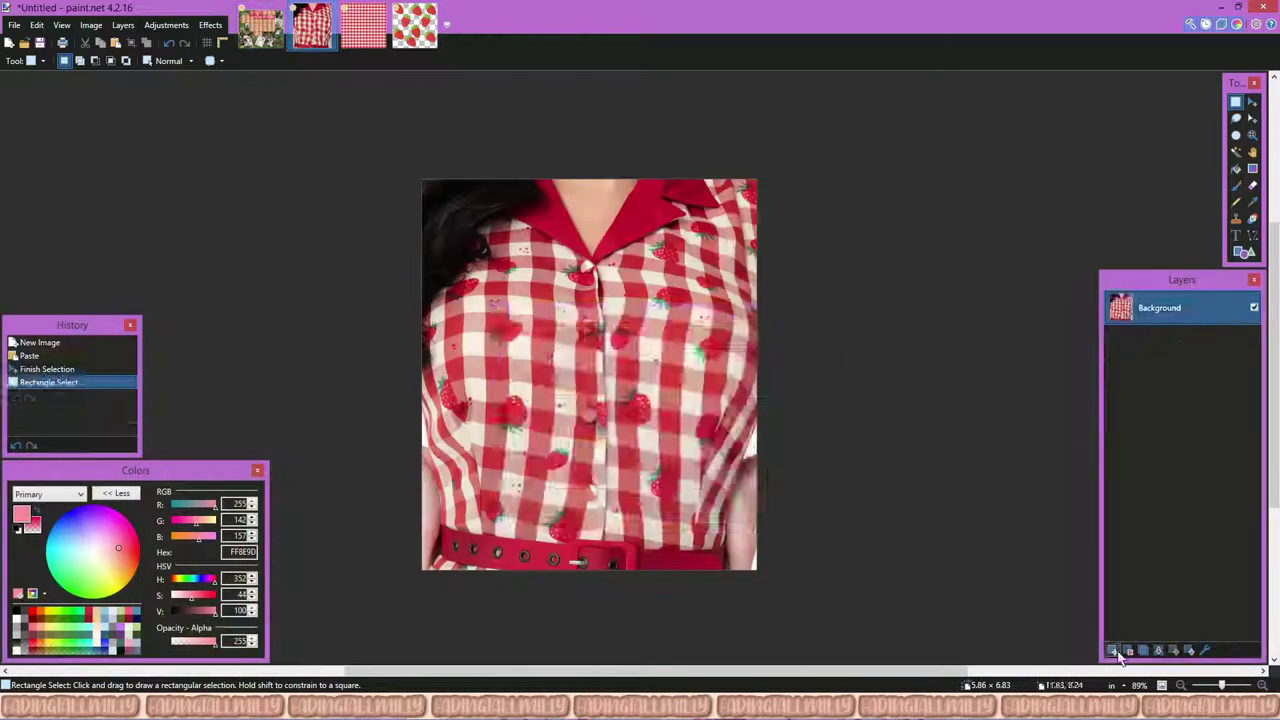
Step: Paste a copy of the top on a new layer over the dress reference photo to compare colours, and undo it
{"action": "key", "text": "ctrl+shift+n"}
{"action": "key", "text": "ctrl+v"}
{"action": "key", "text": "ctrl+z"}
{"action": "key", "text": "ctrl+z"}
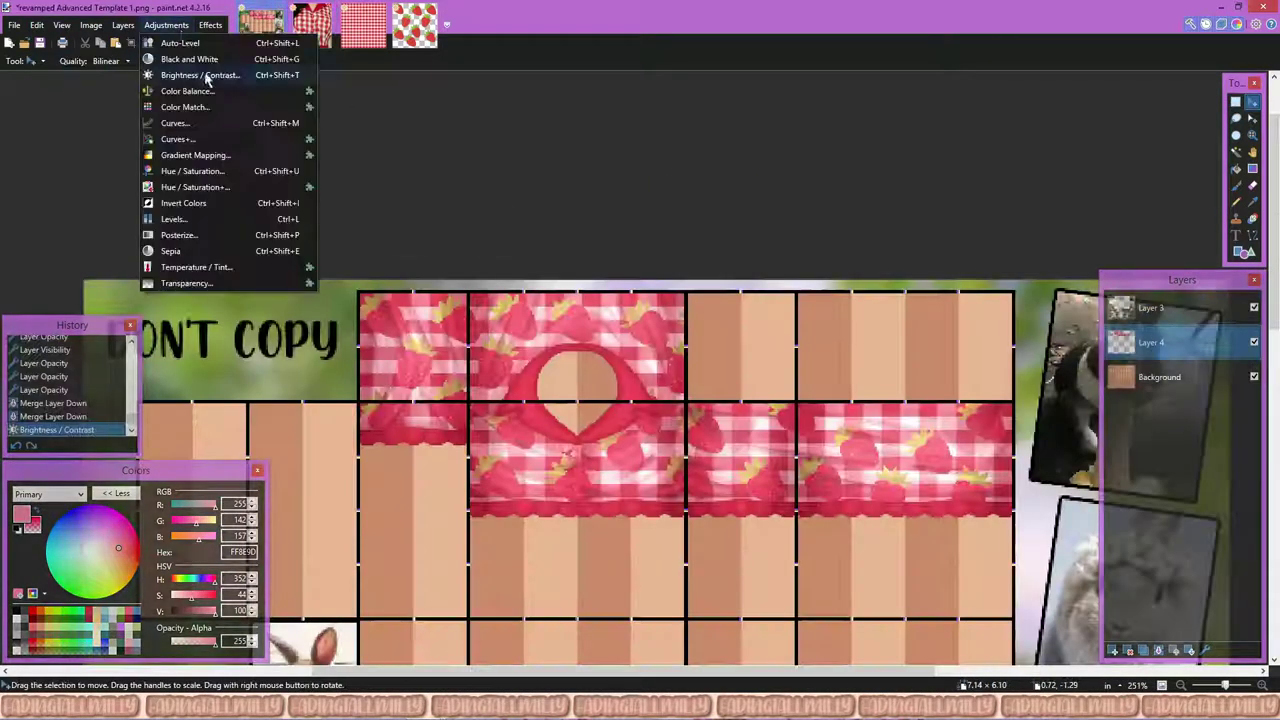
Step: Readjust the top's brightness and contrast, and compare a pasted copy against the dress reference photo
{"action": "left_click", "coordinate": [243, 77]}
{"action": "left_click_drag", "start_coordinate": [624, 364], "coordinate": [617, 368]}
{"action": "left_click", "coordinate": [664, 395]}
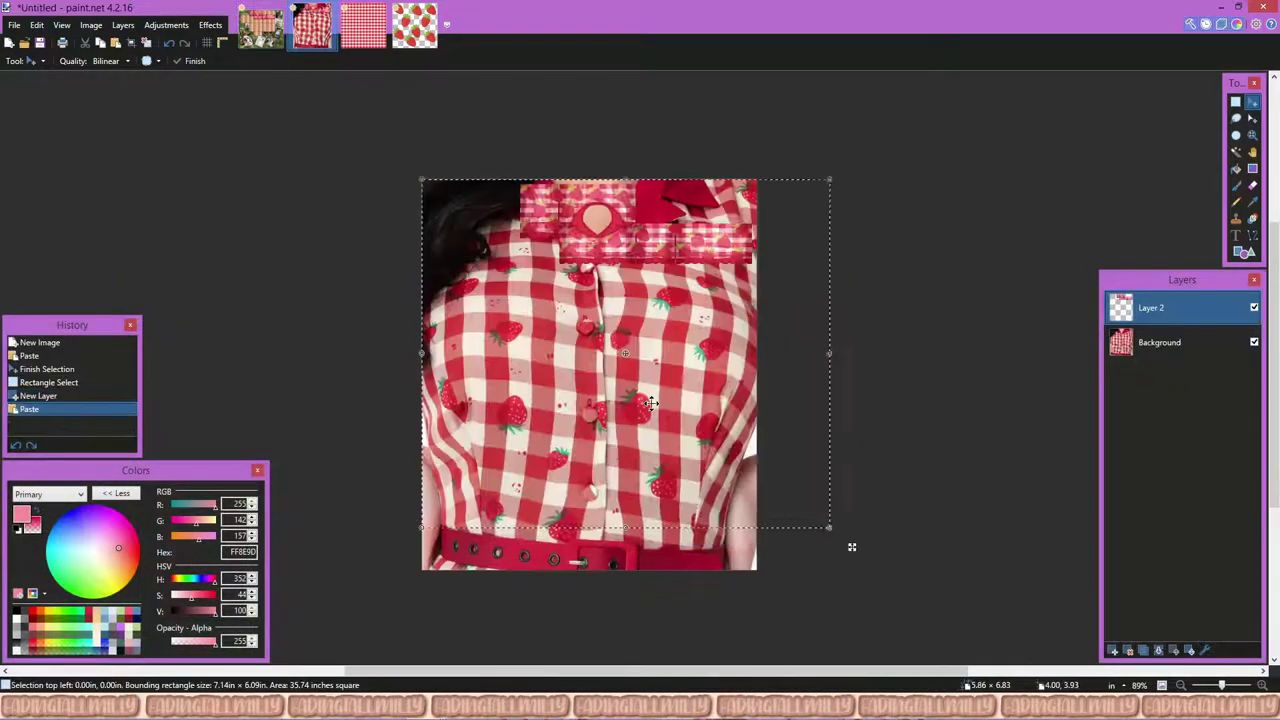
{"action": "key", "text": "ctrl+d"}
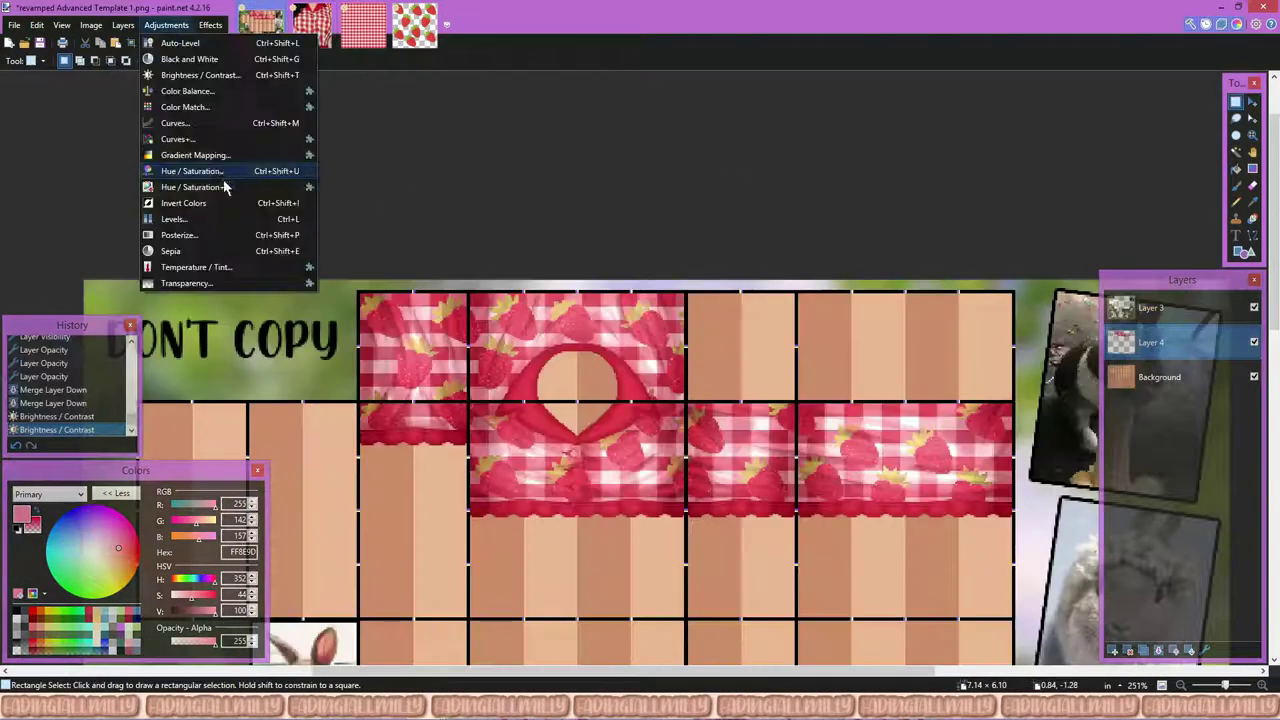
Step: Set the top's saturation to 97 and lightness to -10 with Hue / Saturation
{"action": "left_click", "coordinate": [225, 187]}
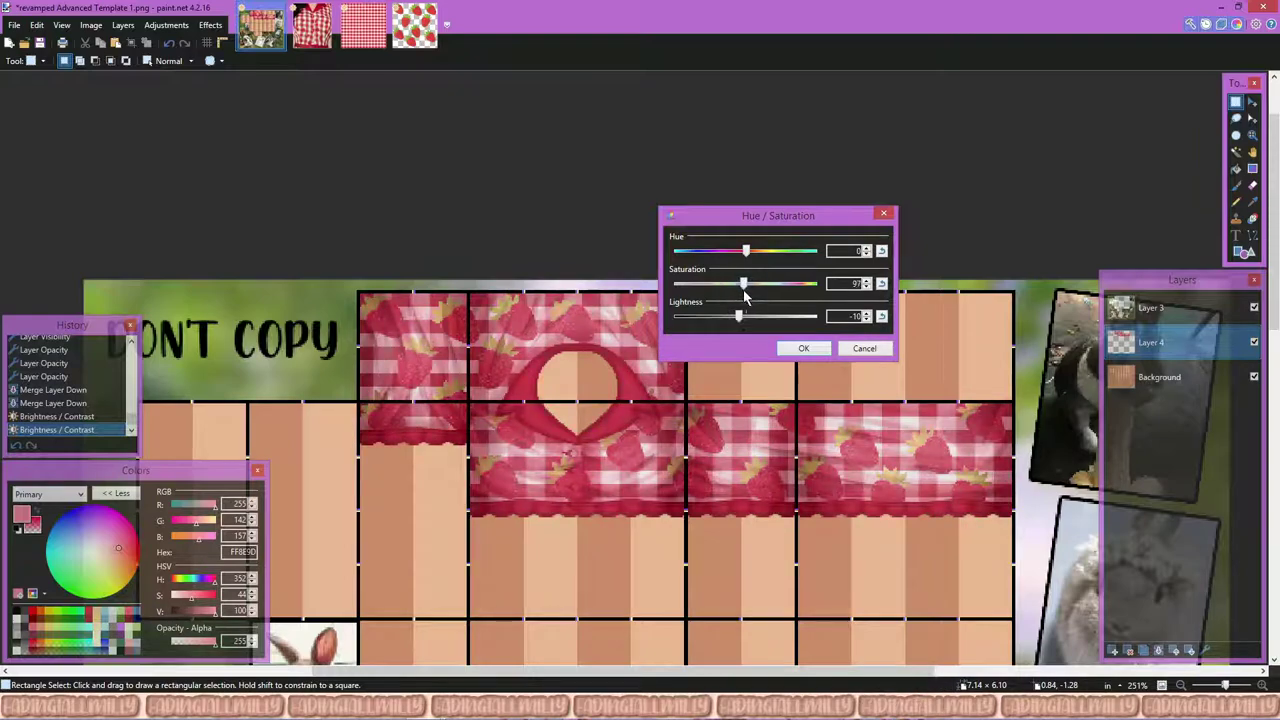
{"action": "left_click", "coordinate": [808, 348]}
Step: Try a brightness of -12 and a contrast of 12 on the top
{"action": "left_click", "coordinate": [166, 24]}
{"action": "left_click", "coordinate": [190, 72]}
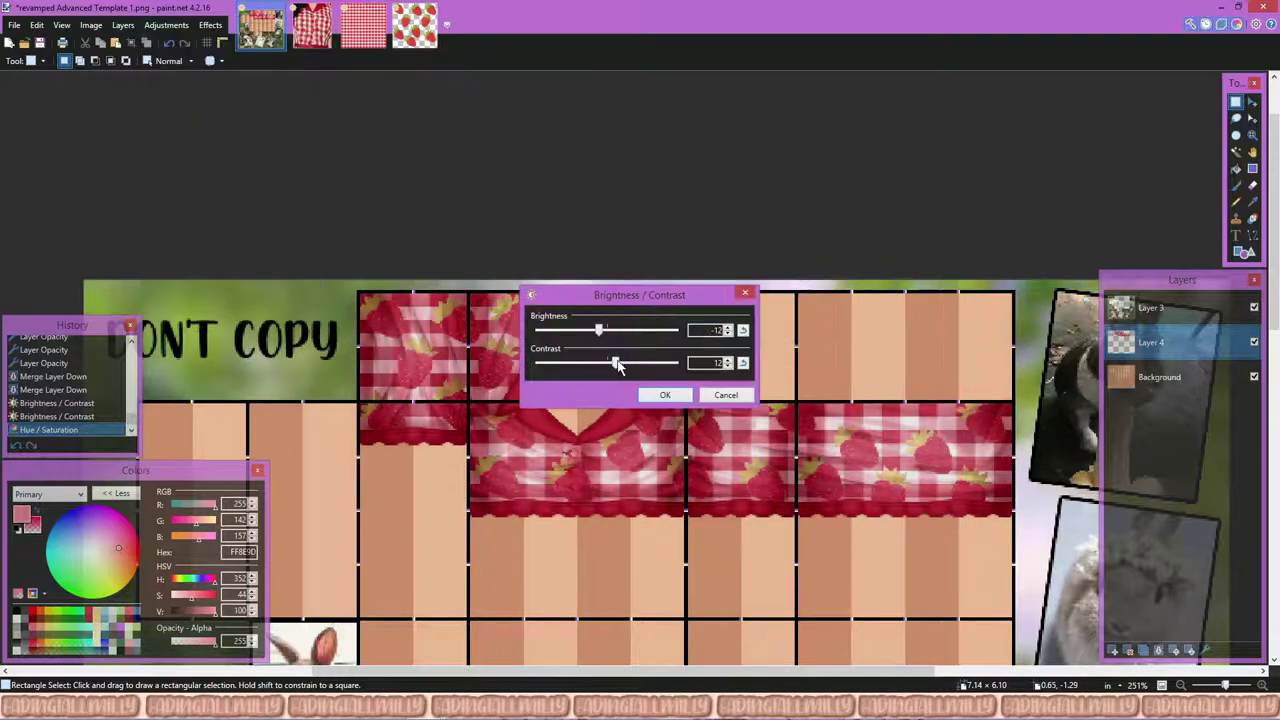
{"action": "key", "text": "Return"}
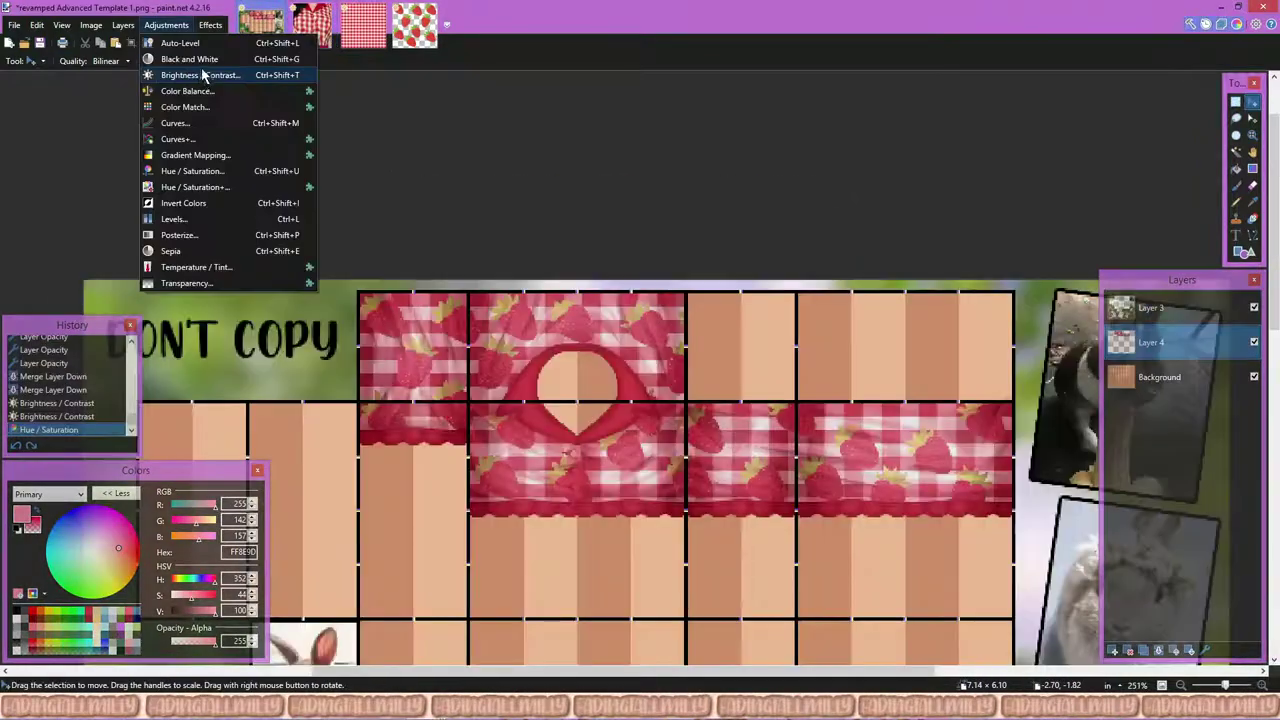
Step: Apply another Brightness / Contrast correction to the top, compare a copy over the dress reference photo, and undo the paste
{"action": "left_click", "coordinate": [250, 76]}
{"action": "left_click_drag", "start_coordinate": [709, 290], "coordinate": [718, 293]}
{"action": "left_click", "coordinate": [769, 356]}
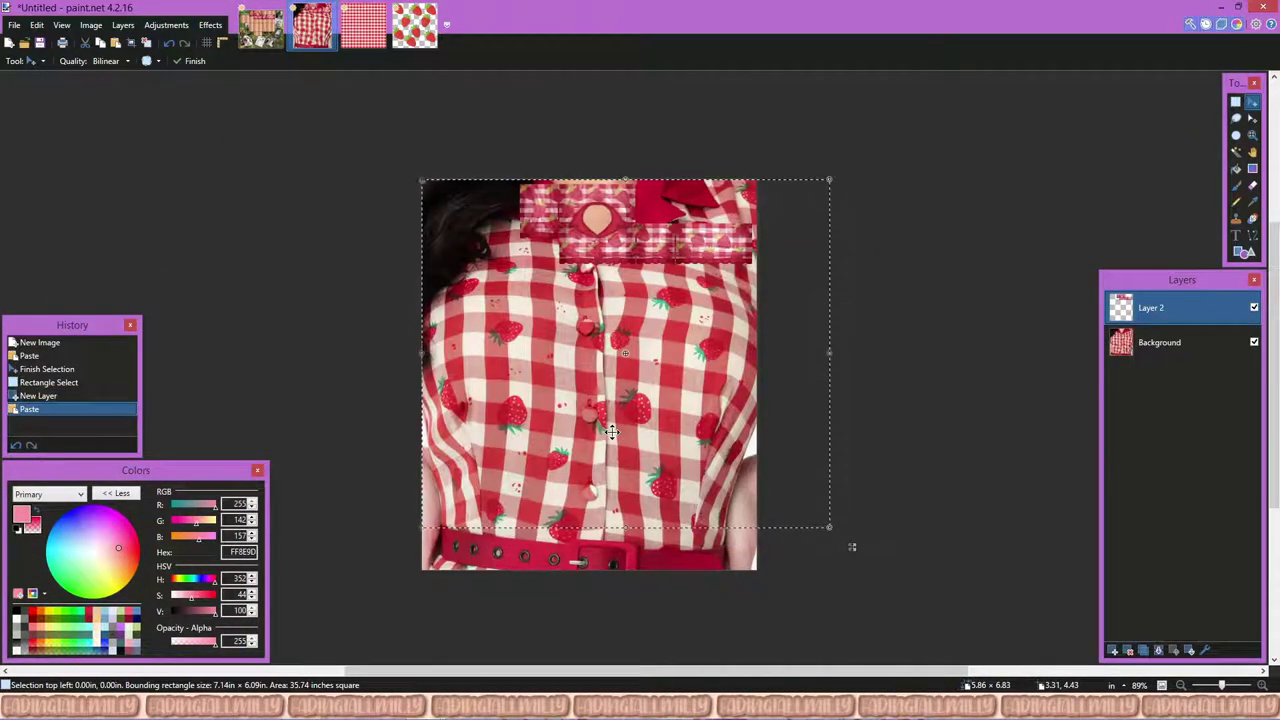
{"action": "key", "text": "ctrl+z"}
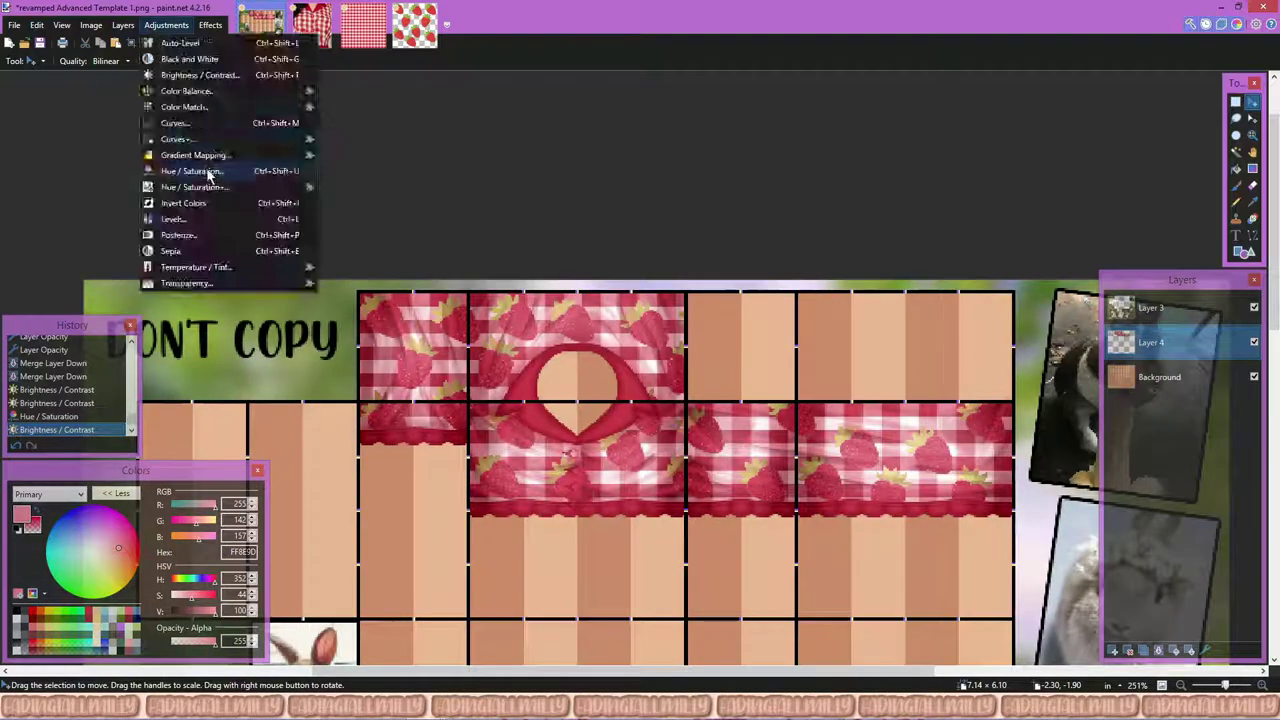
Step: Shift the top's hue toward a warmer red with Hue / Saturation, and set brightness to 10 and contrast to 11
{"action": "left_click", "coordinate": [208, 171]}
{"action": "left_click_drag", "start_coordinate": [694, 248], "coordinate": [703, 249]}
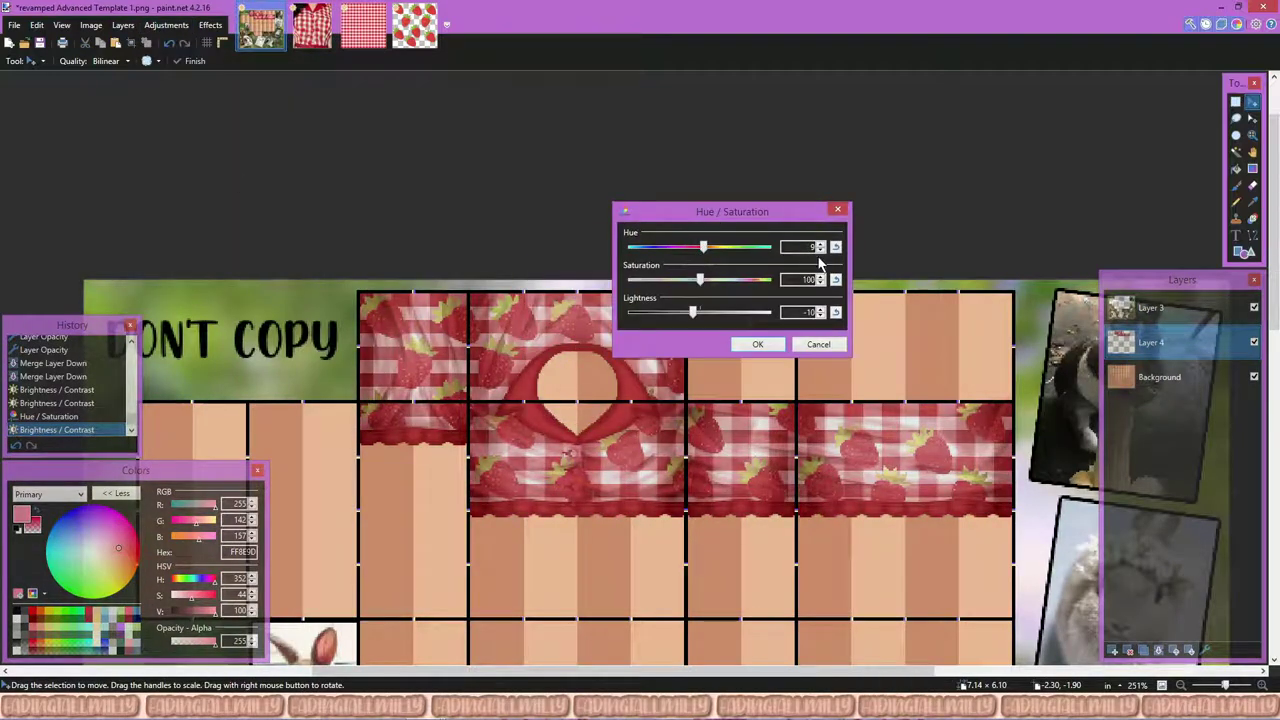
{"action": "left_click_drag", "start_coordinate": [692, 313], "coordinate": [705, 283]}
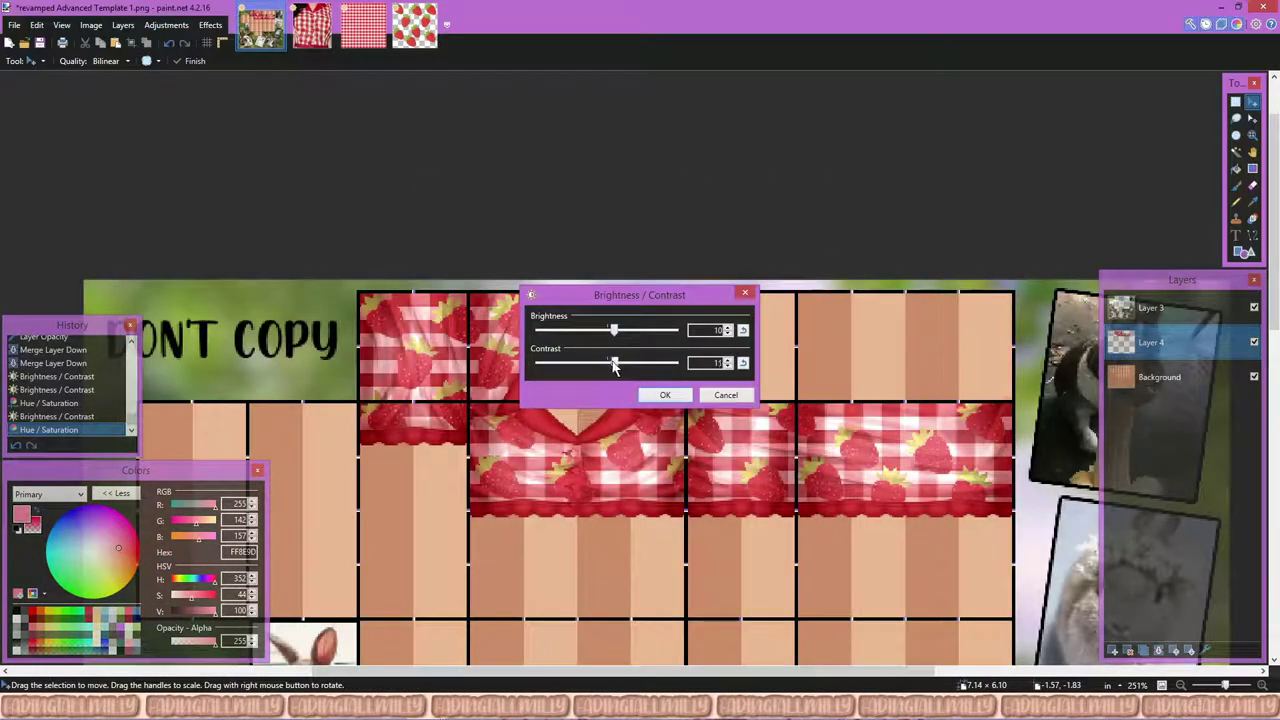
{"action": "key", "text": "Return"}
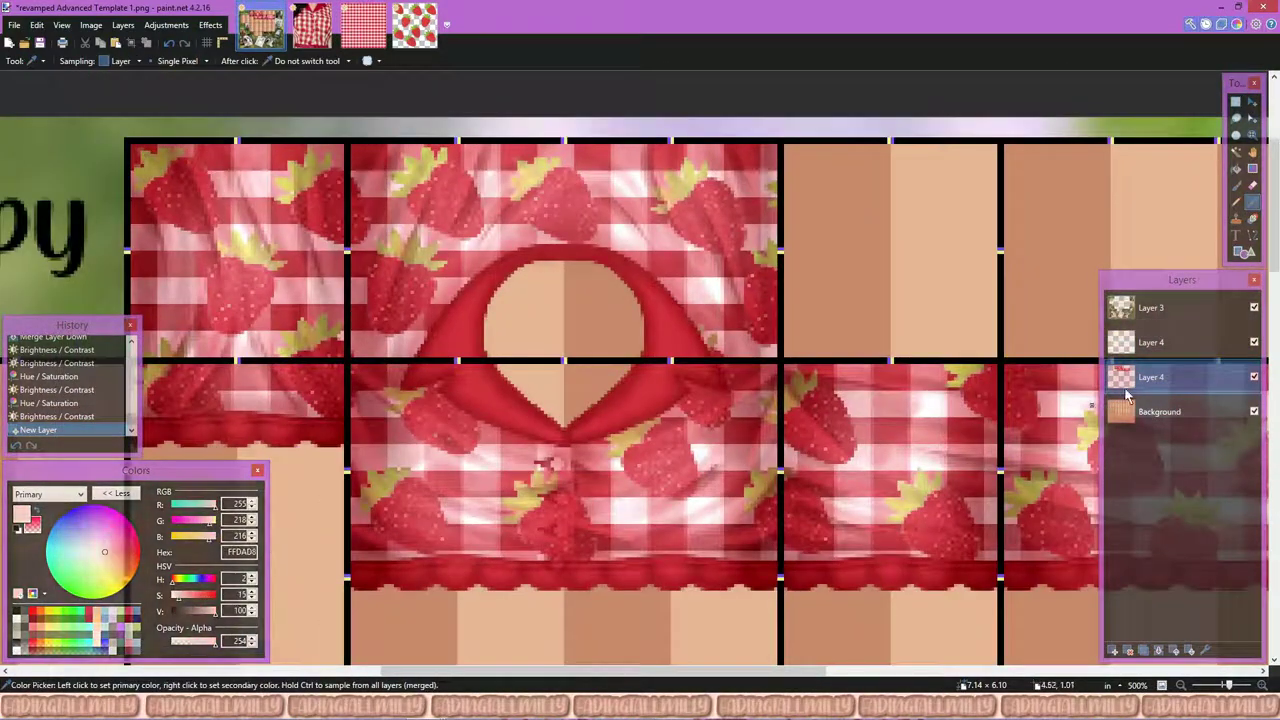
Step: On the empty upper Layer 4, lighten the paint colour to FFE6E5 and paint thin fold highlights on the leftmost panel's upper part
{"action": "left_click", "coordinate": [1150, 342]}
{"action": "key", "text": "b"}
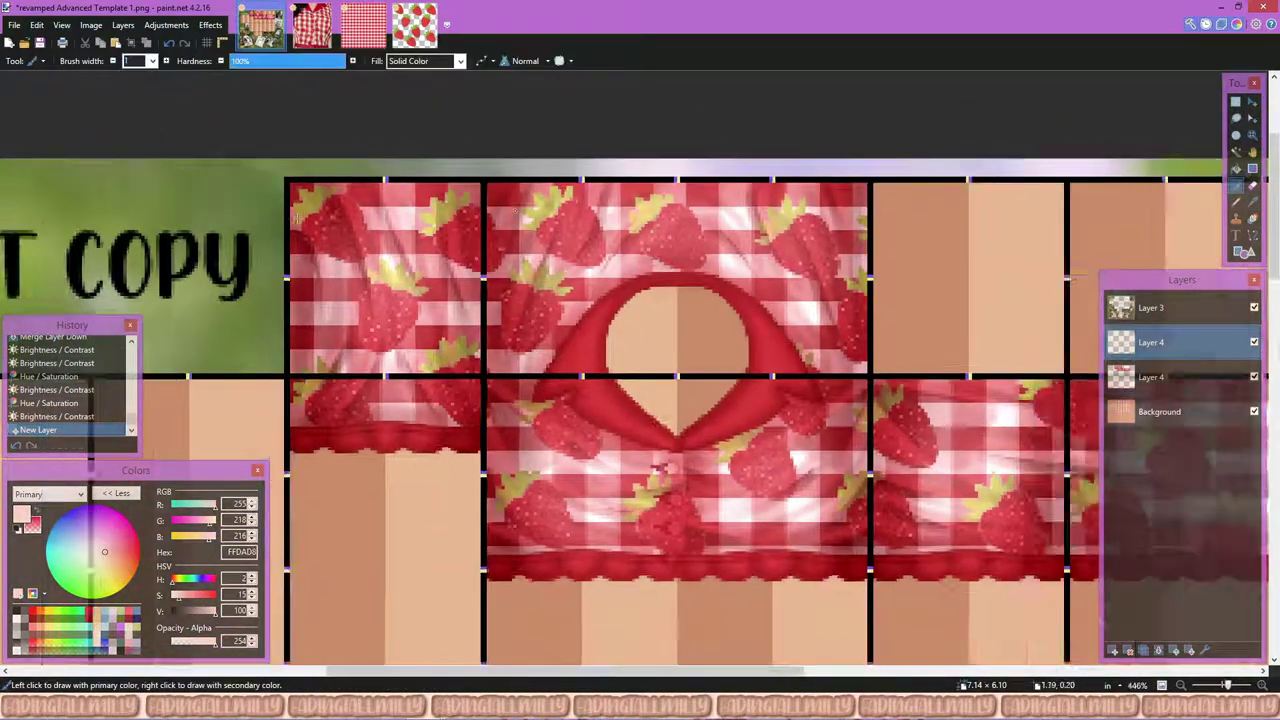
{"action": "scroll", "coordinate": [610, 330], "scroll_direction": "up", "scroll_amount": 3}
{"action": "left_click_drag", "start_coordinate": [180, 598], "coordinate": [175, 598]}
{"action": "left_click_drag", "start_coordinate": [460, 200], "coordinate": [400, 305]}
{"action": "scroll", "coordinate": [430, 300], "scroll_direction": "up", "scroll_amount": 1}
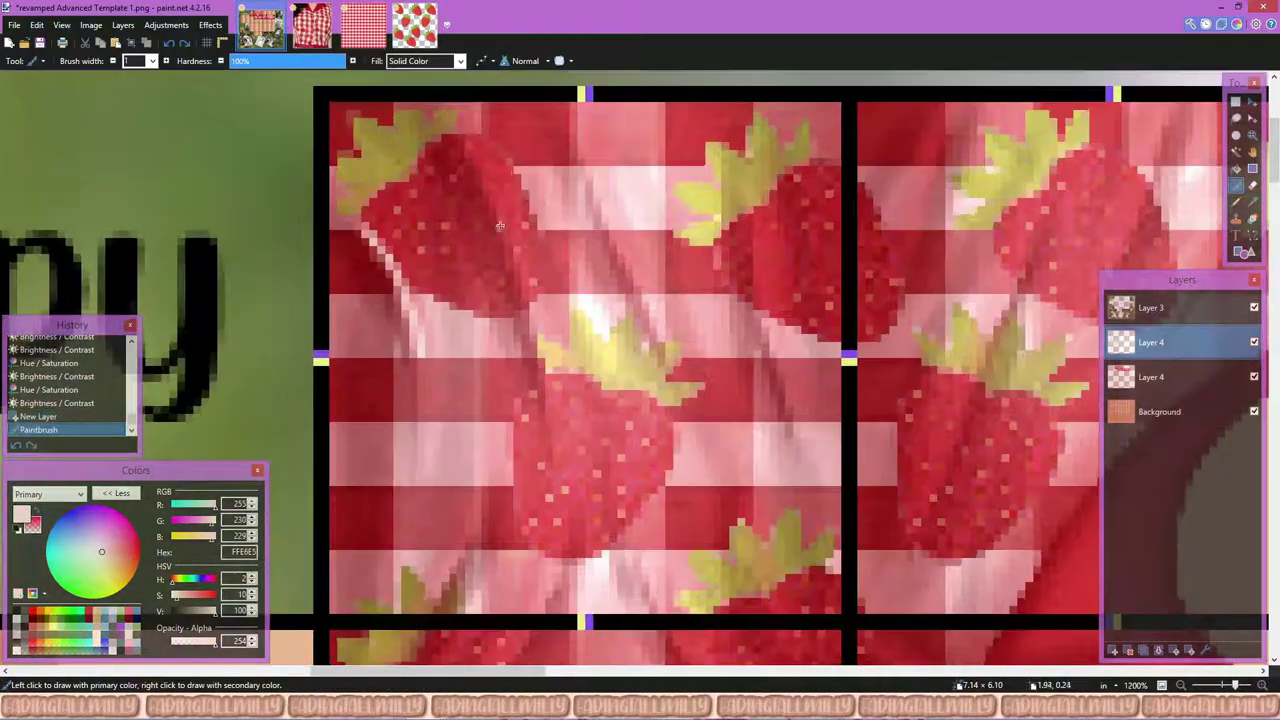
{"action": "left_click_drag", "start_coordinate": [520, 160], "coordinate": [475, 320]}
{"action": "scroll", "coordinate": [603, 318], "scroll_direction": "up", "scroll_amount": 1}
{"action": "scroll", "coordinate": [603, 318], "scroll_direction": "up", "scroll_amount": 1}
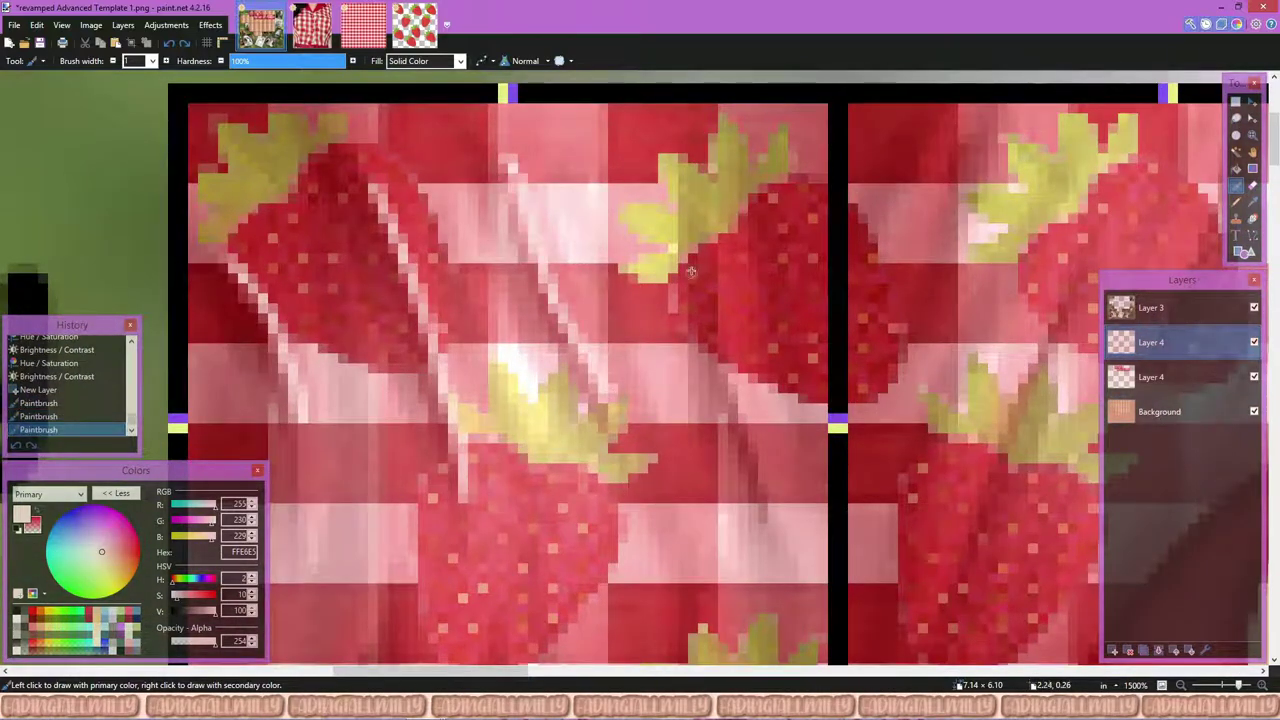
Step: Continue the thin pale fold highlights over the remaining folds and lower strawberries of the leftmost panel
{"action": "left_click_drag", "start_coordinate": [690, 271], "coordinate": [745, 470]}
{"action": "scroll", "coordinate": [469, 305], "scroll_direction": "down", "scroll_amount": 1}
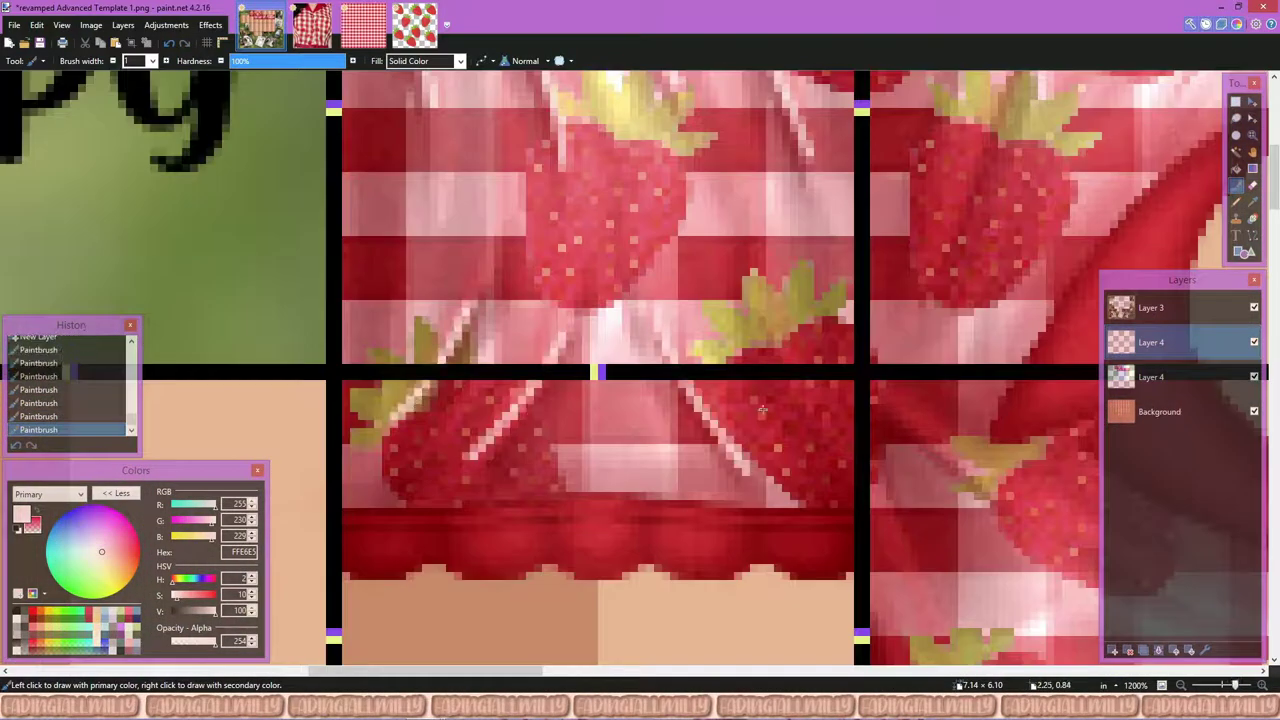
{"action": "scroll", "coordinate": [517, 284], "scroll_direction": "up", "scroll_amount": 1}
{"action": "key", "text": "ctrl+y"}
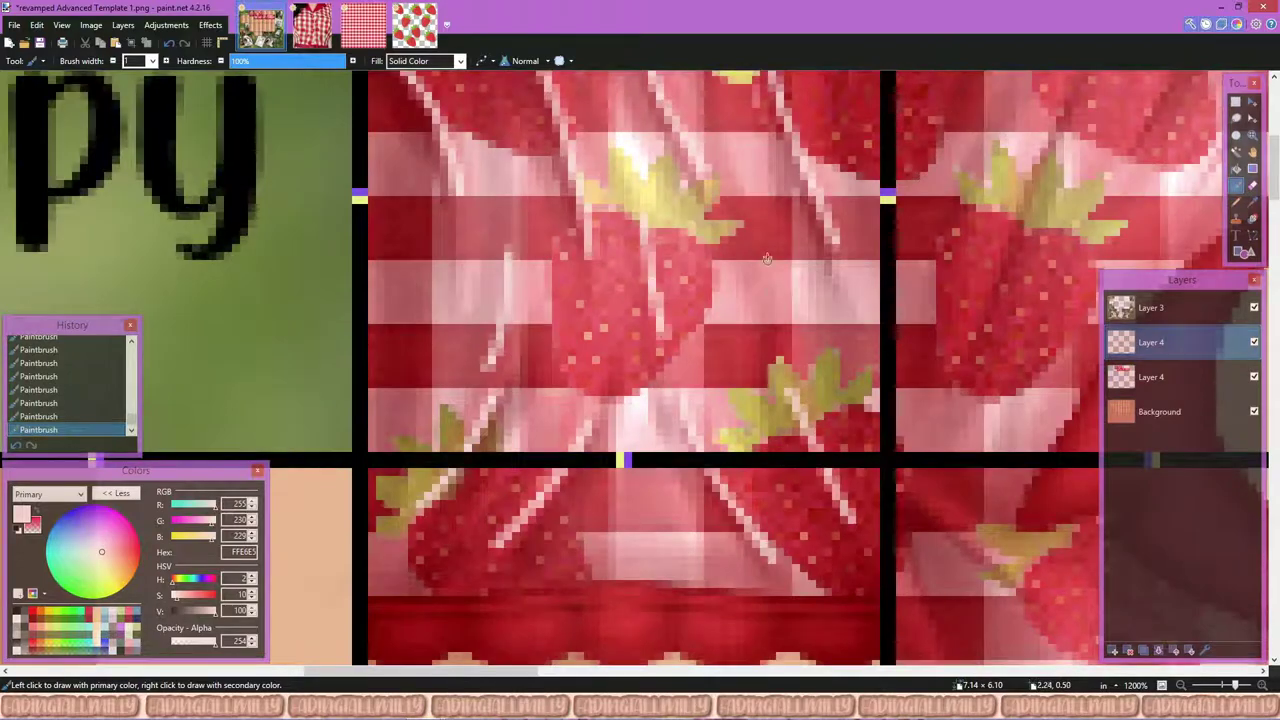
Step: Paint slanted pale fold highlights on the upper front panel, over the strawberries left of the neckline
{"action": "scroll", "coordinate": [767, 258], "scroll_direction": "down", "scroll_amount": 8}
{"action": "scroll", "coordinate": [529, 166], "scroll_direction": "up", "scroll_amount": 8}
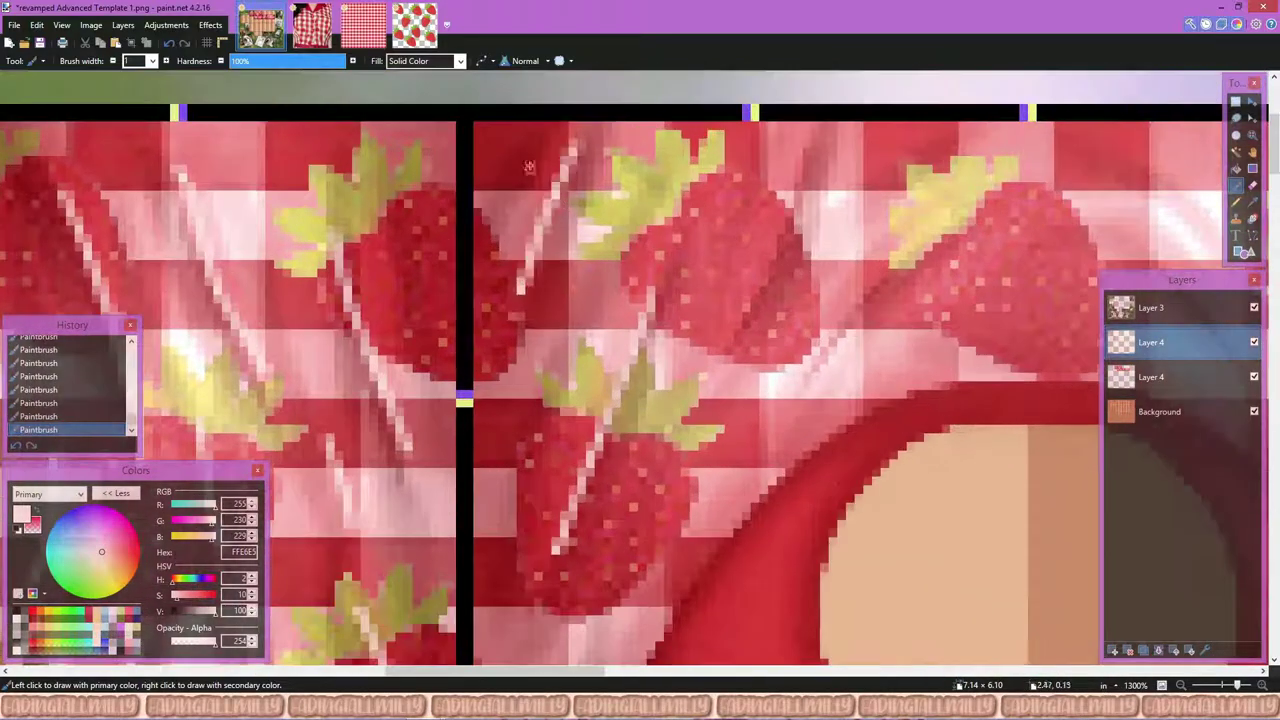
{"action": "scroll", "coordinate": [533, 263], "scroll_direction": "down", "scroll_amount": 8}
{"action": "scroll", "coordinate": [817, 265], "scroll_direction": "up", "scroll_amount": 8}
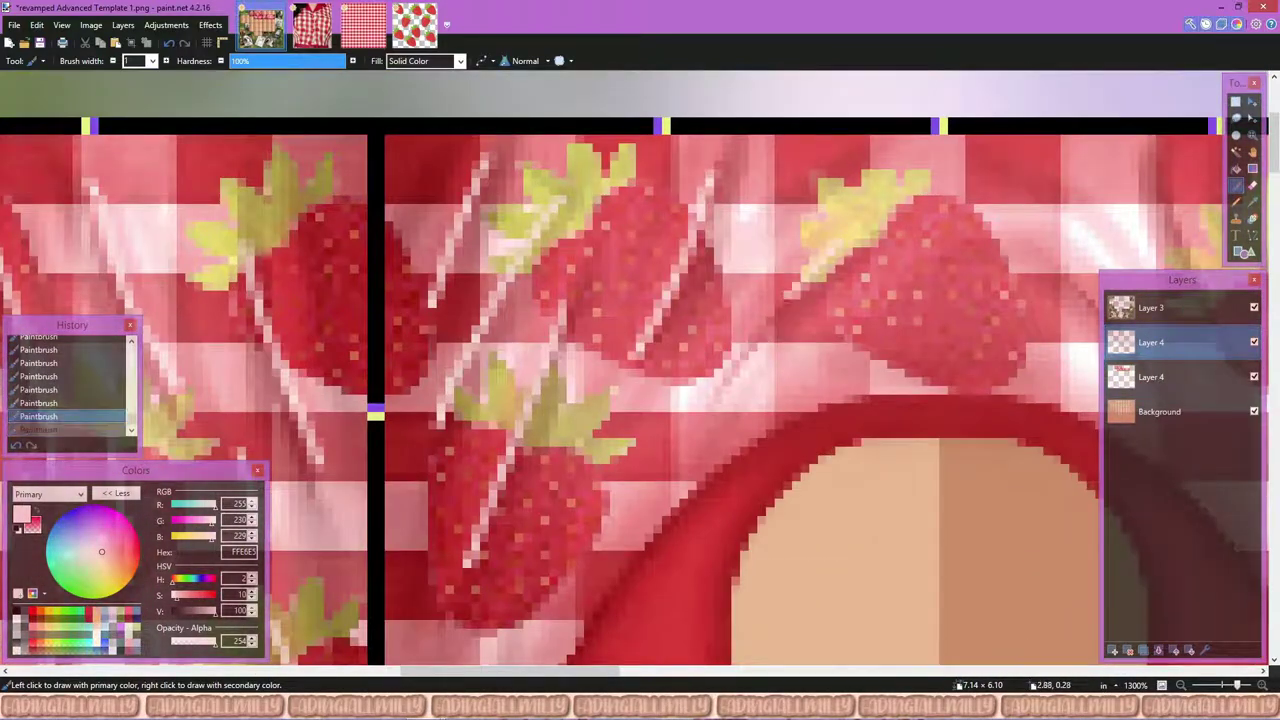
Step: Paint curved pale fold highlights across the left half of the lower front panel, running towards the centre gathering
{"action": "scroll", "coordinate": [843, 594], "scroll_direction": "down", "scroll_amount": 4}
{"action": "scroll", "coordinate": [986, 451], "scroll_direction": "up", "scroll_amount": 3}
{"action": "scroll", "coordinate": [700, 500], "scroll_direction": "down", "scroll_amount": 3}
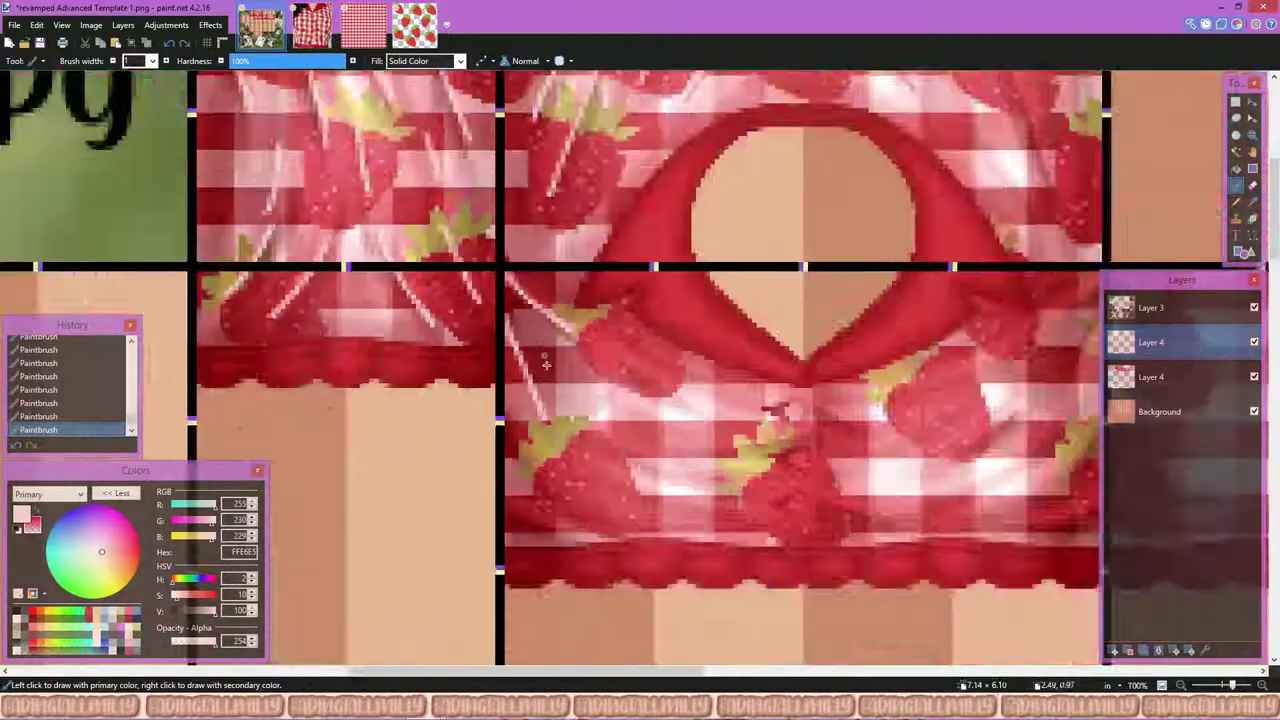
{"action": "scroll", "coordinate": [478, 528], "scroll_direction": "up", "scroll_amount": 4}
{"action": "scroll", "coordinate": [478, 528], "scroll_direction": "right", "scroll_amount": 3}
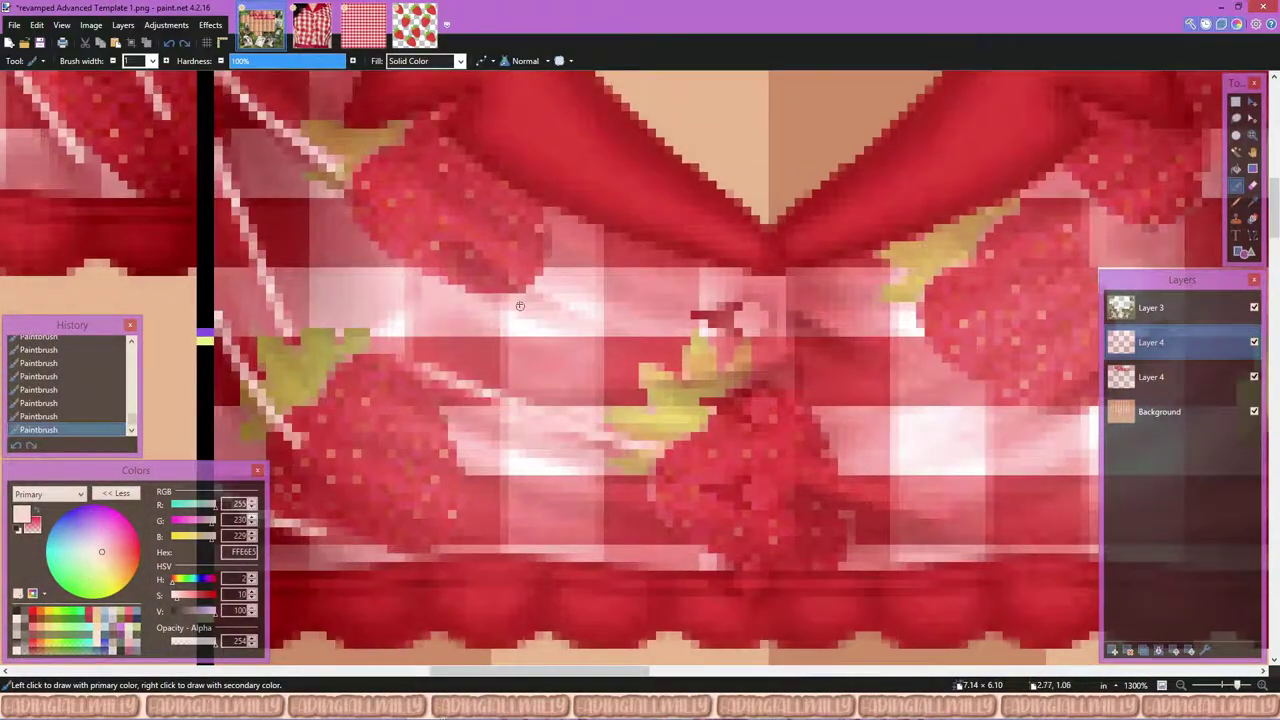
{"action": "scroll", "coordinate": [600, 370], "scroll_direction": "down", "scroll_amount": 2}
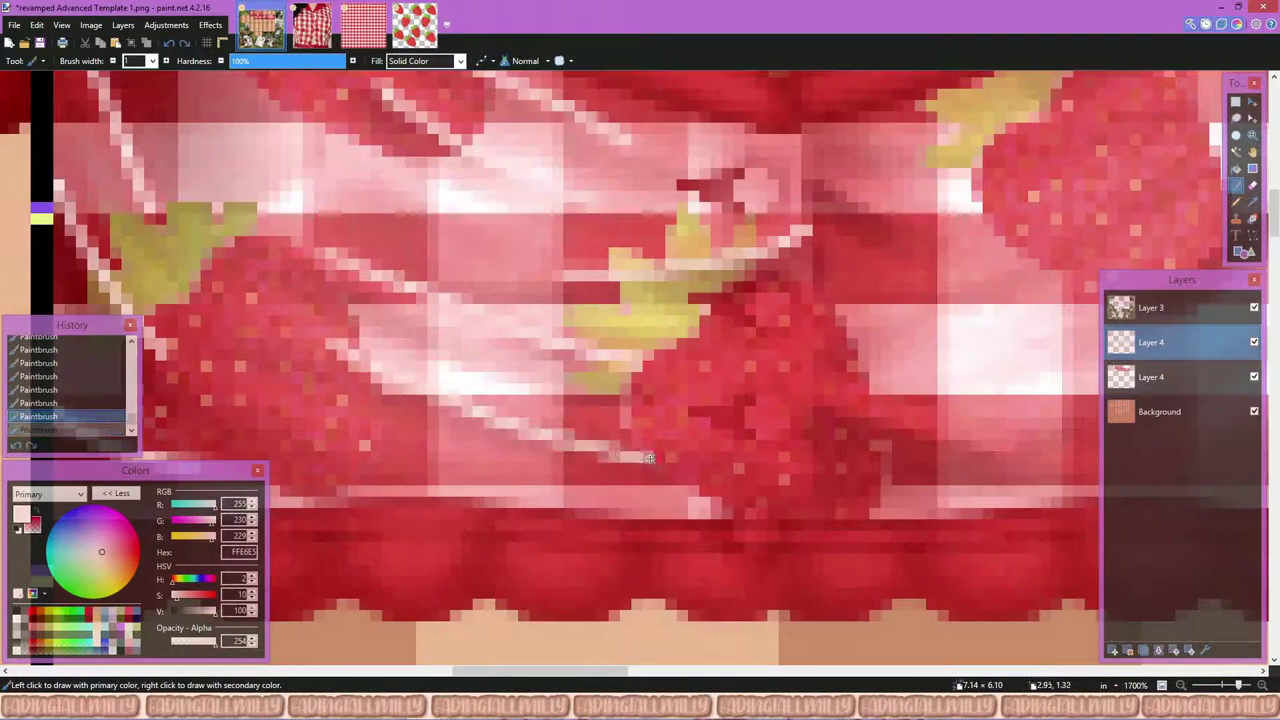
Step: Paint matching pale fold highlights across the right half of the lower front panel, from the centre gathering to the side edge
{"action": "scroll", "coordinate": [411, 375], "scroll_direction": "down", "scroll_amount": 1}
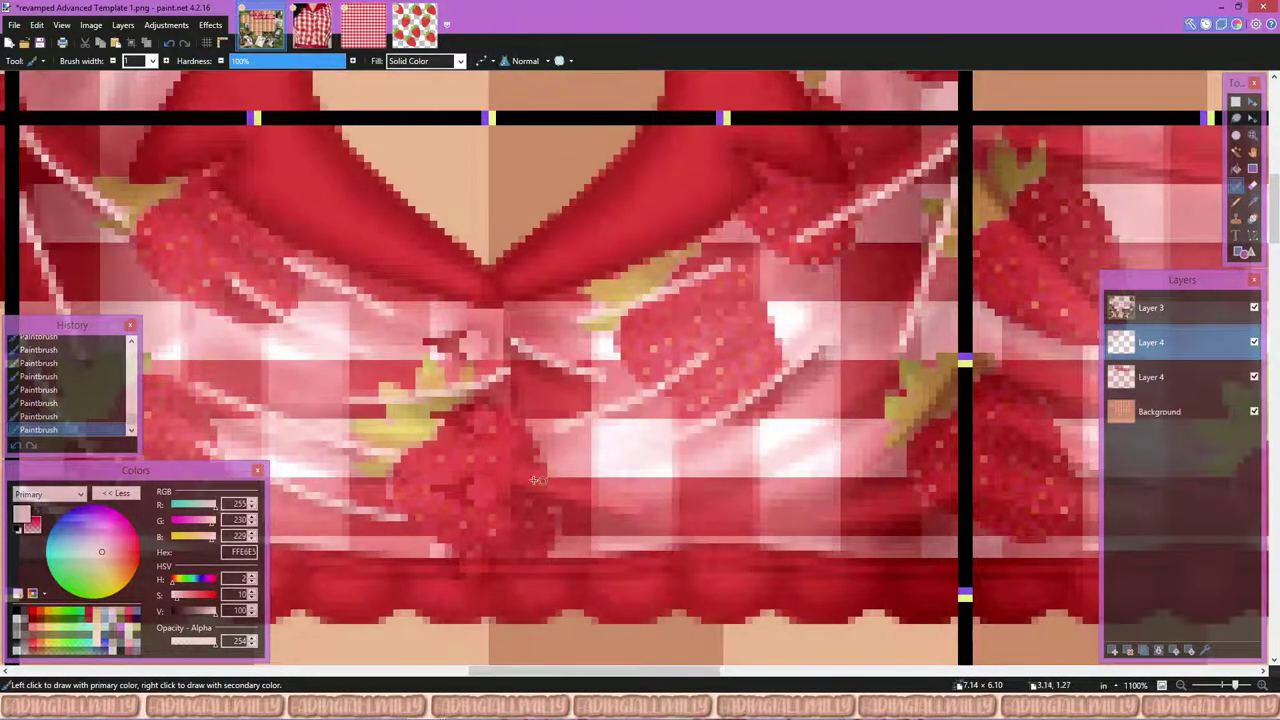
{"action": "scroll", "coordinate": [765, 474], "scroll_direction": "down", "scroll_amount": 5}
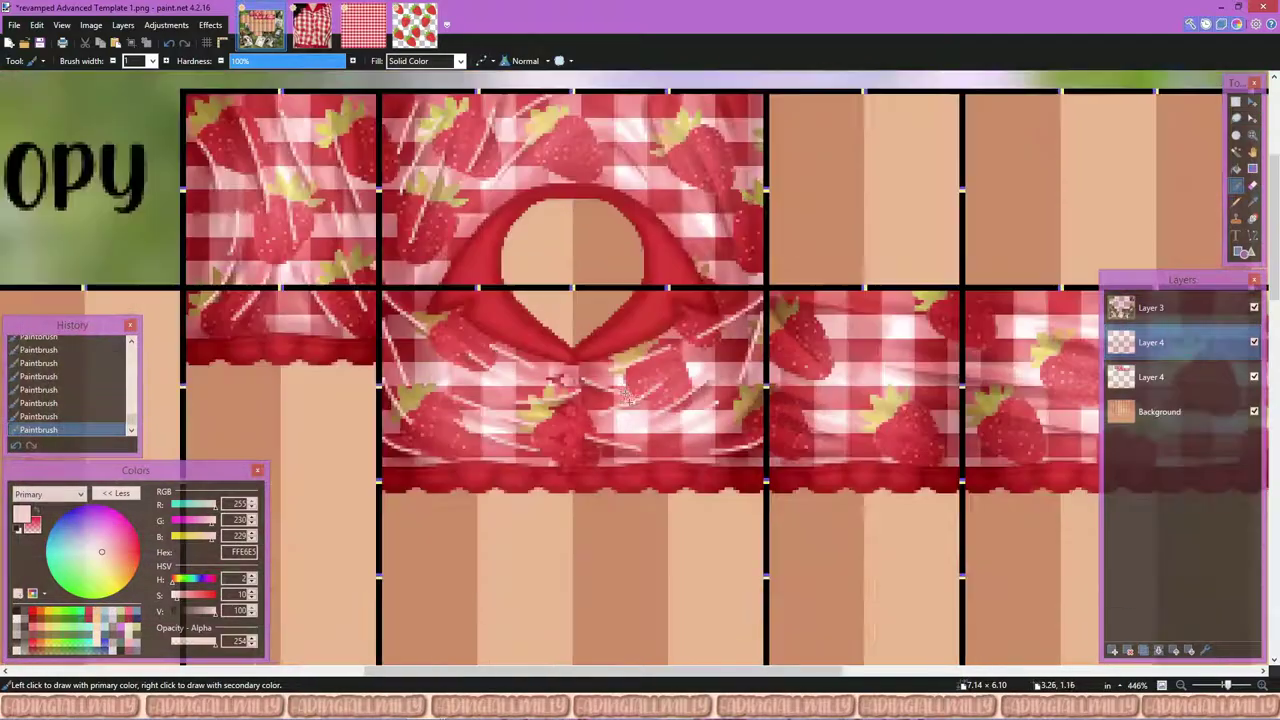
{"action": "scroll", "coordinate": [517, 273], "scroll_direction": "up", "scroll_amount": 5}
Step: Paint pale fold highlights across the side panel next to the front, redoing a misplaced stroke and continuing over the adjoining seam
{"action": "scroll", "coordinate": [517, 273], "scroll_direction": "down", "scroll_amount": 4}
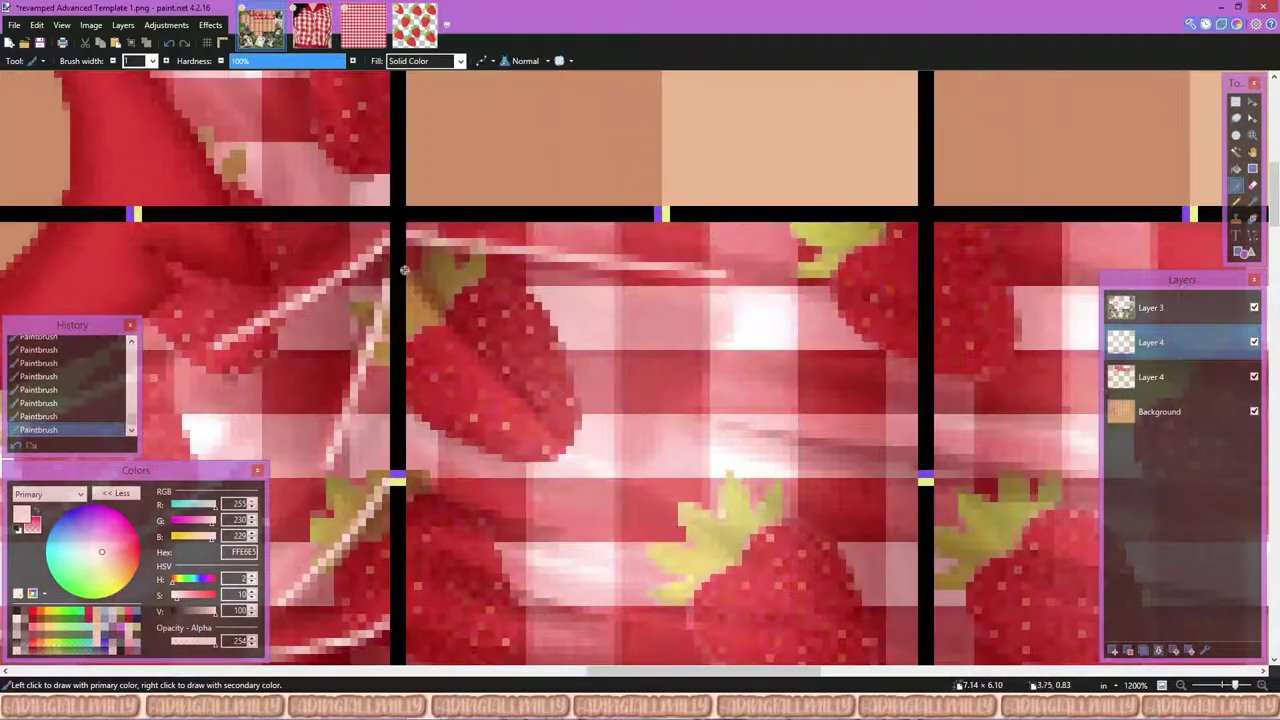
{"action": "key", "text": "ctrl+z"}
{"action": "scroll", "coordinate": [378, 283], "scroll_direction": "up", "scroll_amount": 2}
{"action": "scroll", "coordinate": [574, 416], "scroll_direction": "down", "scroll_amount": 4}
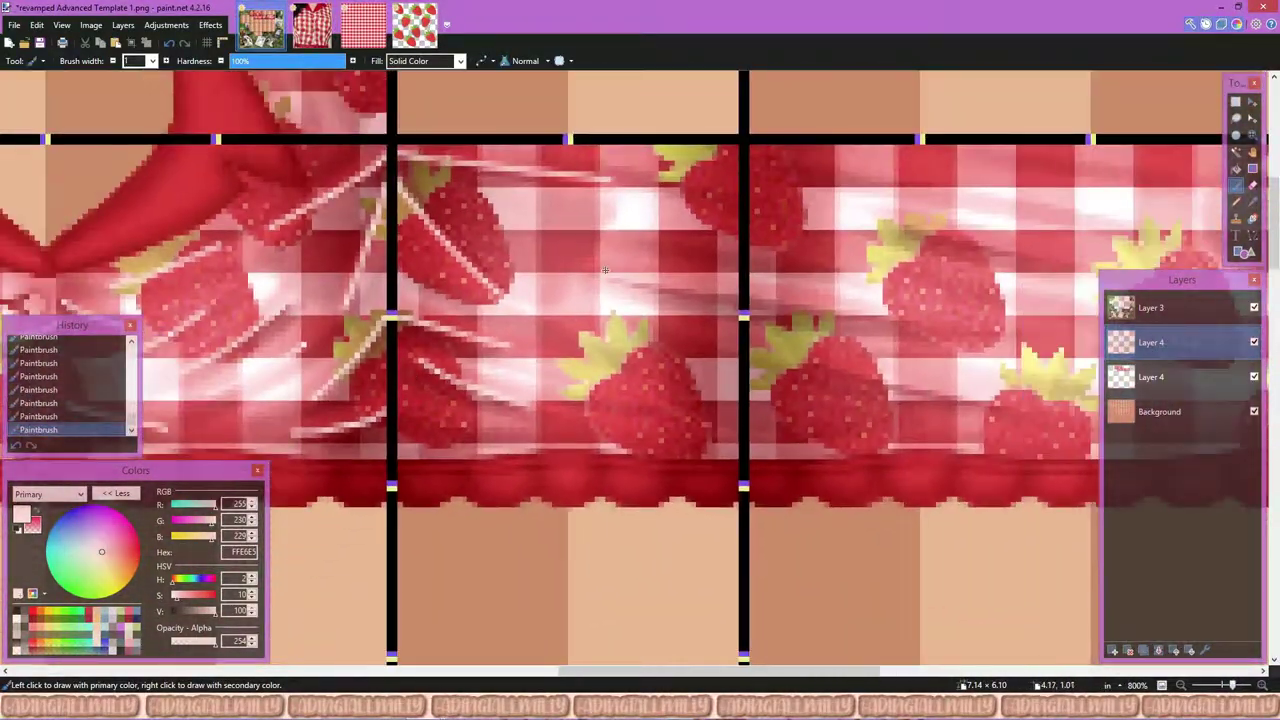
{"action": "scroll", "coordinate": [578, 153], "scroll_direction": "up", "scroll_amount": 3}
{"action": "scroll", "coordinate": [512, 293], "scroll_direction": "down", "scroll_amount": 1}
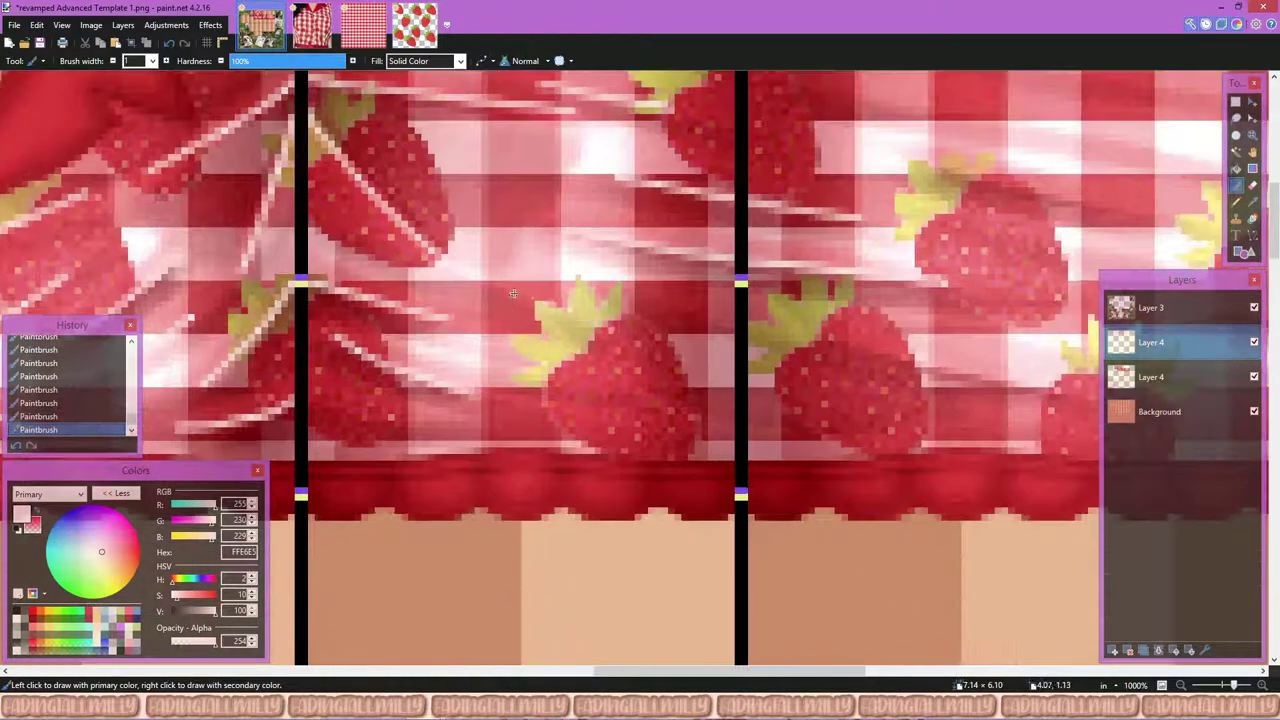
{"action": "scroll", "coordinate": [641, 388], "scroll_direction": "down", "scroll_amount": 2}
Step: Check the strokes with the patterned top layer hidden, show it again, and paint fold highlights near the back panel's upper-right corner
{"action": "left_click", "coordinate": [1254, 377]}
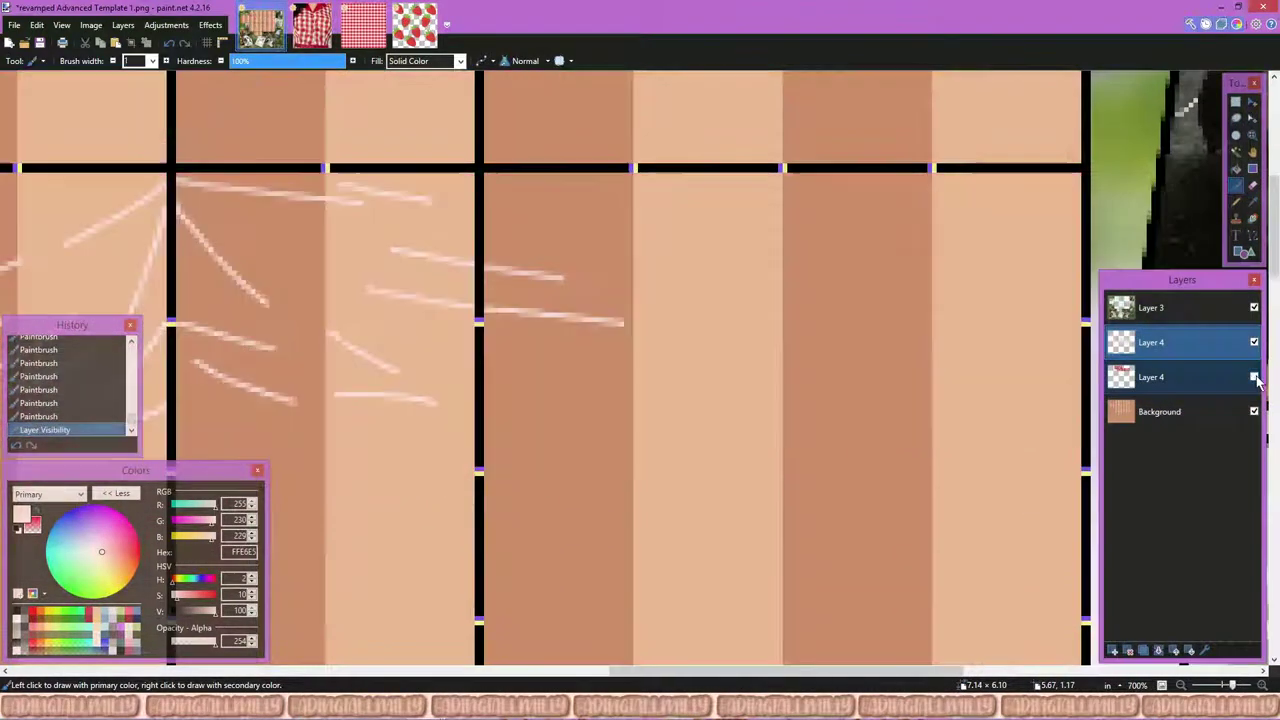
{"action": "left_click", "coordinate": [1254, 377]}
{"action": "left_click_drag", "start_coordinate": [664, 178], "coordinate": [508, 188]}
{"action": "scroll", "coordinate": [573, 216], "scroll_direction": "up", "scroll_amount": 5}
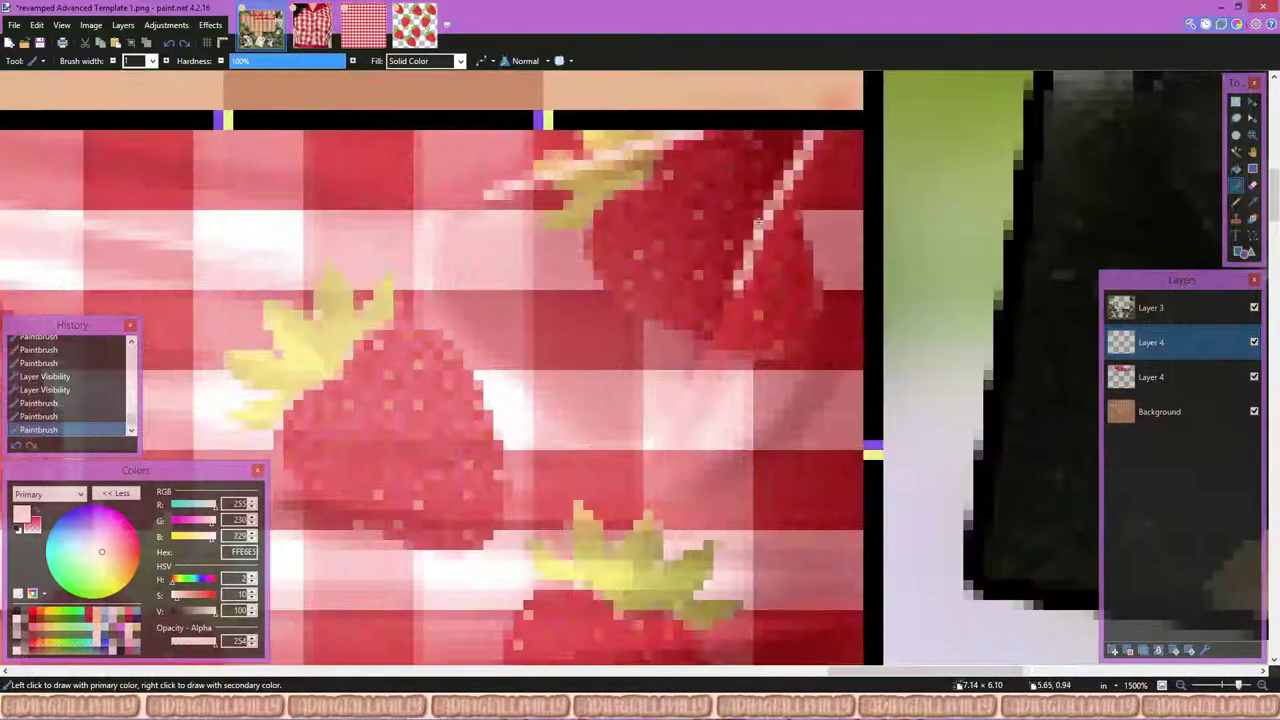
{"action": "left_click_drag", "start_coordinate": [758, 222], "coordinate": [756, 224]}
{"action": "scroll", "coordinate": [756, 224], "scroll_direction": "down", "scroll_amount": 2}
{"action": "scroll", "coordinate": [311, 284], "scroll_direction": "left", "scroll_amount": 3}
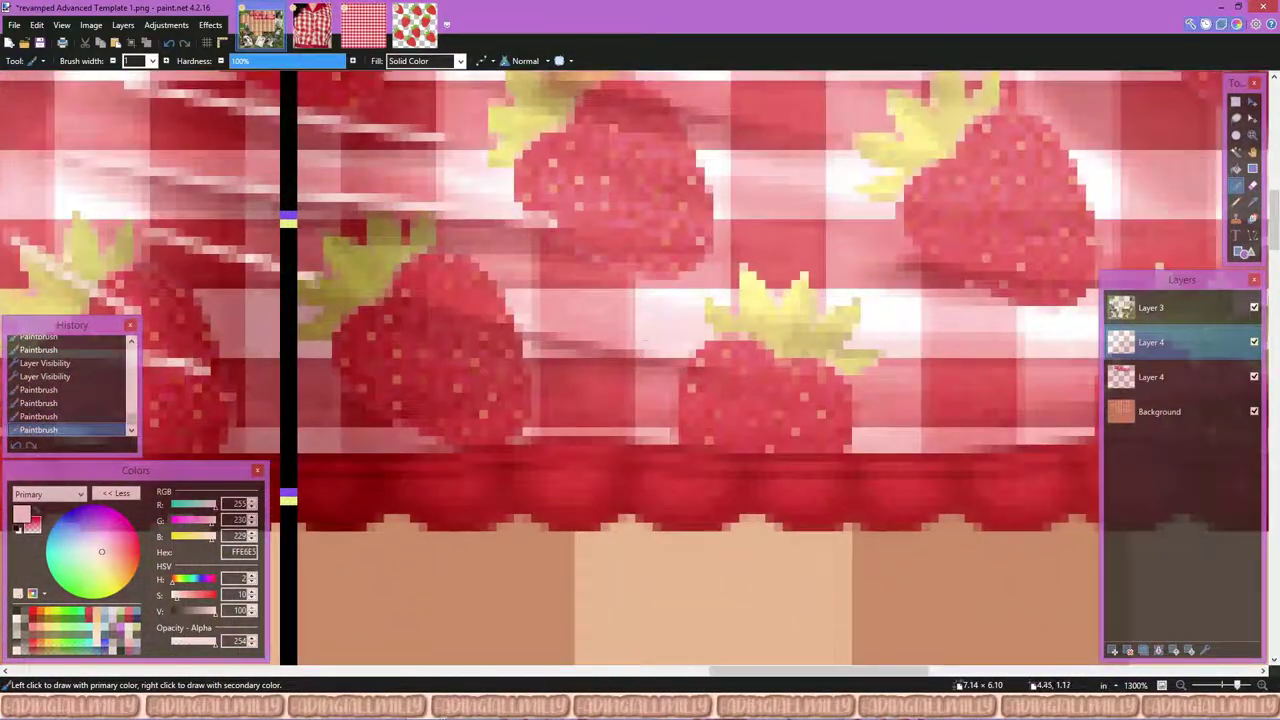
Step: Paint the remaining pale fold highlights across the back panel, over its middle and lower strawberries towards the far edge
{"action": "left_click_drag", "start_coordinate": [576, 290], "coordinate": [316, 325]}
{"action": "scroll", "coordinate": [640, 360], "scroll_direction": "down", "scroll_amount": 3}
{"action": "scroll", "coordinate": [640, 360], "scroll_direction": "up", "scroll_amount": 3}
{"action": "left_click_drag", "start_coordinate": [684, 205], "coordinate": [408, 210]}
{"action": "scroll", "coordinate": [640, 360], "scroll_direction": "right", "scroll_amount": 3}
{"action": "left_click_drag", "start_coordinate": [798, 318], "coordinate": [546, 318]}
{"action": "scroll", "coordinate": [640, 360], "scroll_direction": "left", "scroll_amount": 3}
{"action": "left_click_drag", "start_coordinate": [960, 380], "coordinate": [695, 380]}
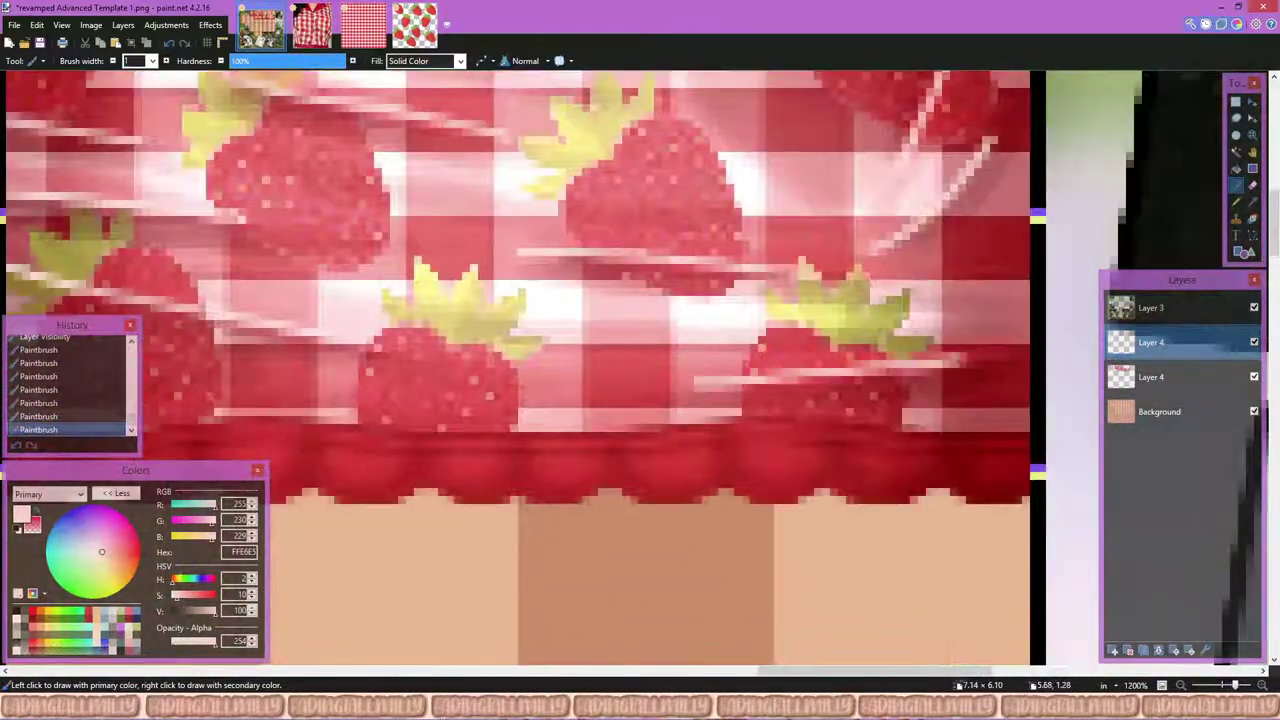
{"action": "scroll", "coordinate": [640, 360], "scroll_direction": "left", "scroll_amount": 3}
{"action": "left_click_drag", "start_coordinate": [940, 330], "coordinate": [684, 330]}
Step: Copy the highlights from the left half of the upper front panel, mirror them onto its right half, and deselect
{"action": "scroll", "coordinate": [640, 360], "scroll_direction": "down", "scroll_amount": 3}
{"action": "key", "text": "ctrl+v"}
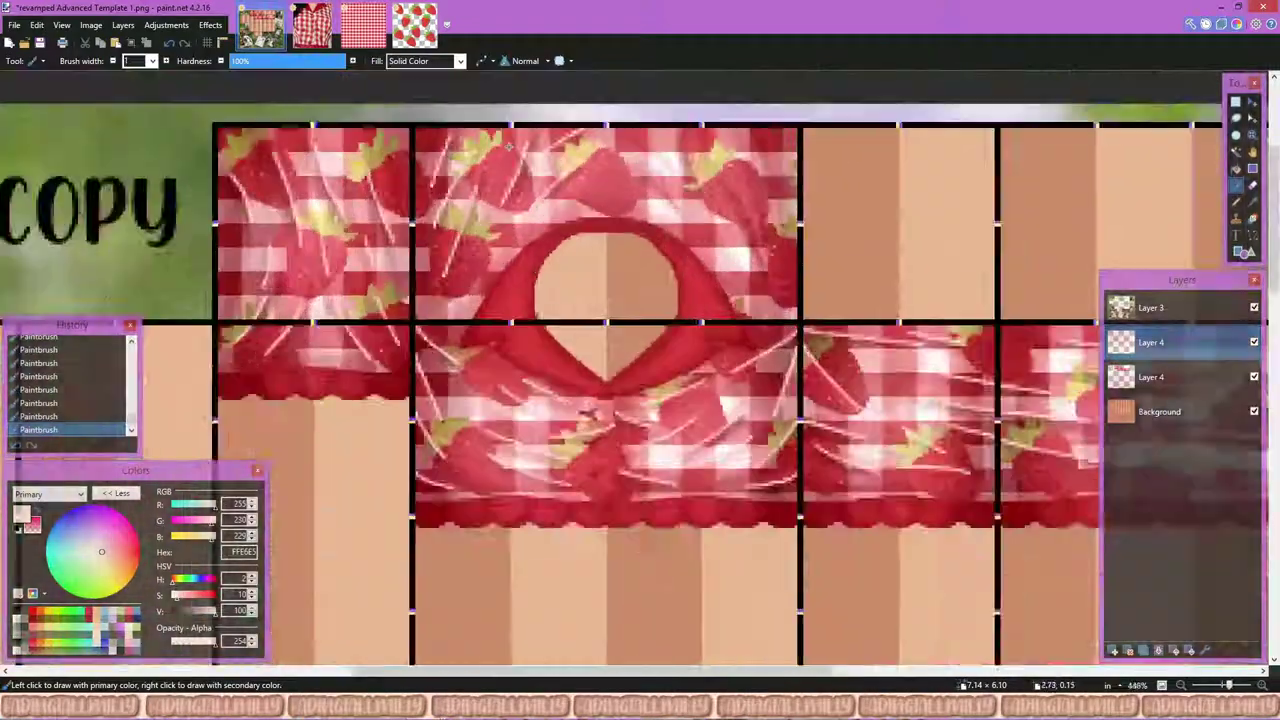
{"action": "scroll", "coordinate": [640, 360], "scroll_direction": "up", "scroll_amount": 3}
{"action": "key", "text": "Return"}
{"action": "key", "text": "ctrl+d"}
Step: Apply Brightness / Contrast to the highlight layer with brightness and contrast at 10
{"action": "scroll", "coordinate": [640, 360], "scroll_direction": "down", "scroll_amount": 3}
{"action": "left_click", "coordinate": [166, 24]}
{"action": "left_click", "coordinate": [200, 80]}
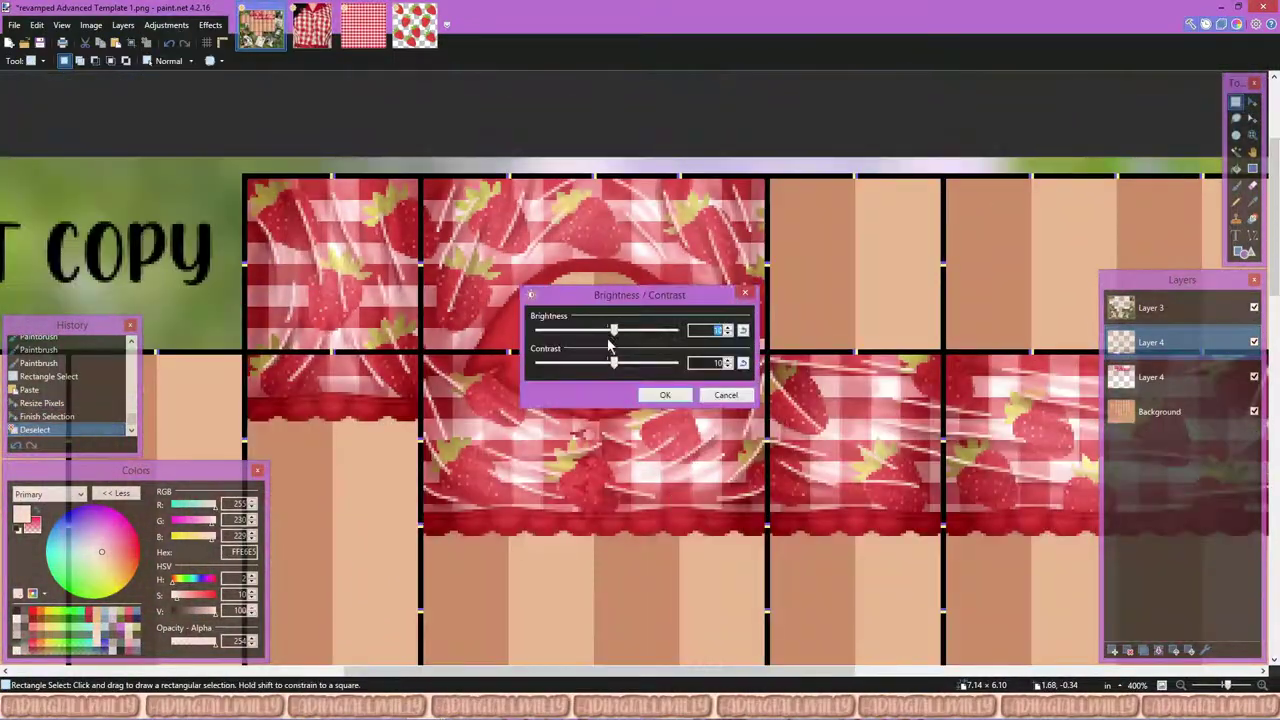
{"action": "left_click", "coordinate": [667, 396]}
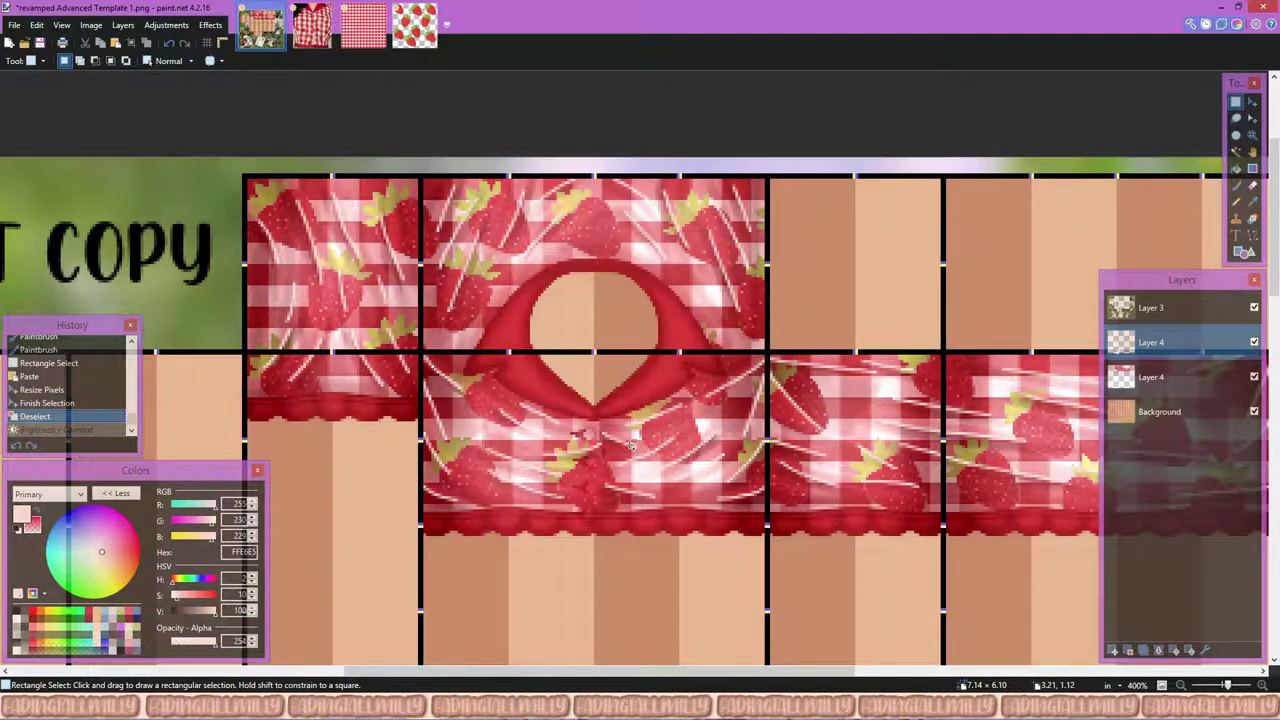
{"action": "scroll", "coordinate": [535, 432], "scroll_direction": "down", "scroll_amount": 2}
{"action": "scroll", "coordinate": [558, 436], "scroll_direction": "up", "scroll_amount": 1}
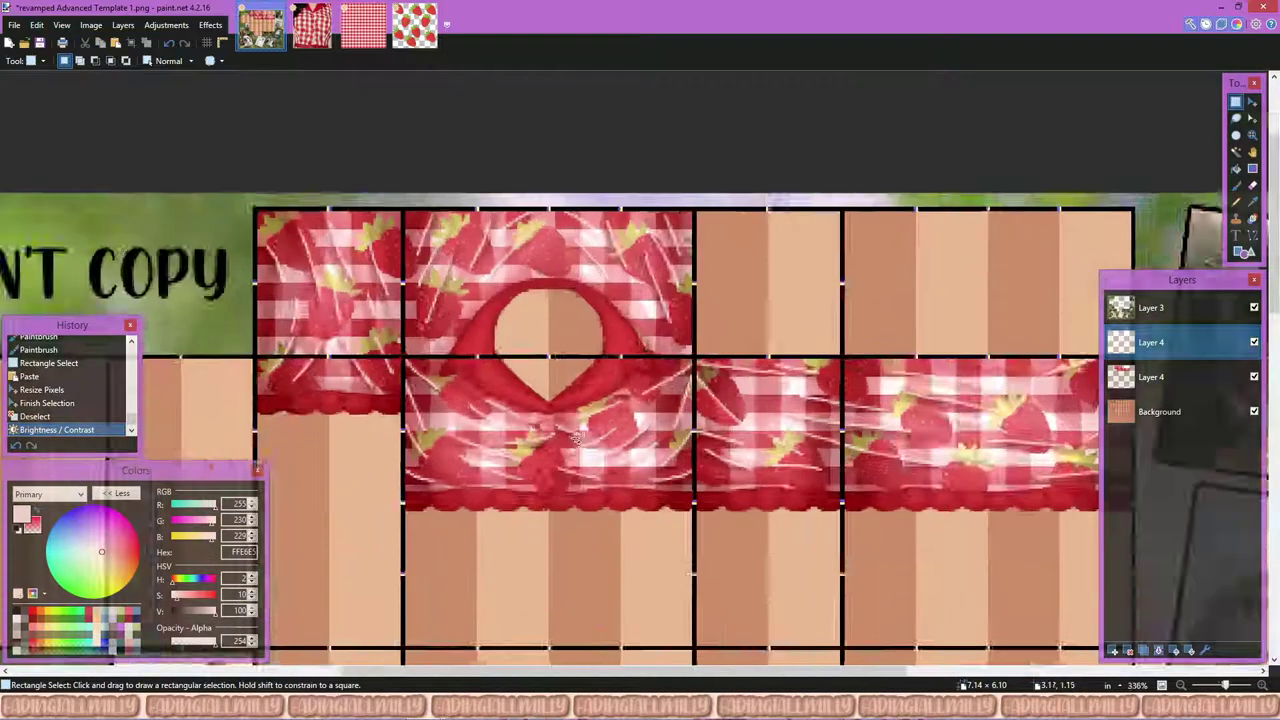
Step: Lower the highlight layer's opacity to soften the strokes, and compare the top with that layer hidden and shown
{"action": "double_click", "coordinate": [1150, 342]}
{"action": "left_click_drag", "start_coordinate": [674, 383], "coordinate": [600, 383]}
{"action": "left_click", "coordinate": [645, 420]}
{"action": "double_click", "coordinate": [1152, 343]}
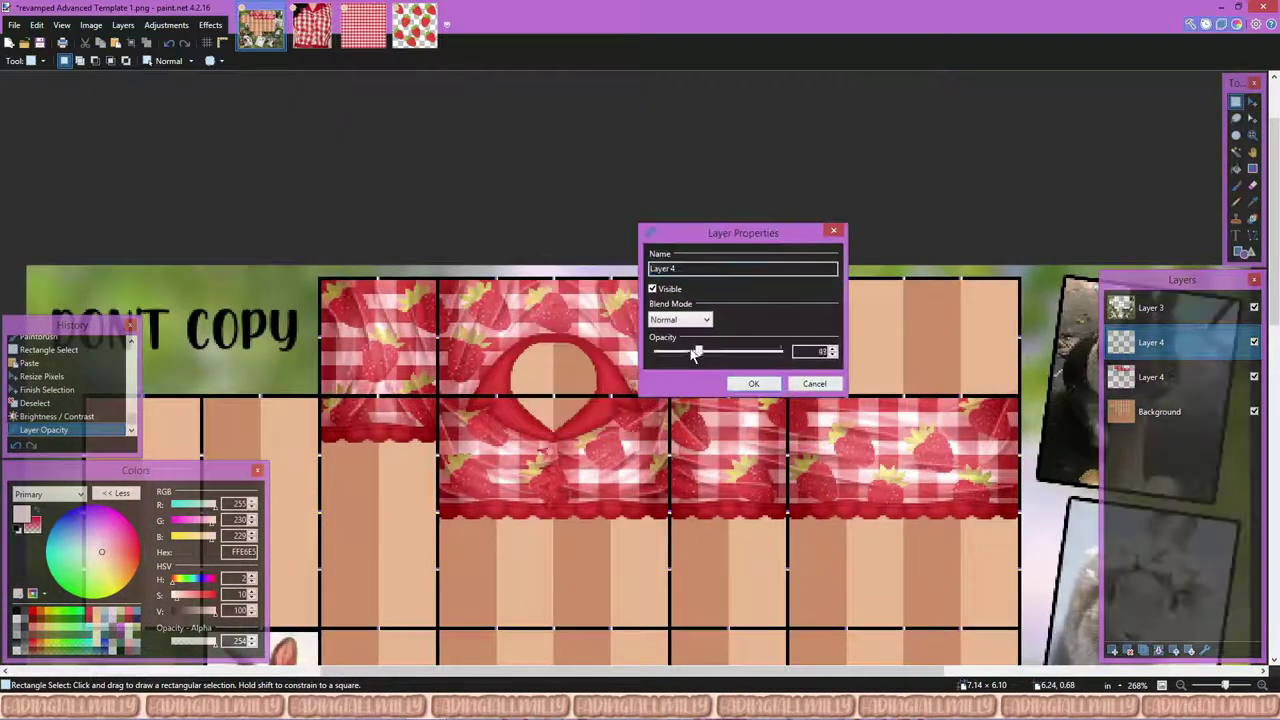
{"action": "left_click", "coordinate": [754, 383]}
{"action": "left_click", "coordinate": [1254, 342]}
{"action": "left_click", "coordinate": [1254, 342]}
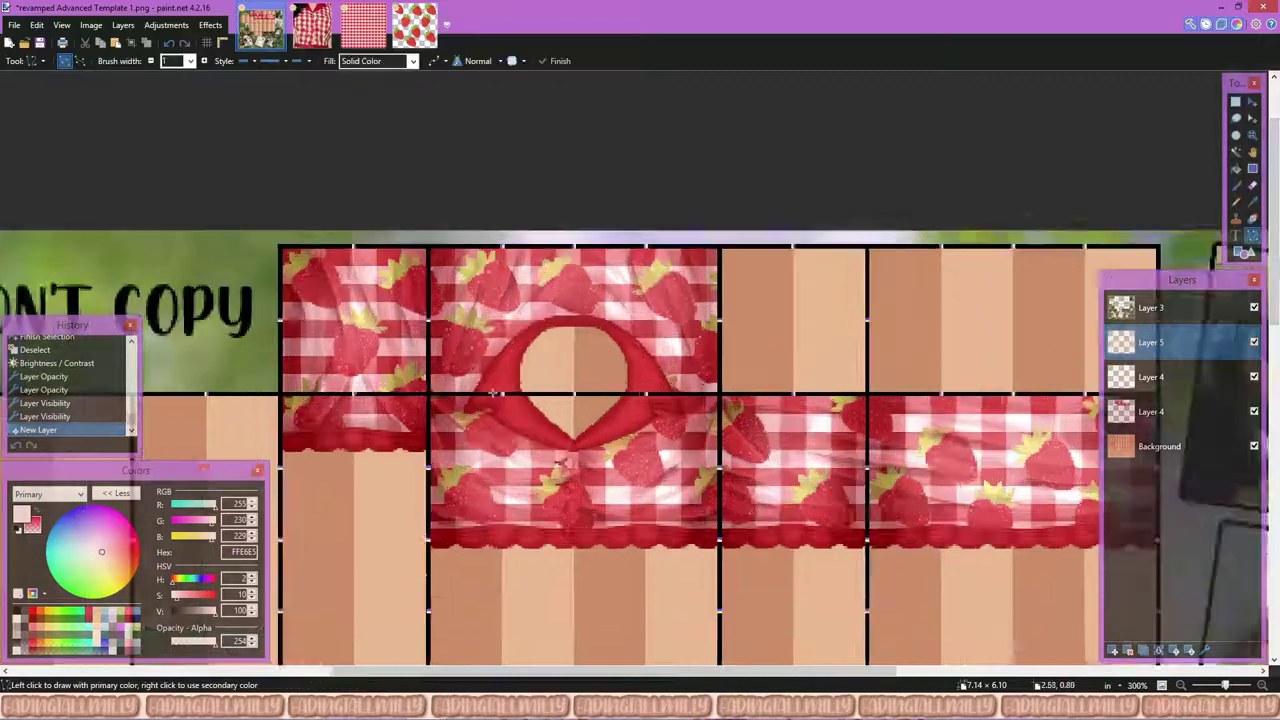
Step: On Layer 5, trace the outer and inner edges of the red collar's upper left half with pale one-pixel curves
{"action": "scroll", "coordinate": [495, 390], "scroll_direction": "up", "scroll_amount": 5}
{"action": "left_click_drag", "start_coordinate": [373, 512], "coordinate": [794, 152]}
{"action": "left_click_drag", "start_coordinate": [472, 420], "coordinate": [458, 368]}
{"action": "left_click_drag", "start_coordinate": [605, 206], "coordinate": [640, 188]}
{"action": "left_click_drag", "start_coordinate": [790, 174], "coordinate": [564, 382]}
{"action": "left_click_drag", "start_coordinate": [640, 290], "coordinate": [590, 270]}
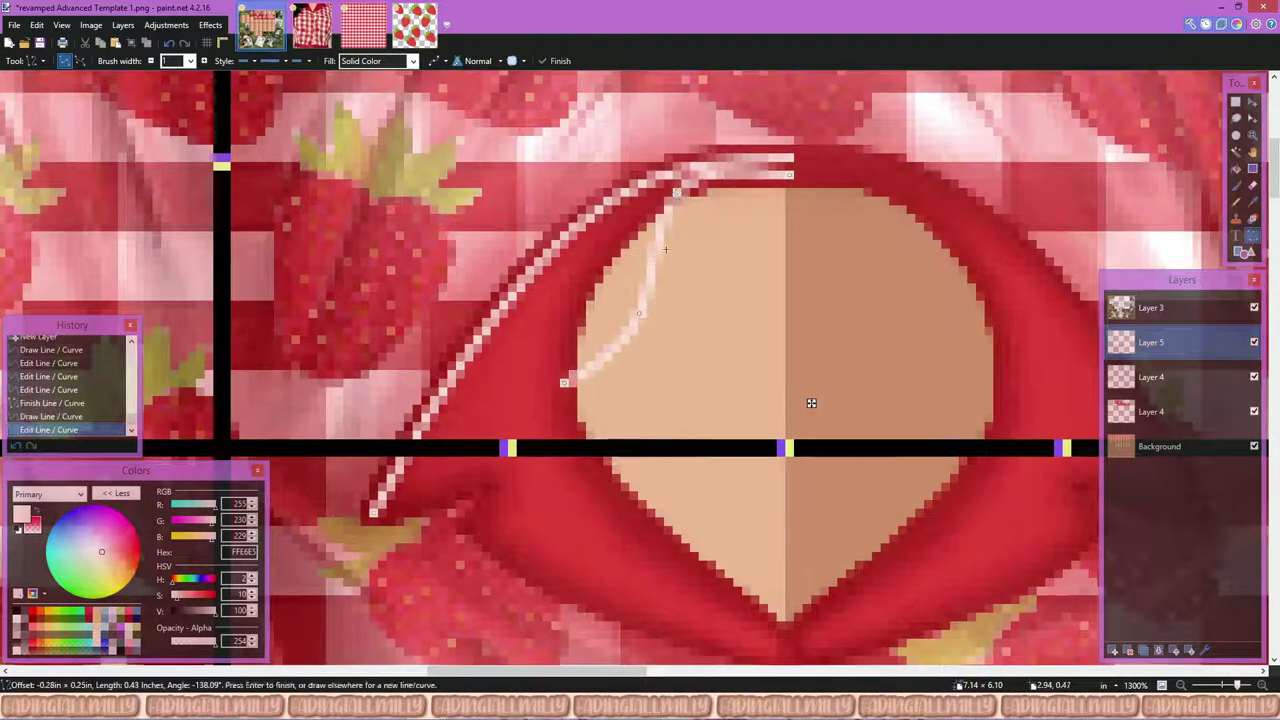
{"action": "left_click_drag", "start_coordinate": [700, 200], "coordinate": [658, 213]}
{"action": "key", "text": "Return"}
Step: Trace the lower left collar's bottom edge and side notch with pale curves, closing the outline at the neckline point
{"action": "scroll", "coordinate": [808, 403], "scroll_direction": "up", "scroll_amount": 1}
{"action": "left_click_drag", "start_coordinate": [503, 303], "coordinate": [762, 612]}
{"action": "mouse_move", "coordinate": [572, 418]}
{"action": "left_mouse_down"}
{"action": "mouse_move", "coordinate": [560, 405]}
{"action": "mouse_move", "coordinate": [640, 500]}
{"action": "mouse_move", "coordinate": [740, 585]}
{"action": "mouse_move", "coordinate": [403, 463]}
{"action": "left_mouse_up"}
{"action": "left_click_drag", "start_coordinate": [541, 520], "coordinate": [541, 543]}
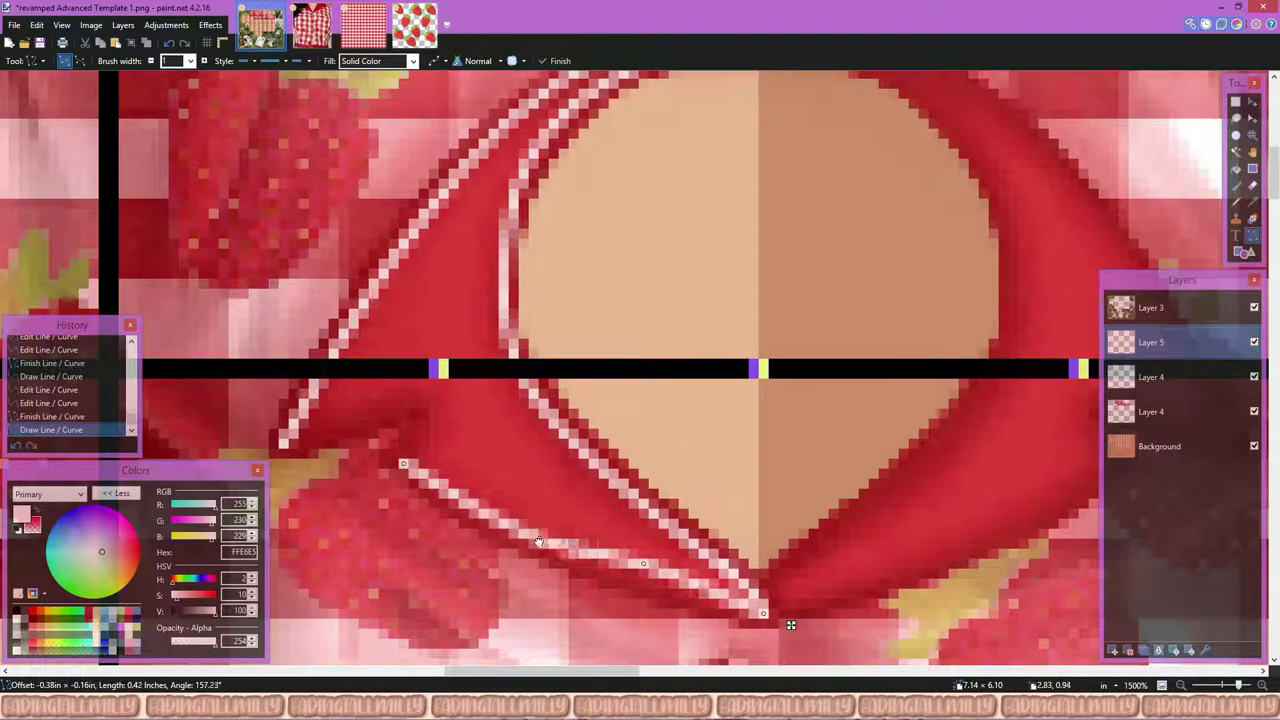
{"action": "left_click_drag", "start_coordinate": [438, 408], "coordinate": [288, 444]}
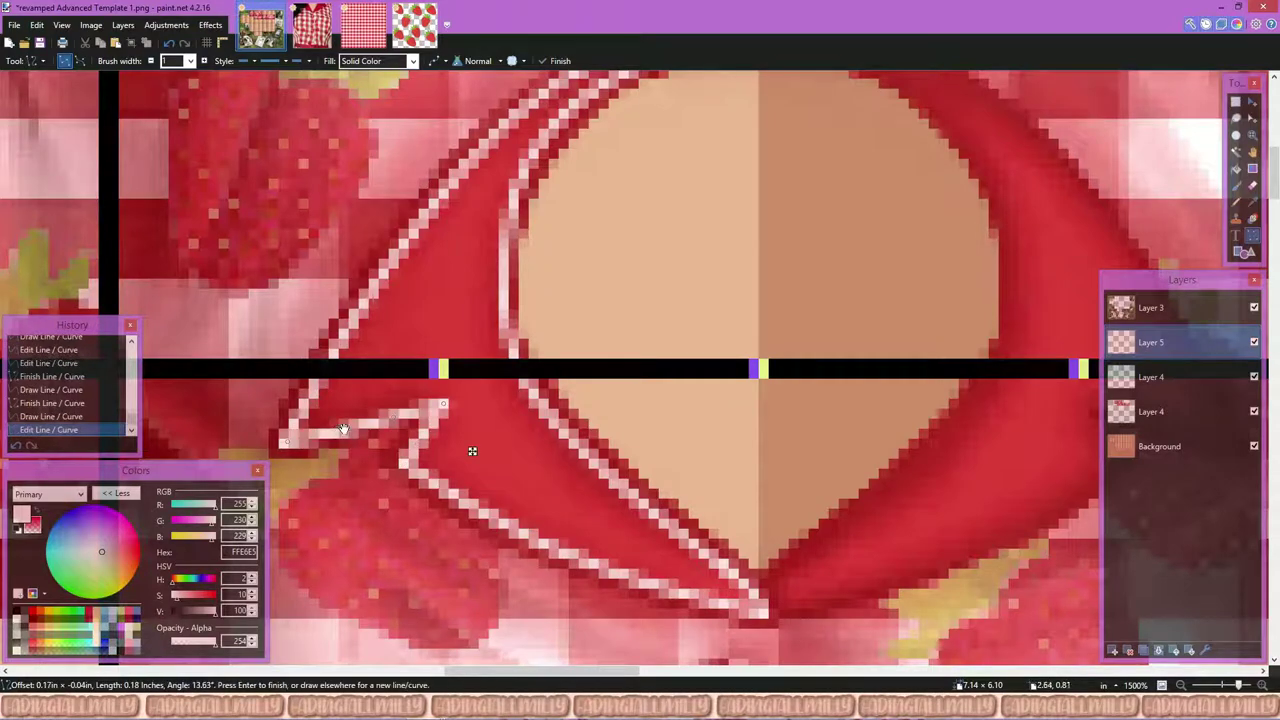
Step: Trace the inner and outer edges of the collar's upper right half with pale curves bent to follow the neckline
{"action": "scroll", "coordinate": [397, 405], "scroll_direction": "down", "scroll_amount": 3}
{"action": "mouse_move", "coordinate": [583, 178]}
{"action": "left_mouse_down"}
{"action": "mouse_move", "coordinate": [610, 180]}
{"action": "mouse_move", "coordinate": [766, 347]}
{"action": "left_mouse_up"}
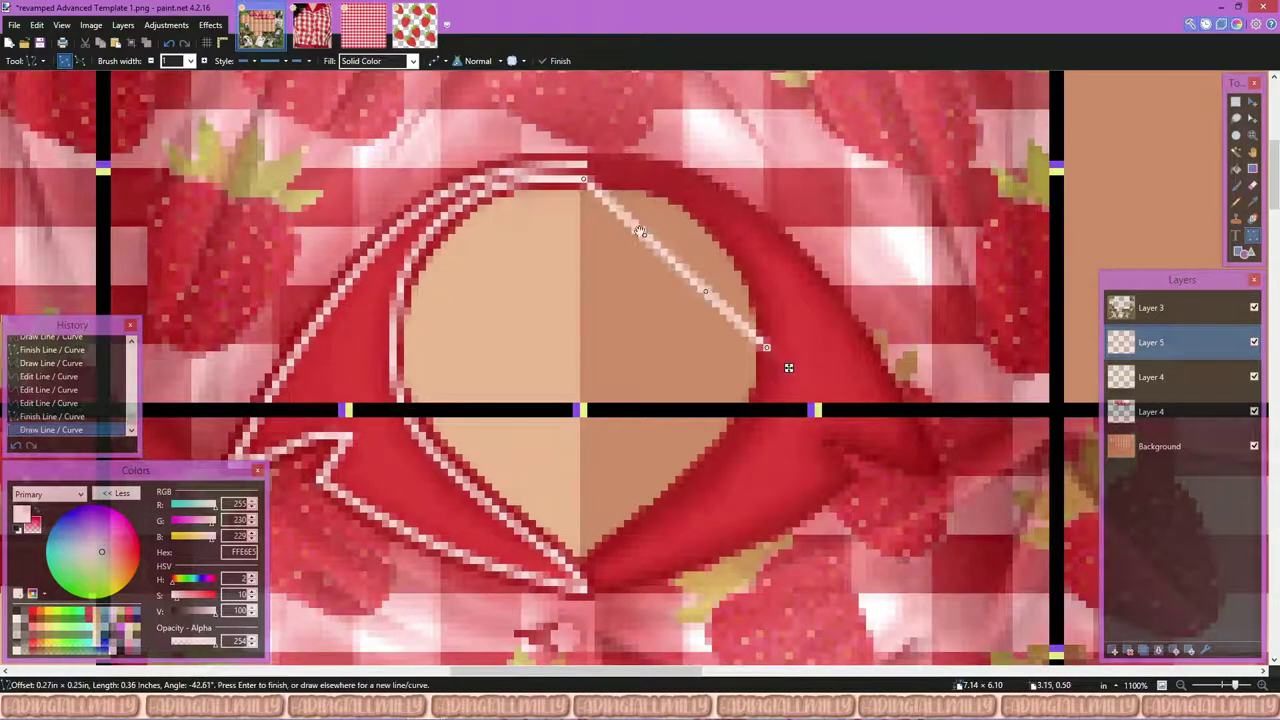
{"action": "mouse_move", "coordinate": [680, 262]}
{"action": "left_mouse_down"}
{"action": "mouse_move", "coordinate": [705, 290]}
{"action": "mouse_move", "coordinate": [740, 255]}
{"action": "mouse_move", "coordinate": [757, 278]}
{"action": "left_mouse_up"}
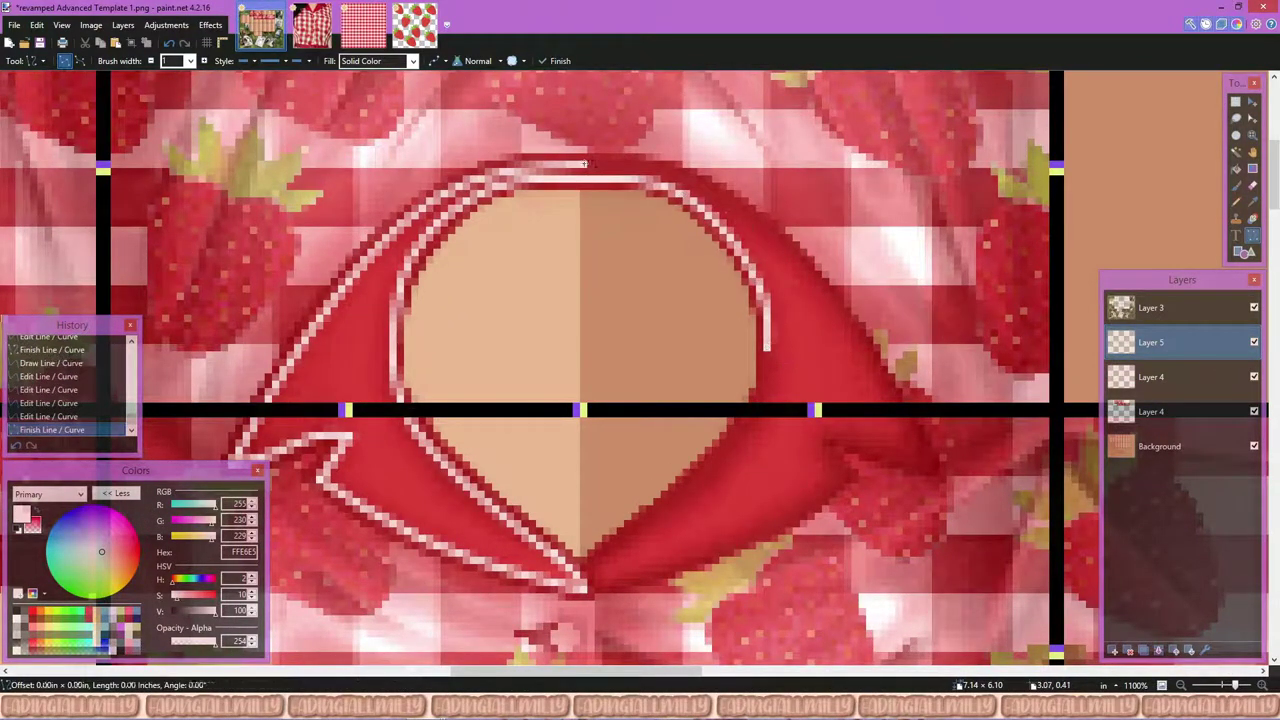
{"action": "left_click_drag", "start_coordinate": [586, 163], "coordinate": [928, 465]}
{"action": "left_click_drag", "start_coordinate": [830, 379], "coordinate": [846, 327]}
{"action": "left_click_drag", "start_coordinate": [700, 235], "coordinate": [716, 191]}
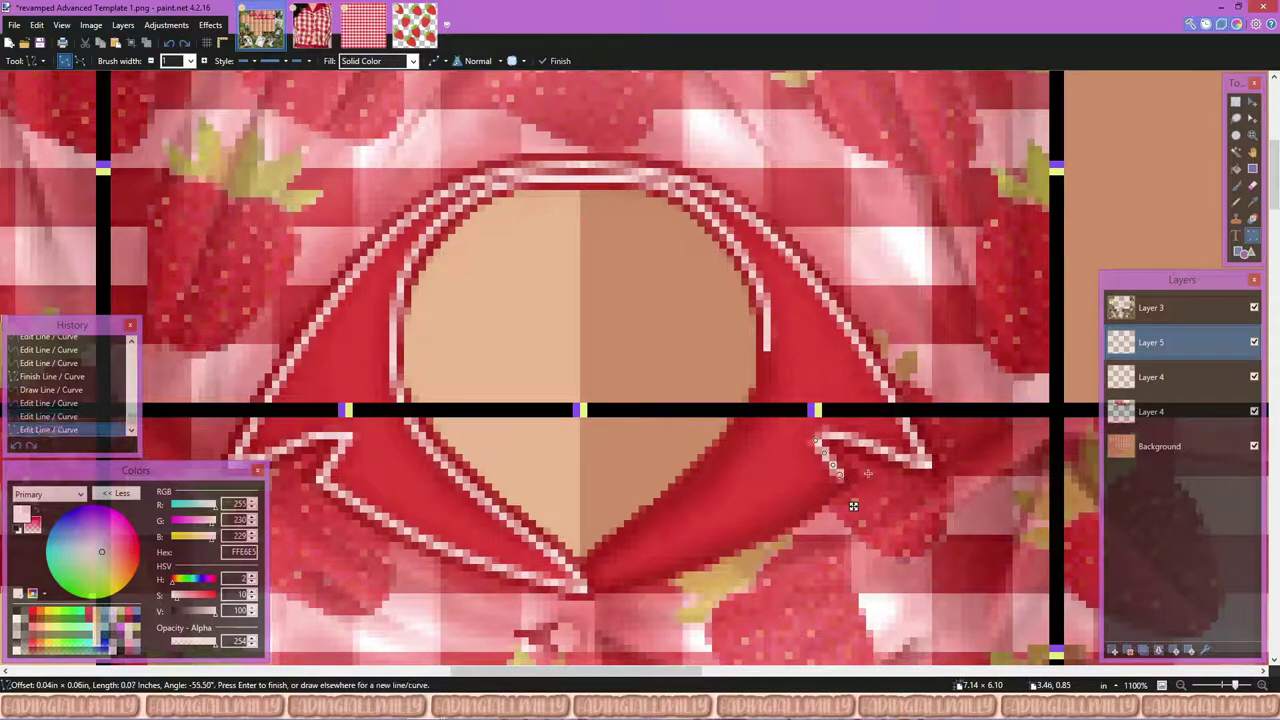
Step: Trace the bottom and inner edges of the lower right collar with pale curves that meet at the neckline point
{"action": "left_click_drag", "start_coordinate": [840, 476], "coordinate": [587, 582]}
{"action": "left_click_drag", "start_coordinate": [714, 528], "coordinate": [729, 548]}
{"action": "mouse_move", "coordinate": [585, 578]}
{"action": "left_mouse_down"}
{"action": "mouse_move", "coordinate": [766, 376]}
{"action": "mouse_move", "coordinate": [766, 354]}
{"action": "left_mouse_up"}
{"action": "left_click_drag", "start_coordinate": [690, 490], "coordinate": [676, 500]}
{"action": "left_click_drag", "start_coordinate": [735, 455], "coordinate": [730, 460]}
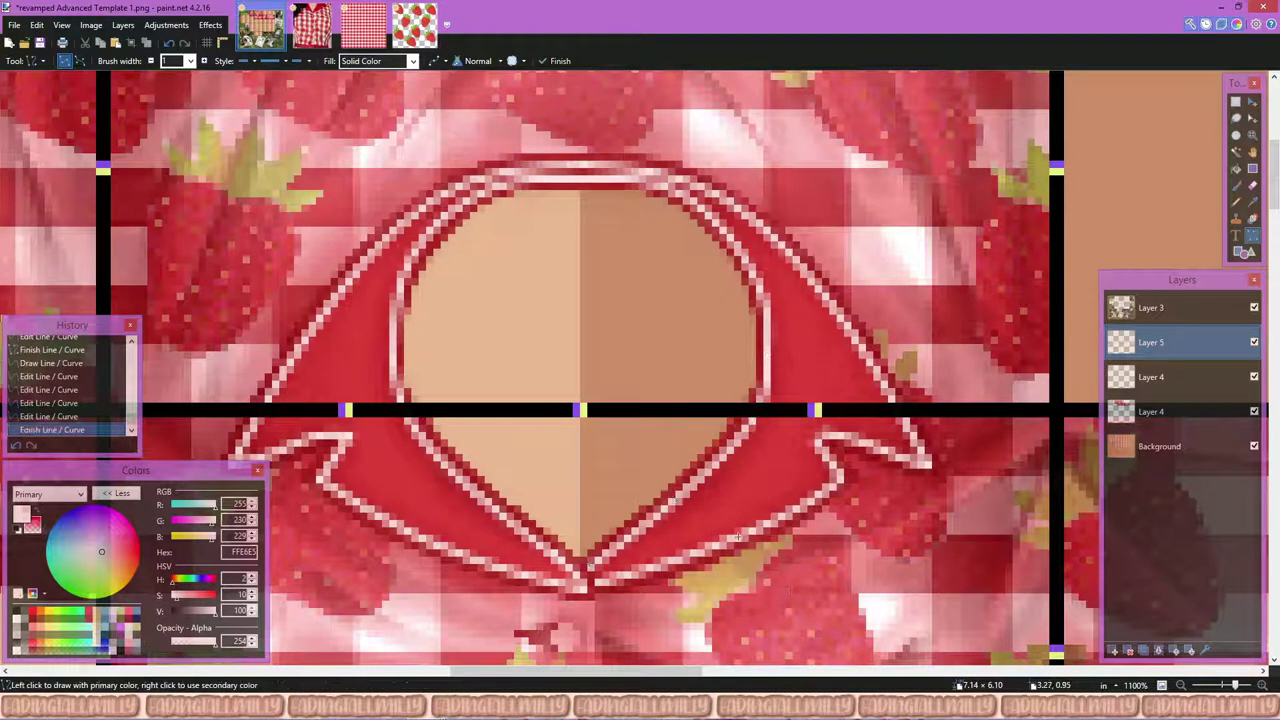
Step: Draw a pale curve along the hem's top seam on the left half of the leftmost panel
{"action": "scroll", "coordinate": [738, 537], "scroll_direction": "down", "scroll_amount": 5}
{"action": "scroll", "coordinate": [407, 447], "scroll_direction": "up", "scroll_amount": 6}
{"action": "left_click_drag", "start_coordinate": [257, 392], "coordinate": [619, 370]}
{"action": "key", "text": "Return"}
{"action": "scroll", "coordinate": [407, 447], "scroll_direction": "left", "scroll_amount": 3}
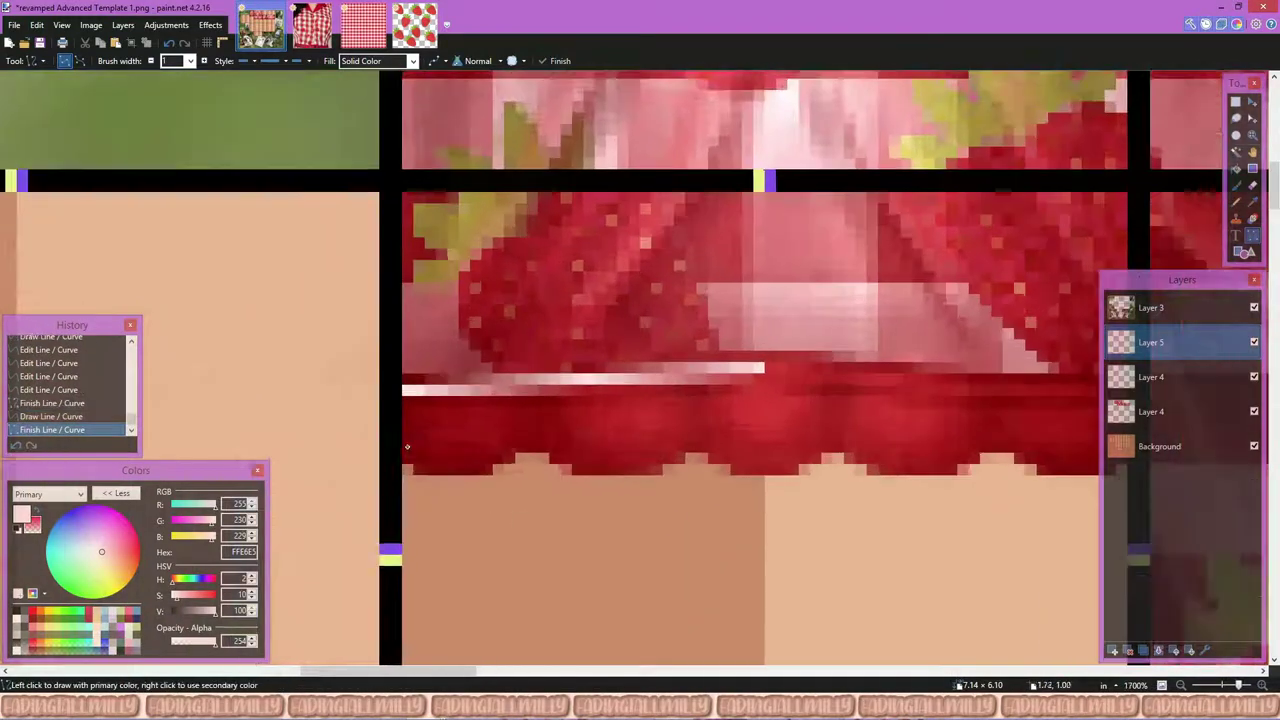
Step: Trace the scalloped hem edge on that half panel with pale curves, and copy the finished trim along the other hem sections
{"action": "mouse_move", "coordinate": [407, 447]}
{"action": "left_mouse_down"}
{"action": "mouse_move", "coordinate": [543, 412]}
{"action": "mouse_move", "coordinate": [465, 457]}
{"action": "left_mouse_up"}
{"action": "mouse_move", "coordinate": [690, 402]}
{"action": "left_mouse_down"}
{"action": "mouse_move", "coordinate": [552, 437]}
{"action": "mouse_move", "coordinate": [625, 462]}
{"action": "left_mouse_up"}
{"action": "scroll", "coordinate": [633, 409], "scroll_direction": "up", "scroll_amount": 1}
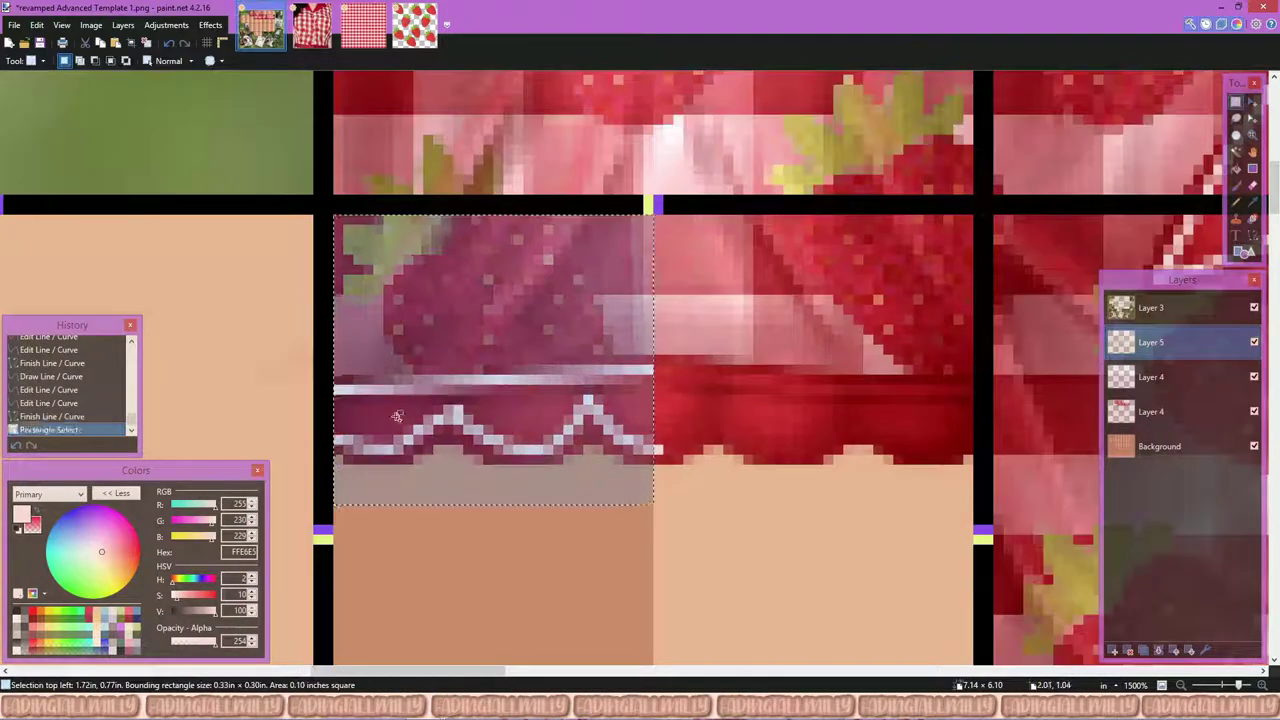
{"action": "left_click_drag", "start_coordinate": [333, 215], "coordinate": [884, 505]}
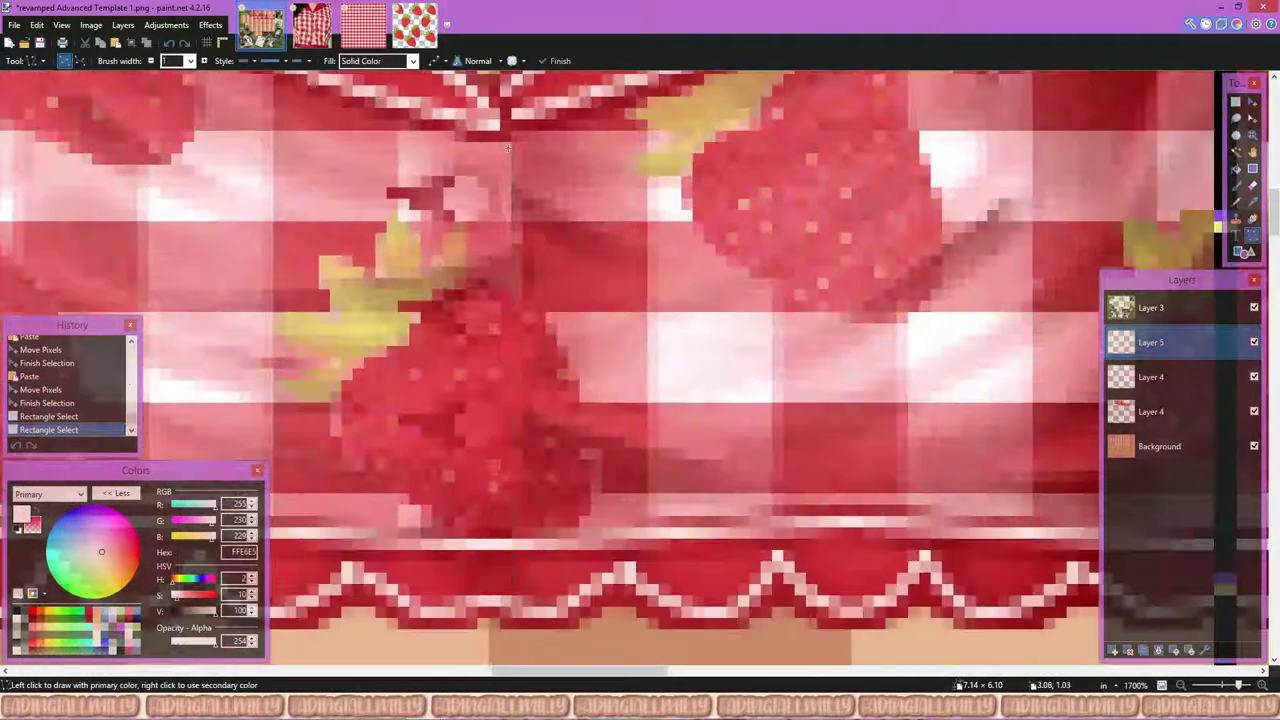
Step: Draw a pale vertical placket line about 0.42 in long from the neckline point to the hem, with a small button ring beside its upper end
{"action": "left_click_drag", "start_coordinate": [505, 145], "coordinate": [505, 590]}
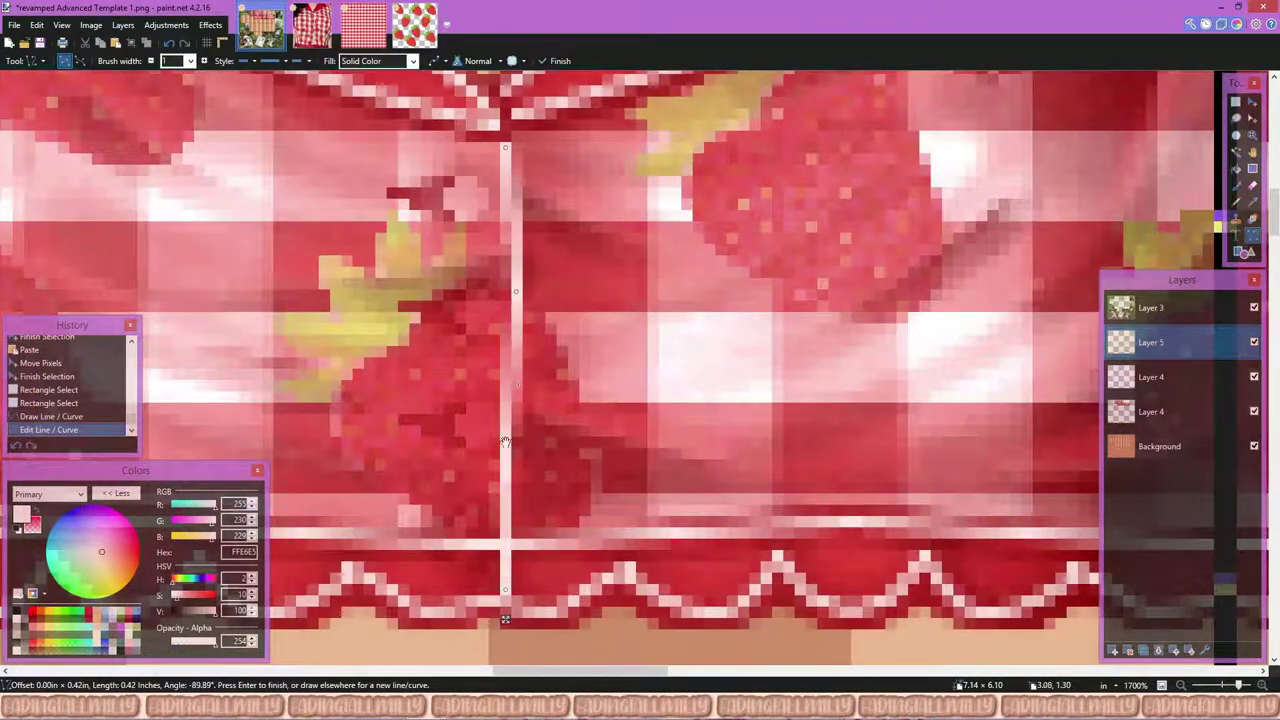
{"action": "left_click_drag", "start_coordinate": [505, 441], "coordinate": [591, 401]}
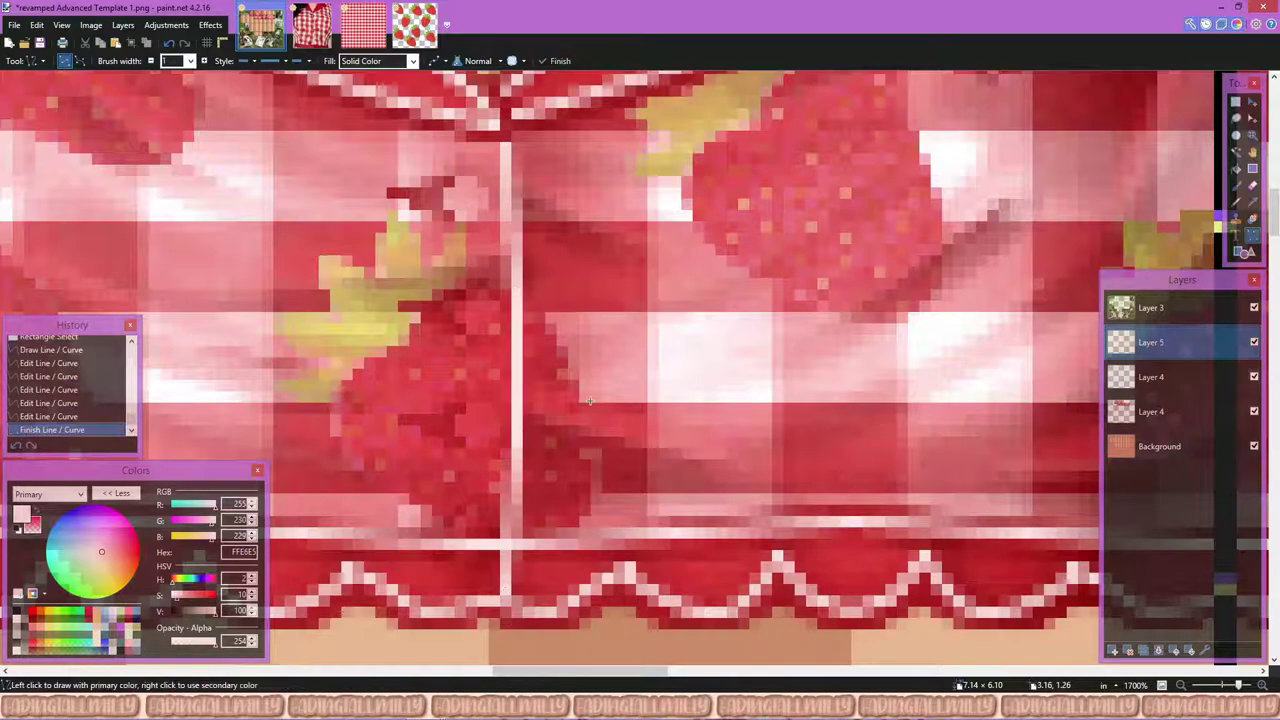
{"action": "key", "text": "b"}
{"action": "scroll", "coordinate": [652, 364], "scroll_direction": "up", "scroll_amount": 3}
{"action": "left_click_drag", "start_coordinate": [460, 185], "coordinate": [480, 210]}
Step: Copy the button ring and place three copies below it in a column beside the placket line
{"action": "key", "text": "s"}
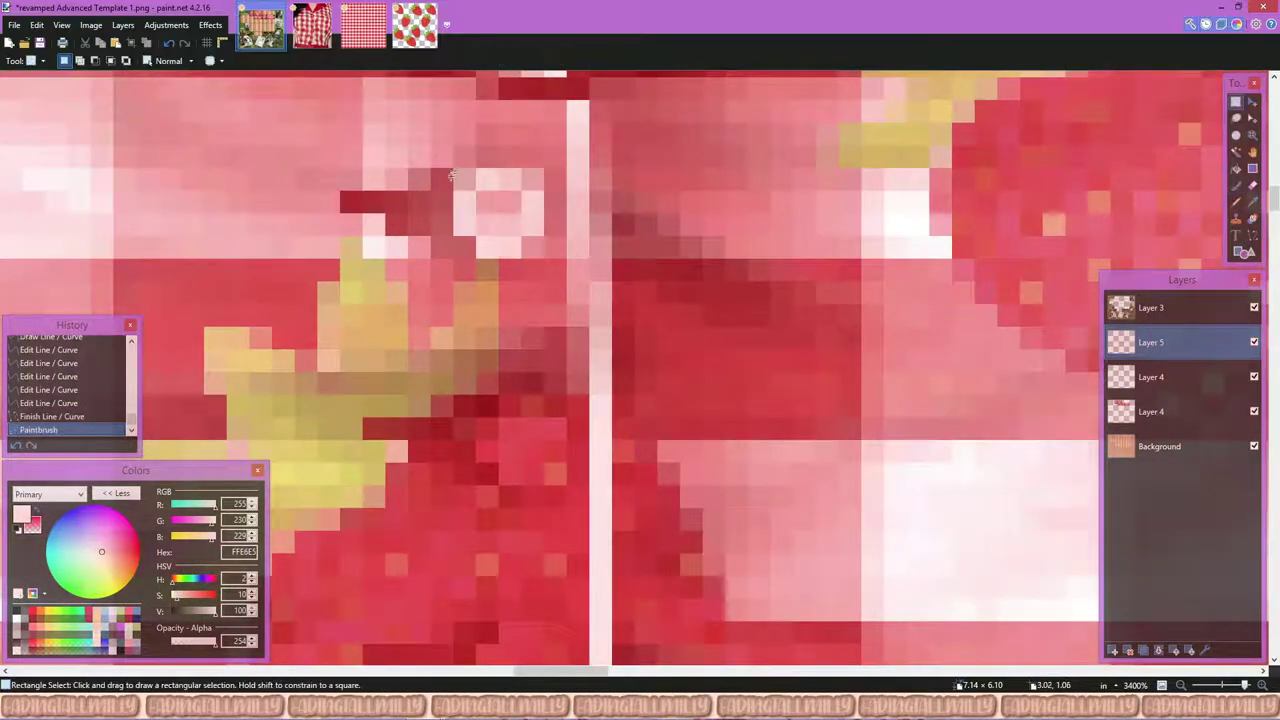
{"action": "left_click_drag", "start_coordinate": [385, 146], "coordinate": [586, 528]}
{"action": "key", "text": "ctrl+c"}
{"action": "scroll", "coordinate": [544, 285], "scroll_direction": "down", "scroll_amount": 2}
{"action": "key", "text": "ctrl+v"}
{"action": "key", "text": "ctrl+v"}
{"action": "scroll", "coordinate": [586, 528], "scroll_direction": "down", "scroll_amount": 3}
{"action": "key", "text": "ctrl+v"}
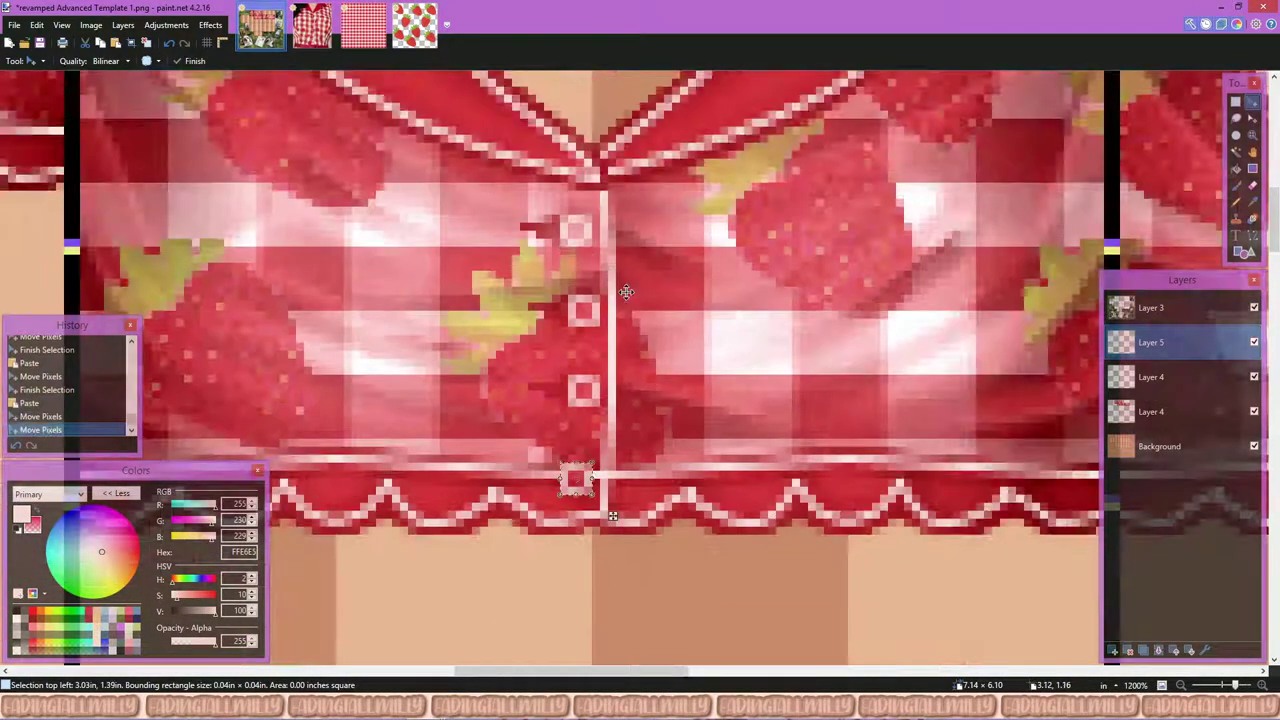
Step: Compare the gaps between the button rings with a selection rectangle and shift the lowest ring to even out the spacing
{"action": "scroll", "coordinate": [580, 343], "scroll_direction": "up", "scroll_amount": 3}
{"action": "left_click_drag", "start_coordinate": [562, 168], "coordinate": [604, 250]}
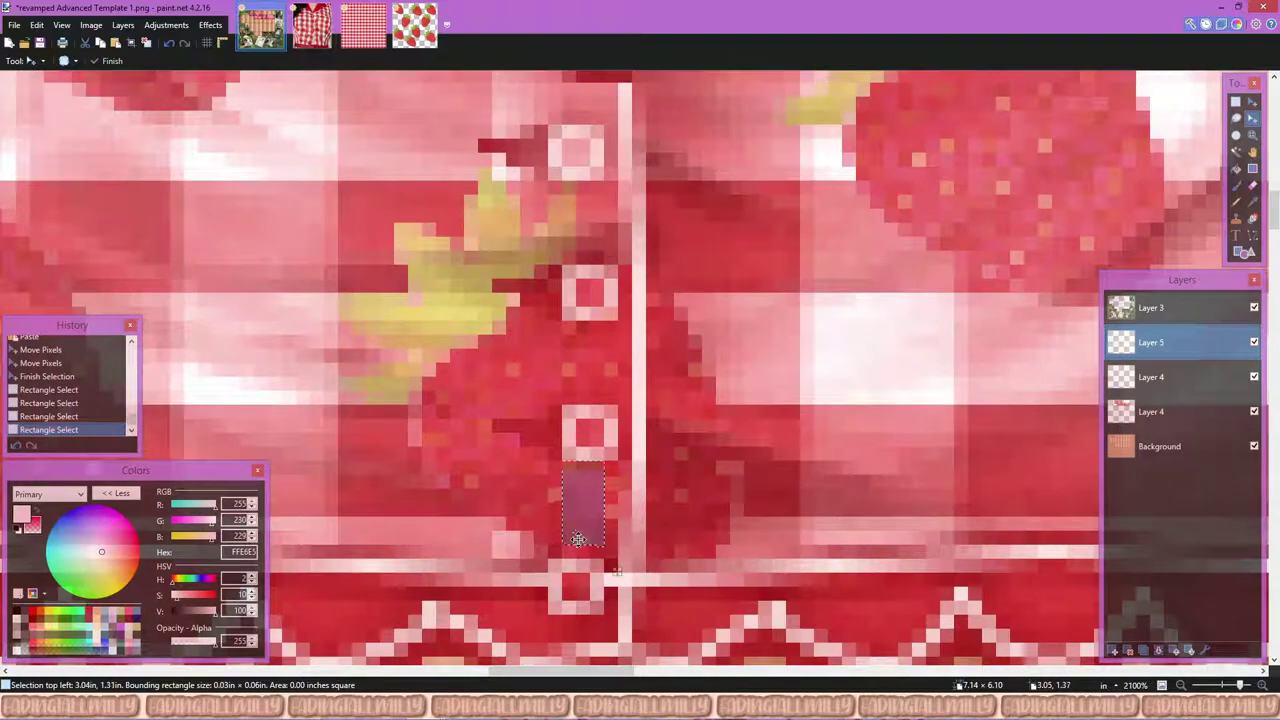
{"action": "key", "text": "s"}
{"action": "left_click", "coordinate": [593, 605]}
{"action": "left_click_drag", "start_coordinate": [575, 577], "coordinate": [577, 575]}
{"action": "key", "text": "s"}
{"action": "key", "text": "ctrl+d"}
{"action": "scroll", "coordinate": [609, 507], "scroll_direction": "down", "scroll_amount": 3}
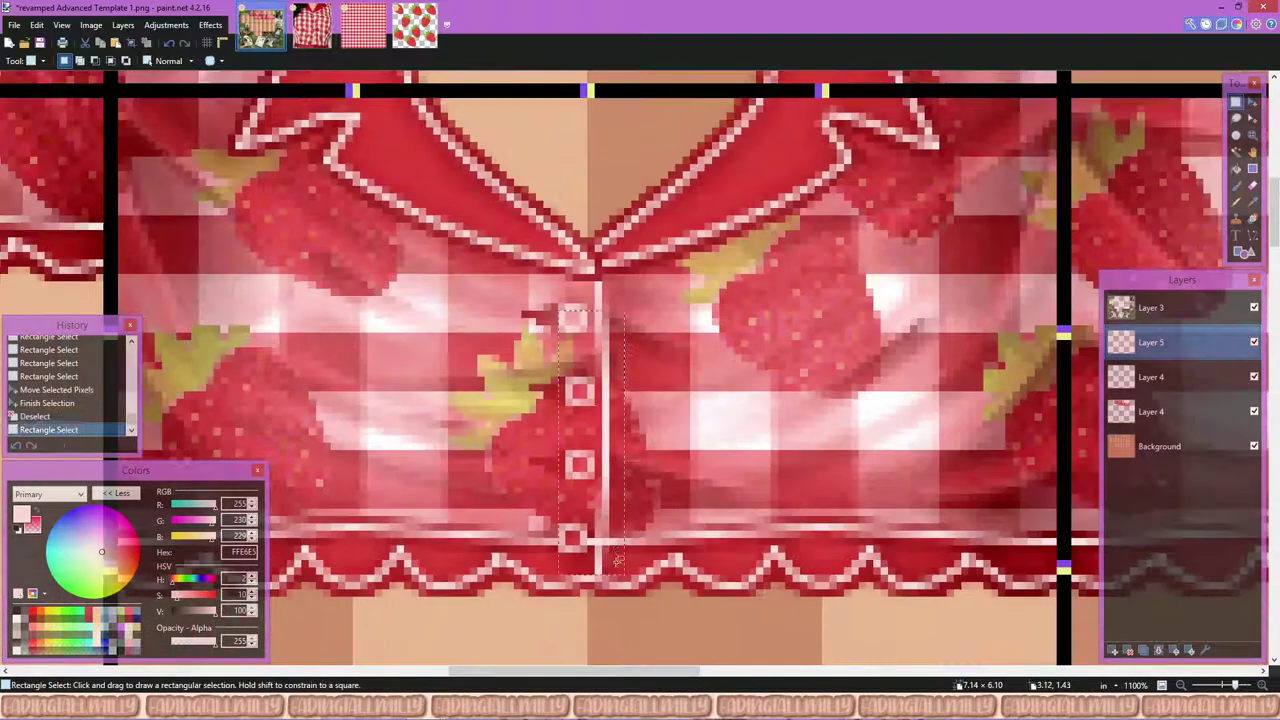
{"action": "scroll", "coordinate": [480, 447], "scroll_direction": "down", "scroll_amount": 5}
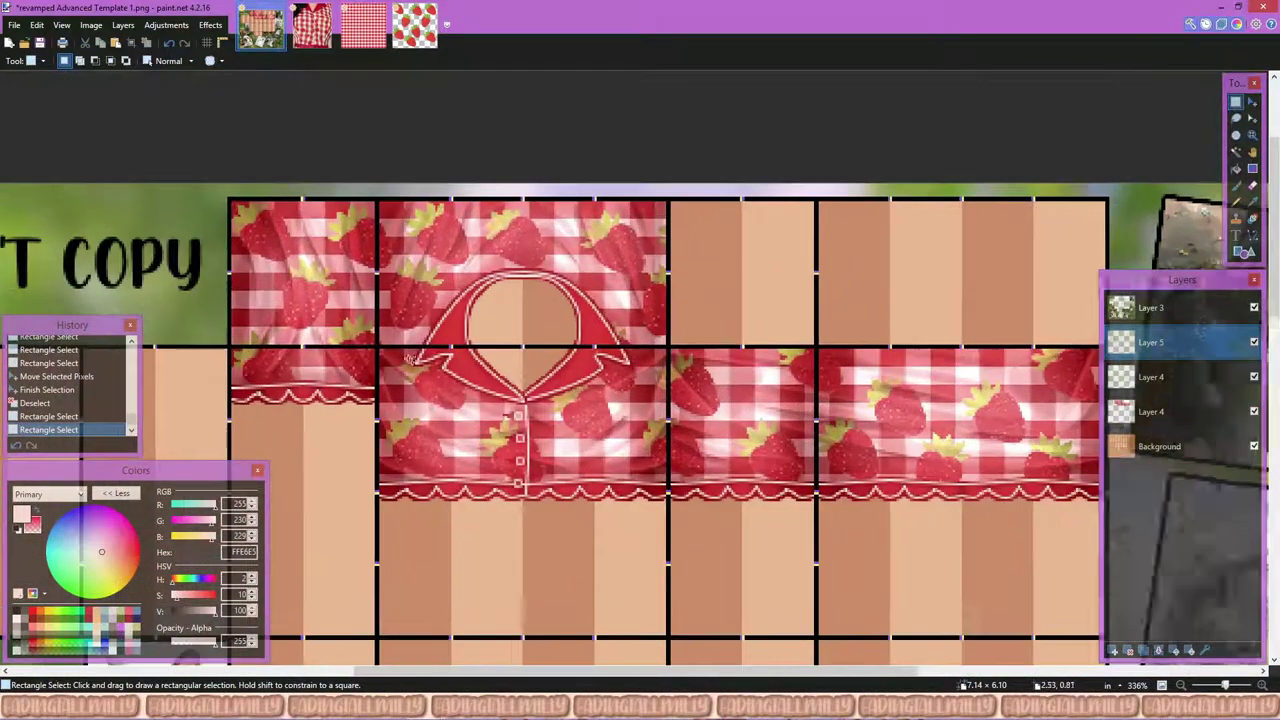
{"action": "key", "text": "F4"}
{"action": "left_click_drag", "start_coordinate": [810, 295], "coordinate": [785, 307]}
{"action": "left_click", "coordinate": [768, 249]}
{"action": "key", "text": "Escape"}
{"action": "key", "text": "Escape"}
Step: Adjust the brightness and contrast of the stitching layer, and set it to Overlay blending with reduced opacity
{"action": "left_click", "coordinate": [210, 24]}
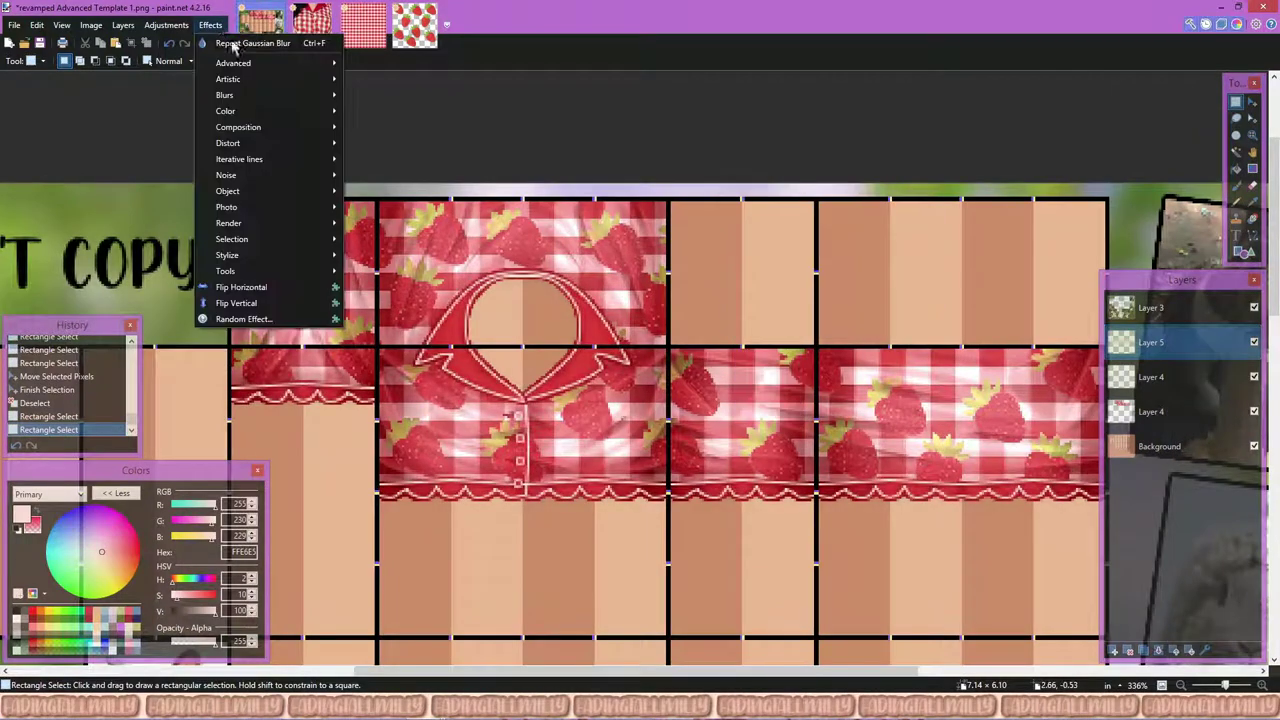
{"action": "left_click", "coordinate": [255, 42]}
{"action": "key", "text": "F4"}
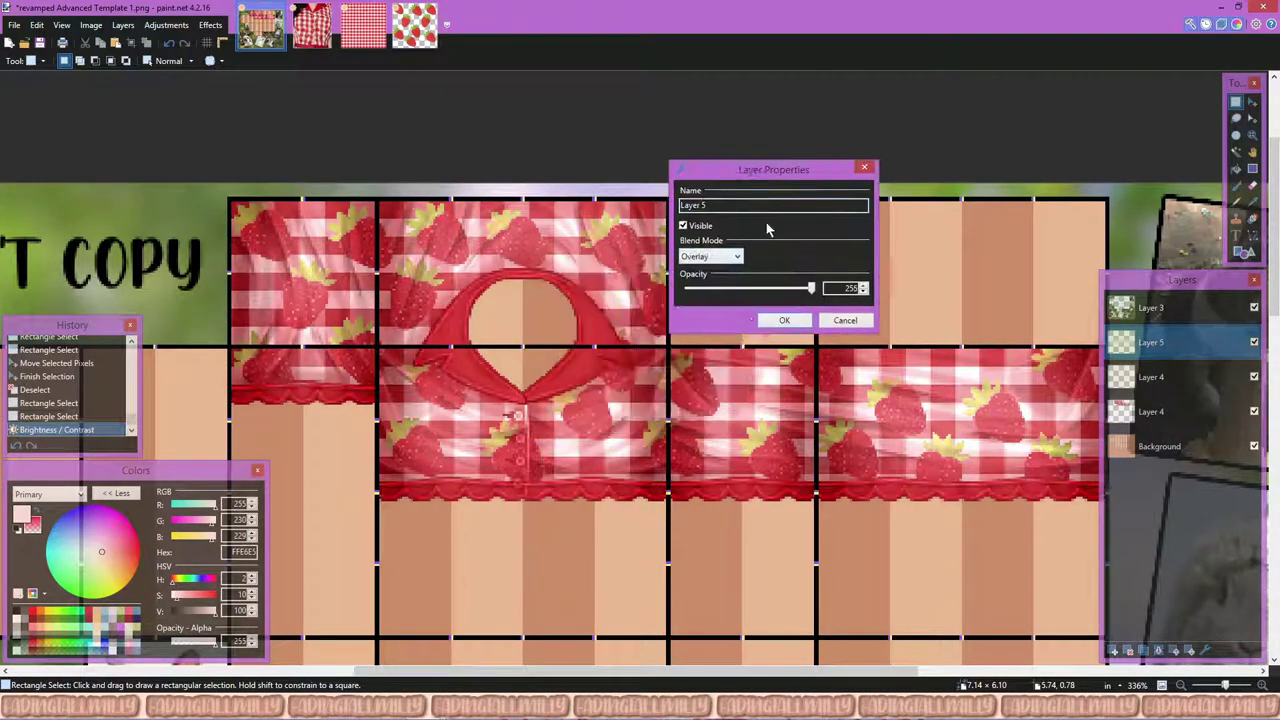
{"action": "left_click", "coordinate": [784, 321]}
Step: Add a new layer above the stitching layer and redraw the pale placket line and the uppermost button ring on it
{"action": "key", "text": "ctrl+shift+n"}
{"action": "key", "text": "F4"}
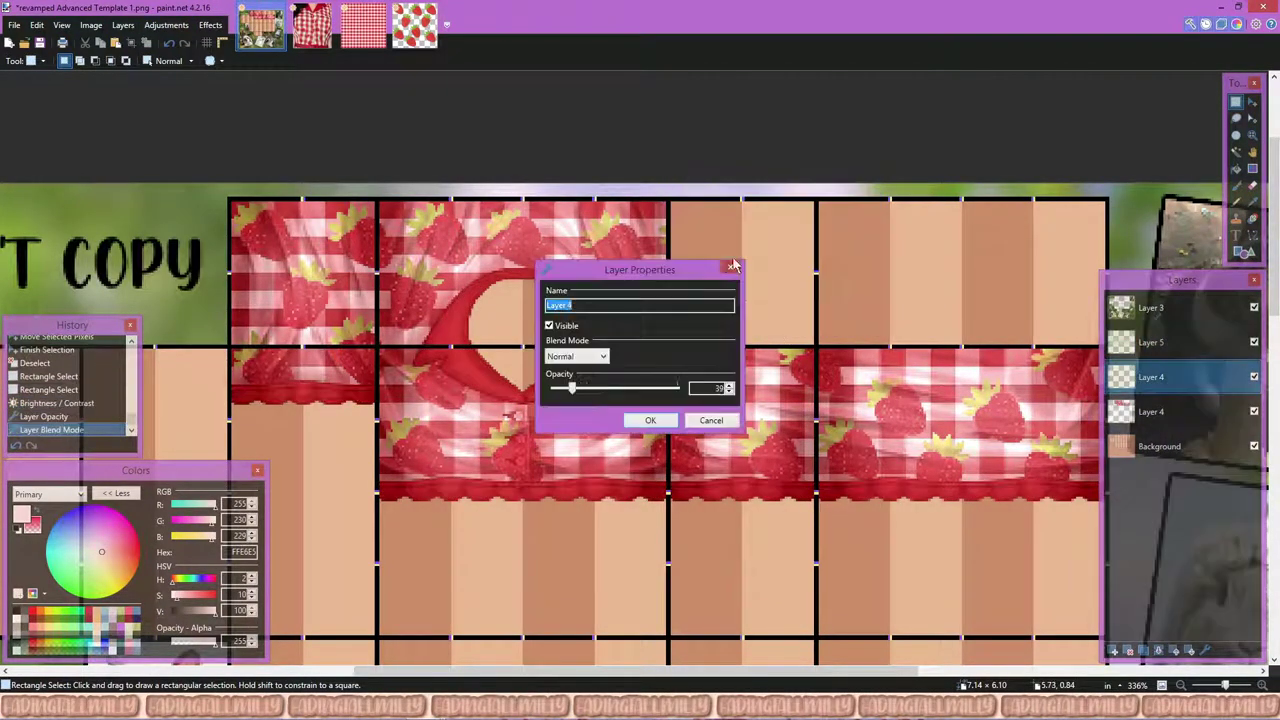
{"action": "key", "text": "Escape"}
{"action": "key", "text": "b"}
{"action": "scroll", "coordinate": [543, 492], "scroll_direction": "up", "scroll_amount": 5}
{"action": "left_click_drag", "start_coordinate": [510, 235], "coordinate": [510, 548]}
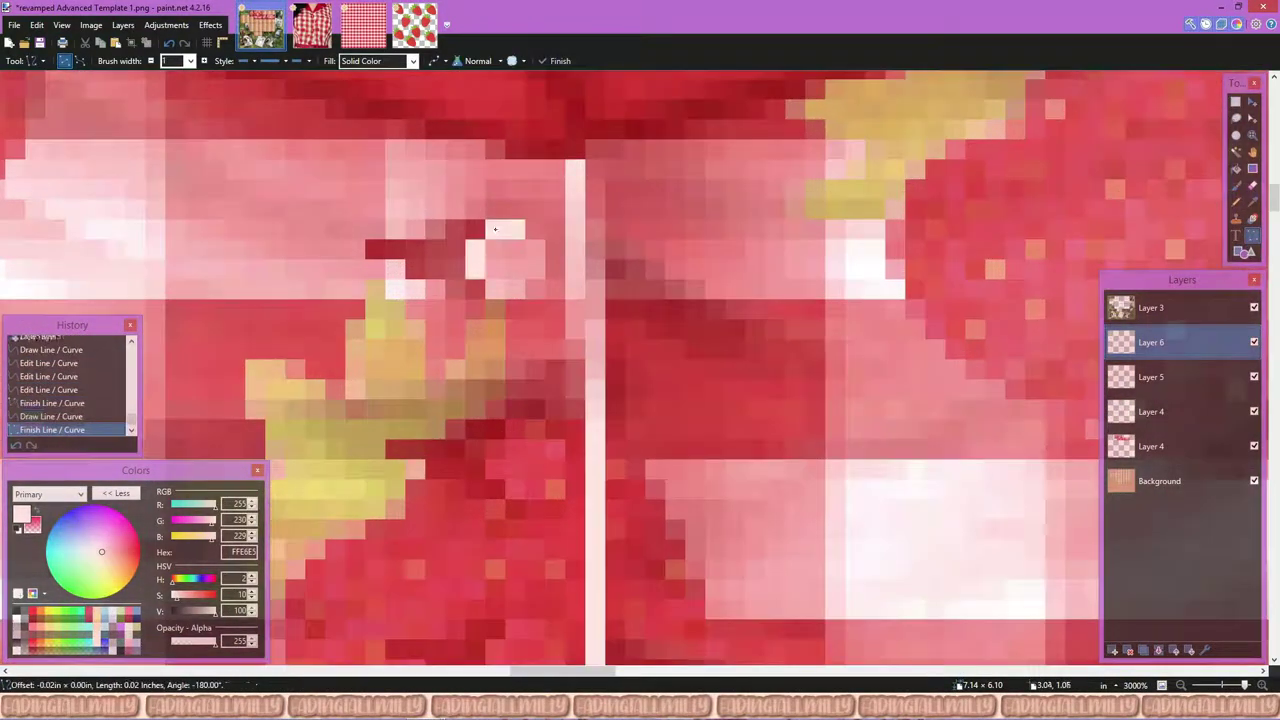
Step: Paste three copies of the new button ring down the placket at even intervals, ending at the hem
{"action": "key", "text": "ctrl+v"}
{"action": "left_click_drag", "start_coordinate": [518, 263], "coordinate": [558, 503]}
{"action": "scroll", "coordinate": [558, 503], "scroll_direction": "down", "scroll_amount": 3}
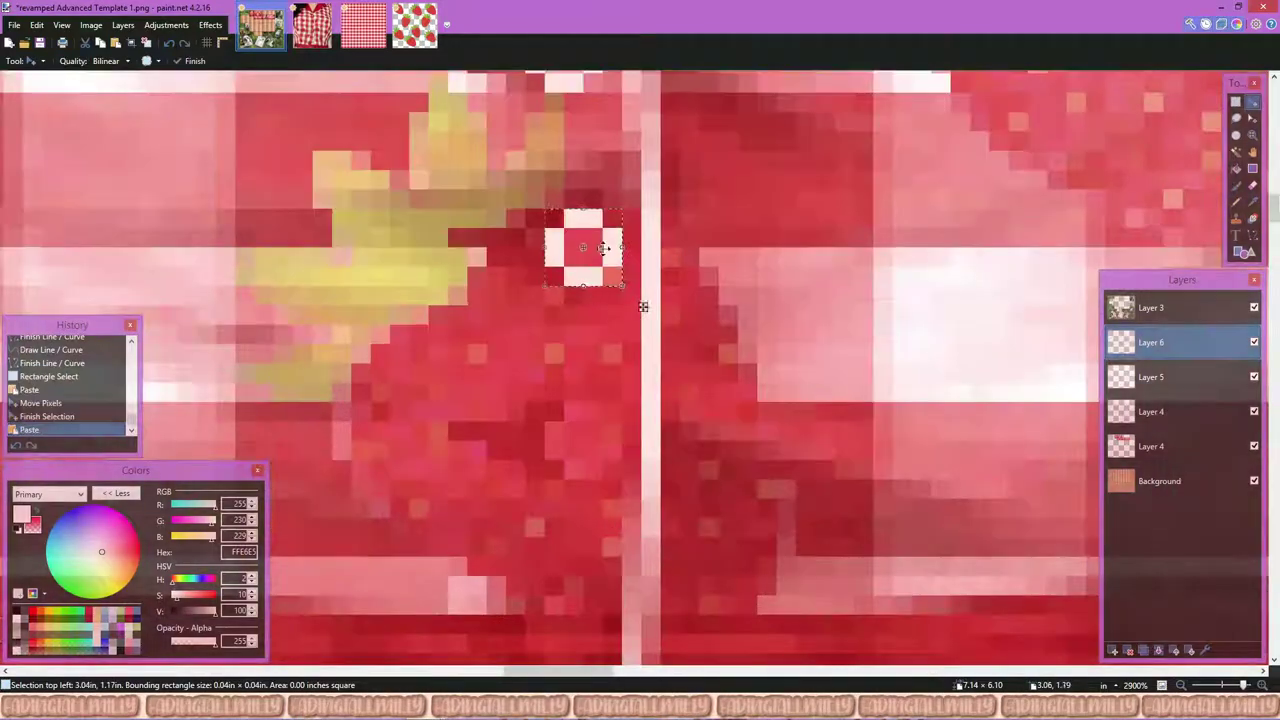
{"action": "key", "text": "ctrl+v"}
{"action": "left_click_drag", "start_coordinate": [580, 249], "coordinate": [580, 449]}
{"action": "key", "text": "ctrl+v"}
{"action": "left_click_drag", "start_coordinate": [589, 289], "coordinate": [577, 571]}
Step: Compare the gaps between the new button rings using a selection rectangle as a spacer
{"action": "key", "text": "s"}
{"action": "left_click_drag", "start_coordinate": [562, 182], "coordinate": [598, 258]}
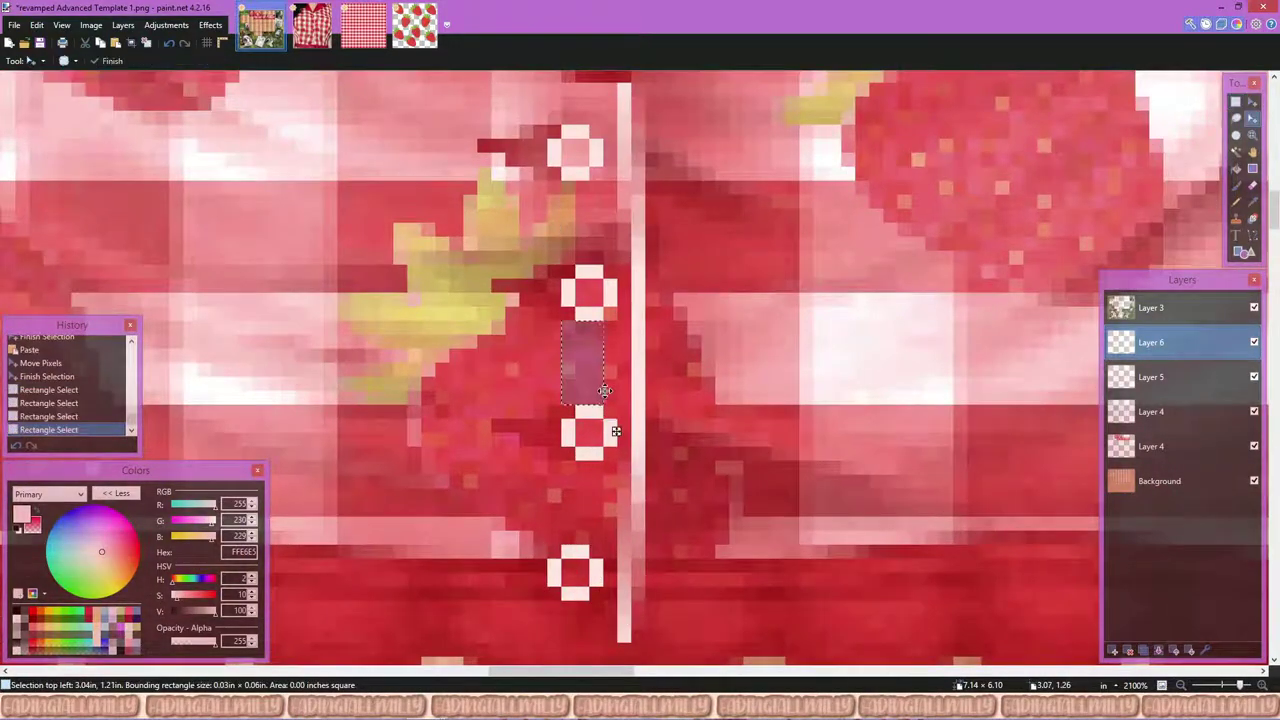
{"action": "left_click_drag", "start_coordinate": [604, 390], "coordinate": [604, 420]}
{"action": "key", "text": "s"}
Step: Set Layer 6, holding the placket line and buttons, to Overlay blending with an opacity of about 105
{"action": "scroll", "coordinate": [604, 390], "scroll_direction": "down", "scroll_amount": 5}
{"action": "key", "text": "F4"}
{"action": "left_click_drag", "start_coordinate": [806, 309], "coordinate": [733, 309]}
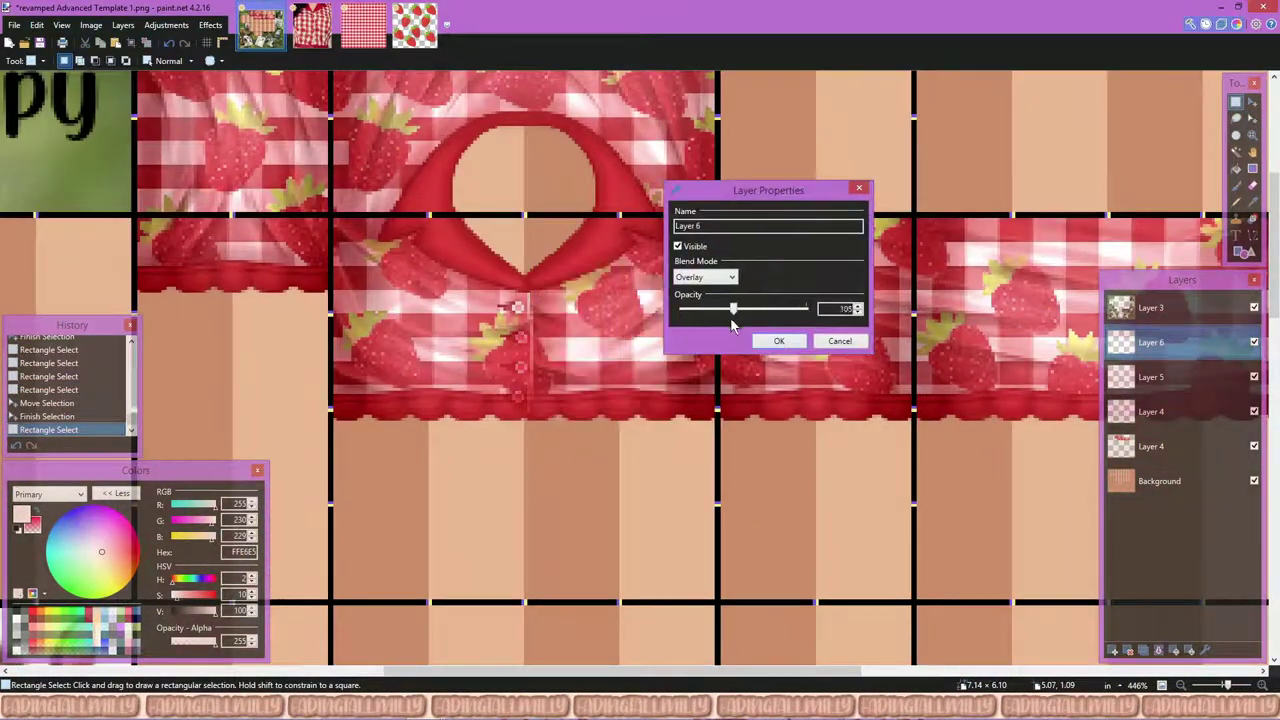
{"action": "left_click", "coordinate": [778, 342]}
Step: Merge the placket, stitching and fold layers down into the shirt's base layer
{"action": "scroll", "coordinate": [960, 380], "scroll_direction": "down", "scroll_amount": 2}
{"action": "left_click", "coordinate": [1160, 414]}
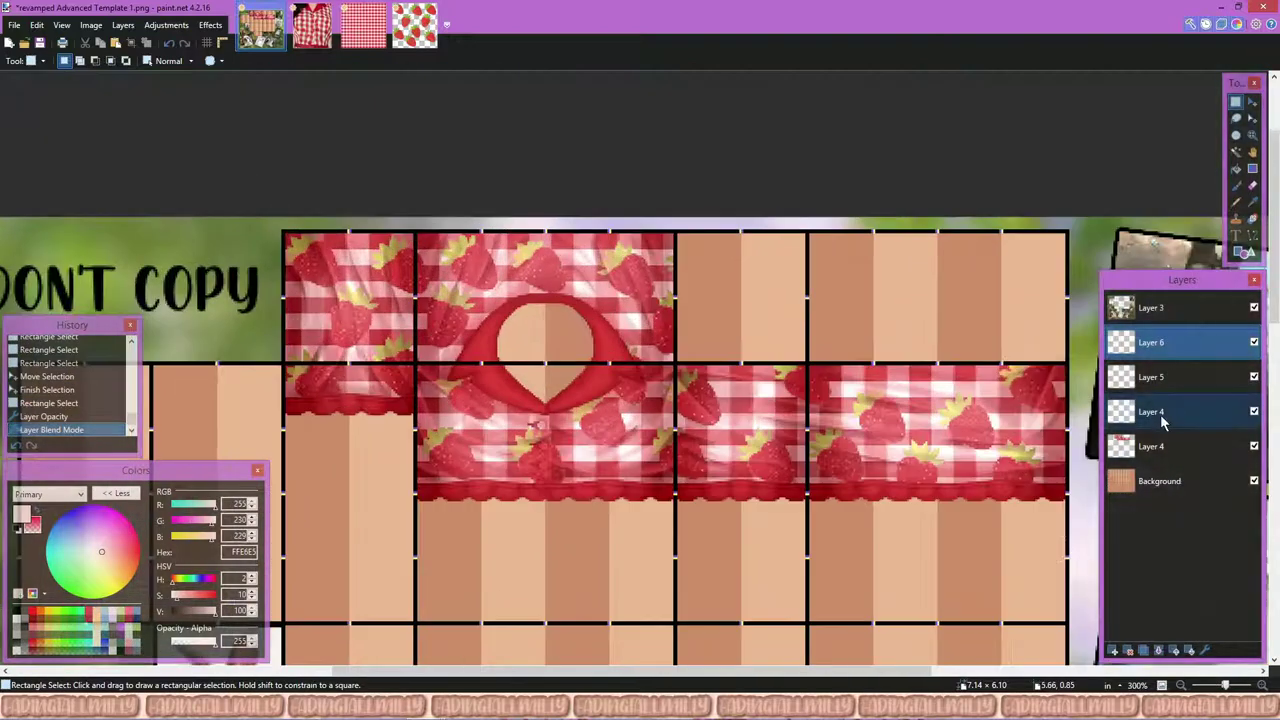
{"action": "key", "text": "ctrl+m"}
{"action": "key", "text": "ctrl+m"}
{"action": "key", "text": "ctrl+m"}
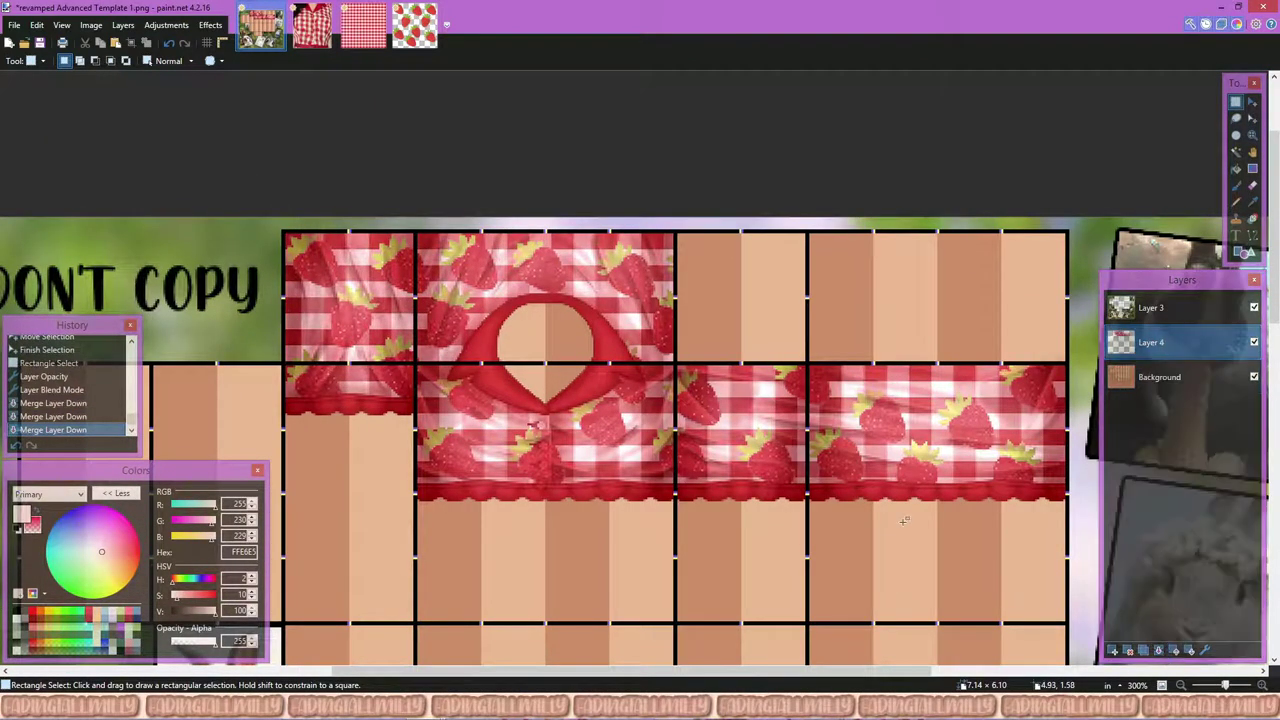
Step: Apply a Brightness / Contrast adjustment to the merged shirt layer
{"action": "left_click", "coordinate": [793, 521]}
{"action": "scroll", "coordinate": [793, 521], "scroll_direction": "down", "scroll_amount": 1}
{"action": "left_click", "coordinate": [166, 25]}
{"action": "left_click", "coordinate": [200, 100]}
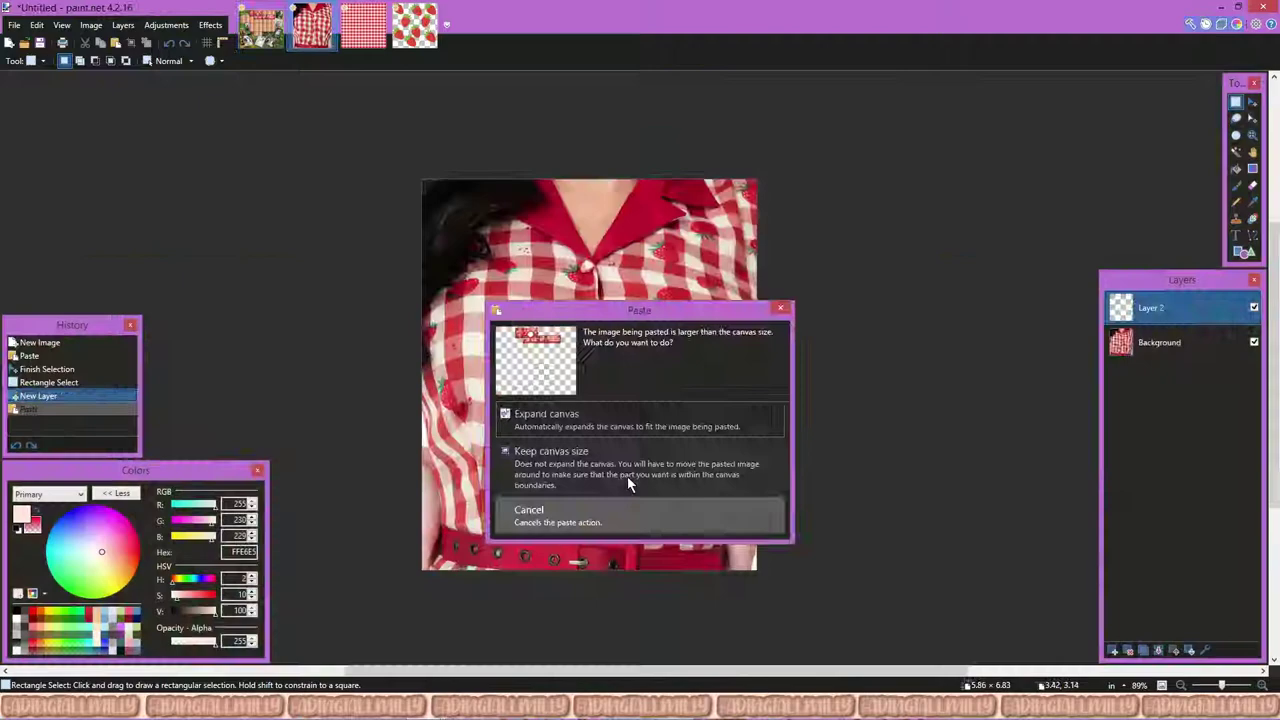
Step: Try pasting the copied top over the reference photo while keeping the canvas size, and undo the paste
{"action": "left_click", "coordinate": [627, 476]}
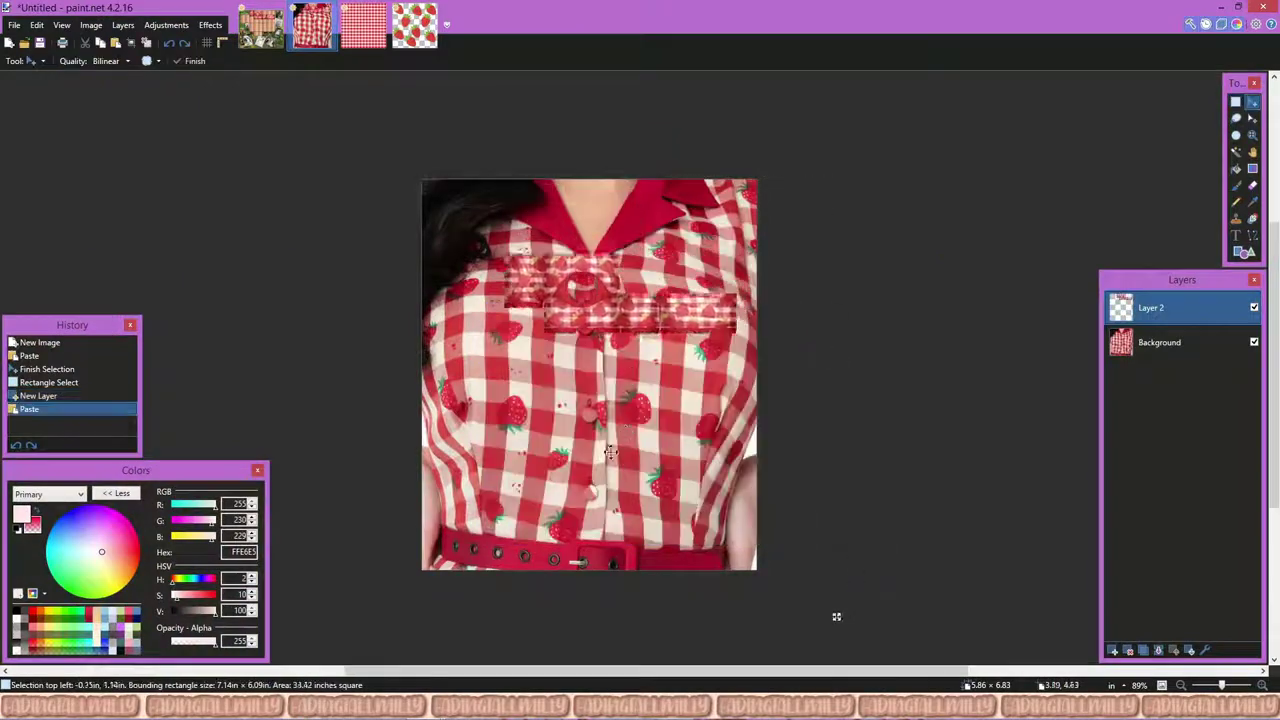
{"action": "key", "text": "ctrl+z"}
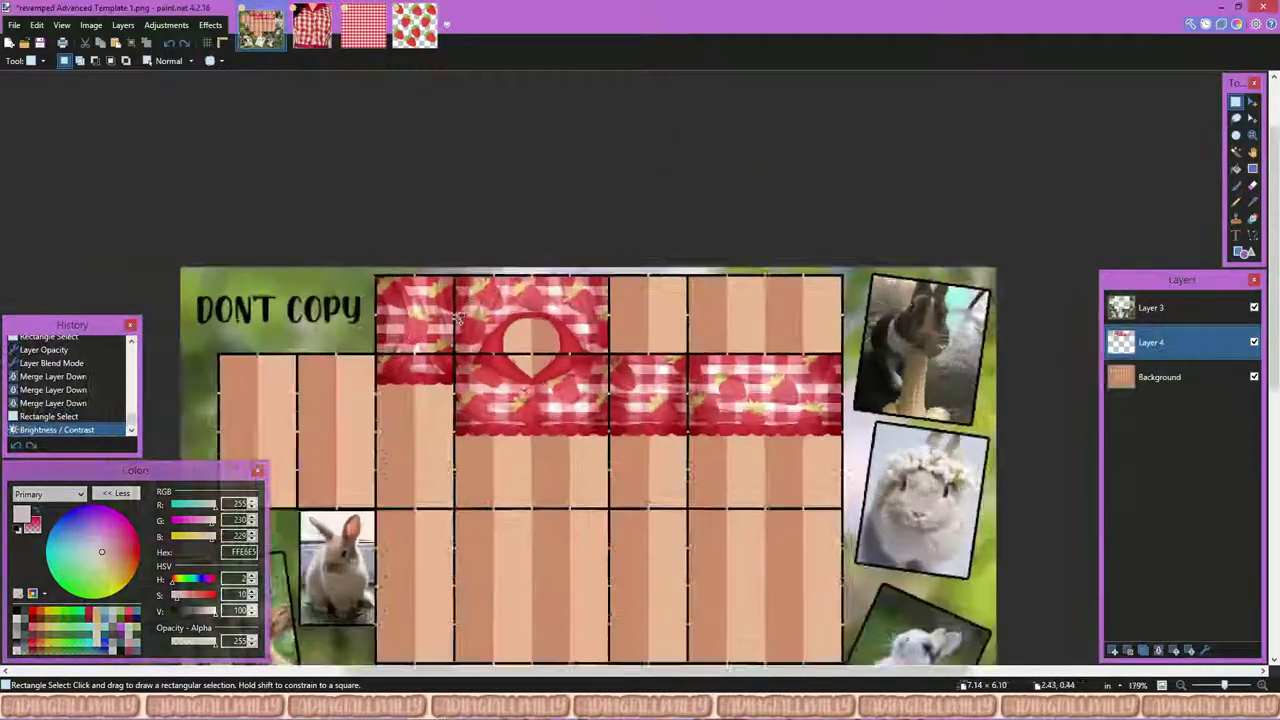
Step: Apply the Add Noise effect to the merged shirt layer on the clothing template
{"action": "left_click", "coordinate": [166, 25]}
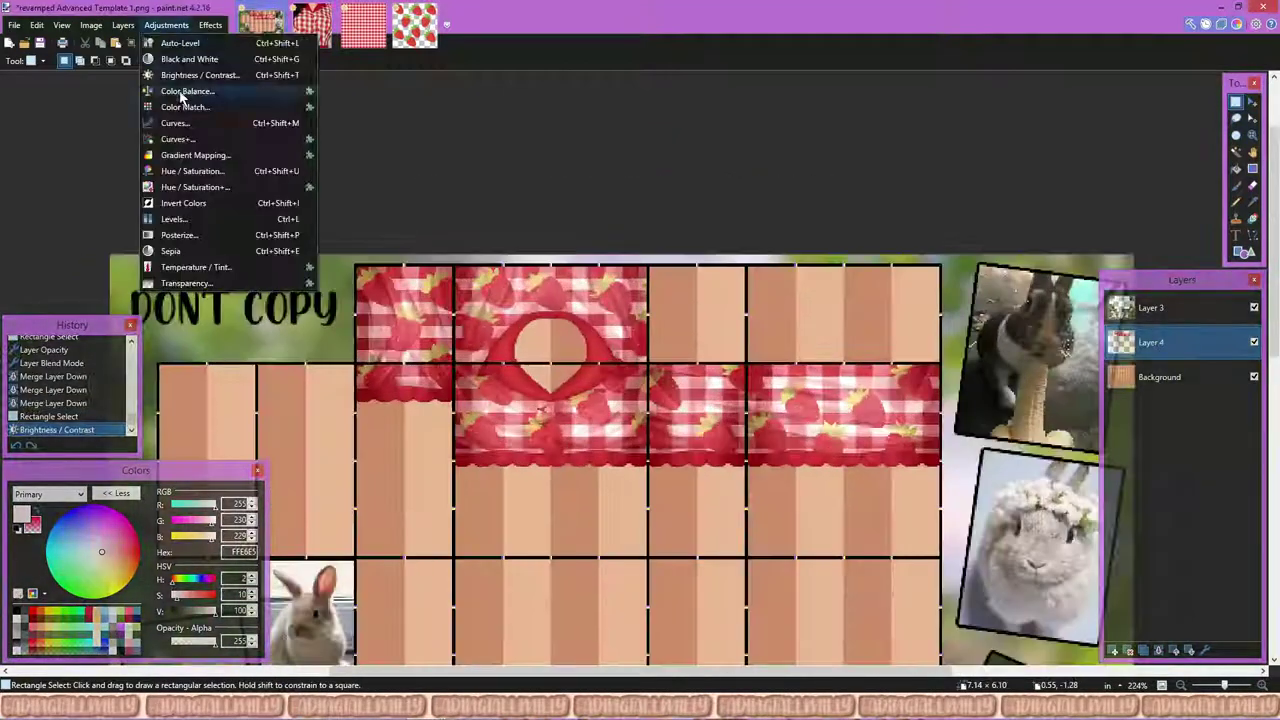
{"action": "left_click", "coordinate": [375, 210]}
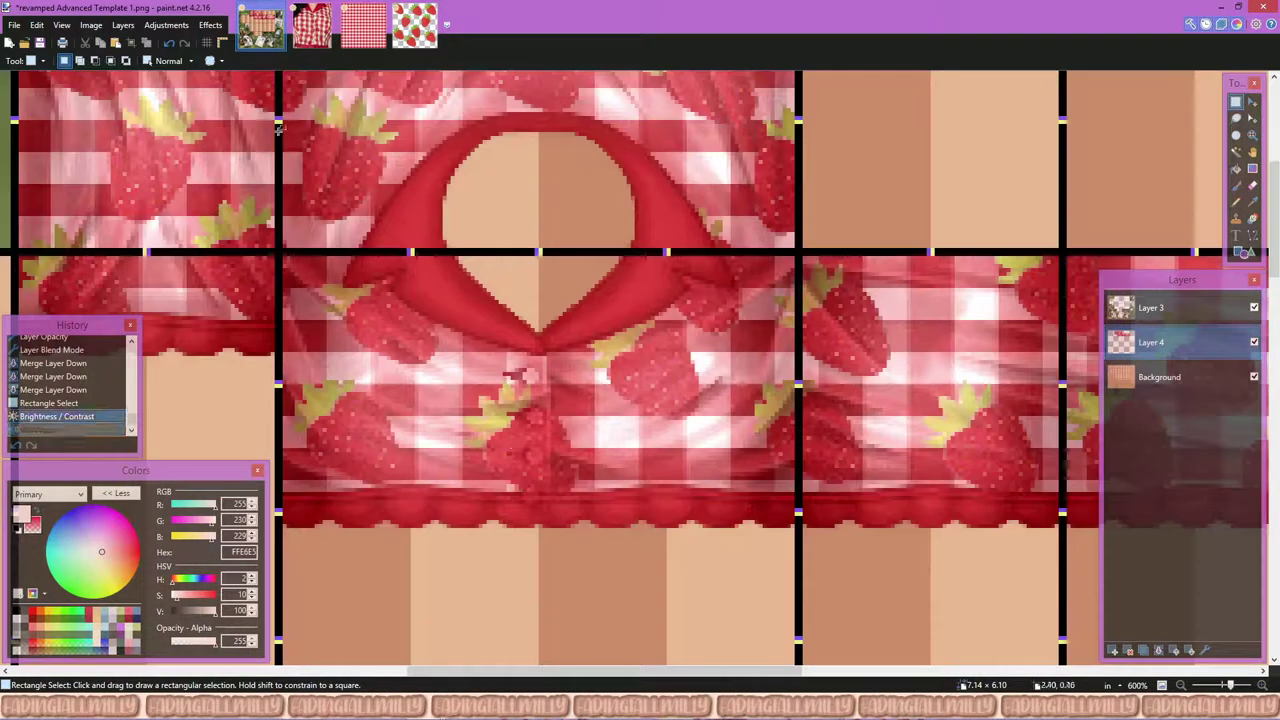
{"action": "left_click", "coordinate": [210, 25]}
{"action": "left_click", "coordinate": [375, 175]}
{"action": "left_click", "coordinate": [664, 411]}
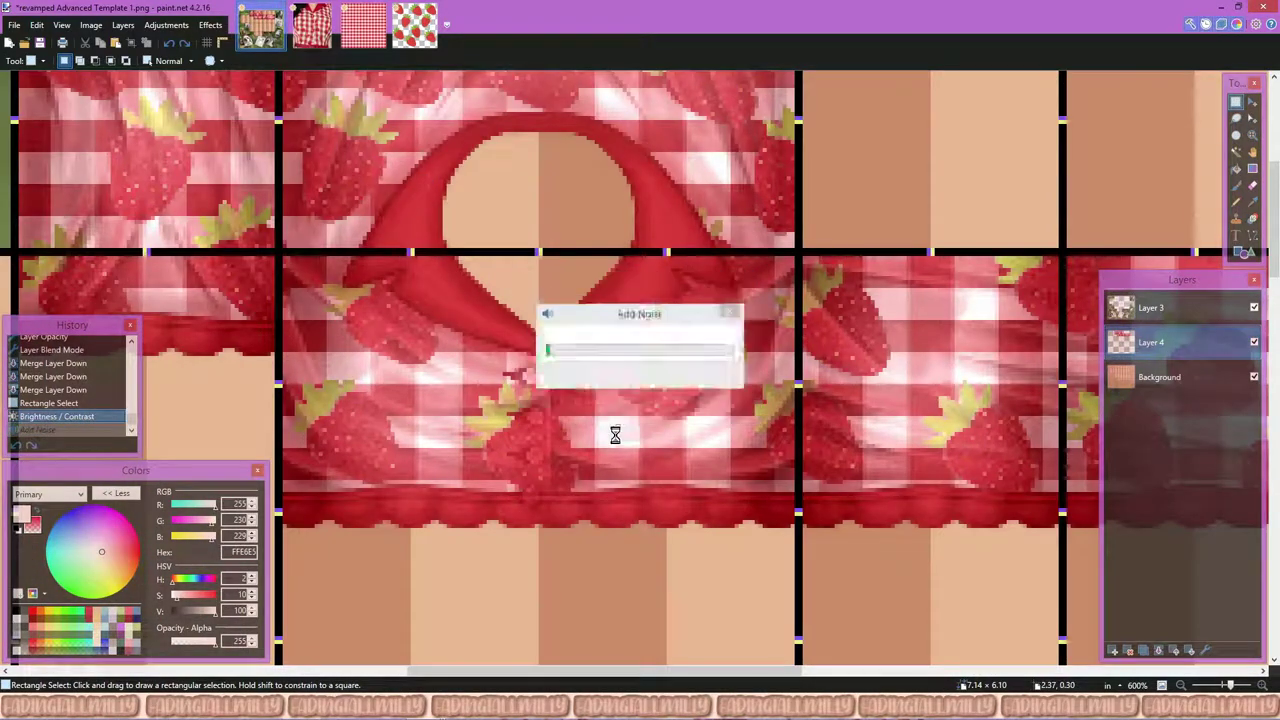
{"action": "scroll", "coordinate": [608, 428], "scroll_direction": "down", "scroll_amount": 3}
{"action": "scroll", "coordinate": [460, 350], "scroll_direction": "up", "scroll_amount": 2}
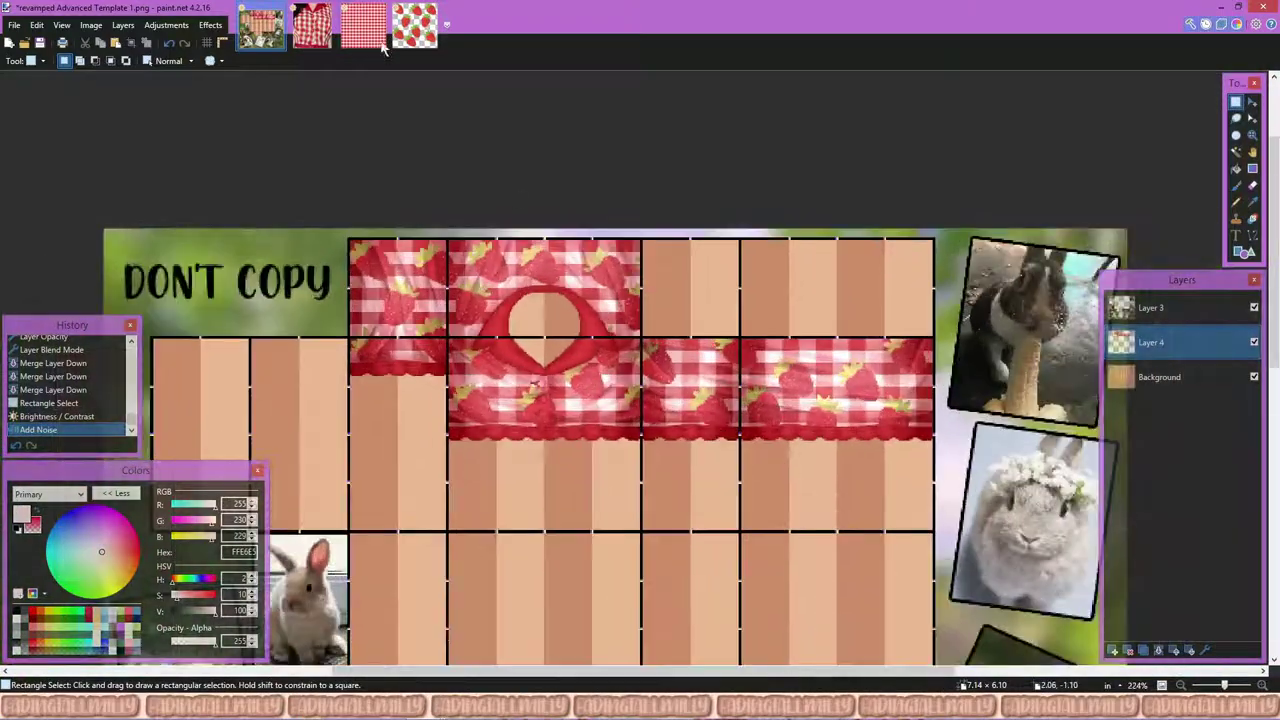
Step: Close the gingham and strawberry pattern images without saving their changes
{"action": "left_click", "coordinate": [381, 10]}
{"action": "left_click", "coordinate": [381, 10]}
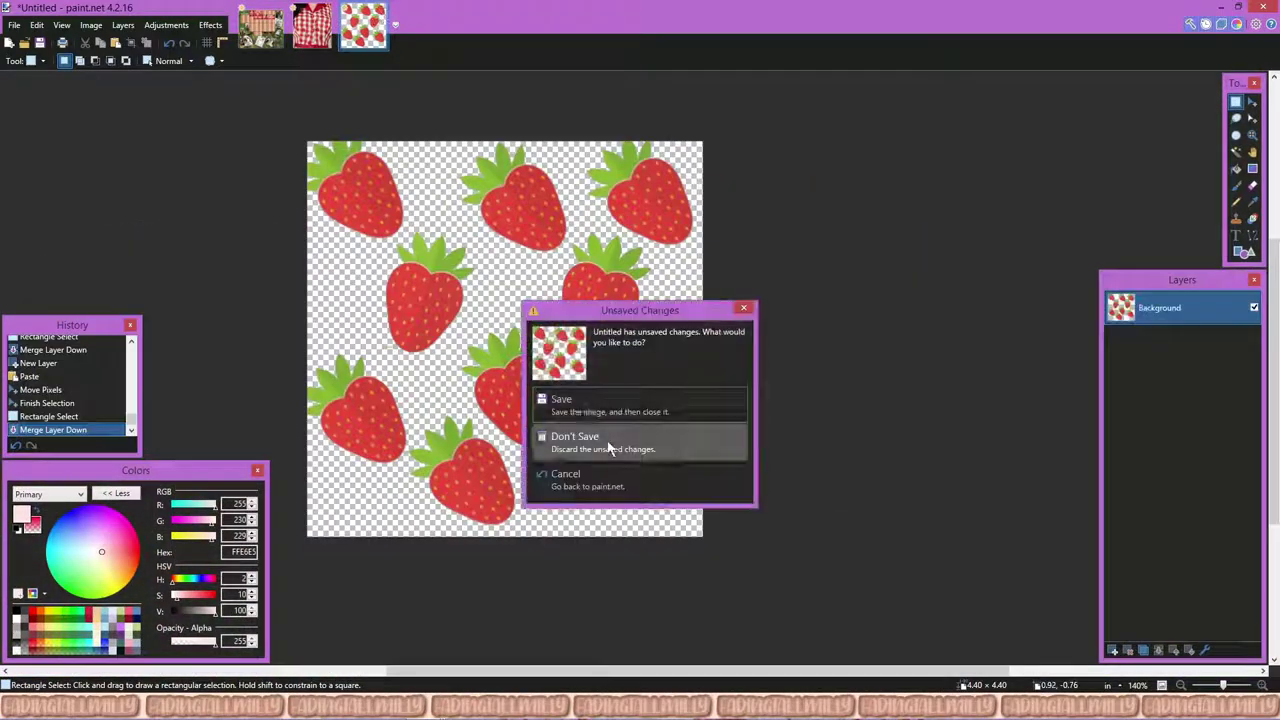
{"action": "left_click", "coordinate": [609, 448]}
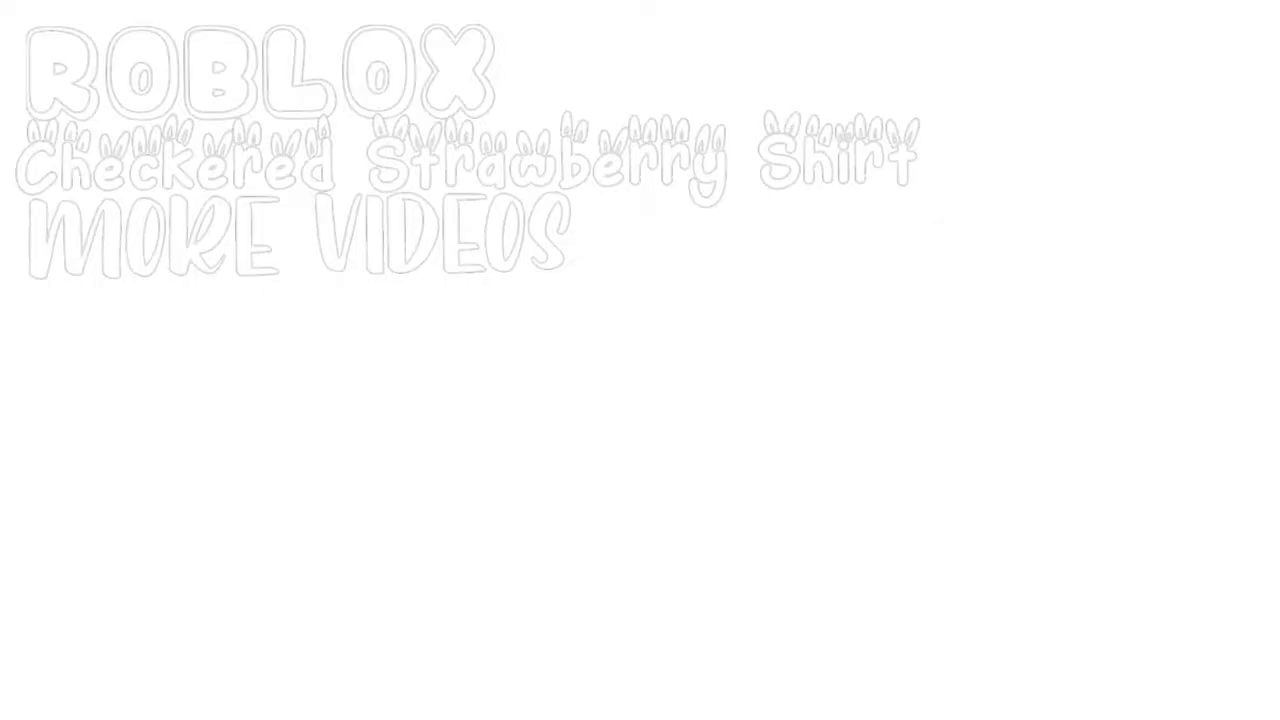